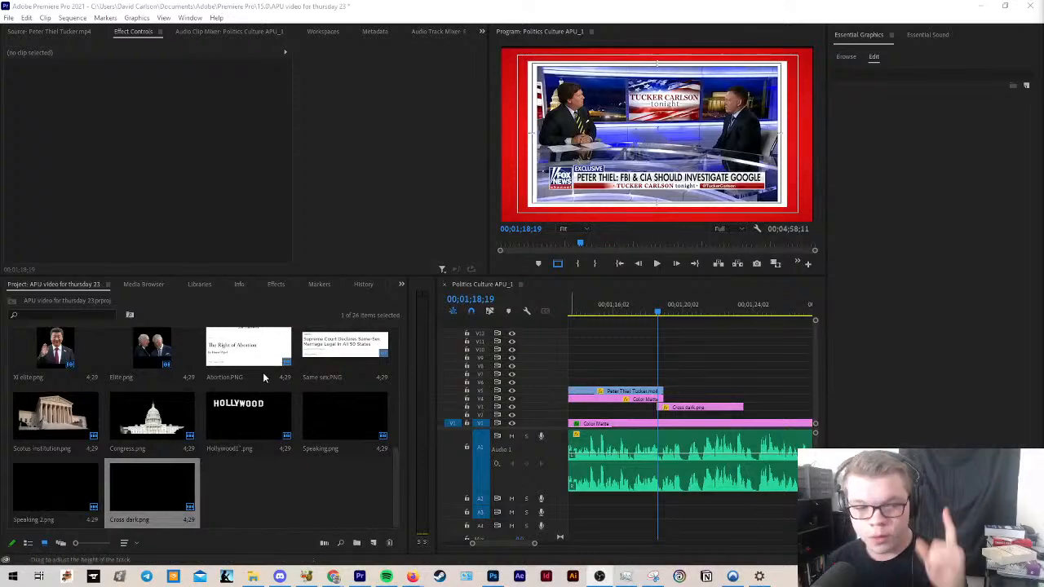
Step: Place the white Color Matte from the project bin on track V6, starting around 00;01;21;18 near the end of the cross clip
scroll(263, 372, up, 5)
scroll(358, 472, down, 2)
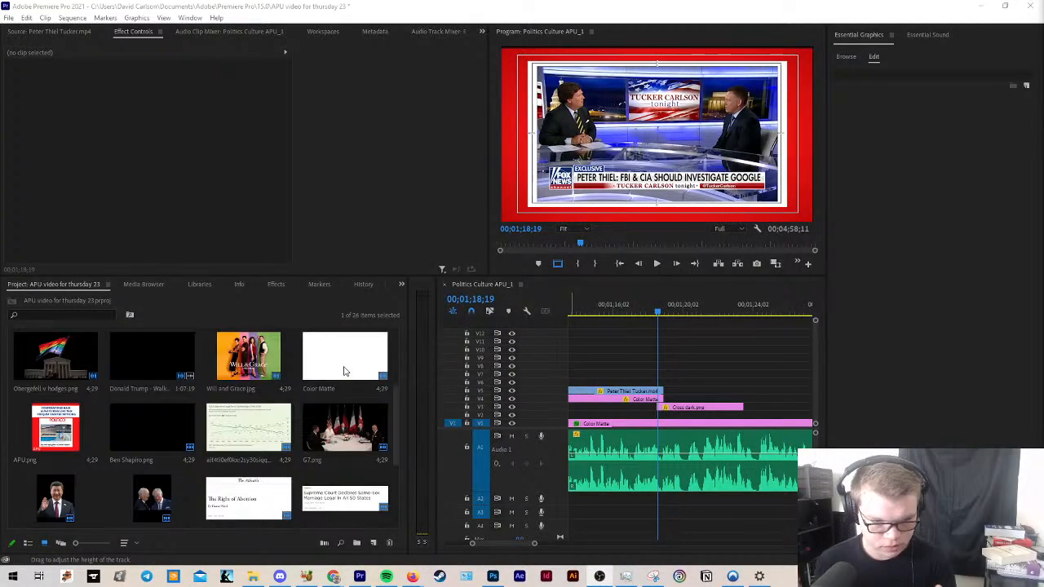
drag(345, 367, 683, 357)
key(space)
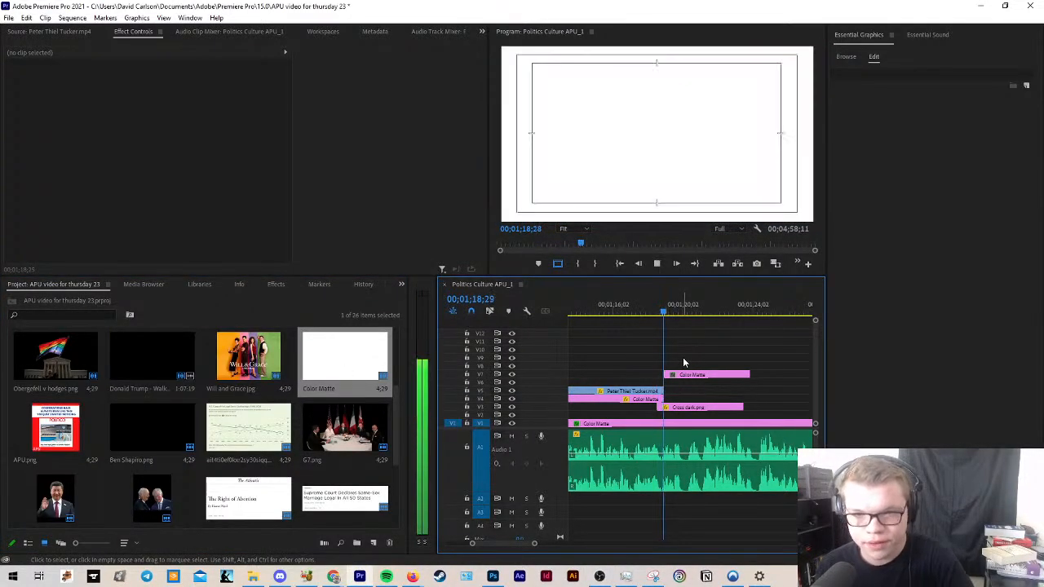
key(space)
click(691, 376)
drag(733, 379, 735, 383)
click(705, 347)
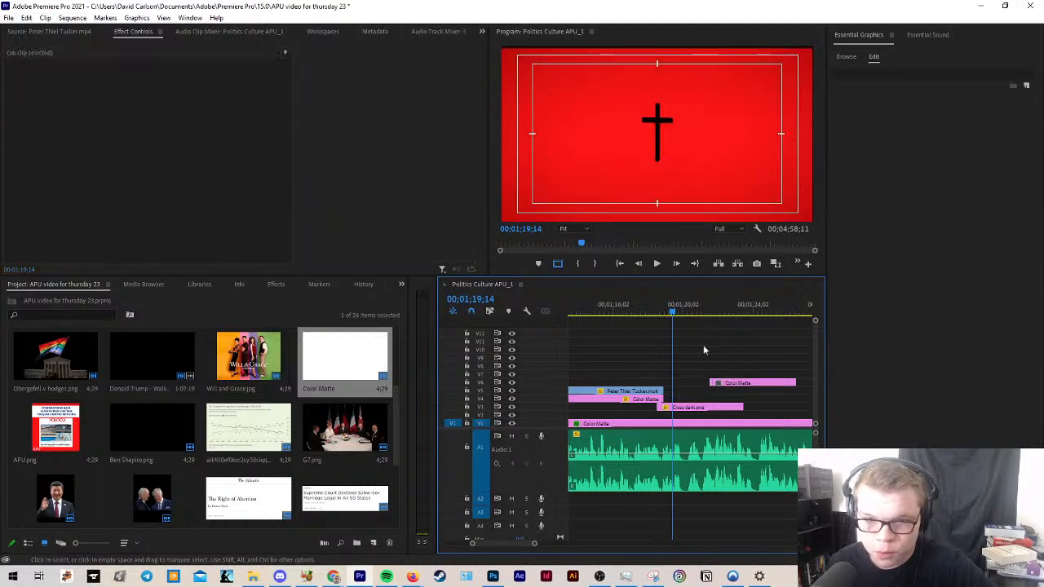
Step: Play the sequence from the cross clip up to the start of the white matte to check its timing
click(667, 310)
key(space)
scroll(723, 391, up, 5)
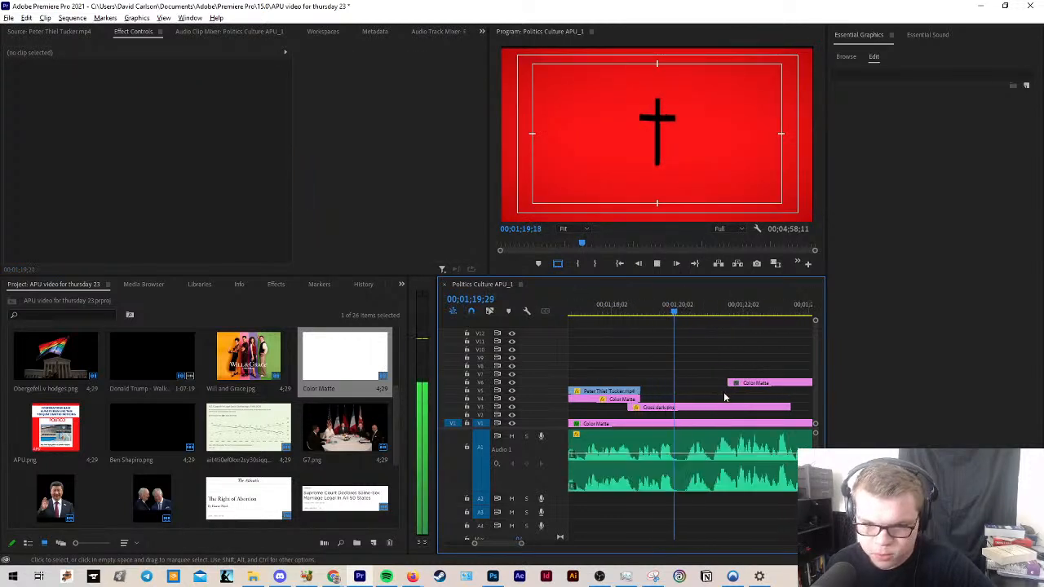
scroll(724, 393, down, 4)
key(space)
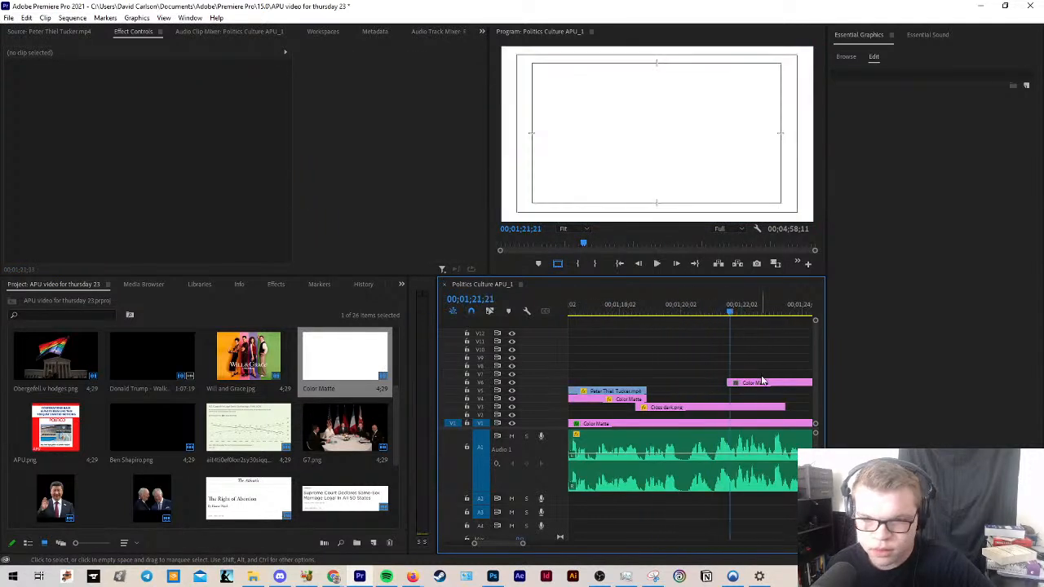
Step: Turn on Position and Scale keyframing for the white matte on V6 at 00;01;21;24
click(762, 382)
click(299, 52)
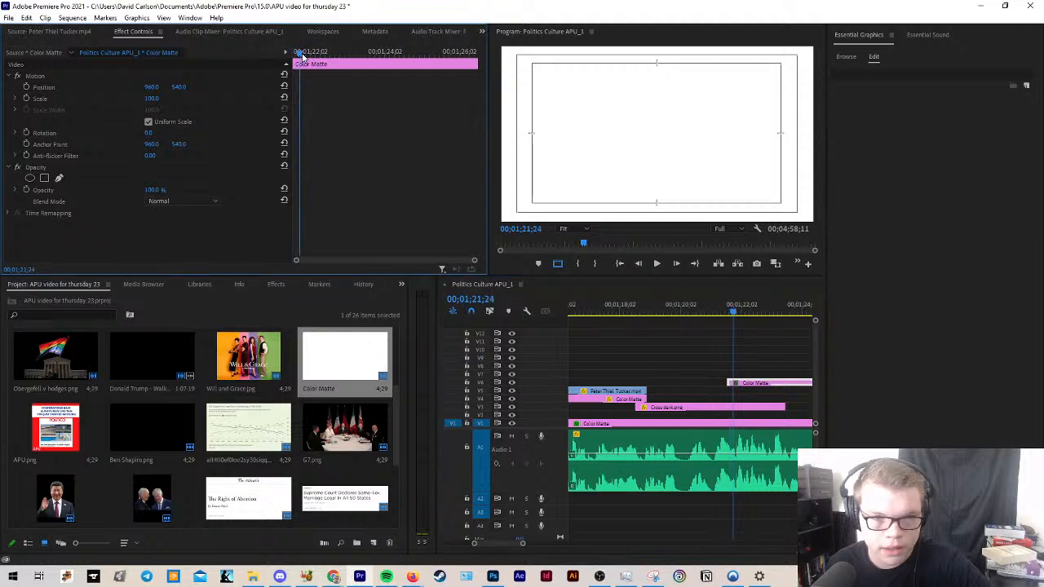
click(26, 87)
click(26, 98)
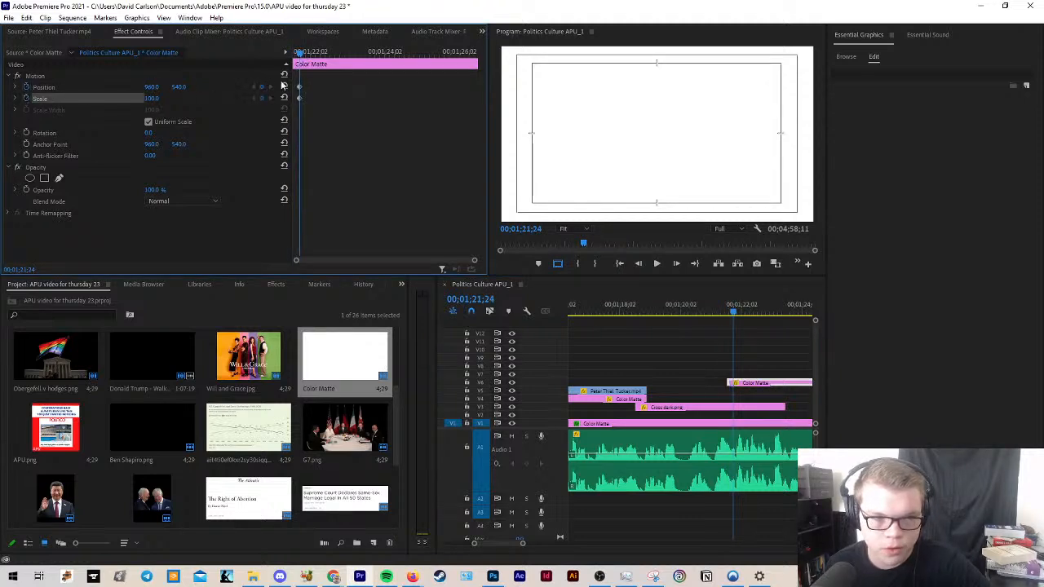
Step: Keyframe the white matte to sweep across the frame, from an X position of about 2880 at its start to -1154 at 00;01;22;03
drag(301, 55, 269, 55)
click(262, 87)
click(262, 99)
drag(152, 86, 238, 87)
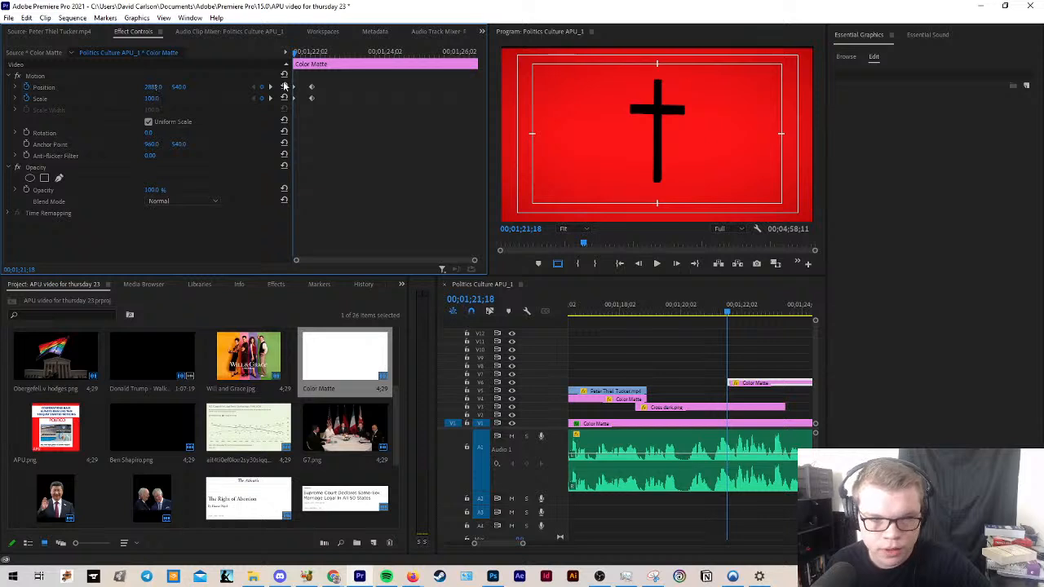
click(271, 86)
drag(159, 91, 62, 91)
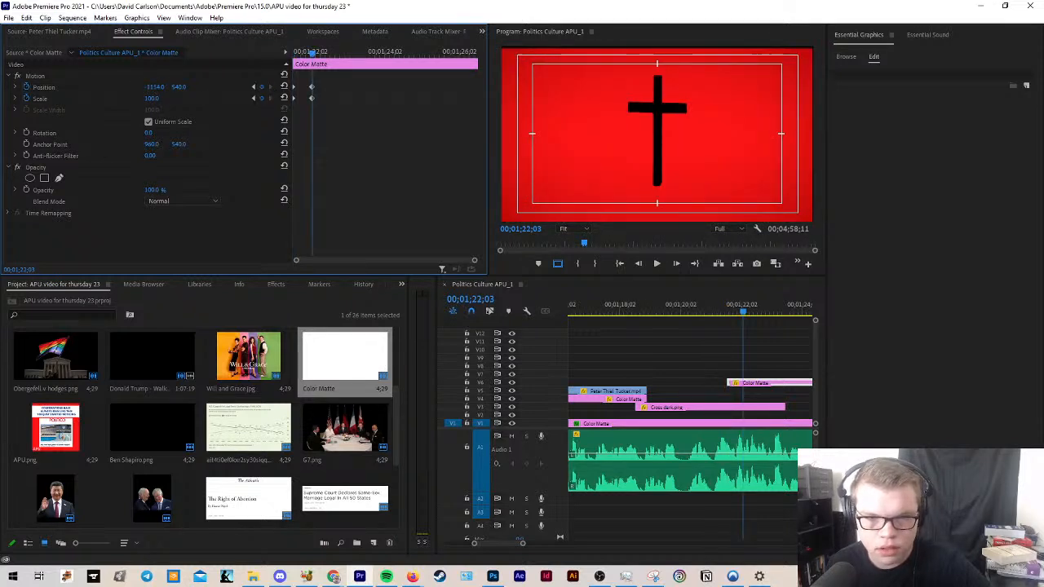
Step: Select the red background Color Matte at 00;01;36;19 and enlarge it slightly to a scale of 101
click(744, 335)
scroll(675, 391, down, 1)
scroll(675, 393, down, 4)
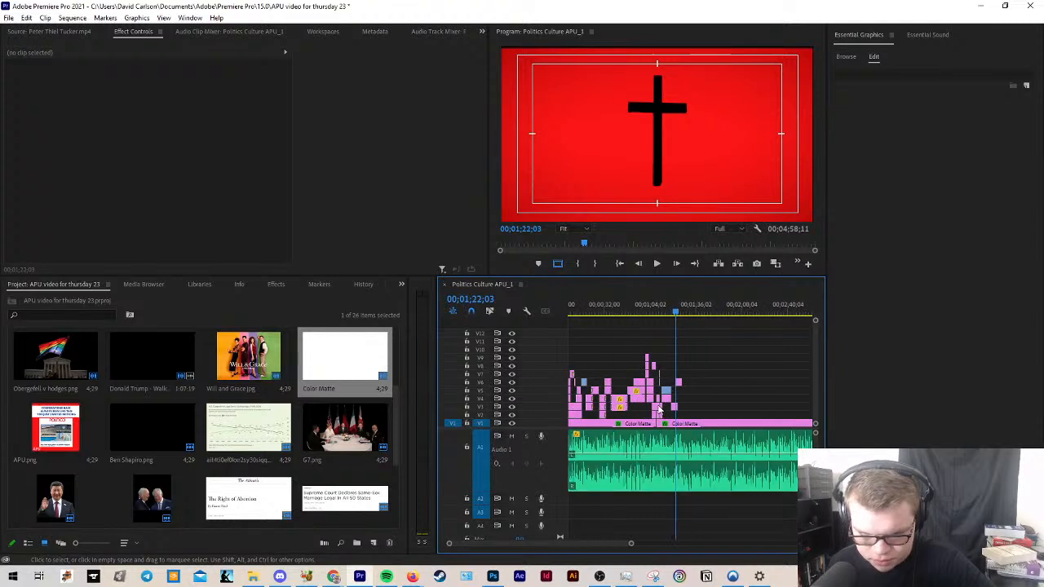
click(801, 139)
click(805, 135)
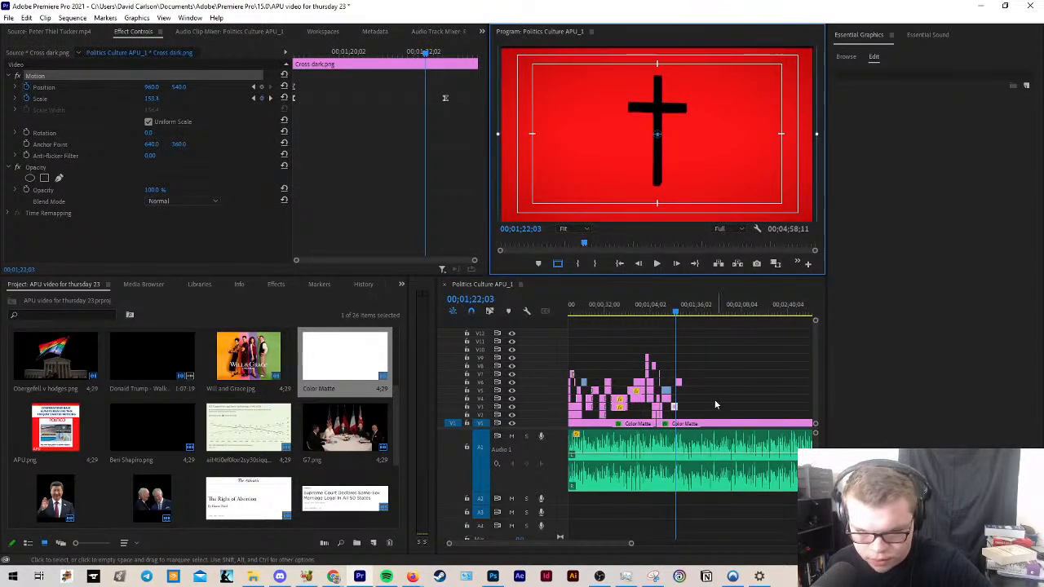
key(Down)
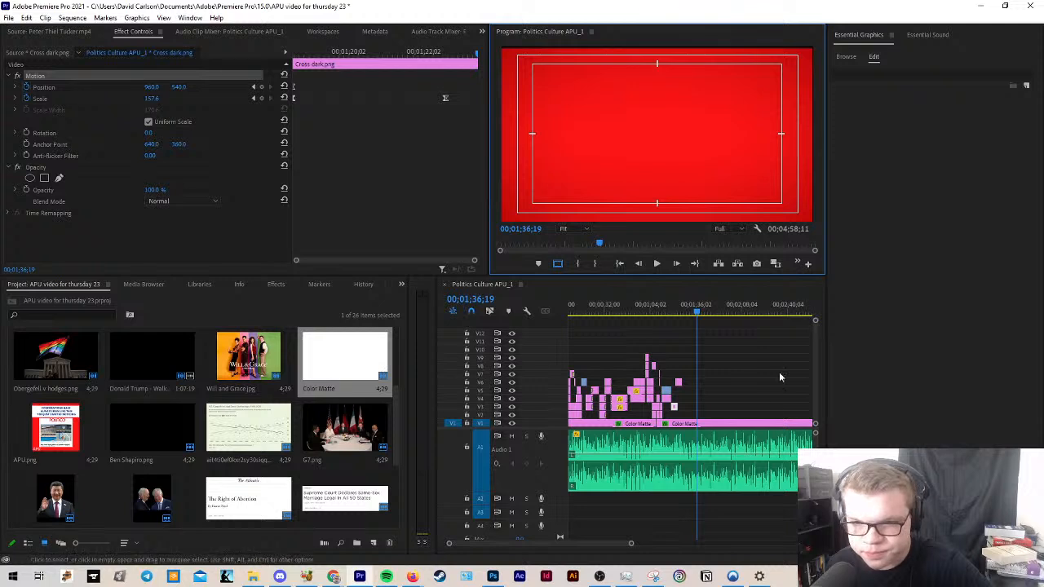
click(779, 372)
click(754, 152)
drag(813, 137, 815, 137)
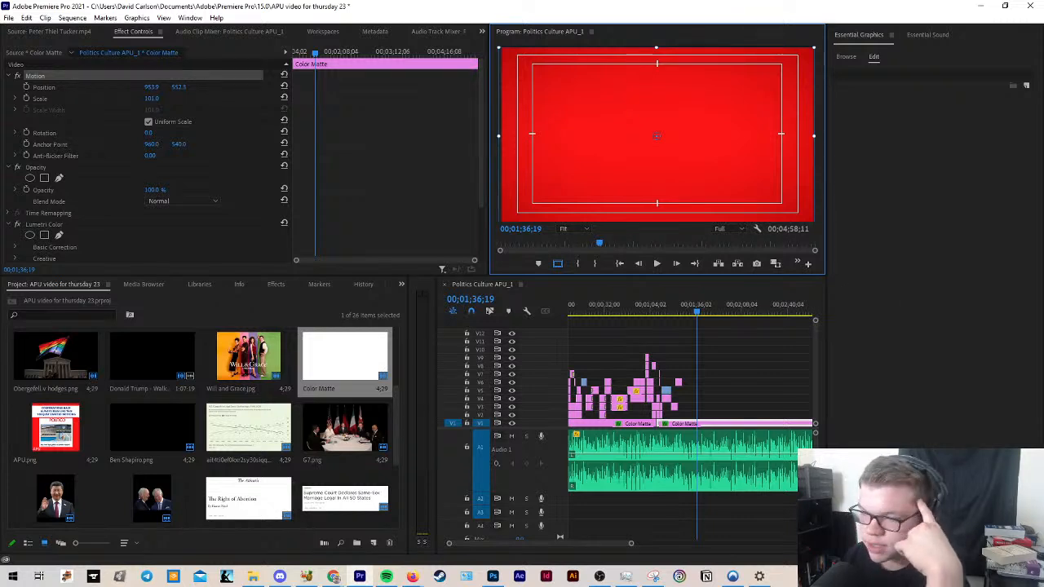
click(710, 349)
Step: Play back the transition from the Tucker Carlson interview clip into the cross and review its timing
scroll(673, 350, up, 9)
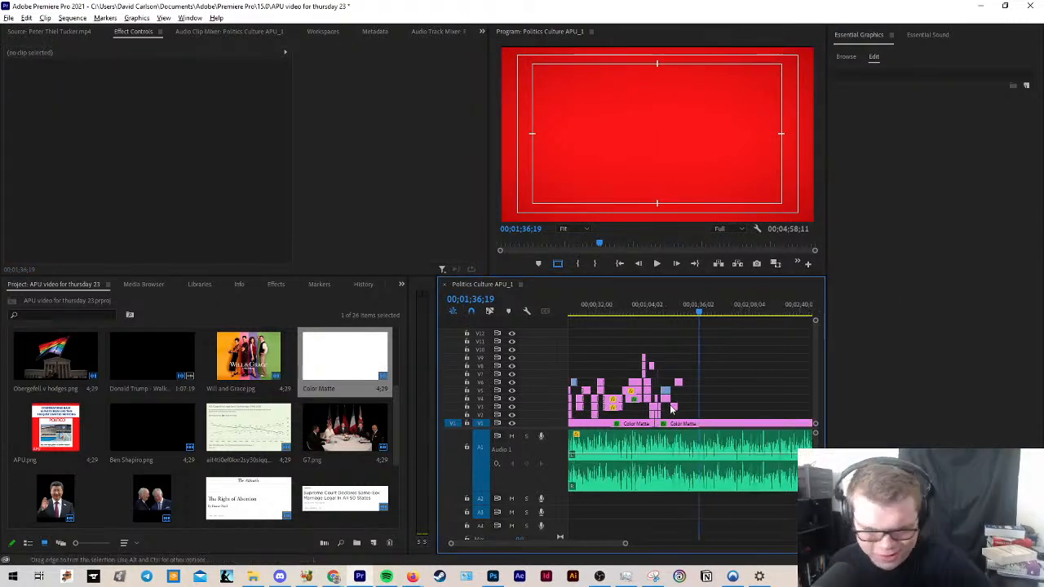
drag(662, 310, 648, 310)
key(space)
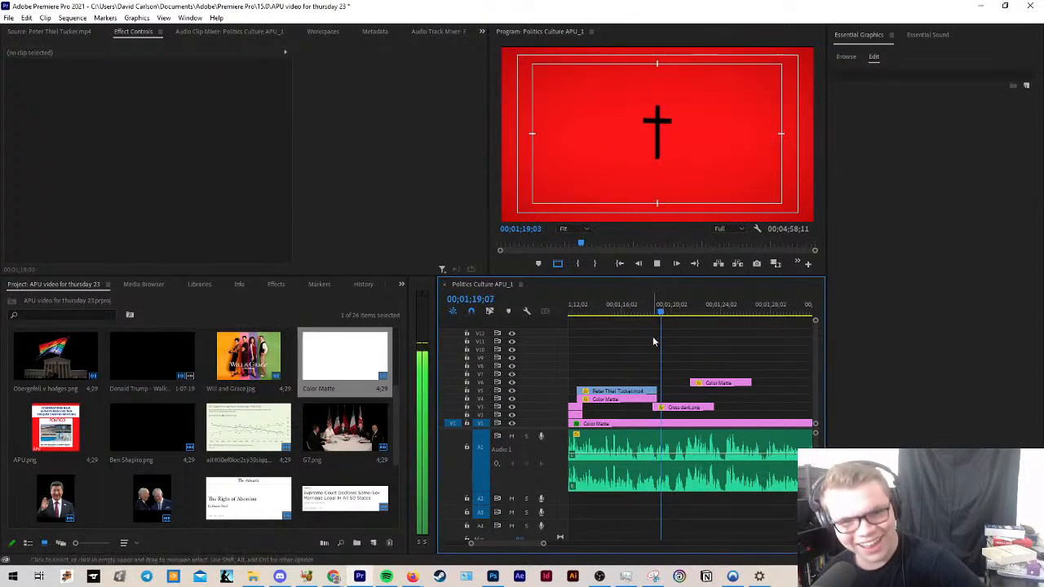
key(space)
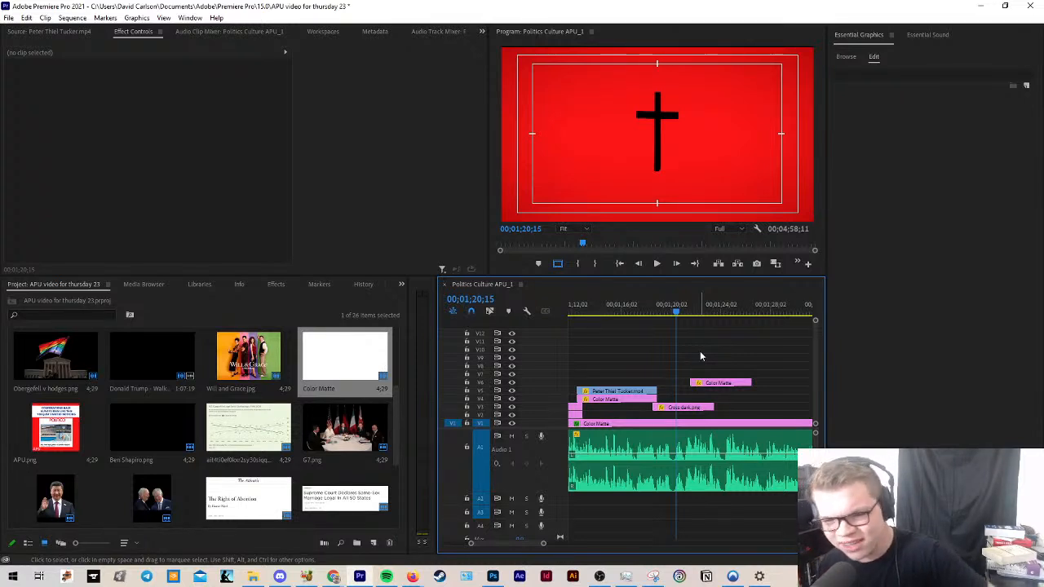
drag(677, 309, 616, 309)
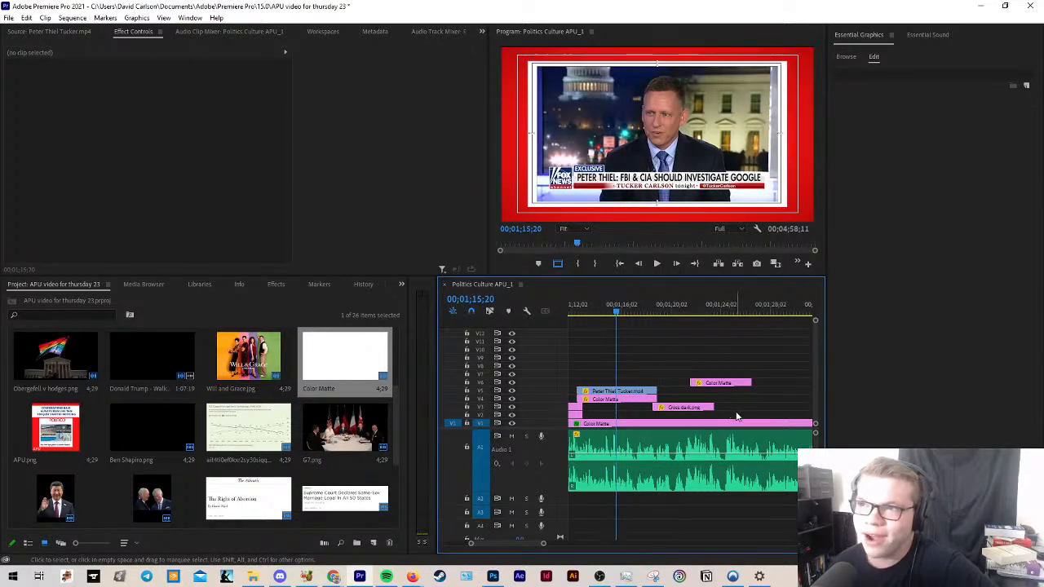
key(space)
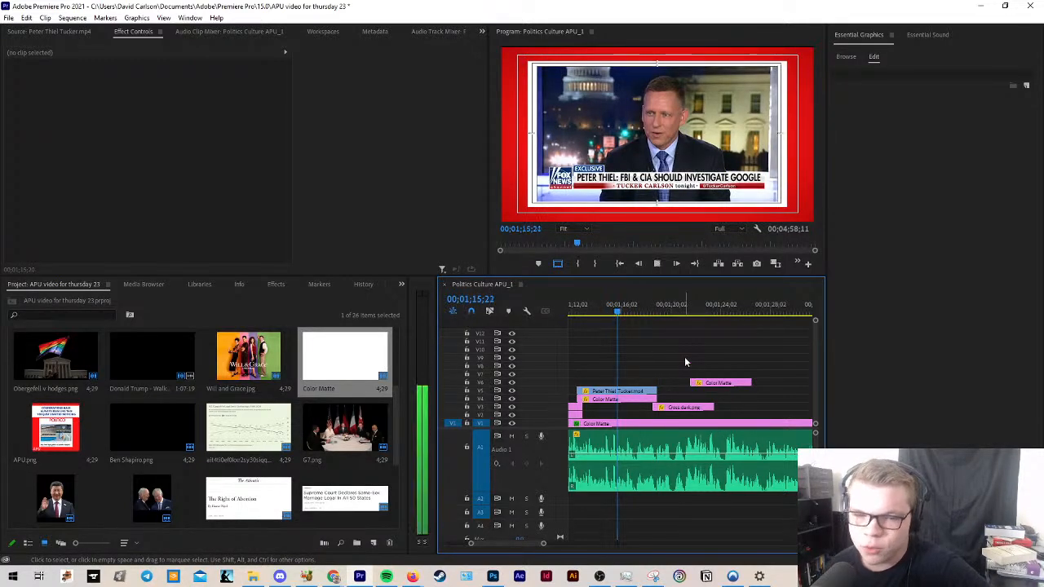
alt+scroll(677, 413, up, 2)
scroll(675, 415, up, 3)
scroll(653, 430, down, 3)
alt+scroll(648, 436, down, 2)
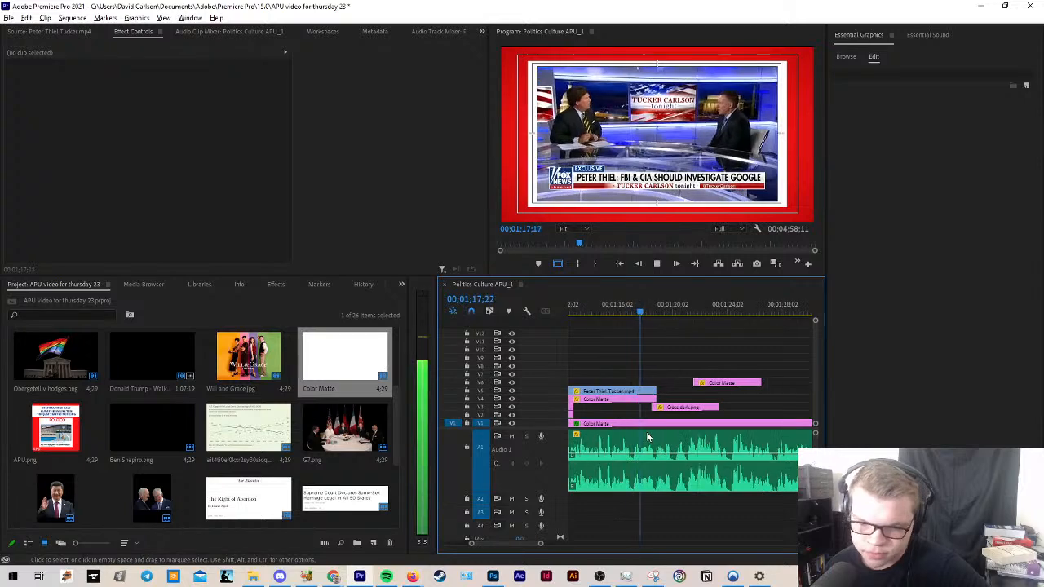
alt+scroll(648, 437, up, 2)
alt+scroll(646, 433, up, 3)
alt+scroll(644, 434, down, 2)
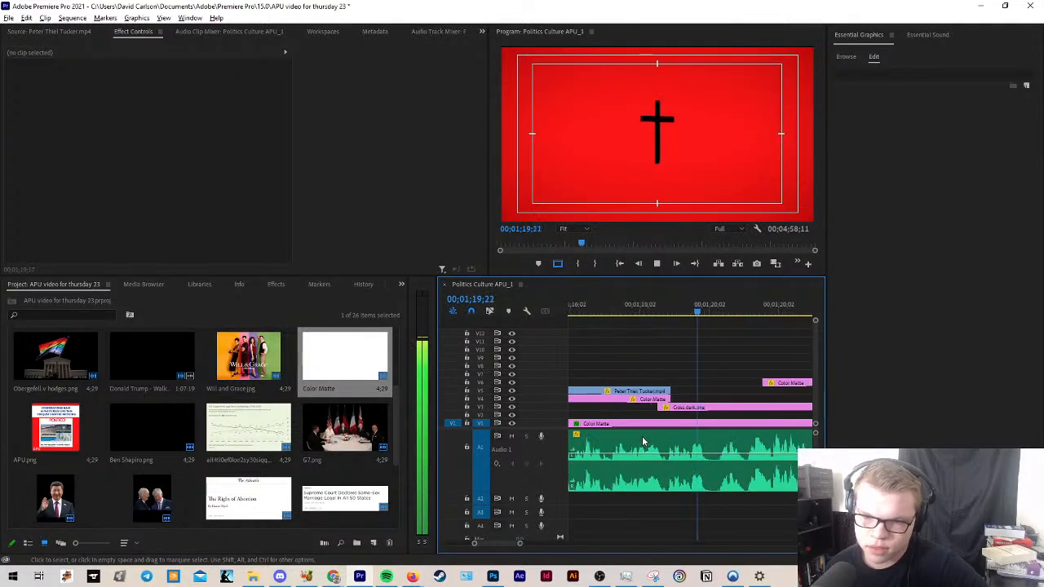
key(space)
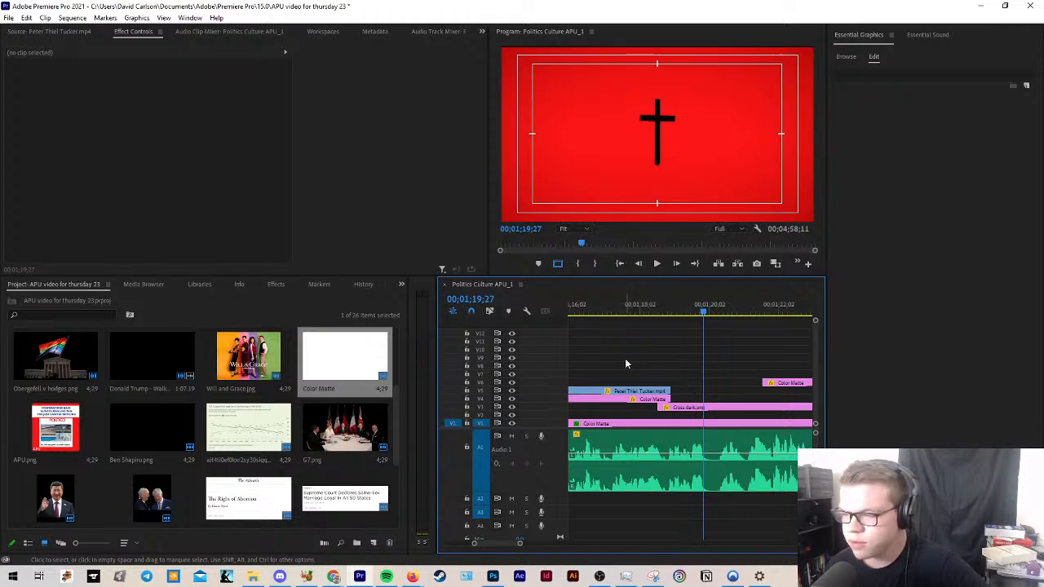
Step: Play the white matte sweep over the cross and stop at 00;01;21;26, where the matte covers the cross
key(space)
scroll(745, 388, up, 1)
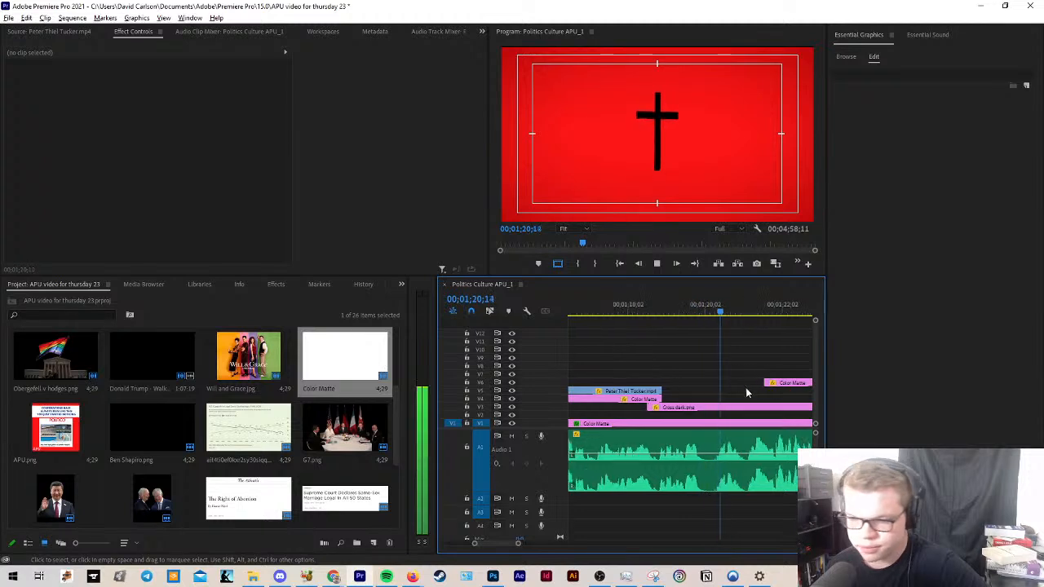
scroll(733, 440, down, 8)
scroll(763, 439, up, 5)
scroll(686, 419, down, 3)
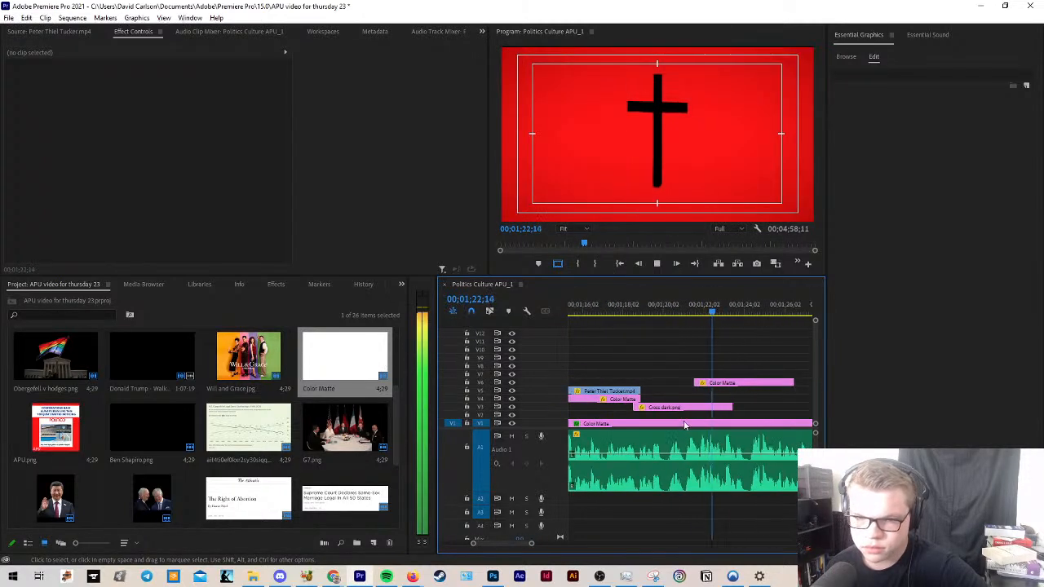
key(space)
click(691, 314)
drag(691, 314, 661, 307)
key(space)
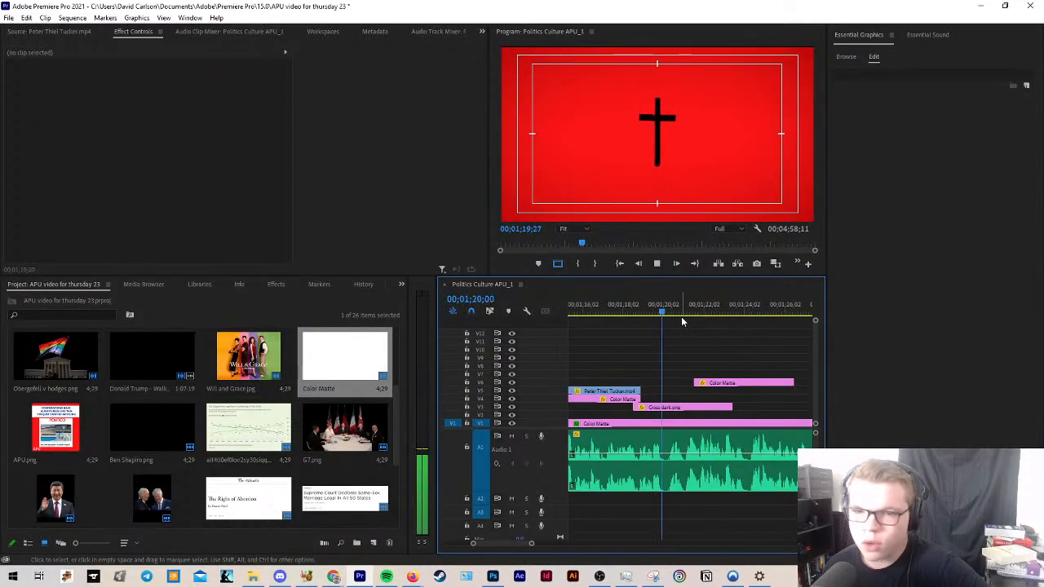
scroll(702, 358, up, 4)
key(space)
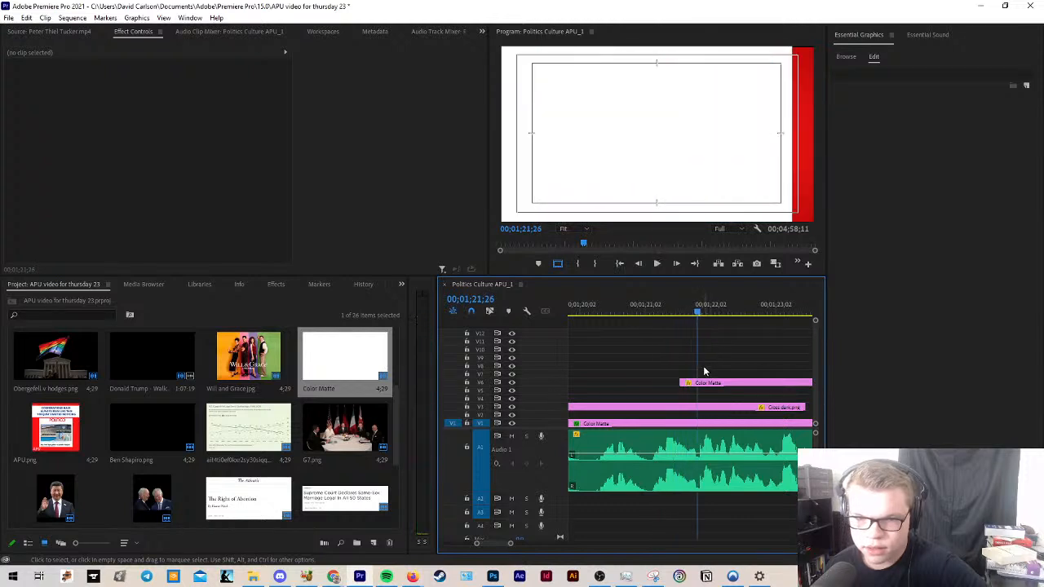
Step: Try to push the white matte's second Position keyframe farther off the left edge of the frame
click(717, 383)
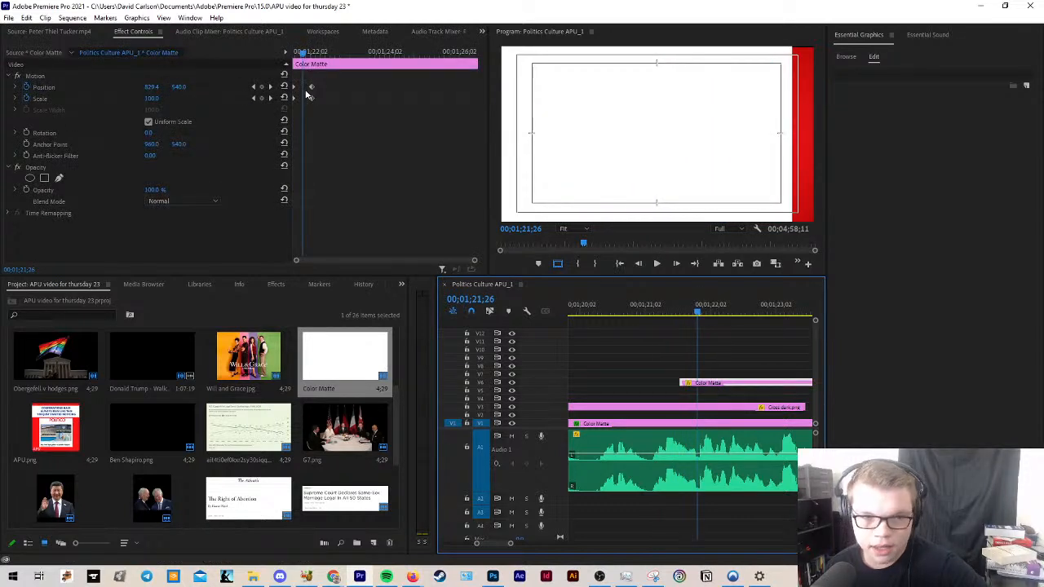
click(270, 87)
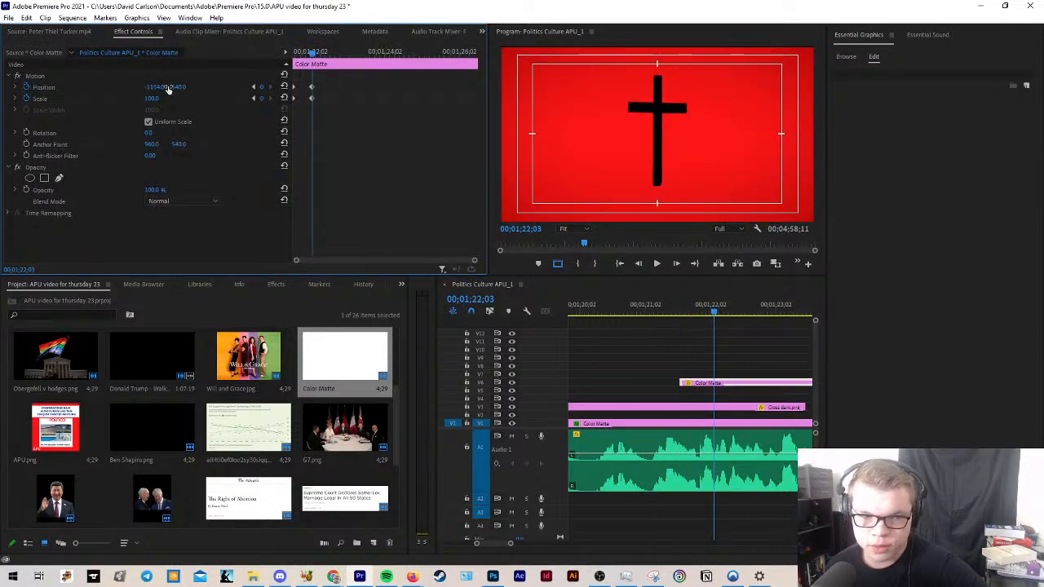
drag(154, 87, 62, 87)
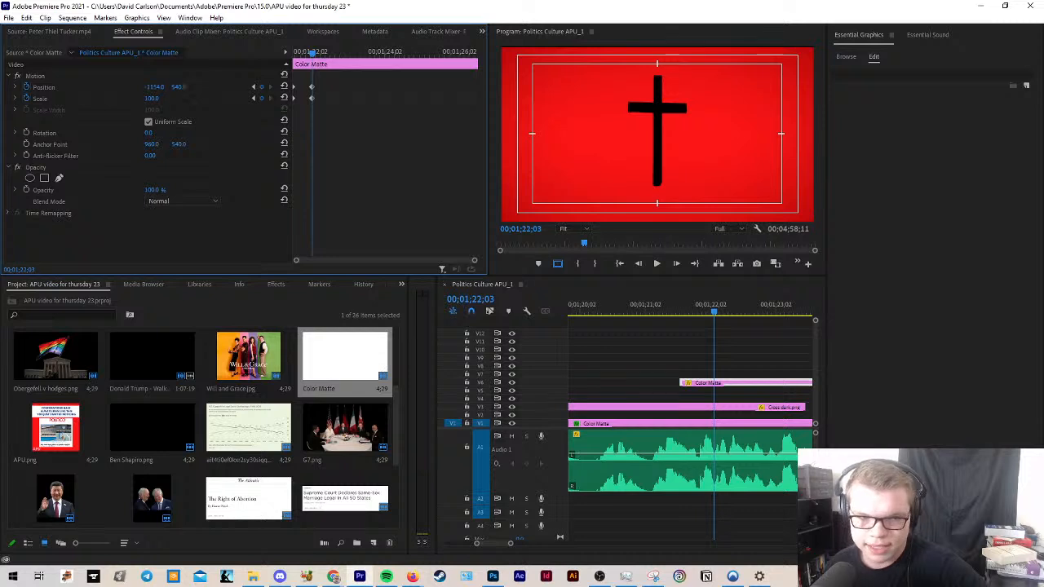
click(708, 411)
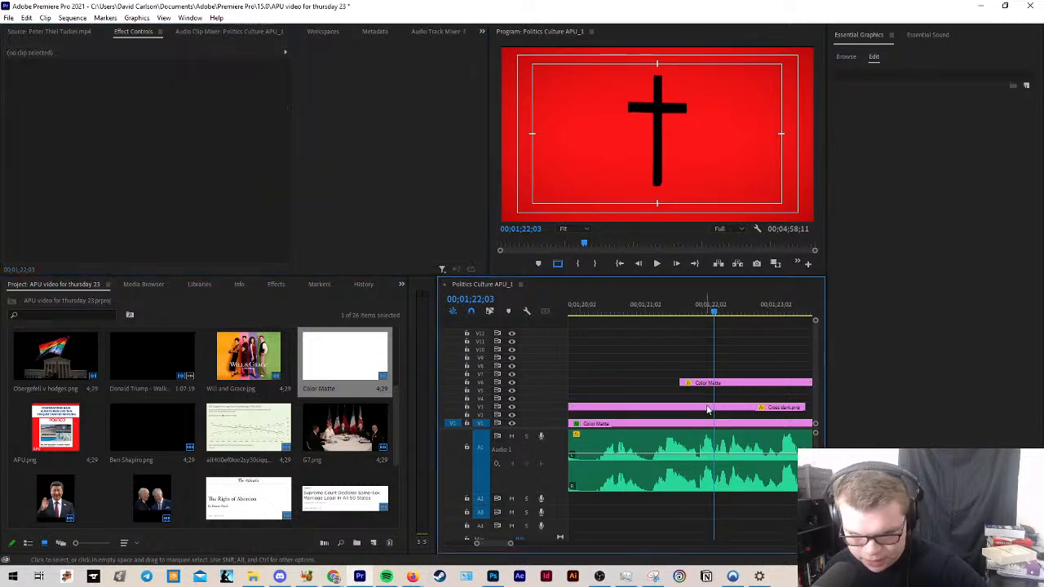
Step: Add Position and Scale keyframes to the Cross dark.png clip at 00;01;22;03, where the matte sweep ends
click(707, 408)
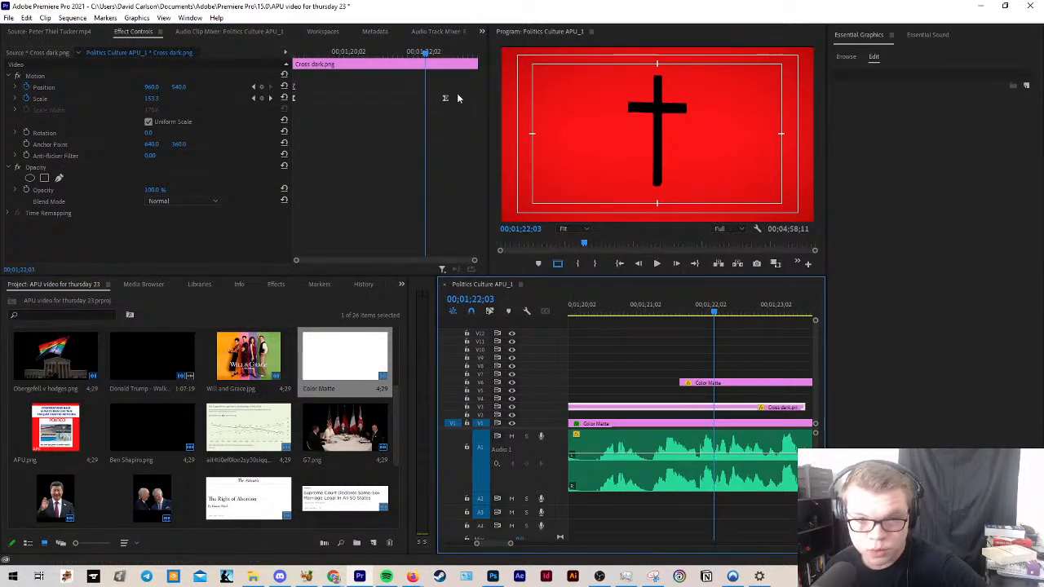
click(723, 384)
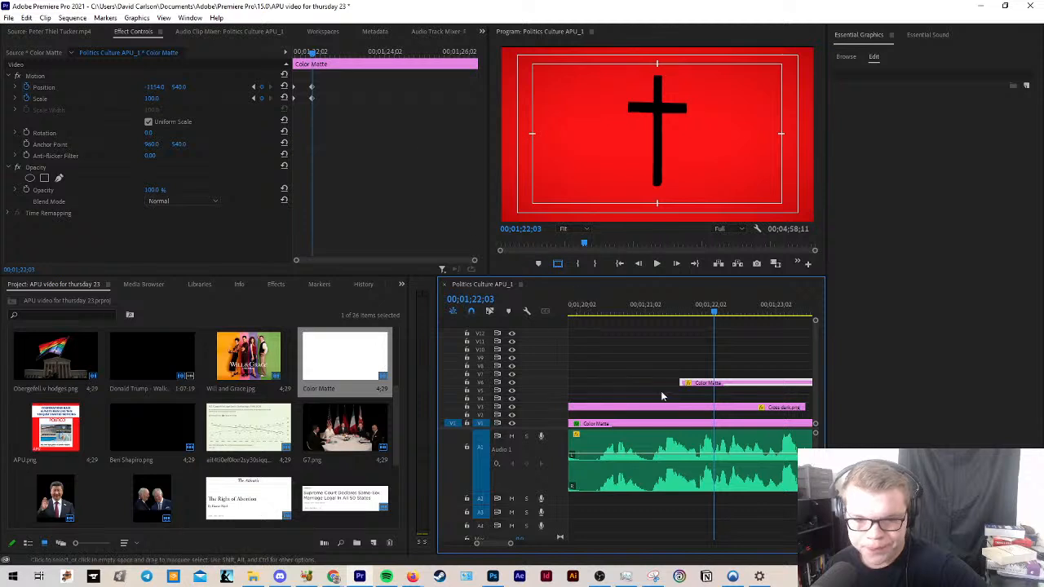
click(661, 407)
click(261, 86)
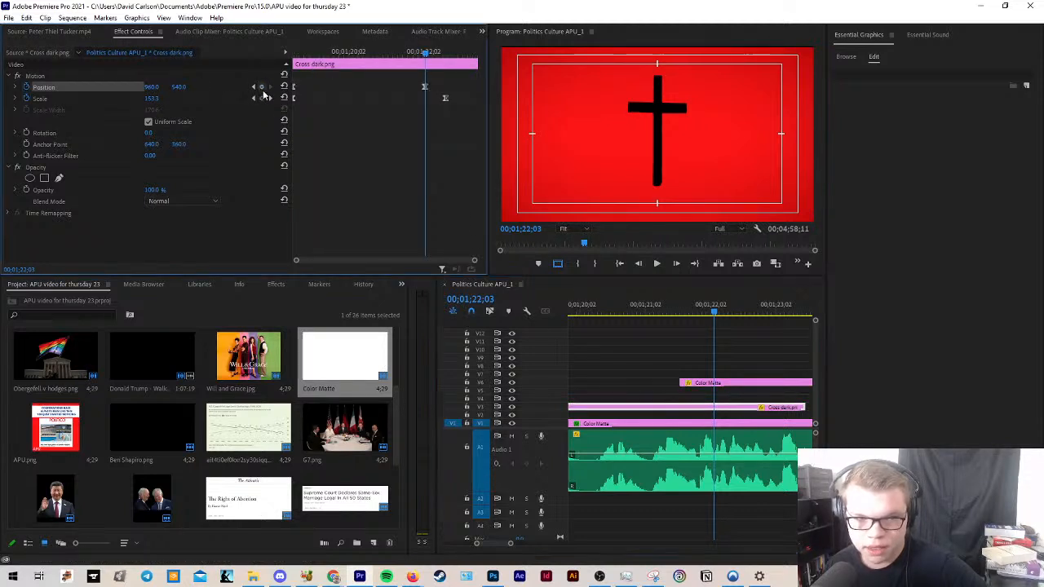
click(261, 98)
Step: Add Position and Scale keyframes to the Cross dark.png clip at 00;01;21;26, while the white matte covers it
click(699, 385)
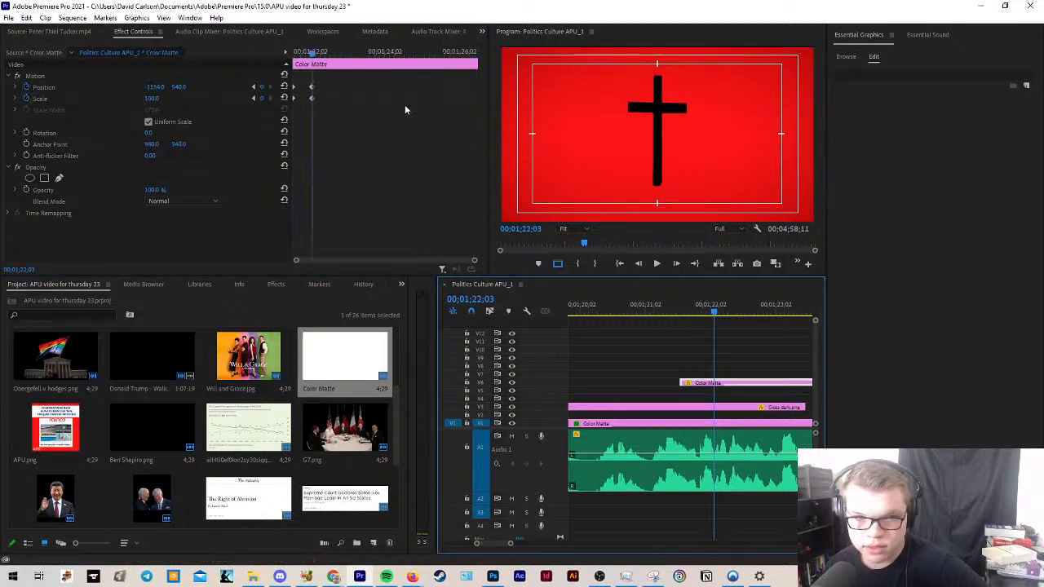
click(304, 52)
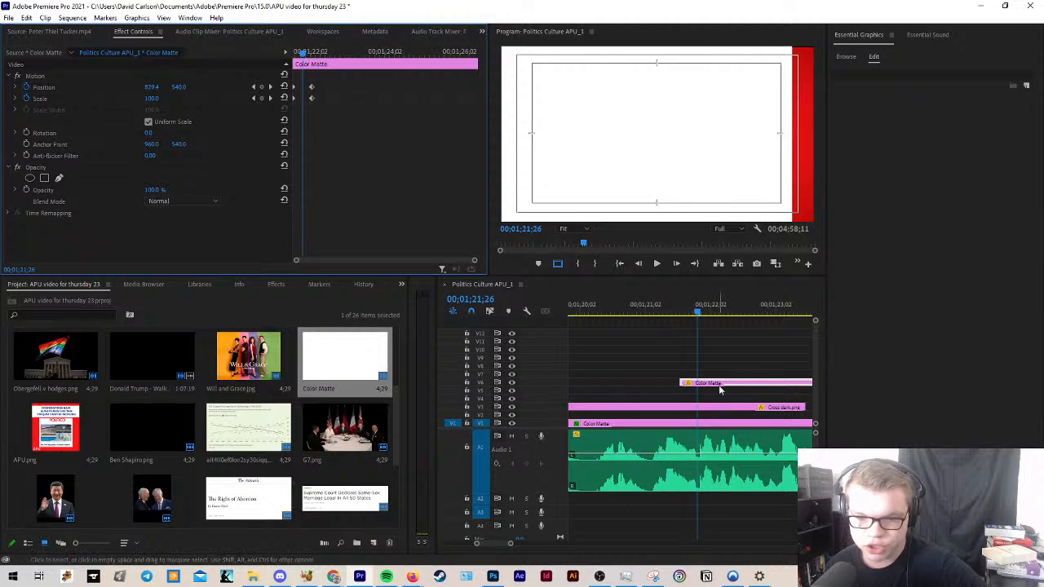
click(653, 407)
click(261, 87)
click(261, 99)
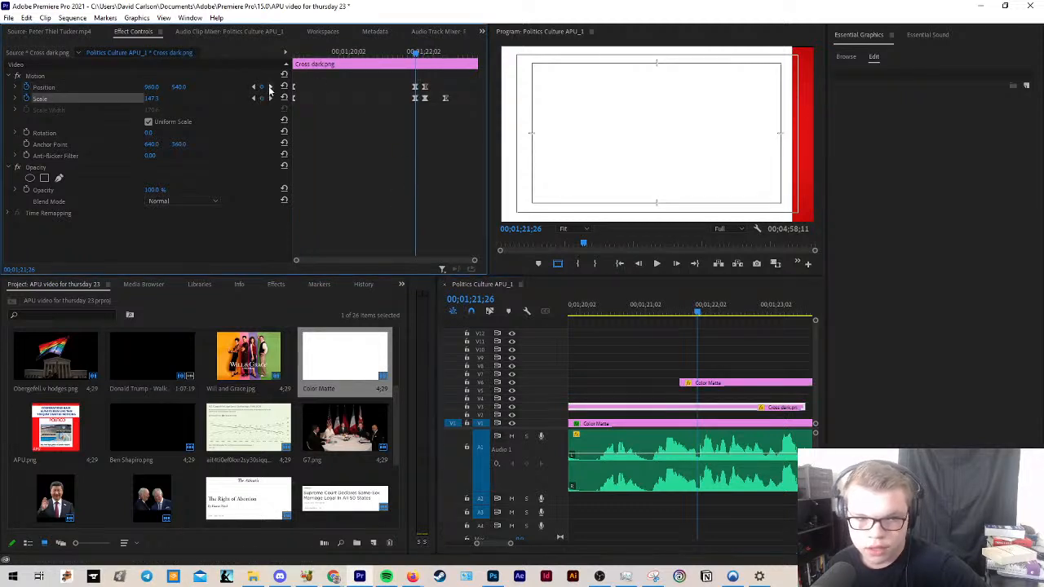
Step: Move the Cross dark.png clip's later Position keyframe off the frame's left edge, to X -522, and play the wipe from 00;01;21;14
click(270, 87)
drag(155, 87, 122, 87)
click(673, 310)
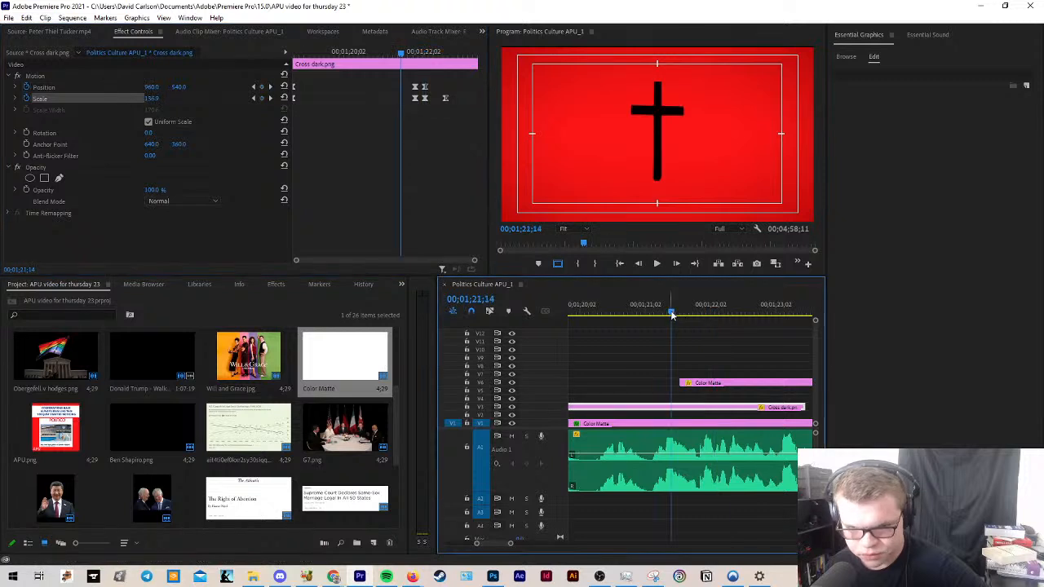
key(space)
key(space)
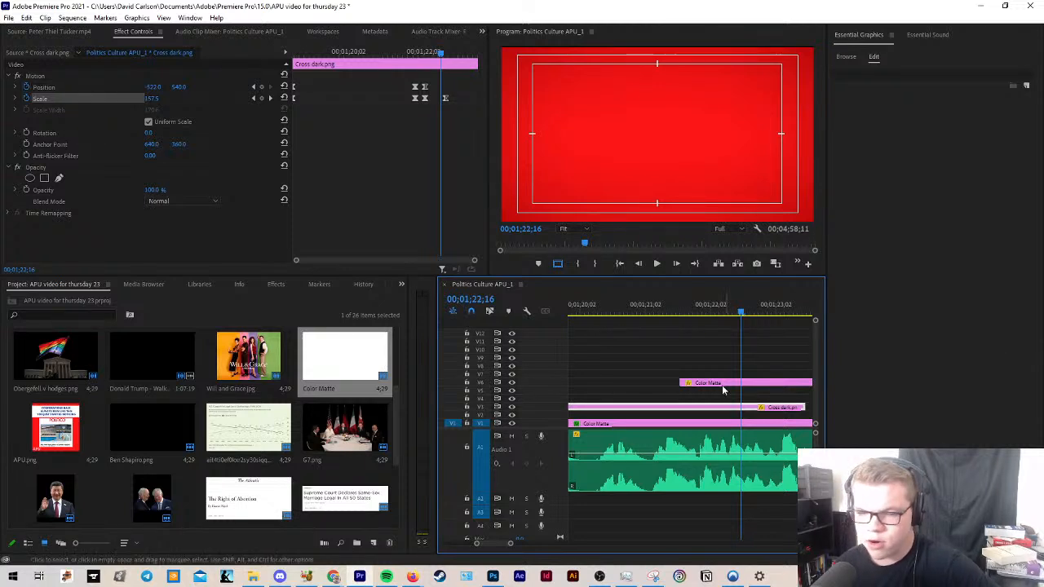
Step: Play the sequence from the Peter Thiel clip at 00;01;16;07 through the cross wipe to 00;01;26;02 to review the transitions
click(647, 320)
scroll(666, 362, down, 3)
scroll(665, 363, down, 5)
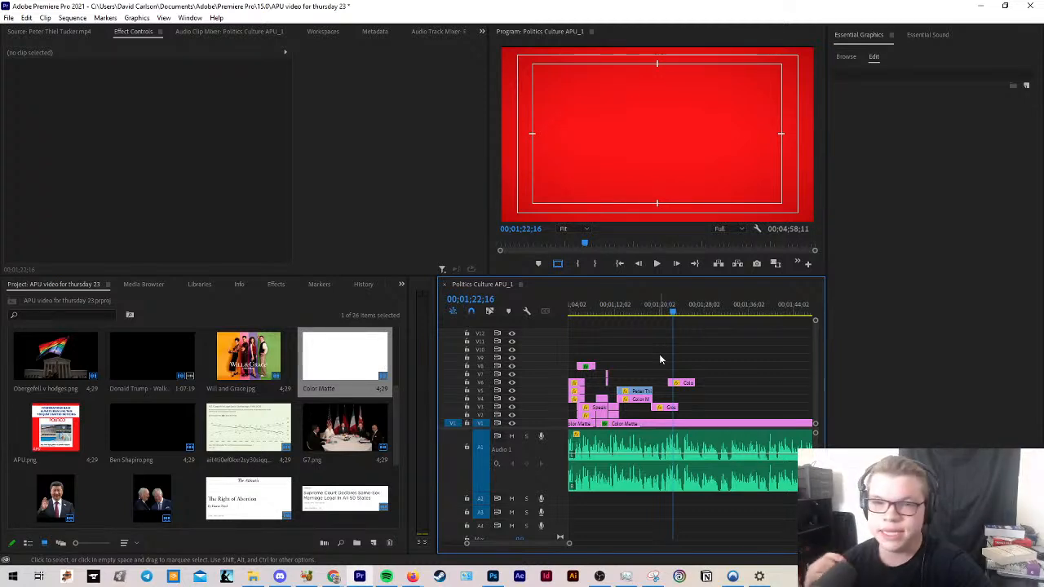
click(642, 314)
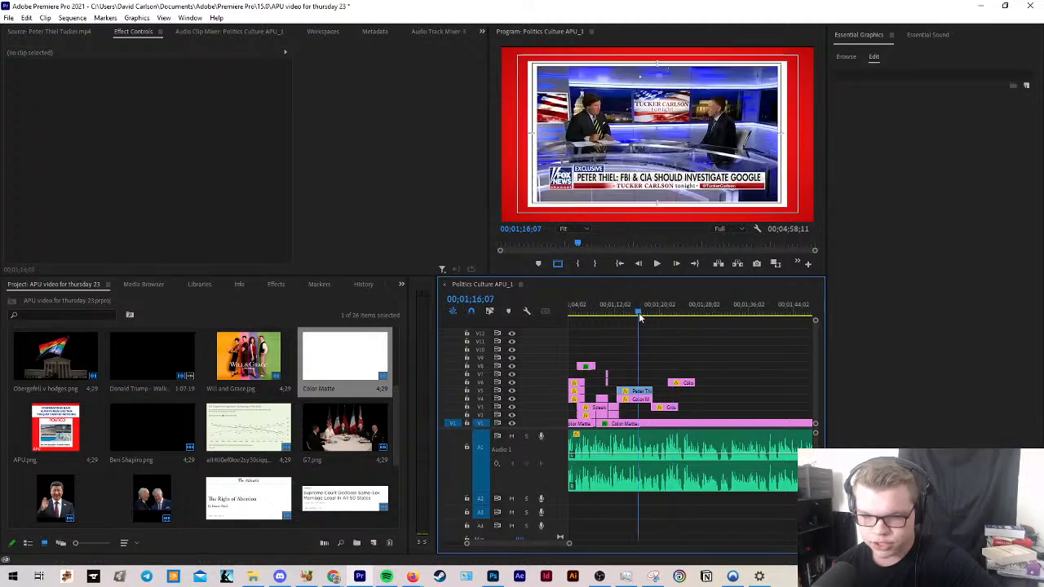
key(space)
scroll(644, 373, up, 9)
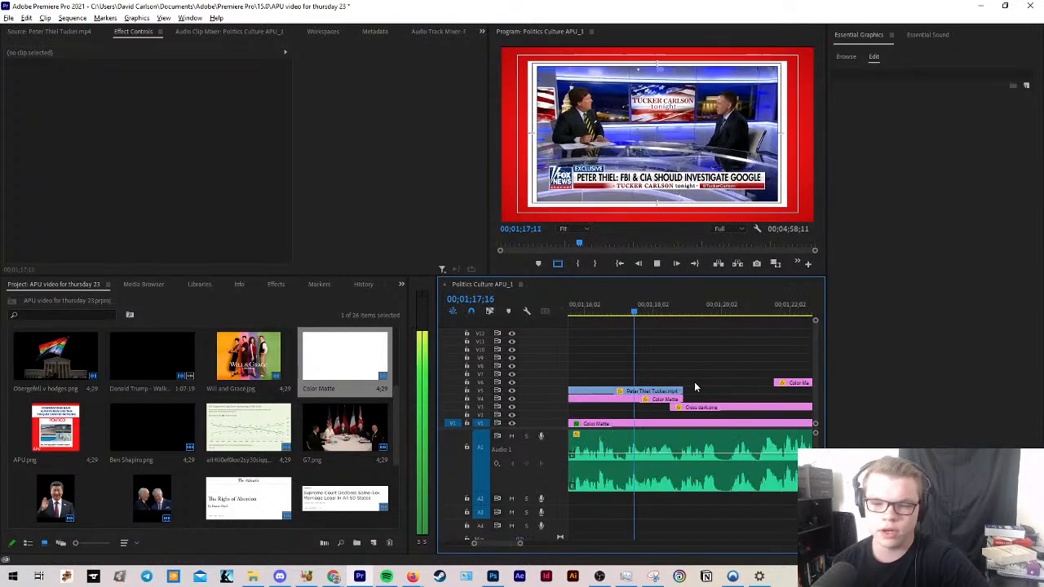
key(space)
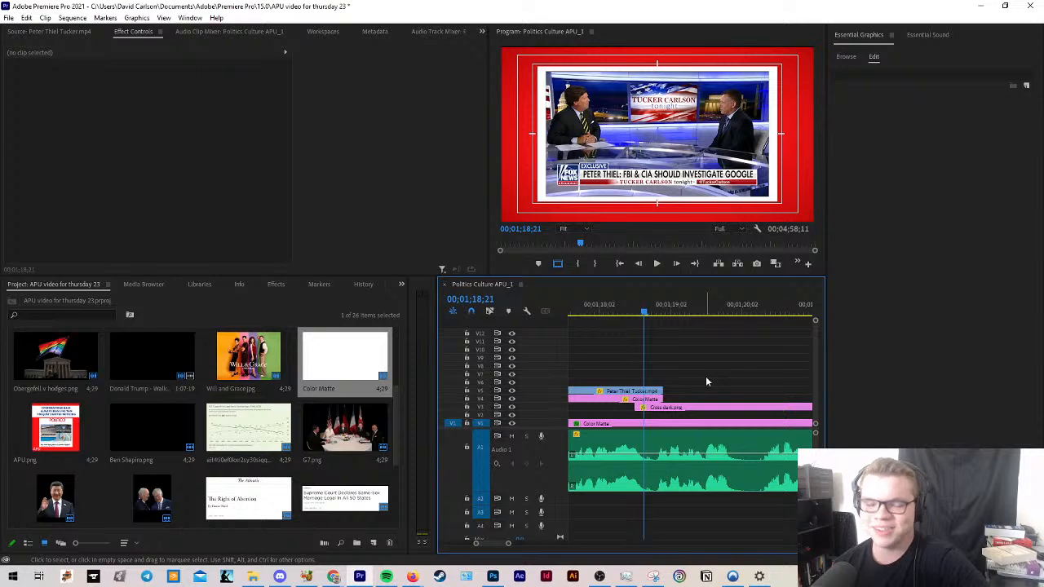
key(space)
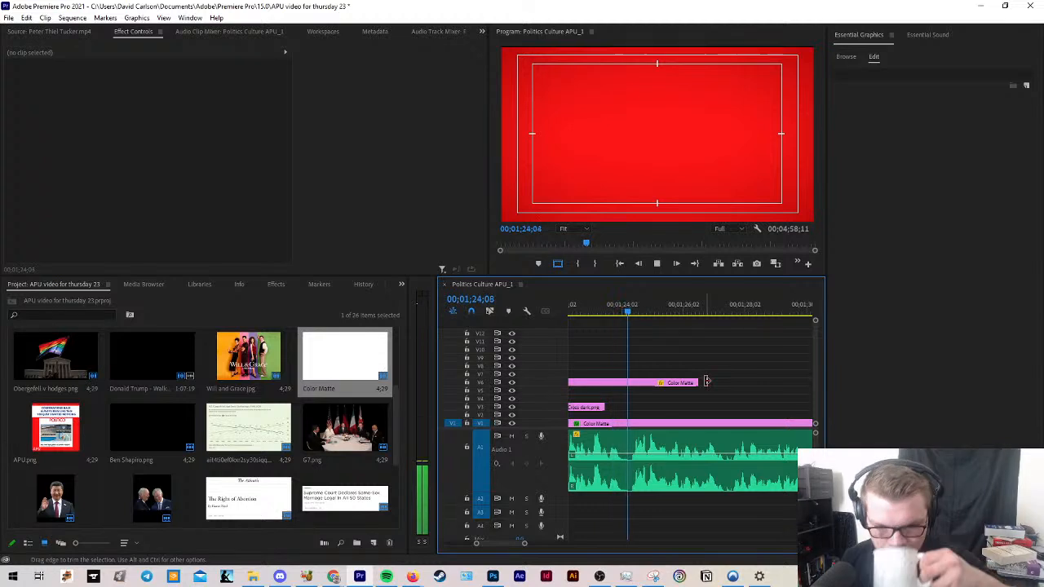
key(space)
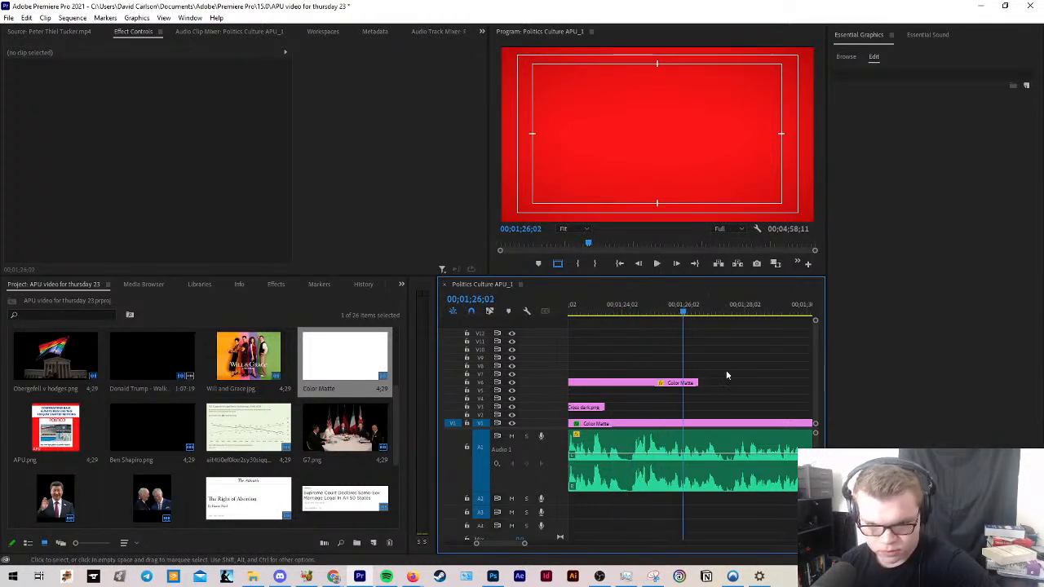
scroll(727, 373, down, 4)
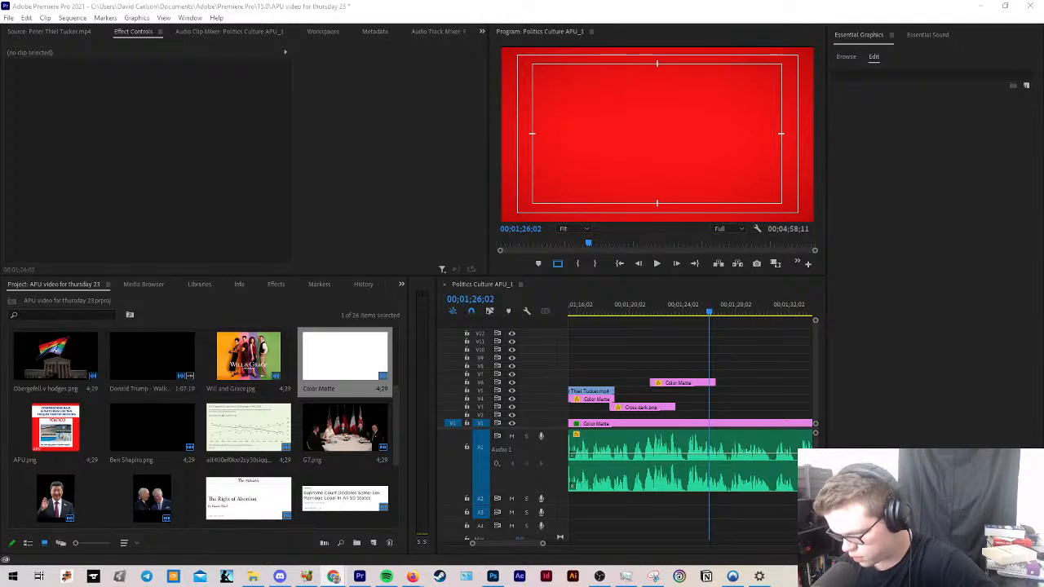
Step: Switch to the Untitled-1 cross document in Photoshop and activate the Move tool
key(alt+Tab)
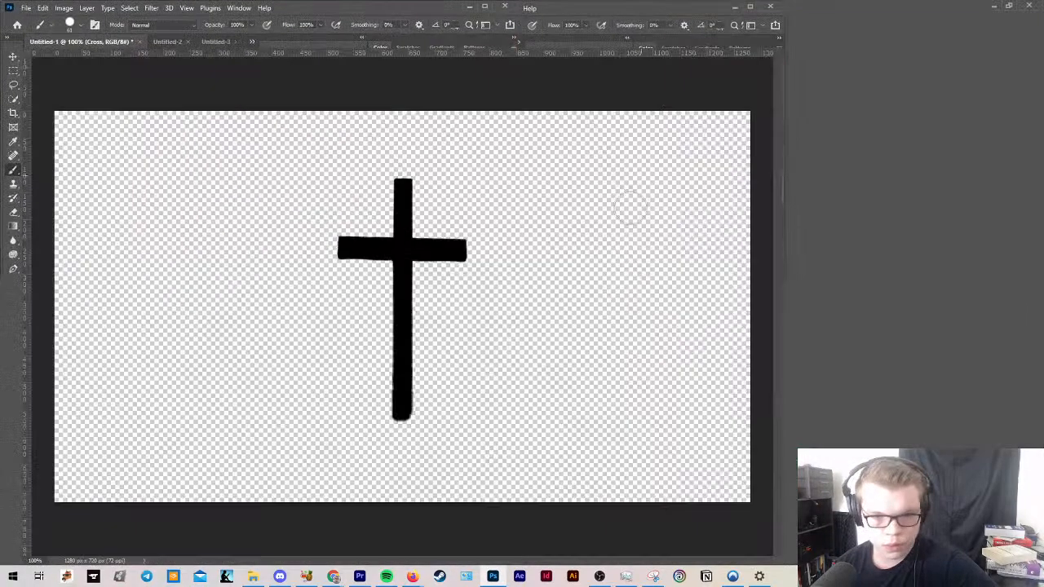
key(v)
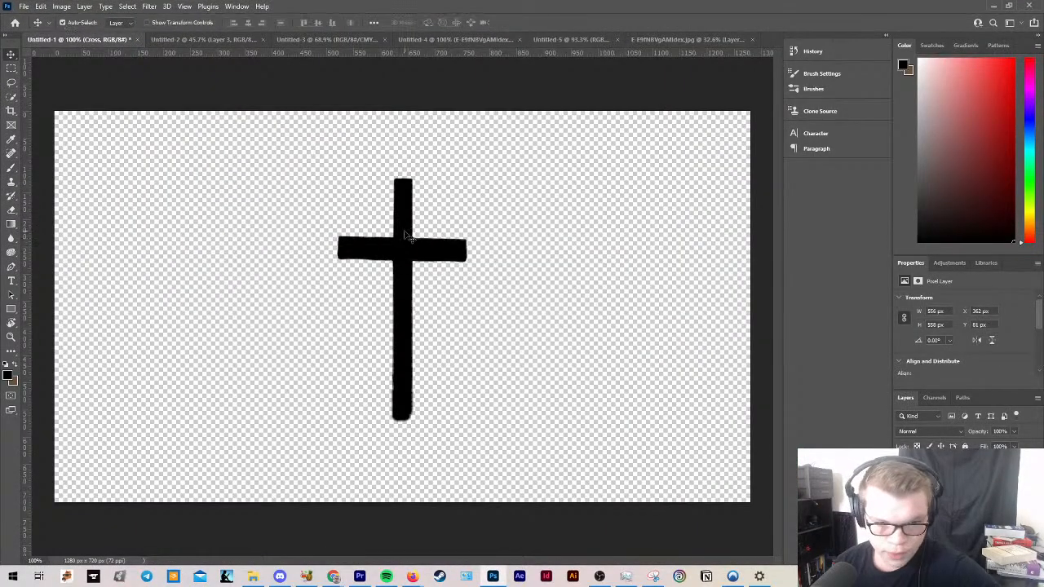
key(alt+Tab)
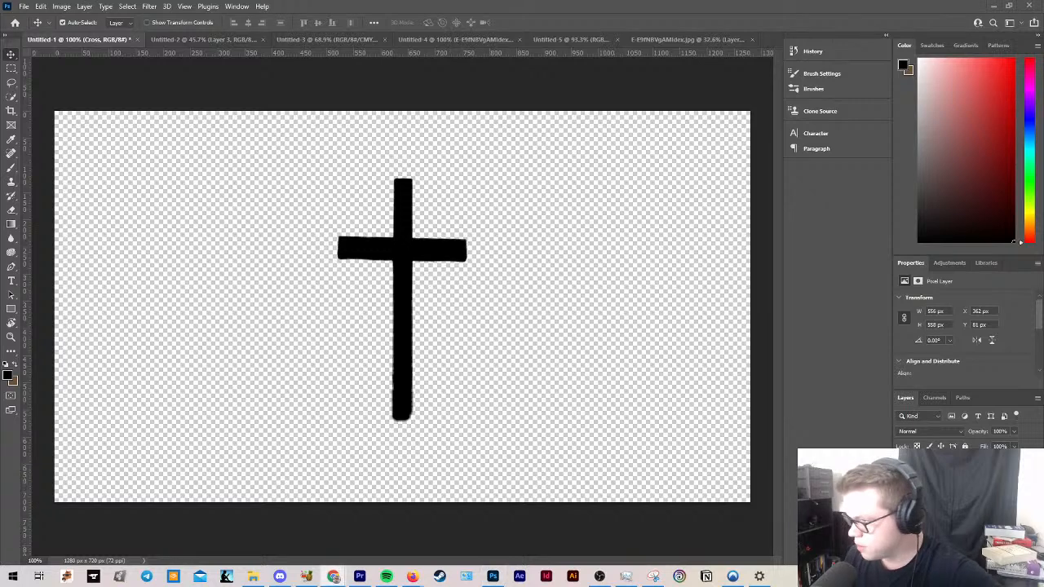
click(357, 257)
key(ctrl+v)
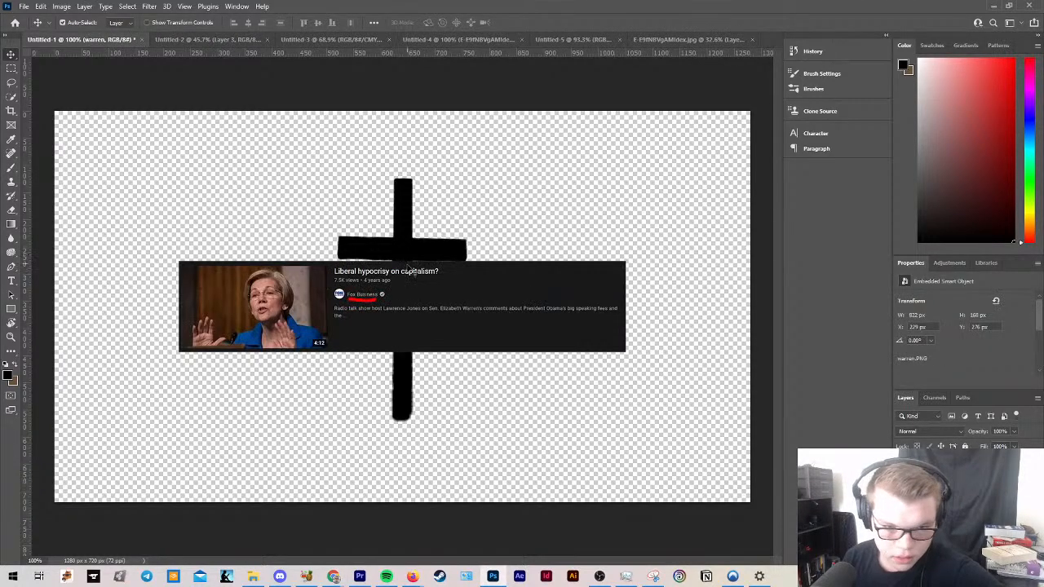
key(ctrl+z)
key(alt+Tab)
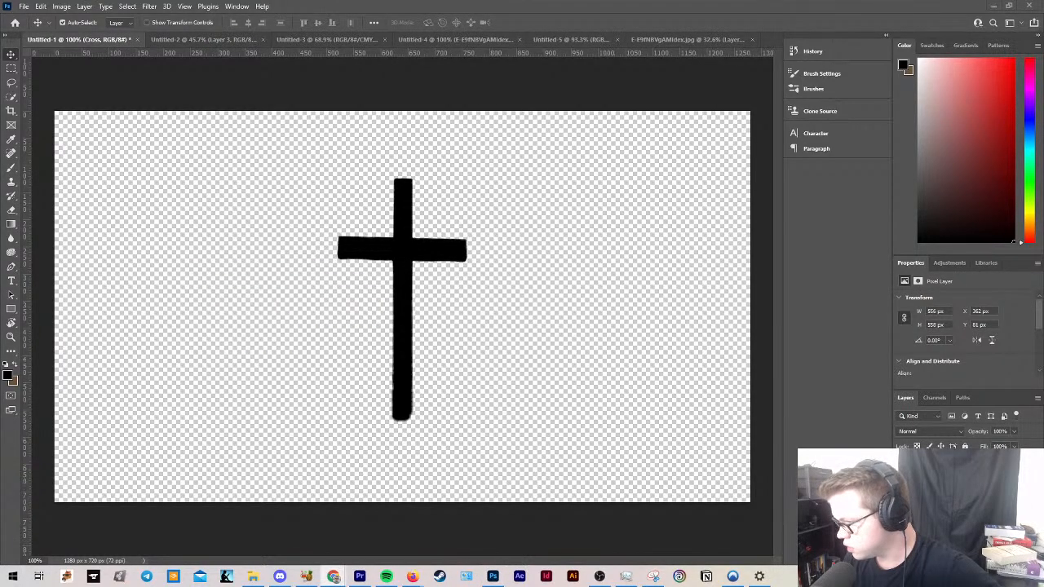
key(ctrl+v)
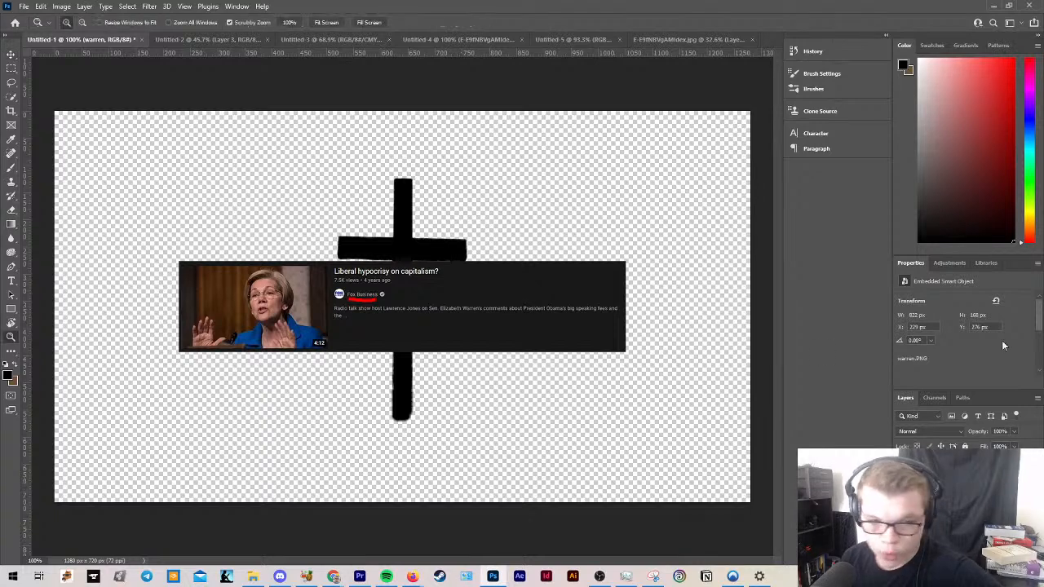
click(303, 275)
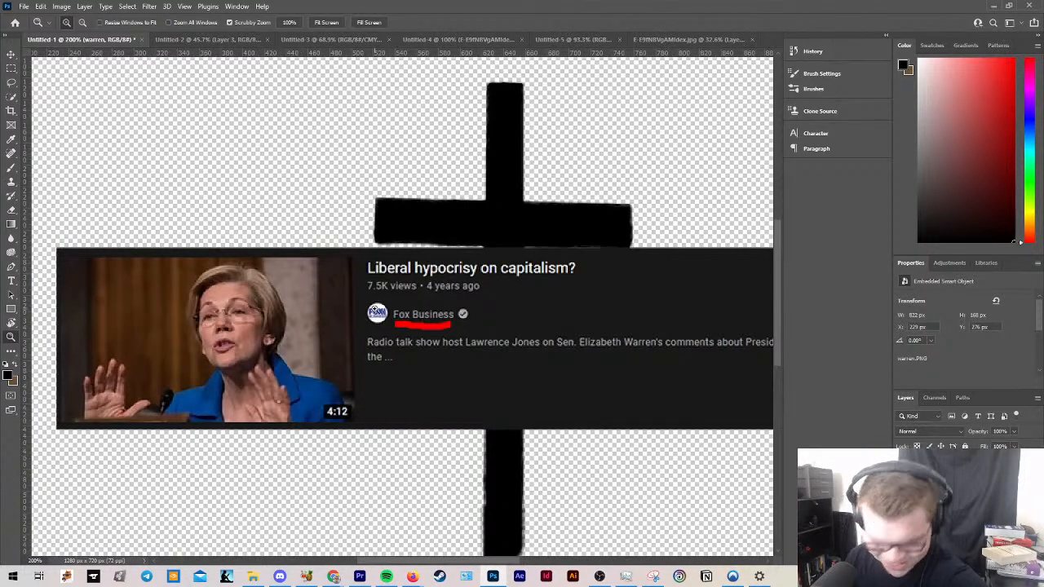
key(ctrl+z)
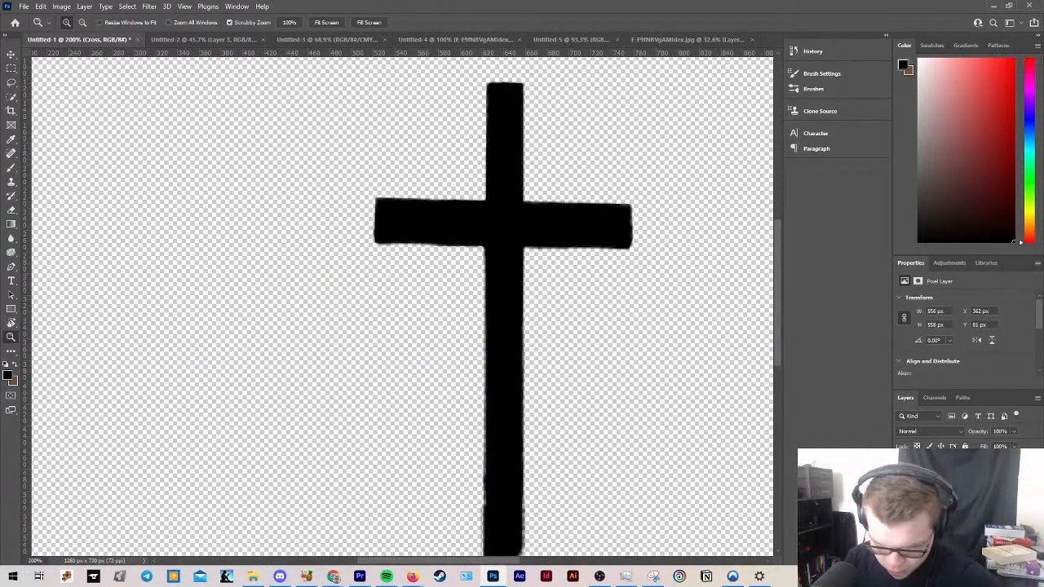
Step: Delete the black cross from the Untitled-1 document to clear the canvas for a new graphic
click(997, 562)
click(946, 488)
key(Delete)
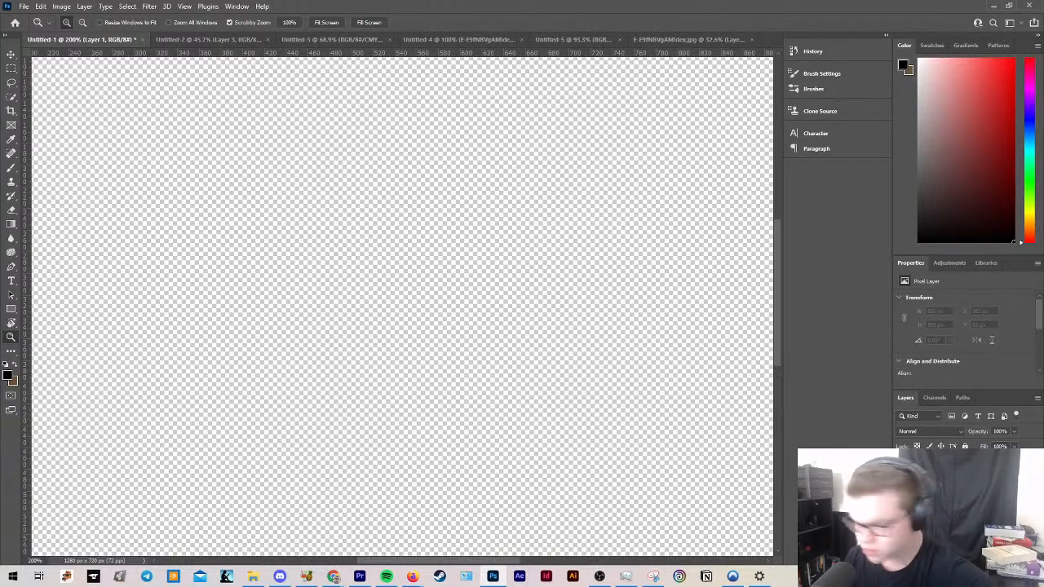
Step: Look through the images in the Politics and law folder, viewing Cross.PNG and the pond picture at full size
key(alt+Tab)
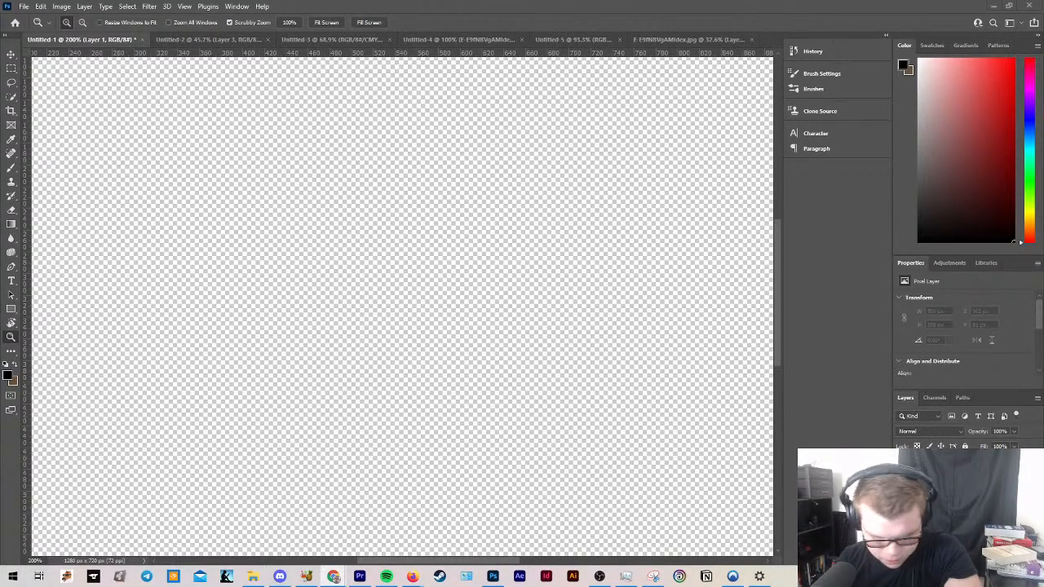
click(253, 576)
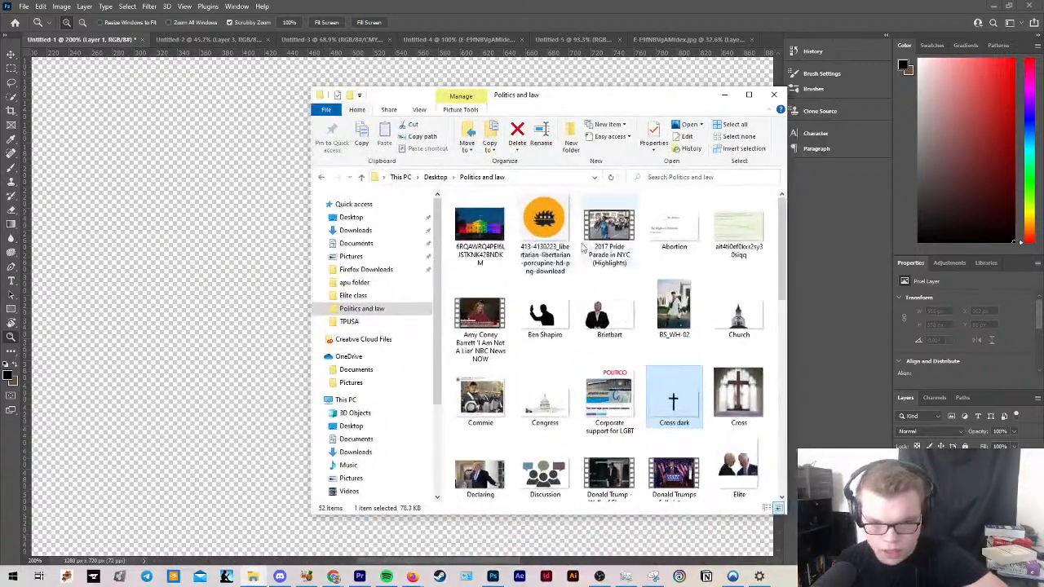
scroll(502, 449, down, 10)
scroll(503, 448, up, 5)
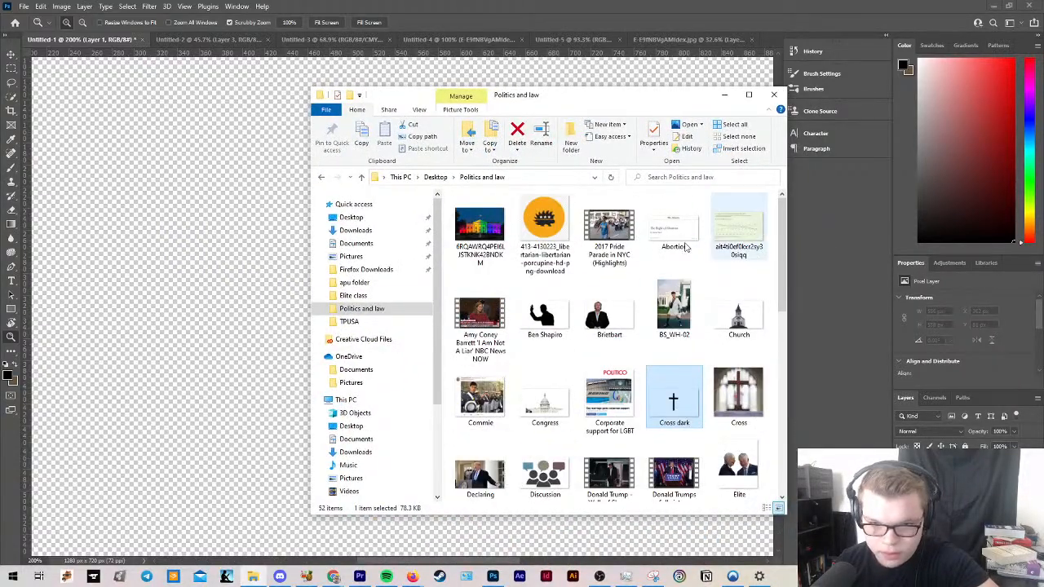
drag(441, 275, 295, 264)
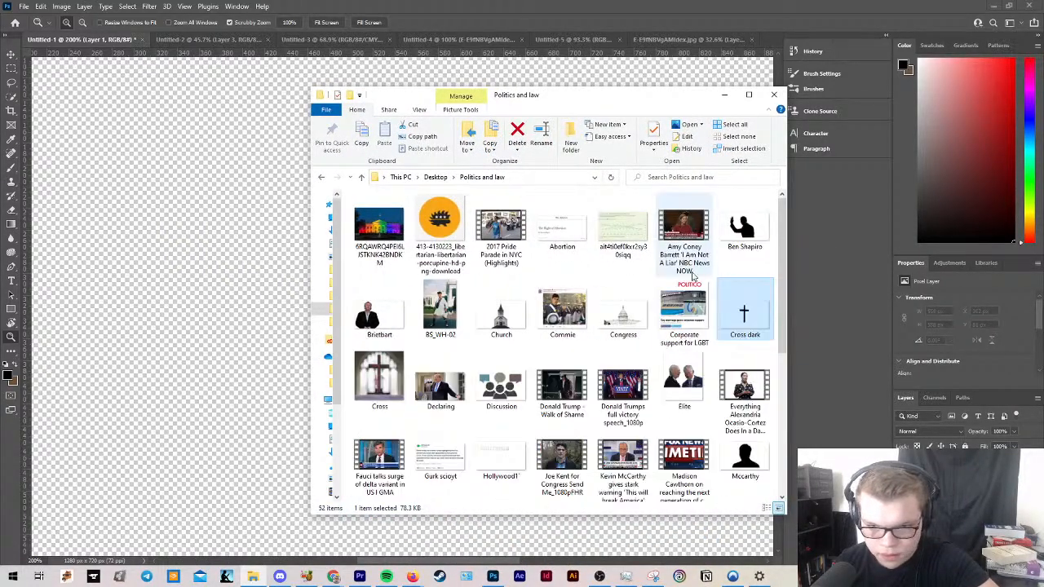
double_click(379, 383)
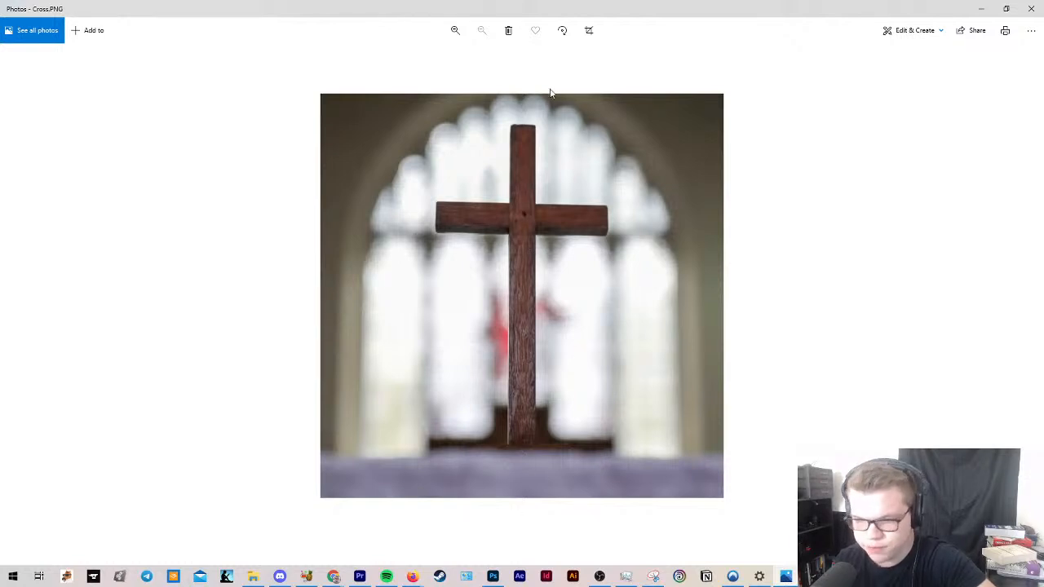
click(1032, 8)
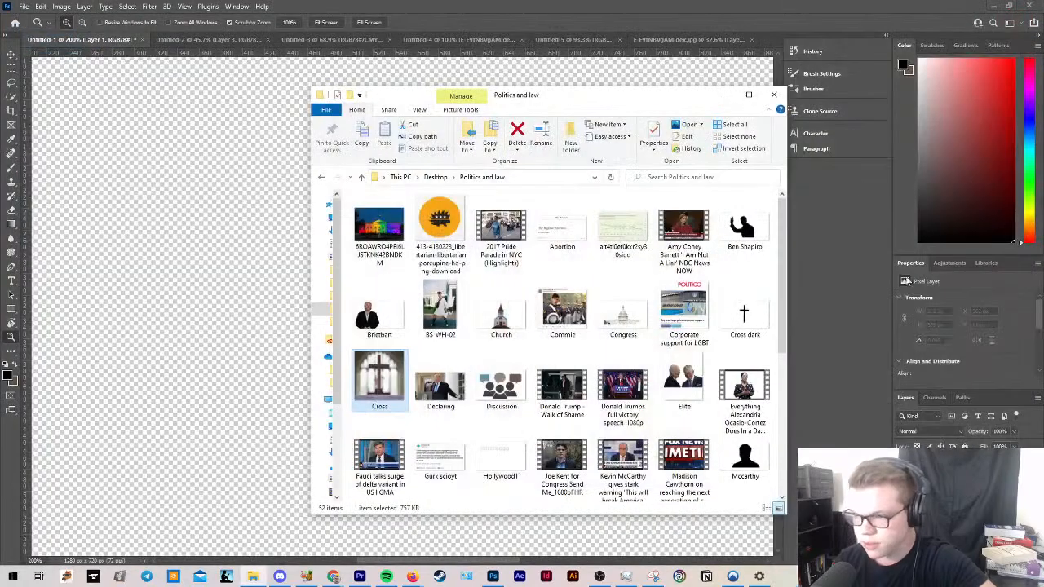
scroll(727, 290, down, 5)
click(772, 94)
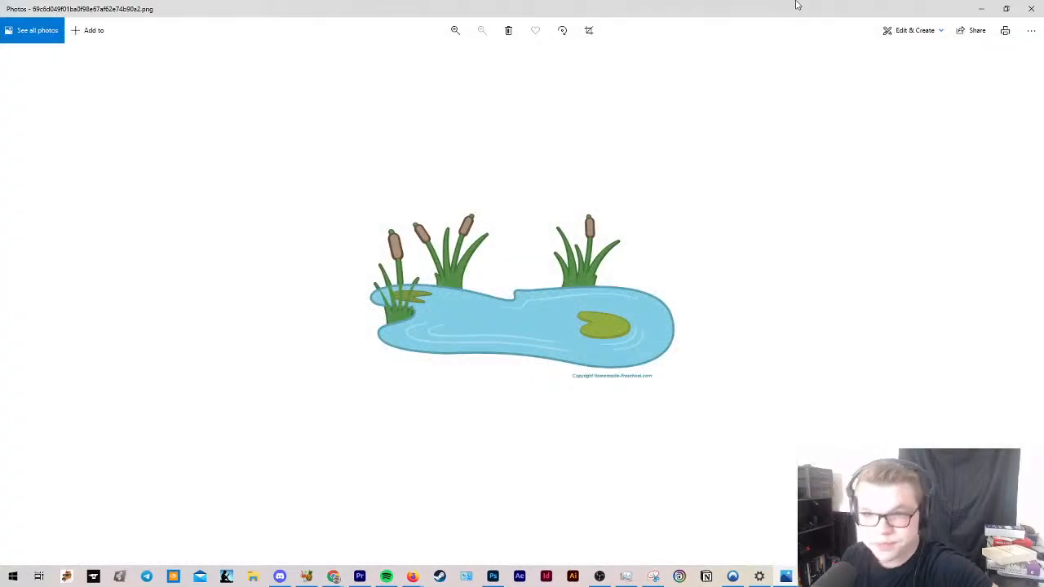
drag(797, 3, 797, 0)
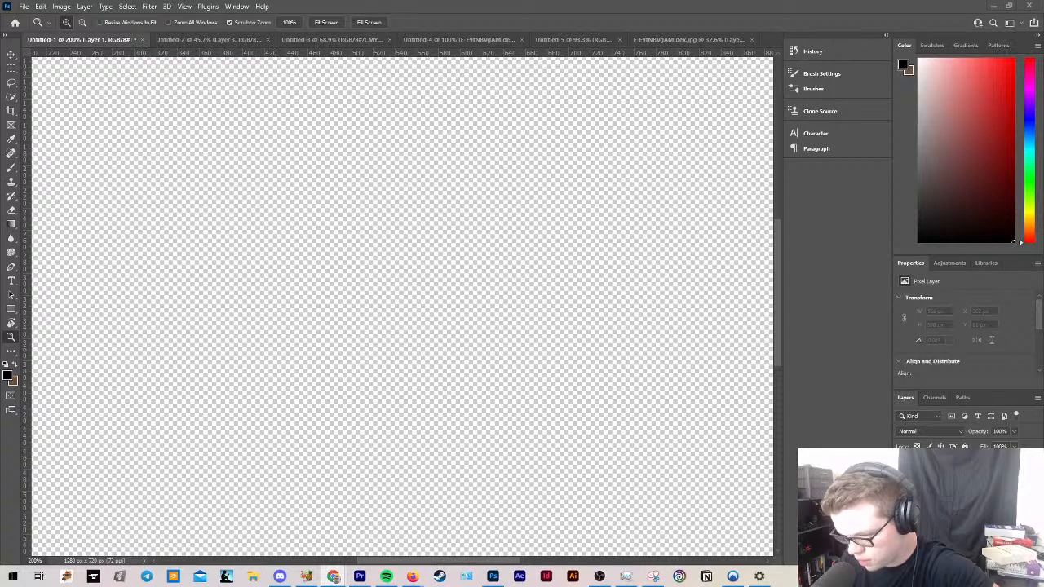
Step: Place the pond and stream images from the recent files into the empty Untitled-1 canvas
key(super+e)
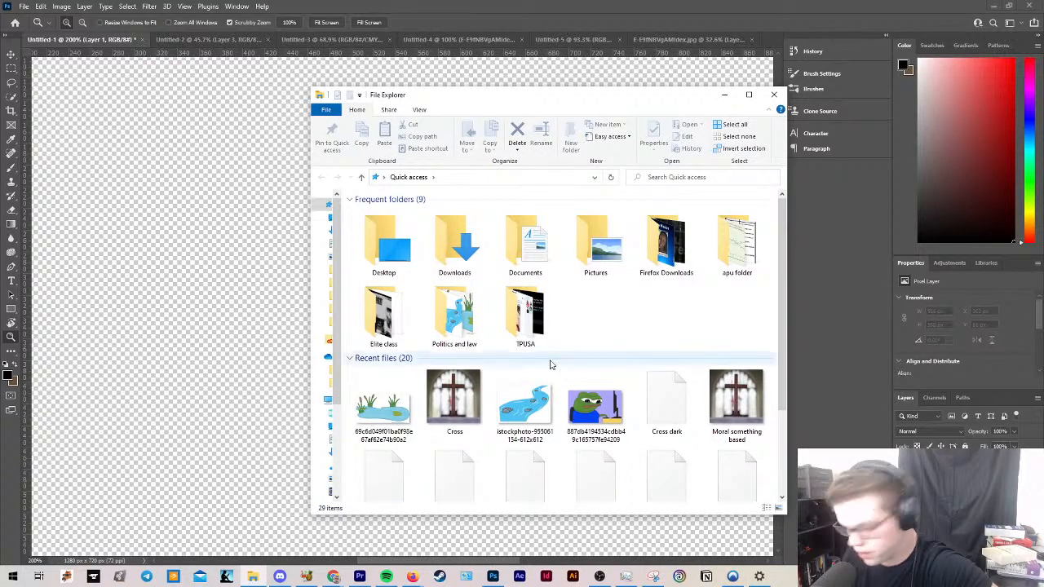
click(525, 405)
drag(391, 415, 162, 298)
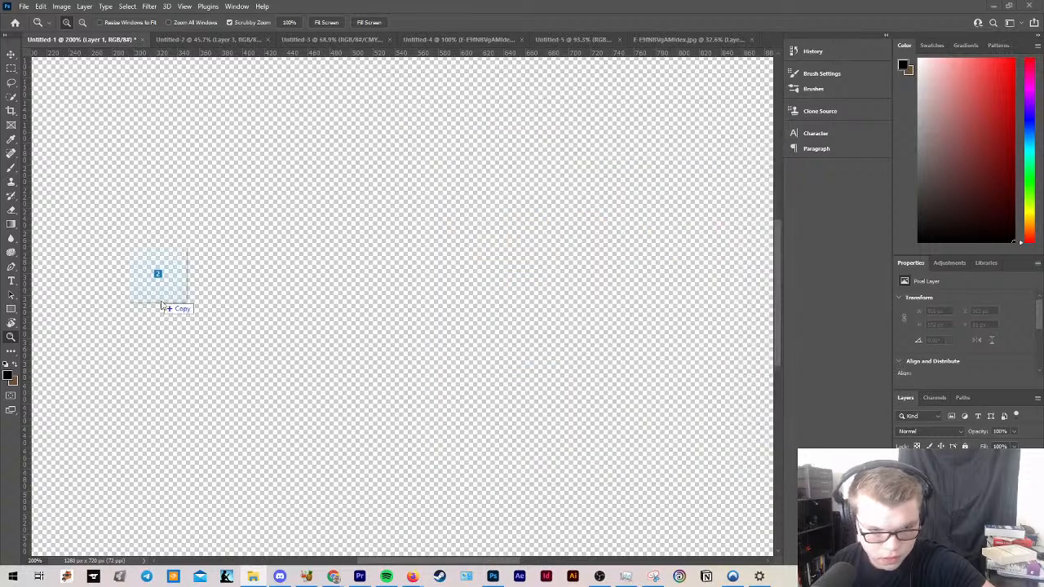
scroll(414, 301, down, 5)
key(Return)
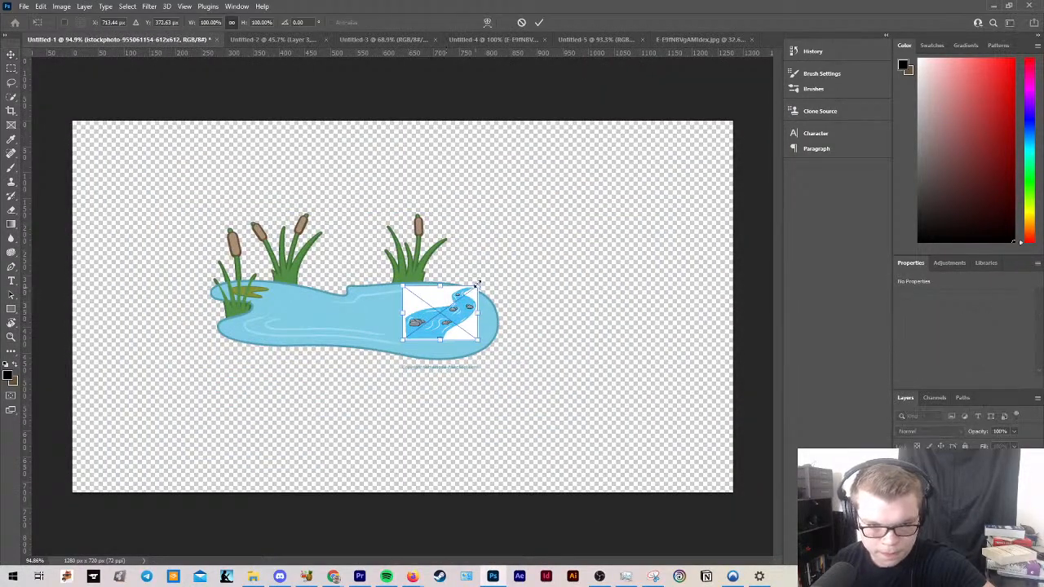
Step: Scale the stream image to 248%, rotate it 23.20°, and move the pond toward the canvas's lower-left area
drag(478, 286, 589, 205)
drag(463, 364, 422, 353)
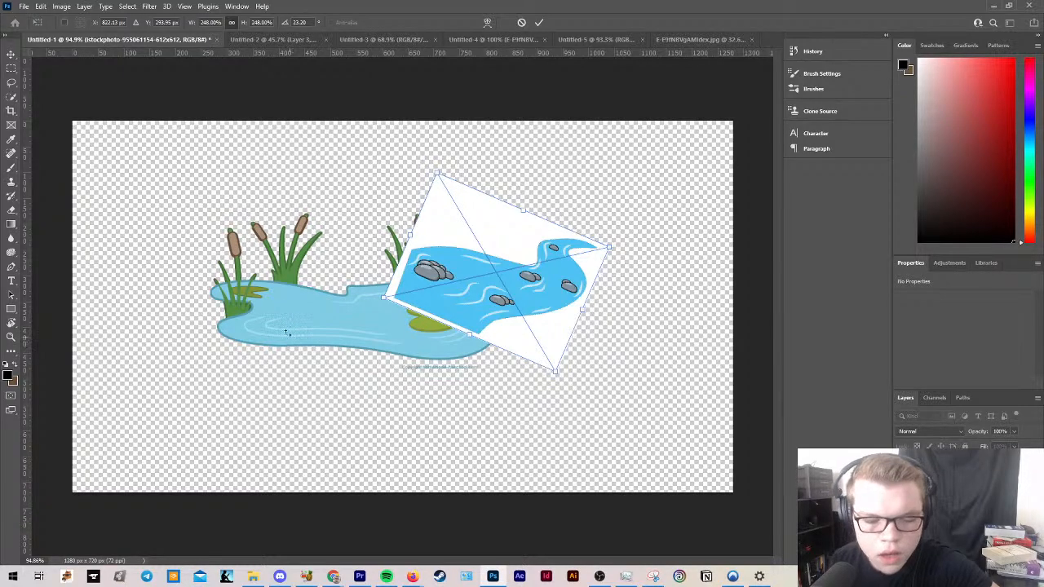
key(Return)
drag(310, 318, 237, 392)
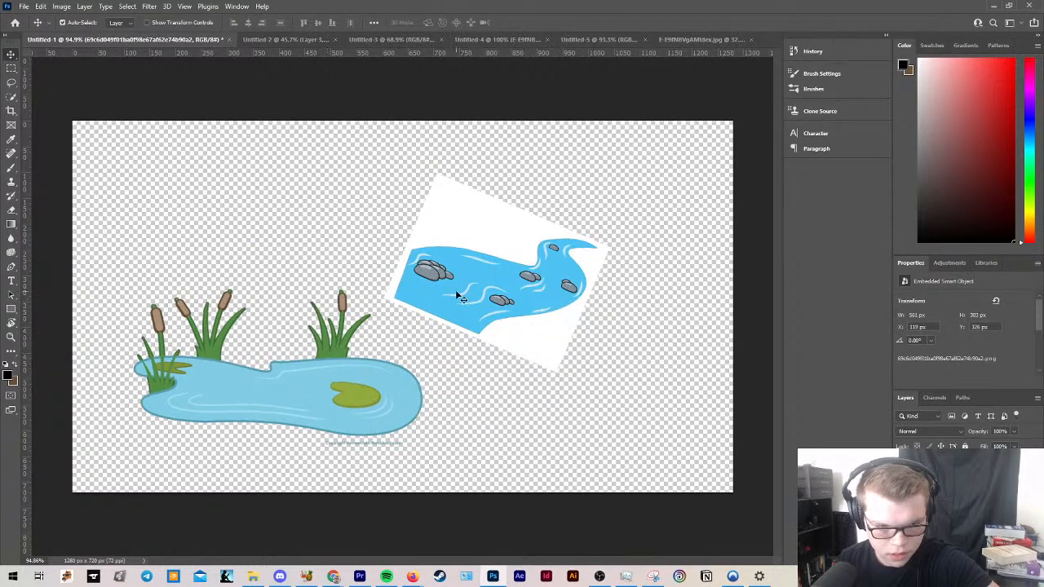
Step: Set the stream image's rotation to 14.35°, shift it slightly down and left, and move the pond farther into the canvas's lower-left corner
click(459, 297)
key(ctrl+t)
drag(620, 244, 618, 227)
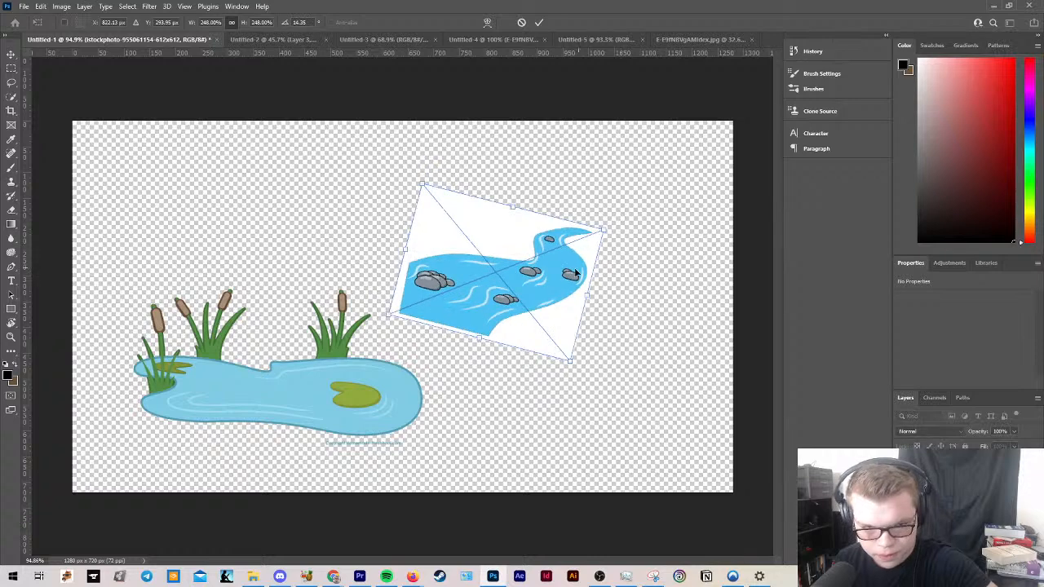
drag(577, 272, 553, 283)
key(Return)
drag(361, 410, 325, 423)
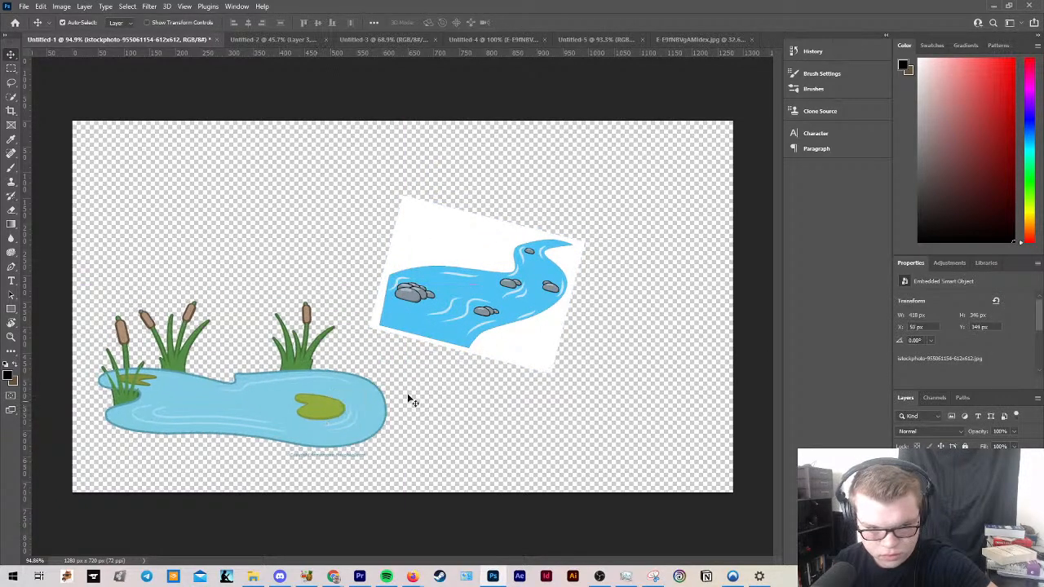
click(645, 326)
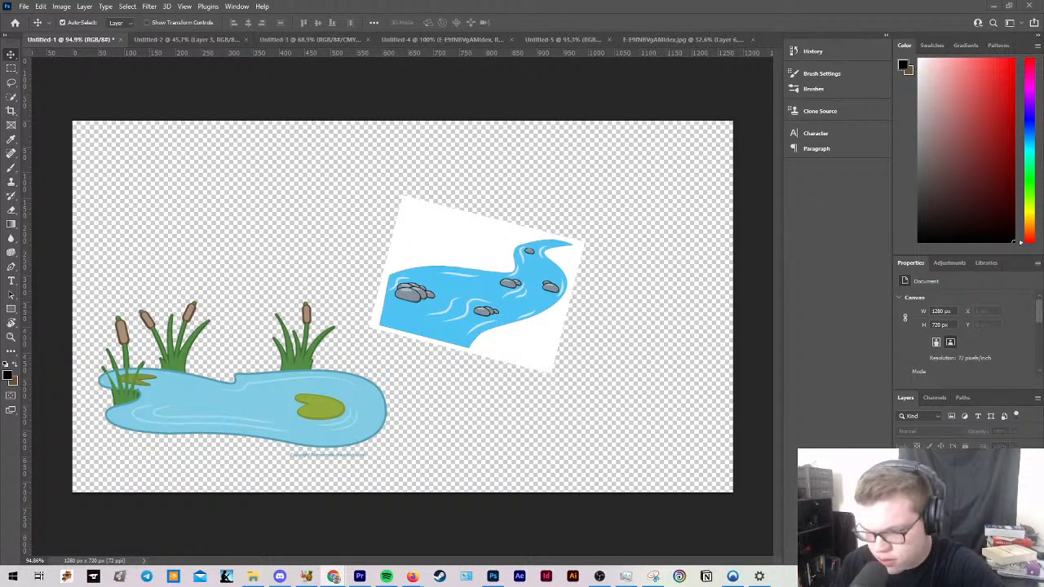
Step: Place the unnamed scales image on the canvas, scale it to 50.51%, and position it near the upper-right corner
key(super+e)
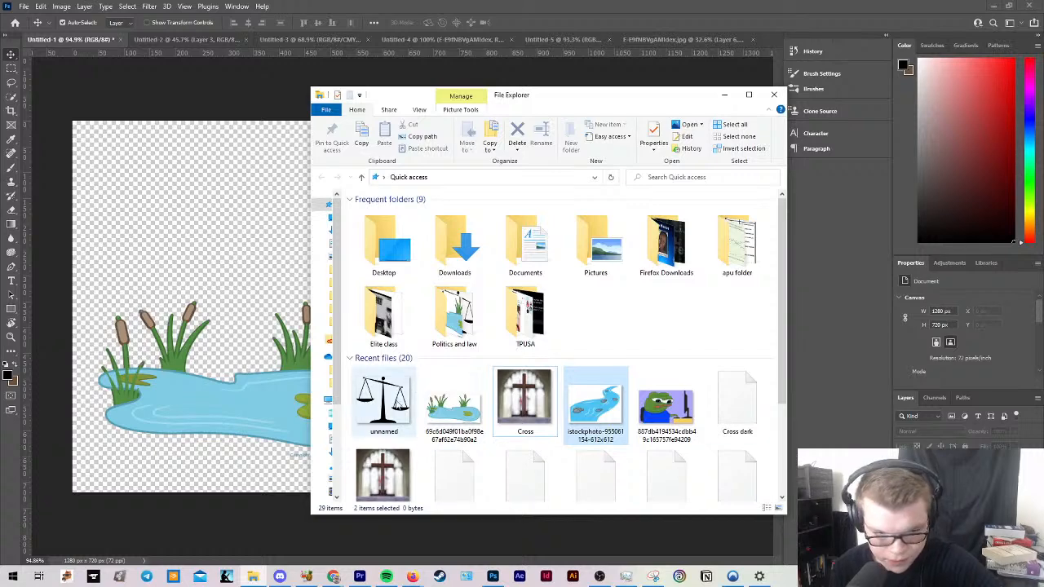
drag(384, 401, 261, 269)
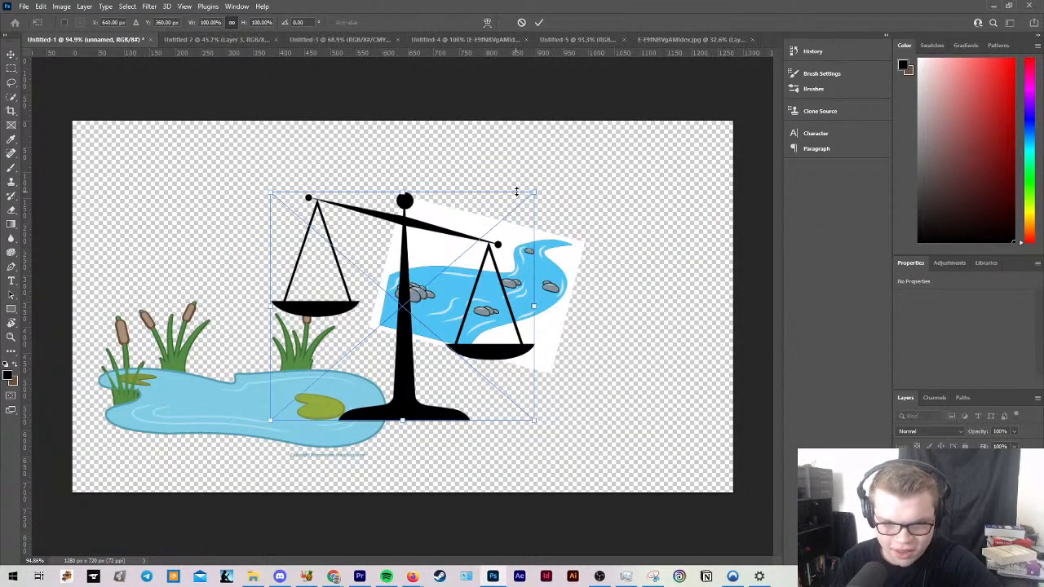
drag(535, 193, 403, 306)
drag(371, 361, 664, 177)
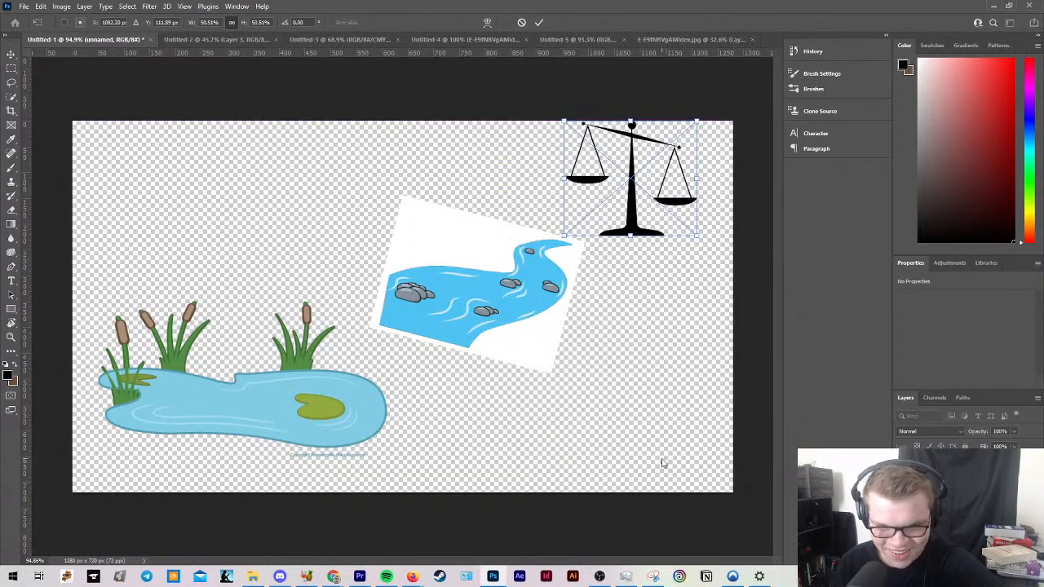
key(Return)
drag(642, 232, 645, 254)
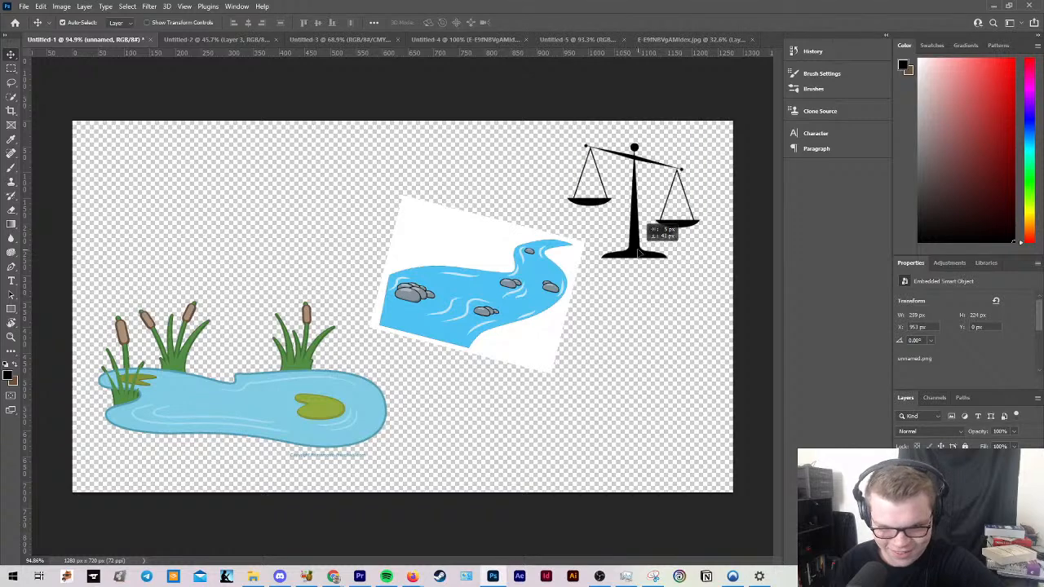
Step: Shift the stream image slightly down and left, and convert it to layers to remove its white background
click(573, 262)
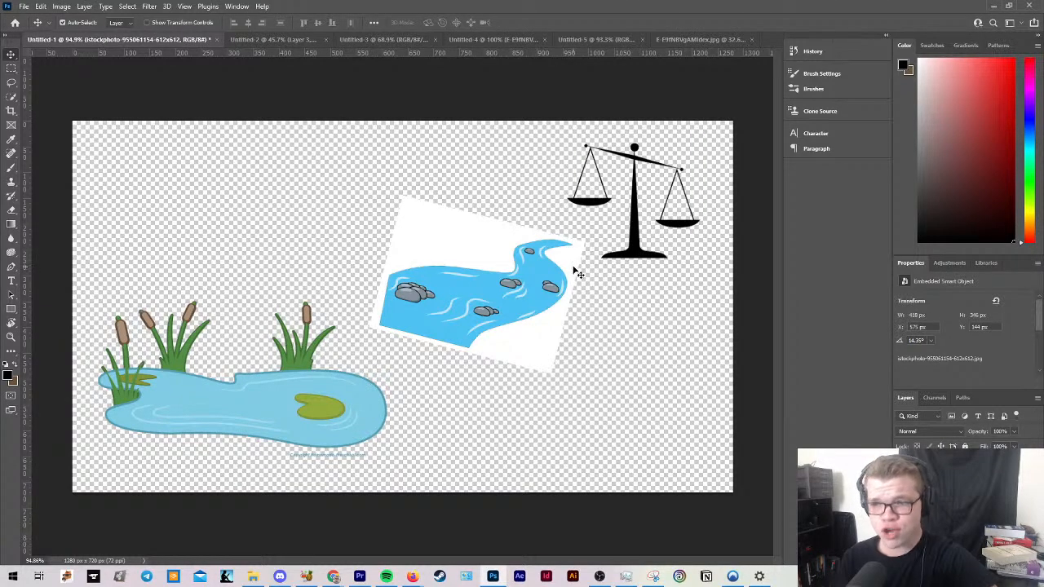
drag(532, 273, 513, 303)
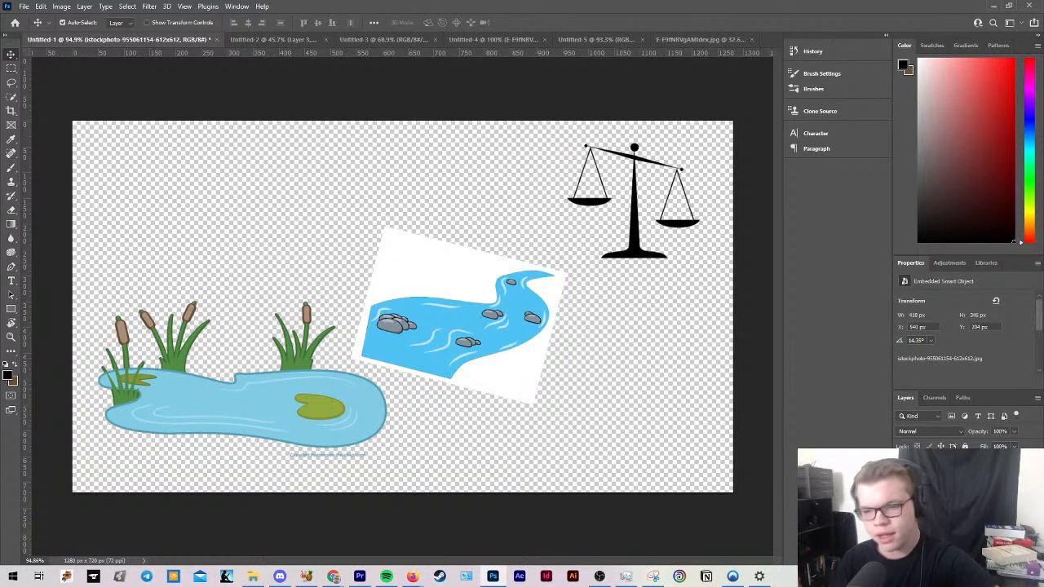
scroll(946, 351, down, 5)
click(957, 325)
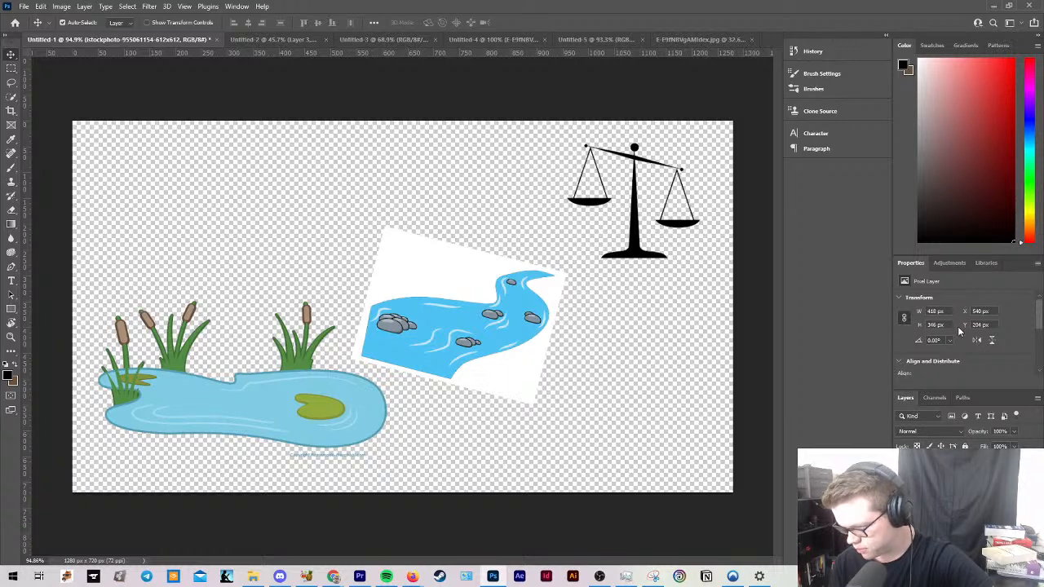
scroll(1011, 346, down, 4)
click(954, 346)
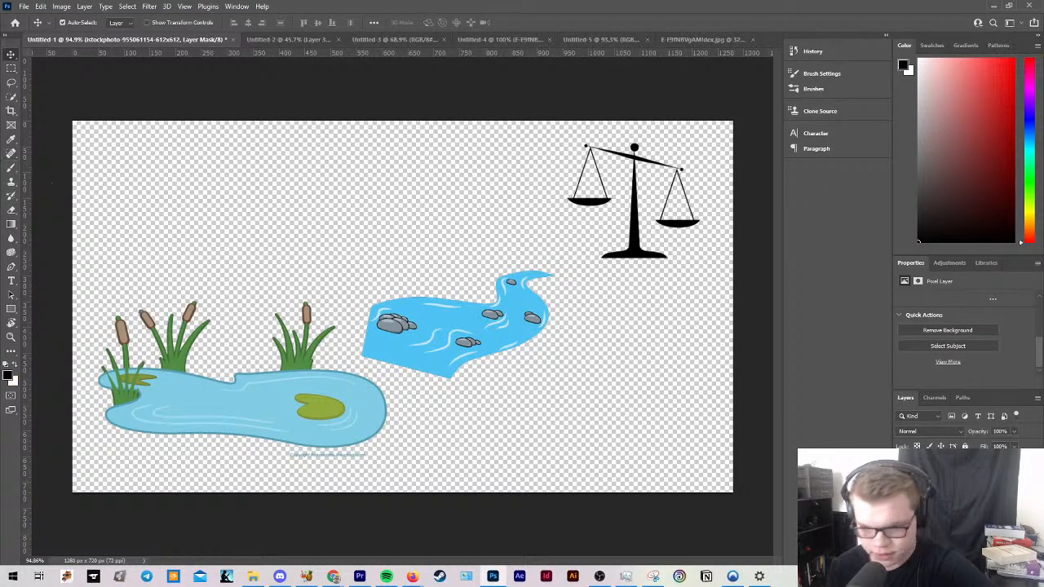
Step: Paint the stream cutout solid black with the Brush, and scale it to about 116.57% with a rotation of about -0.58°
click(11, 168)
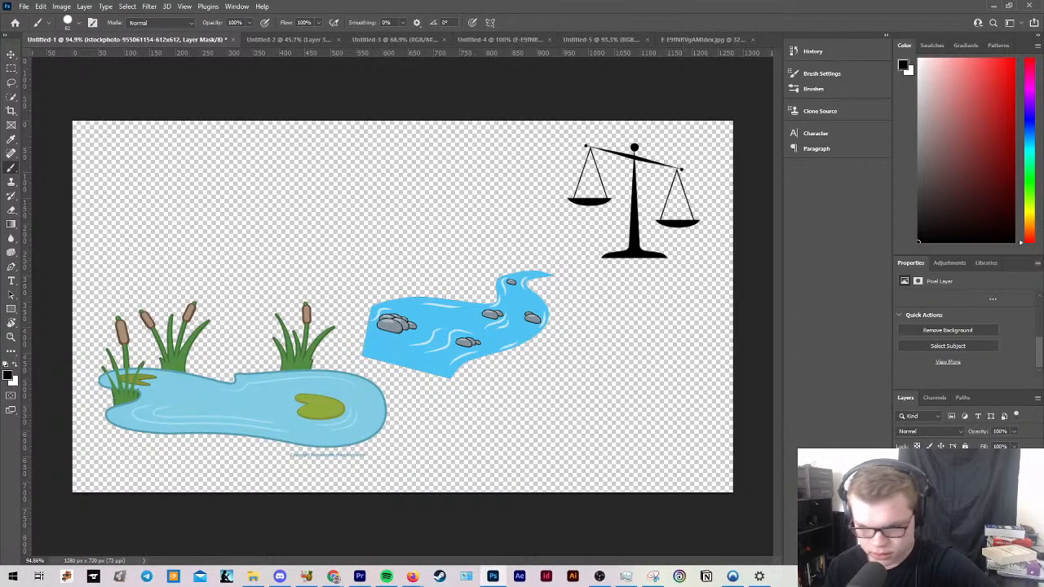
mouse_move(572, 302)
mouse_down()
mouse_move(533, 280)
mouse_move(589, 263)
mouse_move(550, 300)
mouse_move(399, 330)
mouse_move(284, 308)
mouse_move(358, 311)
mouse_move(465, 359)
mouse_up()
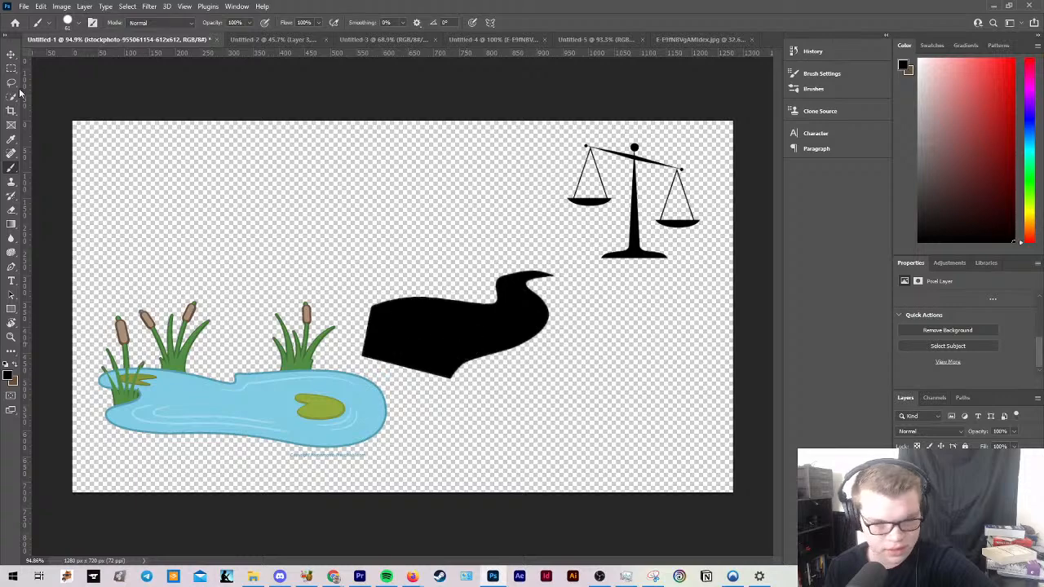
click(11, 54)
key(ctrl+t)
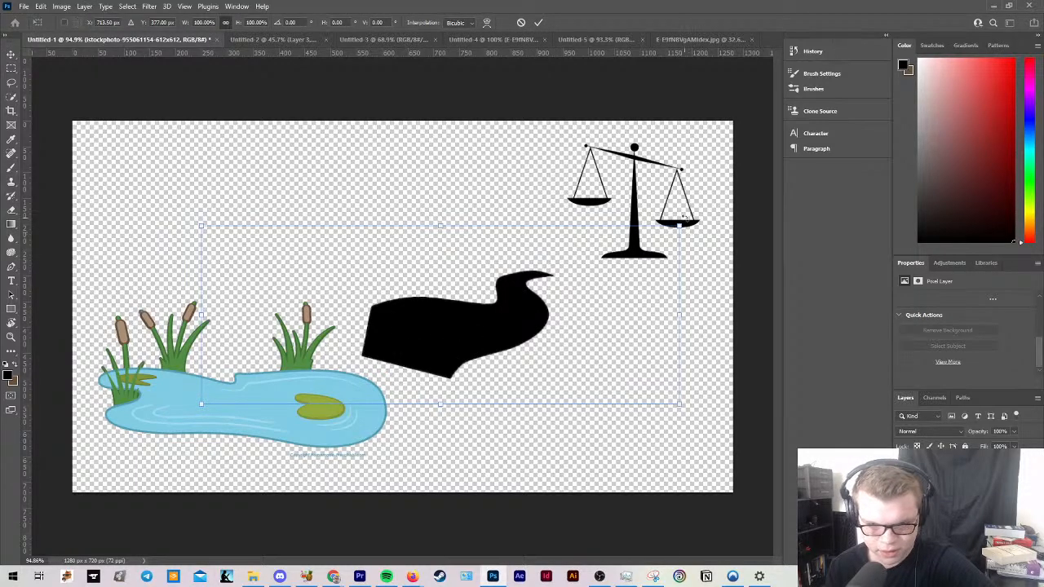
drag(684, 216, 589, 303)
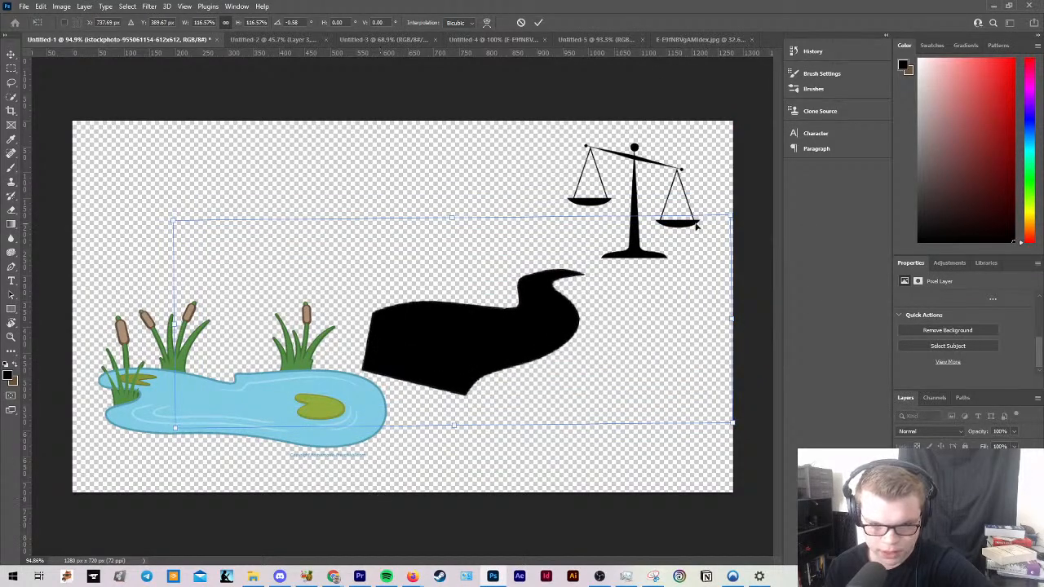
key(Return)
Step: Stand the scales on the stream's far end, and move the pond over its near end, layered in front of the stream
drag(636, 198, 556, 244)
scroll(602, 366, down, 4)
drag(368, 359, 398, 359)
drag(938, 489, 938, 465)
drag(404, 351, 412, 357)
Step: Scale the pond to 108.56%, rotate it to about -6.68°, and fit it over the stream's near end
key(ctrl+t)
drag(460, 280, 412, 260)
drag(424, 323, 431, 336)
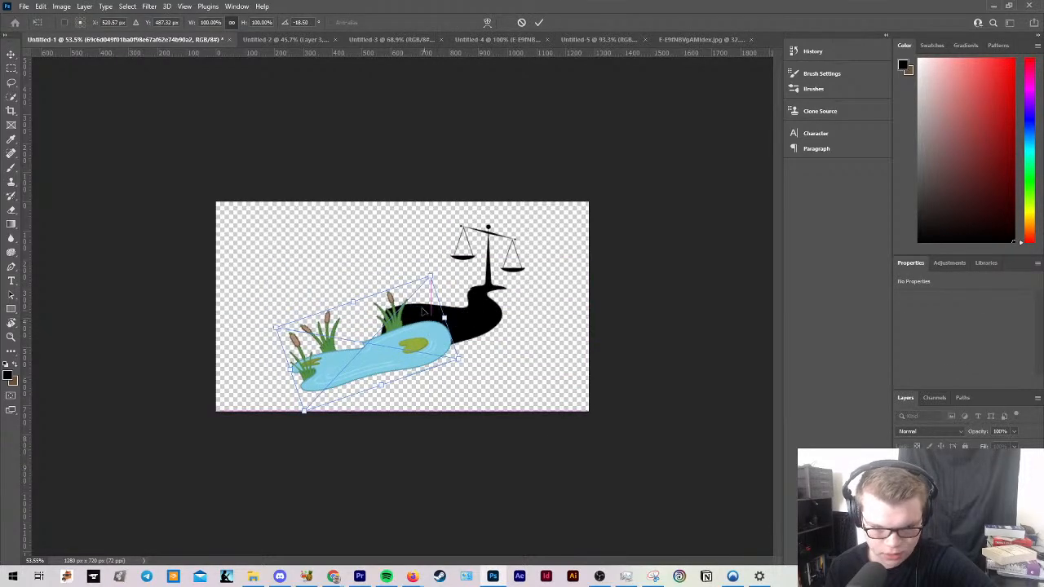
drag(350, 300, 325, 276)
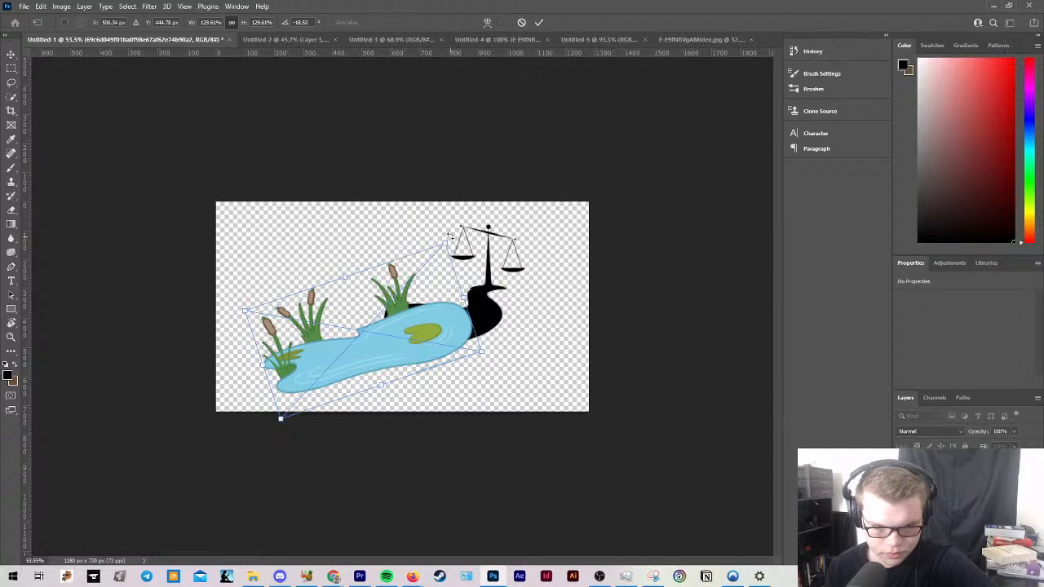
drag(449, 235, 422, 322)
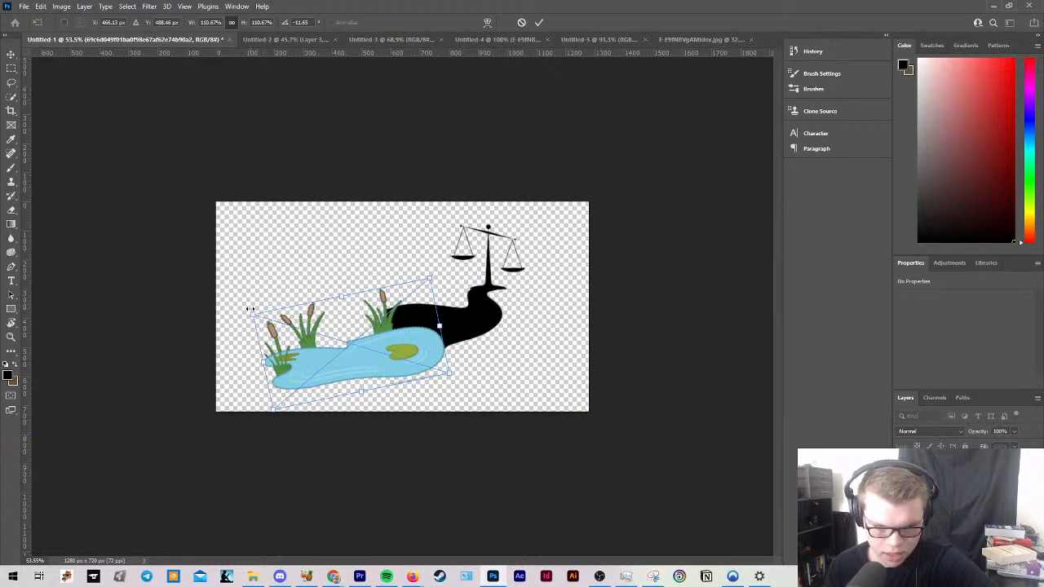
drag(247, 308, 245, 287)
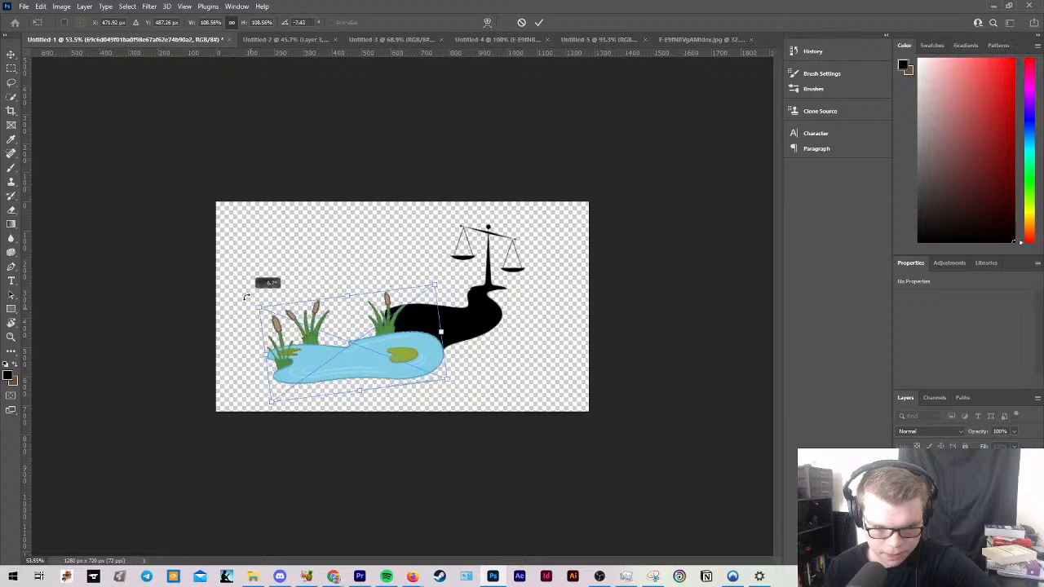
drag(289, 348, 295, 337)
key(Return)
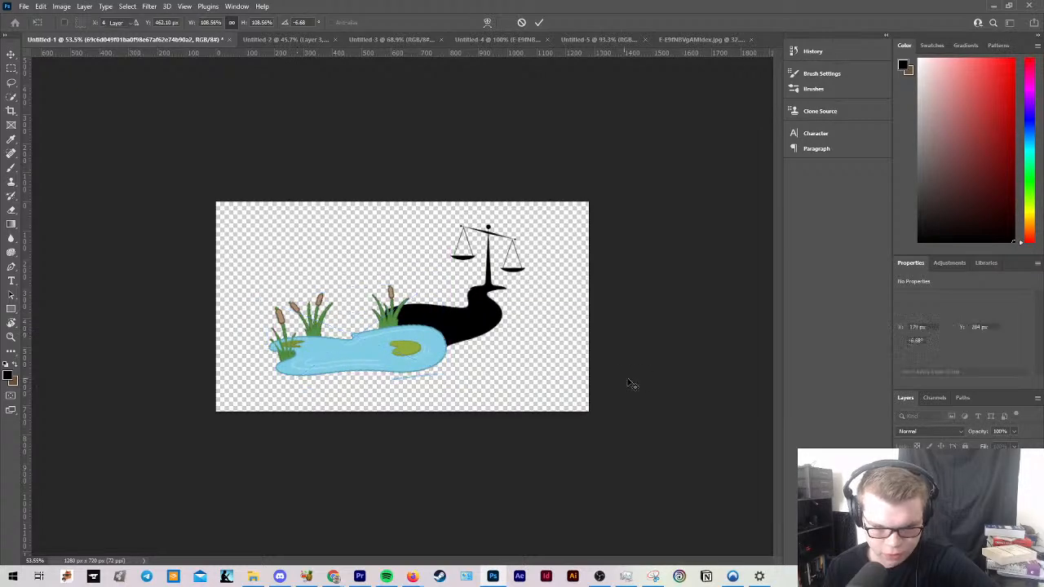
Step: Convert the pond image to layers and run Select Subject on it
scroll(415, 332, up, 2)
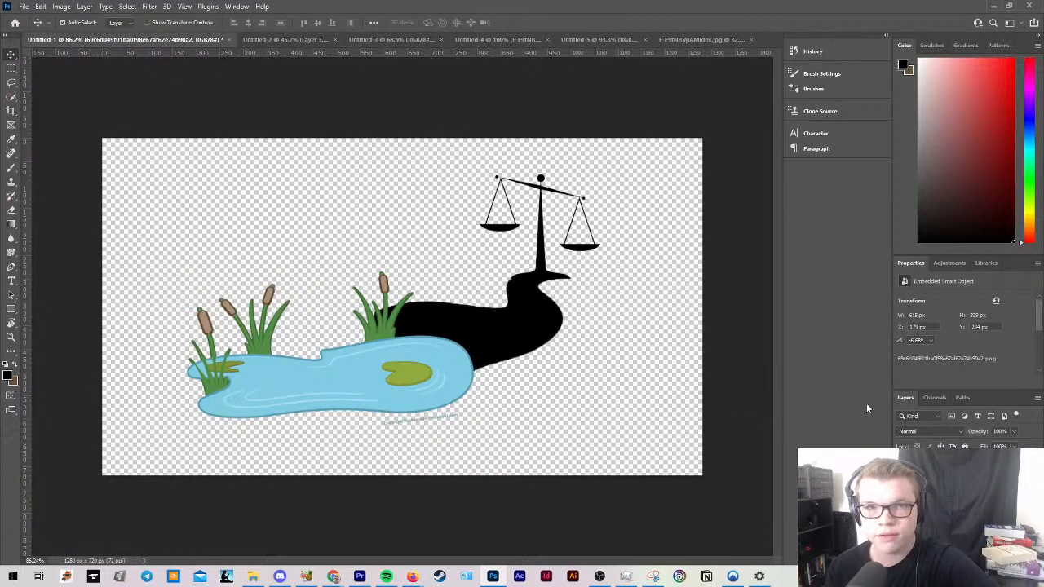
scroll(951, 377, down, 3)
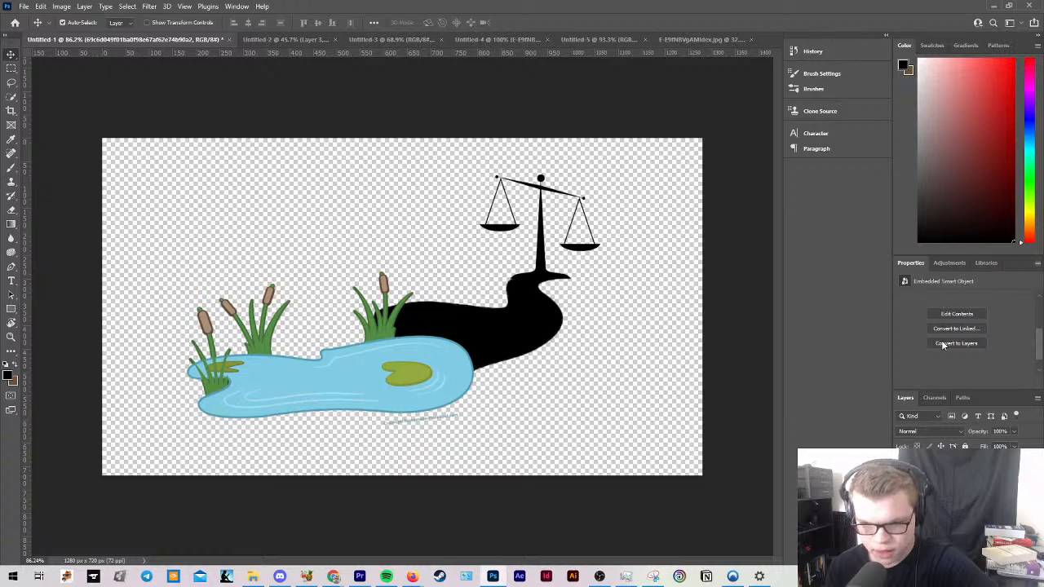
click(942, 341)
scroll(943, 359, down, 3)
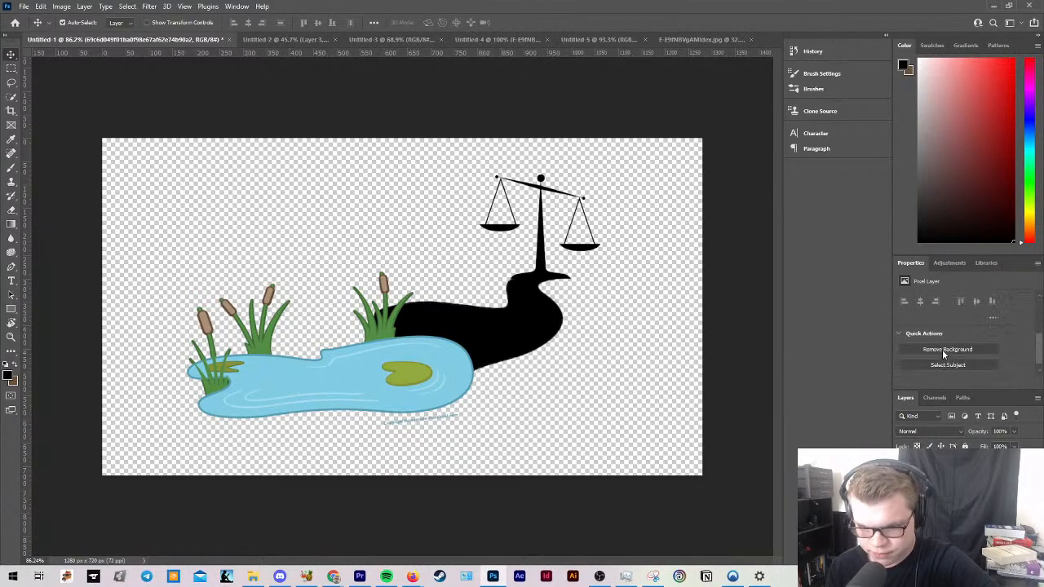
click(943, 348)
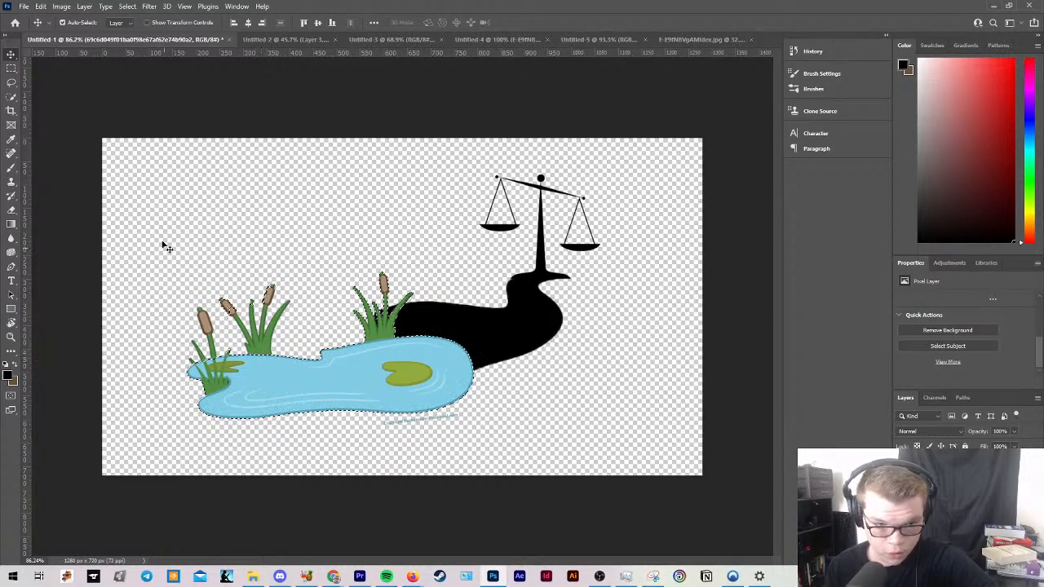
Step: Refine the pond selection with the Quick Selection tool so it follows the cattail leaves and stems
click(11, 97)
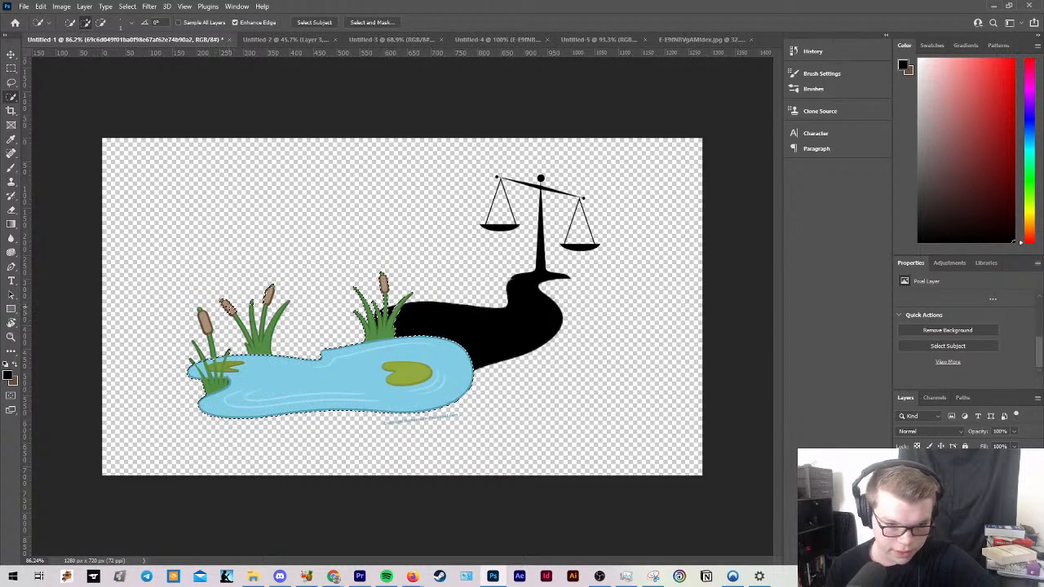
scroll(255, 348, up, 5)
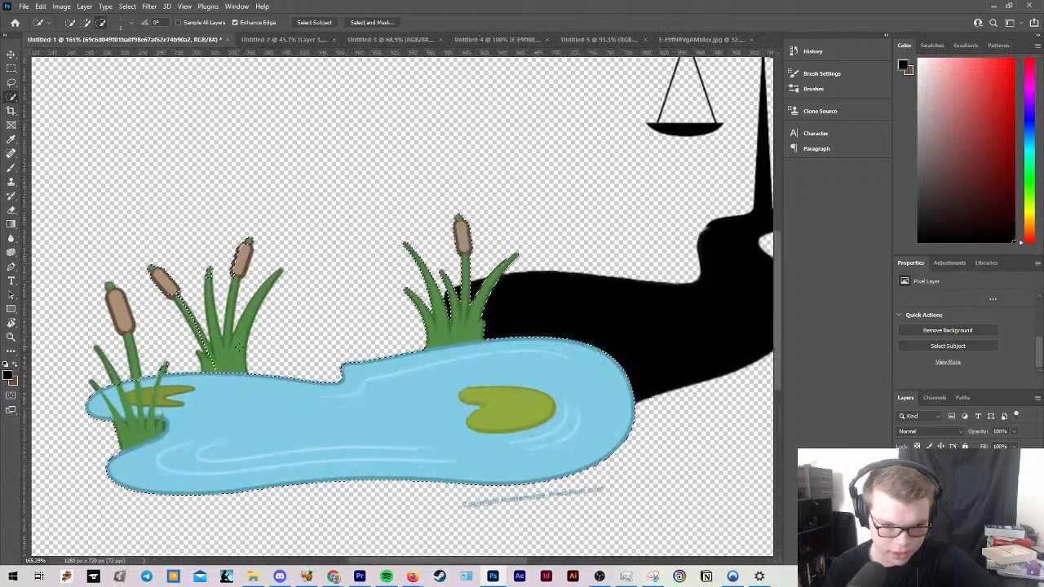
drag(245, 357, 231, 335)
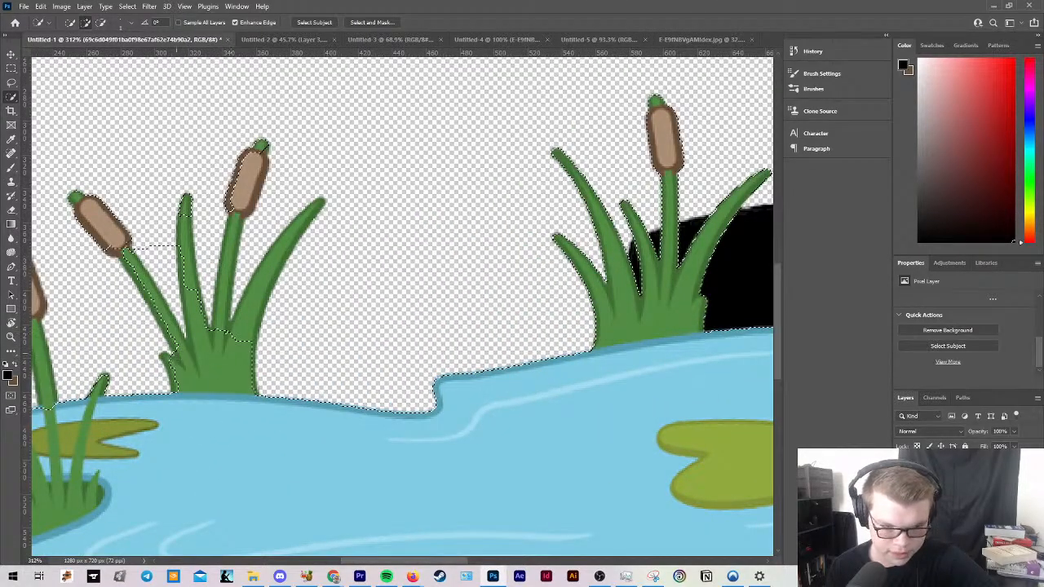
drag(168, 360, 173, 370)
drag(275, 264, 314, 214)
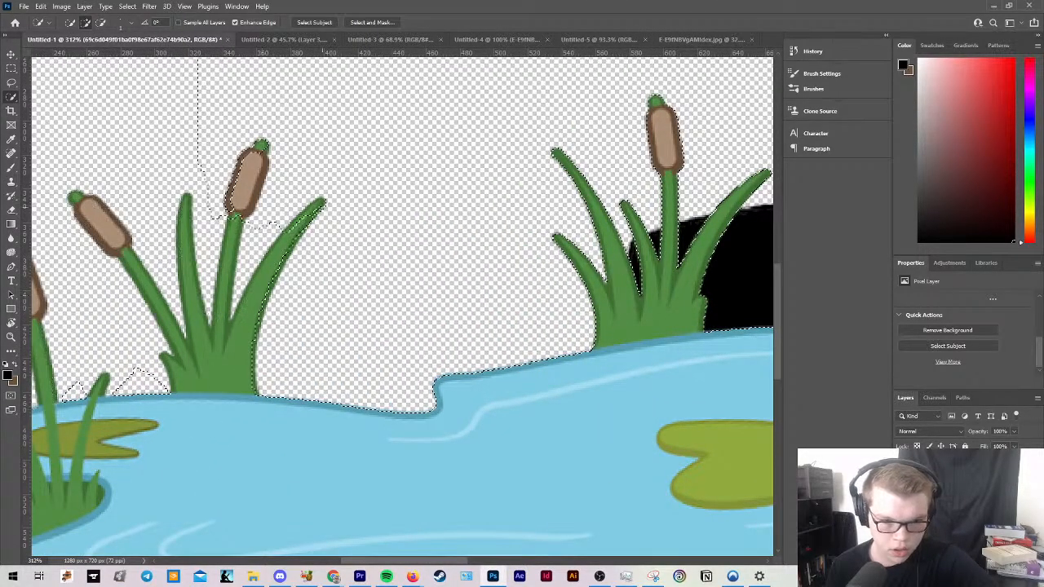
scroll(344, 283, down, 4)
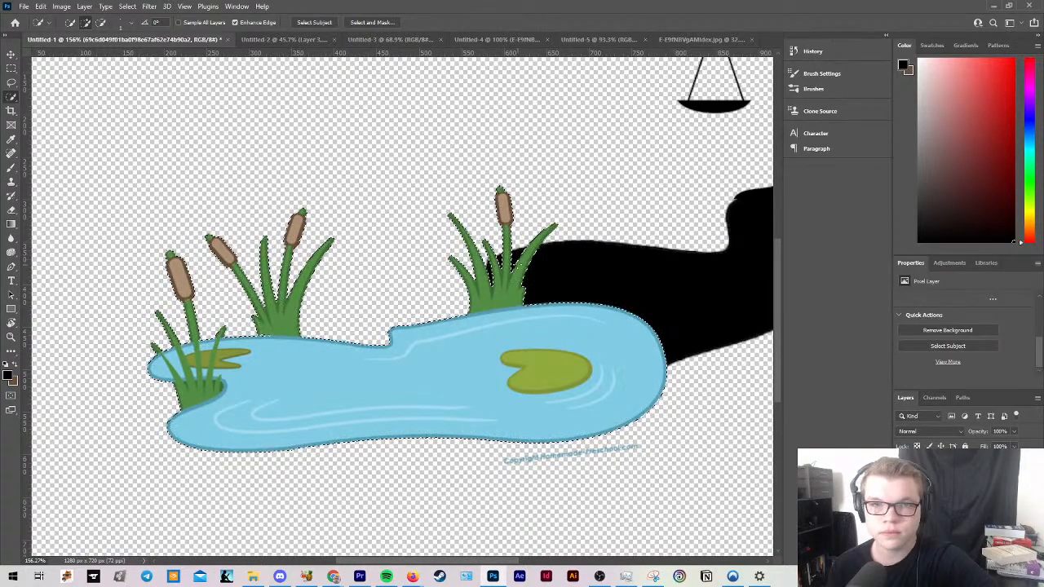
Step: Paint the selected pond and cattails solid black with the Brush
scroll(357, 298, down, 3)
click(10, 167)
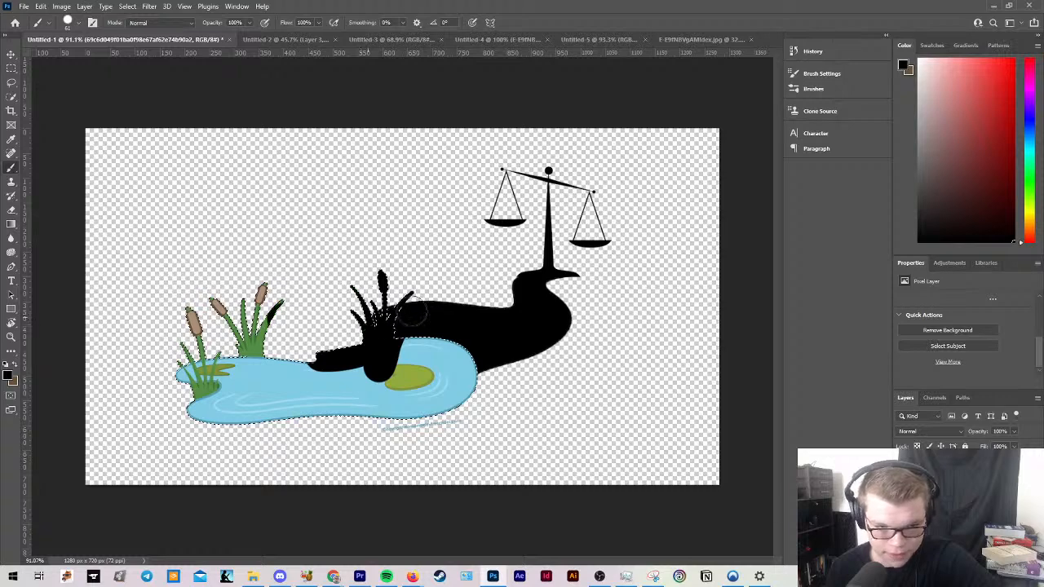
drag(412, 313, 385, 369)
drag(287, 376, 268, 406)
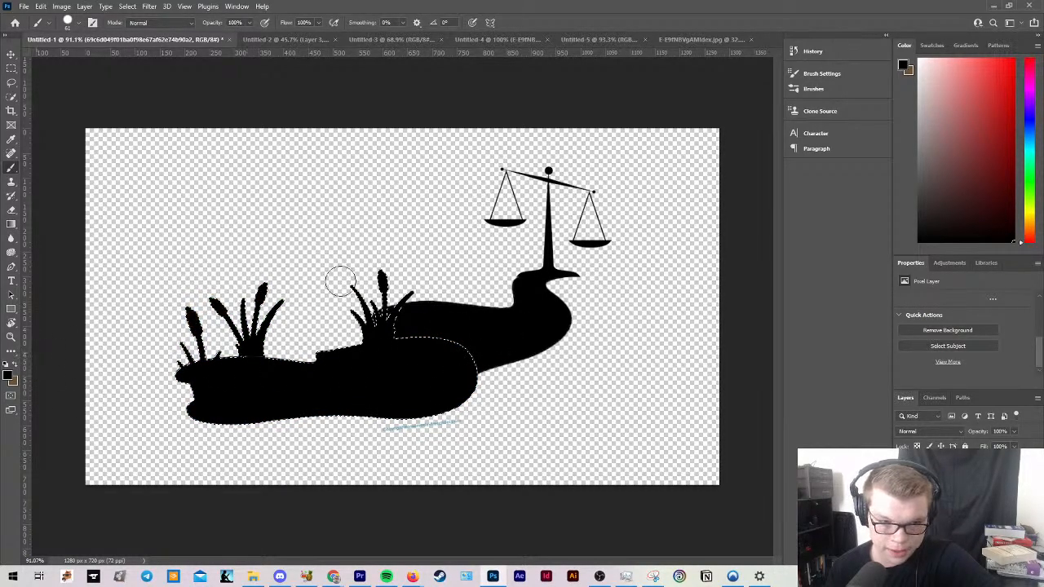
Step: Move the black pond silhouette slightly up and right so it joins the stream, and deselect the layer
click(10, 54)
click(403, 187)
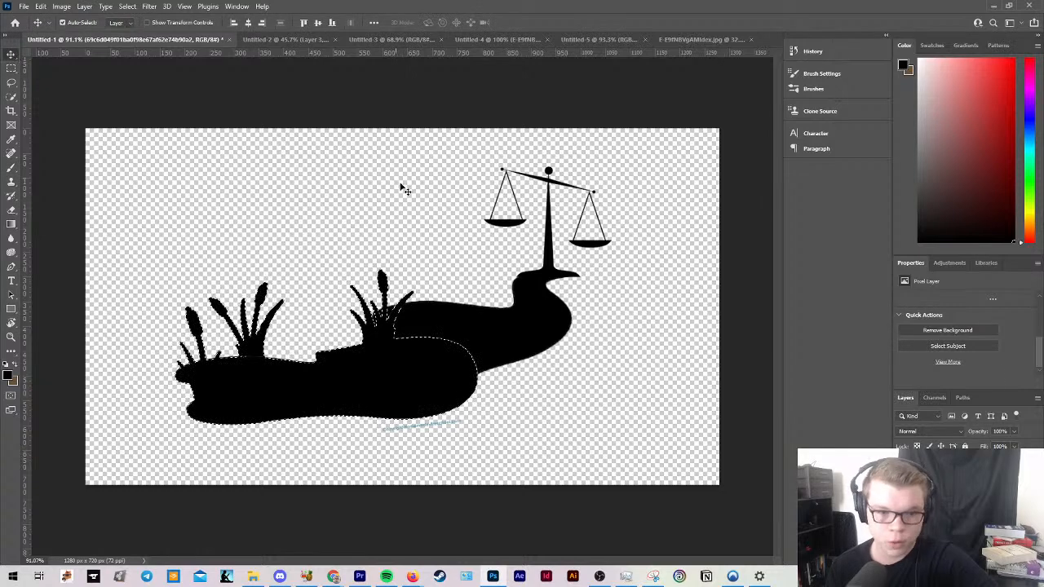
click(445, 349)
key(ctrl+t)
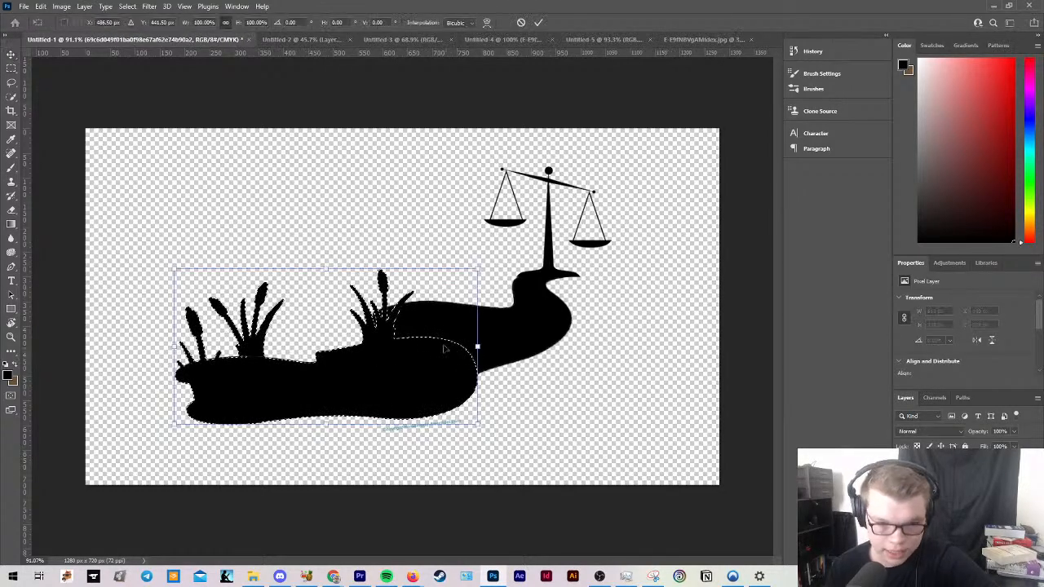
drag(391, 357, 389, 331)
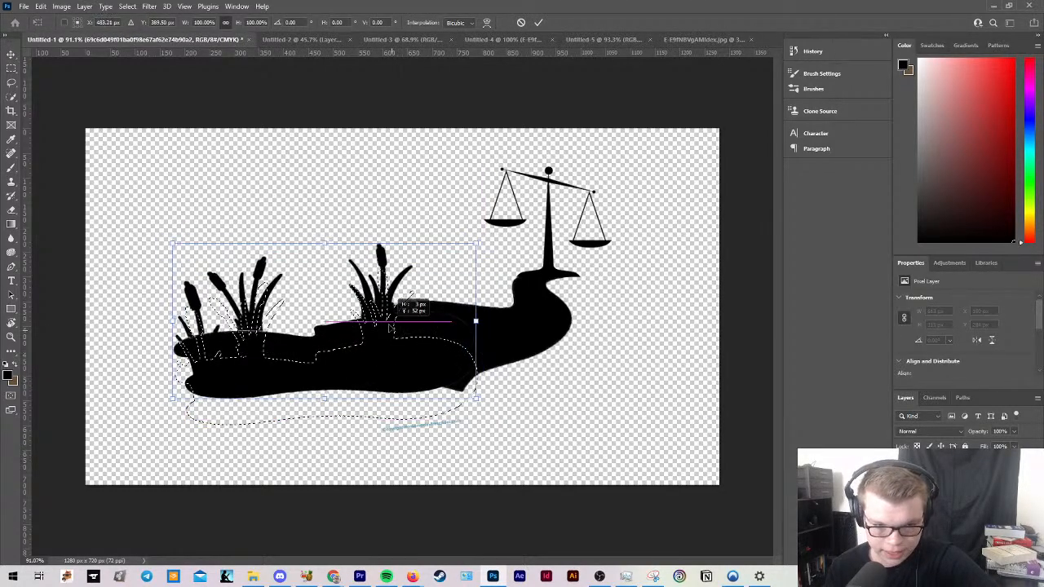
key(Return)
drag(461, 343, 435, 364)
click(658, 442)
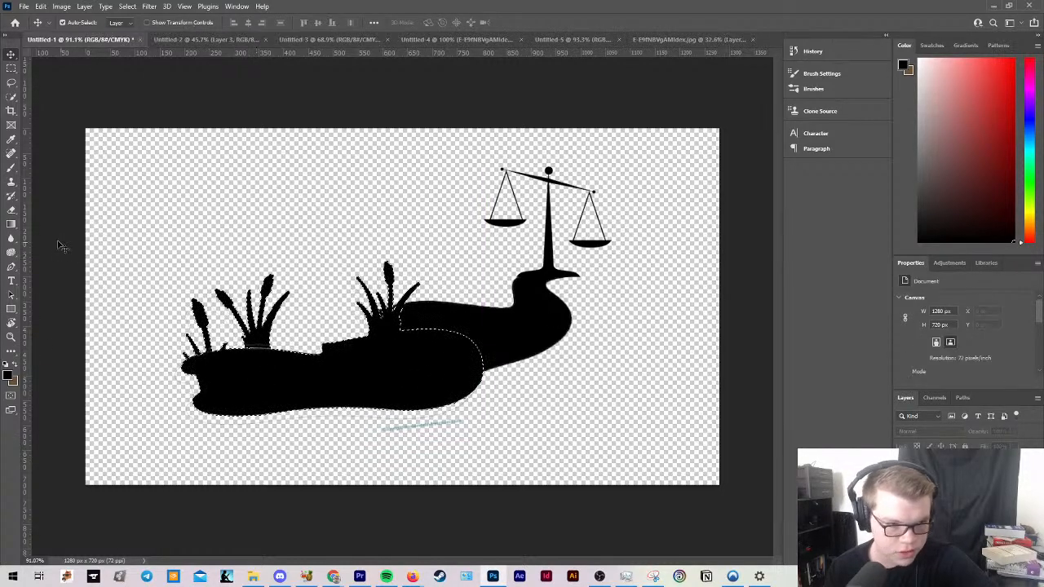
click(11, 209)
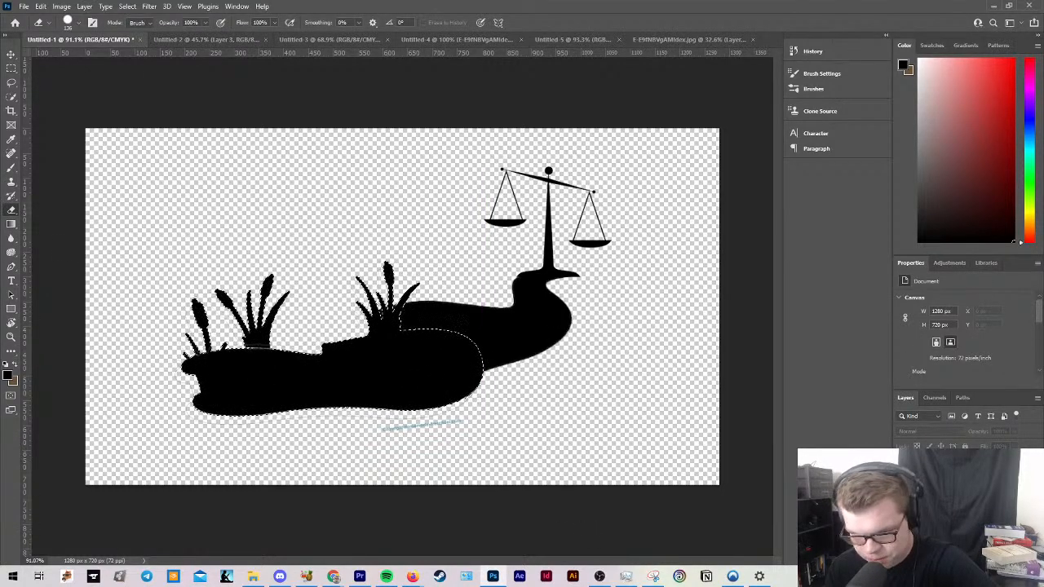
click(954, 489)
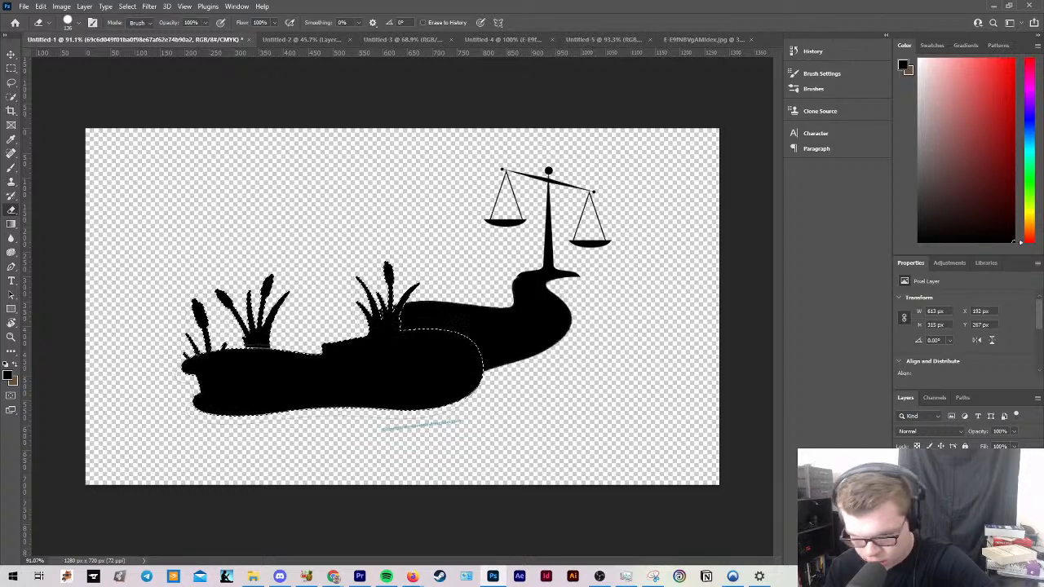
click(951, 514)
click(951, 485)
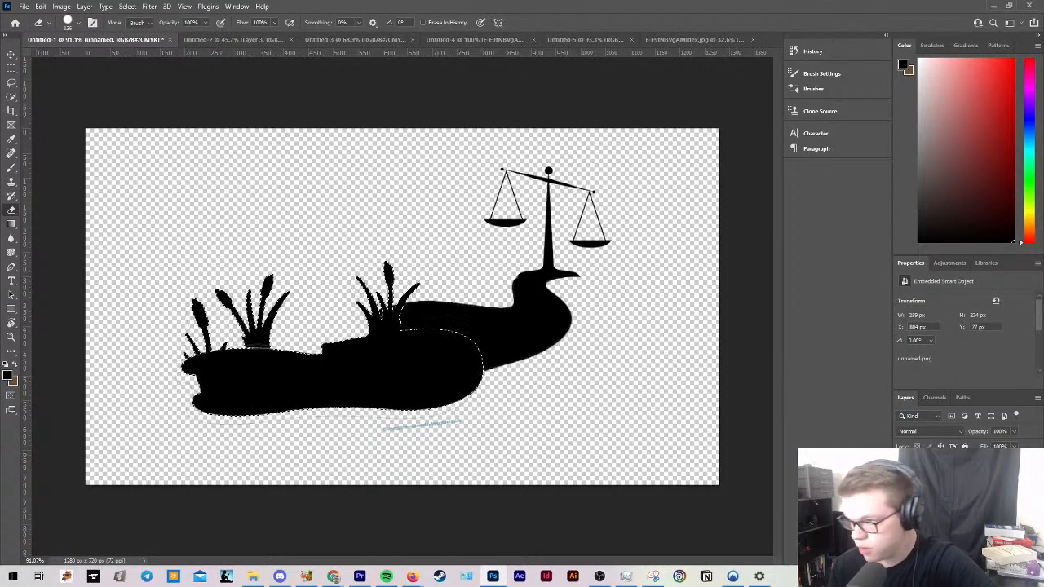
click(951, 510)
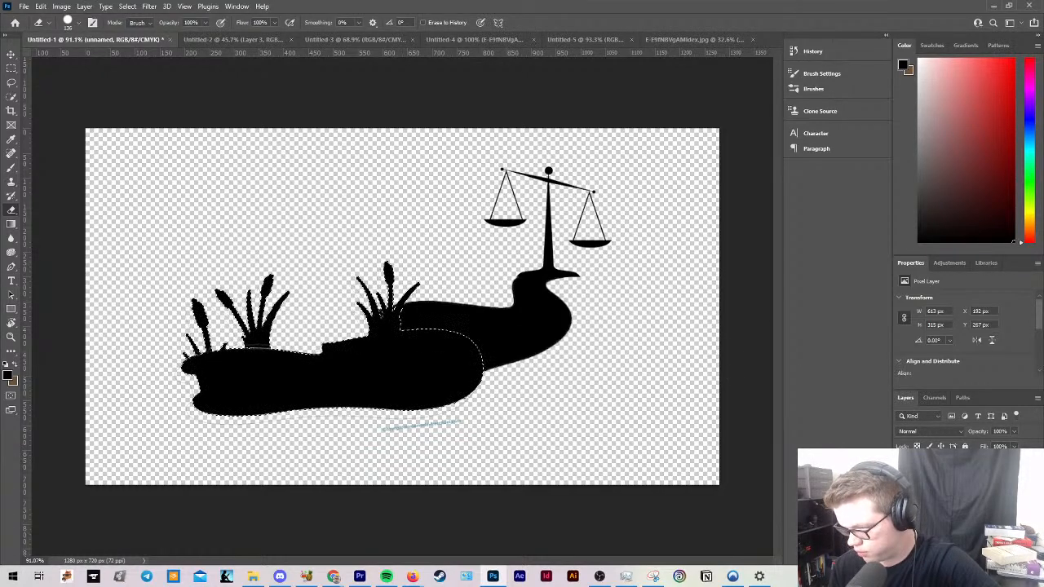
key(alt+Tab)
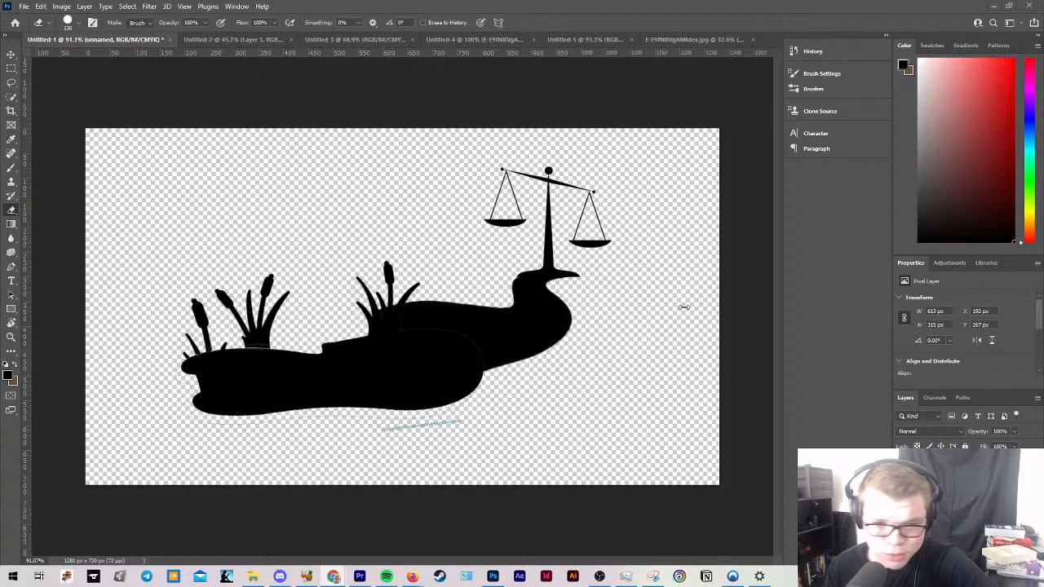
Step: Move the selected pond and cattails silhouette slightly up and left over the stream
click(13, 54)
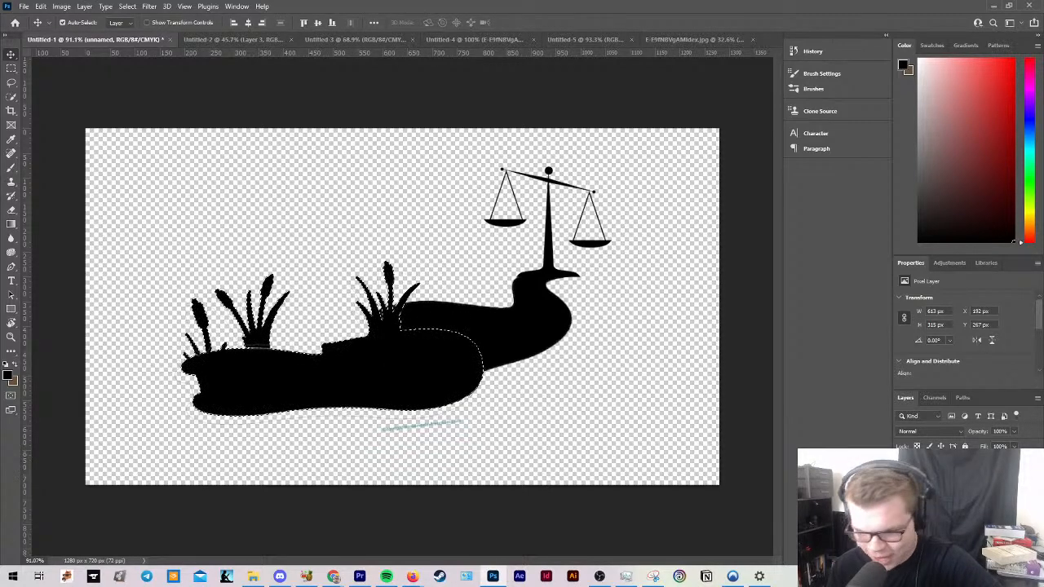
mouse_move(403, 380)
mouse_down()
mouse_move(351, 370)
mouse_move(396, 363)
mouse_up()
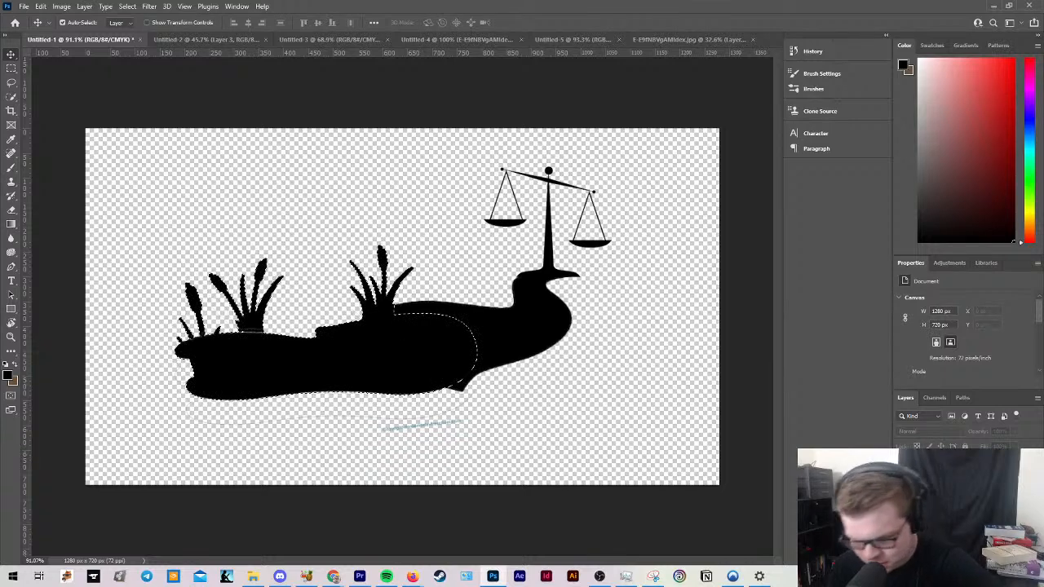
Step: Try to erase the stream's pointed corner sticking out below the pond's right end
key(e)
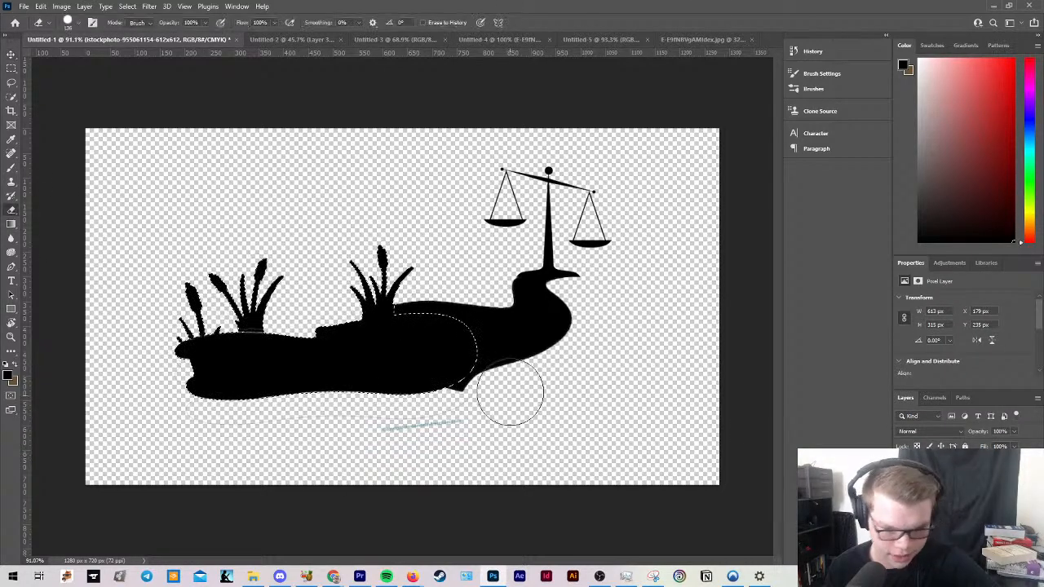
click(951, 505)
drag(483, 387, 459, 406)
key(ctrl+z)
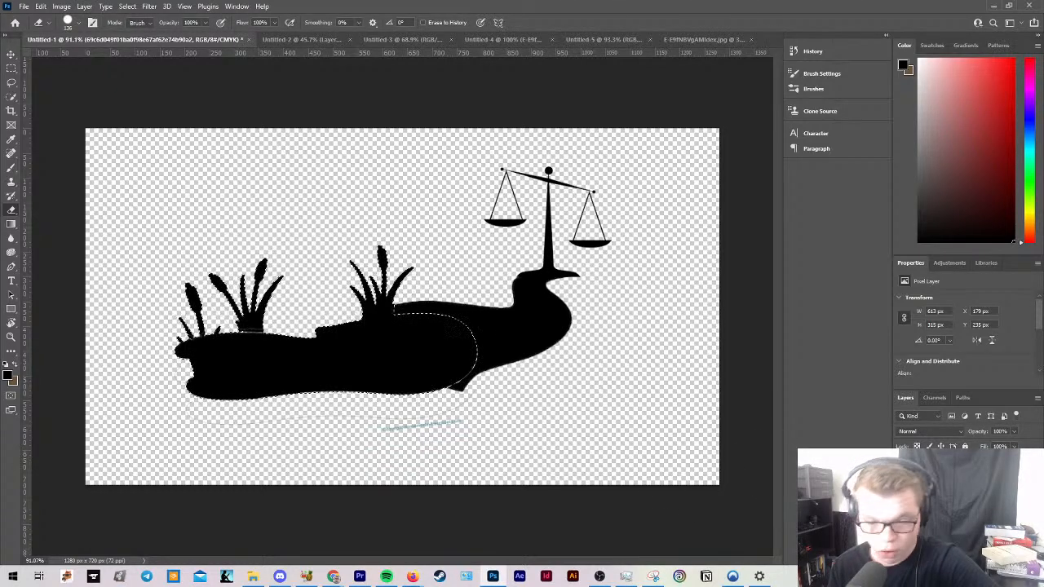
click(950, 530)
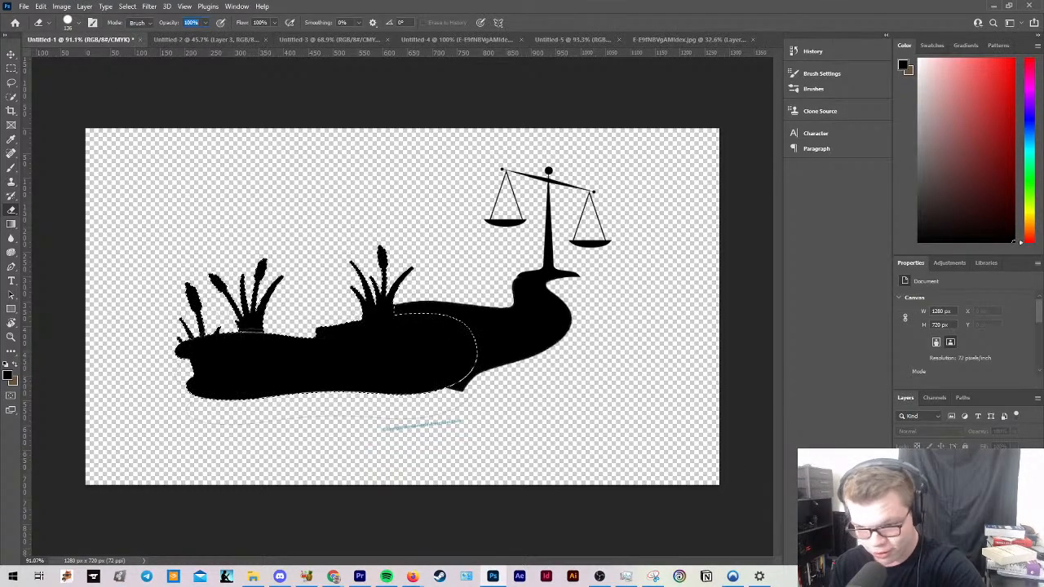
click(951, 506)
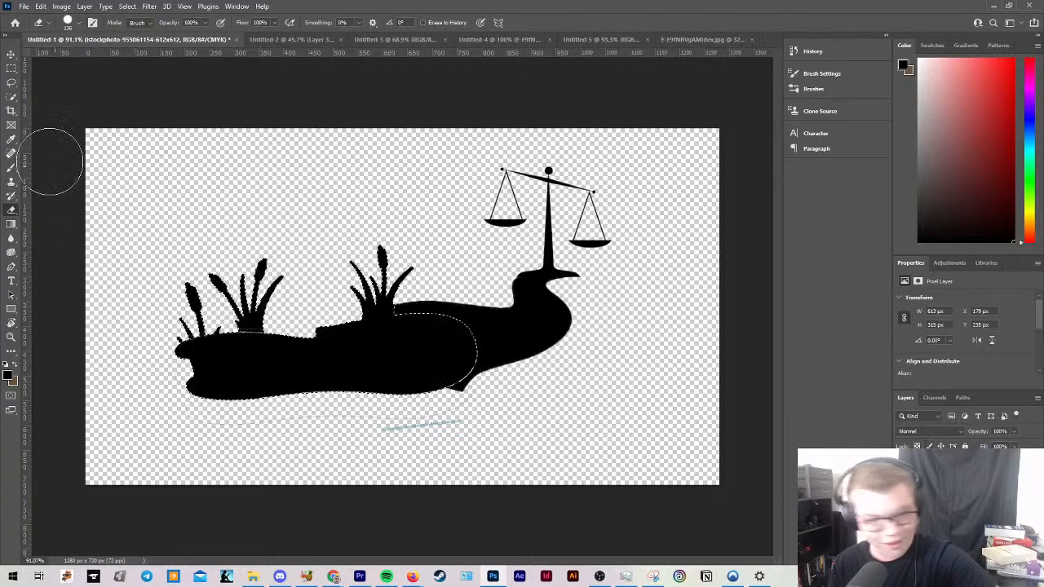
click(10, 103)
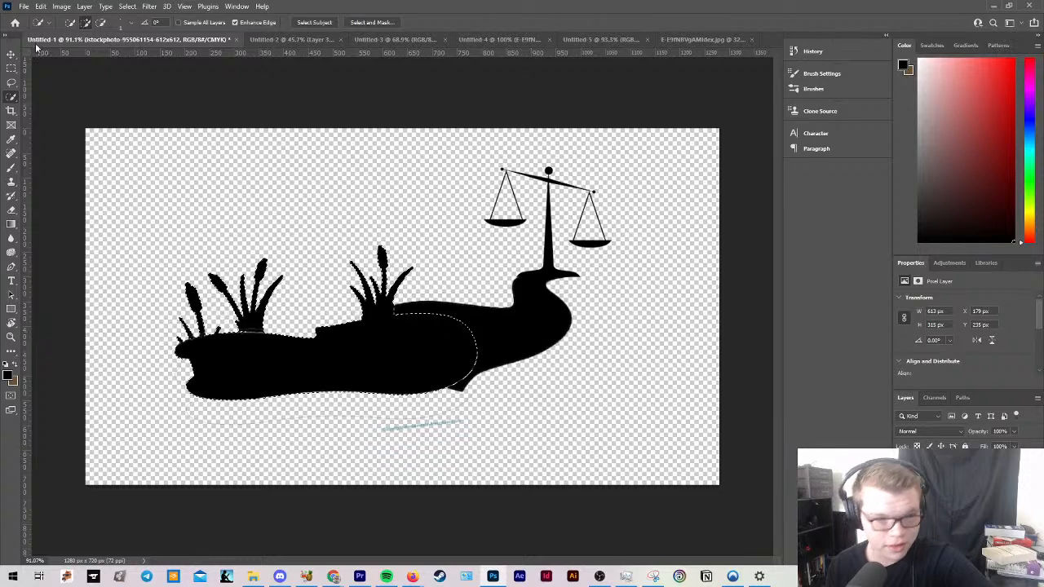
click(10, 55)
click(133, 106)
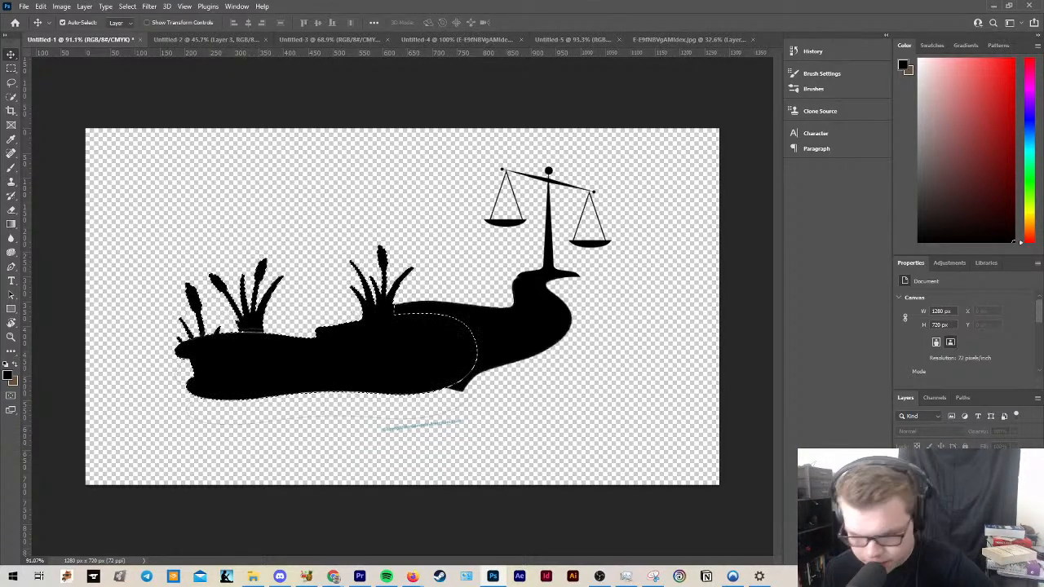
click(458, 350)
scroll(537, 376, up, 4)
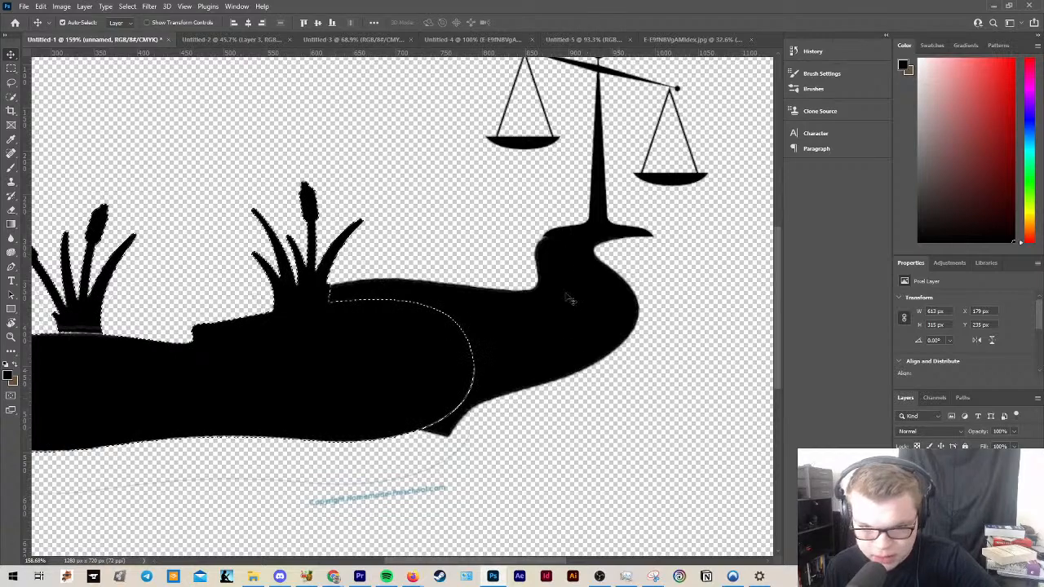
drag(577, 237, 576, 241)
scroll(695, 183, down, 3)
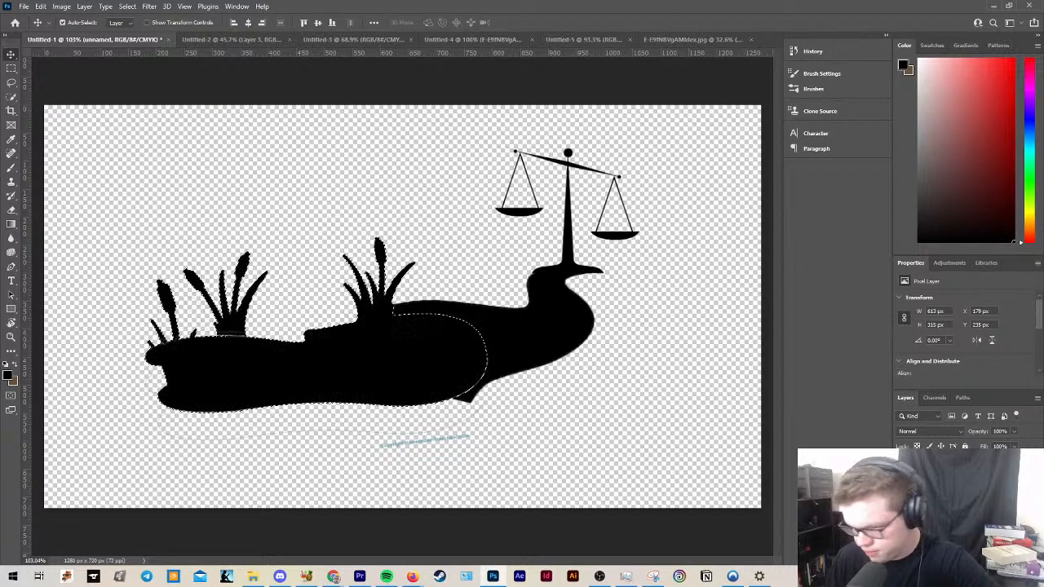
Step: Try deleting the selected pond and cattails area, and undo the deletion
click(468, 480)
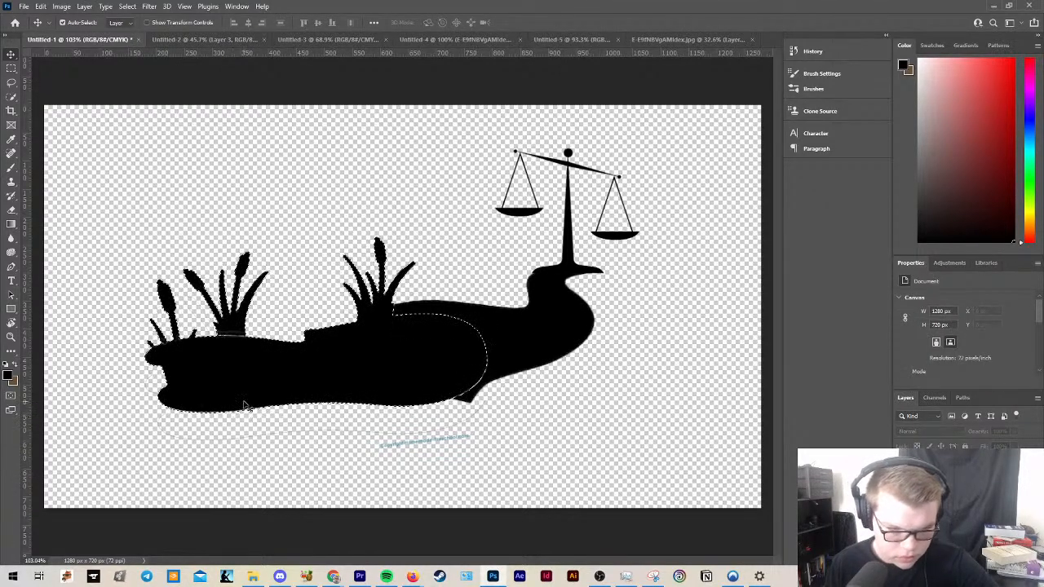
drag(268, 391, 268, 397)
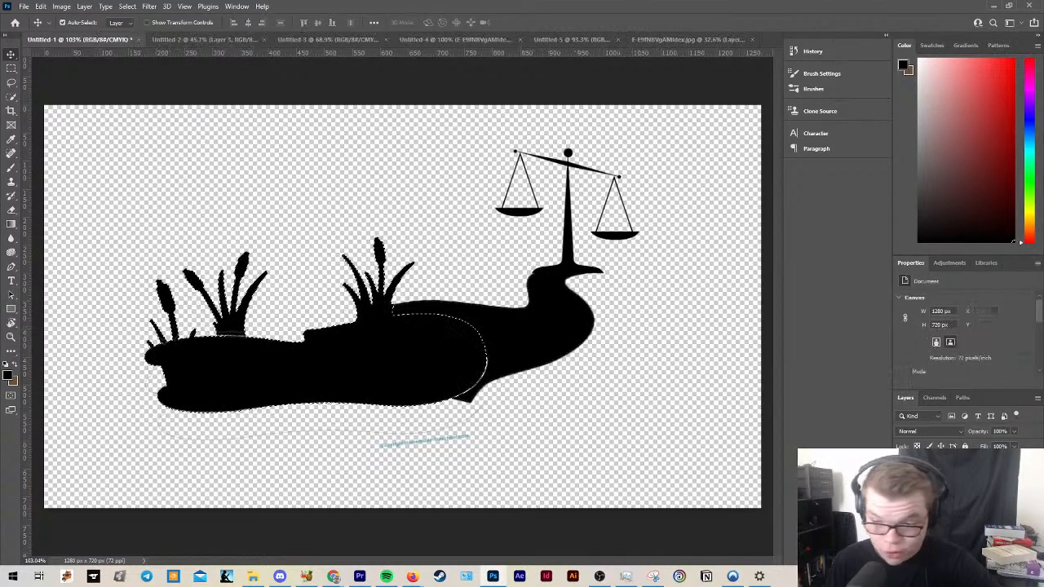
key(Delete)
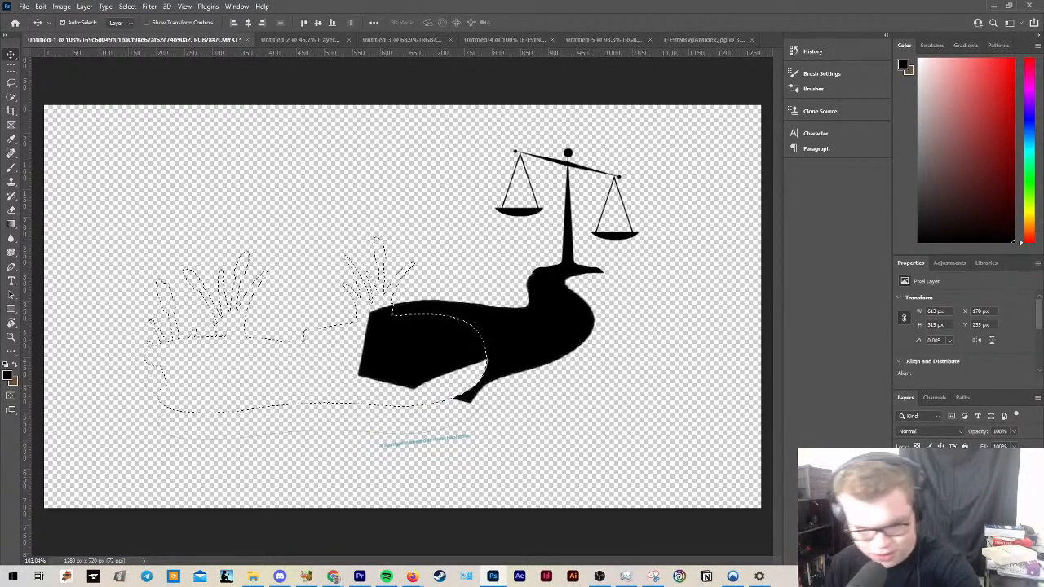
key(ctrl+z)
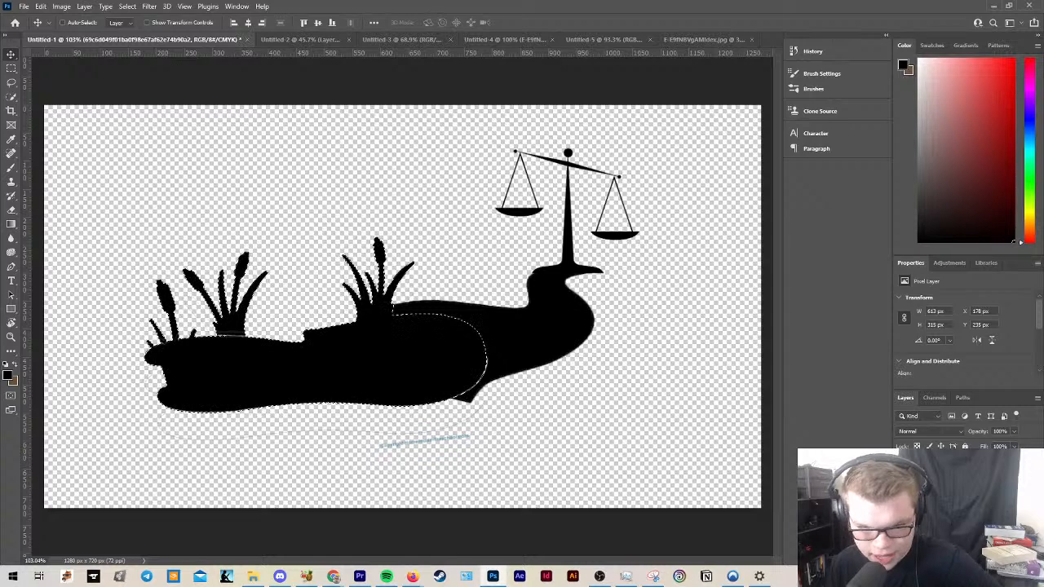
Step: Mask the pond layer to its selection and move the silhouette slightly right and down to cover the stream's pointed corner
click(954, 560)
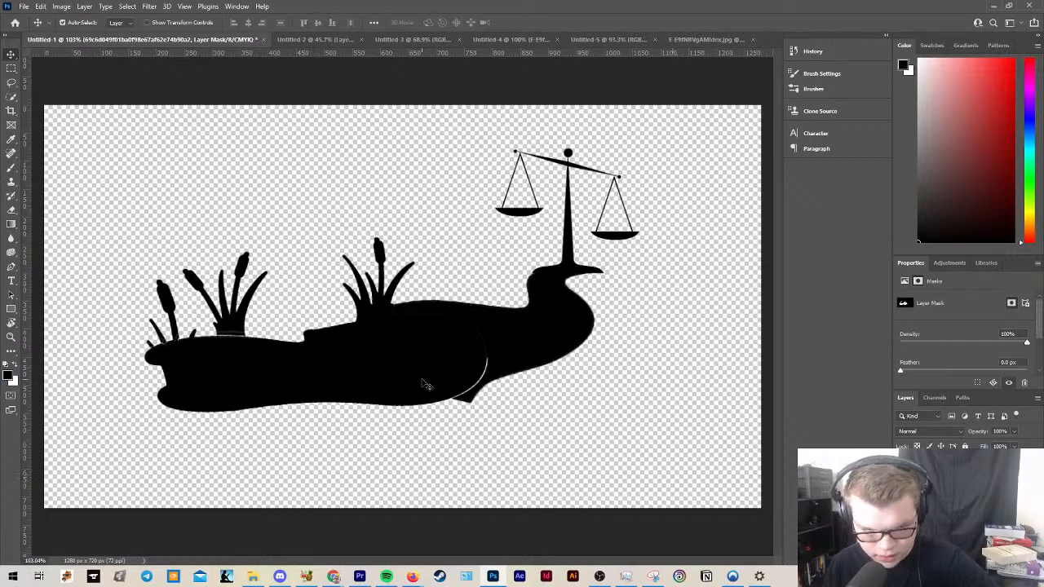
drag(424, 383, 438, 389)
click(484, 453)
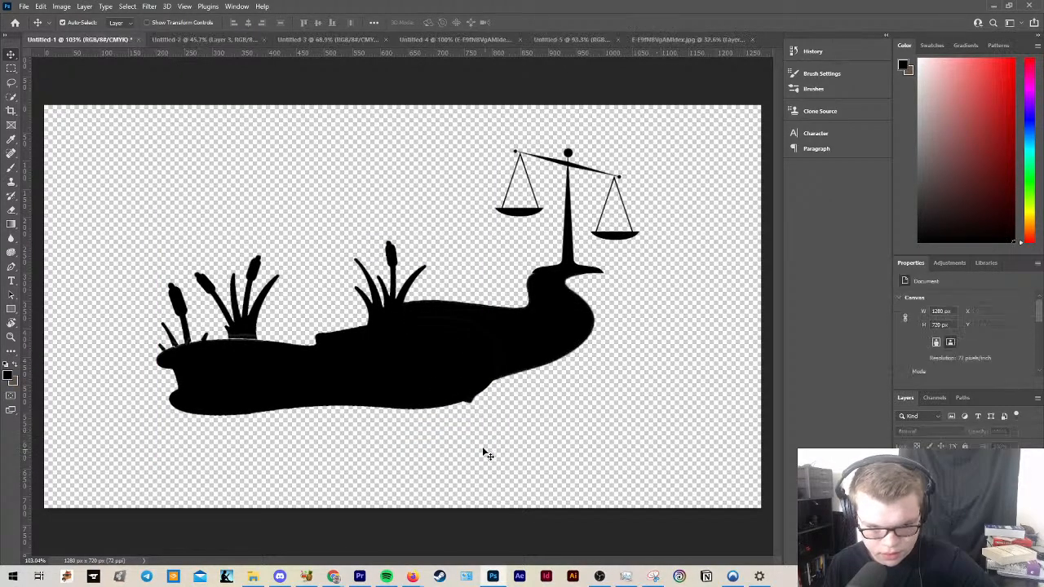
mouse_move(398, 346)
mouse_down()
mouse_move(387, 331)
mouse_move(403, 357)
mouse_up()
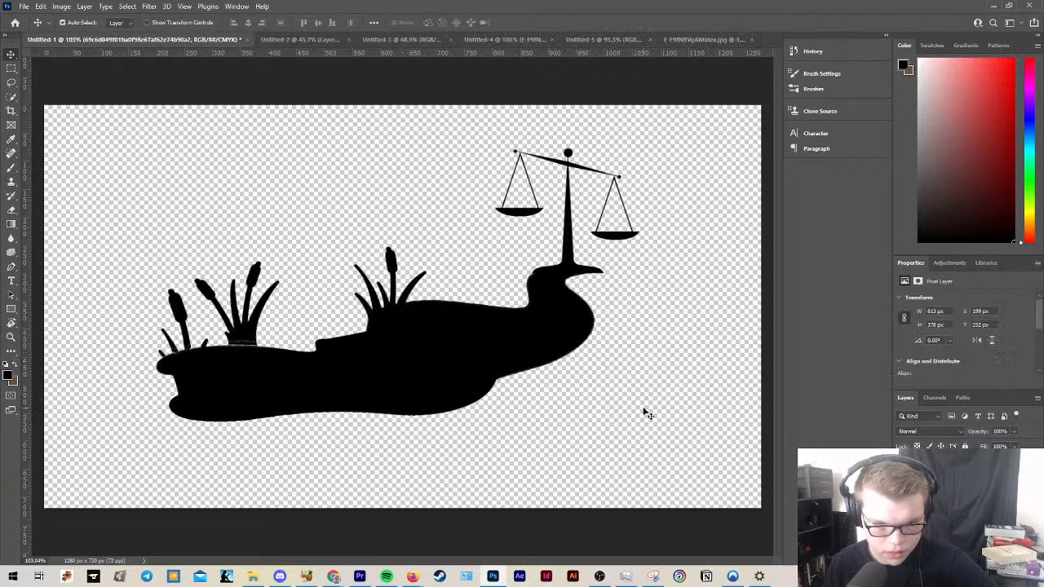
click(643, 413)
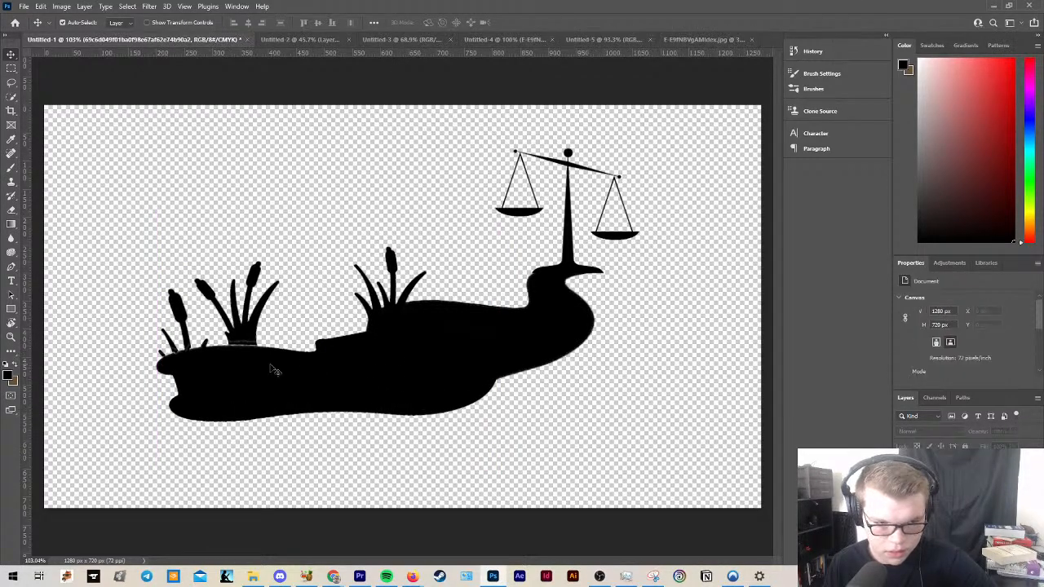
Step: Paint black with the Brush over the thin gap between the left cattails and the pond's upper edge
click(11, 168)
scroll(177, 355, up, 5)
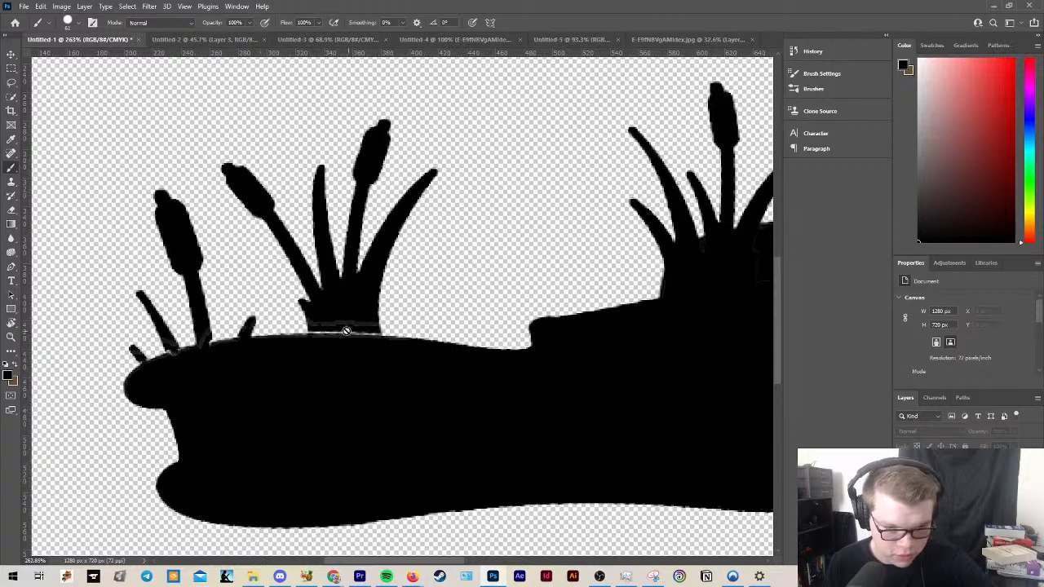
ctrl+click(373, 366)
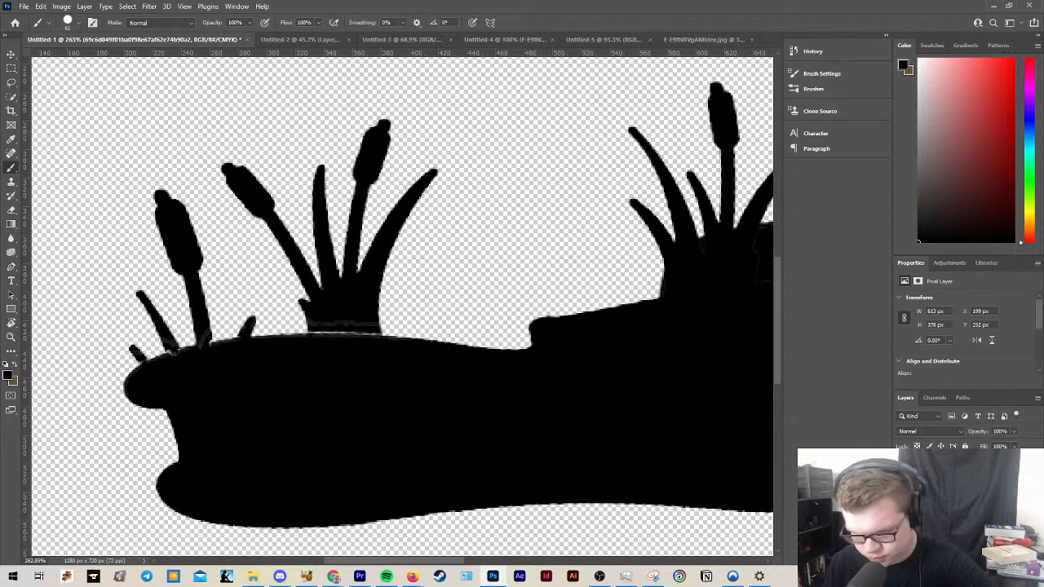
click(951, 498)
mouse_move(325, 363)
mouse_down()
mouse_move(370, 372)
mouse_move(274, 389)
mouse_move(224, 380)
mouse_move(172, 397)
mouse_move(221, 375)
mouse_move(530, 386)
mouse_up()
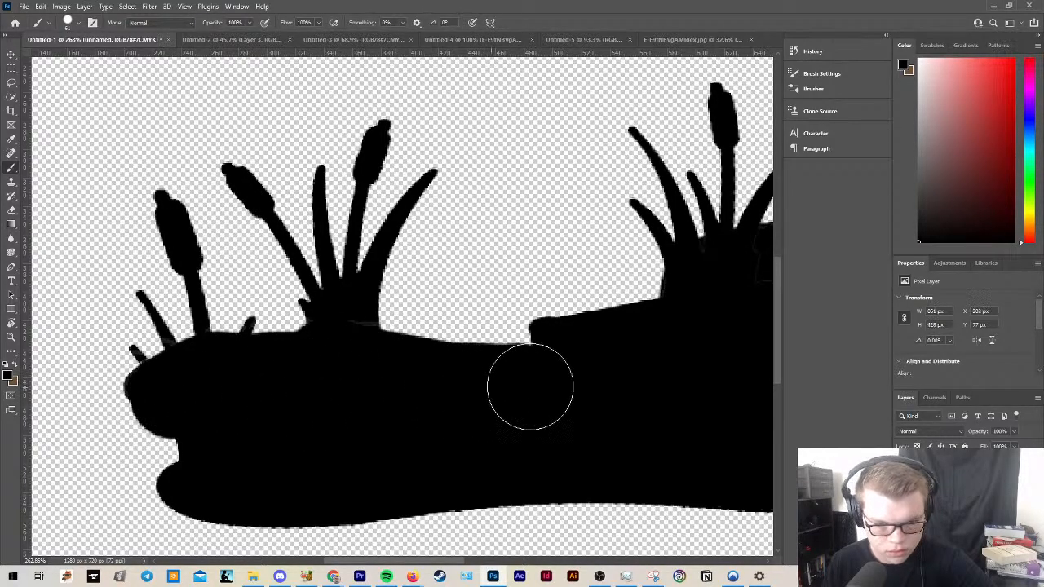
scroll(531, 387, down, 6)
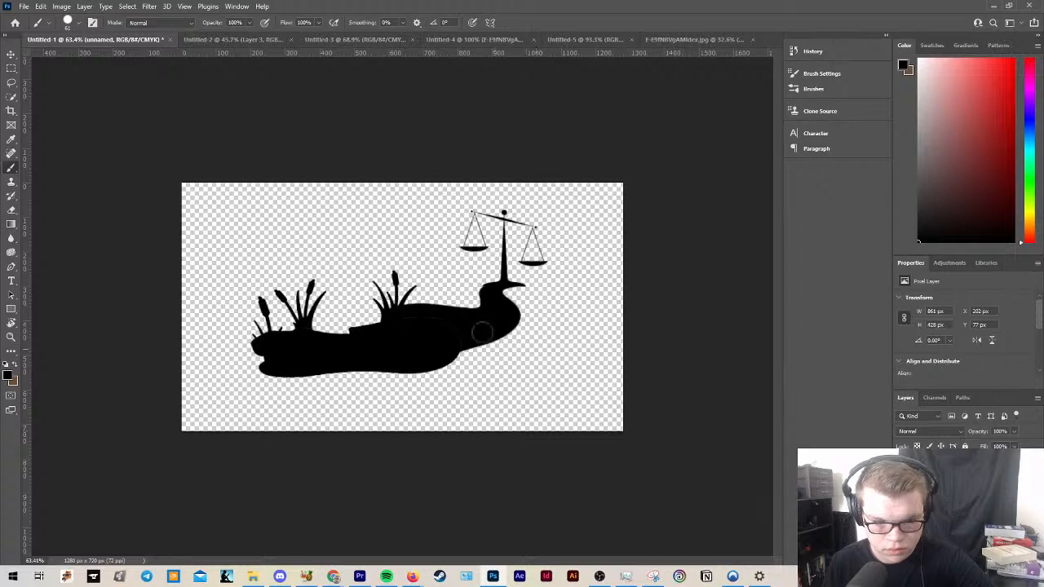
Step: Rotate the pond layer slightly clockwise with Free Transform and reposition it against the stream
key(t)
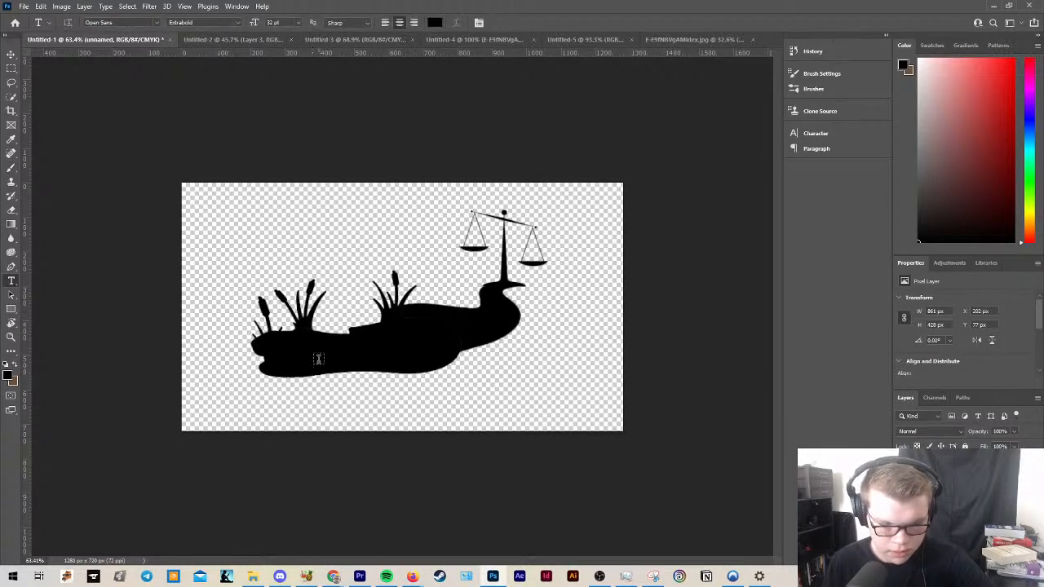
key(v)
key(ctrl+t)
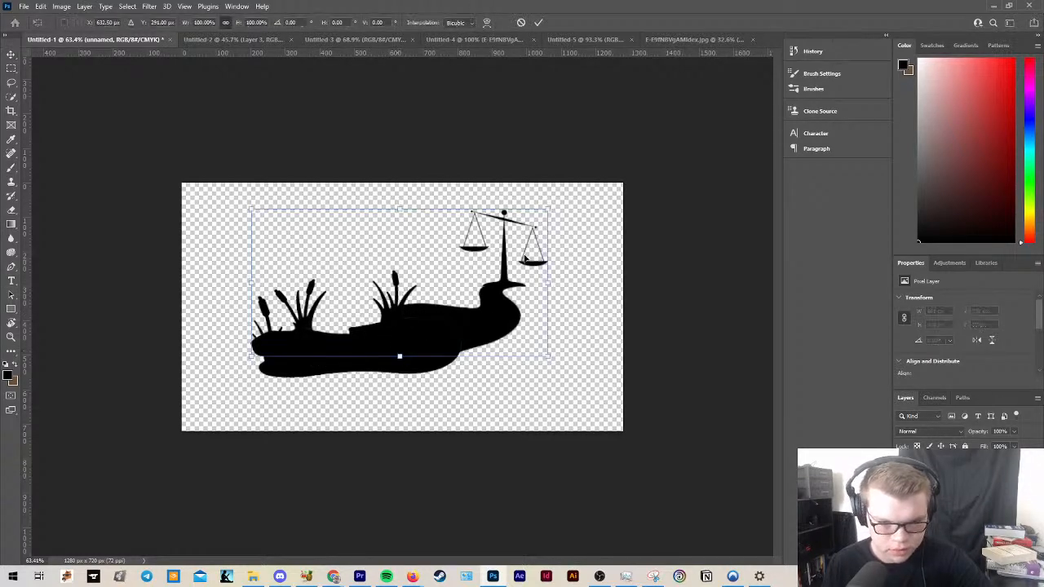
click(946, 498)
key(ctrl+t)
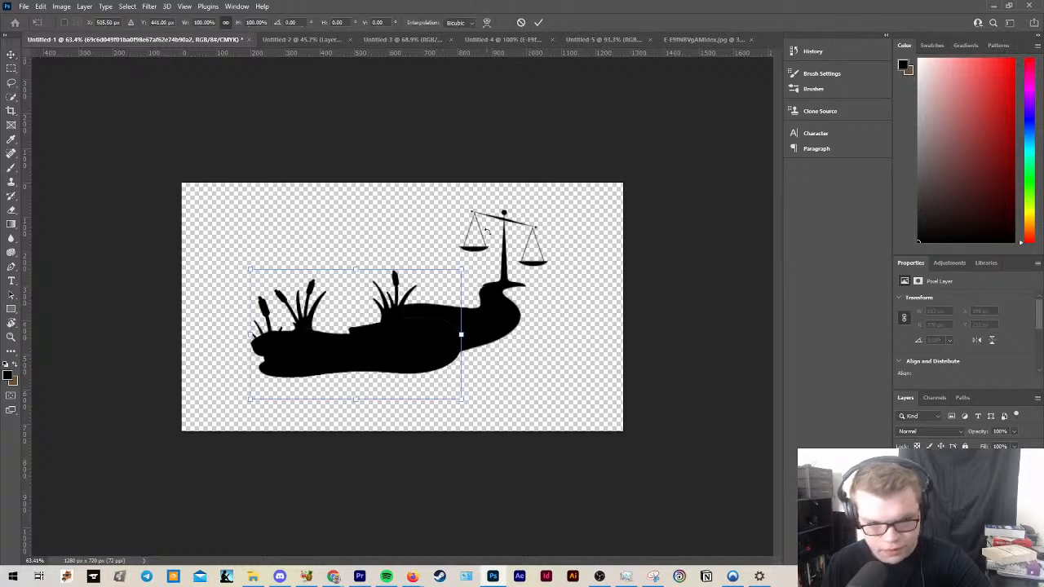
drag(494, 254, 511, 255)
mouse_move(452, 331)
mouse_down()
mouse_move(458, 319)
mouse_move(446, 332)
mouse_move(443, 319)
mouse_move(441, 338)
mouse_up()
key(Return)
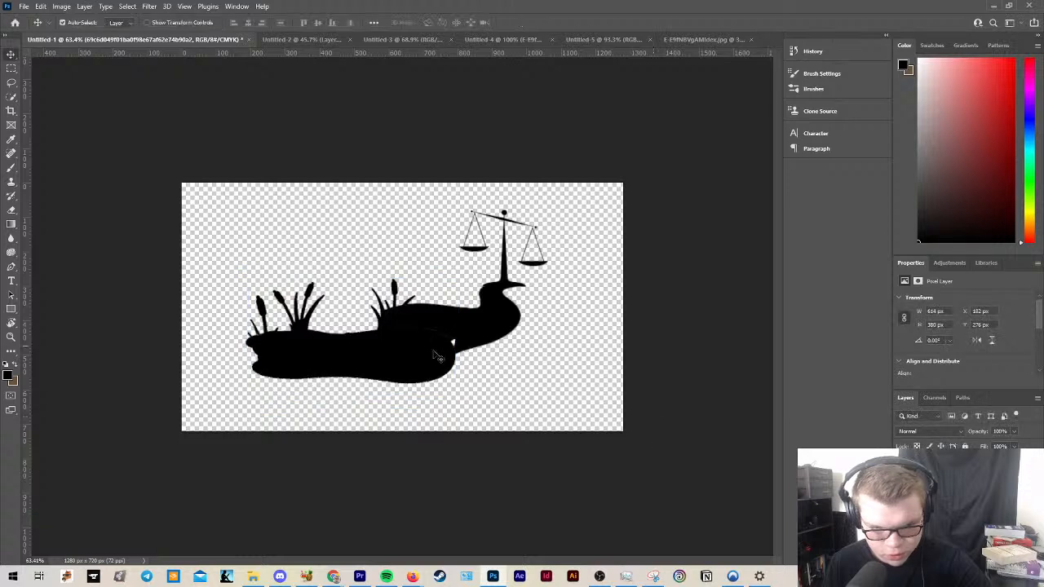
drag(418, 350, 426, 356)
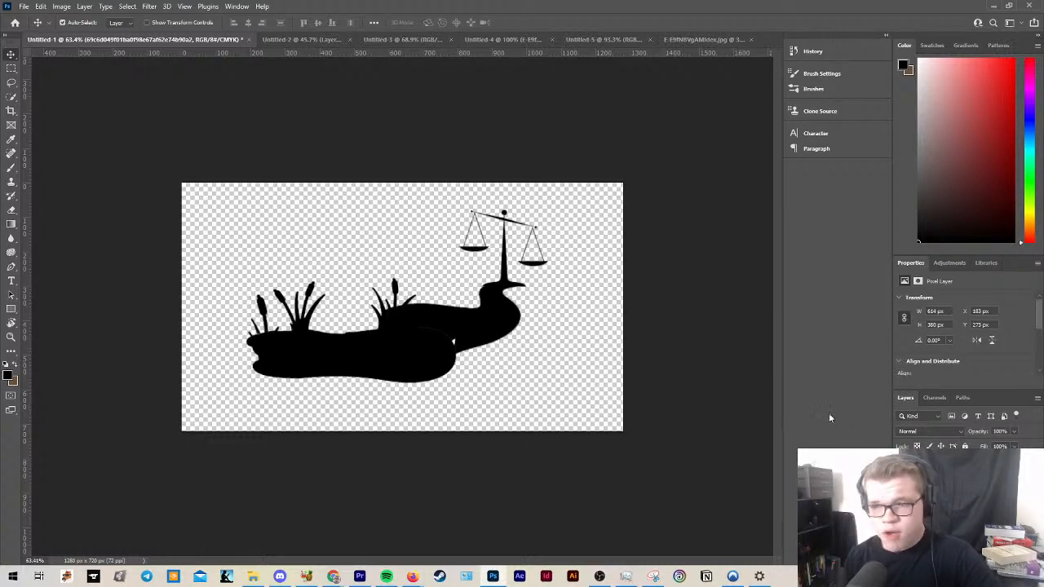
Step: Fill the small gap between the pond's right end and the stream with the black Brush on the stream layer
key(ctrl+0)
scroll(464, 343, up, 5)
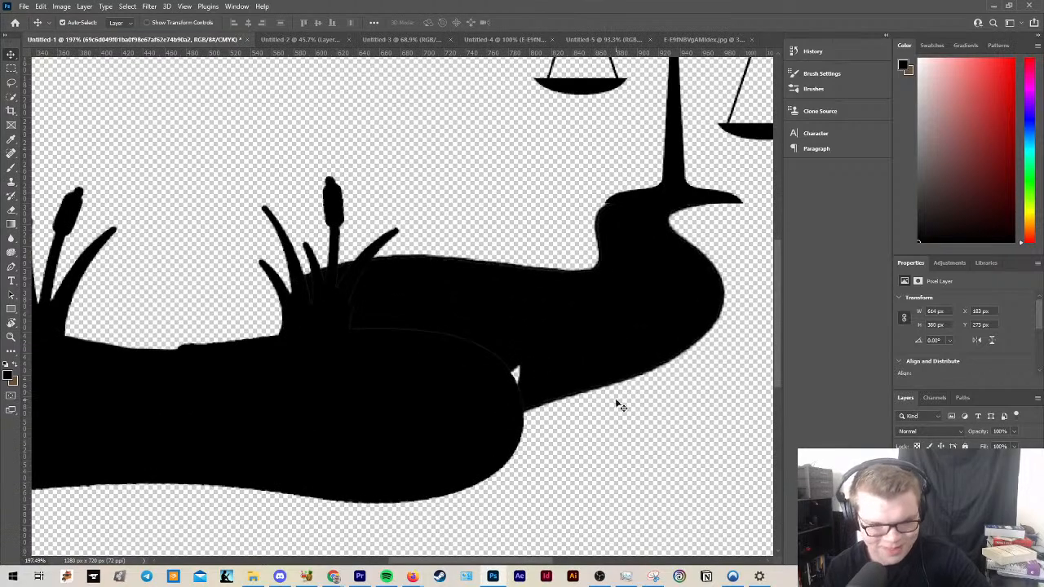
click(574, 346)
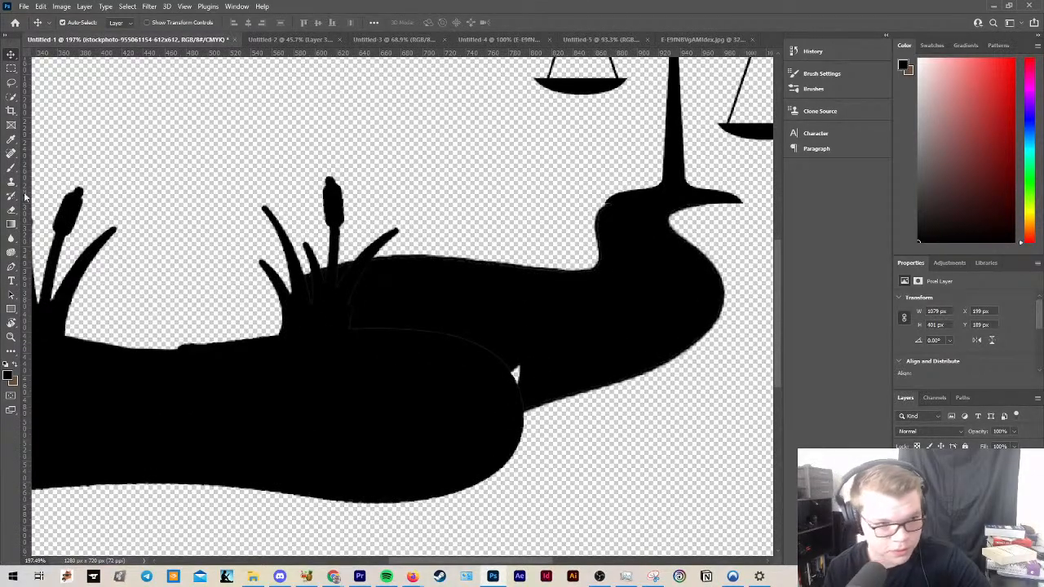
key(b)
click(514, 377)
scroll(523, 376, down, 5)
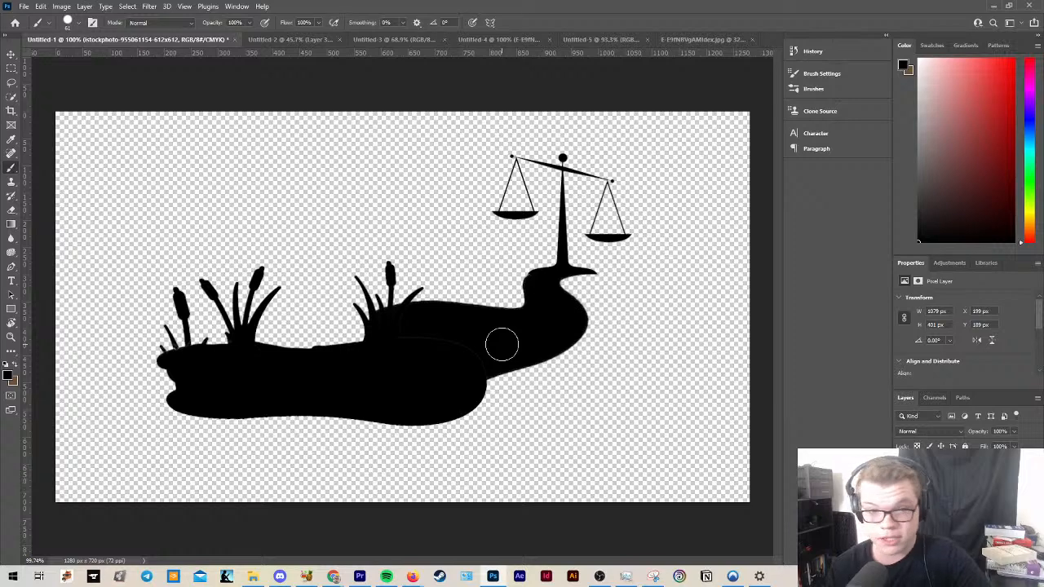
Step: Export the silhouette graphic as a PNG named "Culture downstream" into the Politics and law folder
key(v)
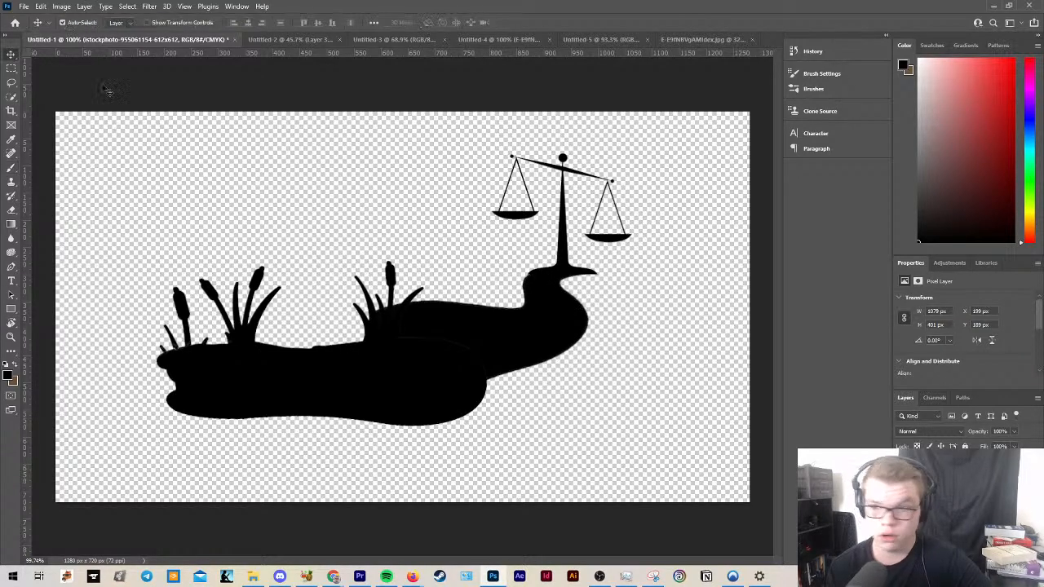
click(198, 117)
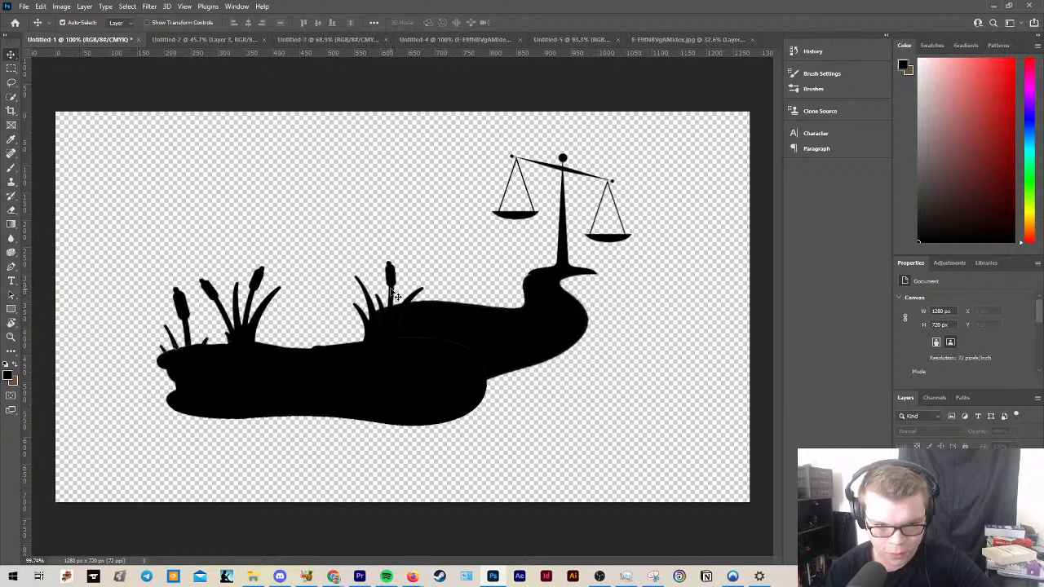
click(435, 364)
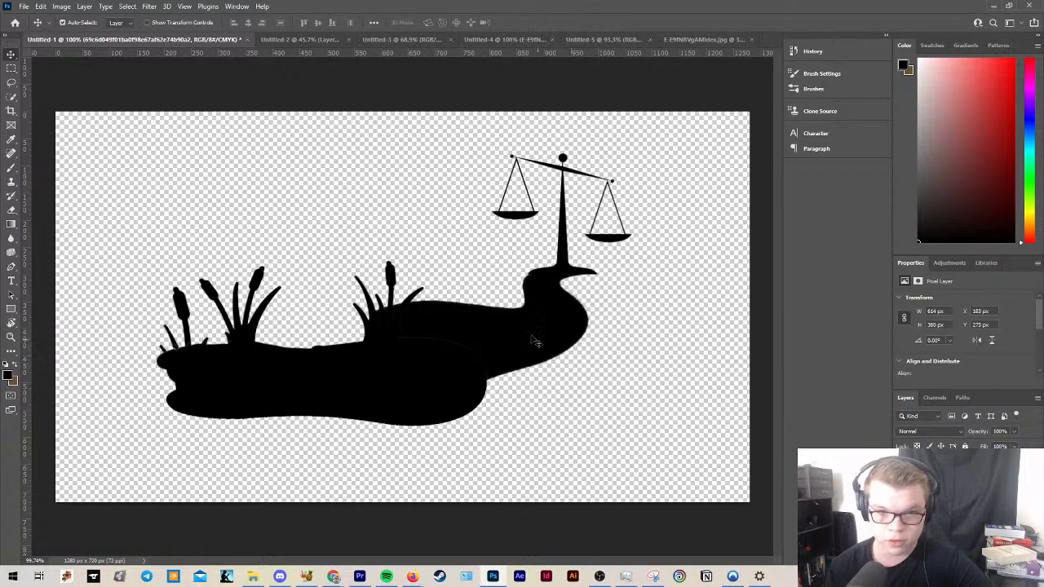
click(23, 6)
mouse_move(81, 175)
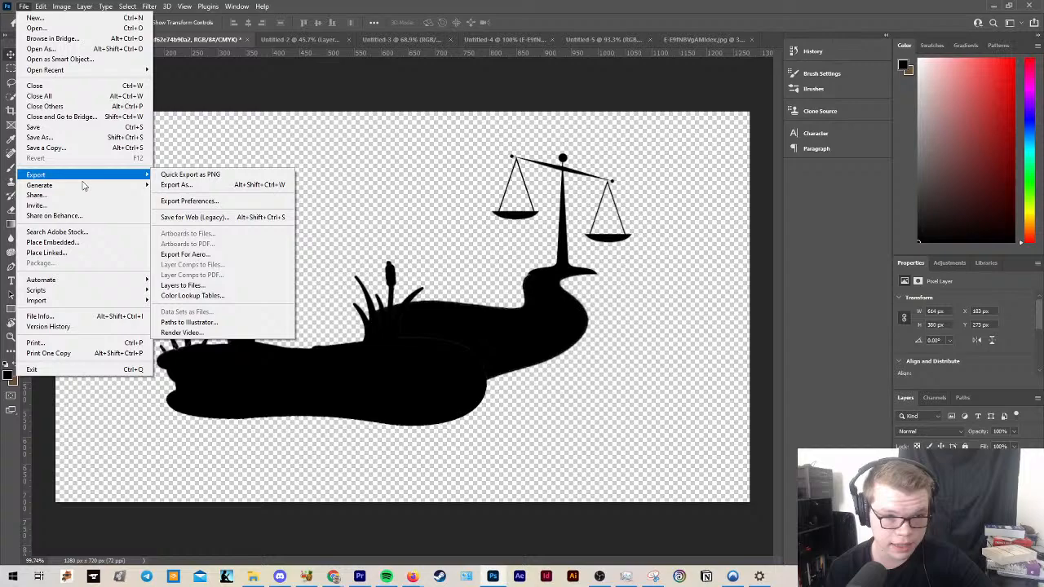
click(241, 178)
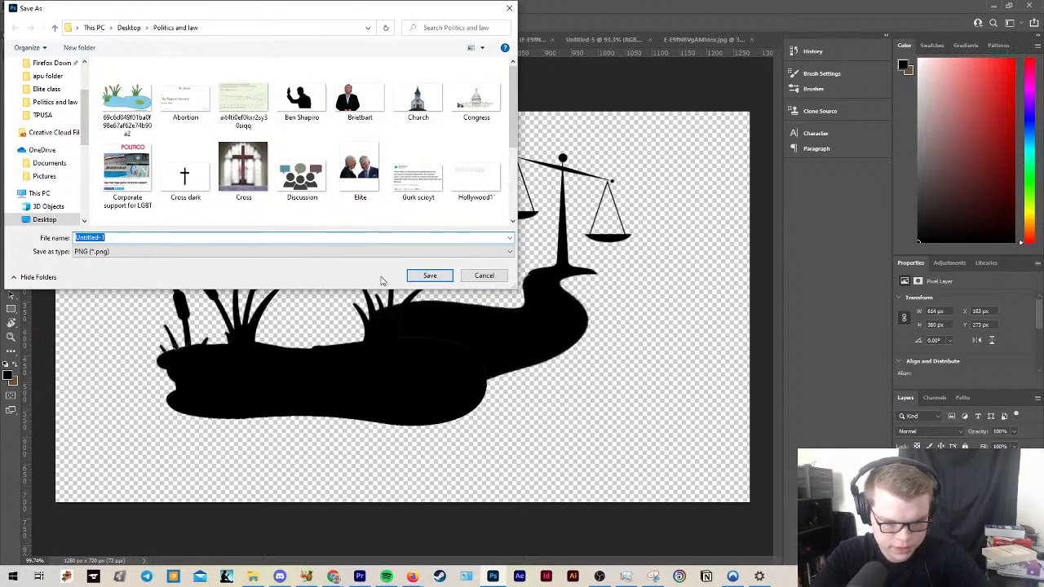
text(C)
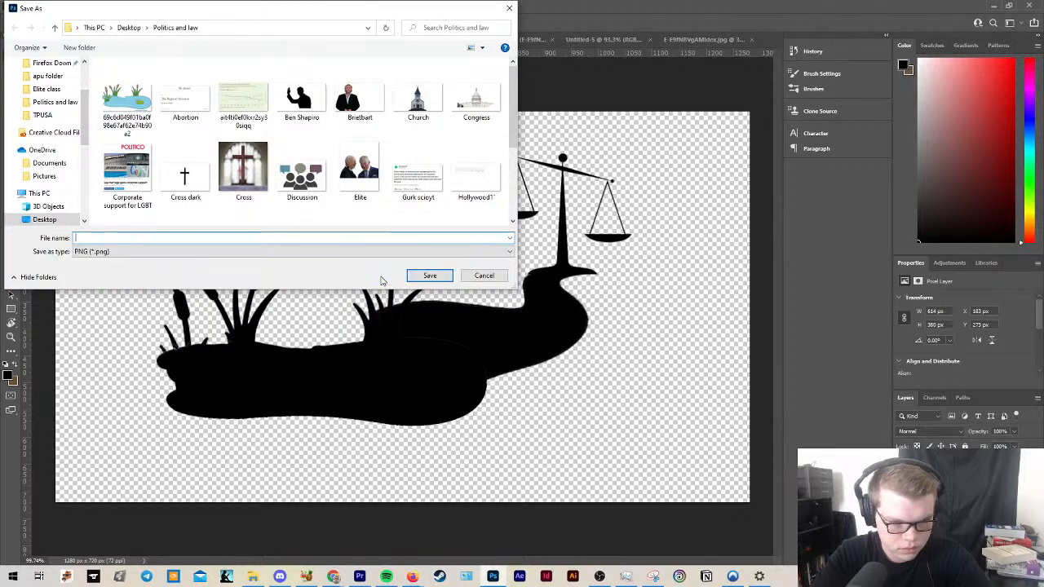
text(ulture downs)
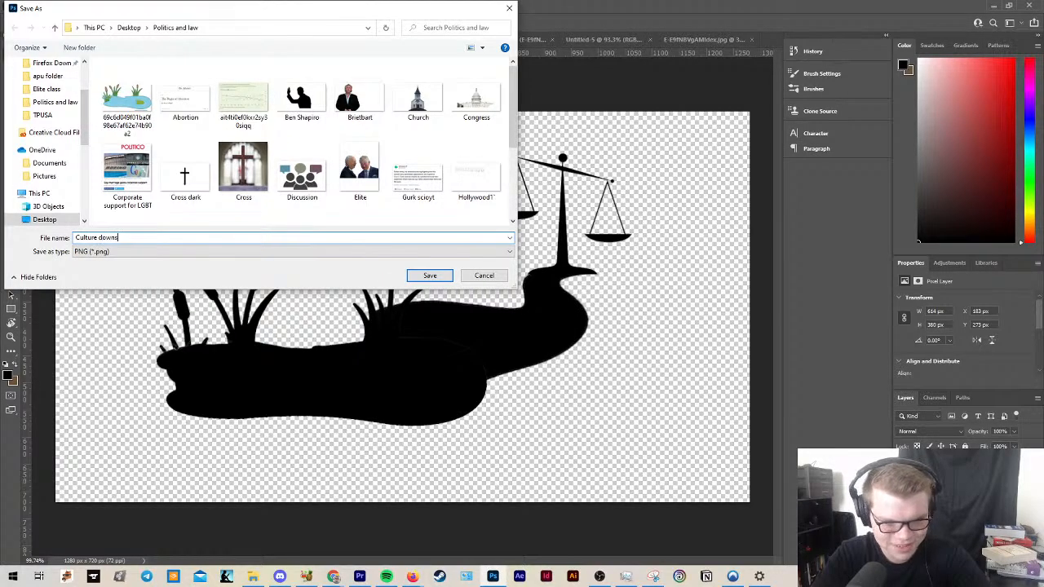
text(tream)
key(Return)
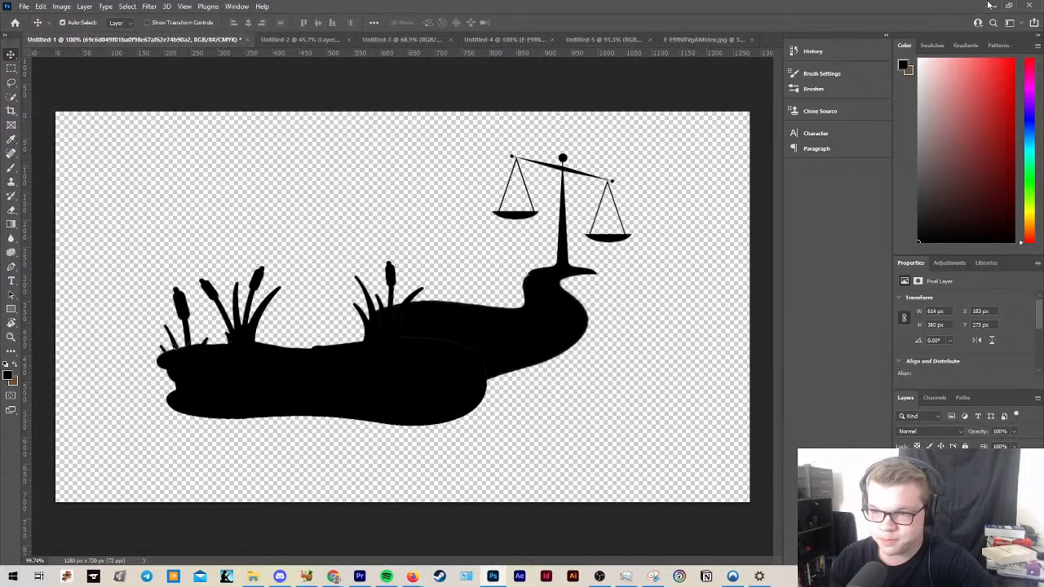
Step: Switch to Premiere Pro and import Culture downstream.png onto track V5, overlapping the end of the V6 Color Matte clip
key(alt+Tab)
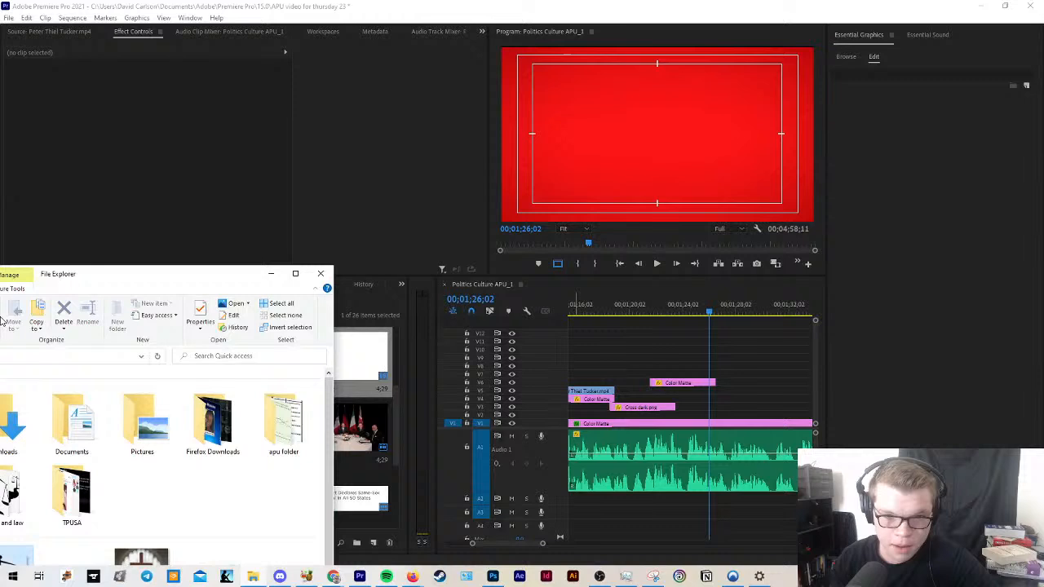
click(725, 95)
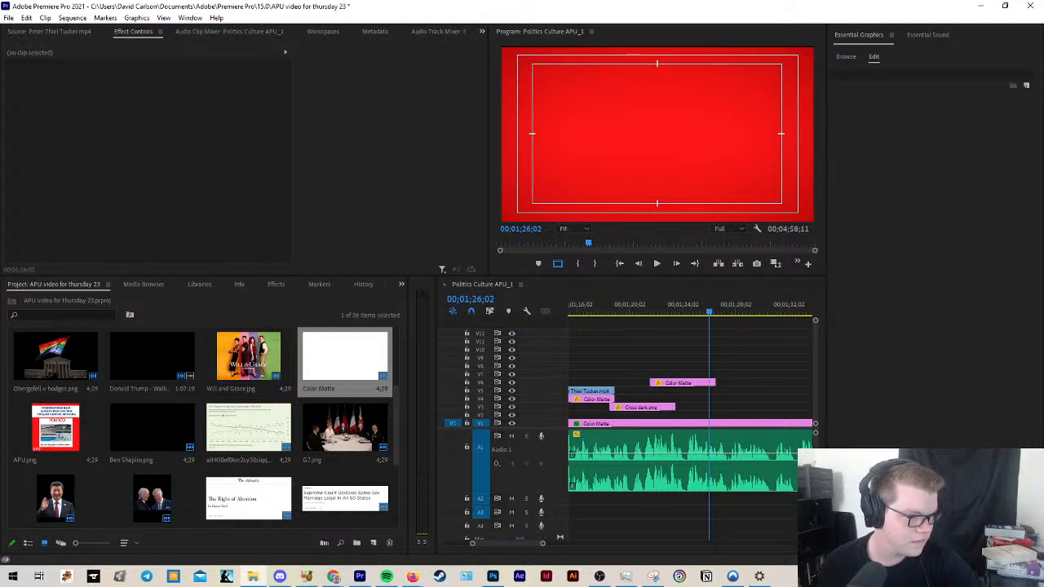
drag(677, 473, 688, 392)
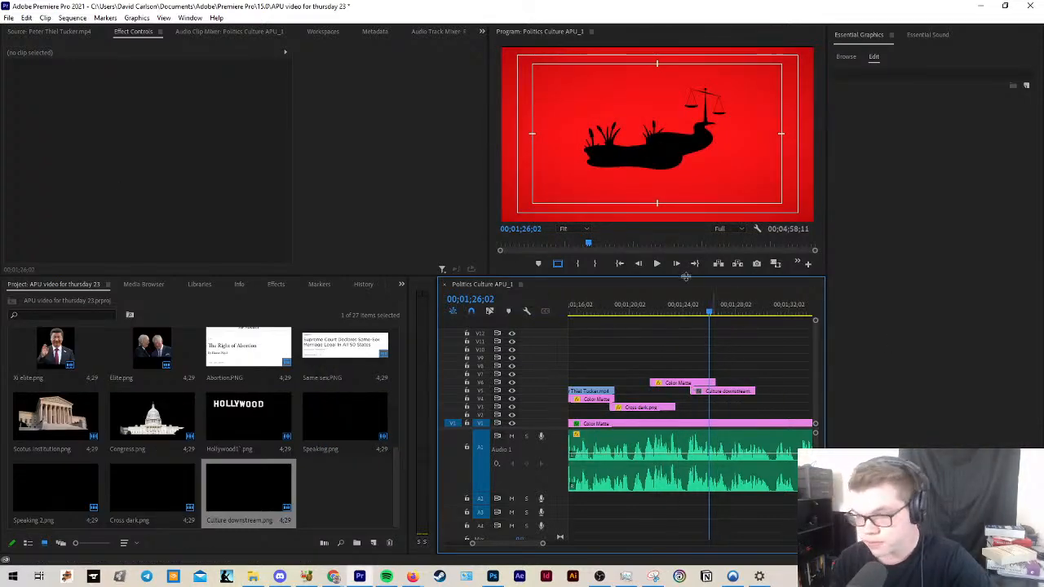
Step: Scale the Culture downstream graphic up to about 169.7 and view it in the maximized program preview
click(667, 159)
click(667, 158)
drag(658, 193, 677, 253)
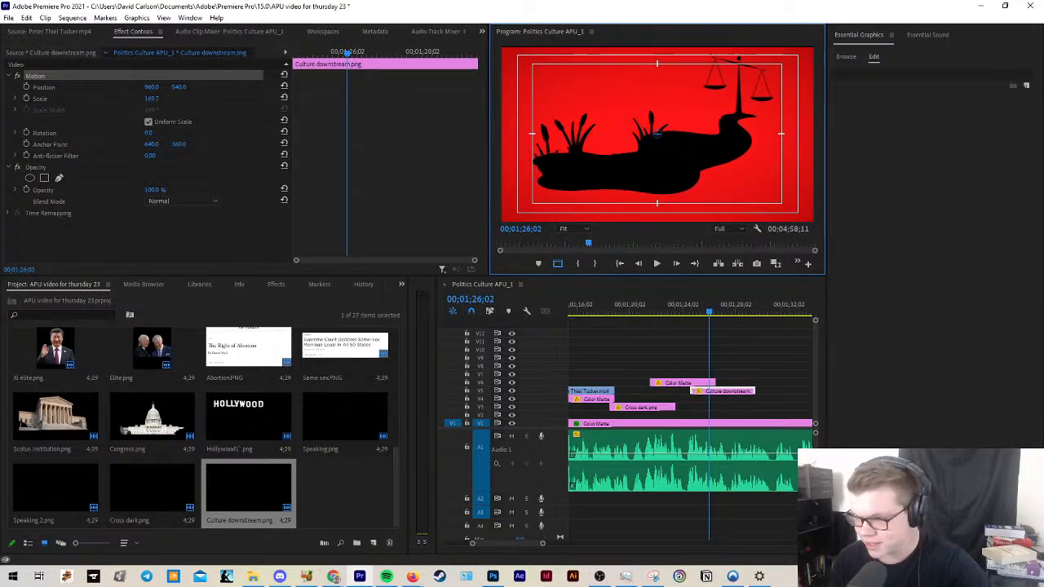
key(grave)
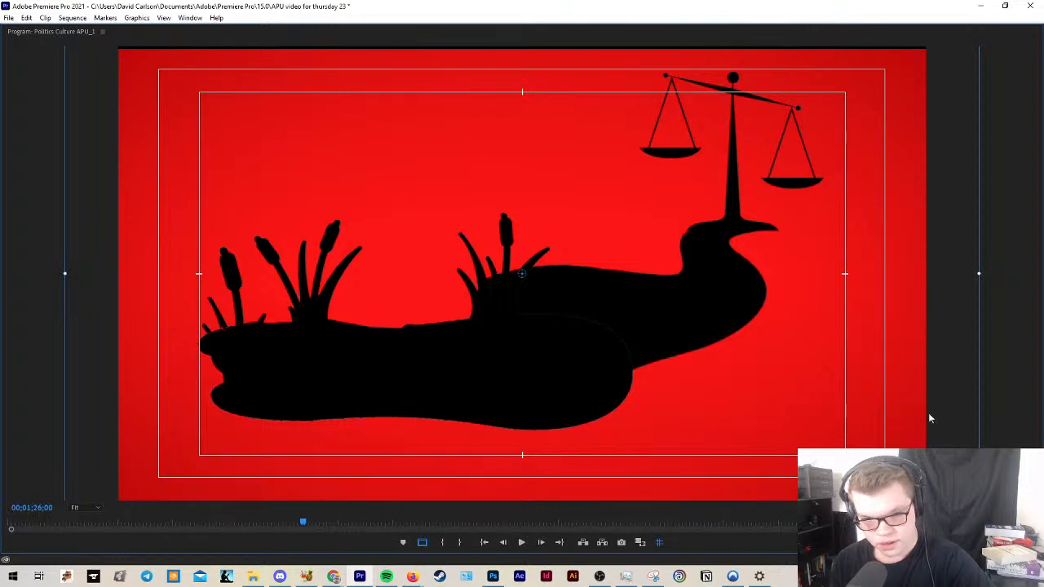
click(1011, 416)
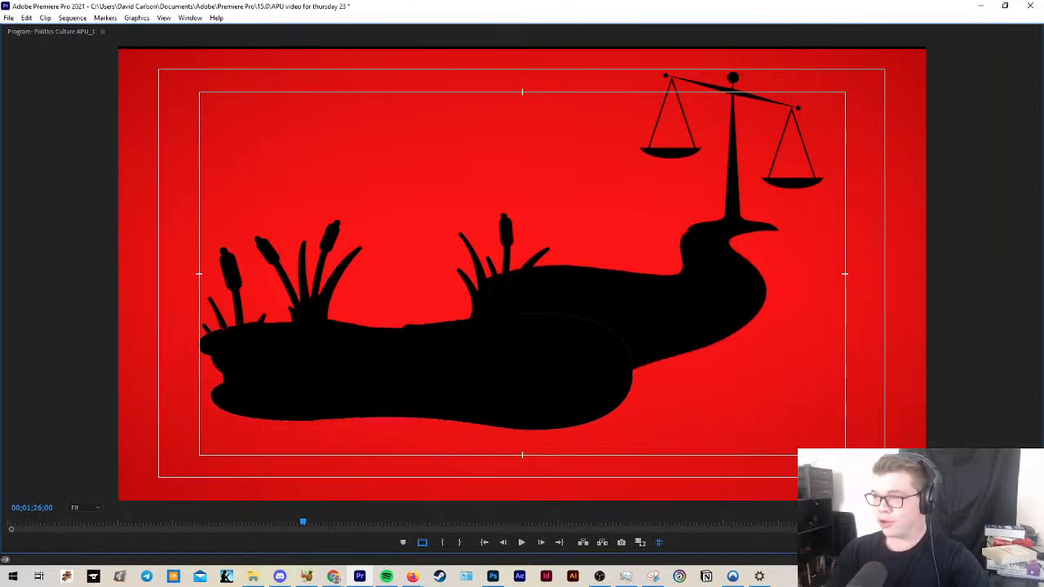
Step: Switch to Chrome and examine the charts in the Pew Research article on the decline of Christianity in the U.S
key(alt+Tab)
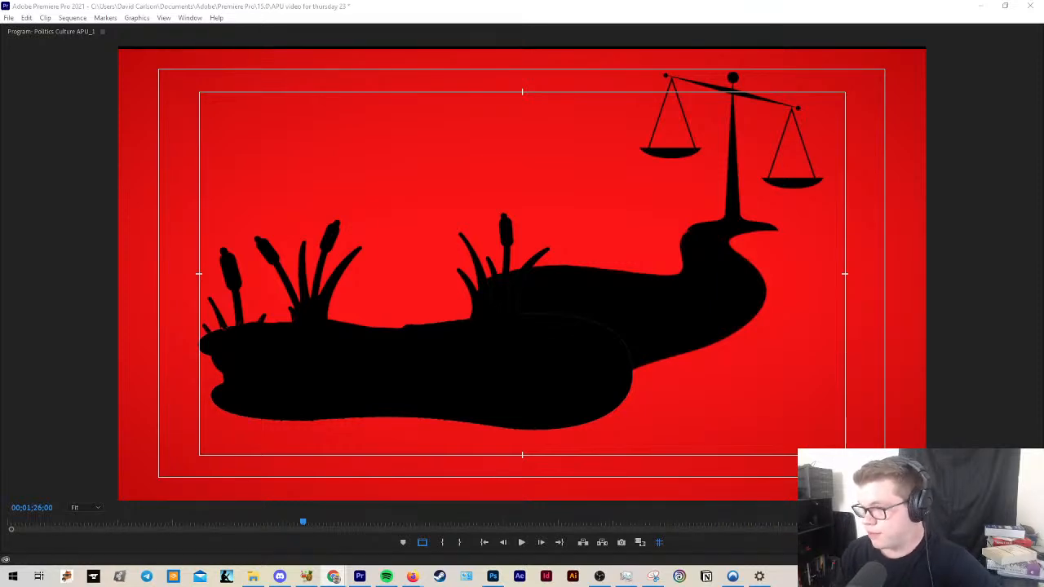
drag(2, 16, 496, 8)
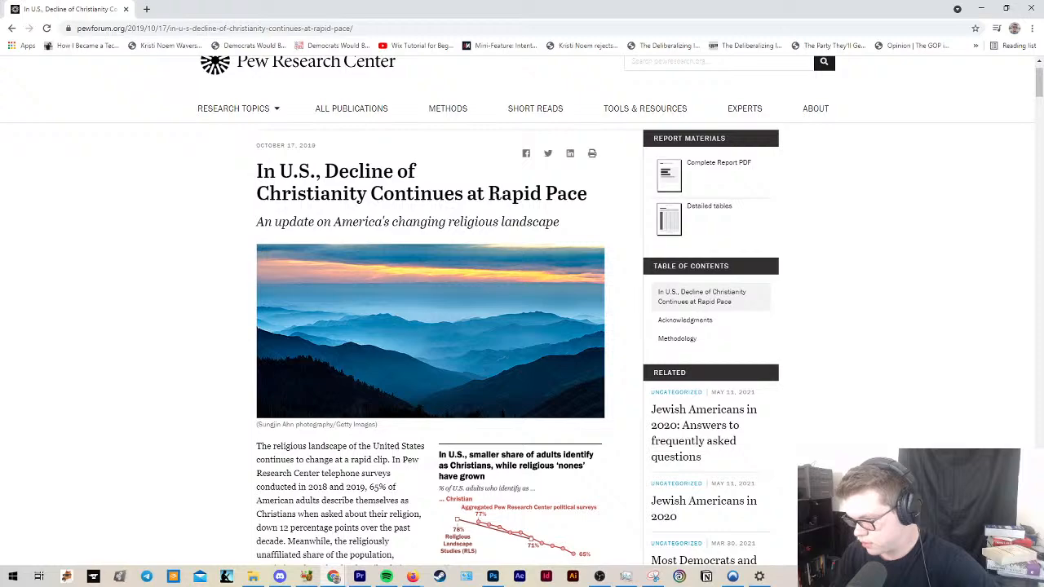
scroll(488, 406, down, 3)
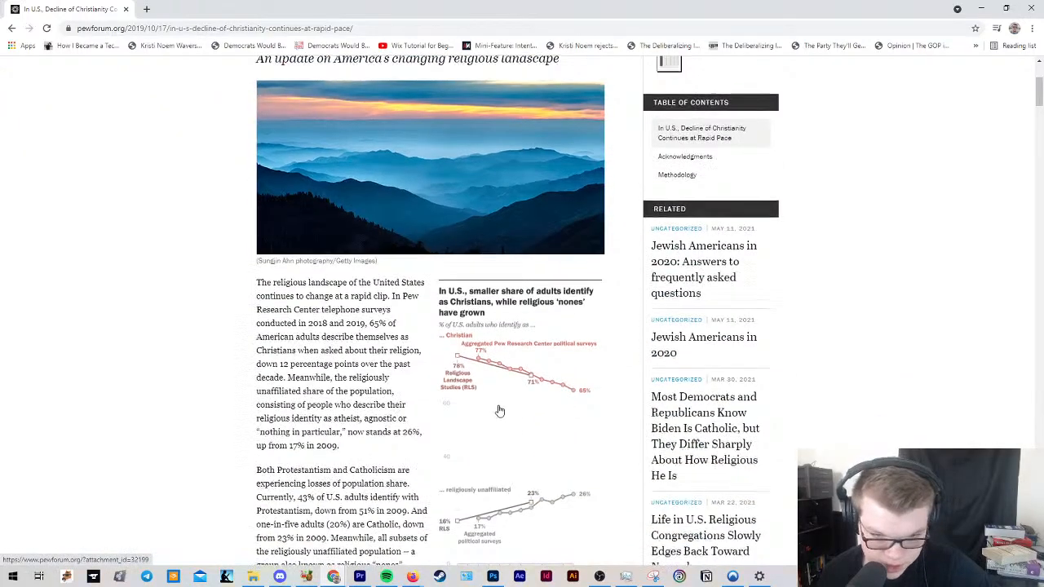
scroll(488, 405, down, 1)
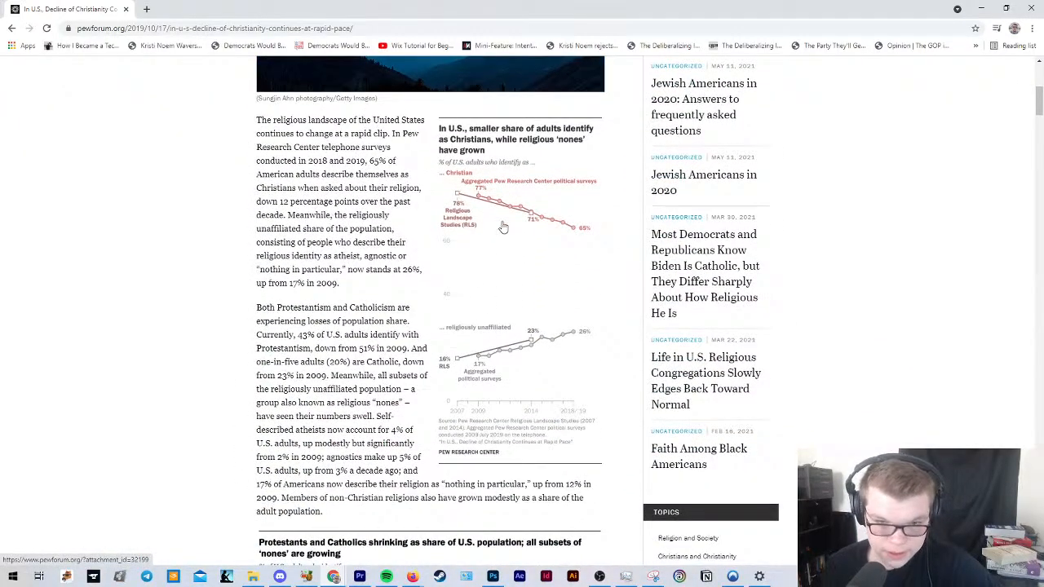
scroll(463, 265, down, 5)
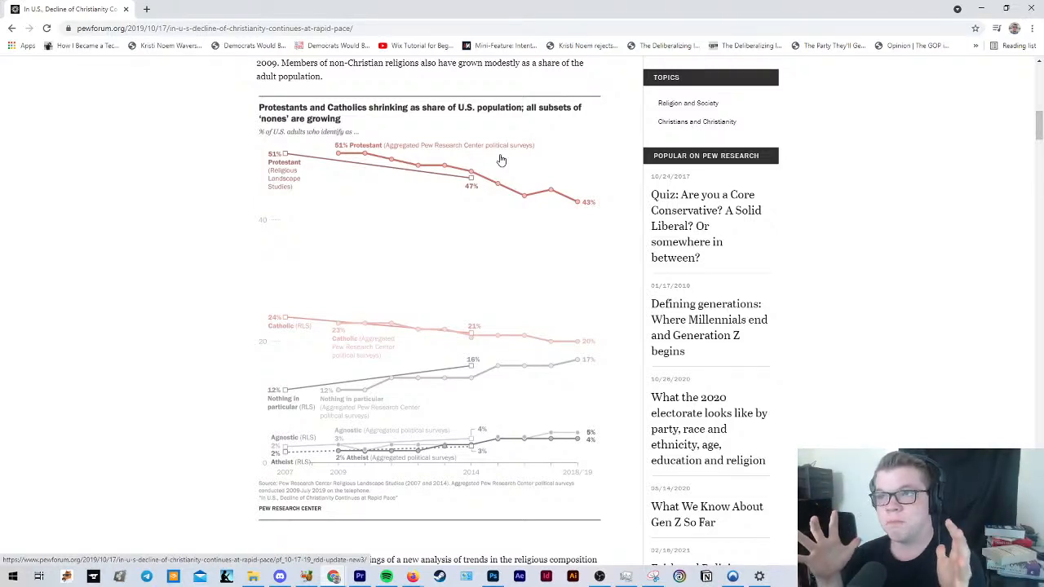
scroll(459, 123, down, 5)
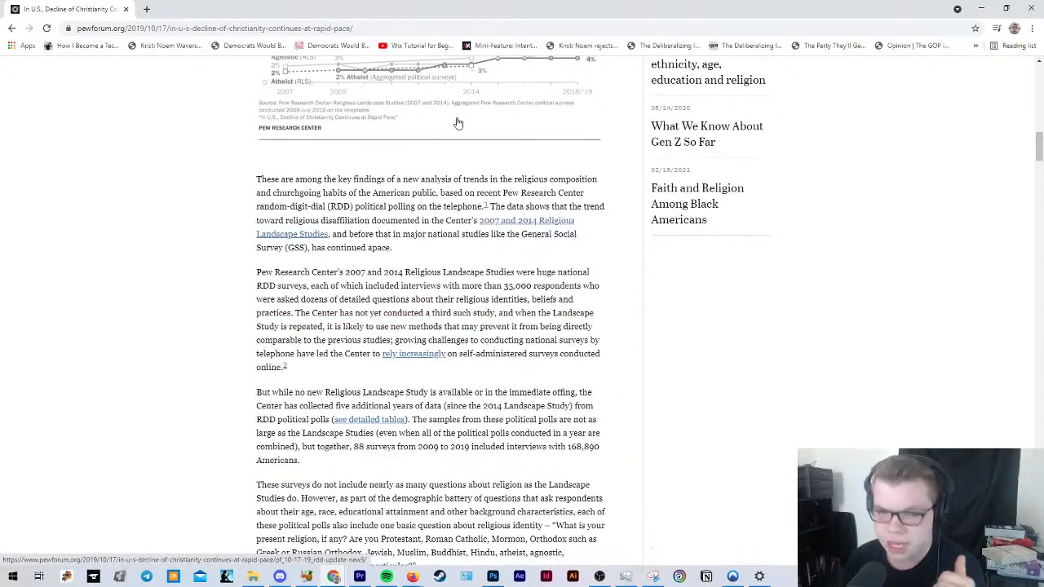
scroll(458, 123, down, 15)
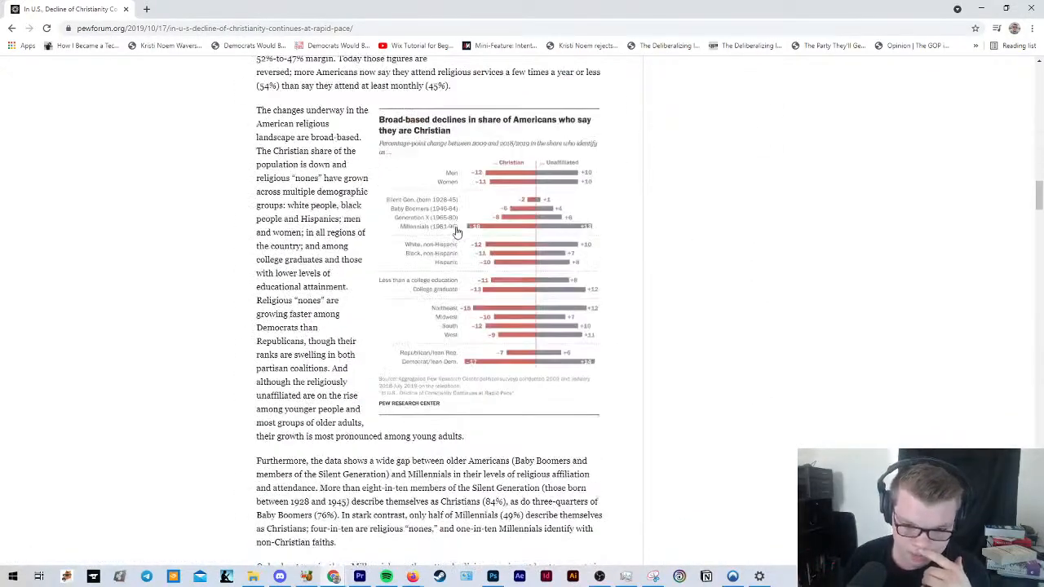
scroll(484, 269, down, 1)
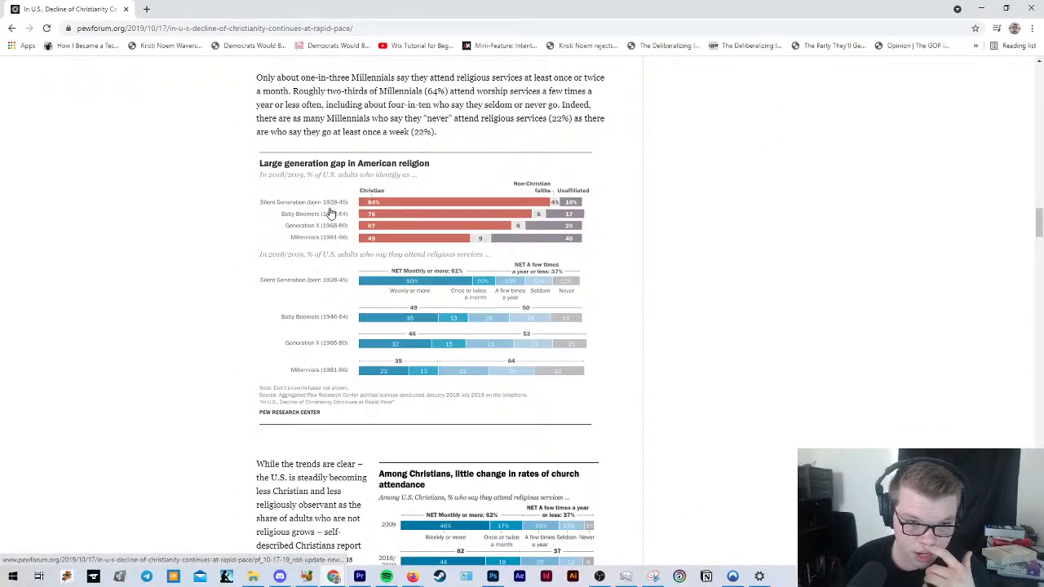
Step: Search the Pew article for "mainline" and read the passage and chart about Protestants
key(ctrl+f)
text(main)
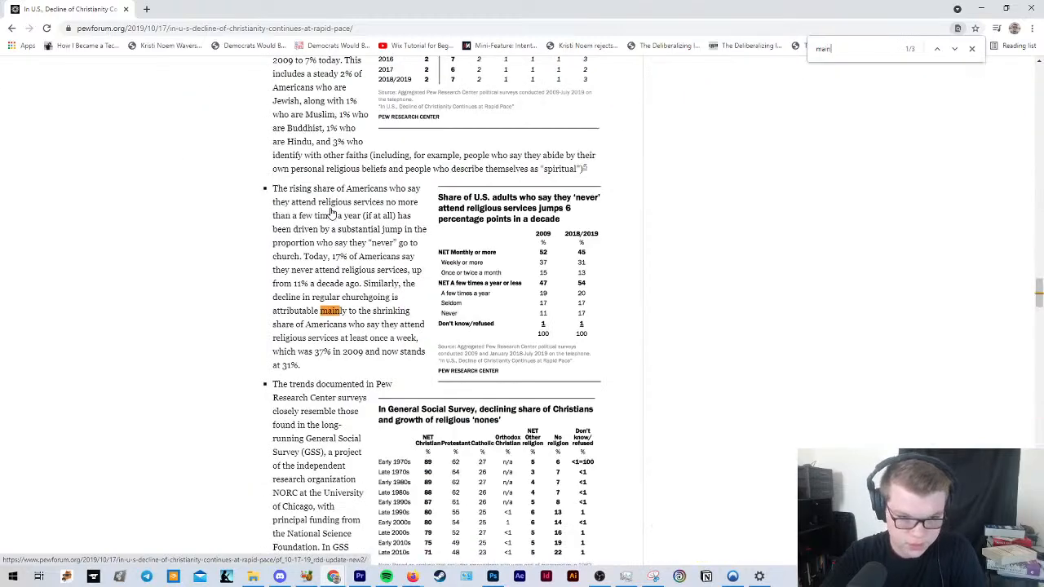
text(line)
scroll(332, 212, down, 1)
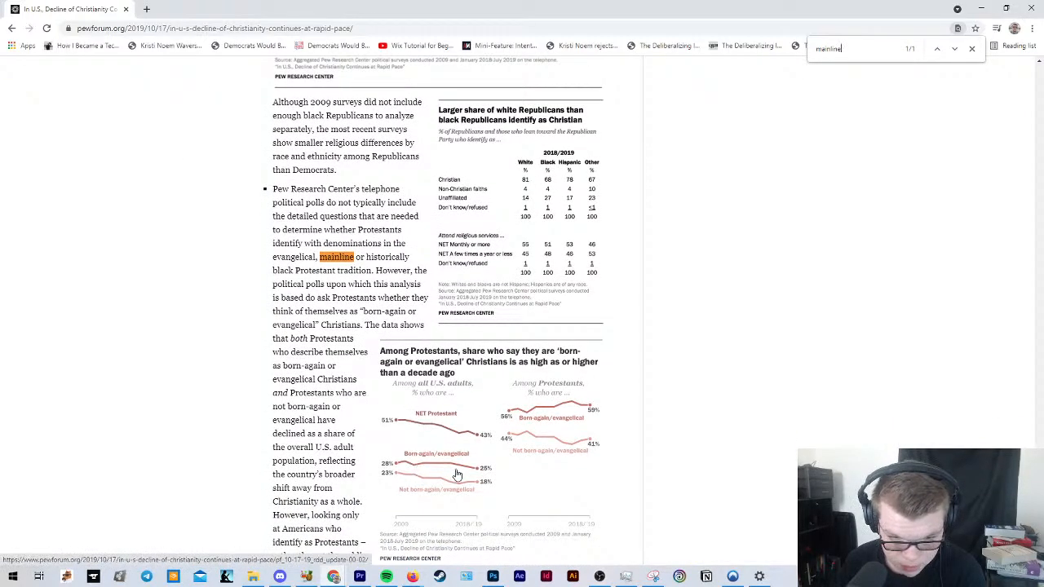
scroll(432, 504, down, 1)
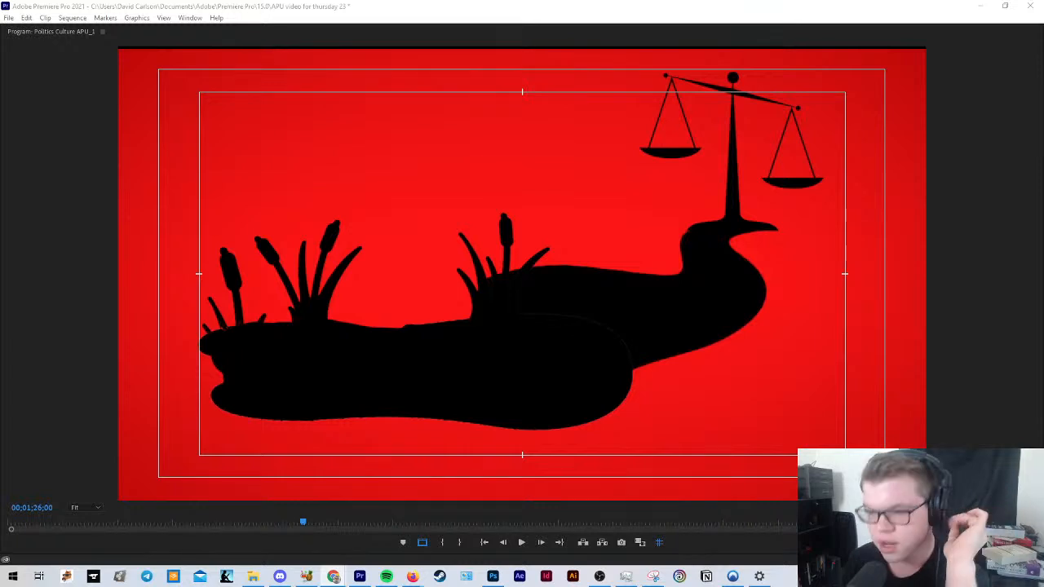
Step: Return to Premiere Pro's normal layout, play the sequence from the cross clip and stop the playhead at 00;01;23;03
key(grave)
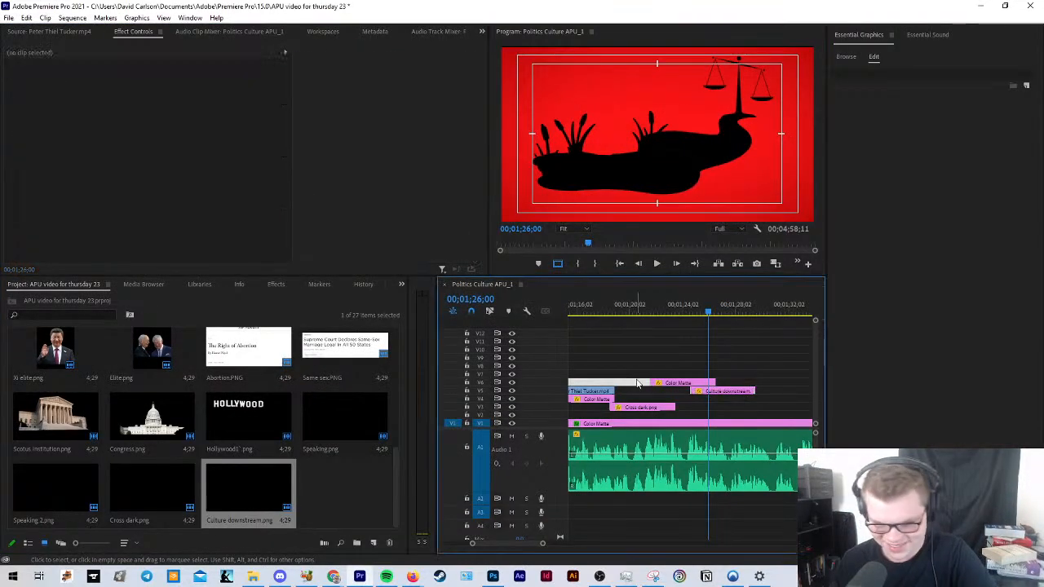
click(620, 313)
key(space)
scroll(678, 366, up, 2)
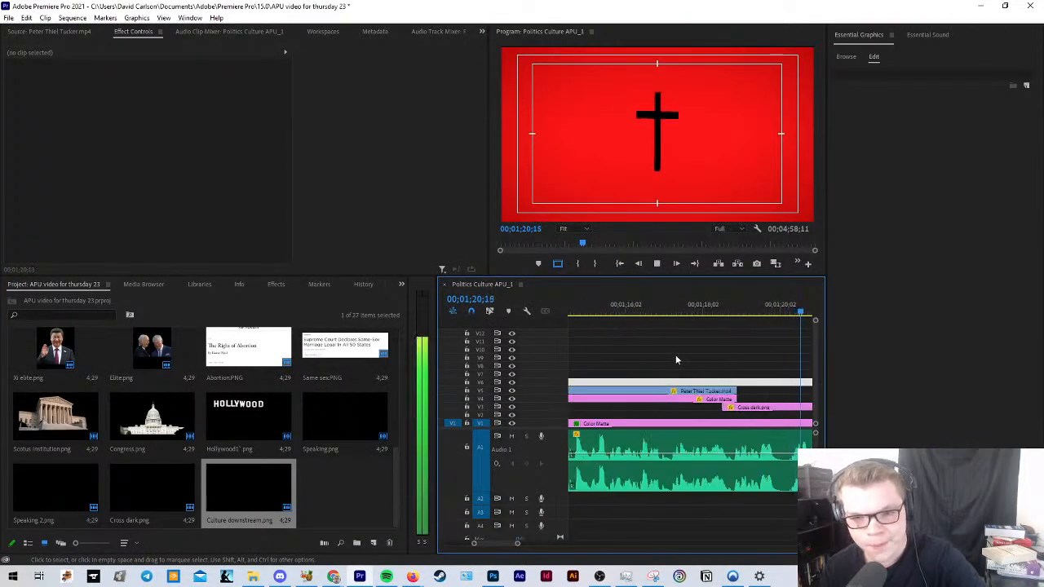
scroll(679, 351, down, 3)
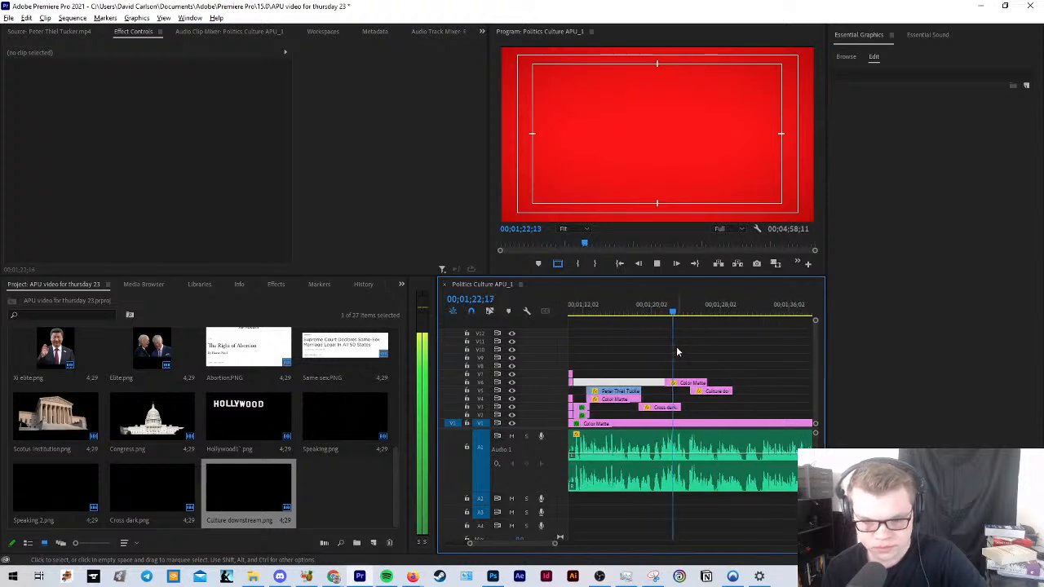
key(space)
Step: Add the text "How Is Culture" at the playhead, enlarge it and center it along the upper edge of the frame
key(t)
click(644, 114)
text(How)
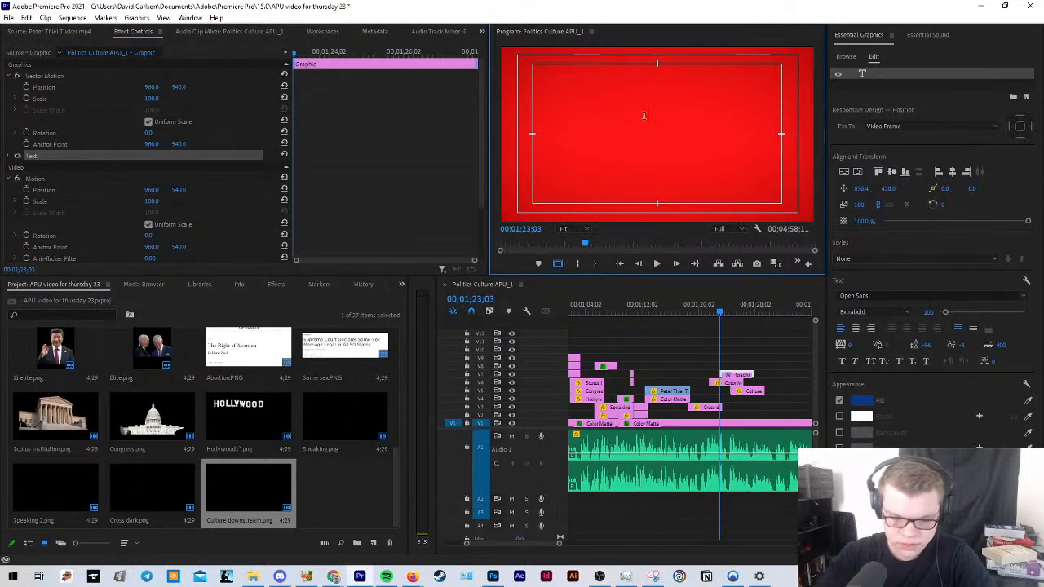
text( Is Culture)
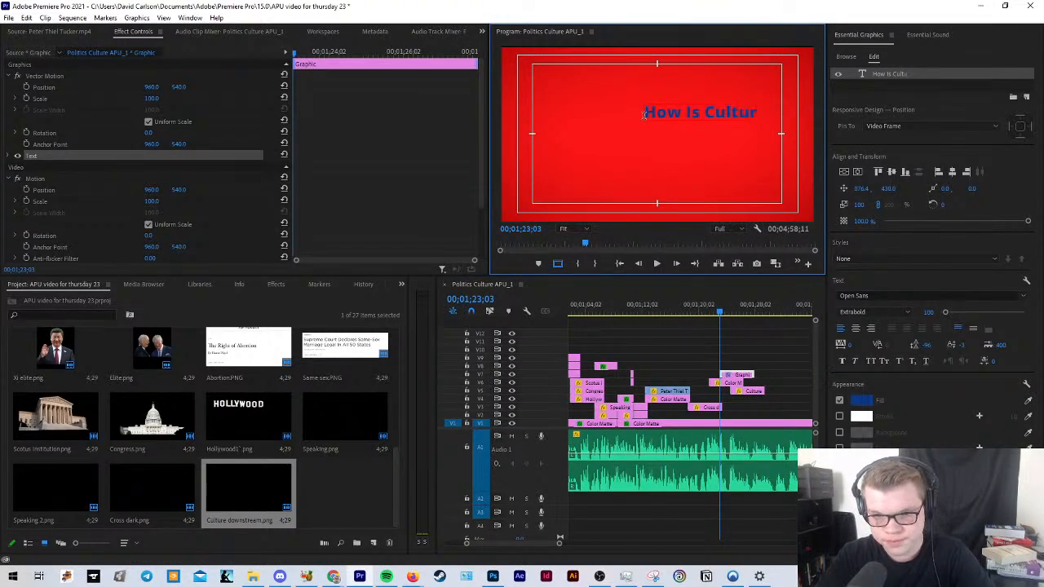
click(751, 342)
drag(722, 111, 643, 81)
click(693, 223)
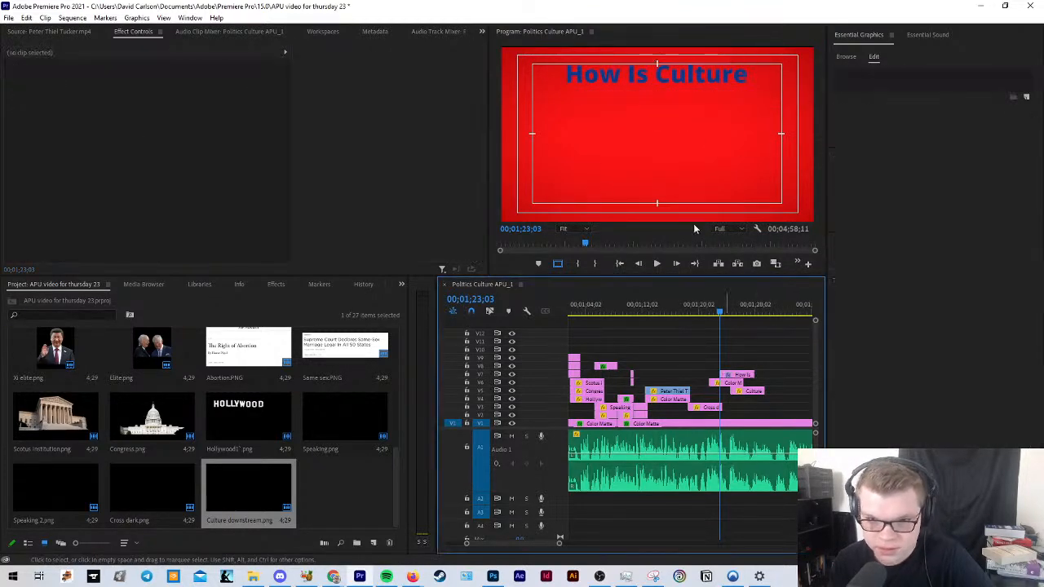
Step: Add a separate text graphic reading "Downstream From Politics" and center it along the lower edge of the frame
click(651, 207)
text(Down)
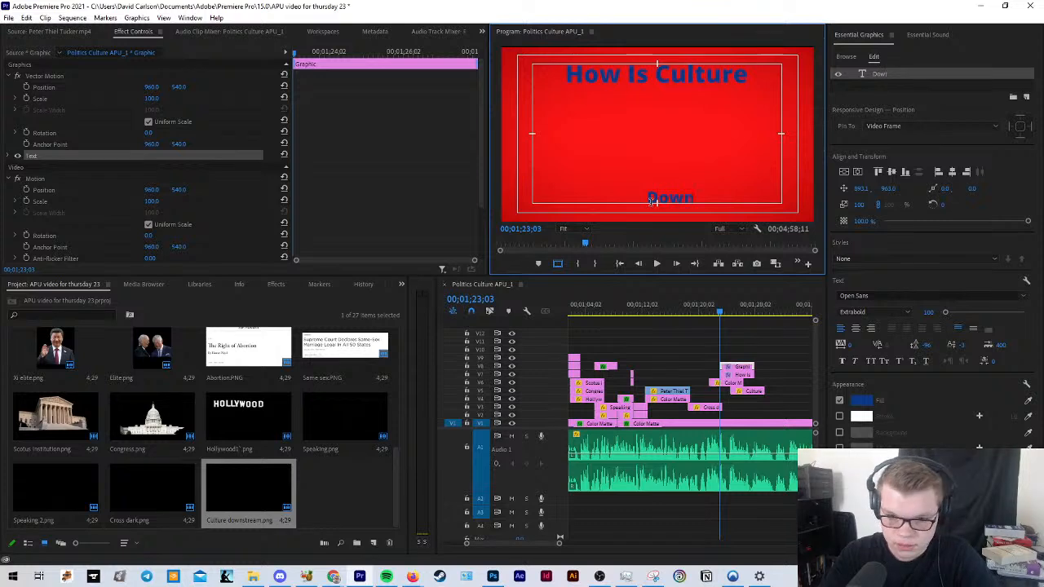
text(strewe)
text(am From Politics)
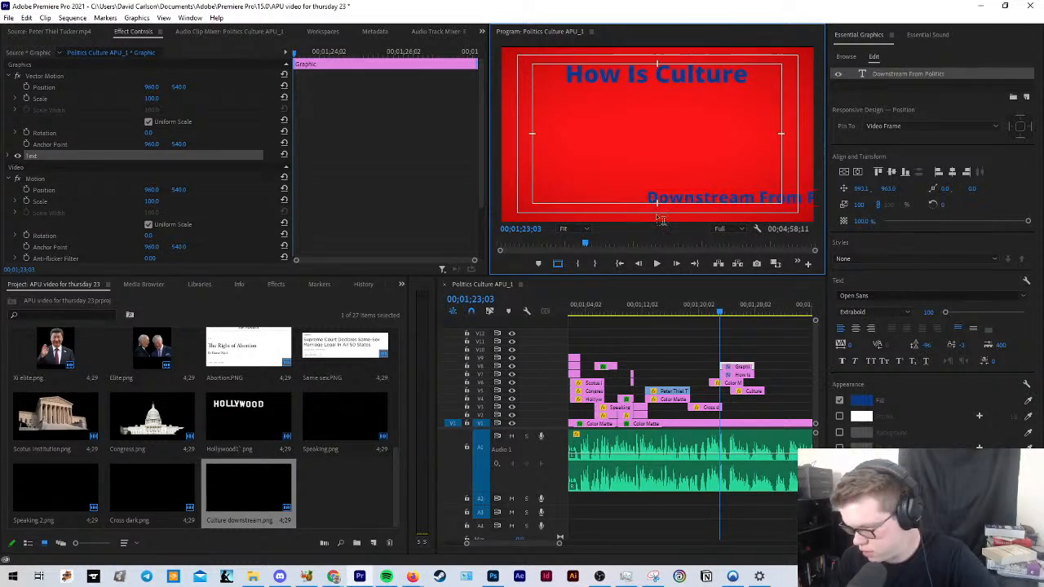
click(703, 348)
key(v)
click(724, 204)
drag(723, 205, 663, 208)
click(684, 181)
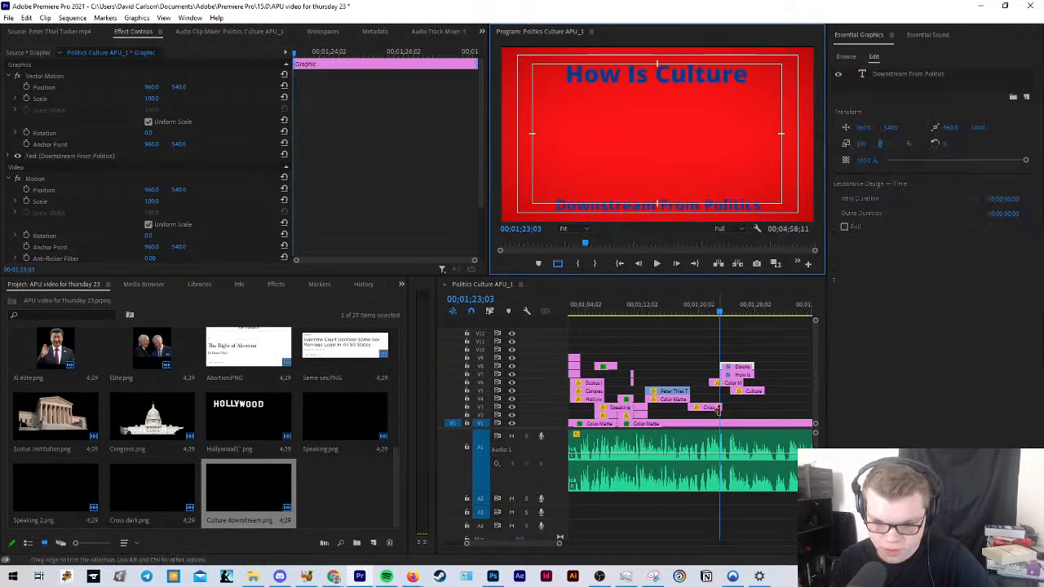
scroll(772, 389, up, 3)
click(629, 352)
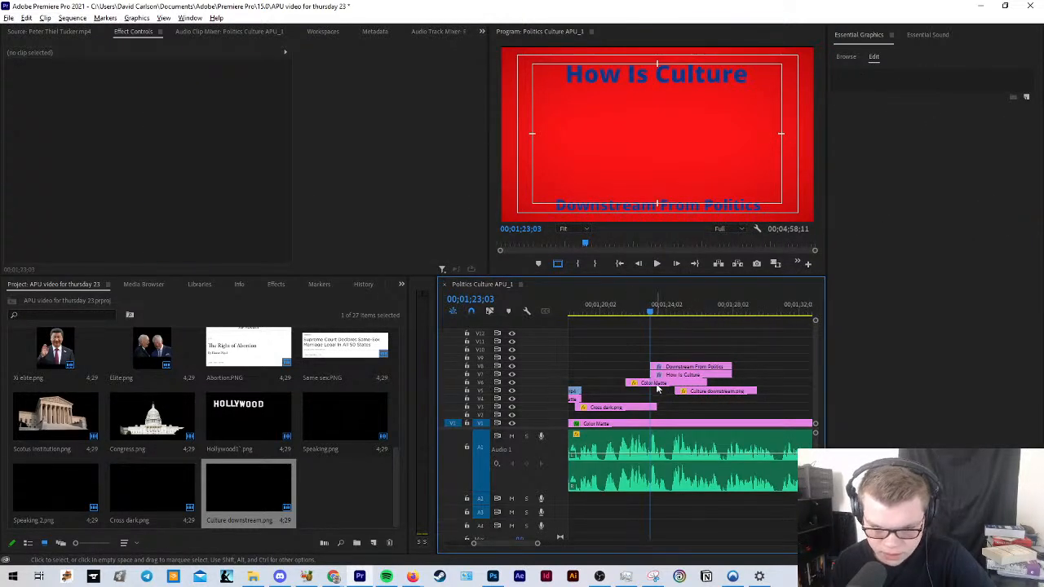
Step: Duplicate the white color matte onto track V10, delete the copy's keyframes and scale it down to about 50%
drag(657, 385, 664, 351)
click(664, 352)
drag(358, 128, 279, 81)
key(Delete)
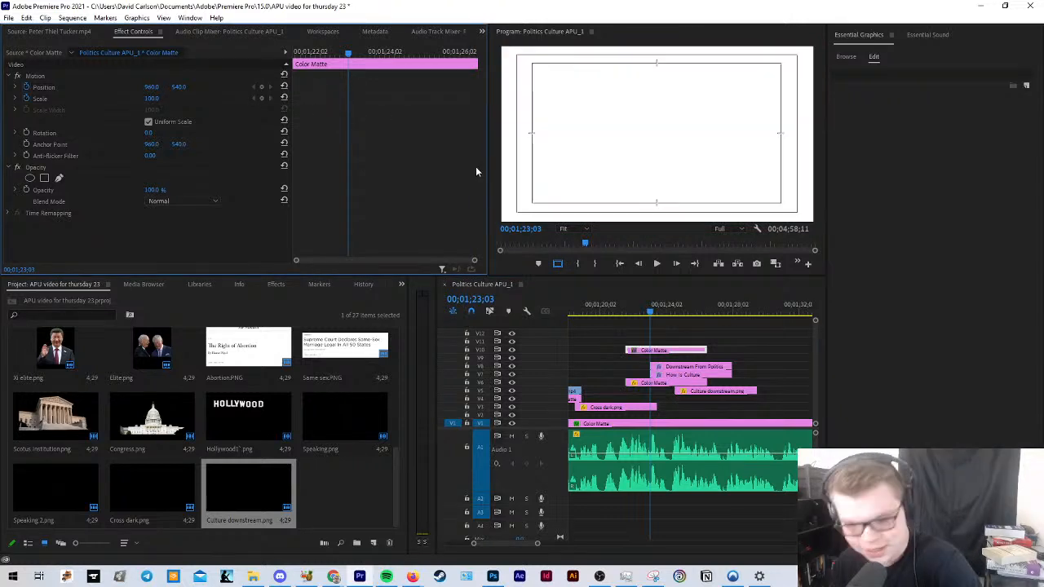
click(666, 116)
drag(656, 47, 666, 96)
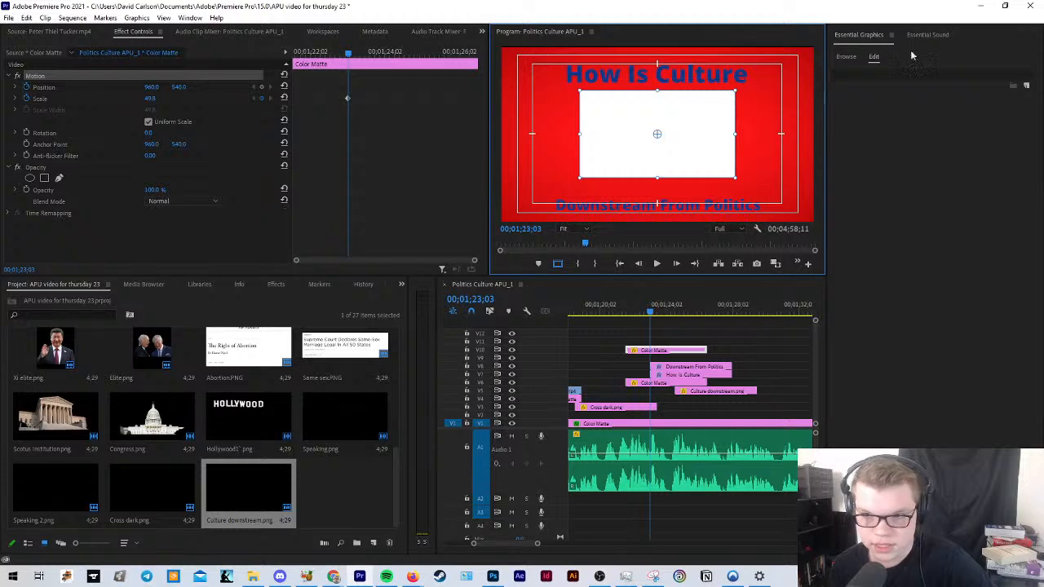
Step: Bring up the Effects panel, search it for "cr" and dock it beside Essential Graphics
click(888, 37)
click(915, 37)
click(879, 36)
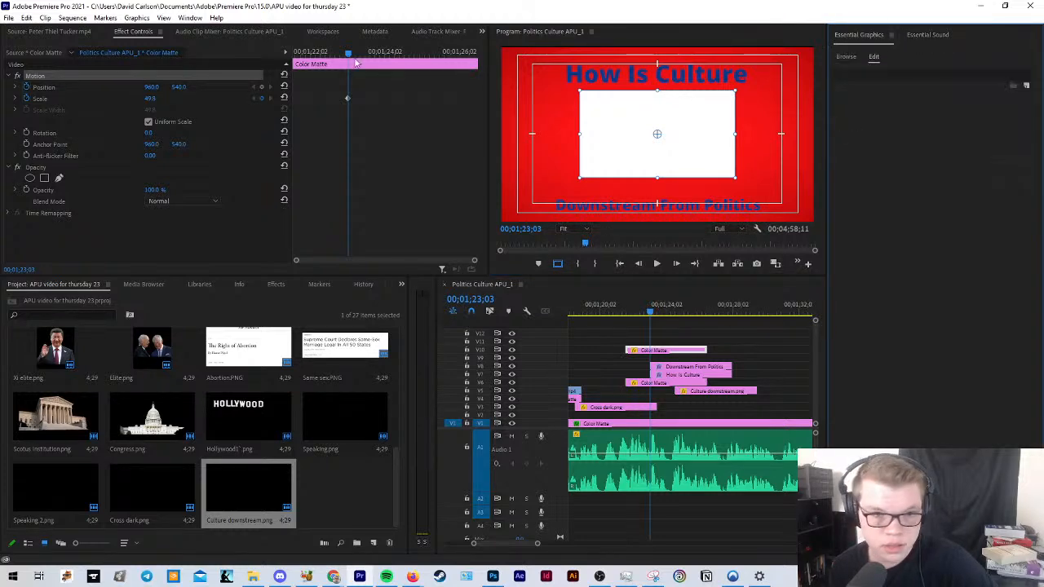
click(135, 19)
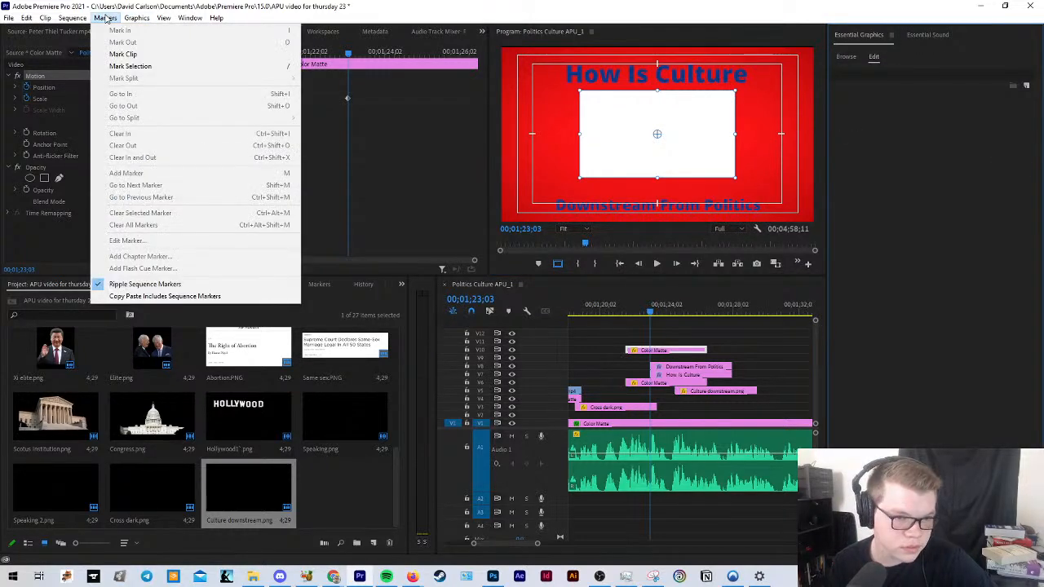
mouse_move(191, 20)
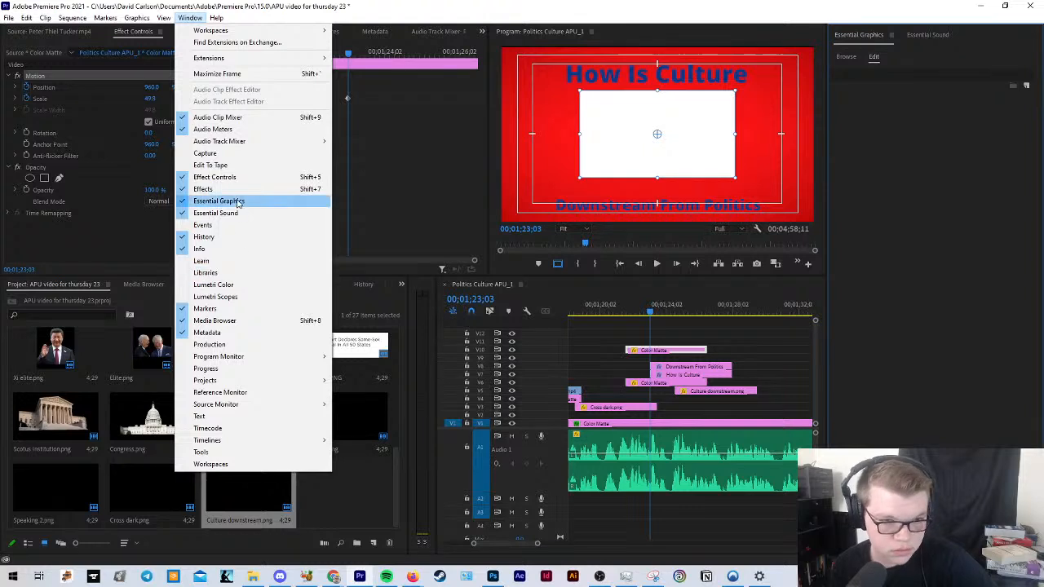
click(203, 189)
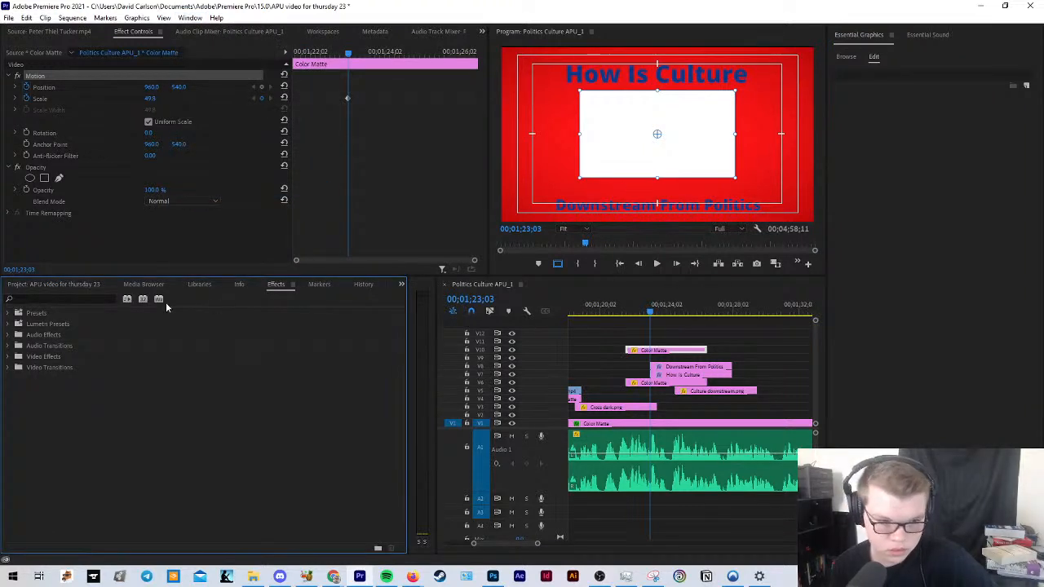
click(42, 299)
text(cr)
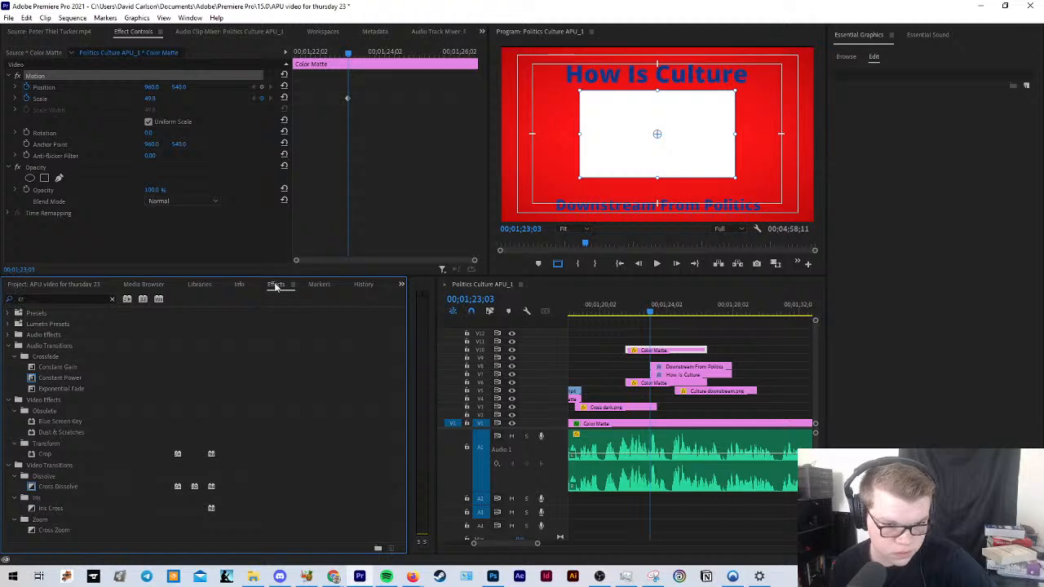
drag(275, 284, 938, 36)
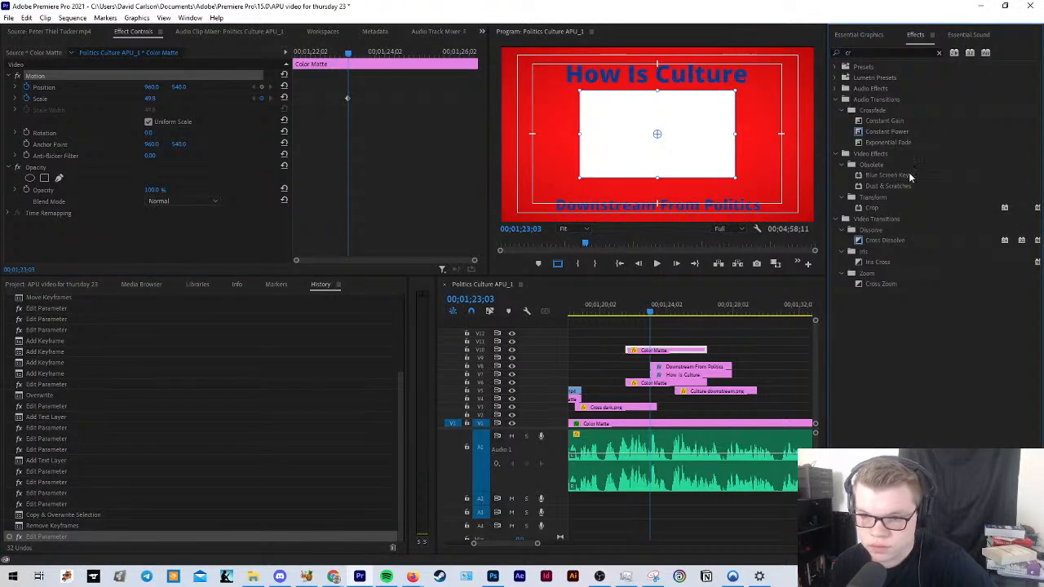
Step: Apply the Crop effect to the duplicated color matte and set its Bottom crop to 62%
drag(872, 207, 665, 382)
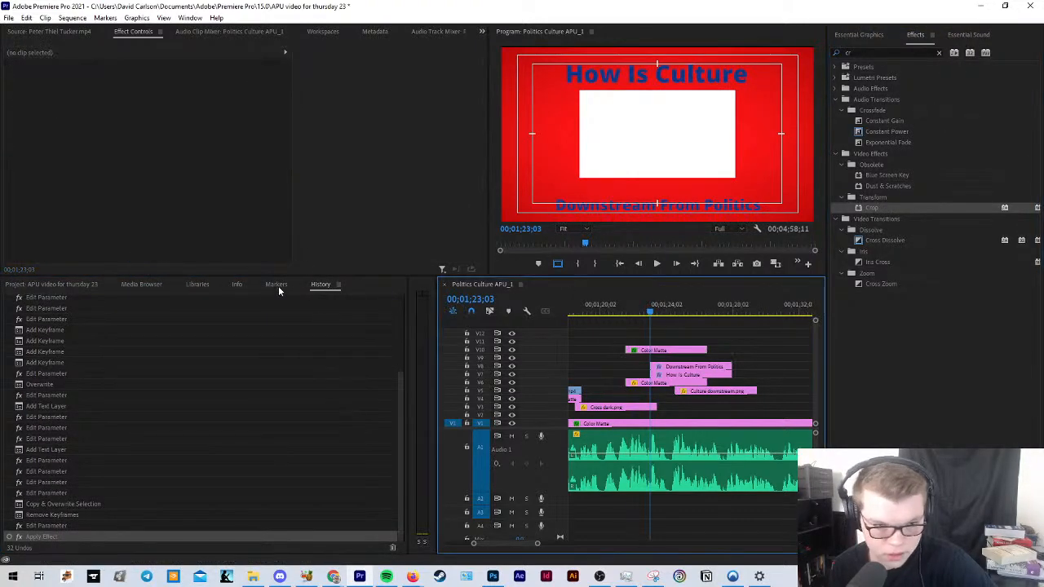
click(55, 283)
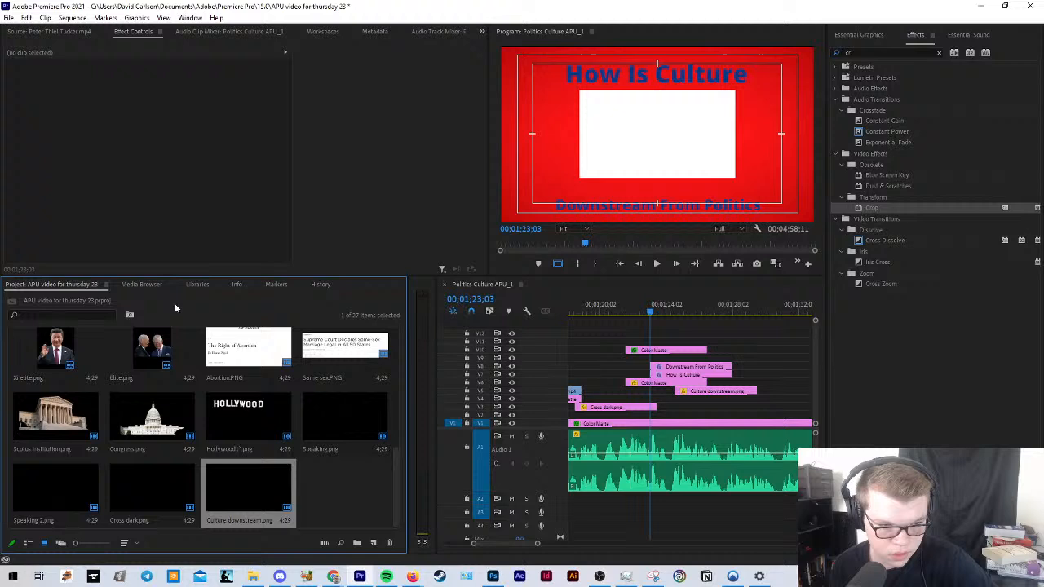
click(679, 350)
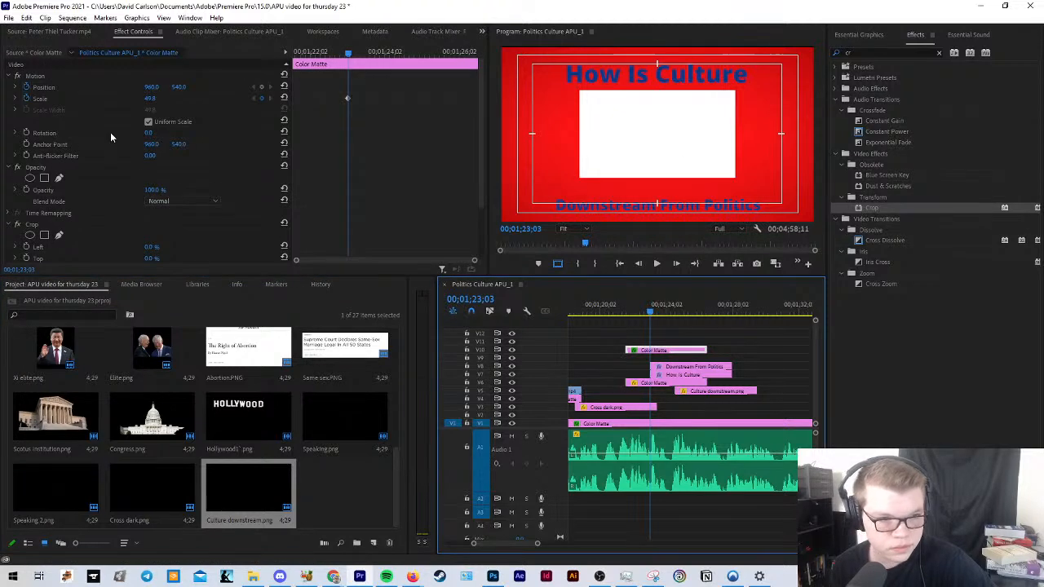
scroll(171, 201, down, 1)
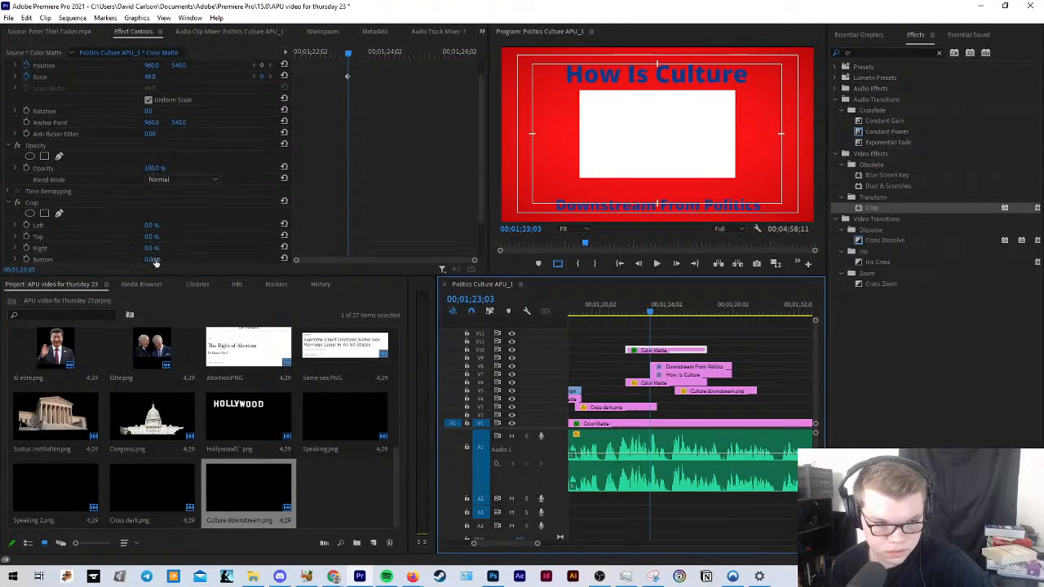
scroll(155, 261, down, 1)
mouse_move(152, 216)
mouse_down()
mouse_move(196, 216)
mouse_move(164, 216)
mouse_up()
click(707, 330)
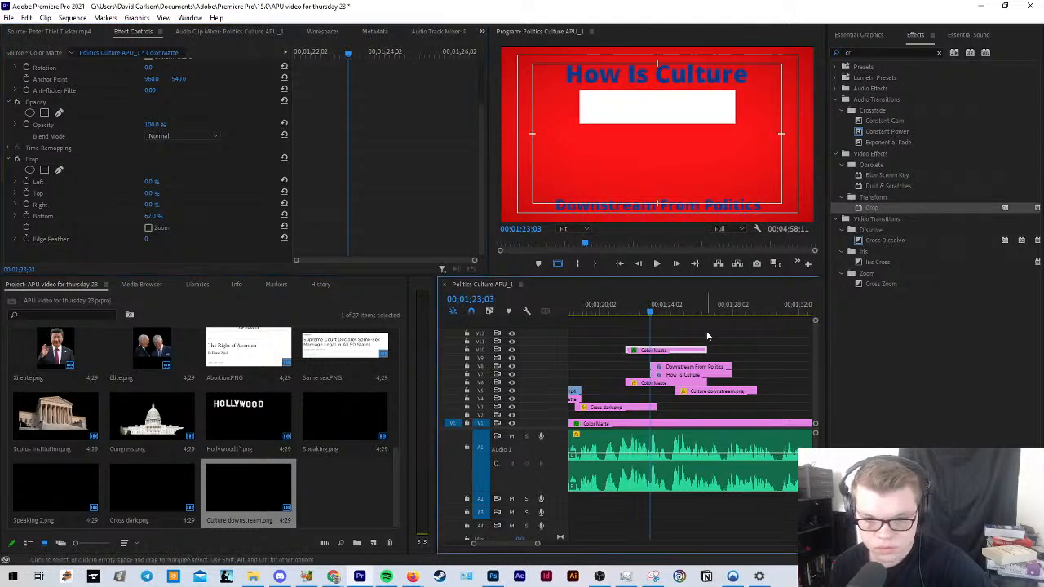
Step: Enlarge the cropped matte to about 73%, raise it behind "How Is Culture" and place its clip on track V4 beneath the text
click(638, 123)
drag(658, 181, 665, 193)
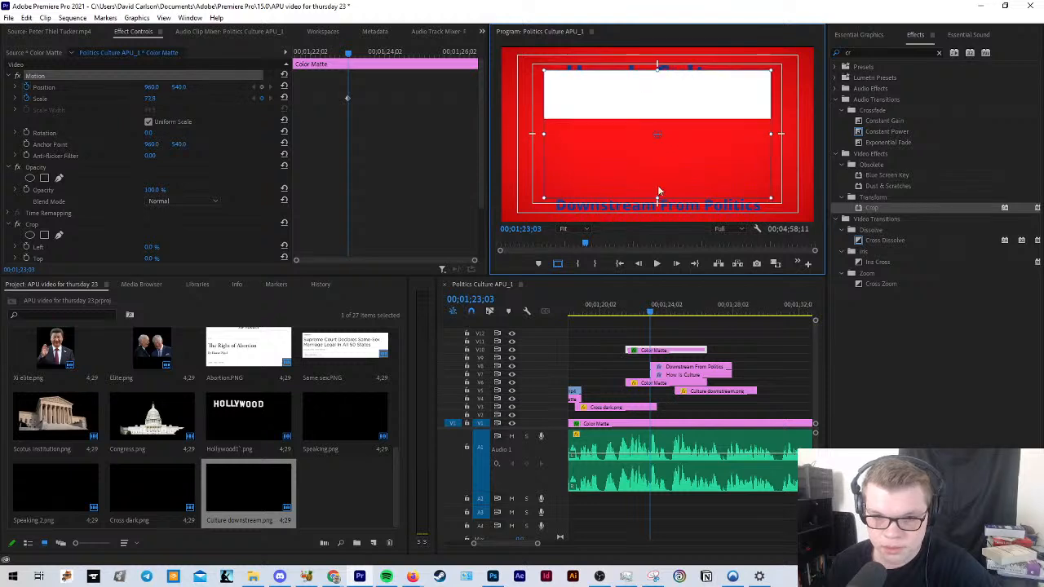
drag(670, 103, 669, 88)
drag(684, 351, 683, 400)
click(701, 124)
click(589, 163)
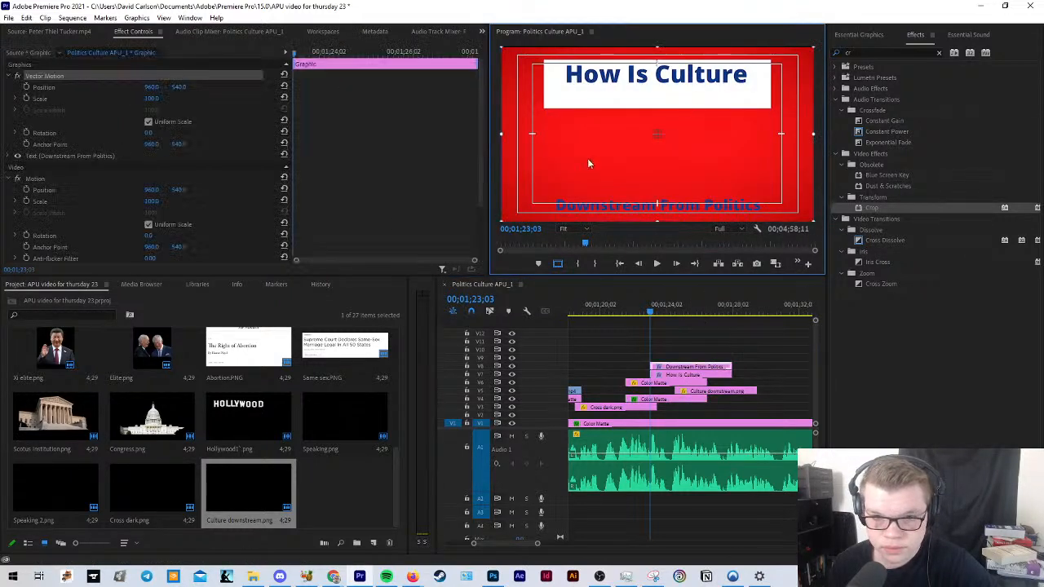
click(671, 392)
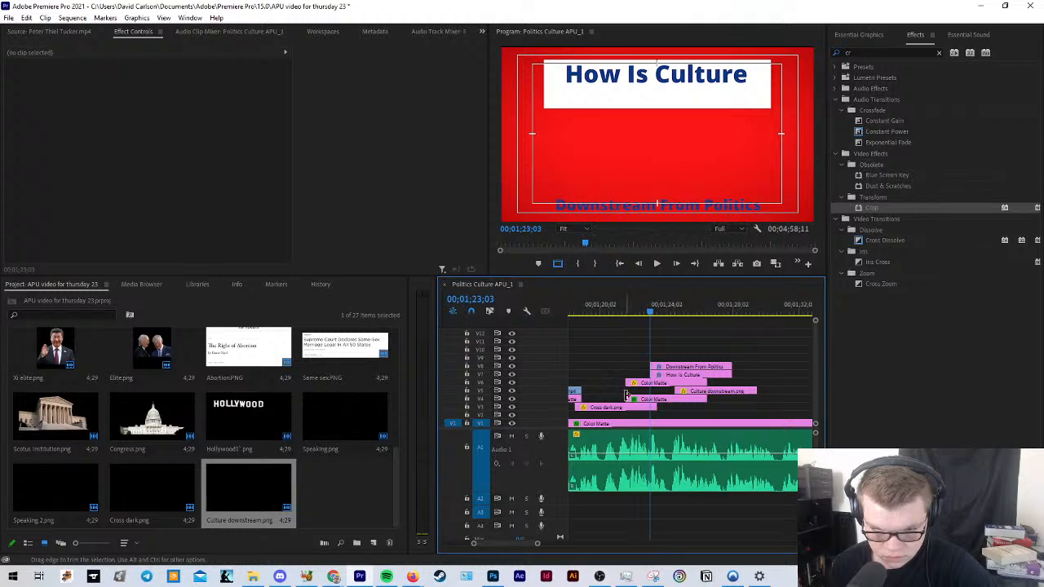
Step: Extend the start of the cropped matte clip on V4 back to about 00;01;20;00, over the cross clip
drag(628, 399, 602, 398)
click(621, 314)
click(655, 116)
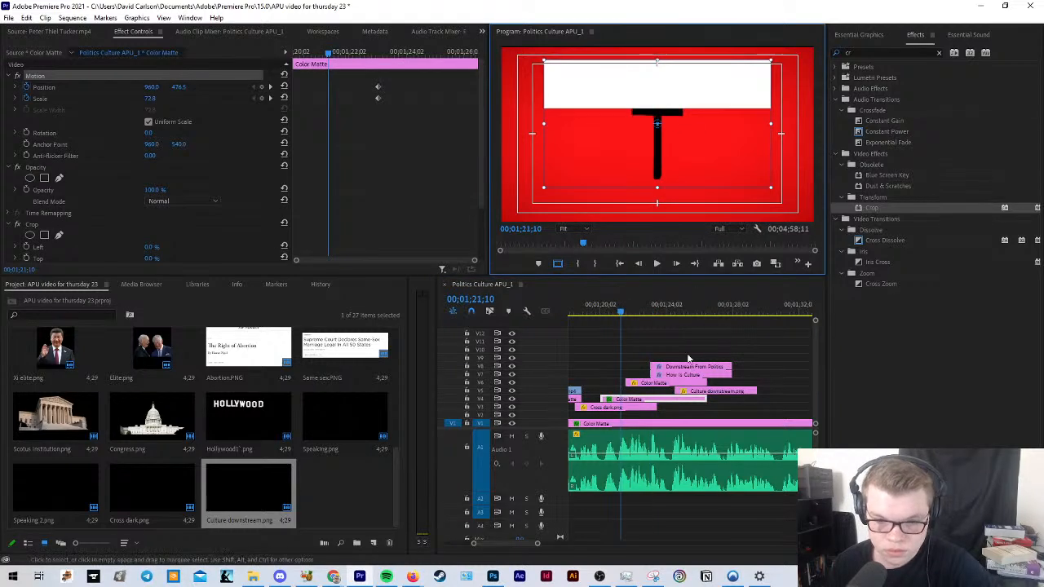
Step: Narrow the white strip behind "How Is Culture" by setting its Bottom crop to about 76%
click(688, 356)
click(666, 100)
scroll(171, 198, down, 3)
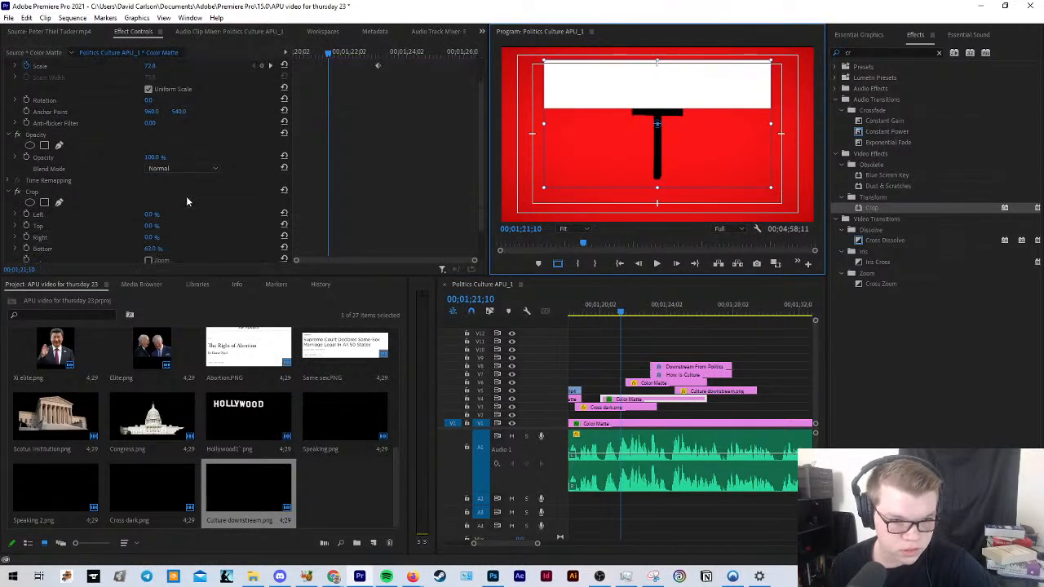
drag(155, 215, 166, 214)
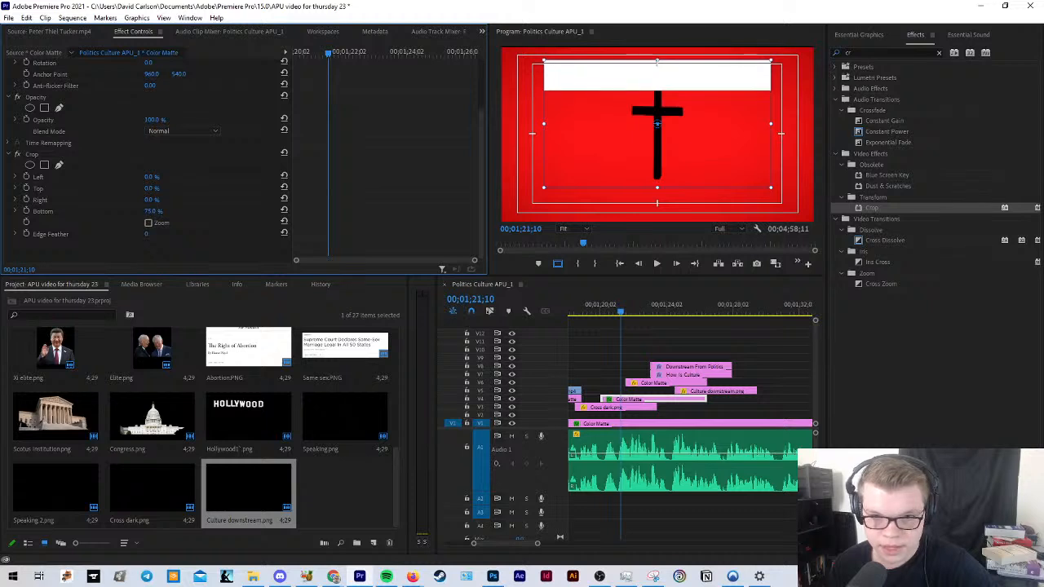
click(663, 306)
click(661, 307)
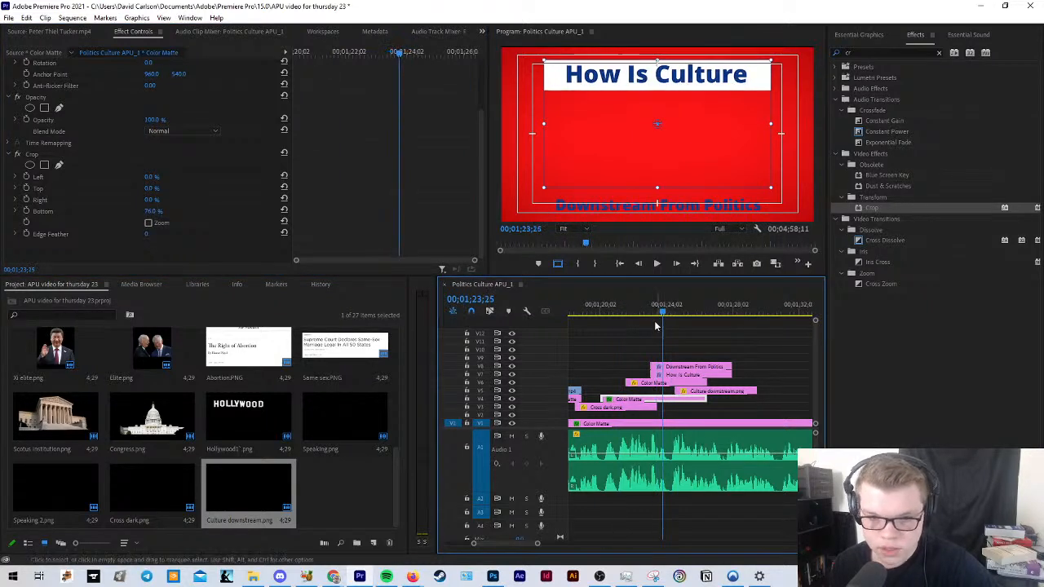
Step: Duplicate the white strip clip onto track V5, move the copy to the lower part of the frame and play the result
click(655, 400)
drag(691, 344, 685, 392)
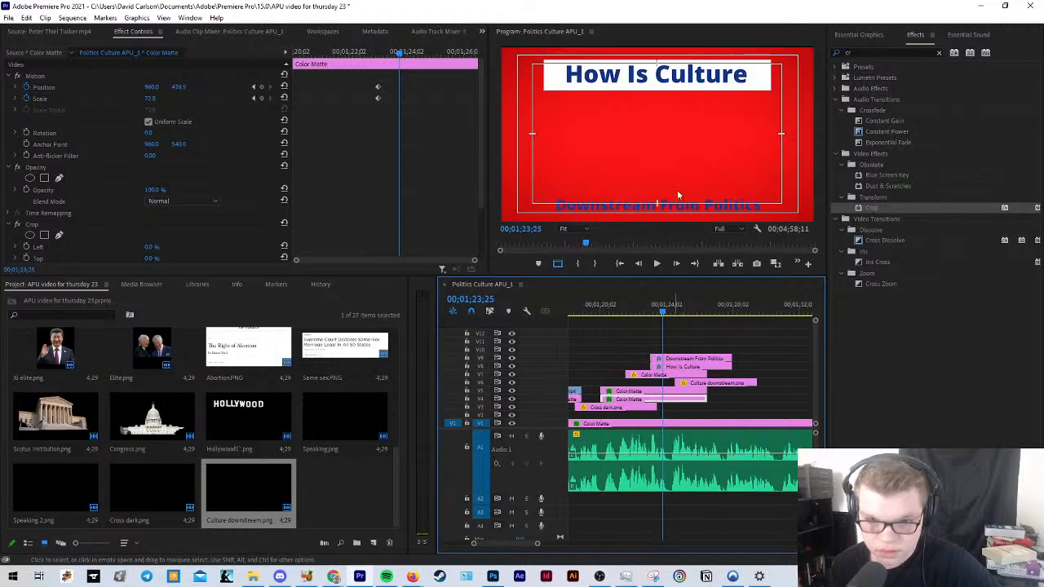
click(607, 308)
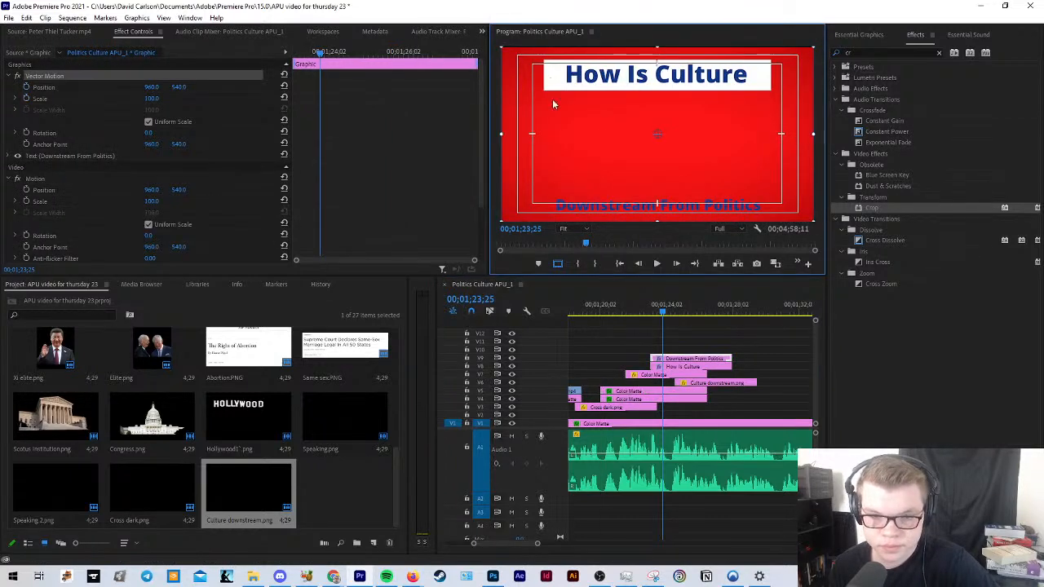
click(597, 97)
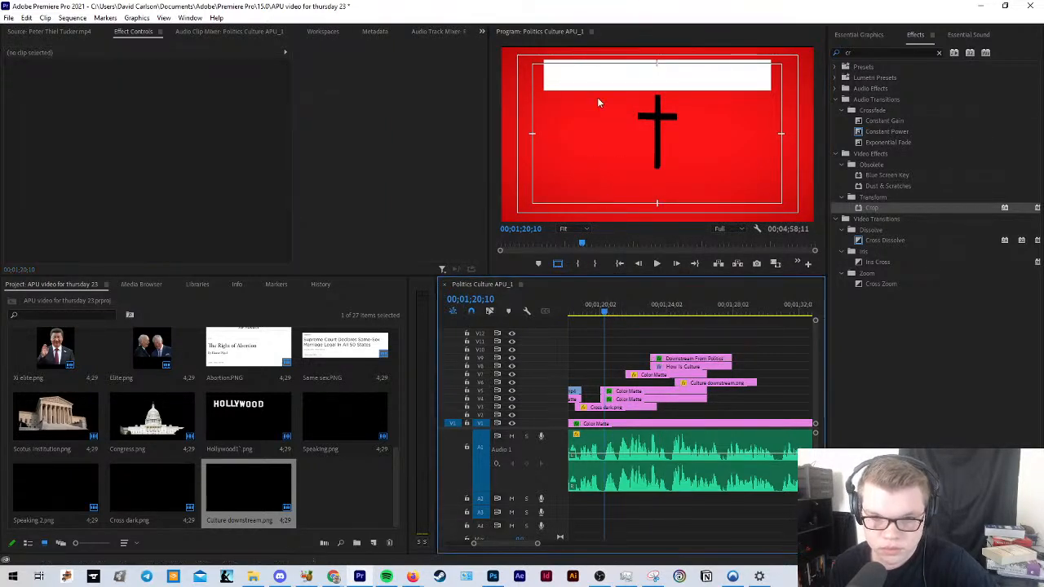
drag(601, 98, 612, 214)
click(628, 316)
key(space)
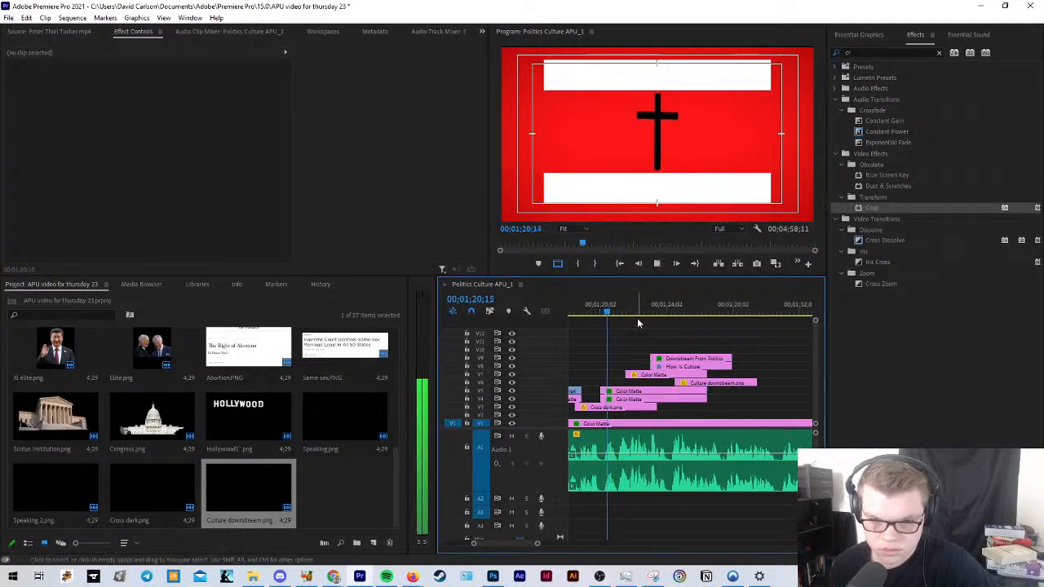
click(656, 265)
Step: Delete the copied strip's Motion keyframes, turn off keyframing for Position and Scale, and return the playhead to 00;01;23;06
click(629, 167)
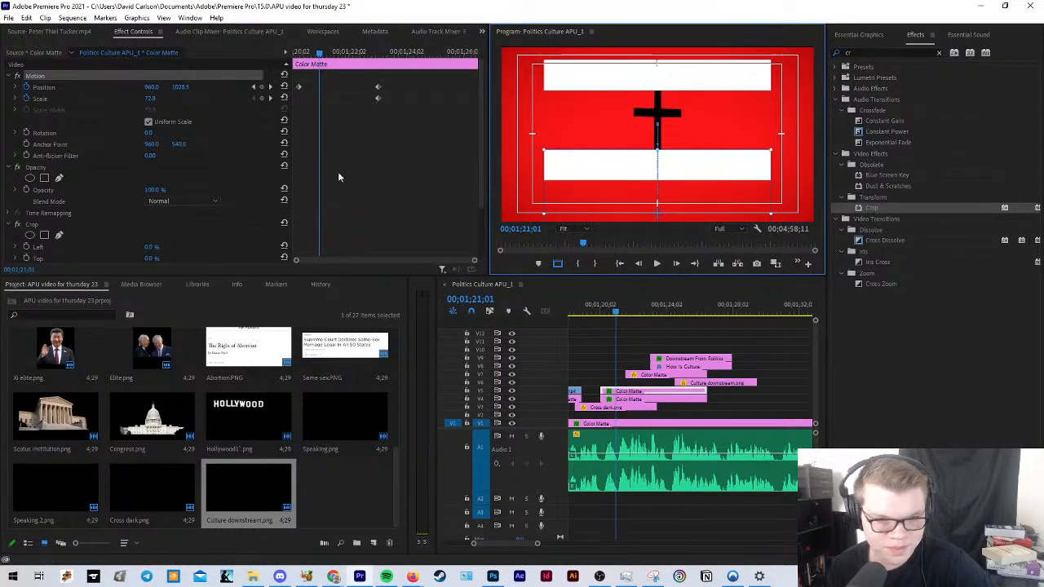
drag(449, 139, 274, 59)
key(Delete)
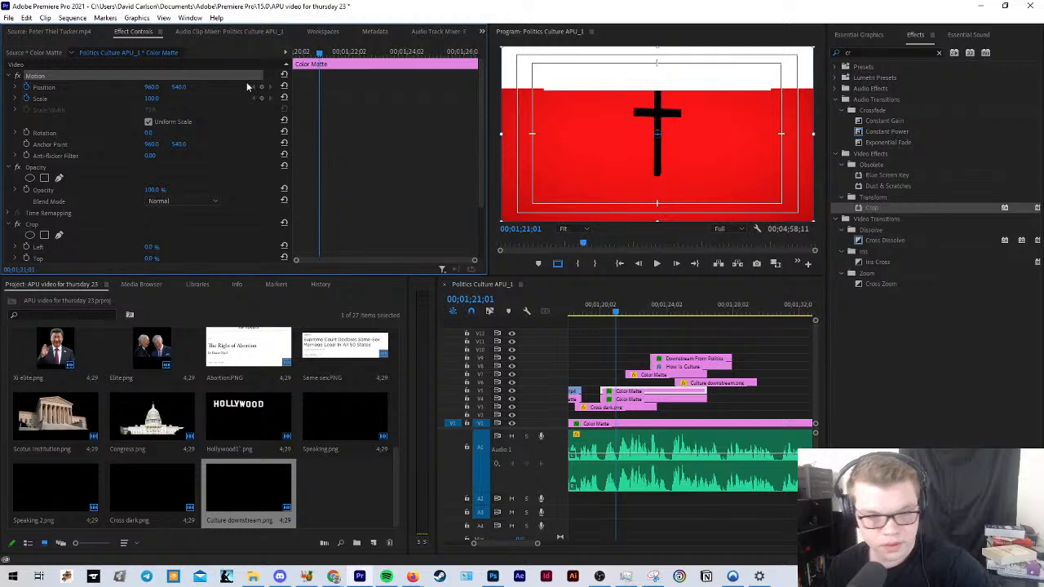
key(Home)
key(space)
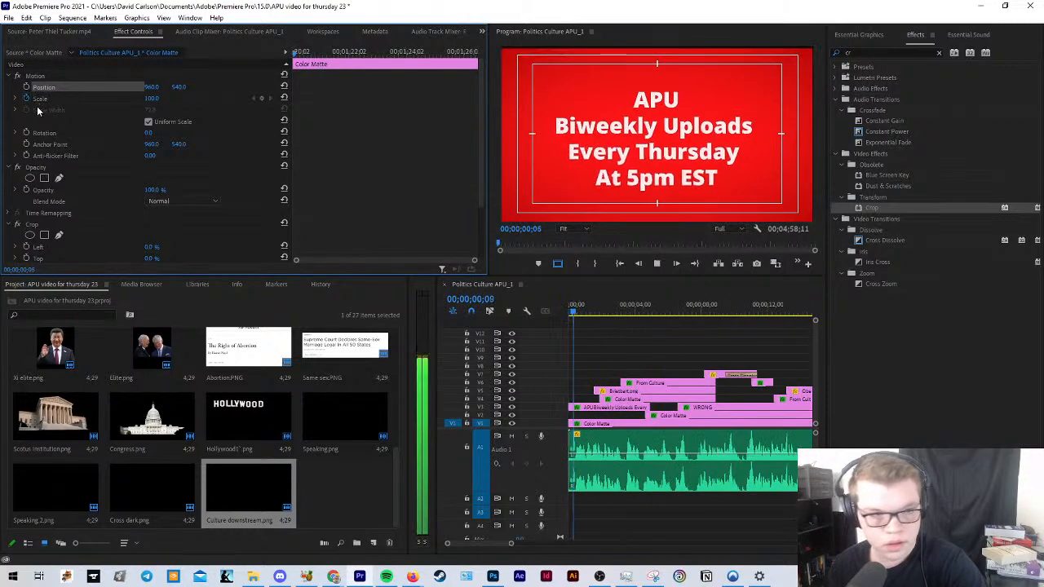
click(27, 99)
key(Return)
key(space)
scroll(641, 348, down, 3)
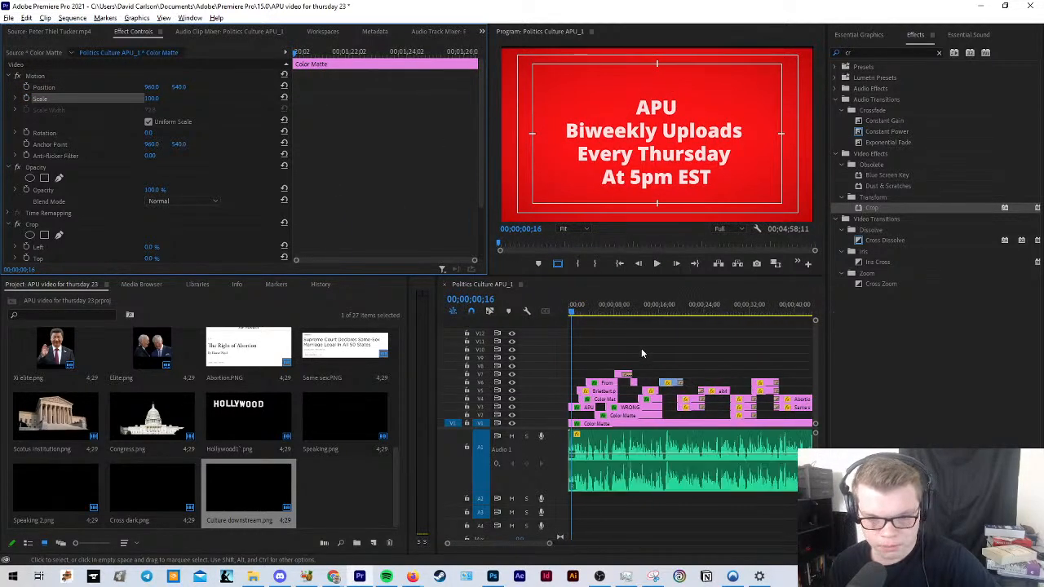
drag(728, 307, 740, 311)
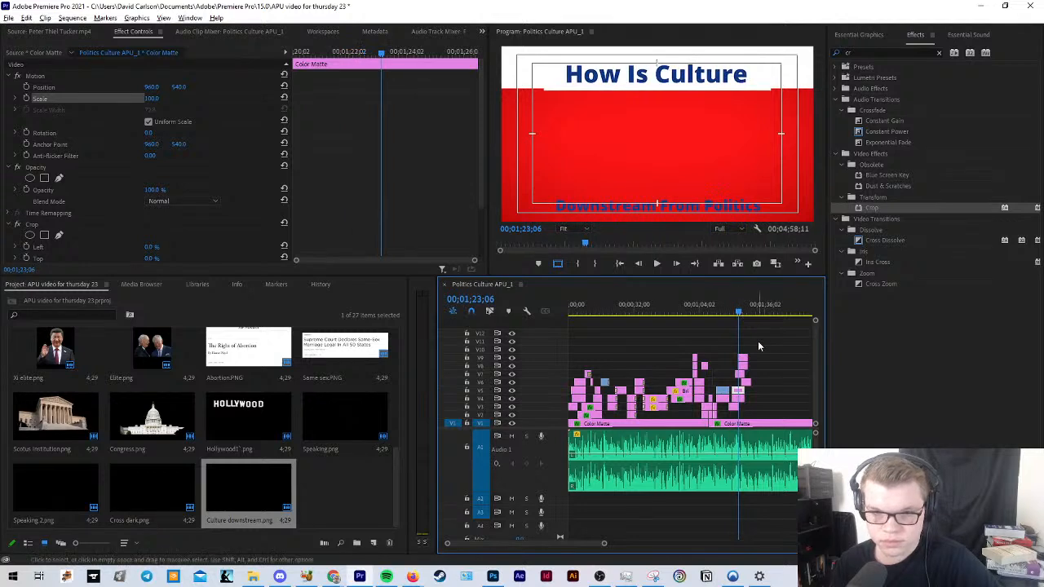
scroll(758, 341, up, 1)
click(516, 79)
drag(523, 64, 542, 159)
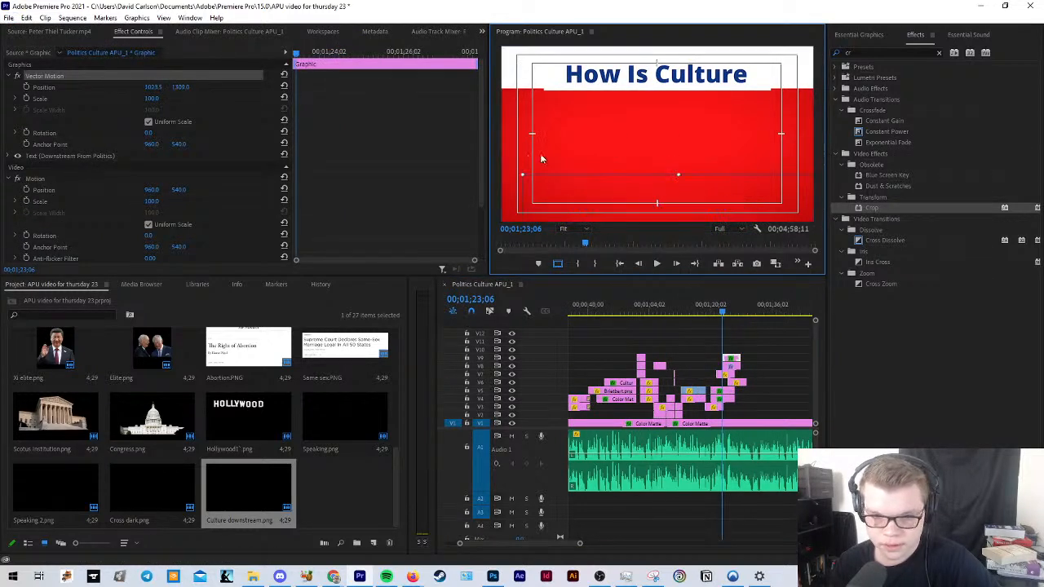
click(677, 367)
Step: Scale the copied white strip on V5 to about 77% and place it behind "Downstream From Politics" at about 973, 1292
scroll(682, 343, up, 3)
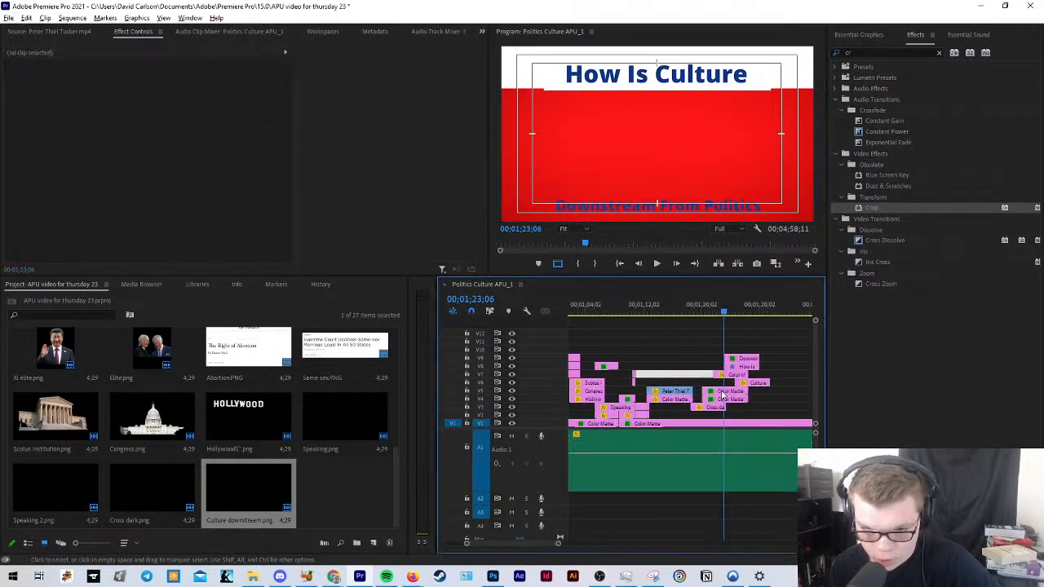
click(658, 310)
click(587, 84)
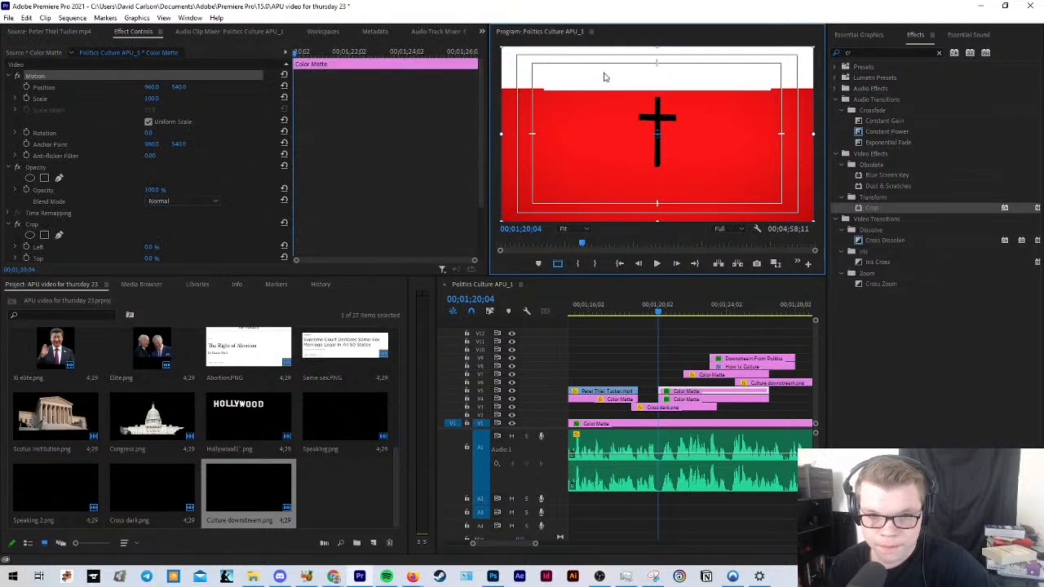
drag(605, 97, 650, 207)
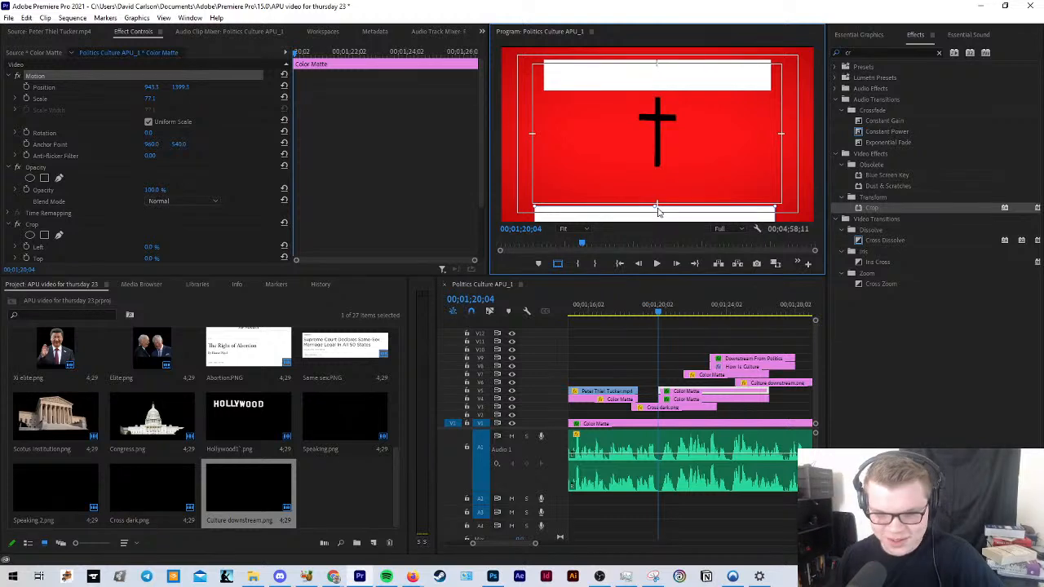
drag(685, 216, 690, 191)
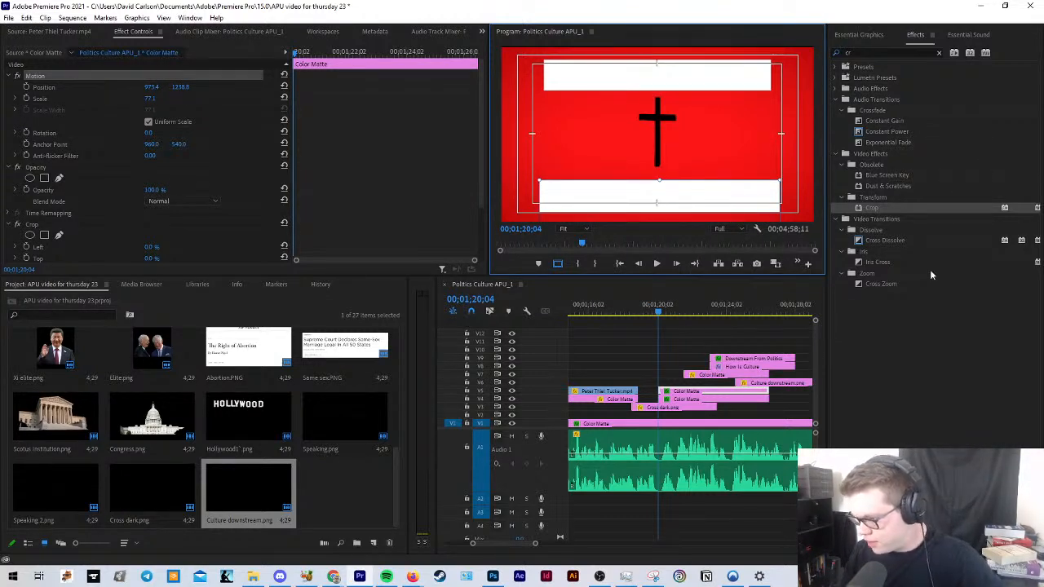
drag(661, 313, 728, 308)
click(716, 206)
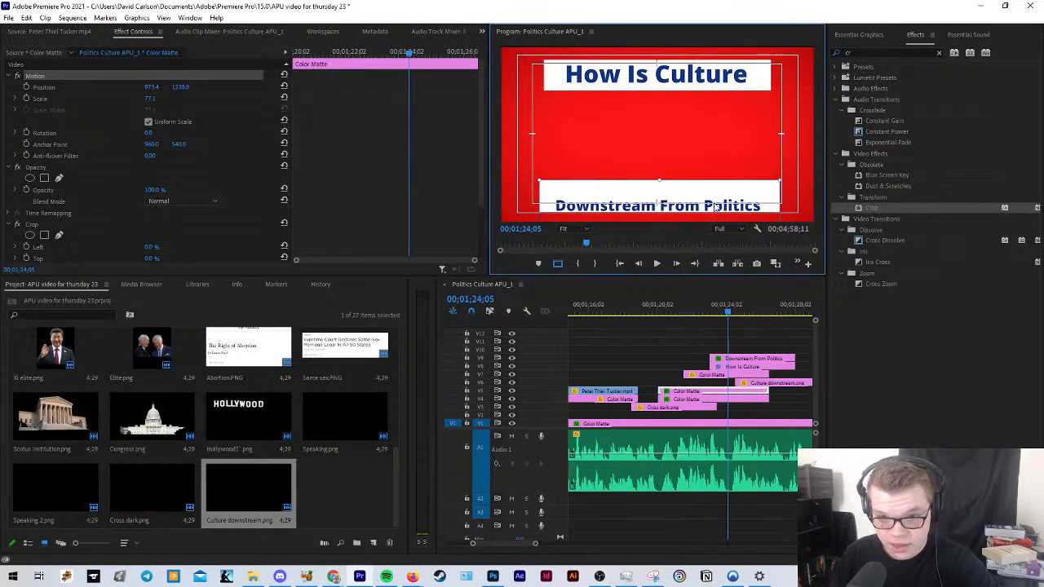
drag(660, 191, 663, 204)
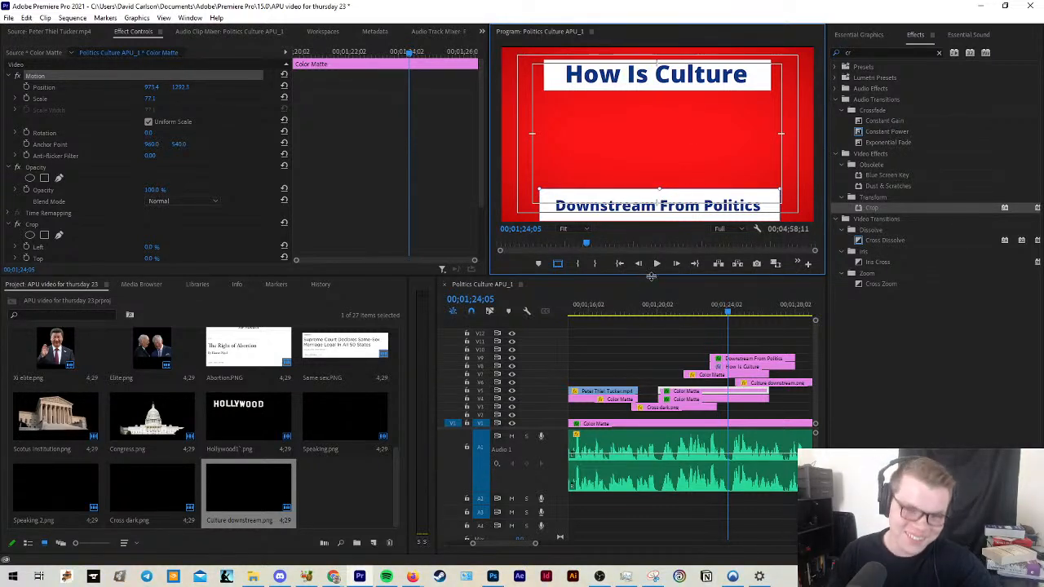
Step: Trim the starts of both white strip clips on V4 and V5 to the titles' start and play the result
click(663, 334)
mouse_move(649, 309)
mouse_down()
mouse_move(706, 311)
mouse_move(660, 311)
mouse_up()
drag(653, 371, 710, 391)
click(693, 325)
key(space)
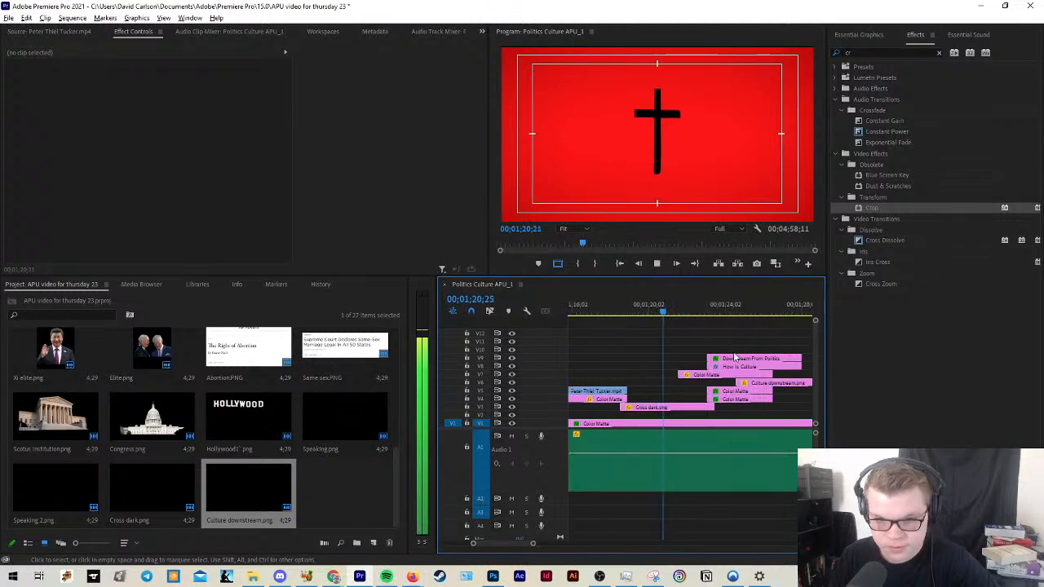
key(space)
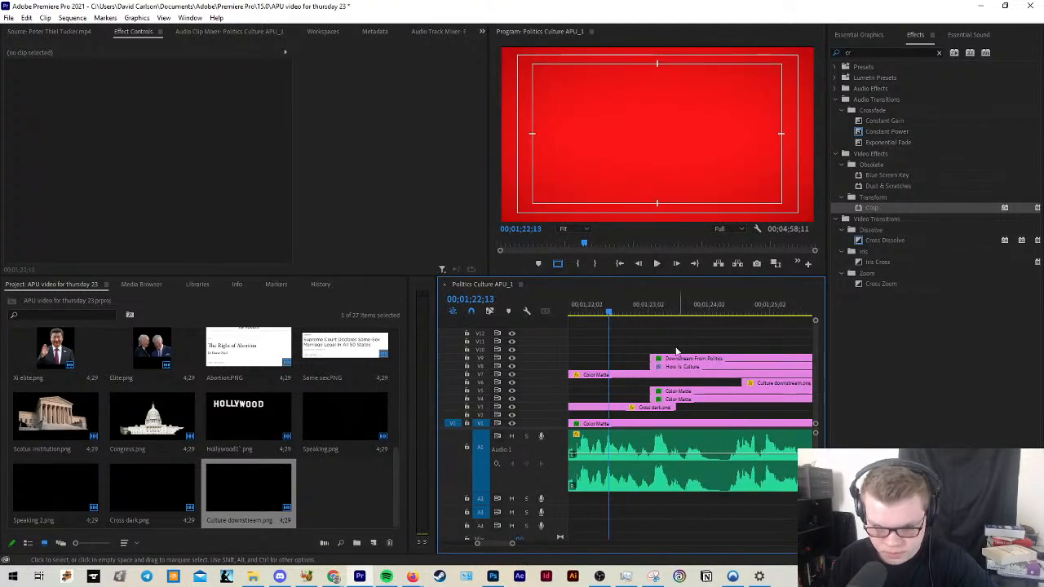
Step: Extend the starts of both titles and both white strips back to 00;01;21;28, and move the transition matte up to V10
key(minus)
drag(619, 312, 629, 354)
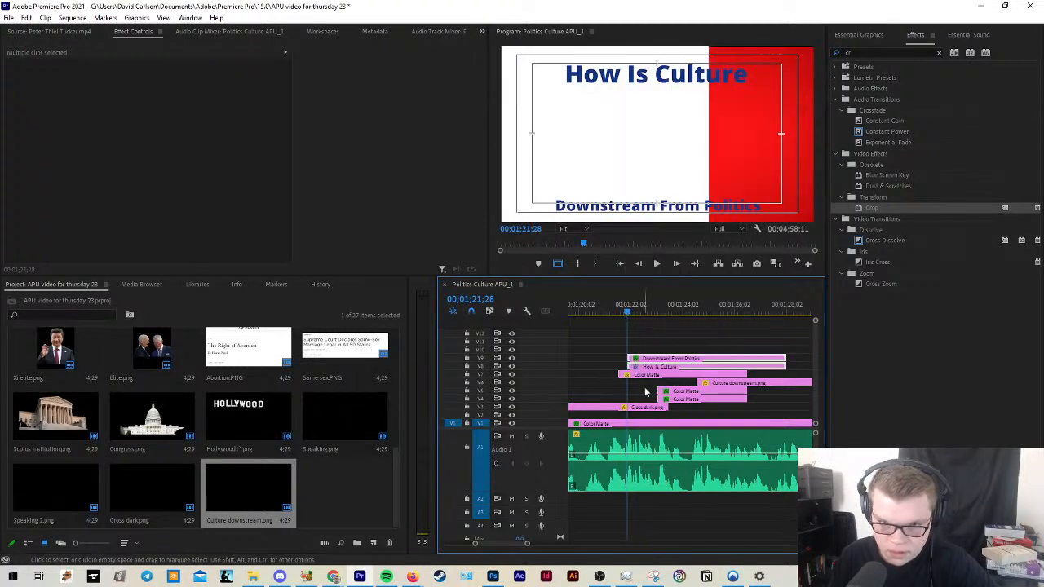
drag(644, 388, 667, 400)
drag(659, 394, 626, 351)
Step: Play the segment from 00;01;20;22 to check the white transition, the titles and the silhouette's entry
click(599, 333)
click(616, 308)
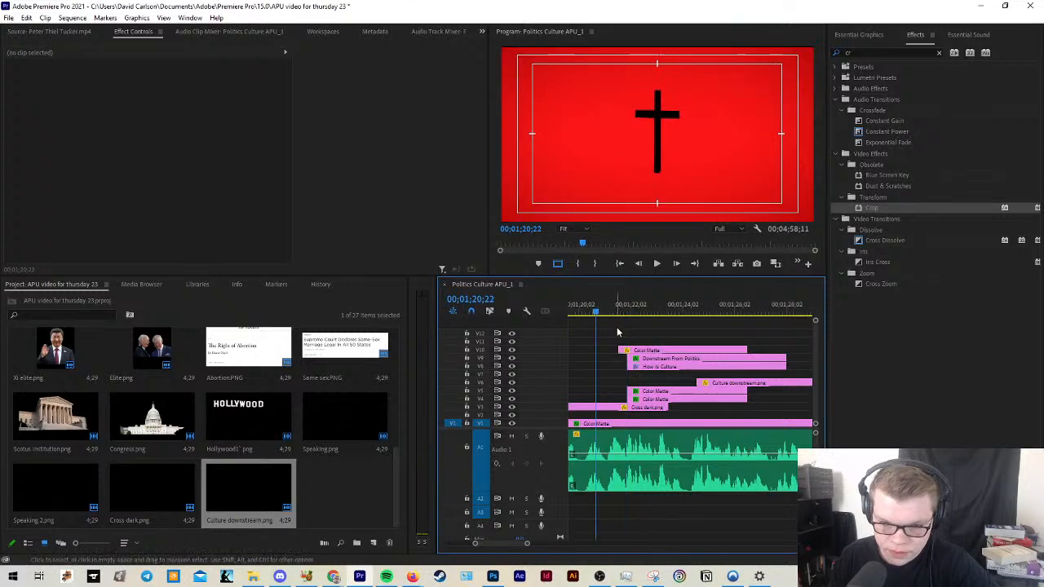
key(space)
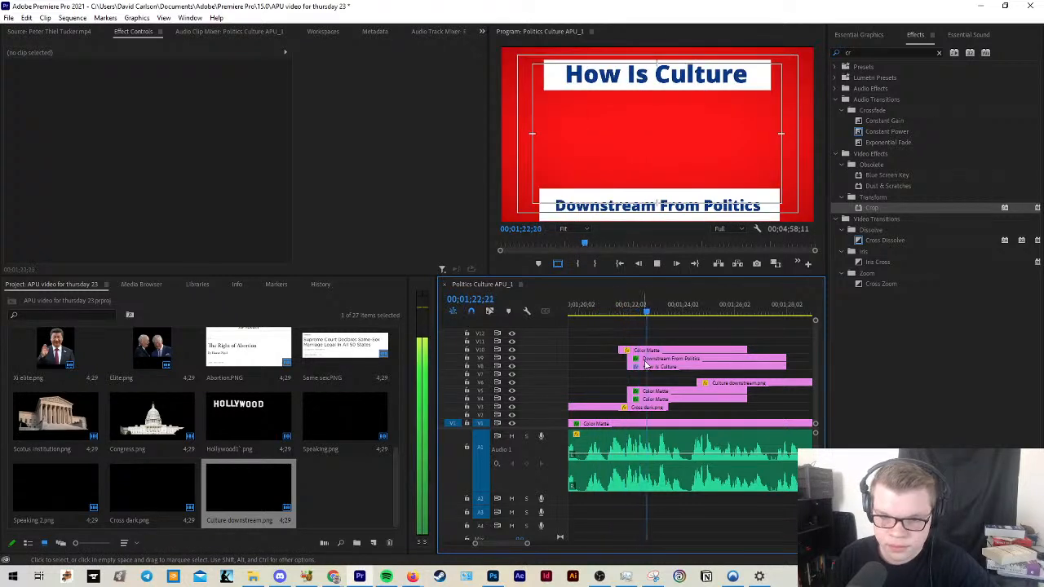
scroll(669, 374, down, 2)
scroll(691, 379, up, 3)
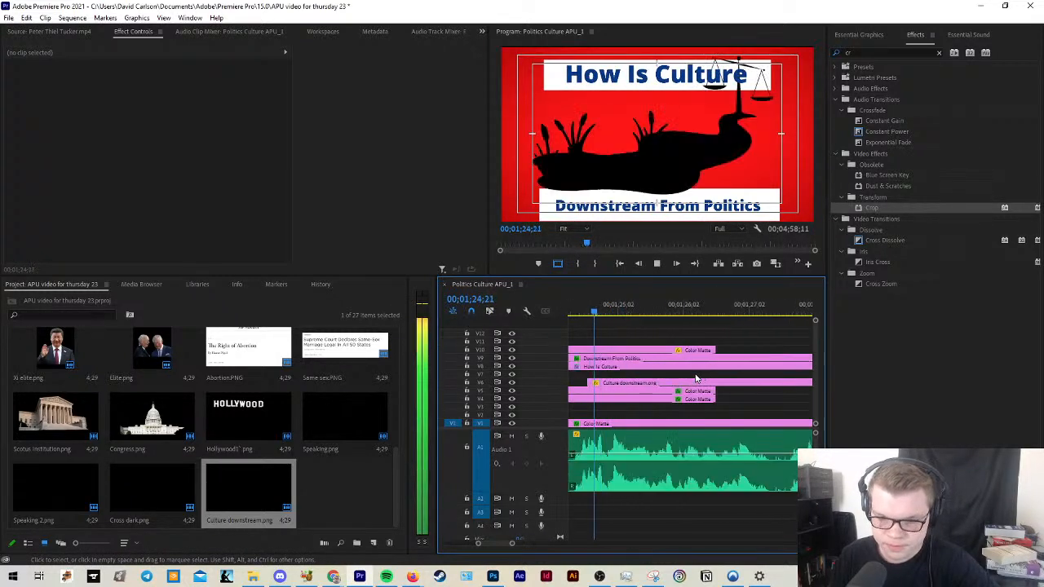
key(space)
Step: Move the white strips to V6 and V7, and place the silhouette clip on V5 from the titles' start to about 00;01;29
scroll(669, 384, down, 1)
click(625, 391)
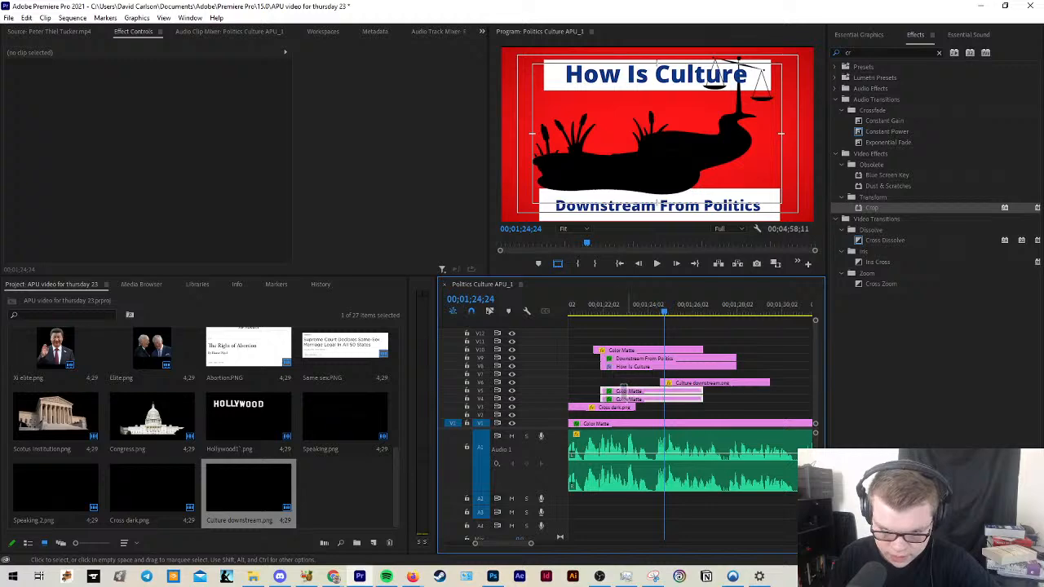
drag(630, 379, 630, 381)
drag(725, 383, 629, 395)
click(725, 149)
drag(716, 391, 763, 381)
Step: Shrink the silhouette to a scale of about 93.5% and centre it between the two white strips
click(745, 314)
click(752, 126)
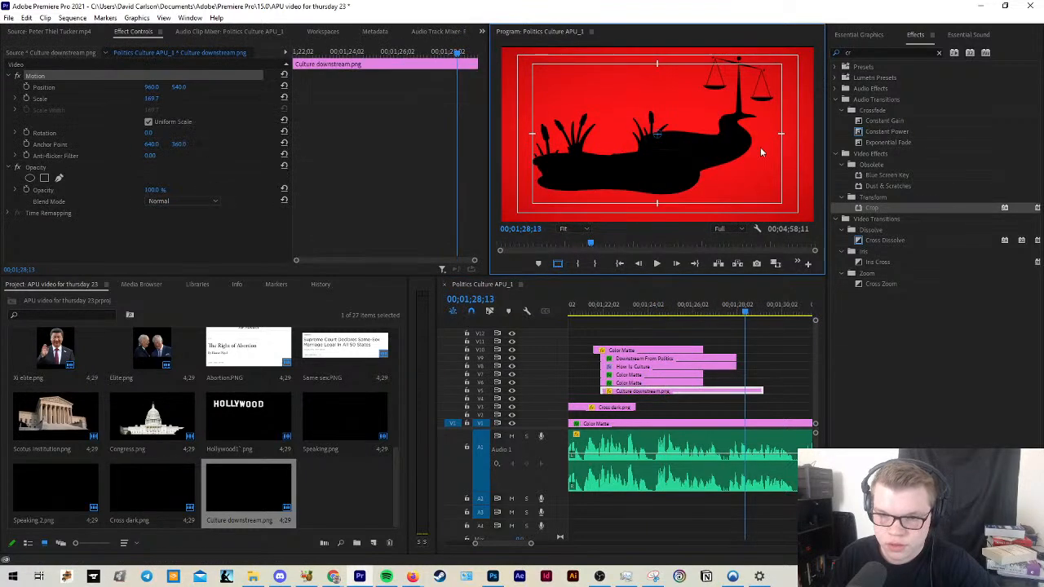
drag(728, 70, 727, 124)
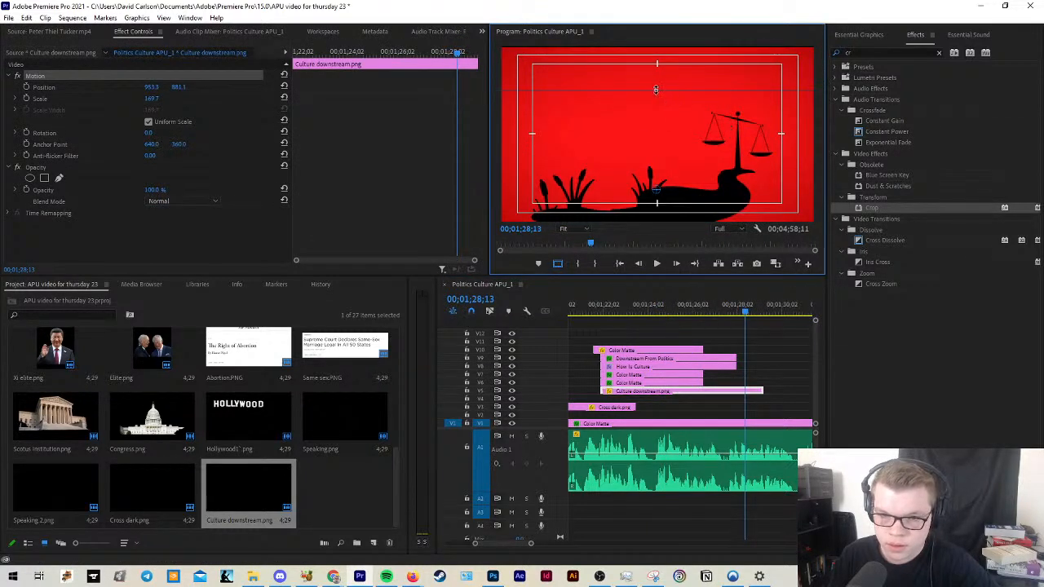
drag(656, 89, 657, 135)
drag(658, 191, 702, 121)
click(615, 309)
Step: Play the segment from before the transition in the maximized program monitor to check the title layout
click(870, 37)
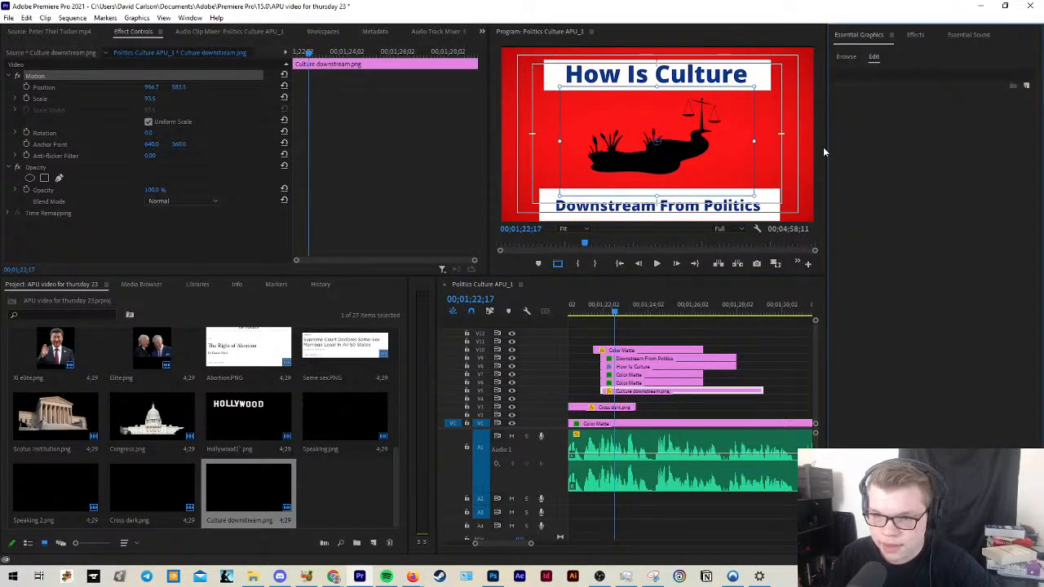
click(743, 362)
drag(616, 312, 577, 308)
click(664, 154)
key(grave)
key(space)
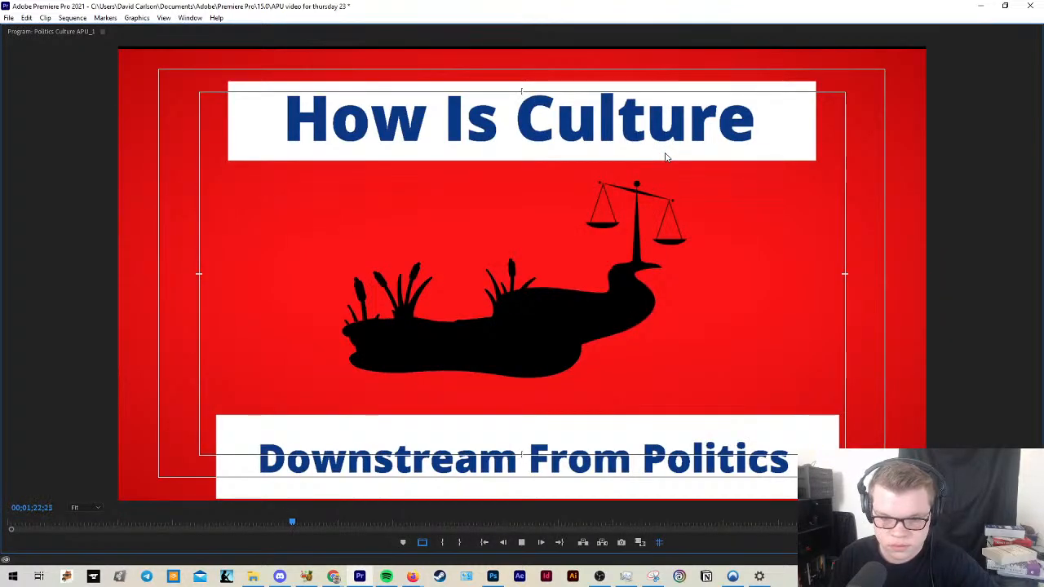
key(grave)
key(space)
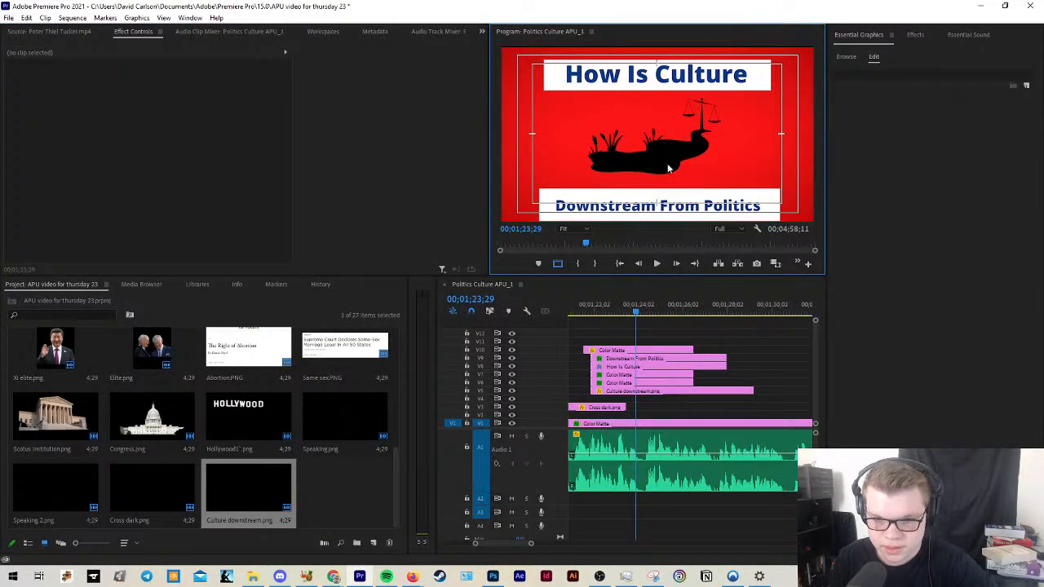
Step: Extend the ends of both white strip clips on V6 and V7 past 00;01;29;04
click(716, 225)
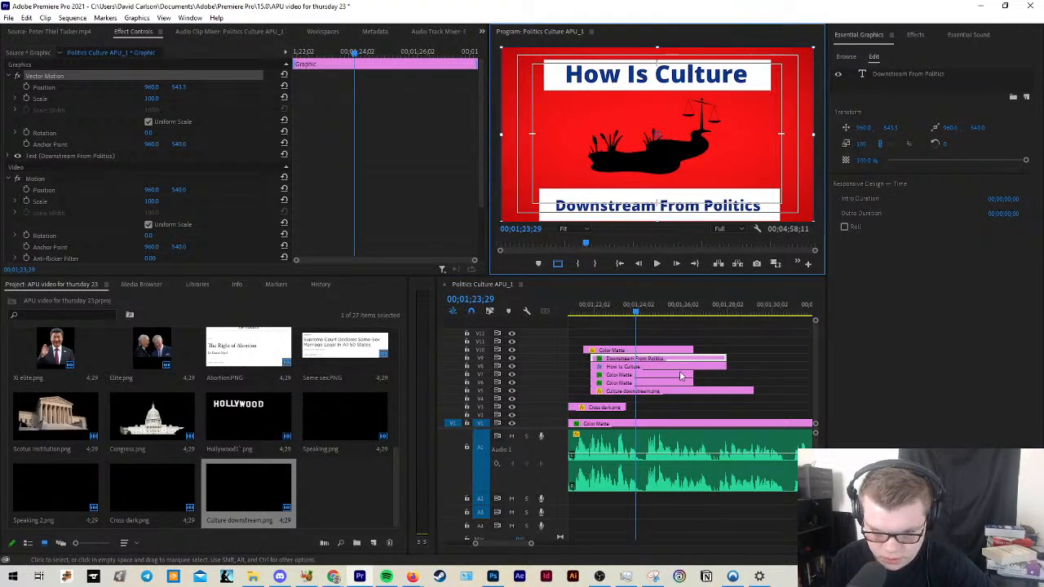
drag(718, 375, 759, 374)
click(752, 307)
click(795, 348)
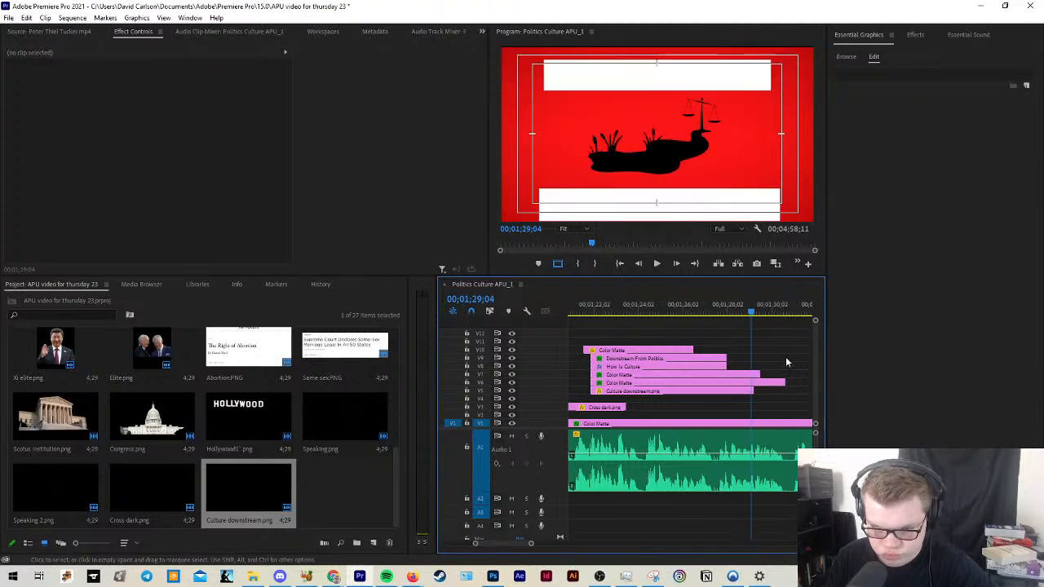
Step: Crop the lower white strip to Top 1% and Bottom 80%, and nudge it down behind "Downstream From Politics"
click(745, 193)
scroll(272, 143, down, 3)
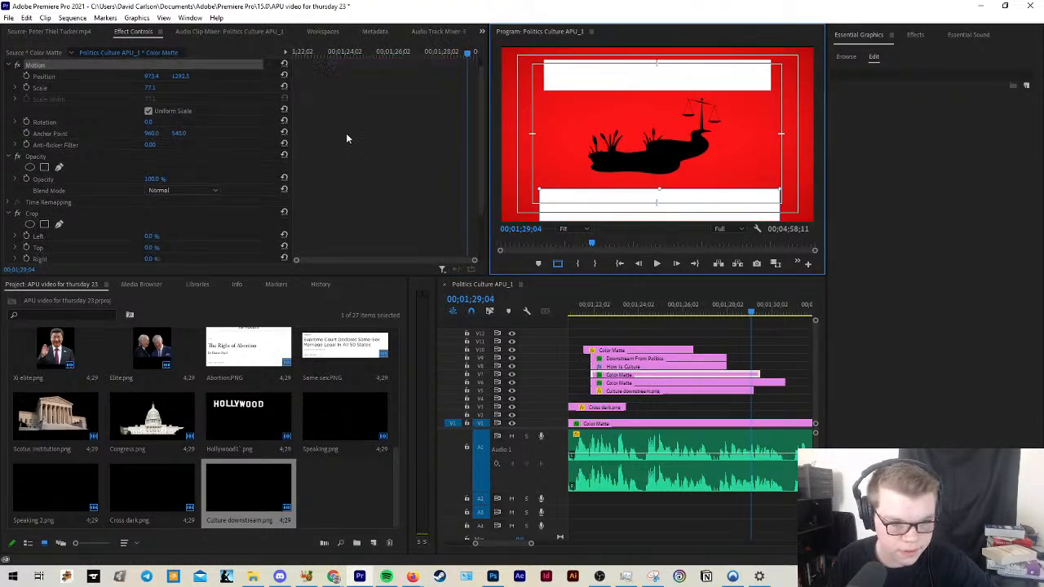
drag(155, 239, 152, 215)
click(666, 308)
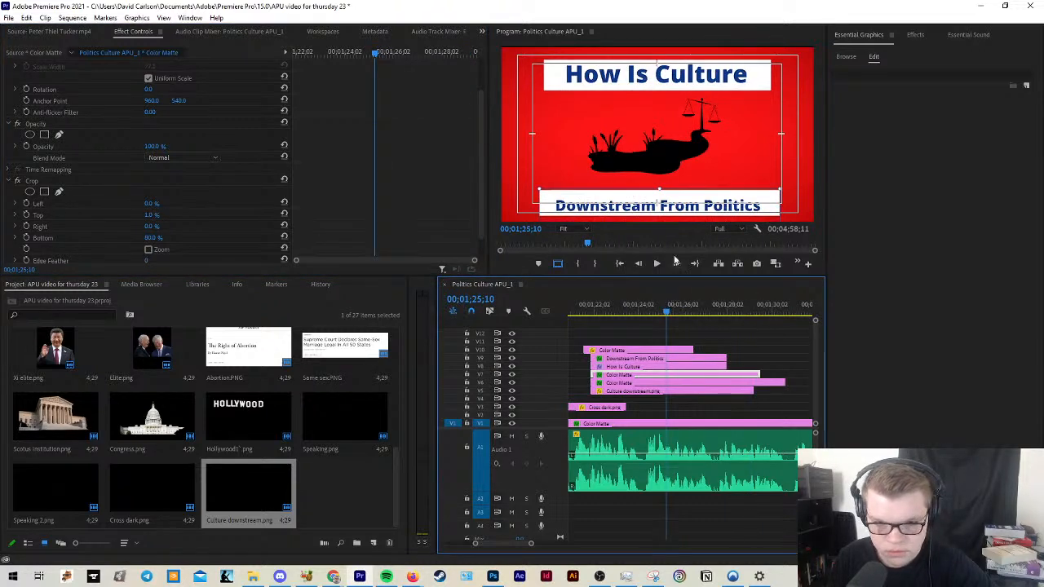
click(676, 200)
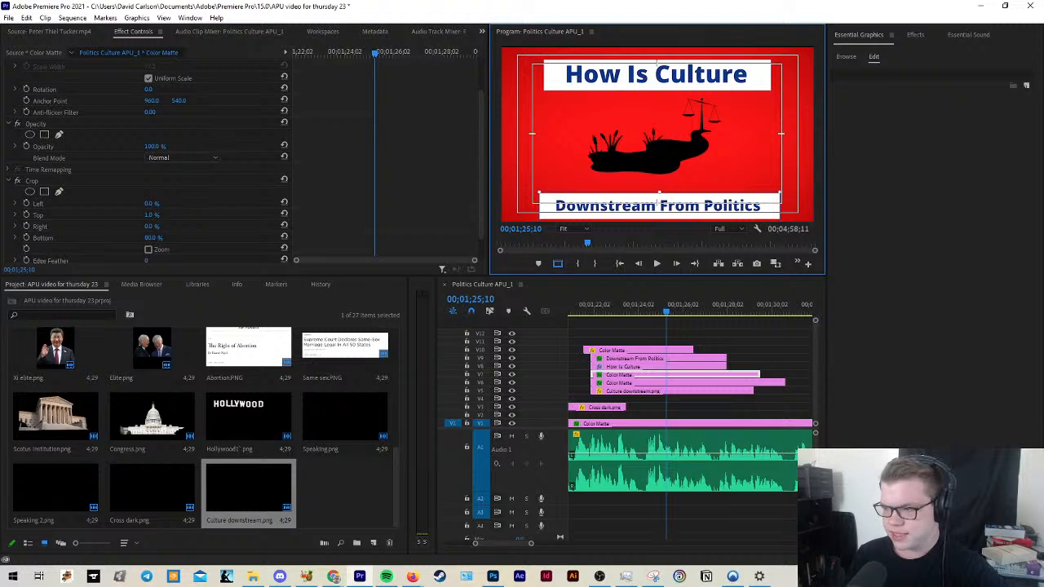
Step: Replay the segment from about 00;01;21;05 to check the adjusted lower strip with the title and silhouette
click(575, 311)
drag(575, 312, 576, 313)
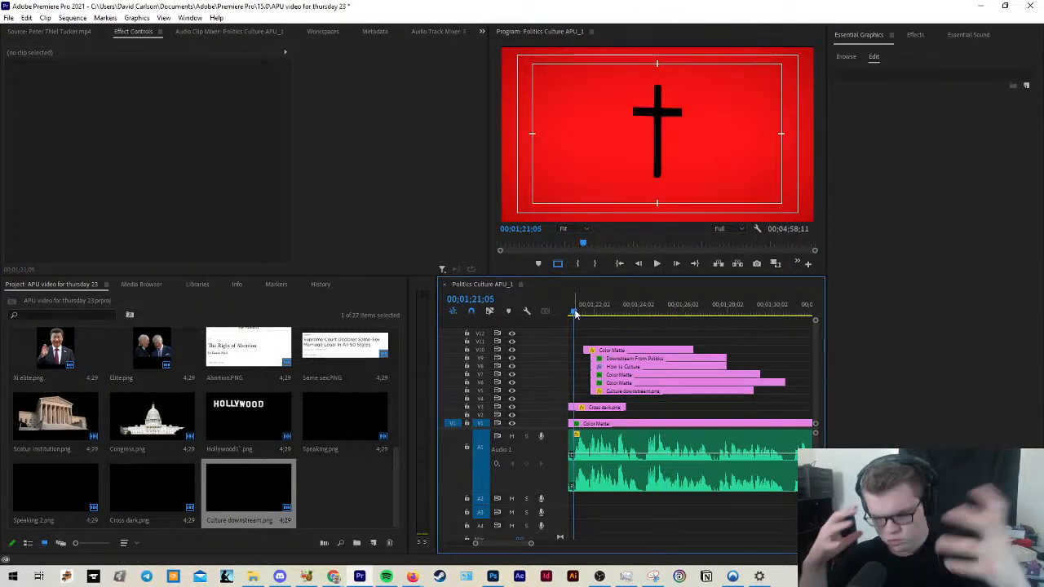
key(space)
scroll(713, 403, up, 3)
scroll(702, 396, down, 8)
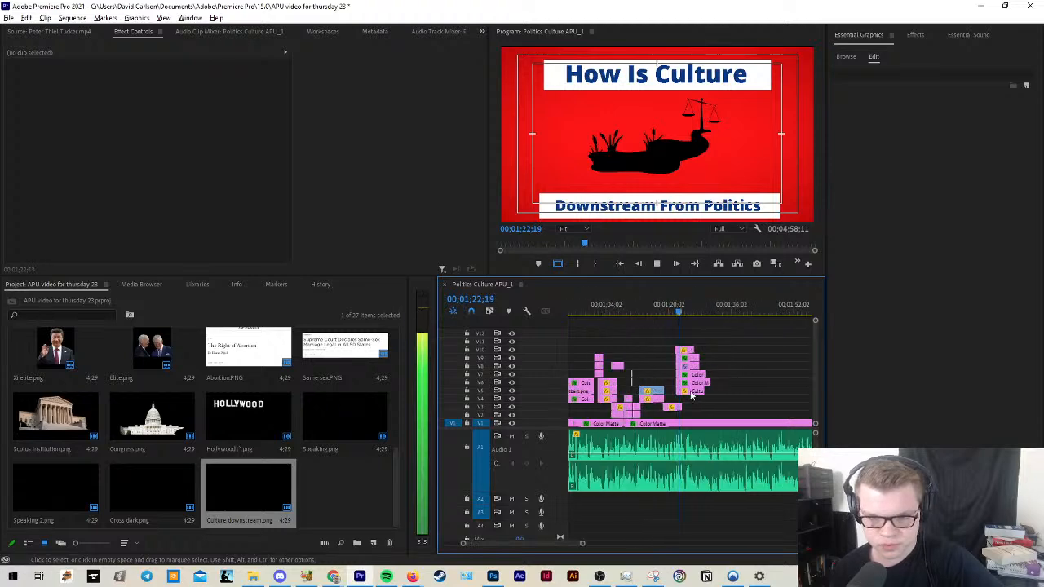
scroll(696, 392, up, 4)
click(681, 164)
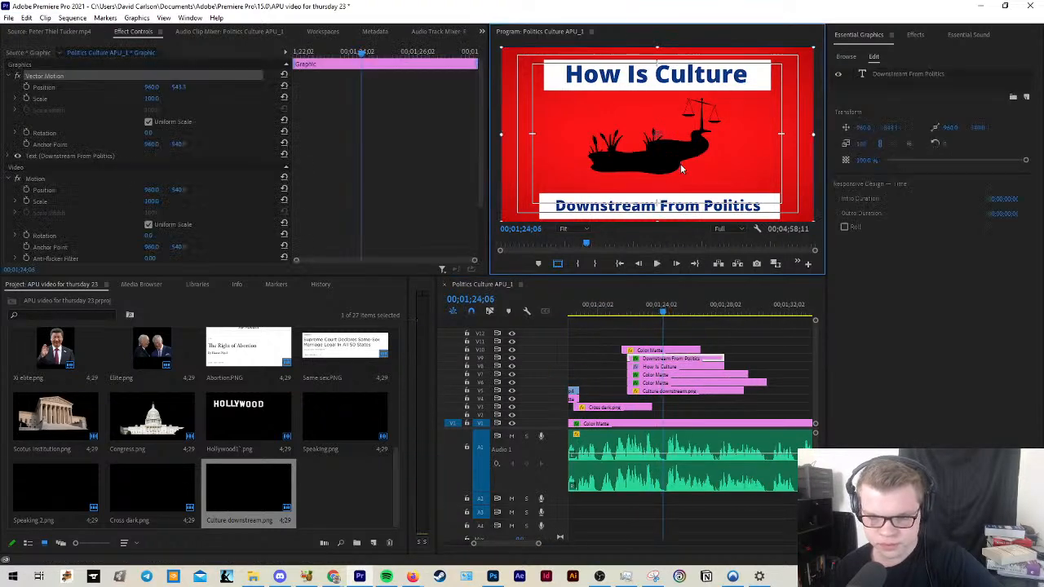
drag(690, 162, 690, 156)
click(749, 371)
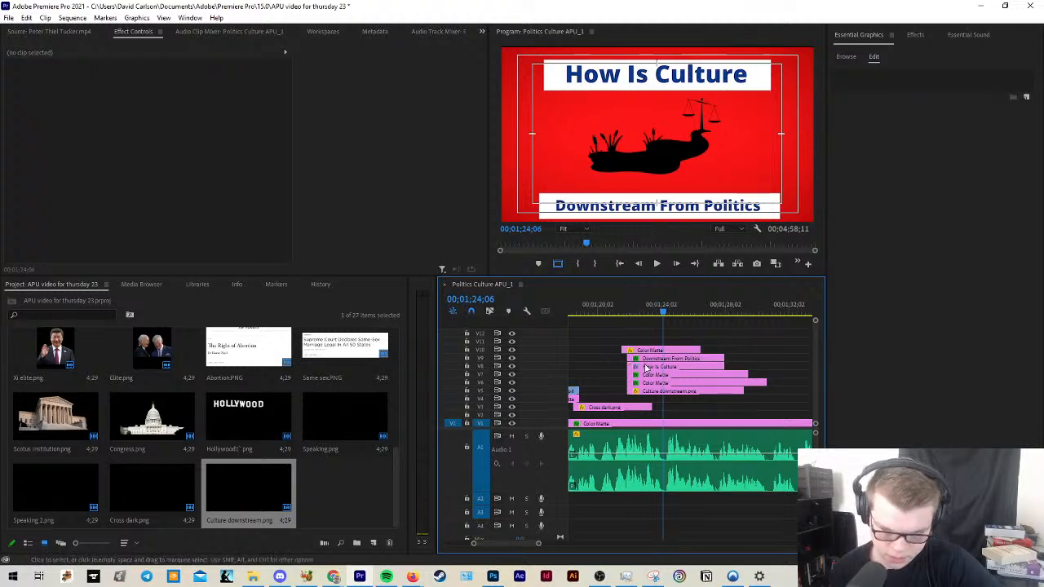
drag(629, 358, 581, 358)
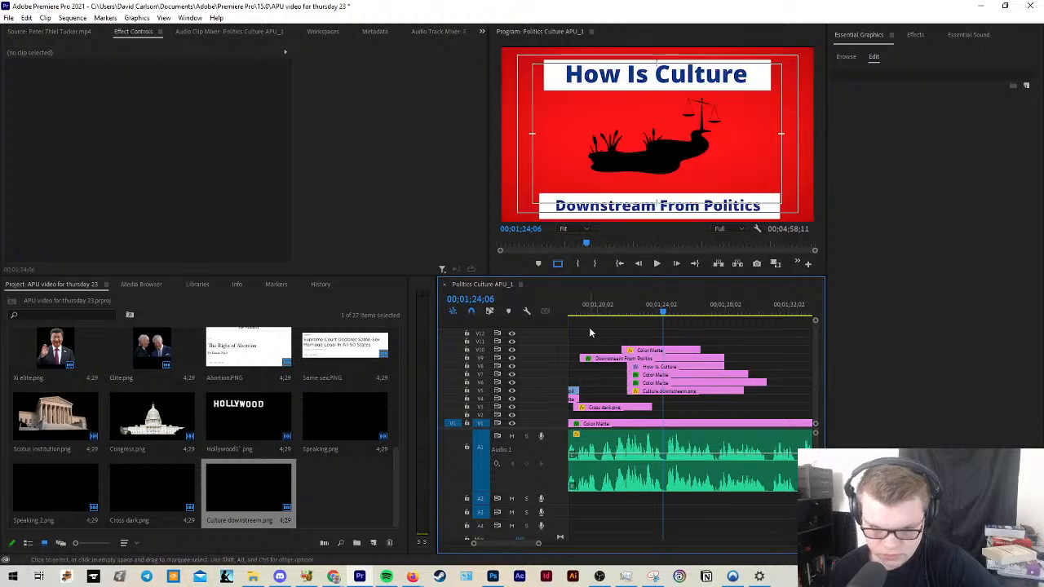
click(615, 310)
click(650, 137)
drag(616, 311, 702, 313)
key(ctrl+z)
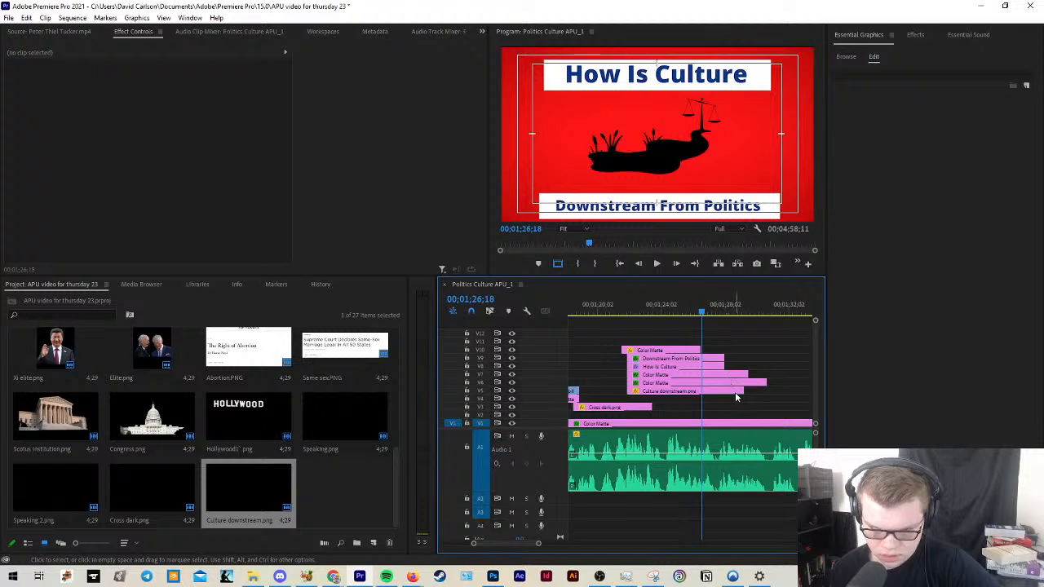
Step: Extend the silhouette clip's end to about 00;01;32, then scale the silhouette to 74% and position it at about 937, 553
drag(737, 394, 790, 393)
click(776, 305)
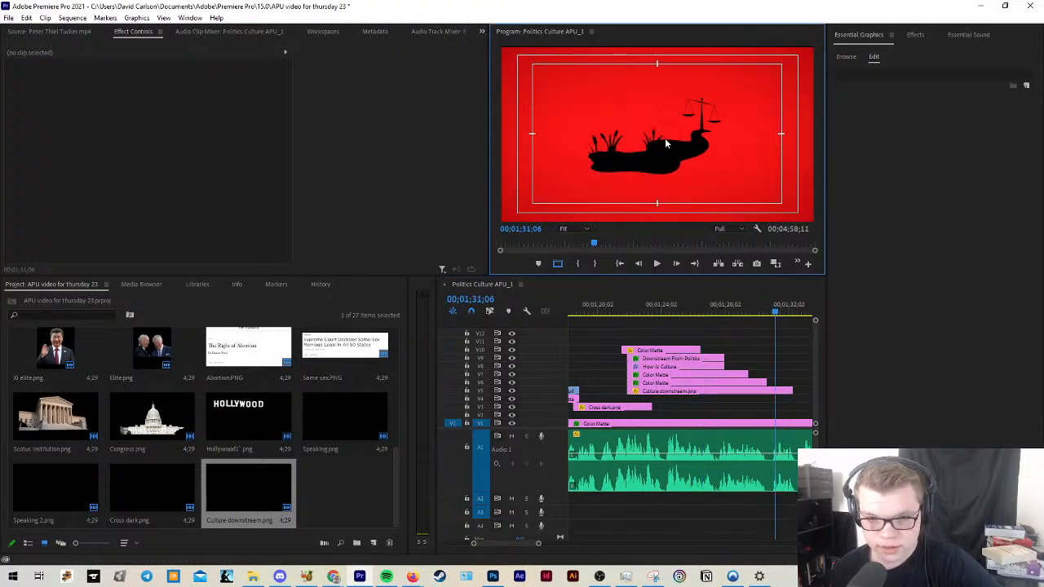
drag(666, 143, 673, 106)
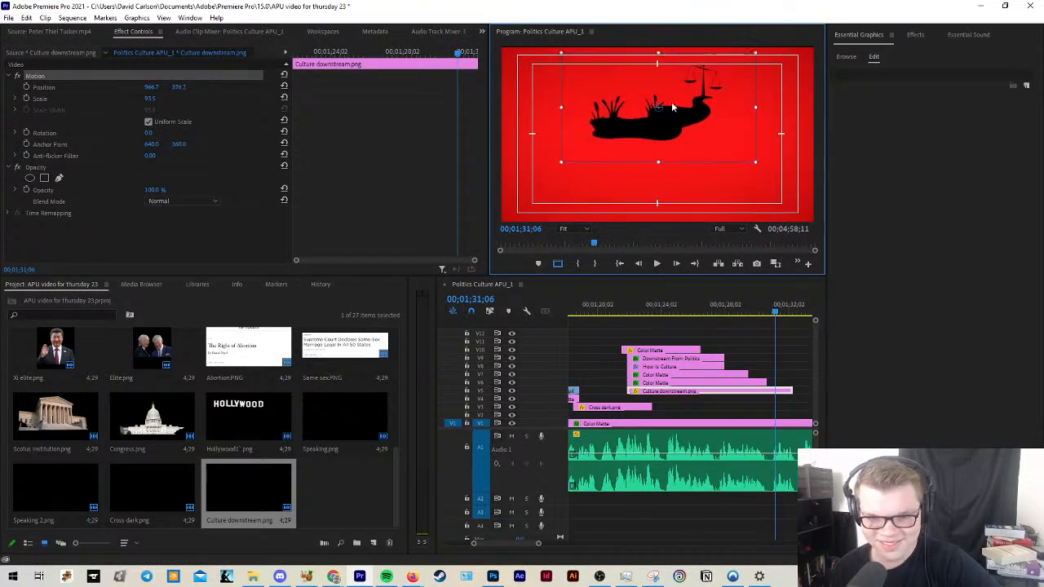
drag(665, 53, 661, 65)
mouse_move(673, 119)
mouse_down()
mouse_move(670, 64)
mouse_move(671, 137)
mouse_up()
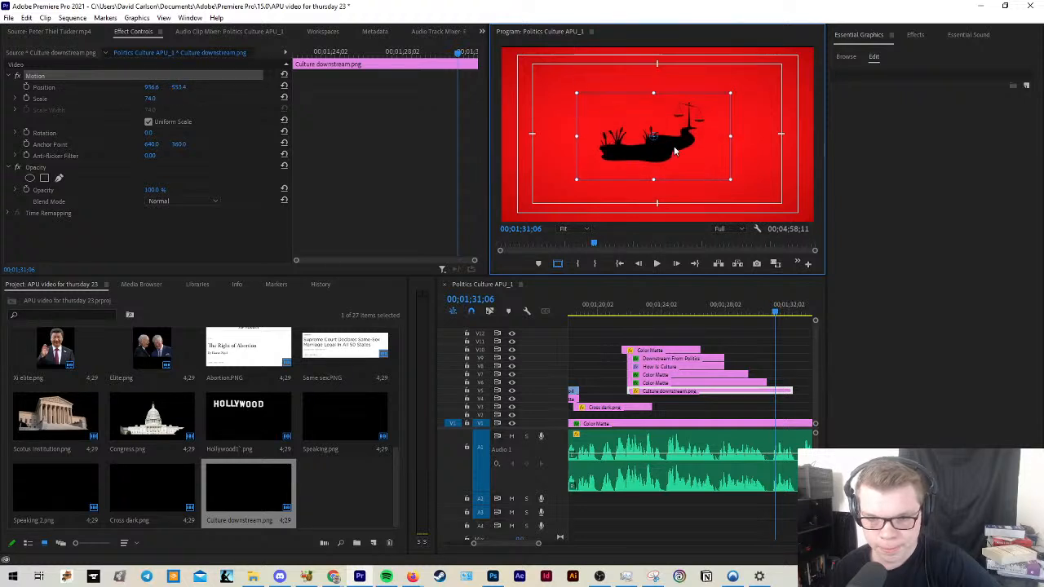
Step: Play the segment from just before the white transition to check the resized silhouette between the titles
click(612, 312)
key(space)
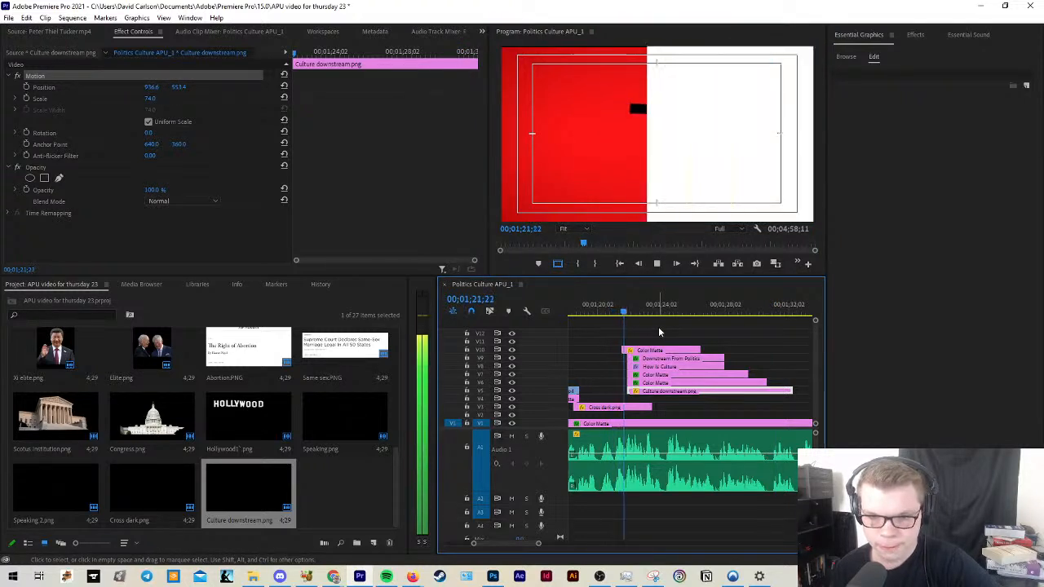
scroll(660, 332, down, 3)
key(alt+space)
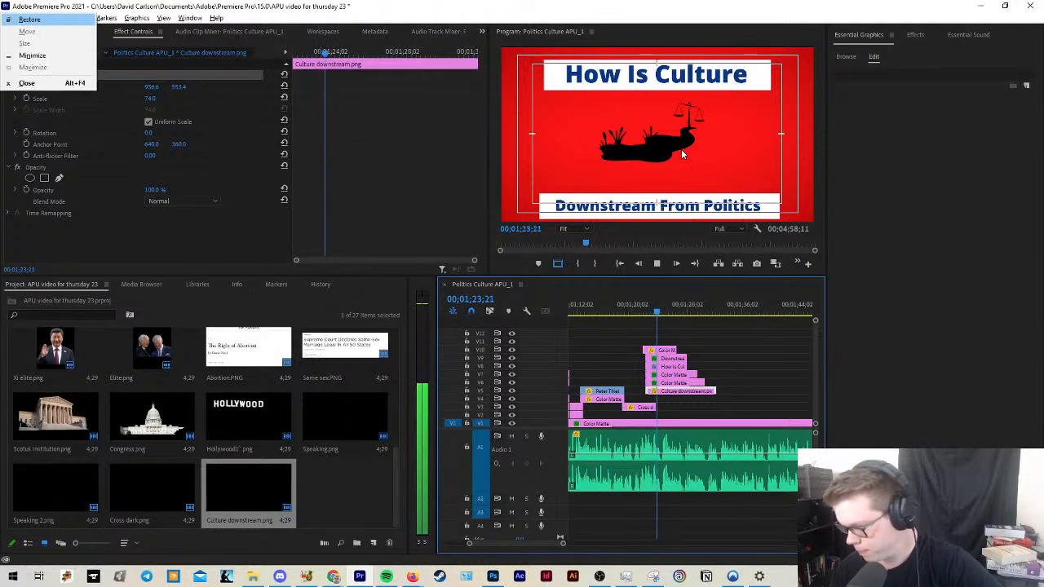
key(Escape)
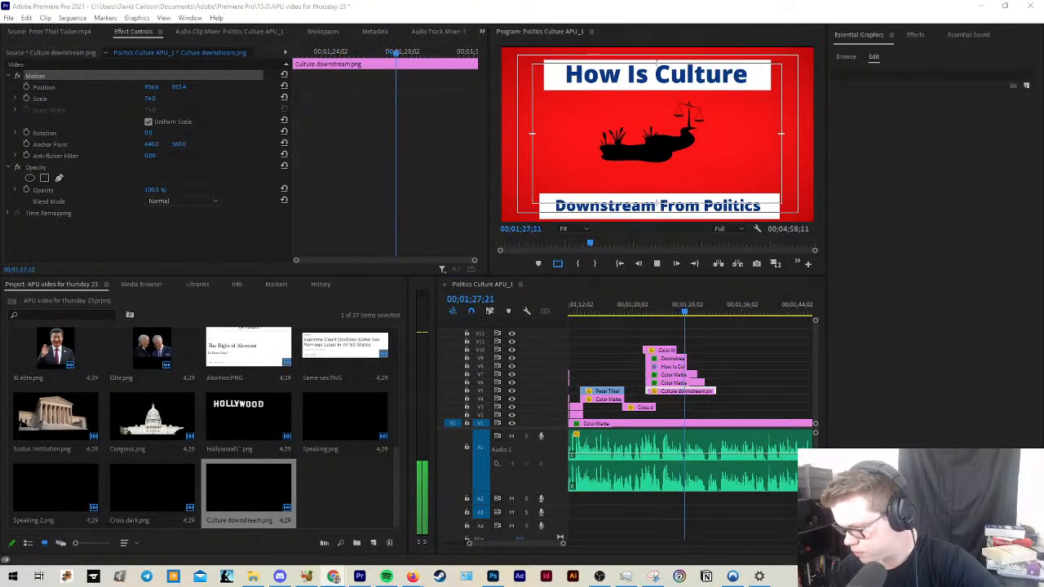
Step: Enlarge the silhouette to about 85% scale and reposition it between the titles at about 967, 617
click(633, 425)
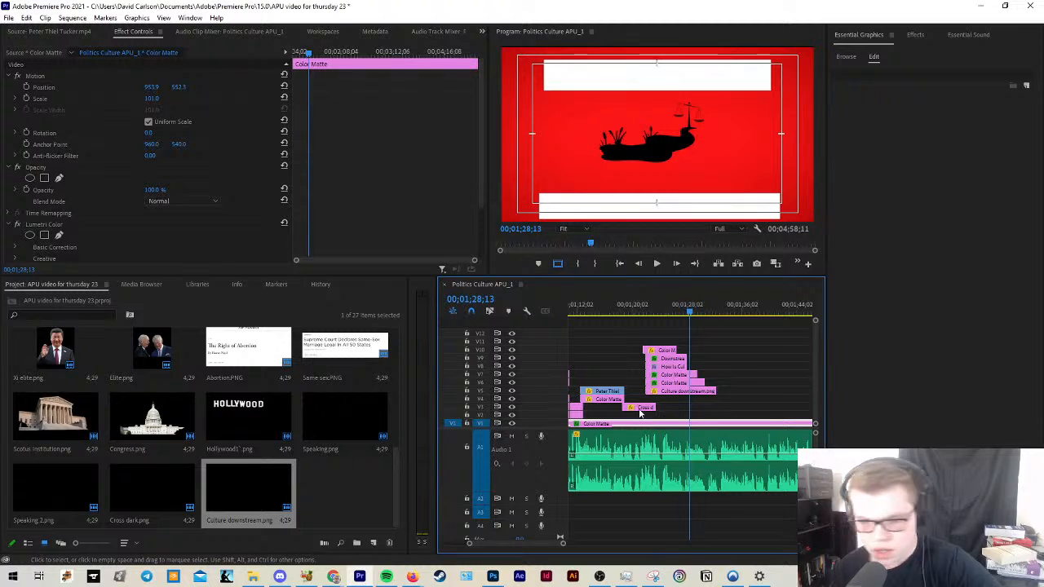
scroll(693, 344, up, 2)
click(677, 148)
click(730, 333)
click(719, 311)
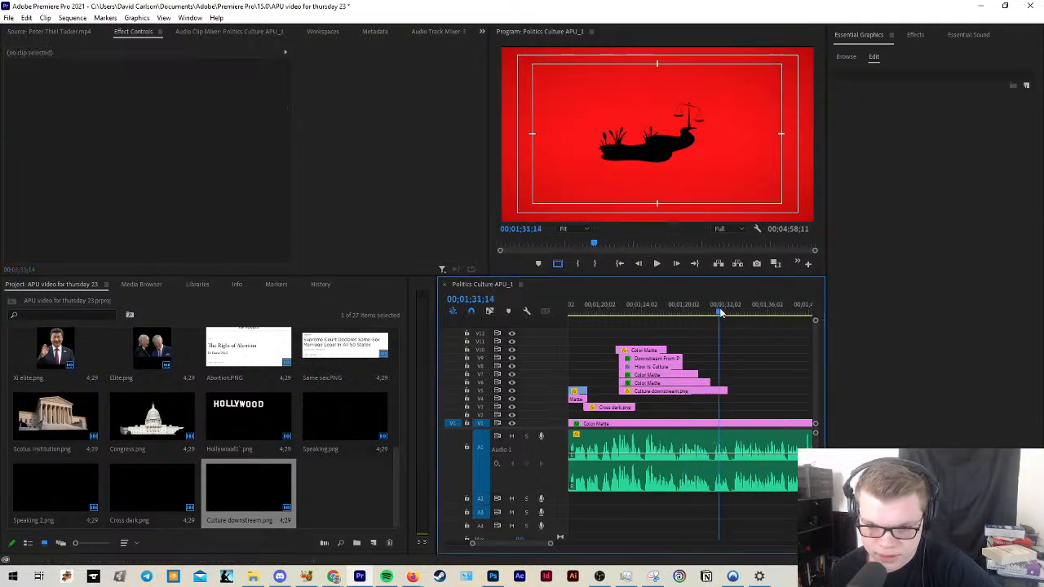
click(674, 150)
drag(654, 93, 654, 87)
drag(675, 309, 659, 310)
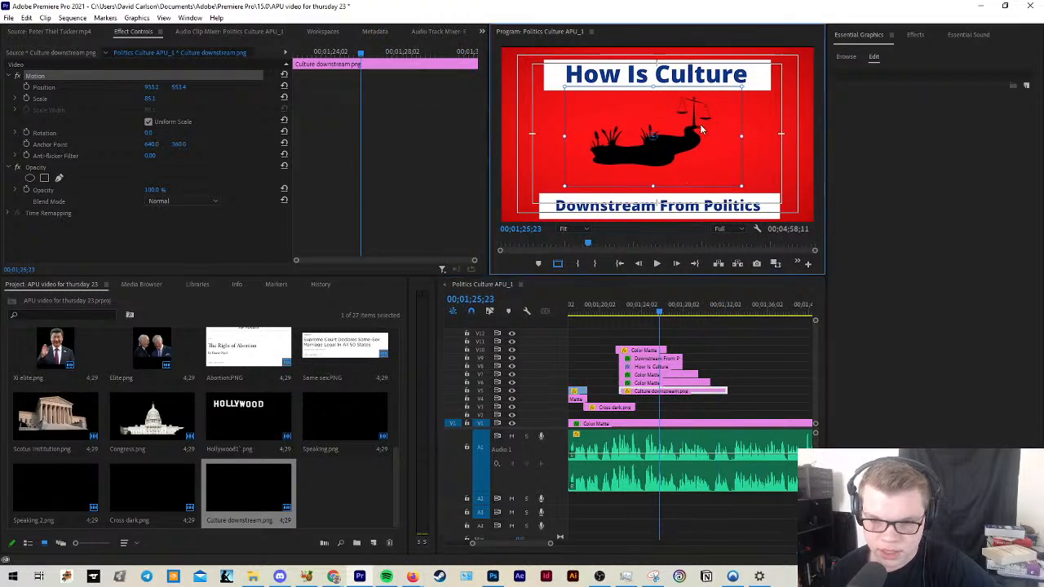
drag(698, 129, 695, 153)
click(643, 329)
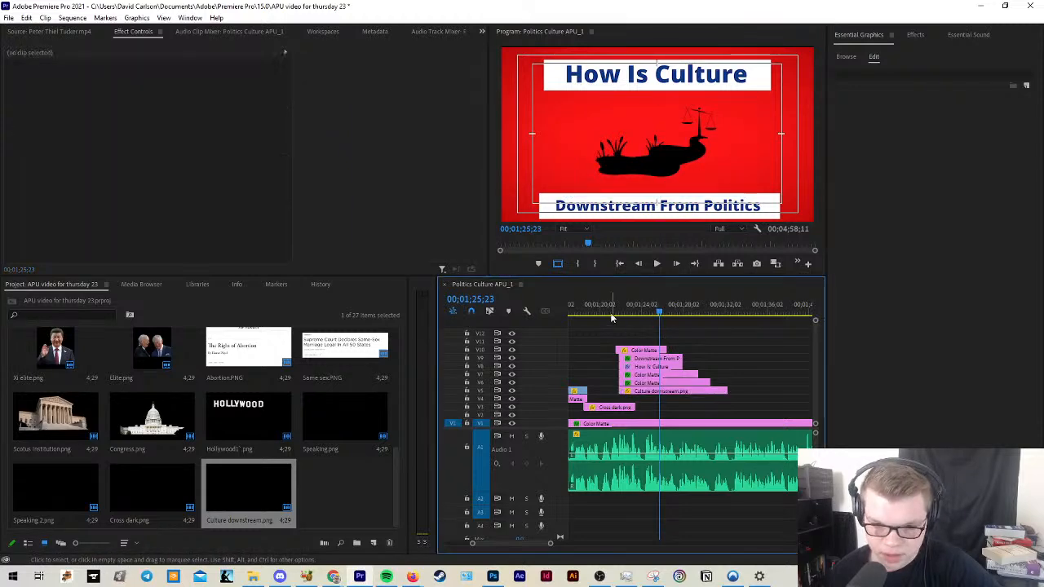
Step: Play the segment from just before the white transition to check the enlarged silhouette with the titles
key(space)
scroll(652, 346, up, 3)
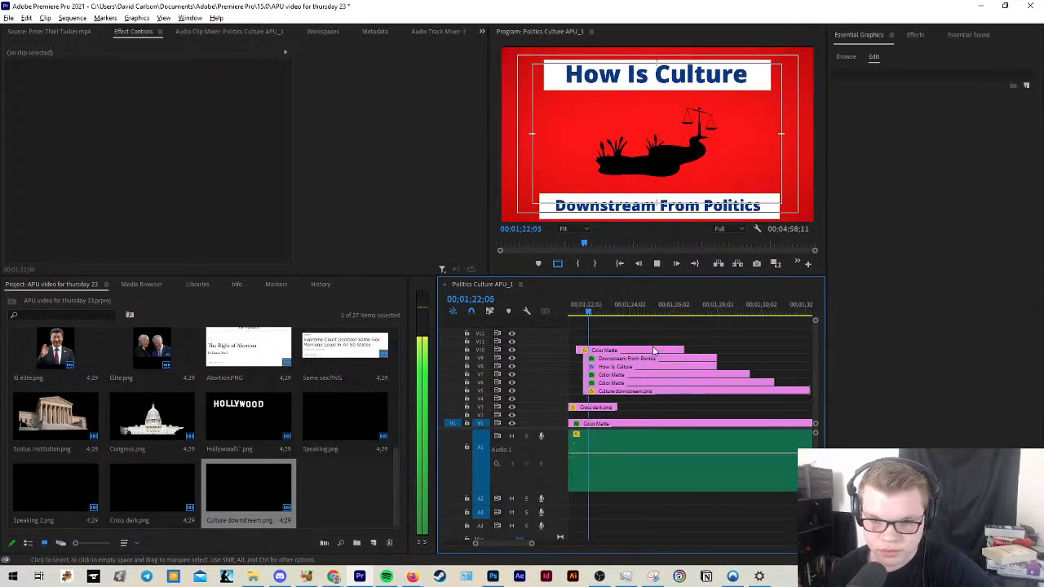
scroll(651, 351, up, 3)
scroll(650, 357, down, 4)
key(space)
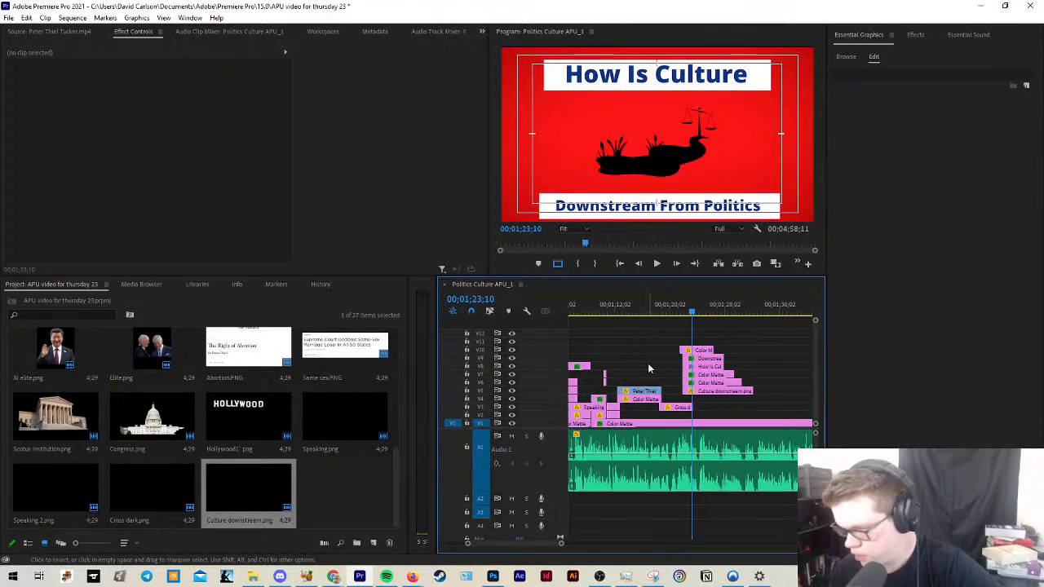
key(space)
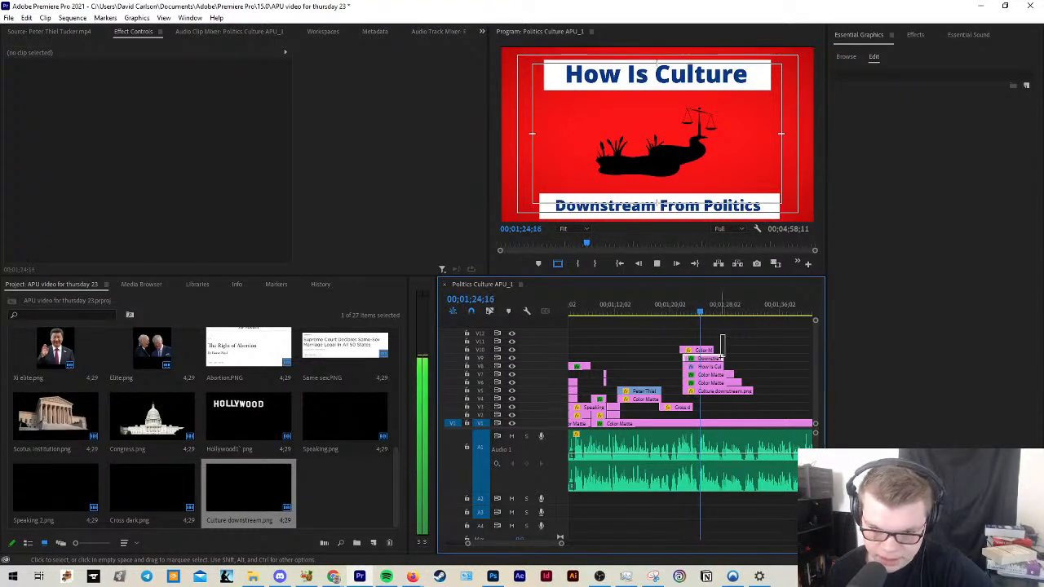
Step: Trim the silhouette and white strip clips and extend the white transition matte to end with the titles at about 00;01;28
drag(750, 348, 732, 356)
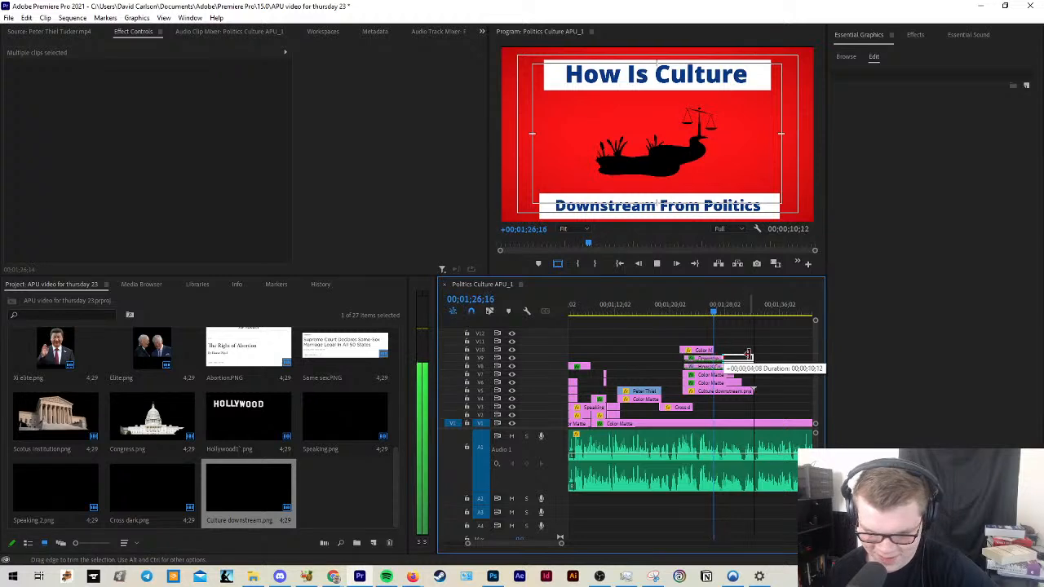
click(777, 353)
key(space)
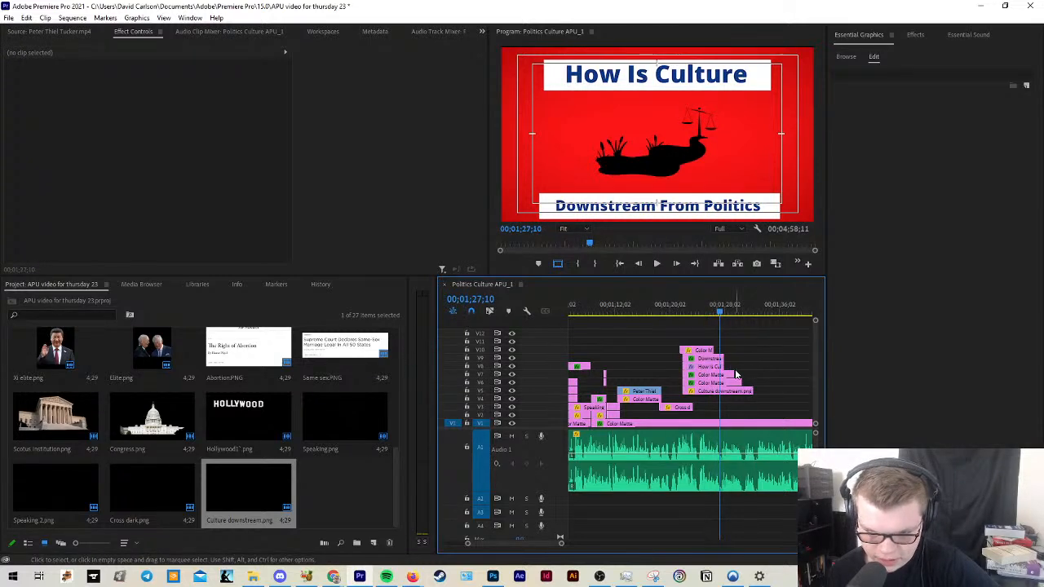
mouse_move(738, 381)
mouse_down()
mouse_move(724, 382)
mouse_move(744, 390)
mouse_move(724, 390)
mouse_up()
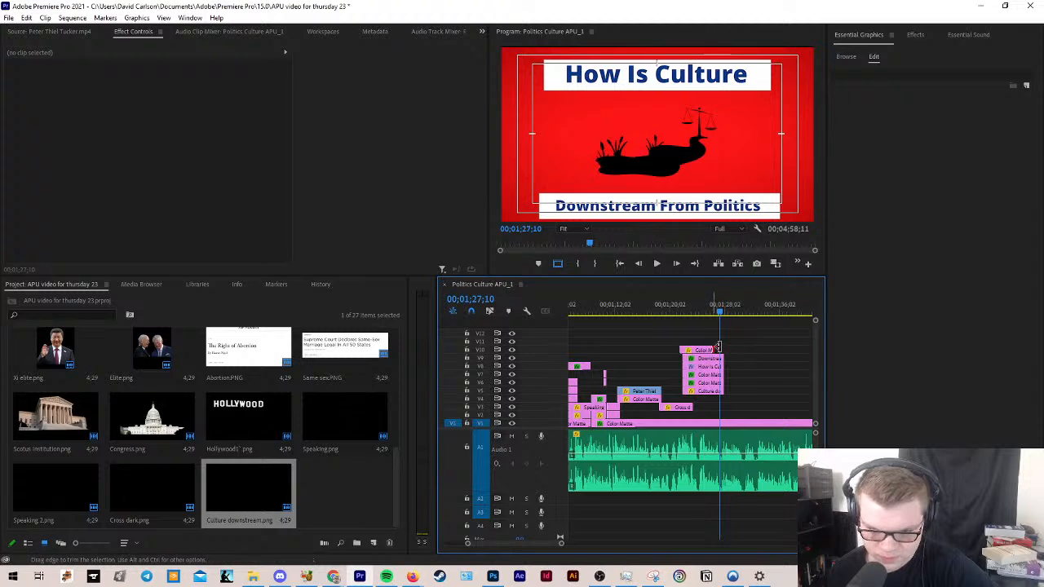
Step: Replay the segment from about 00;01;21;05 to check the white transition and the title layers with their matching ends
click(676, 305)
key(space)
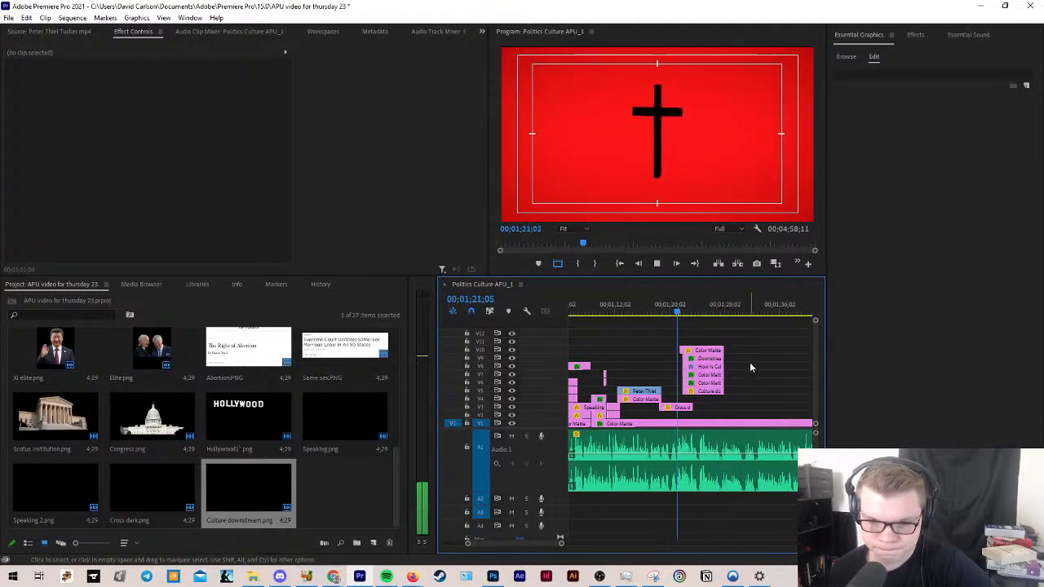
scroll(750, 363, up, 3)
key(space)
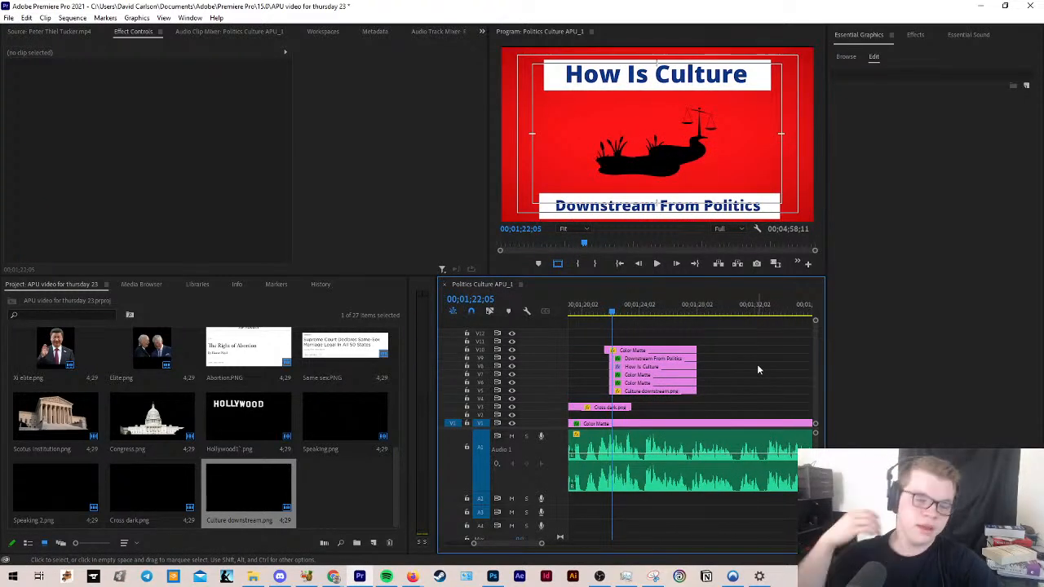
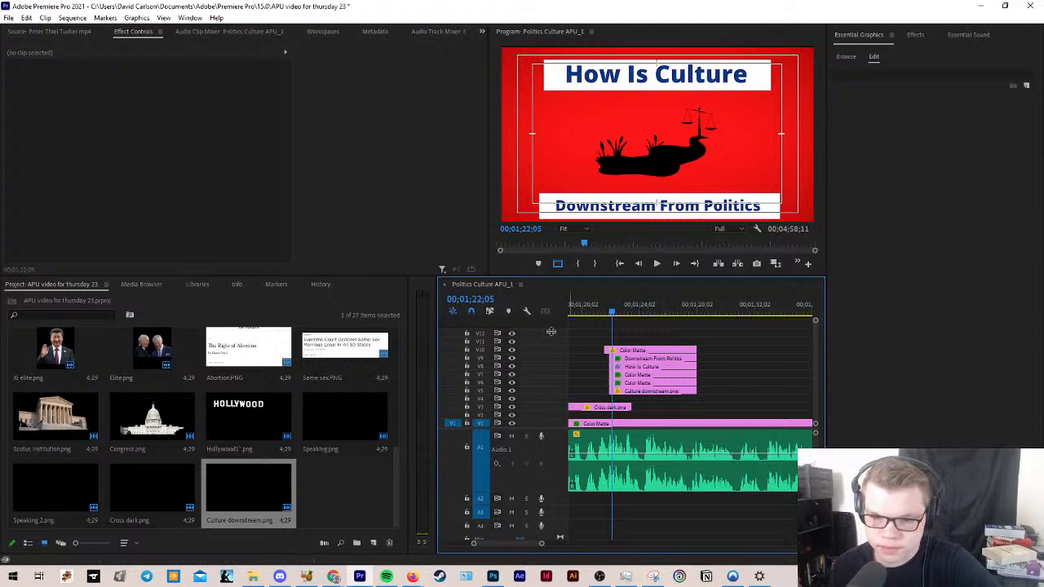
click(599, 307)
key(space)
scroll(615, 372, up, 5)
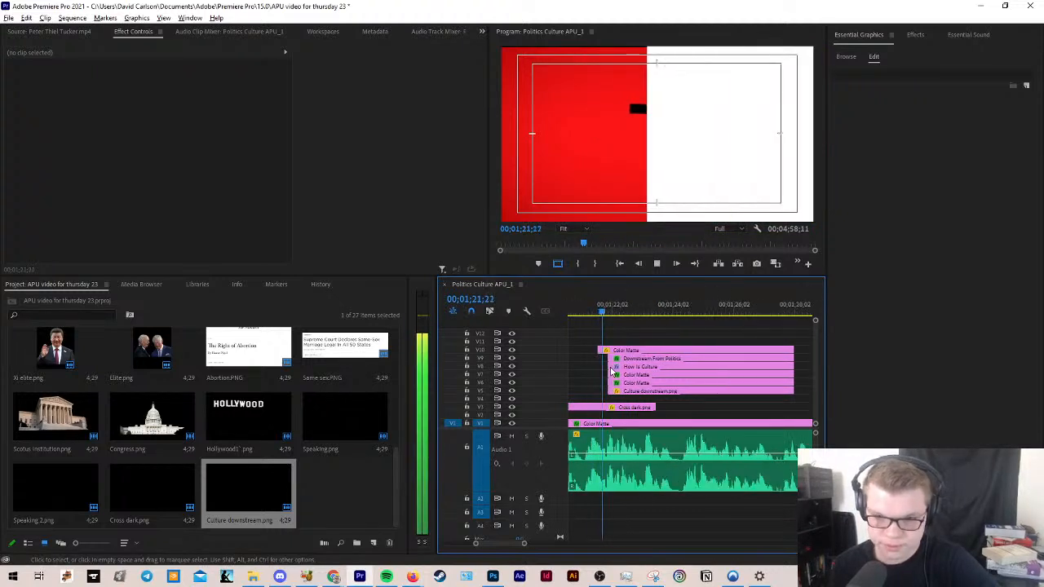
scroll(615, 383, down, 3)
key(space)
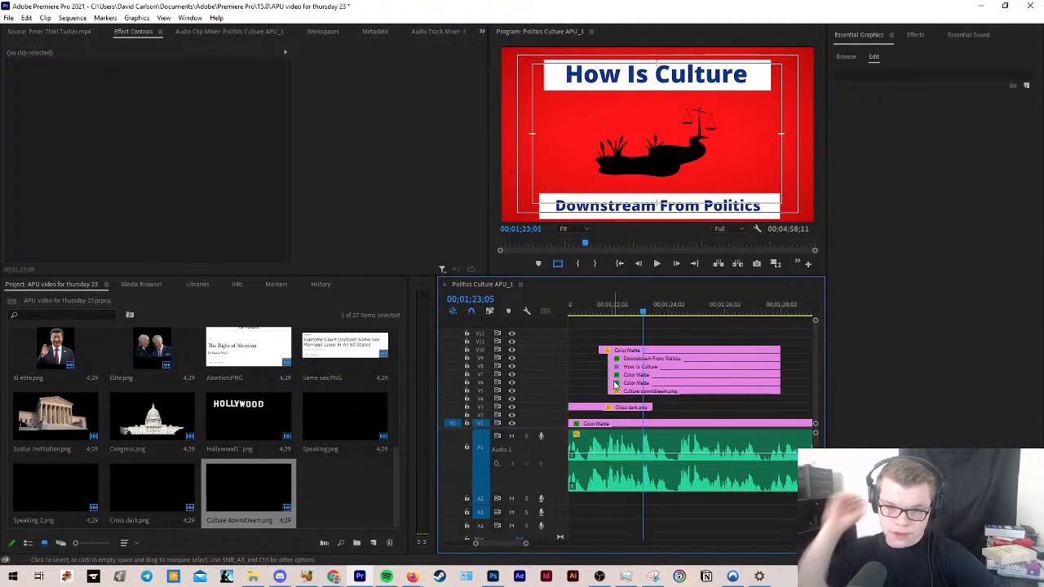
click(597, 306)
key(space)
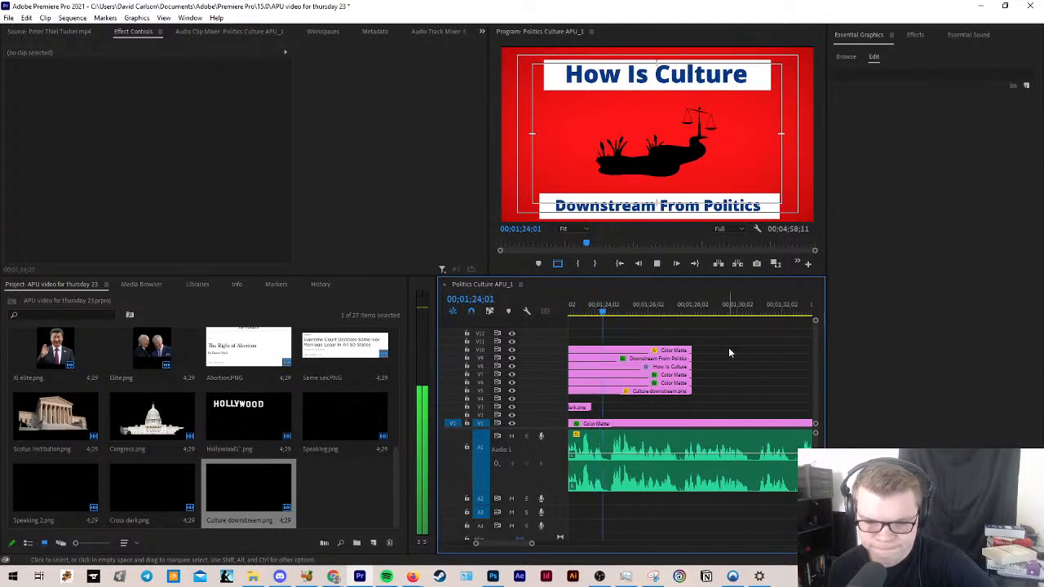
Step: Add position and scale keyframes at 00;01;25;14 on the white transition matte and both title clips
key(space)
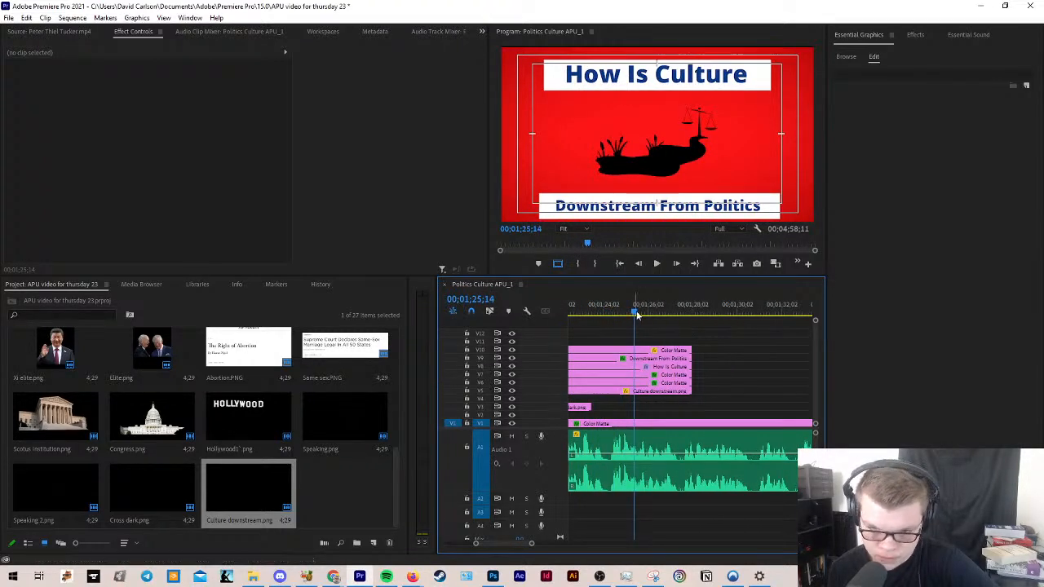
scroll(654, 362, up, 2)
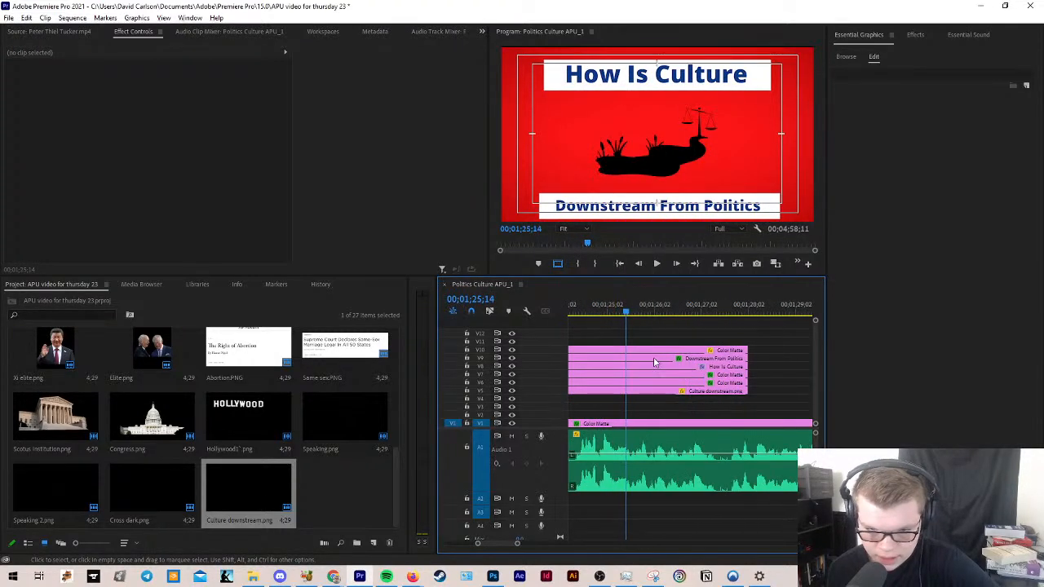
click(738, 351)
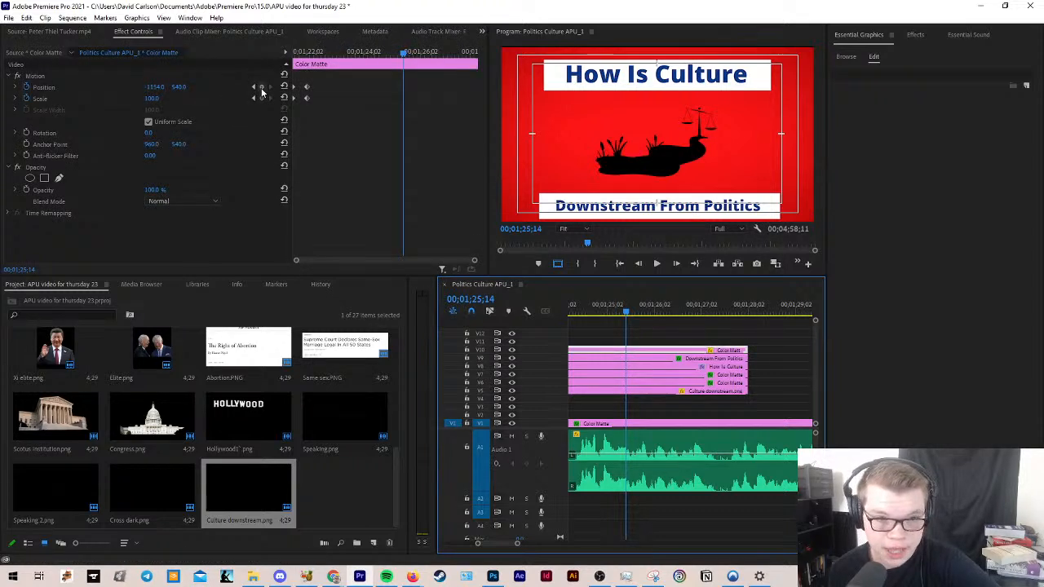
click(616, 359)
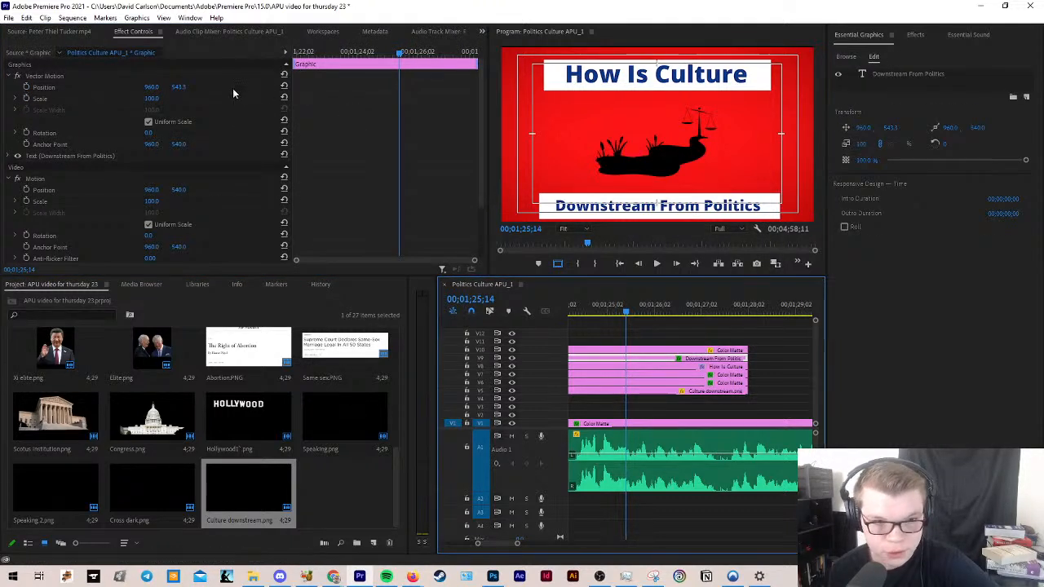
click(646, 366)
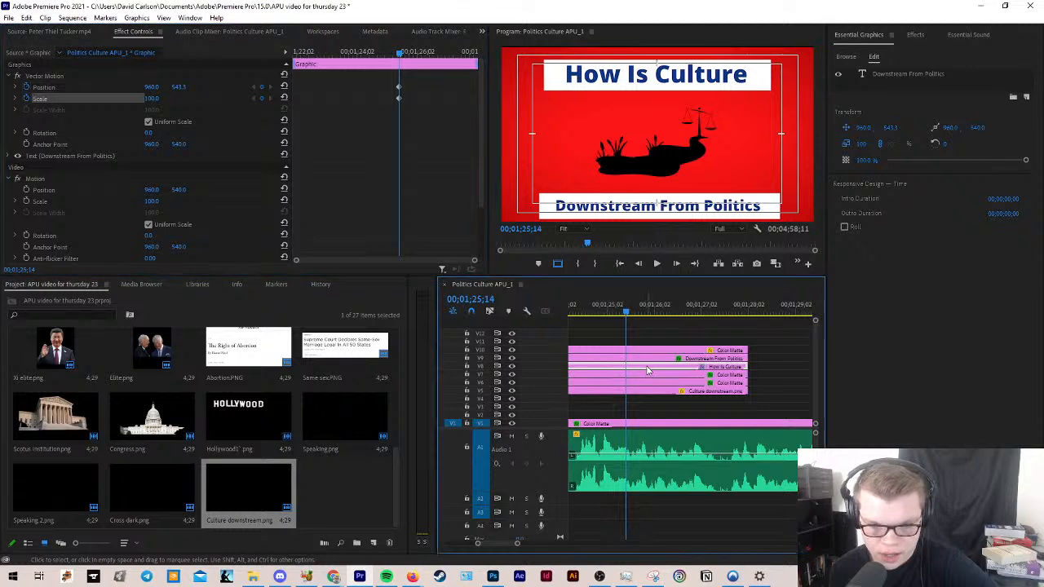
click(26, 86)
click(26, 98)
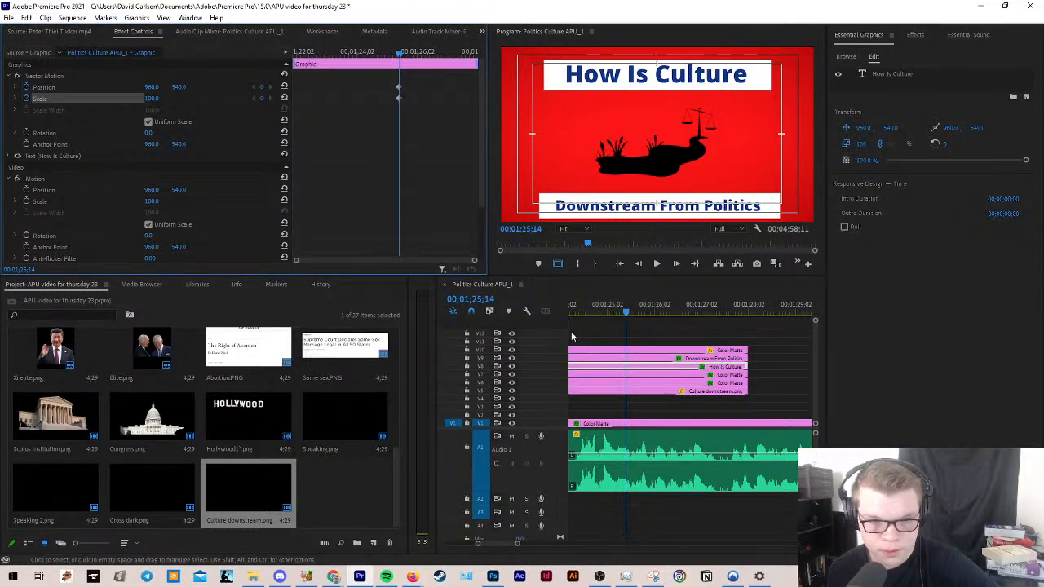
Step: Add position and scale keyframes at 00;01;25;14 on the white strips and the silhouette clip
click(634, 383)
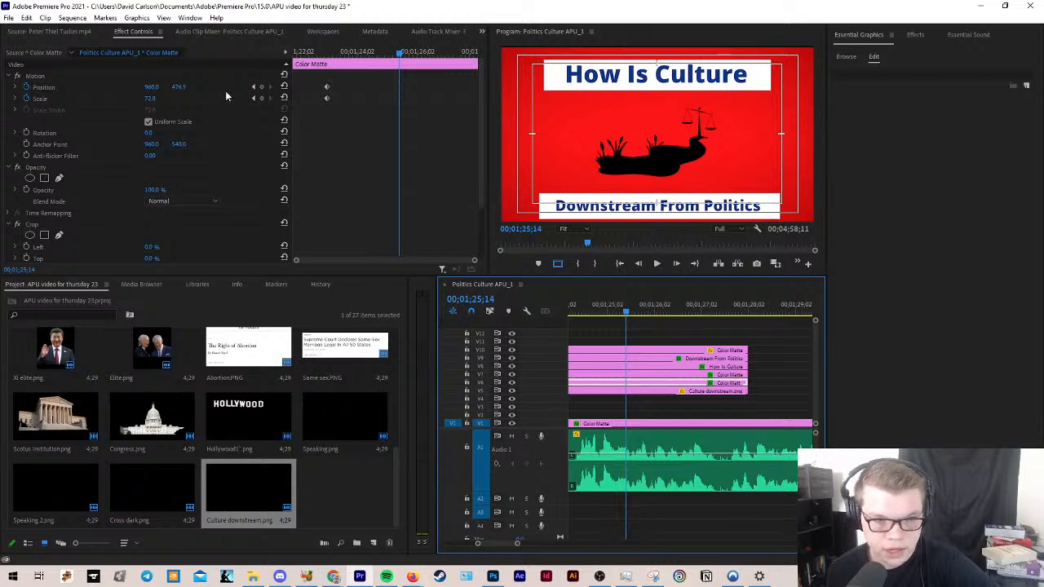
click(261, 87)
click(261, 98)
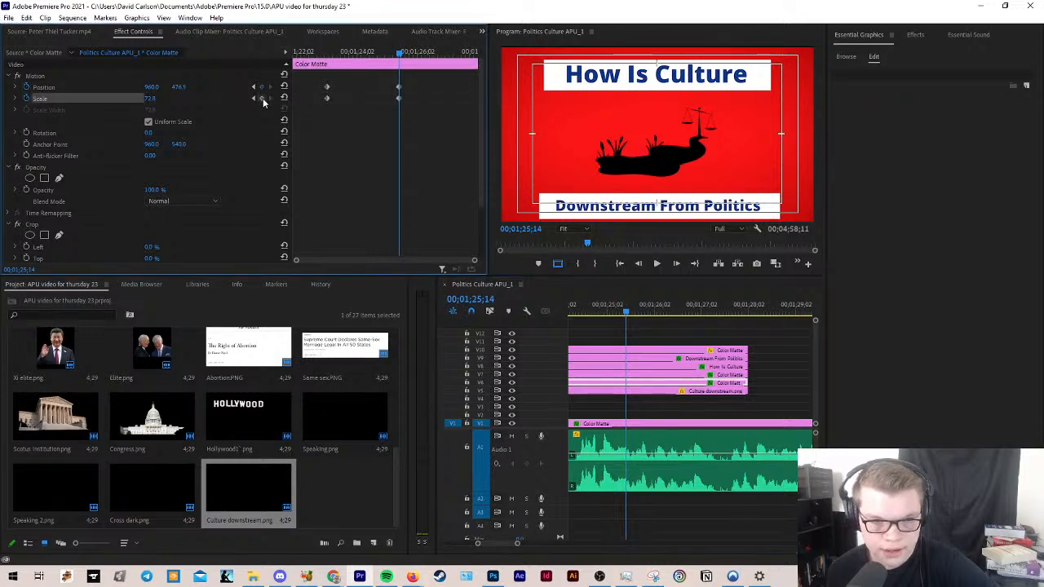
click(641, 392)
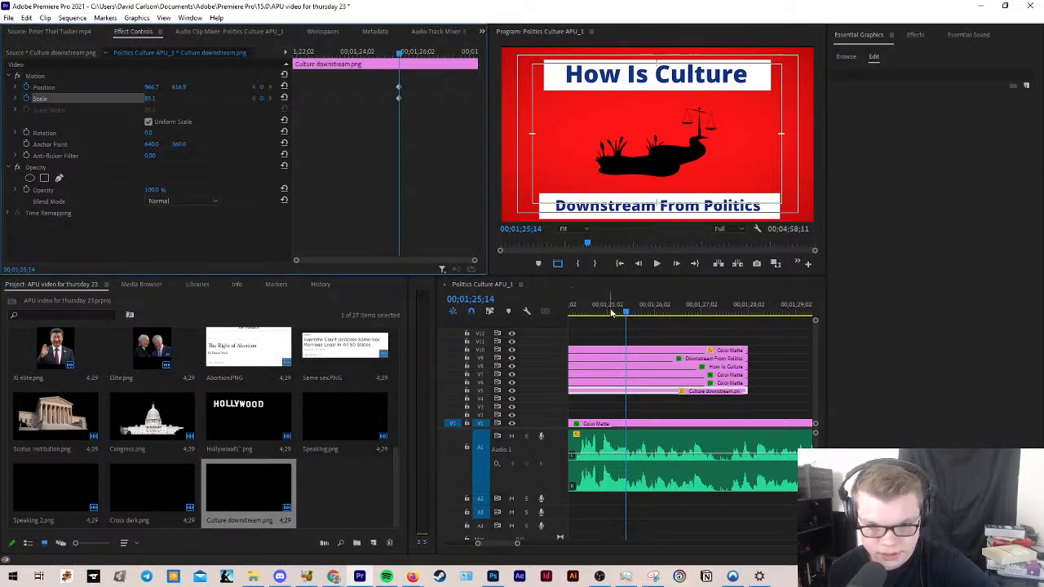
Step: At 00;01;25;20, set the scale of the silhouette and the upper white strip to 0
drag(626, 313, 635, 312)
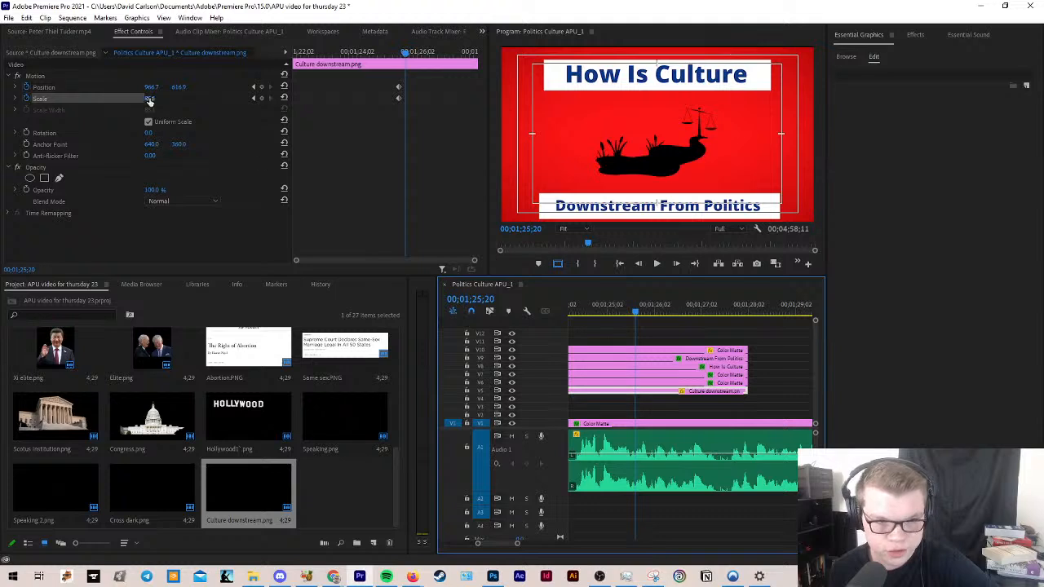
click(150, 99)
text(0)
key(Return)
click(648, 383)
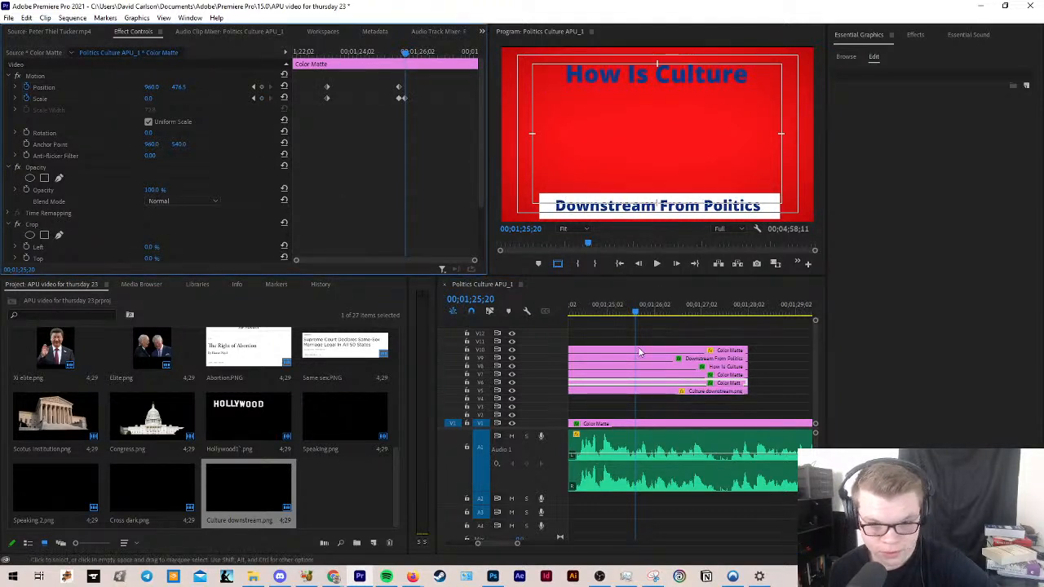
click(639, 380)
click(149, 99)
text(0)
key(Return)
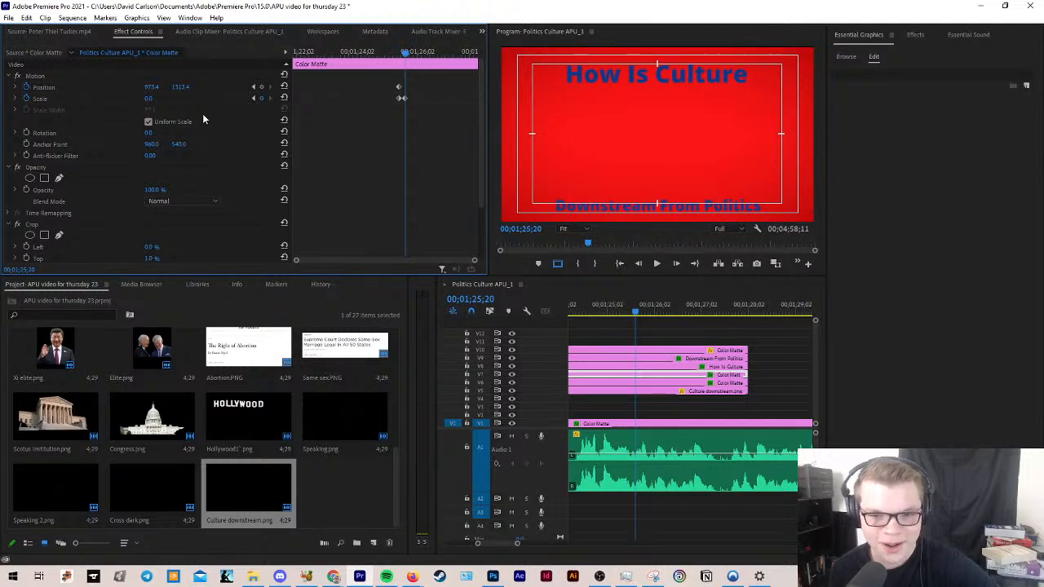
key(ctrl+z)
key(ctrl+shift+z)
key(ctrl+z)
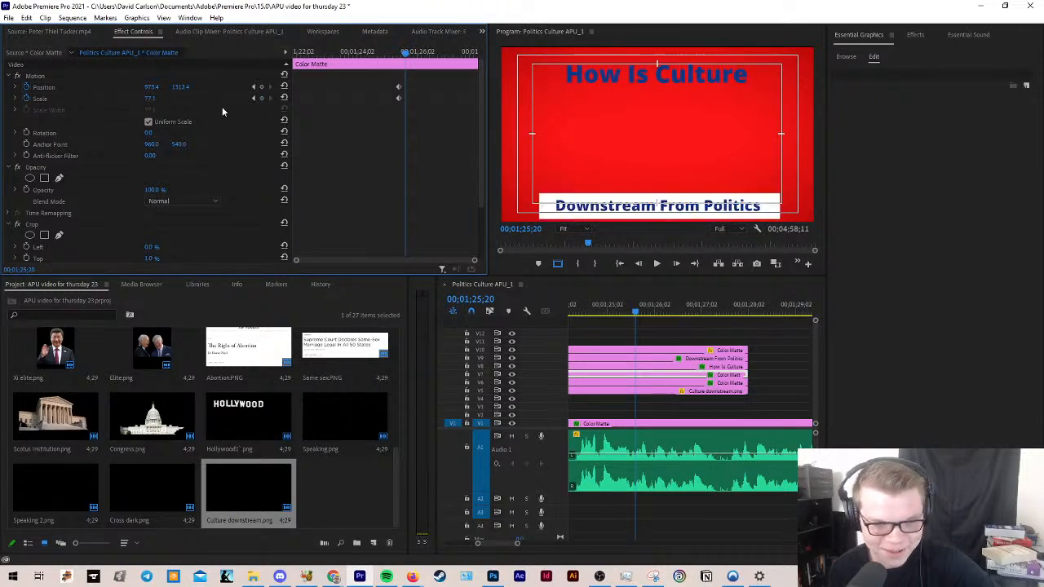
Step: At 00;01;25;20, move the lower white strip out of frame to 973.4, 1621.4 and set both titles' scale to 0
key(ctrl+shift+z)
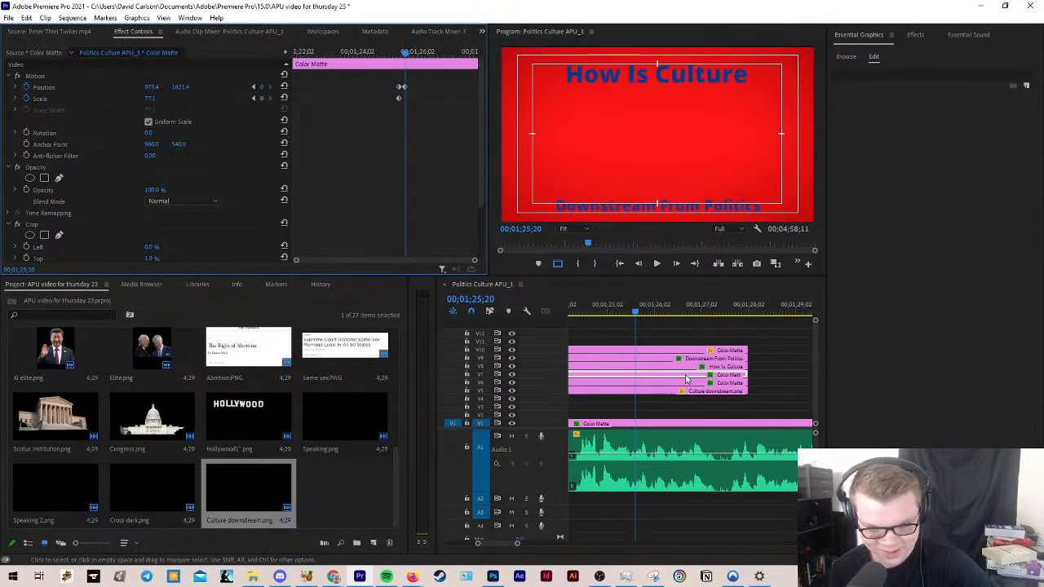
click(669, 366)
drag(149, 98, 73, 98)
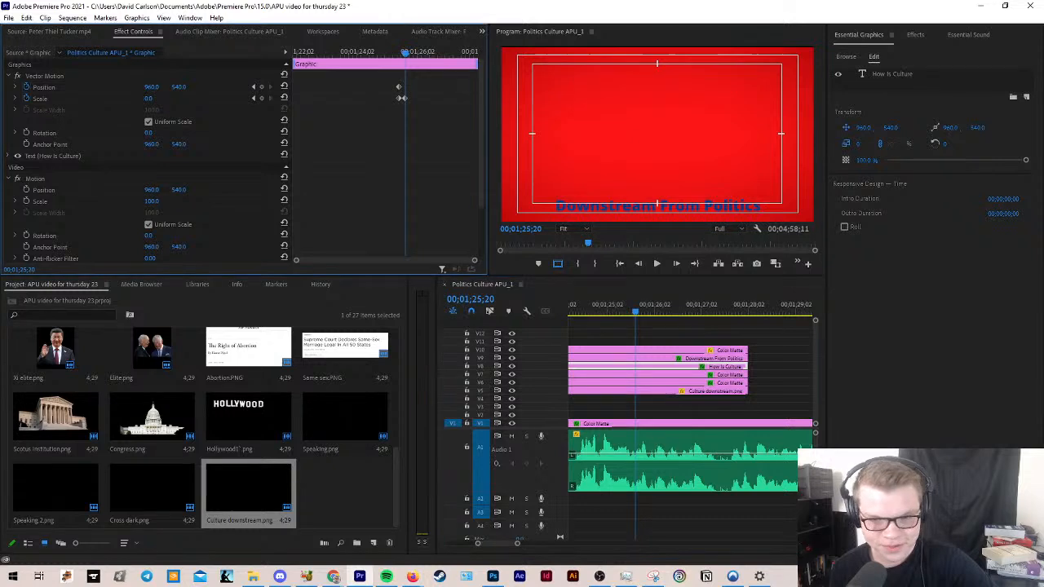
click(641, 359)
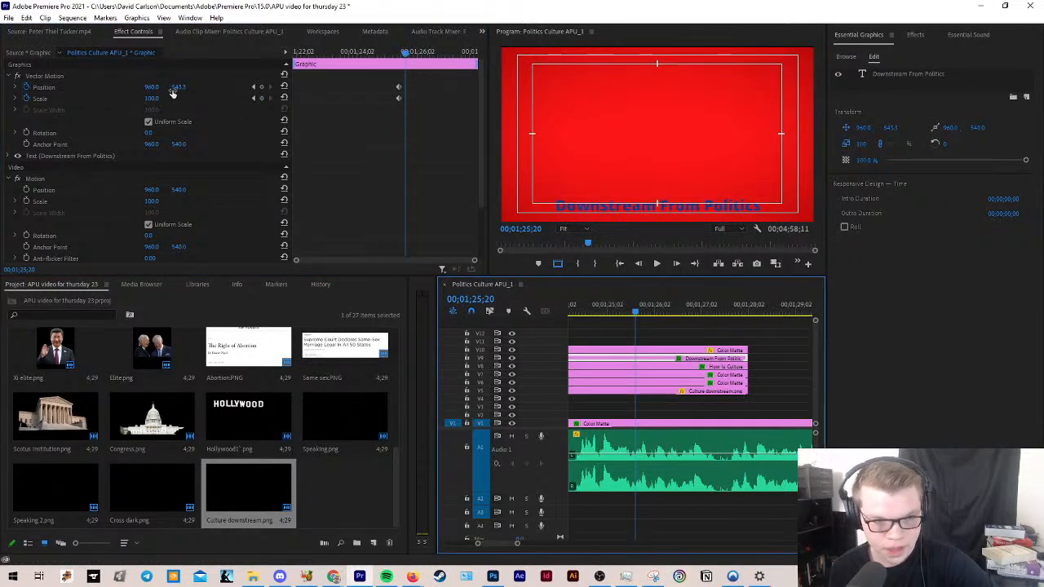
click(665, 351)
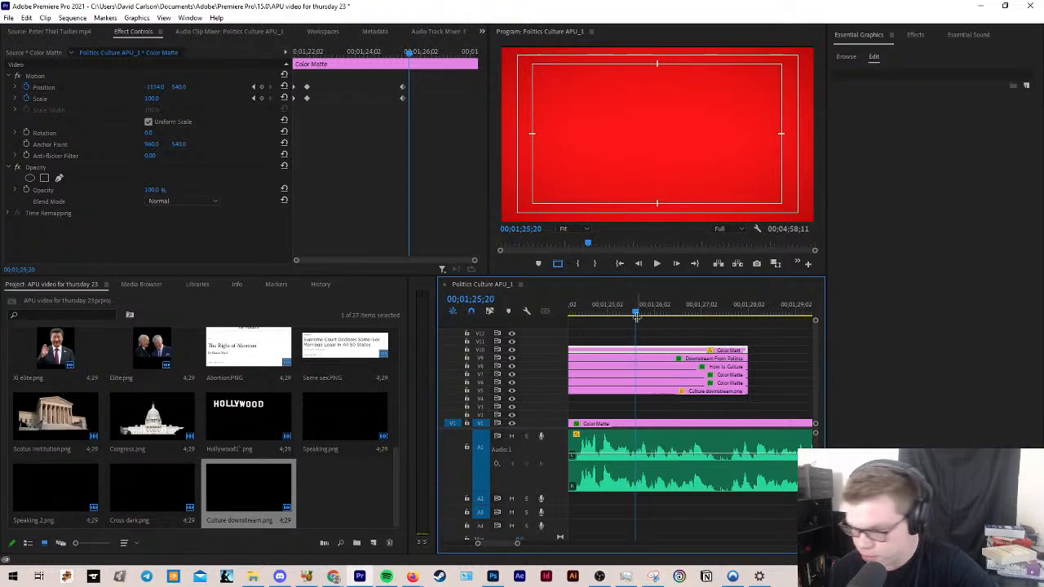
click(638, 359)
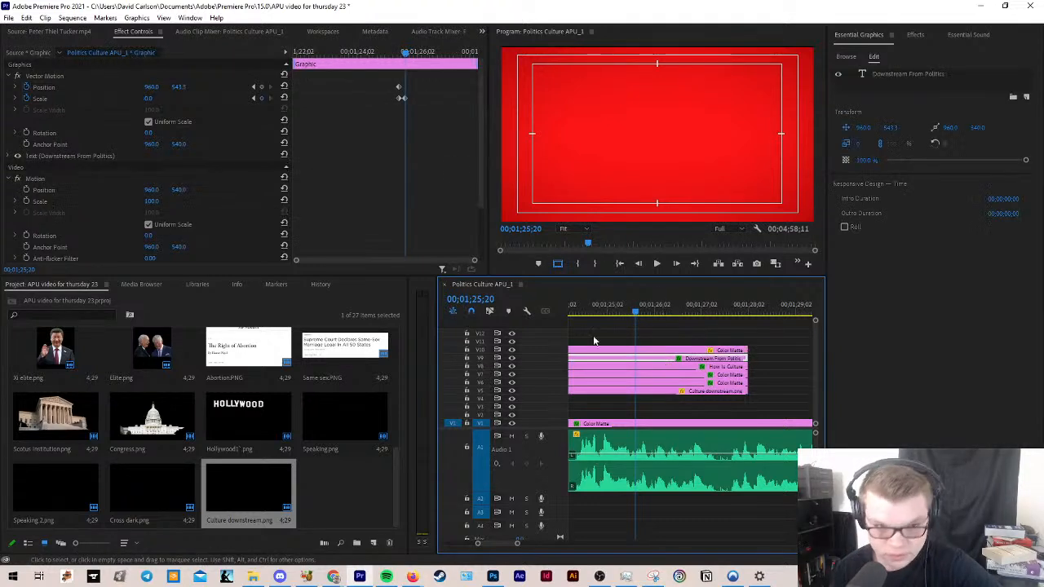
Step: Apply Ease Out to the position and scale keyframes at 00;01;25;14 on both title clips
right_click(399, 88)
mouse_move(482, 178)
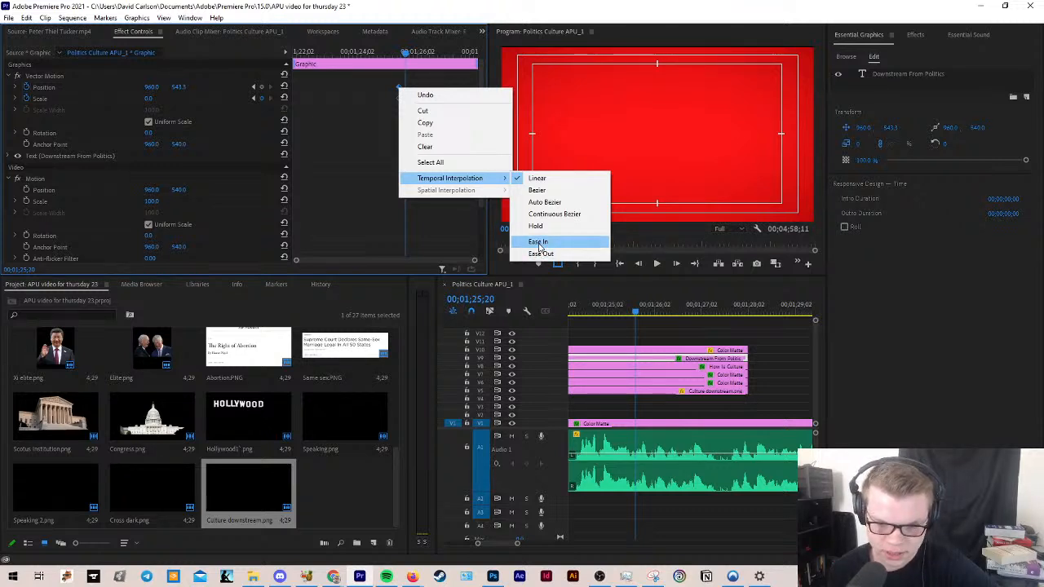
click(538, 255)
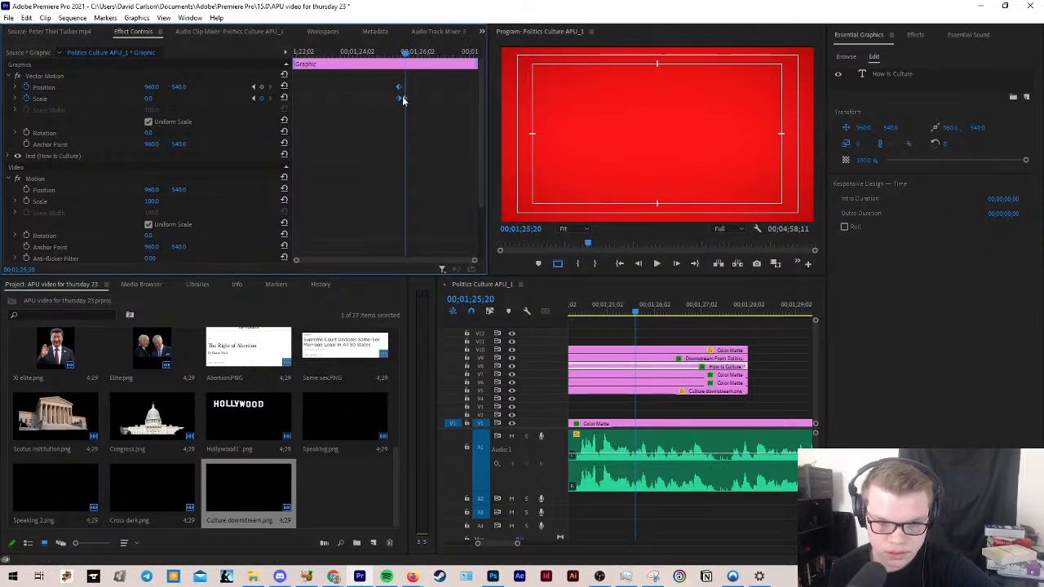
right_click(403, 99)
mouse_move(443, 173)
click(563, 254)
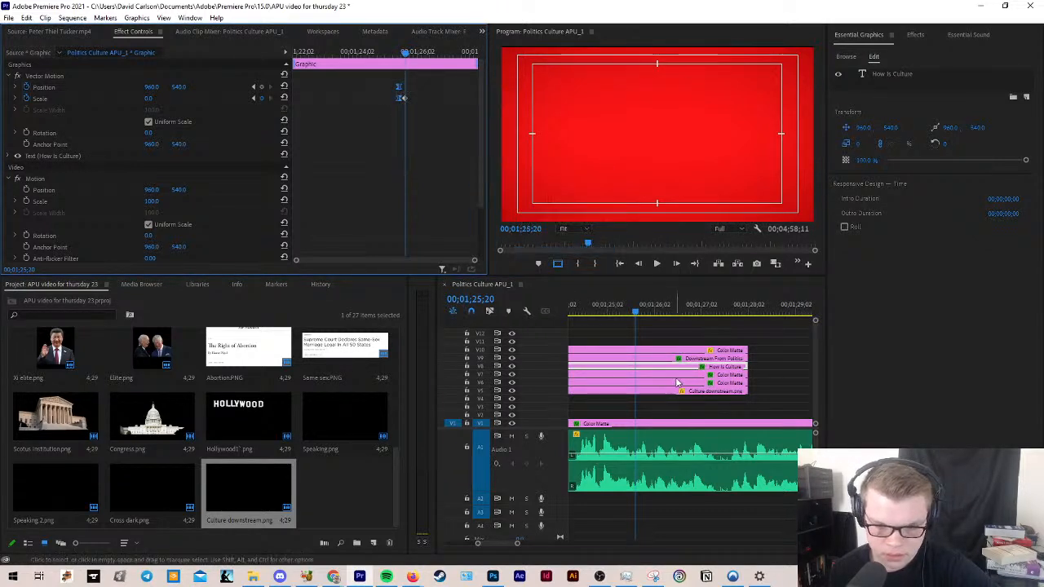
Step: Apply Ease Out to the position and scale keyframes at 00;01;25;14 on both white strip clips
click(677, 383)
right_click(400, 88)
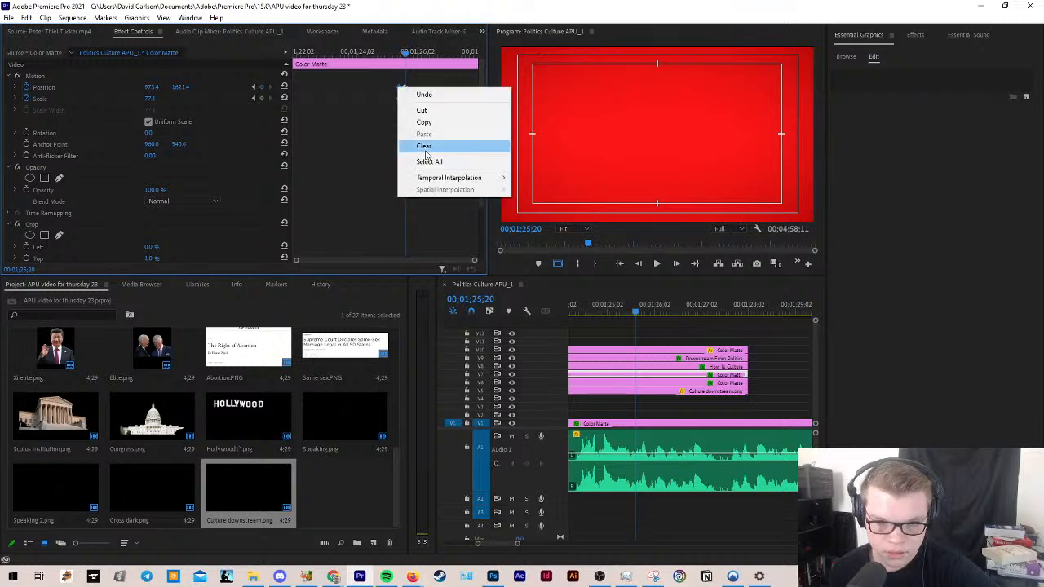
mouse_move(444, 177)
click(563, 254)
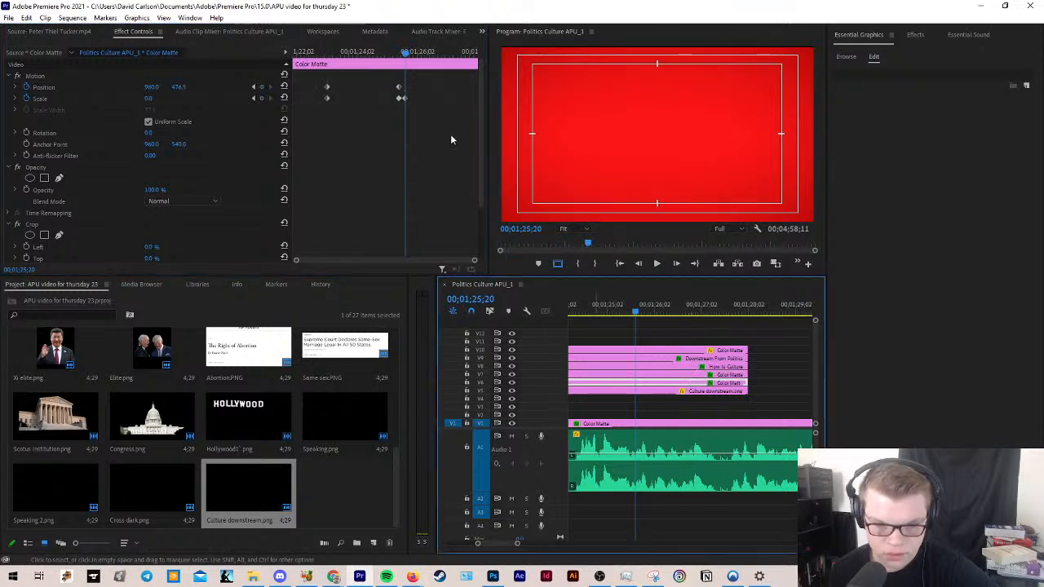
right_click(398, 86)
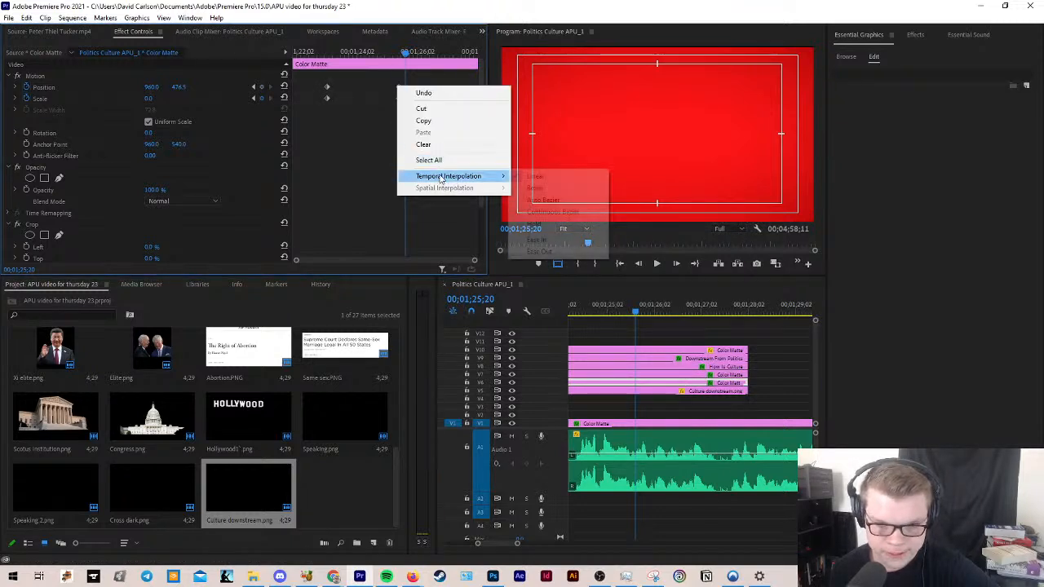
mouse_move(466, 173)
click(571, 250)
Step: Apply Ease Out to the silhouette clip's position and scale keyframes at 00;01;25;14
click(678, 392)
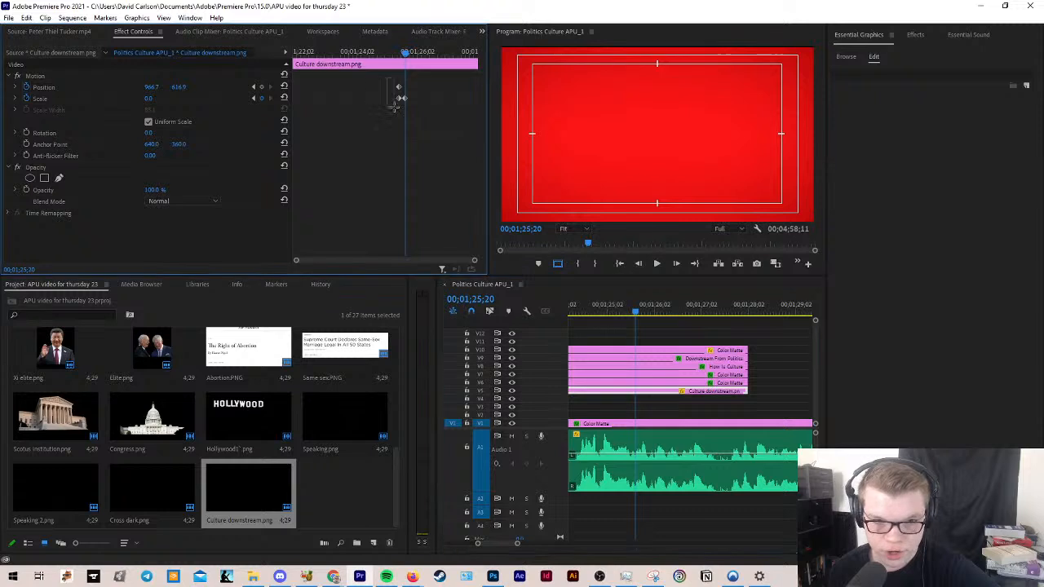
drag(385, 77, 404, 116)
right_click(398, 91)
mouse_move(448, 178)
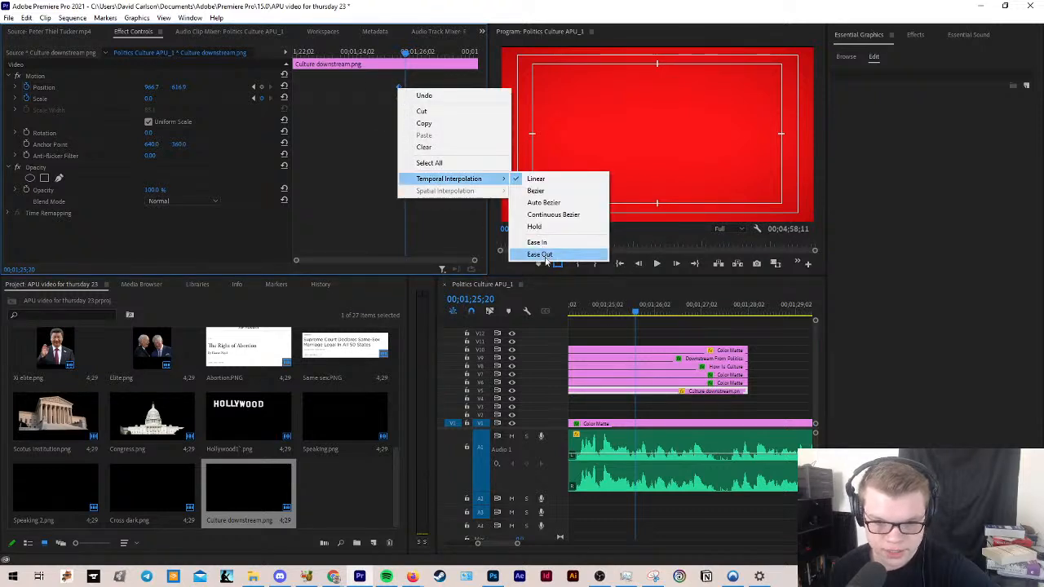
click(571, 251)
Step: Play and scrub through the exit animation around 00;01;25;18, stepping between the lower white strip's position keyframes
click(628, 335)
click(622, 307)
key(space)
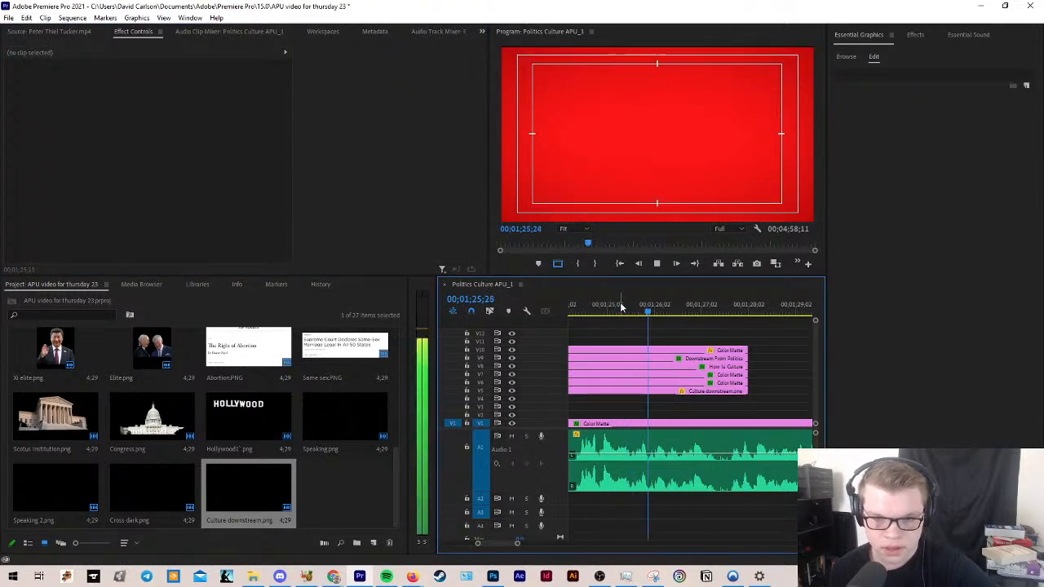
drag(623, 306, 635, 309)
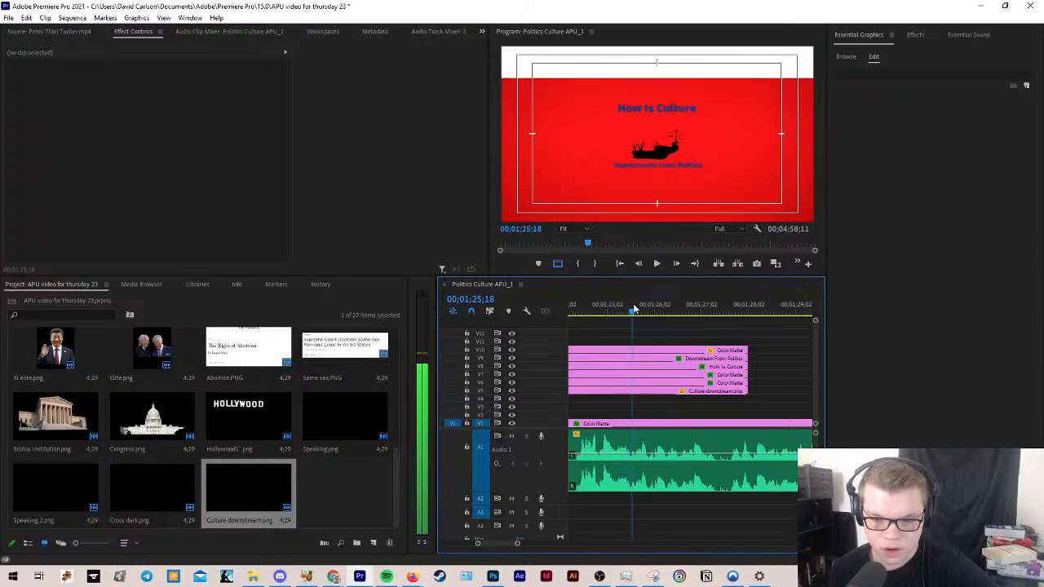
click(653, 374)
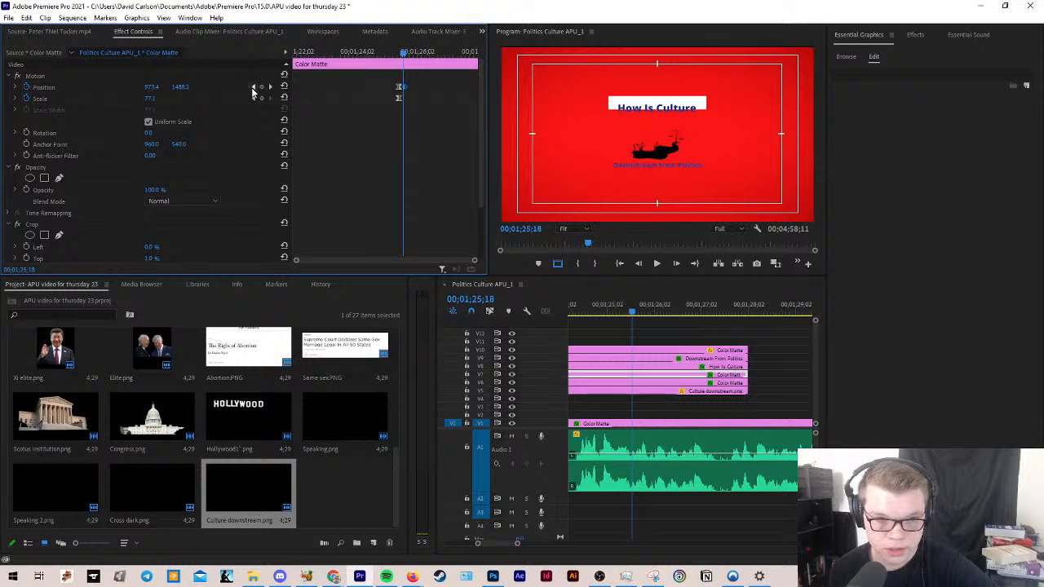
click(253, 88)
drag(399, 55, 404, 59)
click(270, 88)
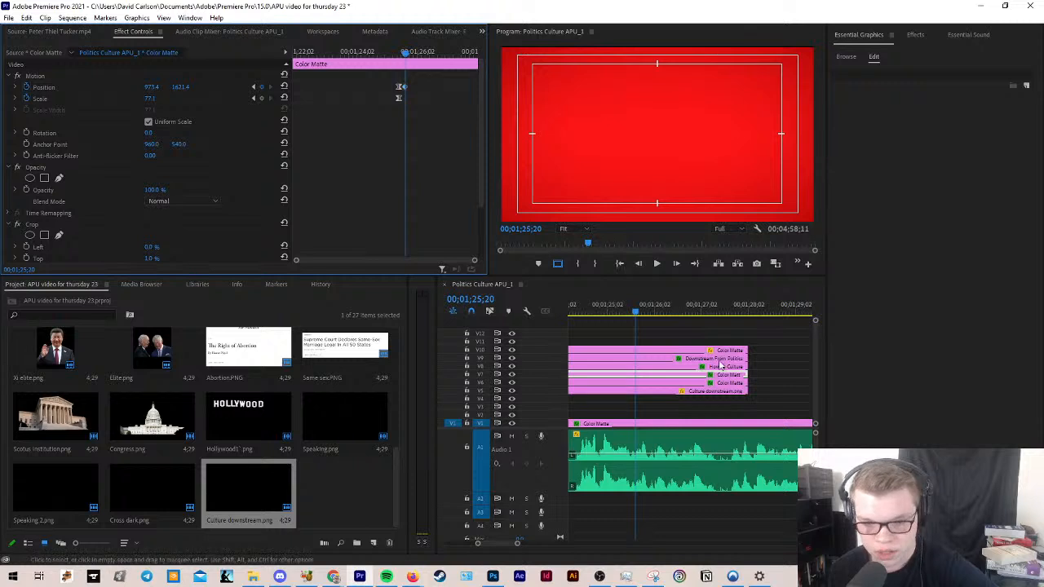
mouse_move(635, 313)
mouse_down()
mouse_move(607, 310)
mouse_move(634, 312)
mouse_up()
key(space)
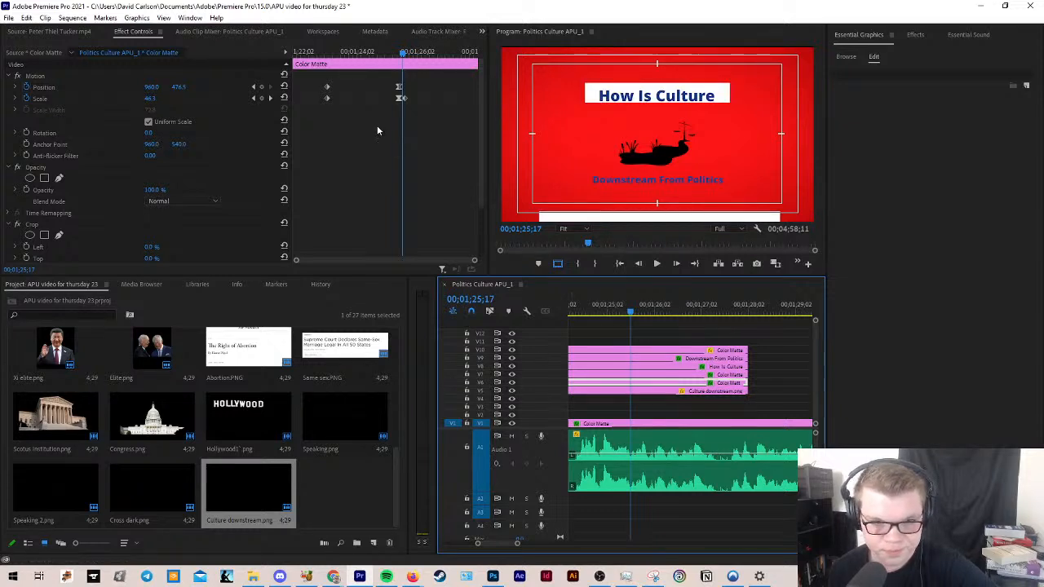
Step: At 00;01;25;20, set the upper white strip's scale to 70 and its position to 960, 824.5
drag(400, 62, 408, 58)
key(Left)
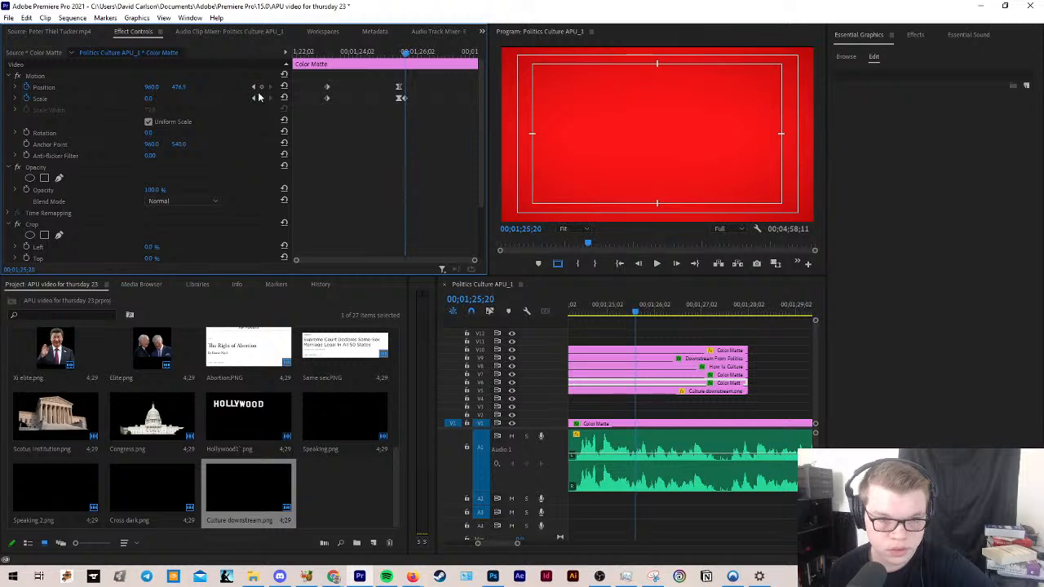
click(157, 99)
click(210, 108)
drag(156, 100, 365, 89)
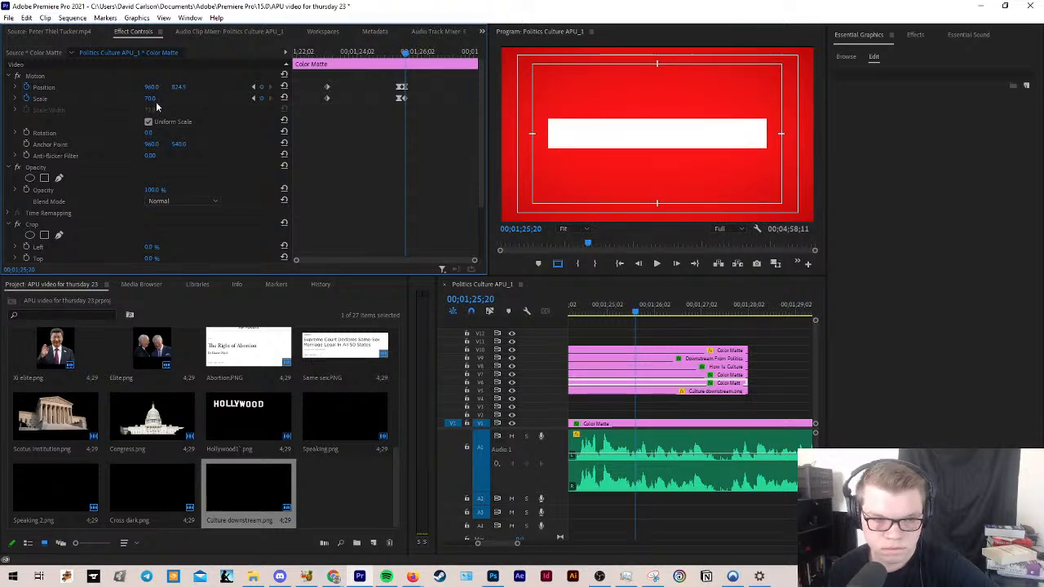
click(156, 101)
click(160, 99)
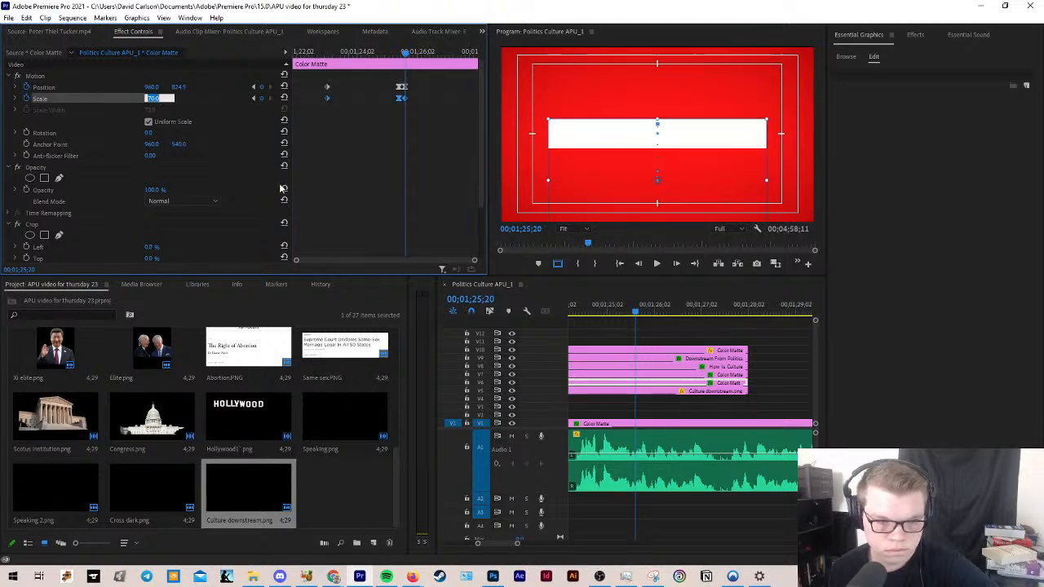
click(406, 217)
scroll(405, 216, down, 4)
scroll(343, 155, up, 3)
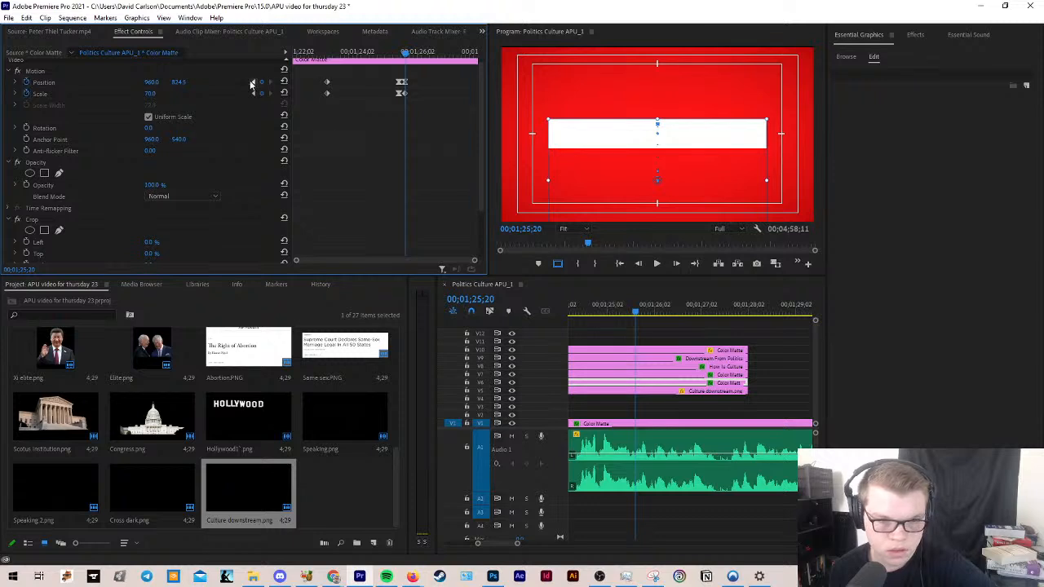
click(302, 128)
Step: Keyframe the upper white strip's bottom crop at 00;01;25;14 and set it to 40% at 00;01;25;20
click(253, 83)
scroll(246, 184, down, 3)
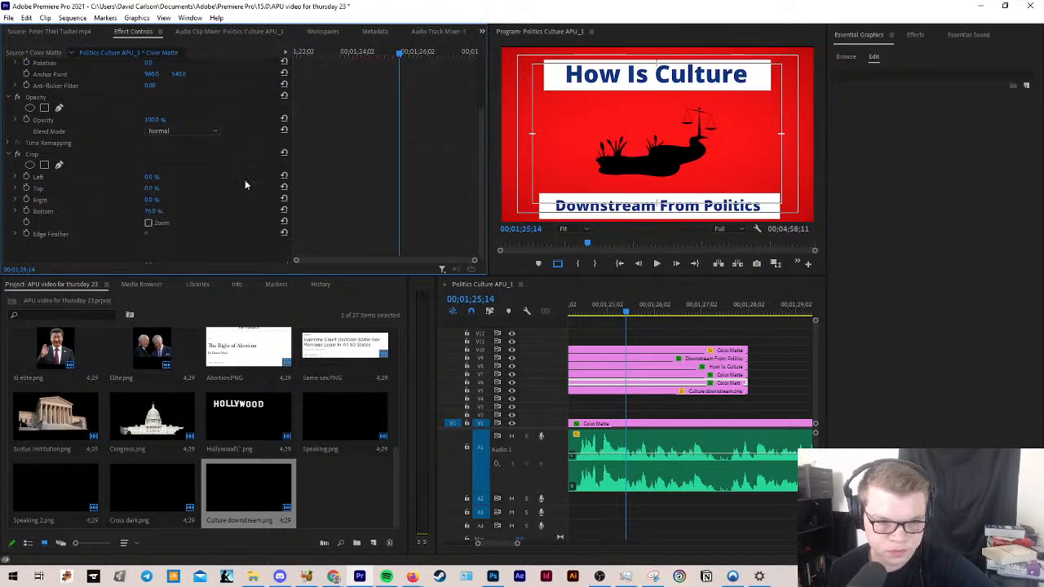
scroll(373, 175, up, 3)
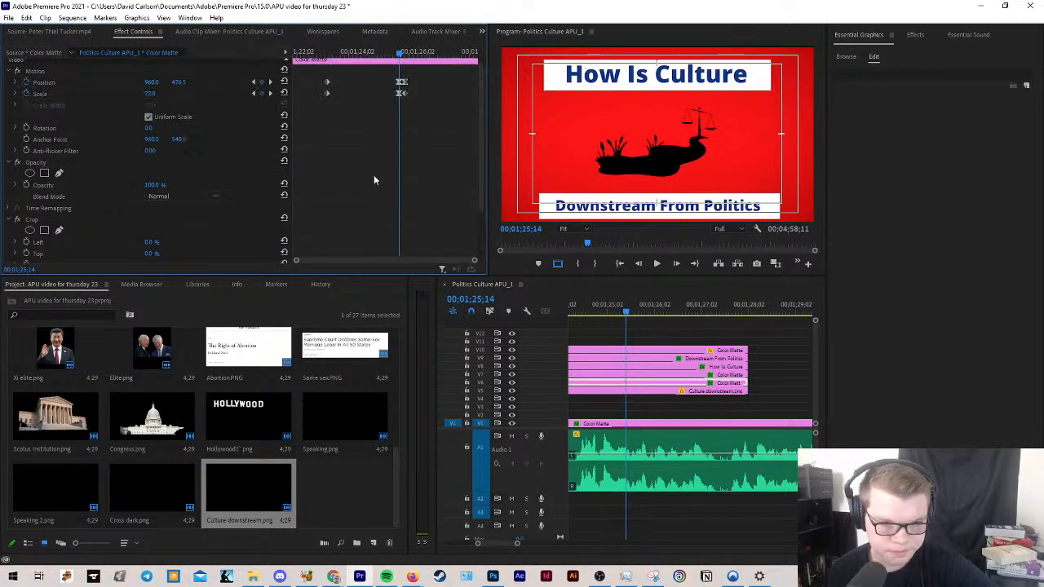
click(271, 97)
scroll(382, 163, down, 3)
drag(163, 212, 134, 212)
scroll(352, 138, up, 3)
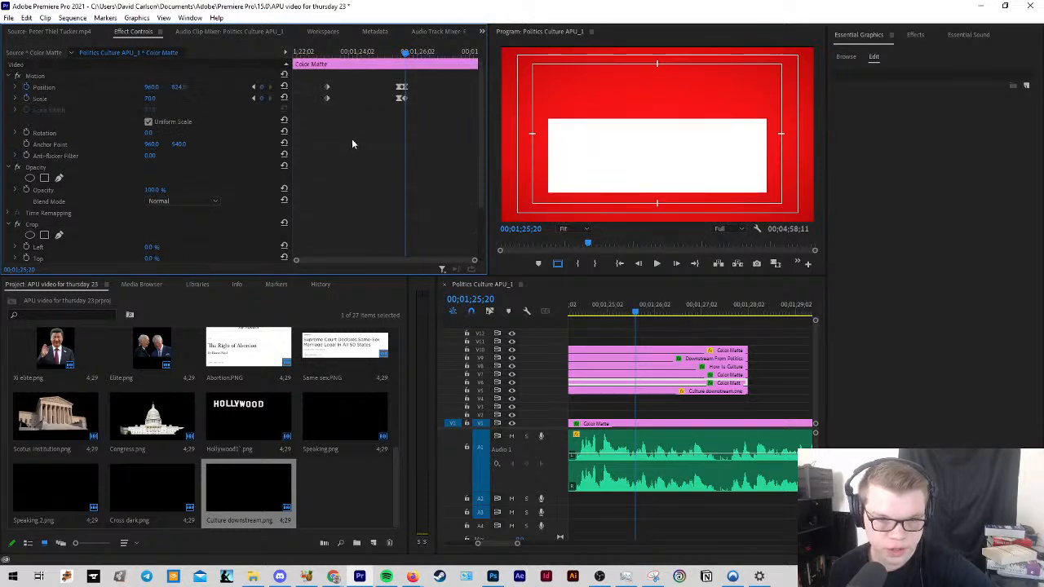
Step: At 00;01;25;20, set the upper white strip's scale to 105, bottom crop to 64% and position to 960, 904.5
drag(179, 87, 102, 86)
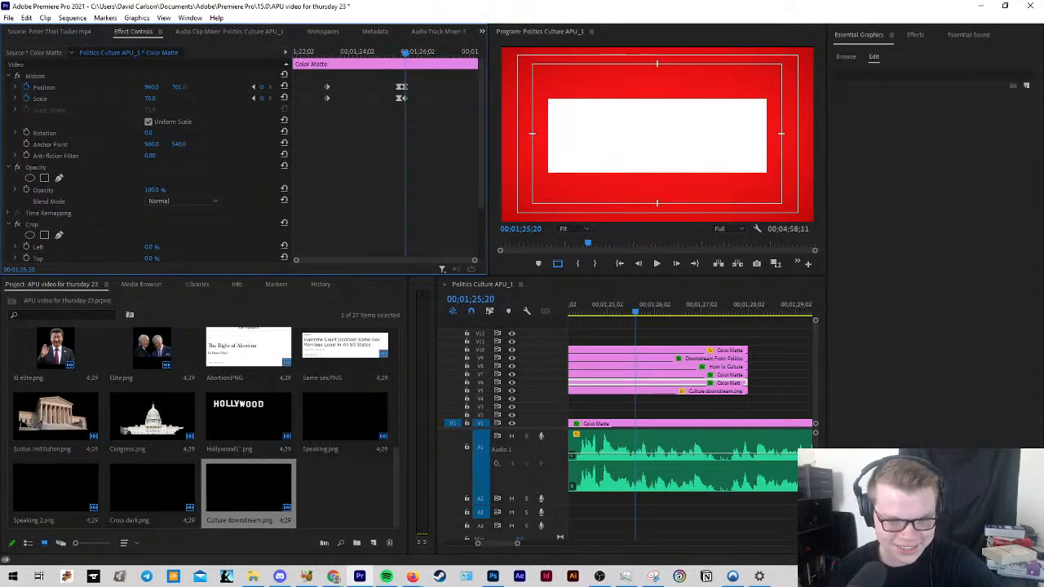
mouse_move(183, 86)
mouse_down()
mouse_move(167, 99)
mouse_move(178, 98)
mouse_up()
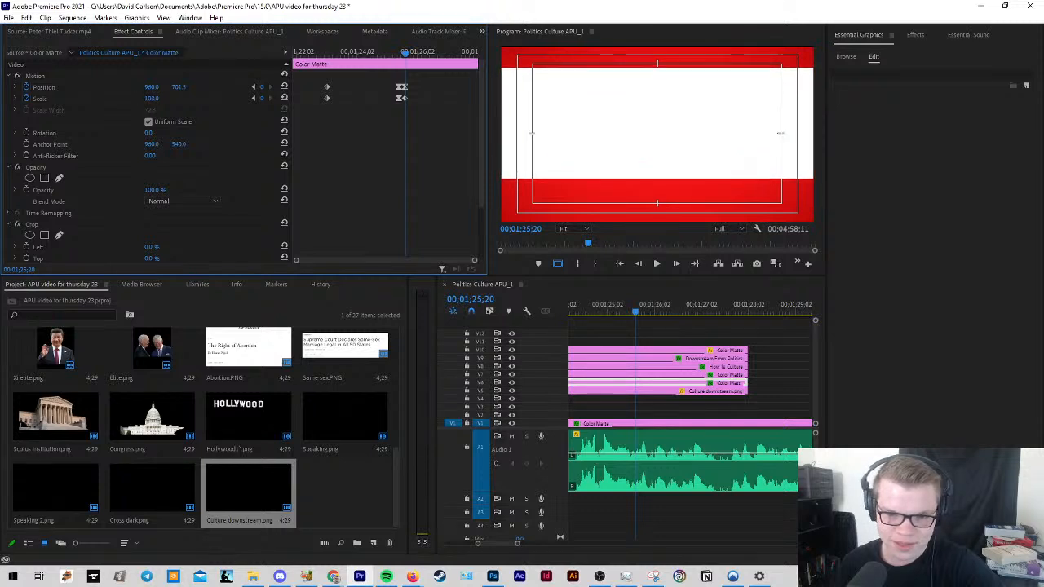
scroll(364, 142, down, 2)
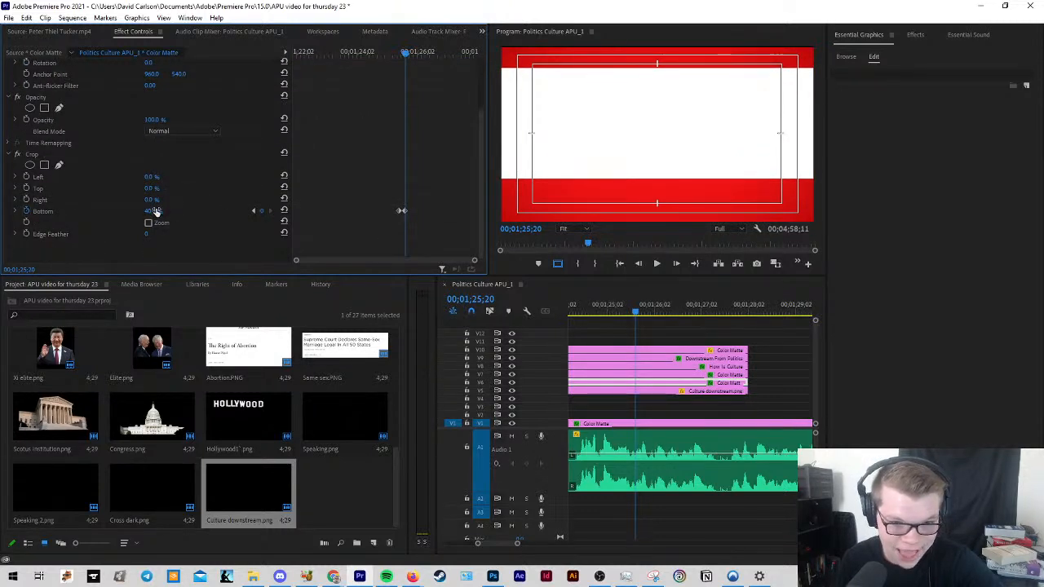
drag(152, 211, 171, 212)
scroll(305, 173, up, 3)
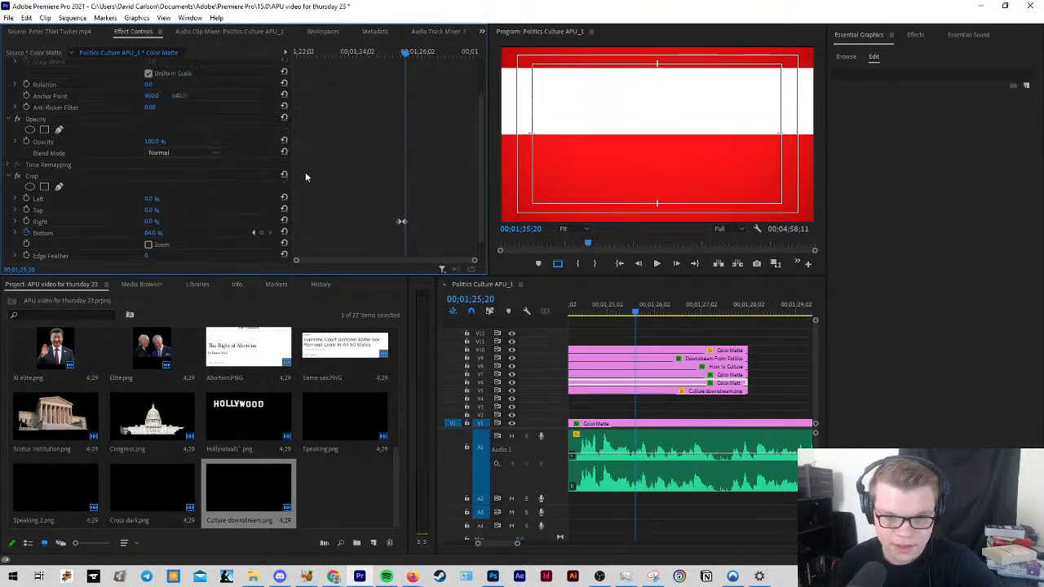
drag(179, 87, 288, 88)
Step: Split the white transition matte, both titles, both white strips and the silhouette clip at 00;01;25;20
scroll(667, 371, down, 8)
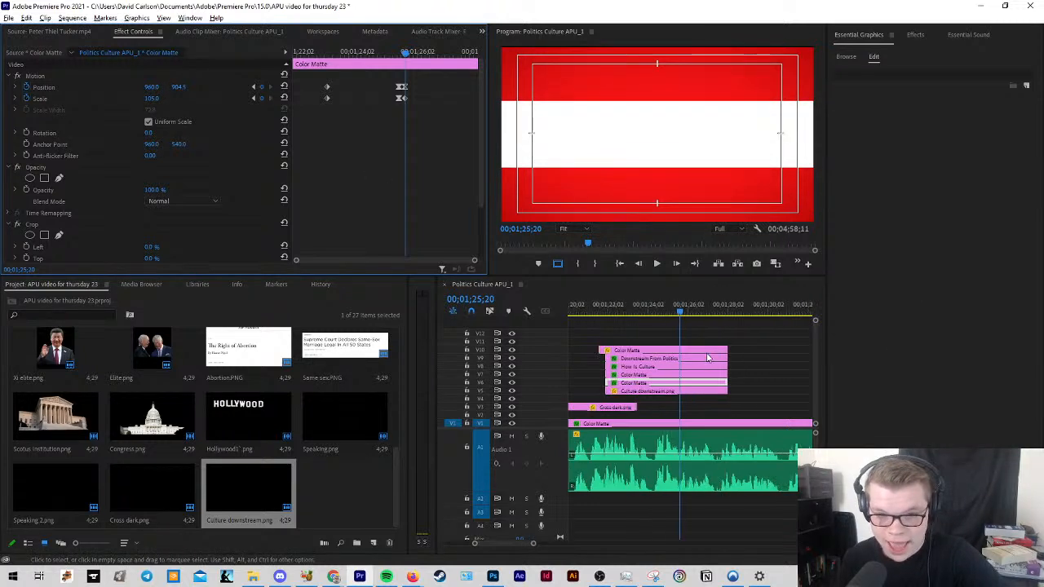
scroll(625, 373, up, 5)
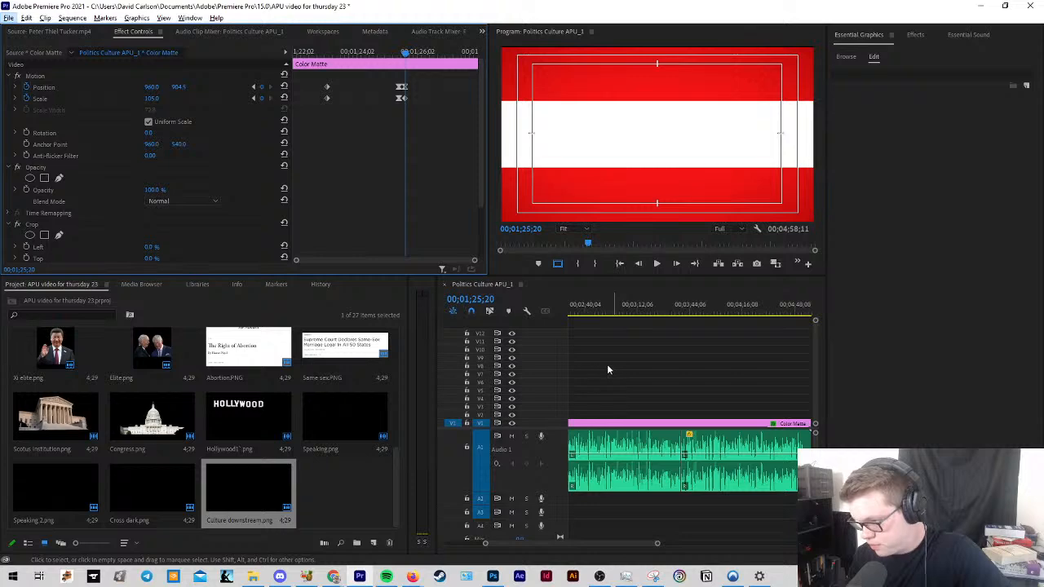
drag(558, 547, 509, 544)
scroll(646, 360, up, 4)
scroll(634, 383, up, 2)
key(c)
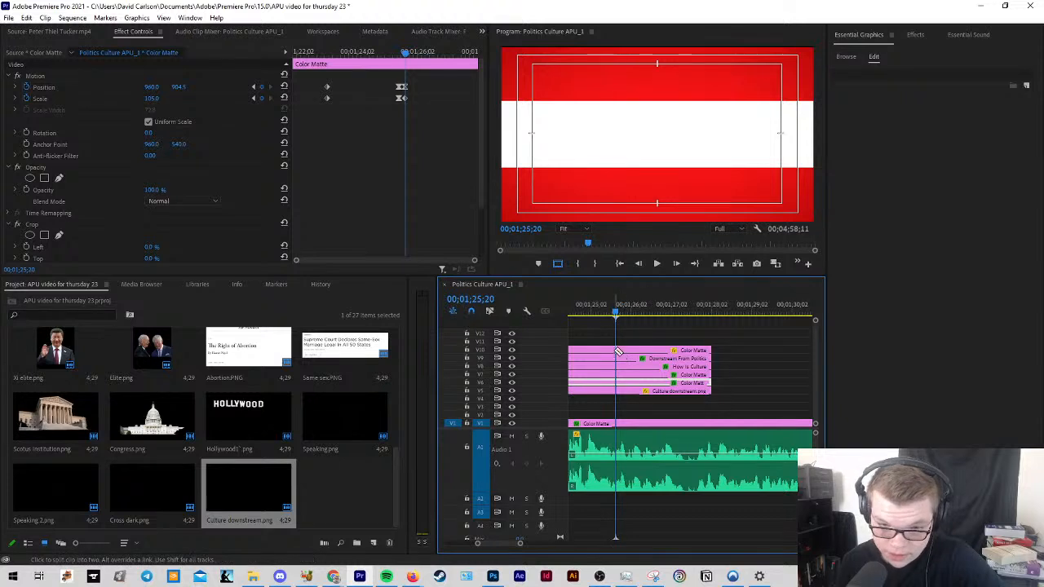
click(617, 351)
click(617, 359)
click(617, 367)
click(617, 375)
click(617, 383)
click(617, 392)
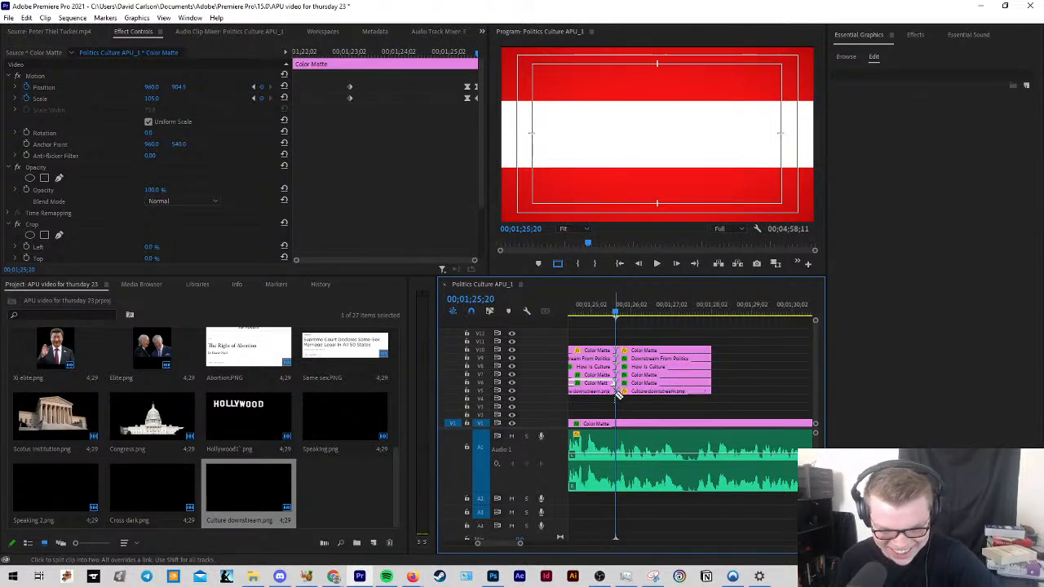
key(v)
click(634, 325)
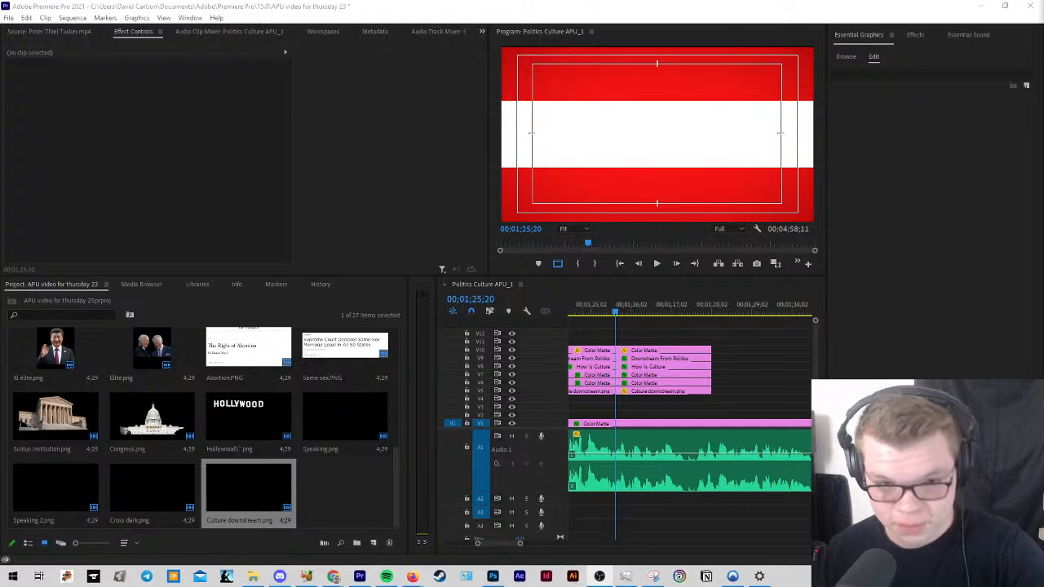
Step: Return the playhead to the cross clip at 00;01;20;23, ahead of the title segment
click(654, 326)
scroll(654, 335, down, 5)
click(612, 310)
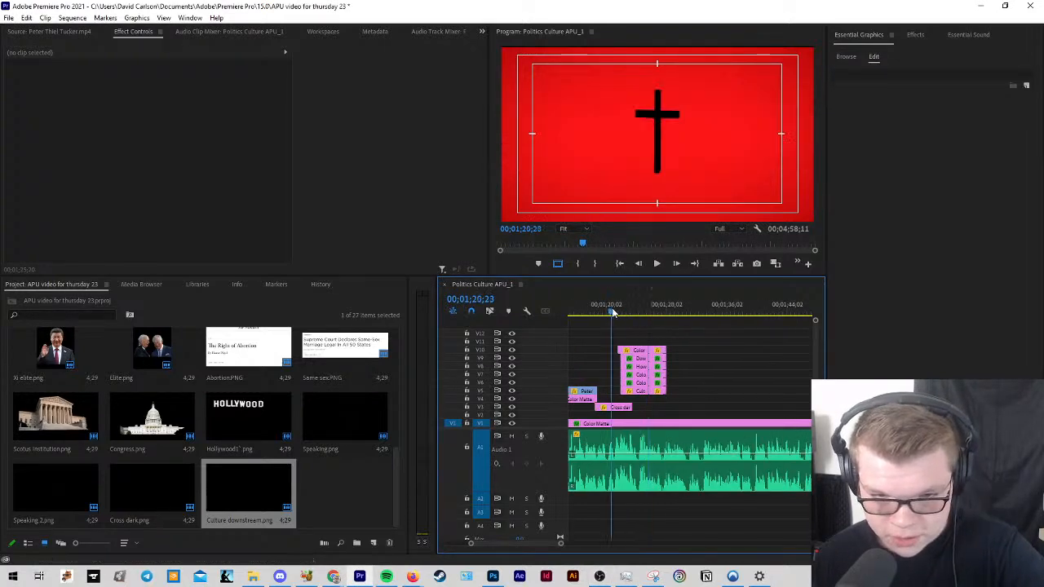
Step: Replace "Politics" with "Law" in the lower title so that it reads "Downstream From Law"
key(grave)
key(space)
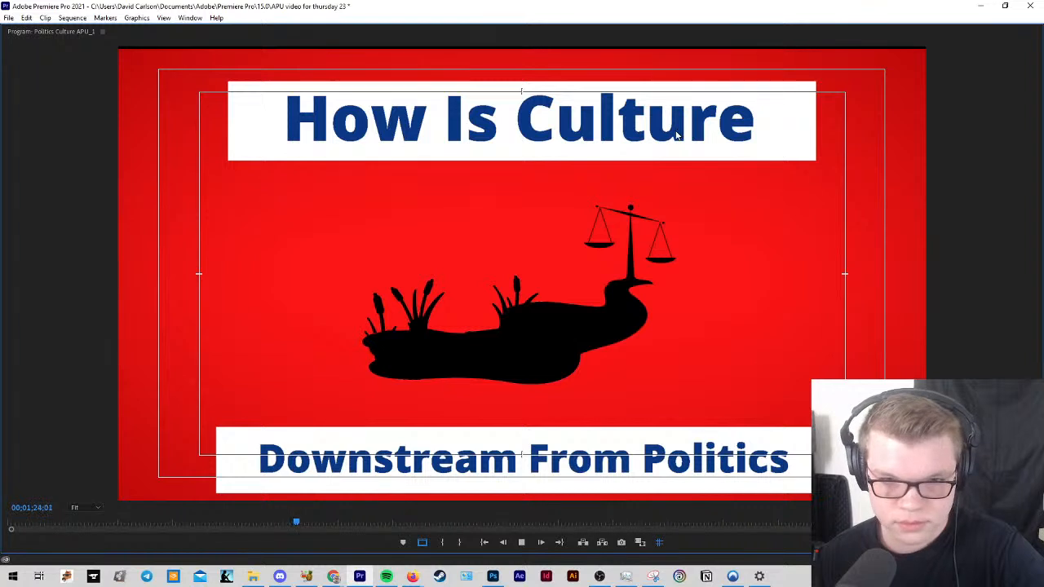
key(space)
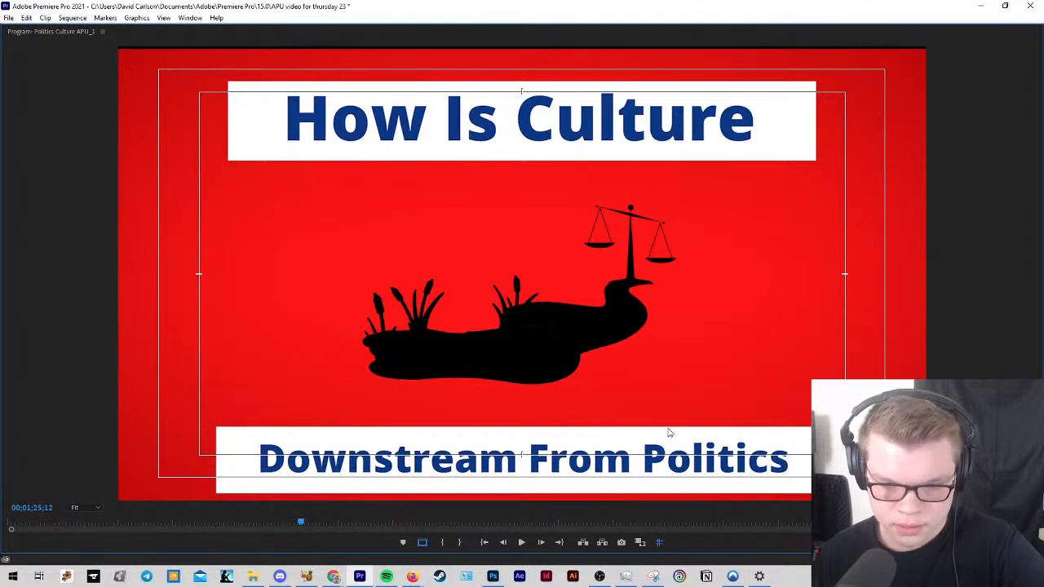
double_click(654, 459)
drag(641, 454, 775, 465)
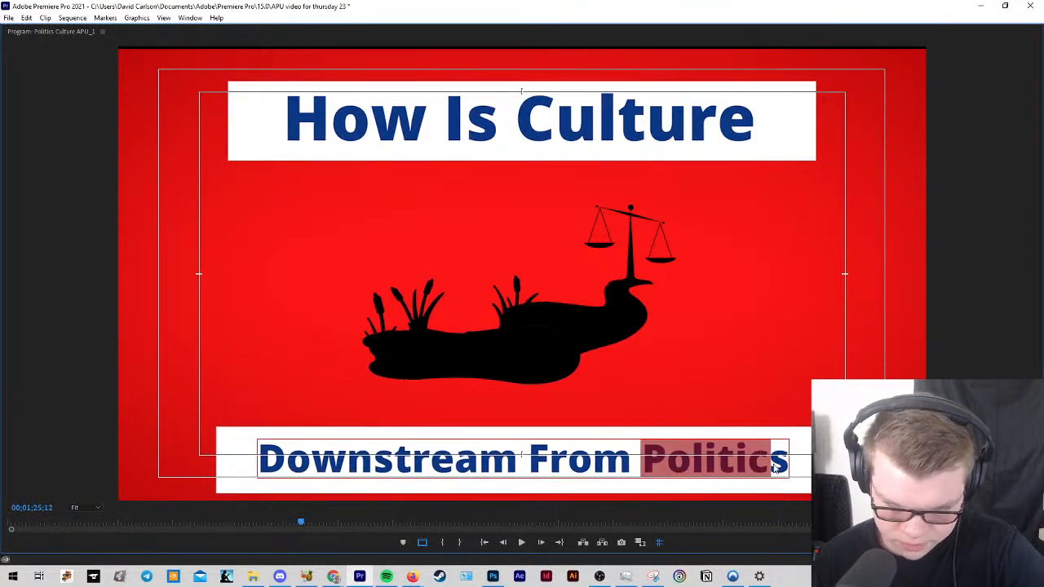
key(Left)
key(Right)
key(Right)
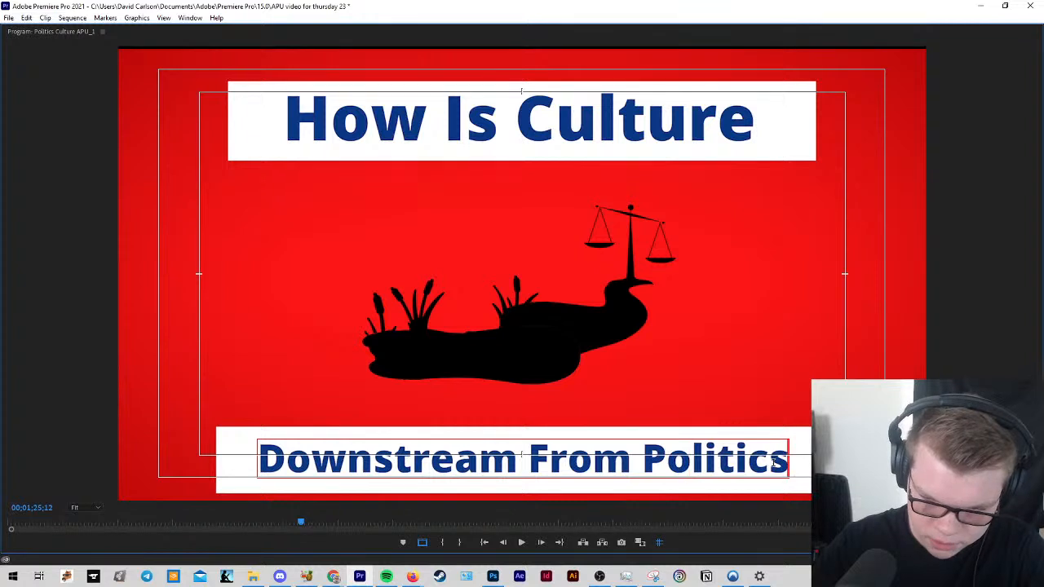
key(BackSpace)
key(BackSpace)
key(BackSpace)
key(BackSpace)
key(BackSpace)
key(BackSpace)
key(BackSpace)
key(BackSpace)
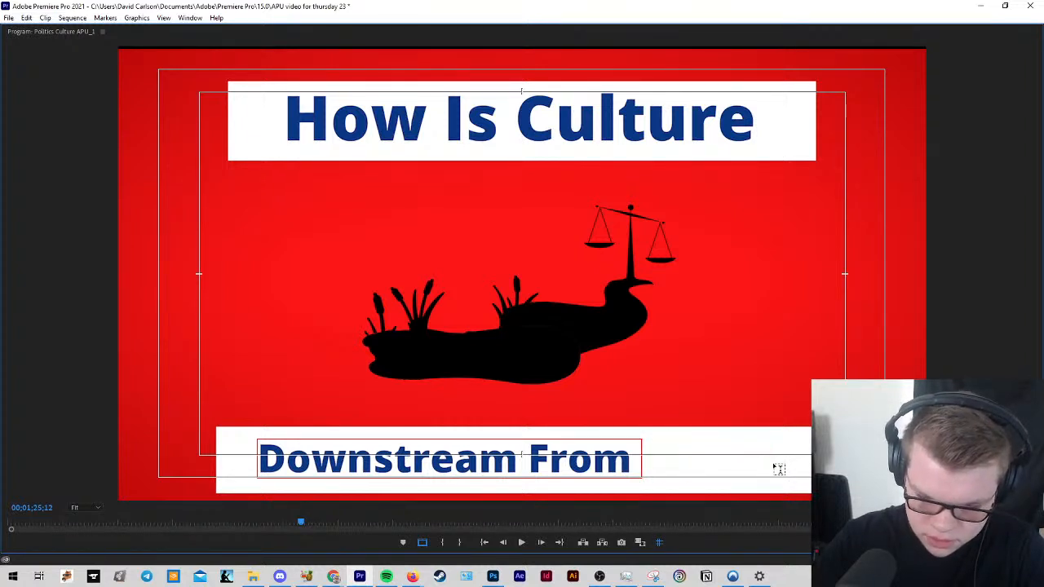
text(LAW)
key(BackSpace)
key(BackSpace)
text(aw)
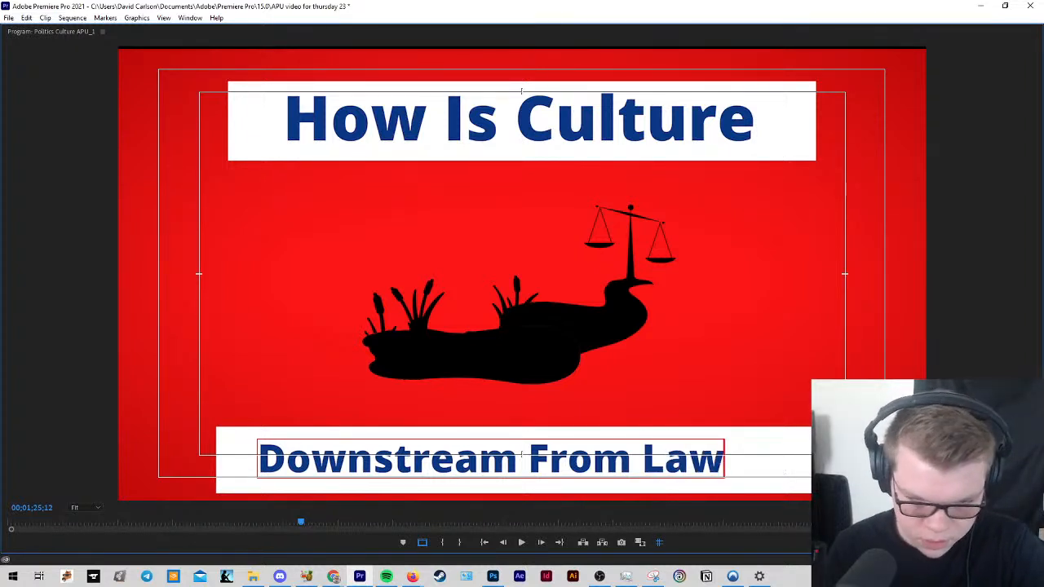
key(Escape)
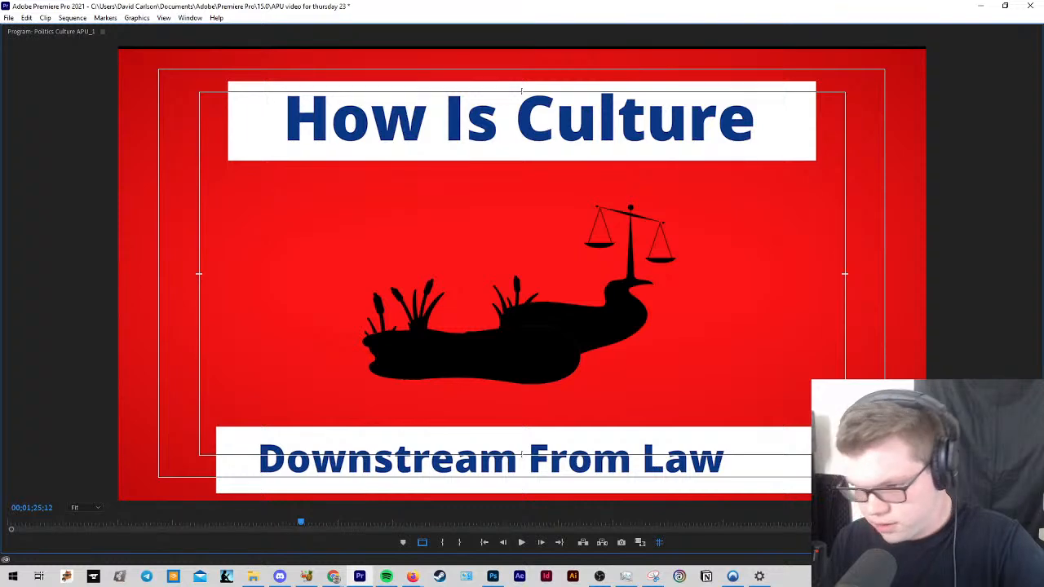
key(grave)
Step: Play through the end of the "Downstream From Law" section and park the playhead at 00;01;25;23, where the white matte fills the frame's width
click(718, 398)
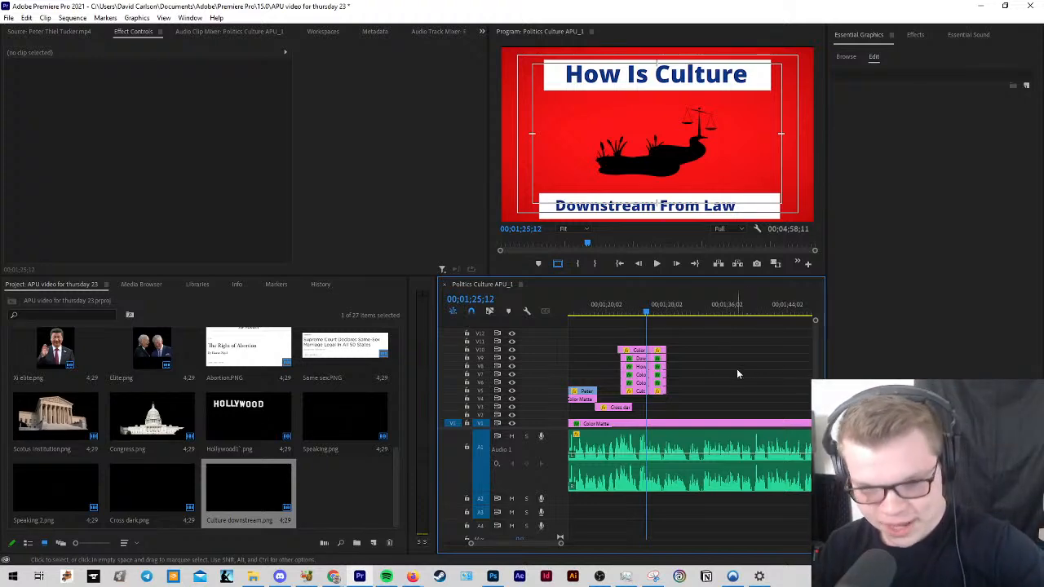
key(space)
scroll(702, 352, up, 2)
key(space)
scroll(609, 354, up, 3)
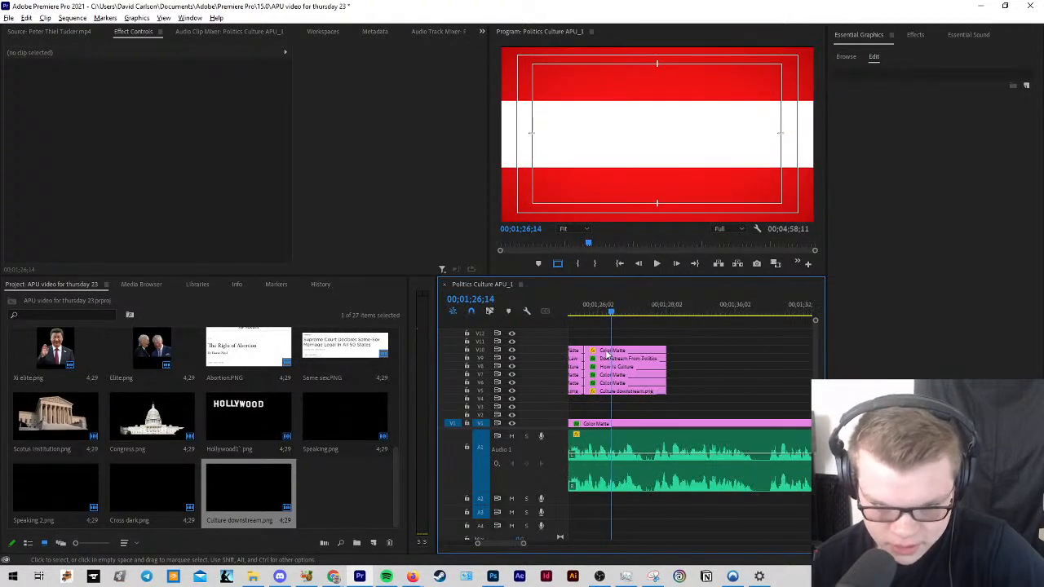
click(608, 352)
key(j)
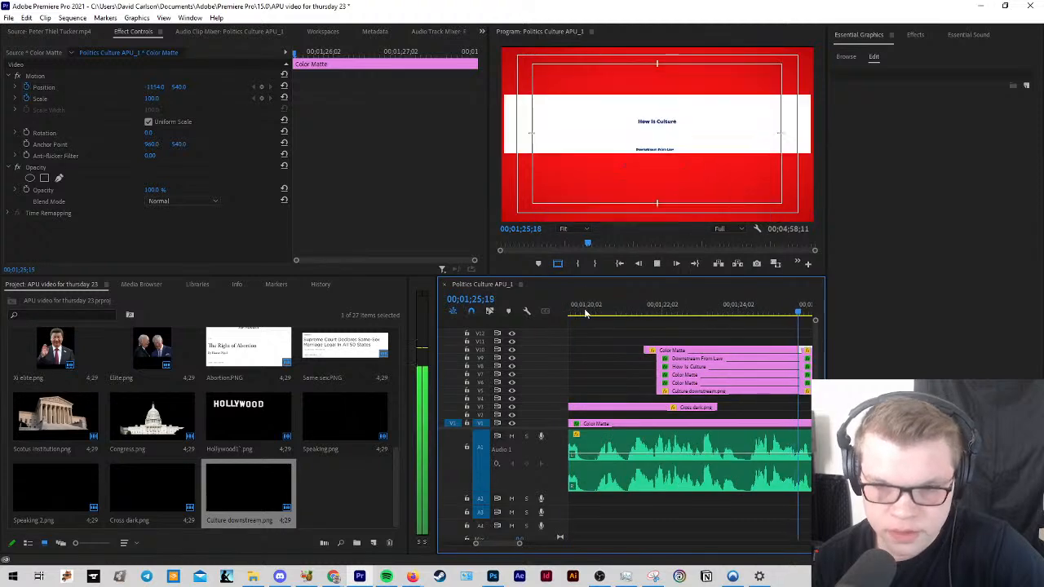
scroll(586, 314, down, 3)
key(k)
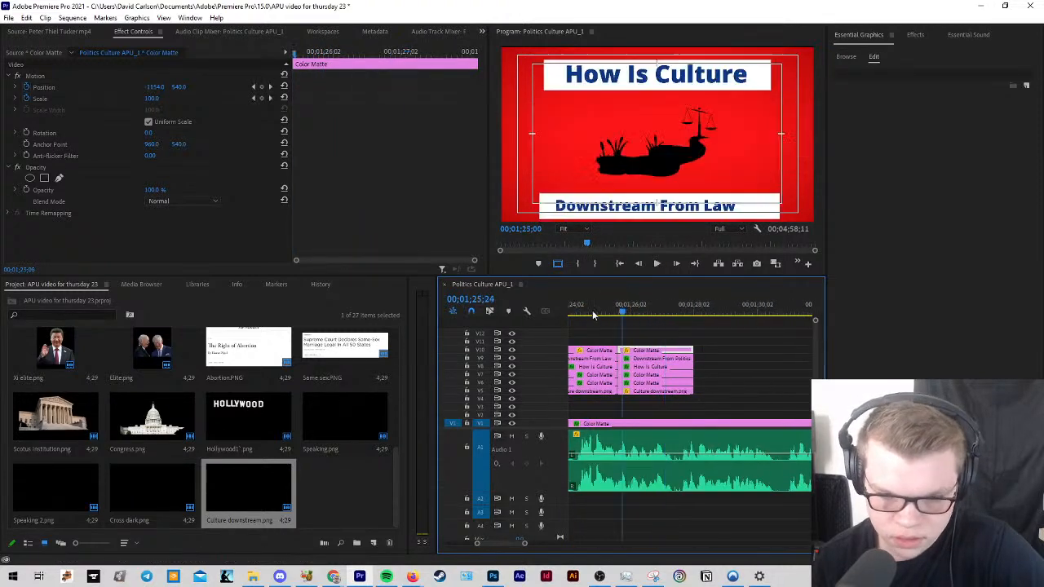
key(Left)
scroll(664, 358, up, 2)
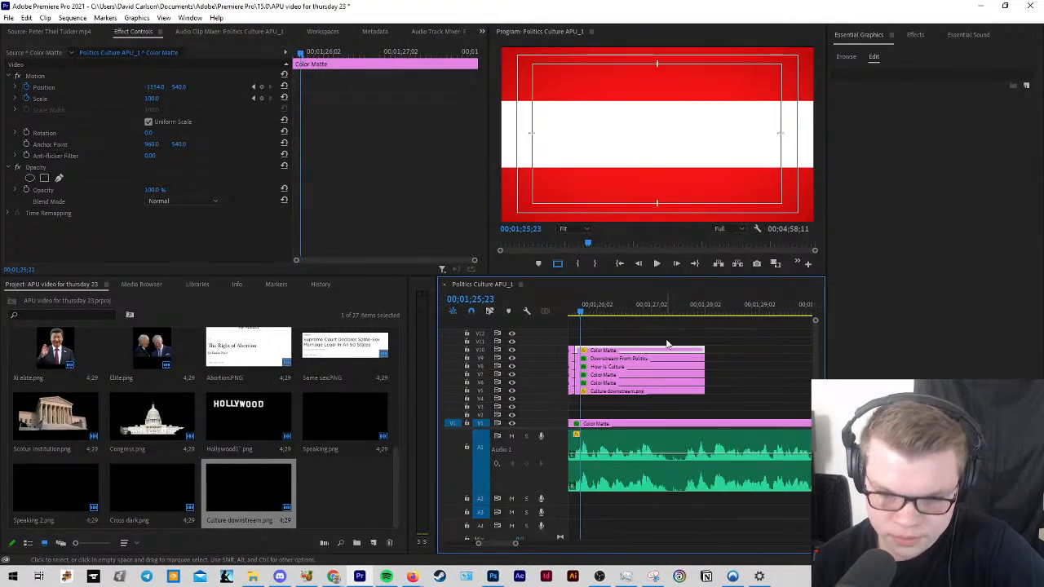
Step: Add a text graphic over the white matte reading "Laws Will Quickly" and, on a second line, "Influence Culture"
click(667, 344)
key(t)
click(619, 117)
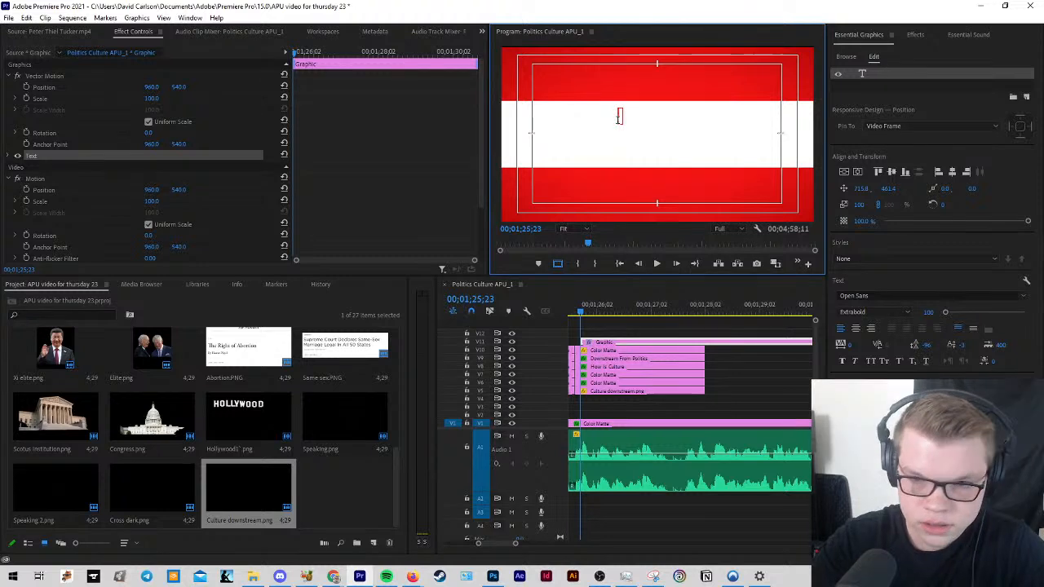
text(Laws Will inf)
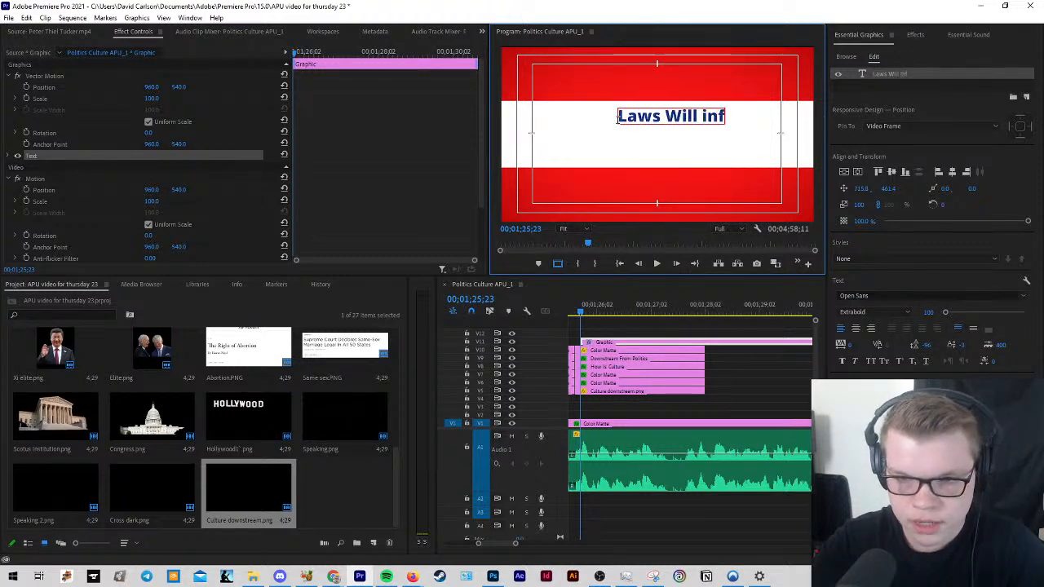
key(BackSpace)
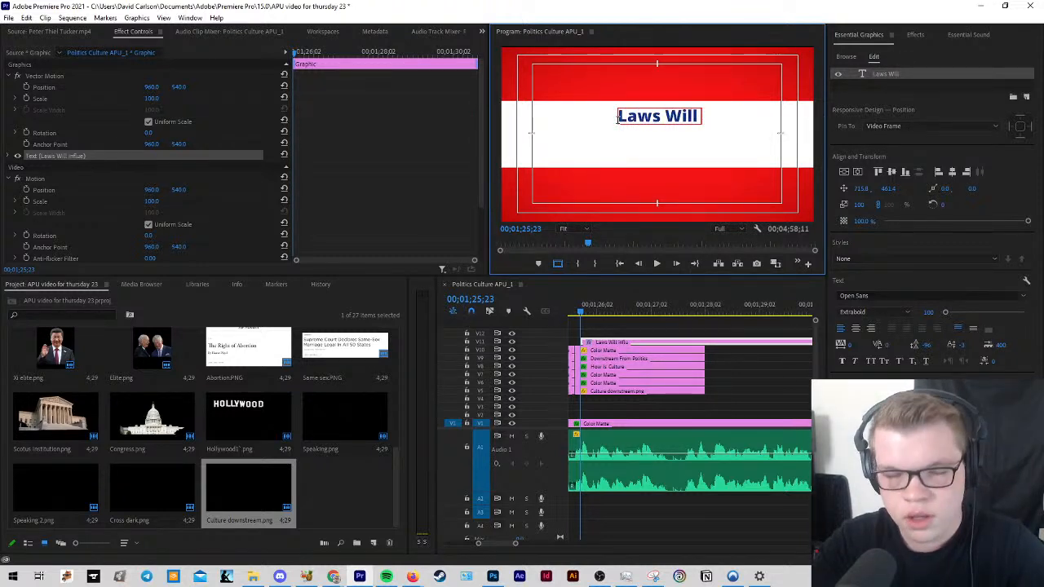
text(Quickly)
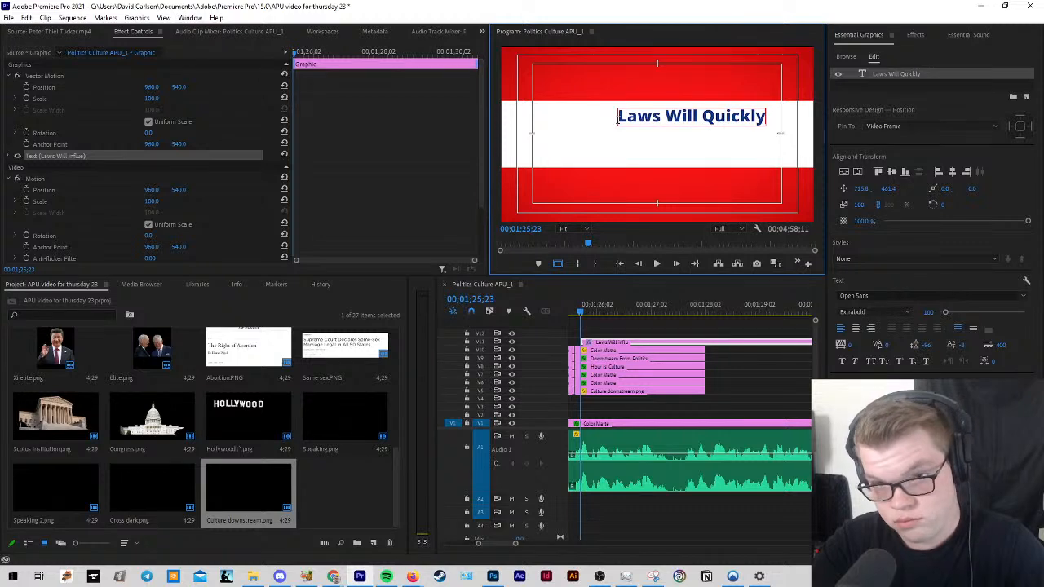
key(Return)
text(Influence Culture)
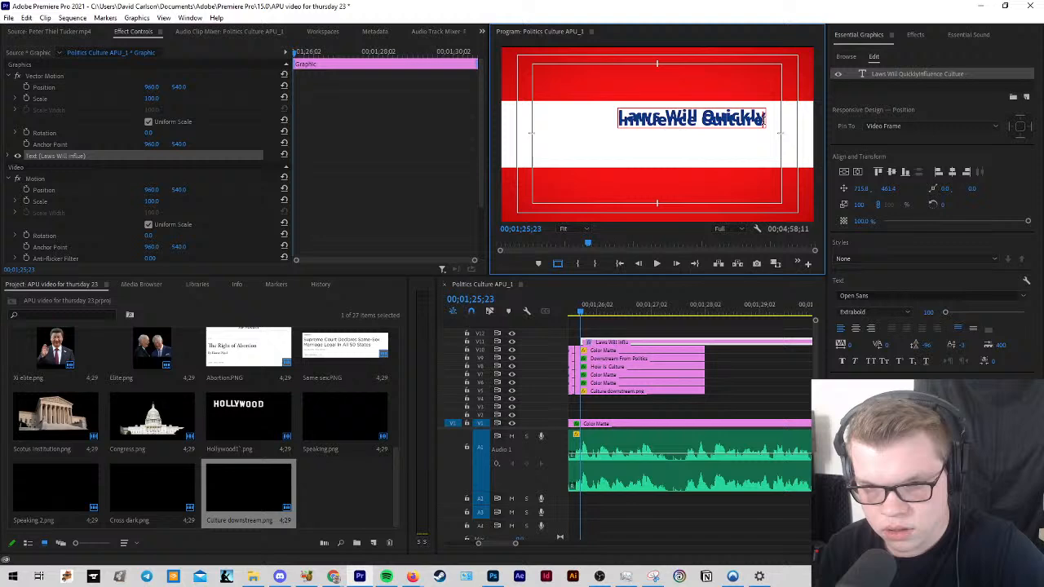
Step: Set the leading of both lines of the new text to 0
drag(764, 120, 532, 84)
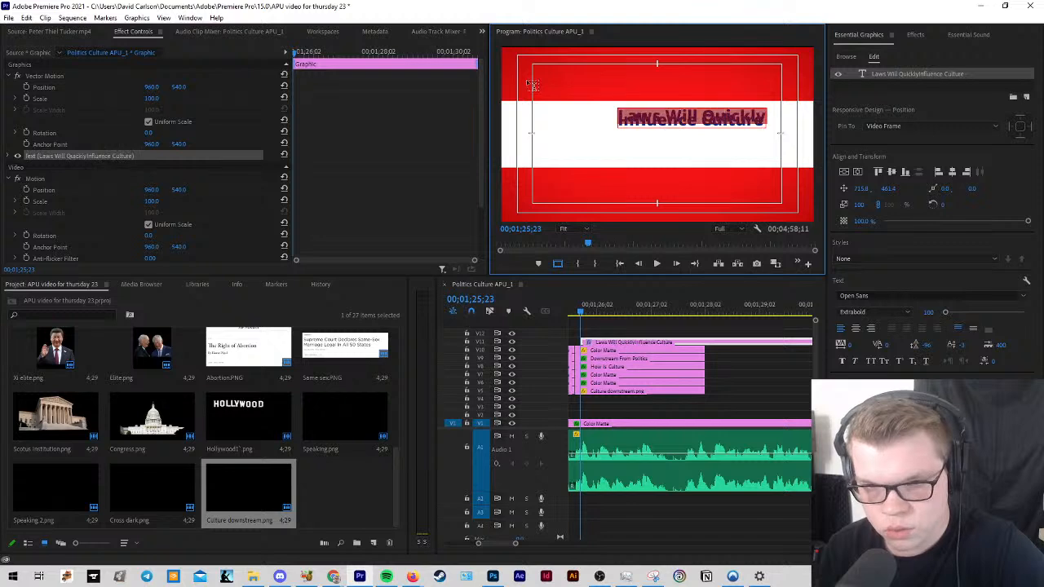
click(651, 116)
key(ctrl+a)
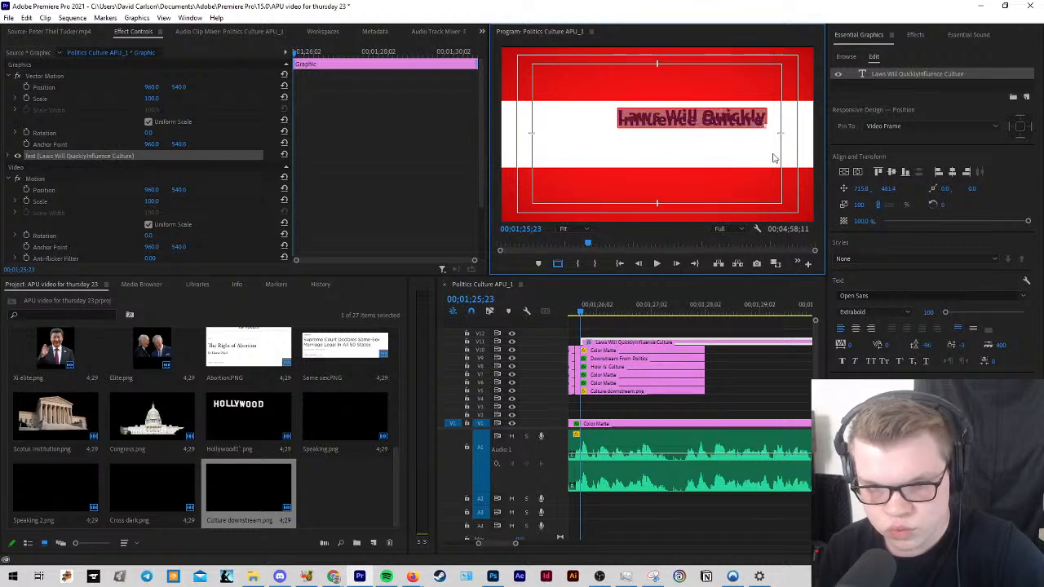
click(926, 346)
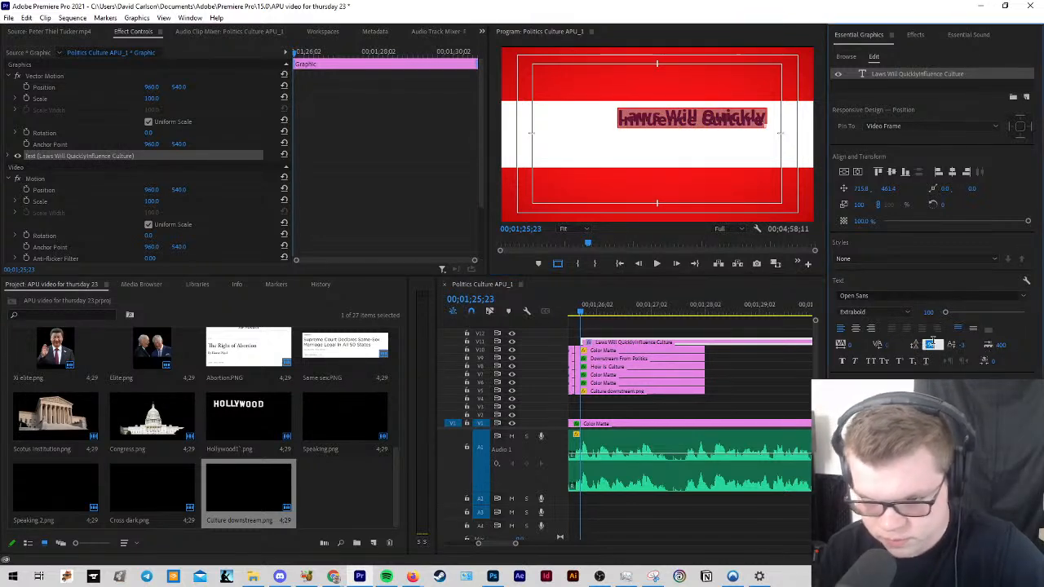
text(0)
key(Return)
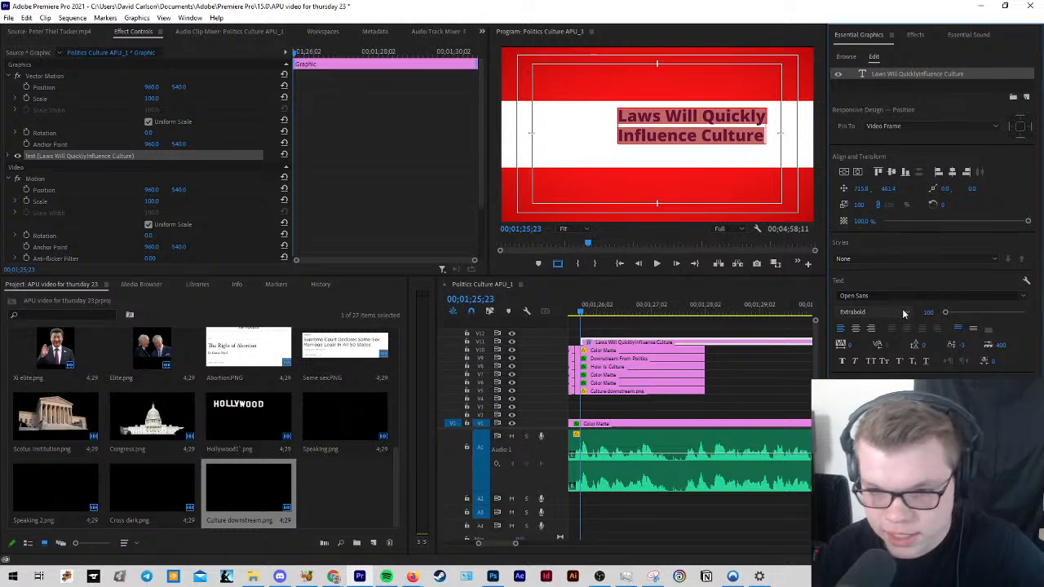
Step: Centre-align the two lines of text and centre the text block vertically and horizontally in the frame
click(855, 329)
click(891, 171)
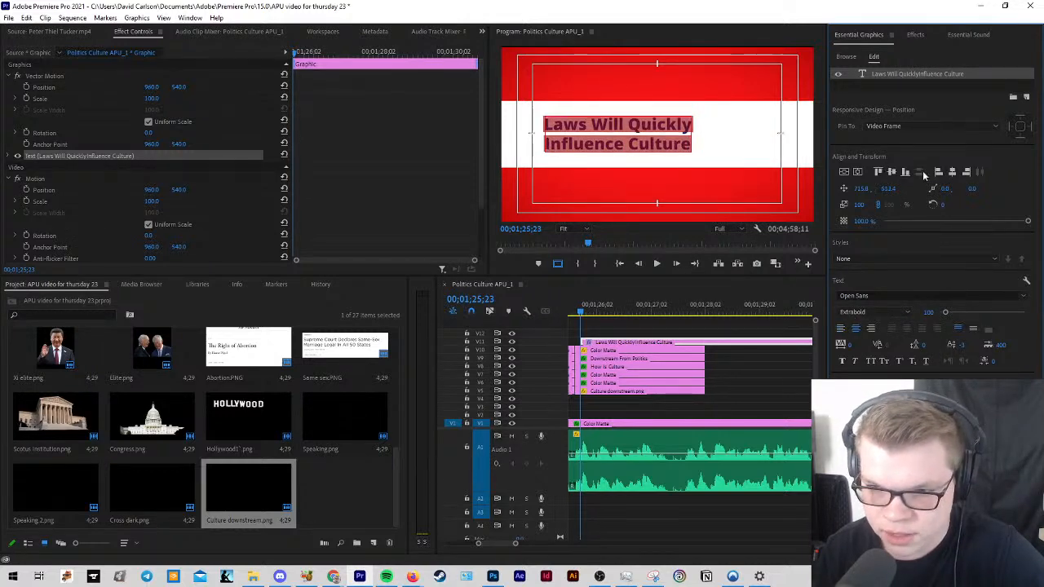
click(952, 172)
click(667, 145)
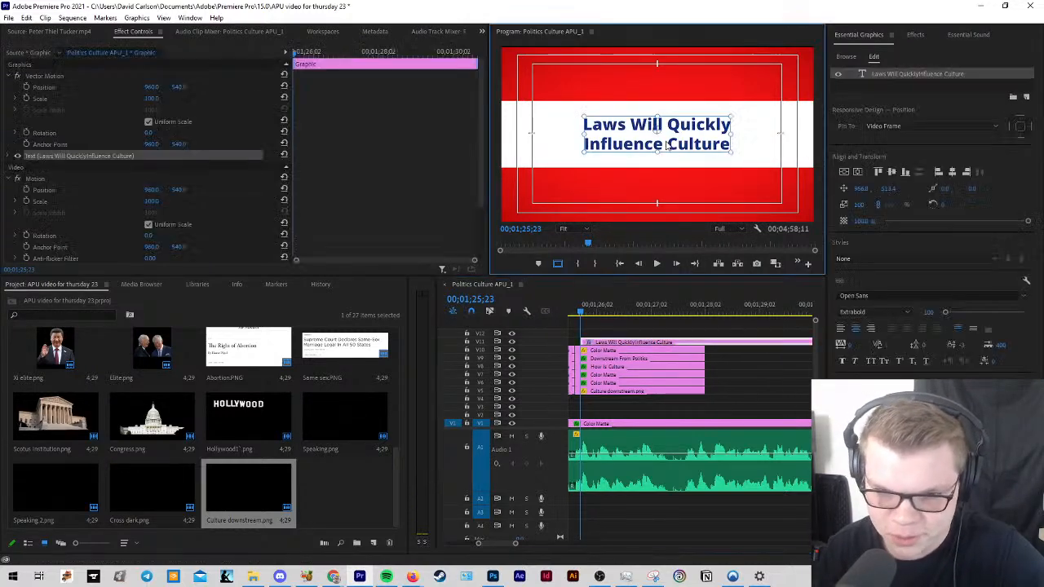
Step: Enlarge the "Laws Will Quickly Influence Culture" text to a scale of 134 and centre it in the frame again
drag(658, 152, 657, 161)
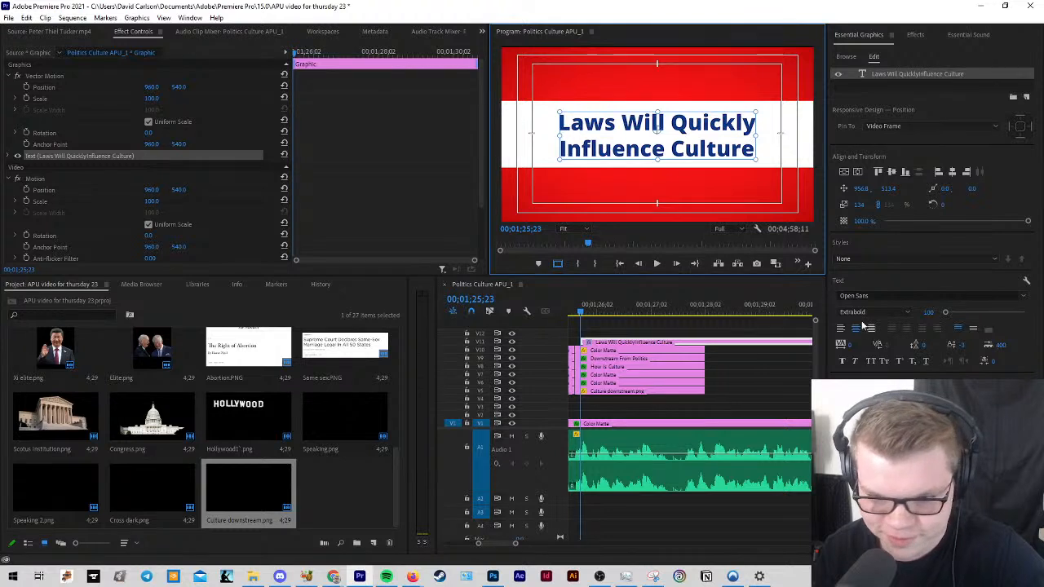
click(893, 173)
click(952, 173)
click(622, 324)
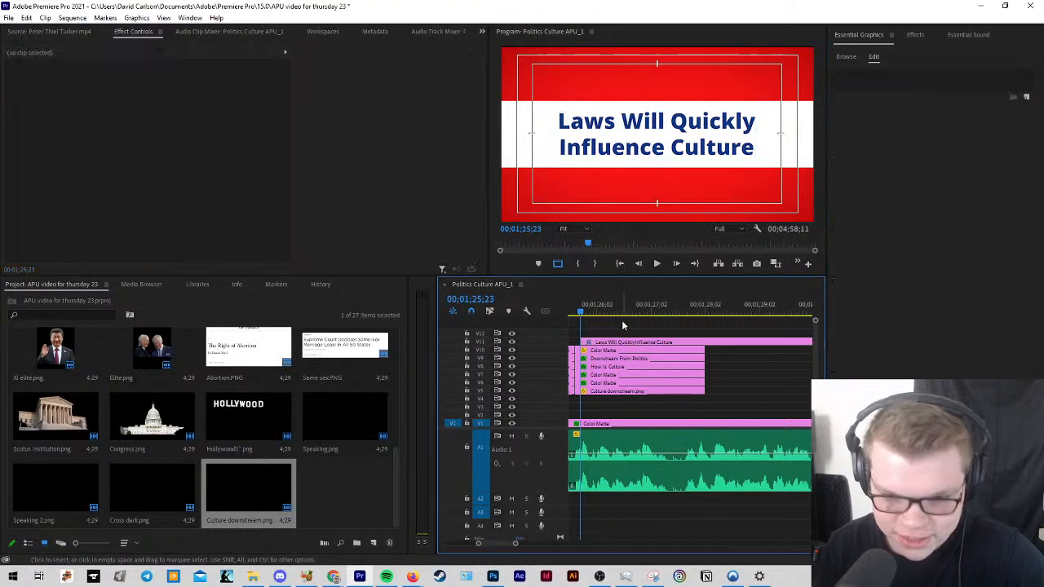
Step: Play back the transition from "Downstream From Law" to the new title to check when the text appears
scroll(624, 335, down, 3)
click(602, 314)
key(space)
scroll(623, 336, up, 3)
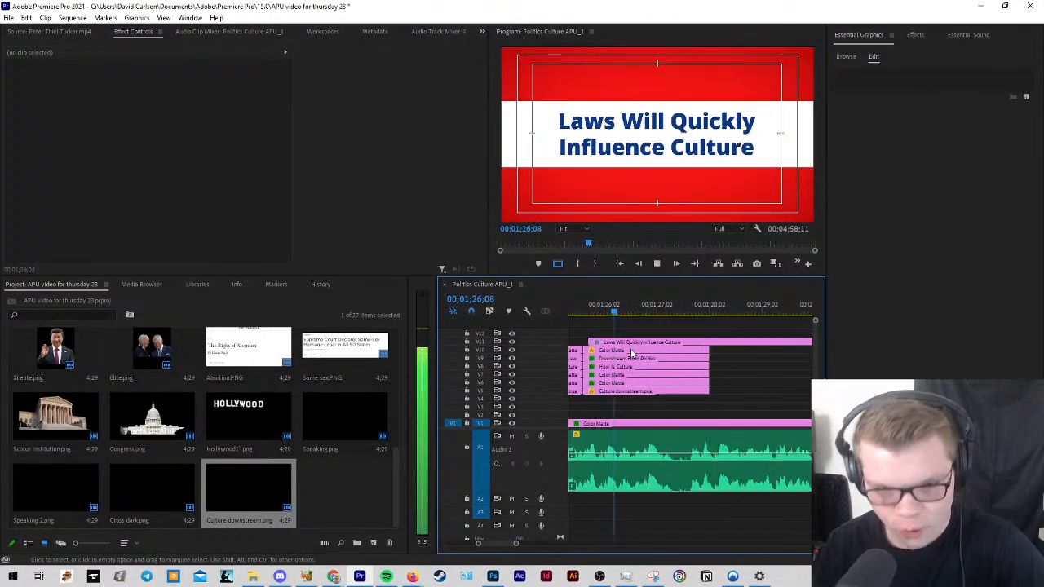
key(space)
scroll(645, 356, up, 2)
scroll(666, 363, down, 3)
key(space)
click(657, 313)
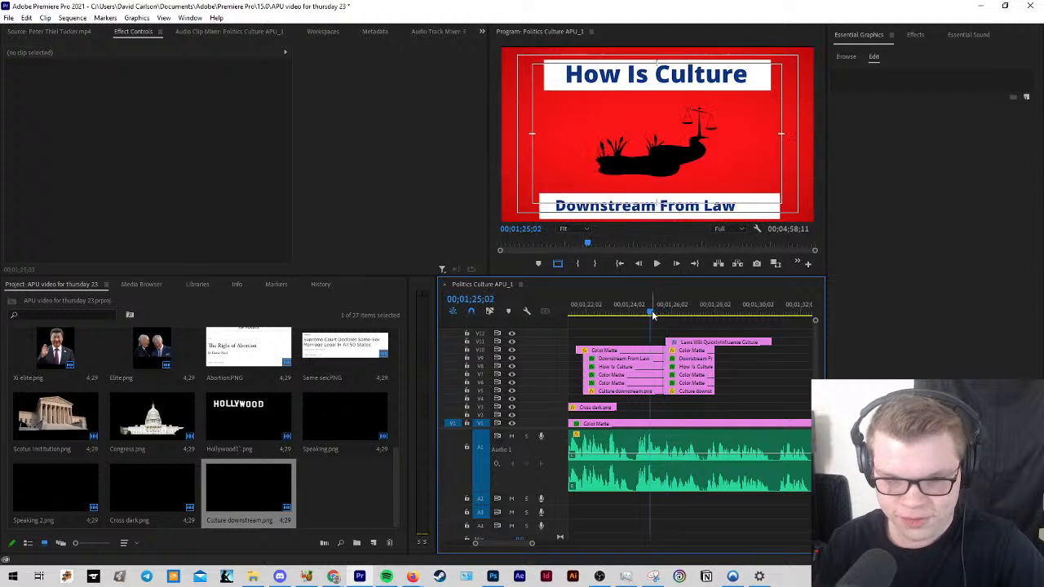
scroll(653, 316, up, 2)
key(space)
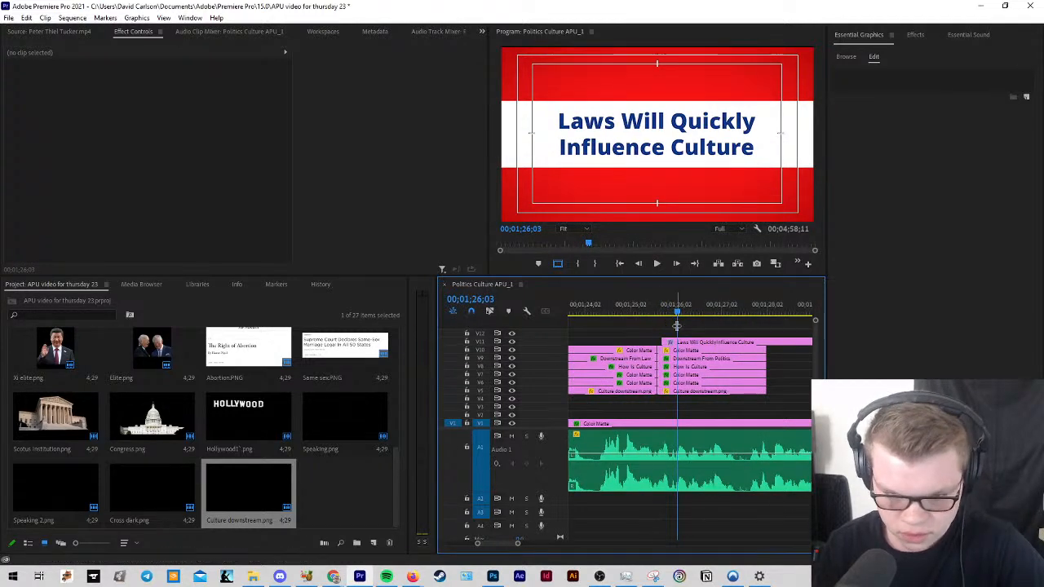
Step: Extend the start of the "Laws Will Quickly Influence Culture" clip back to about 00;01;25;20, where the white matte fills the frame's width
click(660, 313)
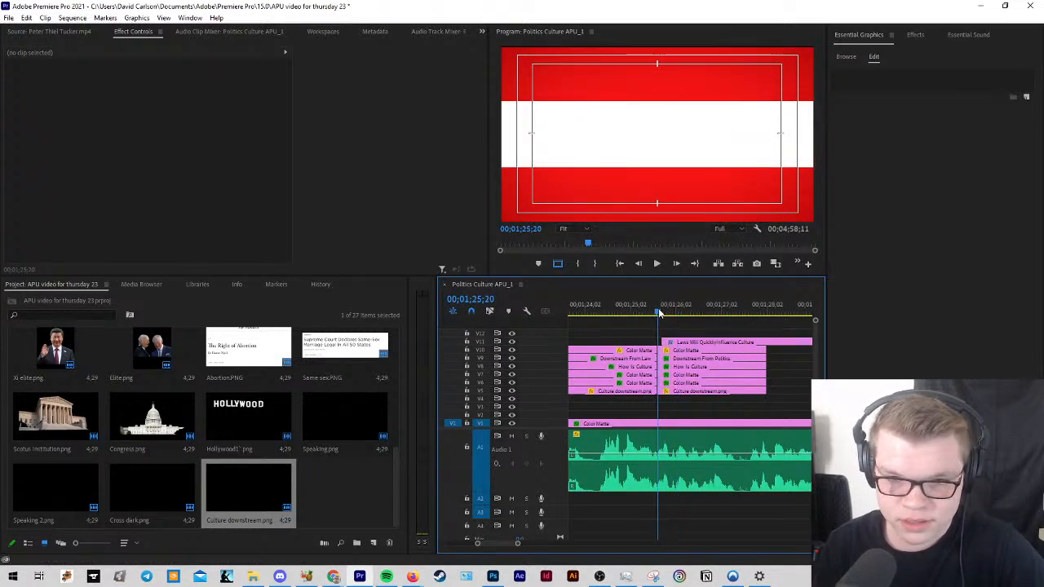
click(659, 314)
drag(658, 313, 680, 342)
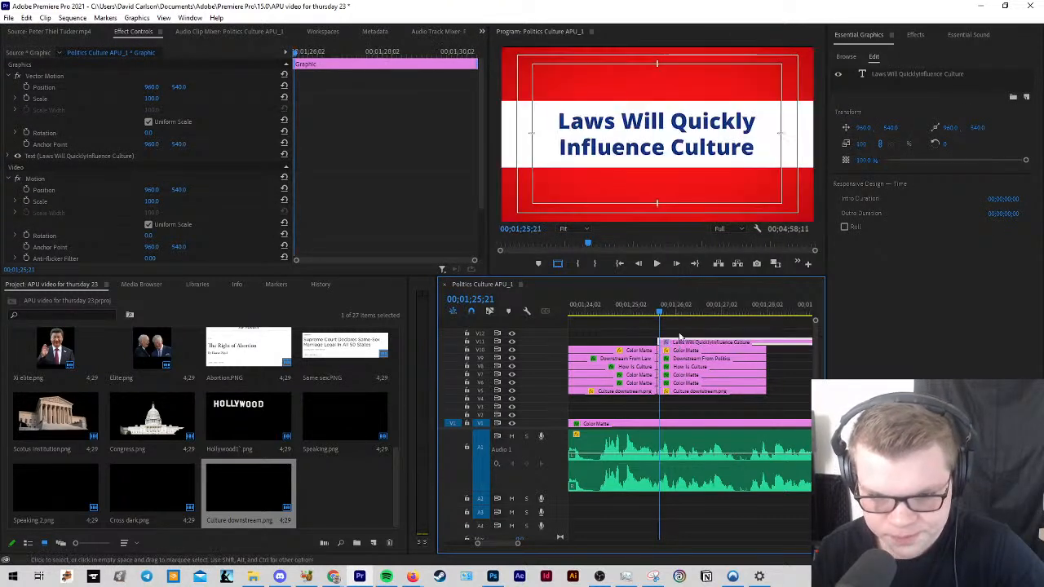
Step: Enable Vector Motion keyframing for the title's Position and Scale at 00;01;26;08
key(space)
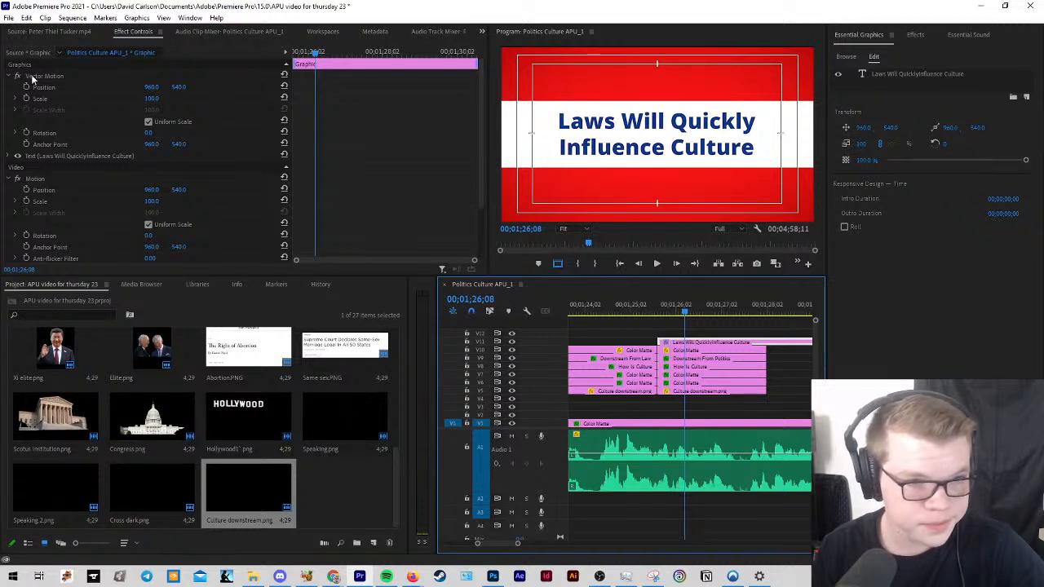
click(26, 87)
click(26, 99)
Step: Add Position and Scale keyframes at 00;01;26;21 and shift the first keyframe pair earlier, closer to the clip's start
drag(315, 54, 294, 56)
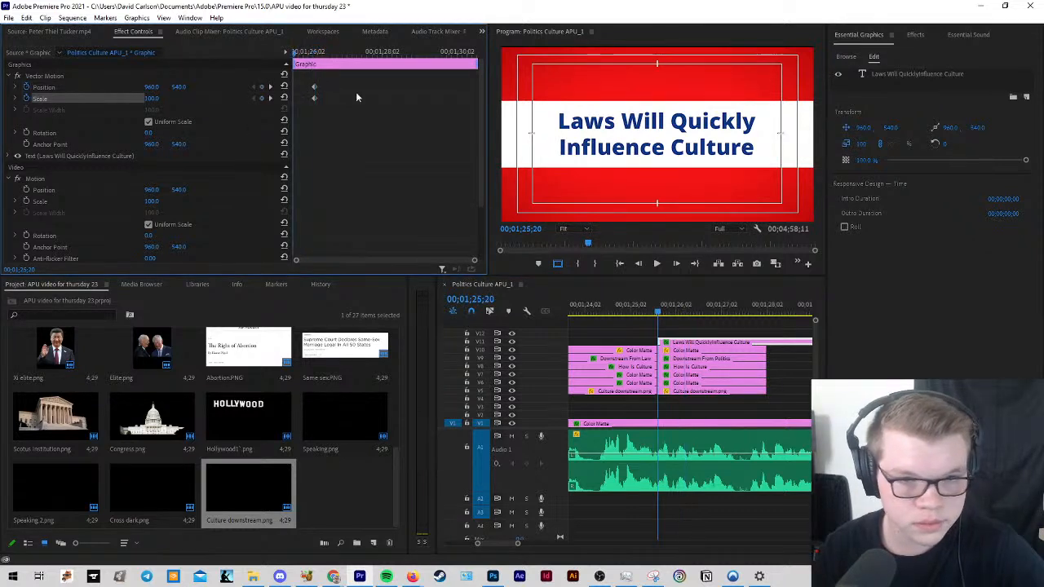
key(space)
key(space)
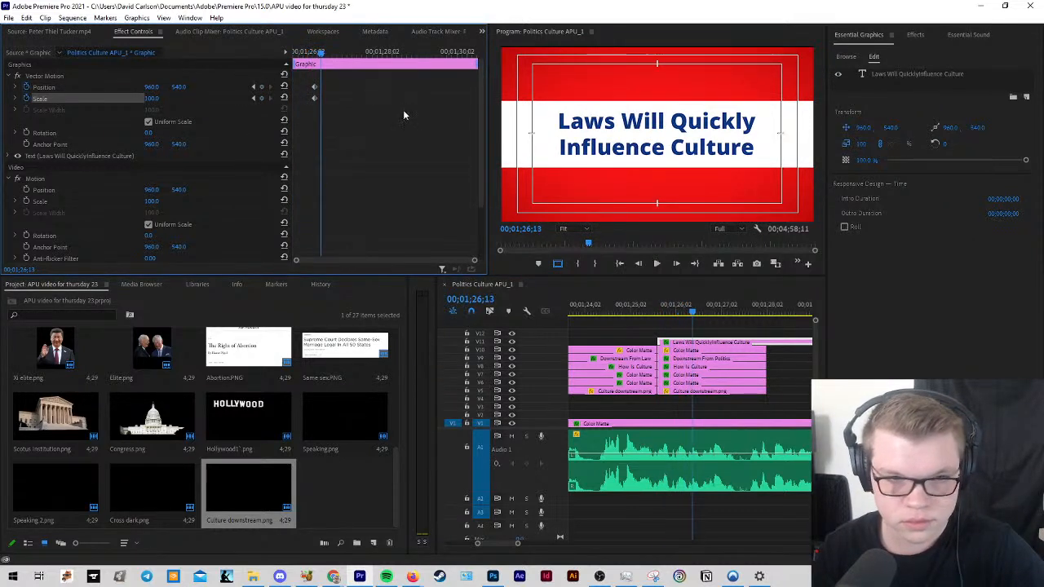
key(space)
key(space)
click(261, 87)
click(262, 99)
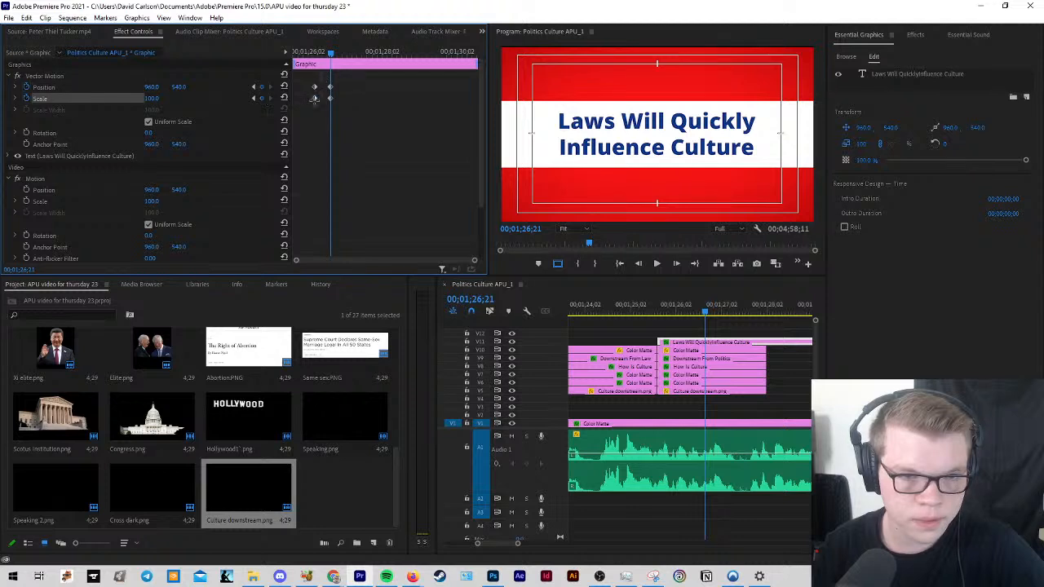
drag(312, 90, 304, 92)
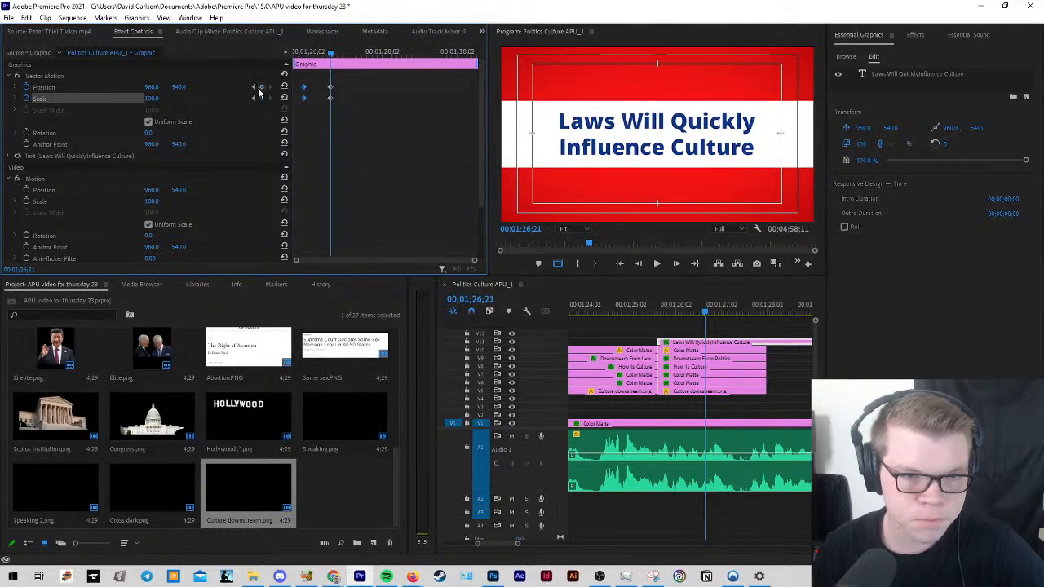
Step: Set the "Laws Will Quickly Influence Culture" title's Scale to 0 at its first keyframe, 00;01;25;29, and play back its entrance
click(254, 88)
drag(153, 98, 65, 98)
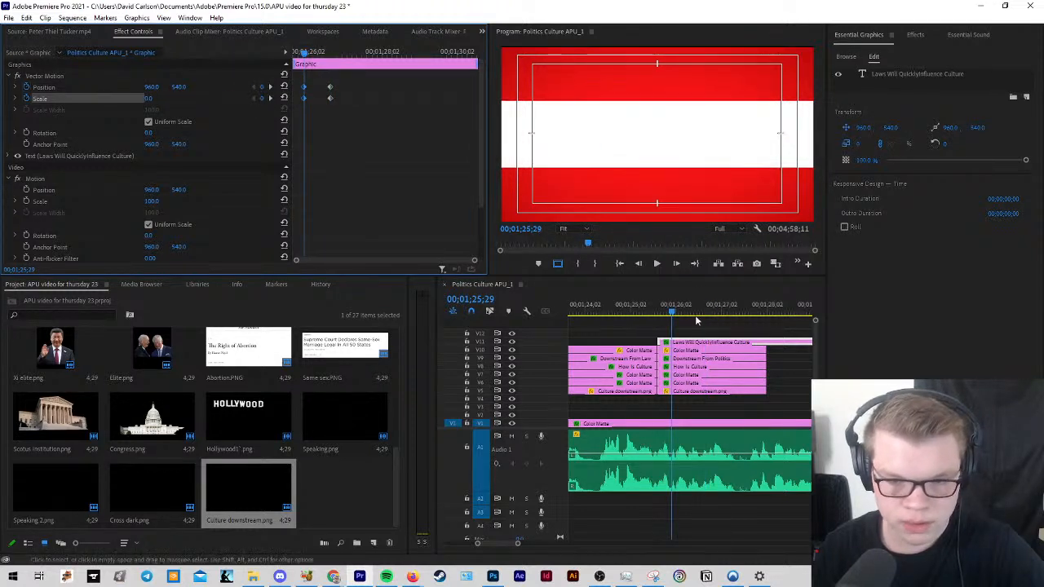
click(588, 308)
key(space)
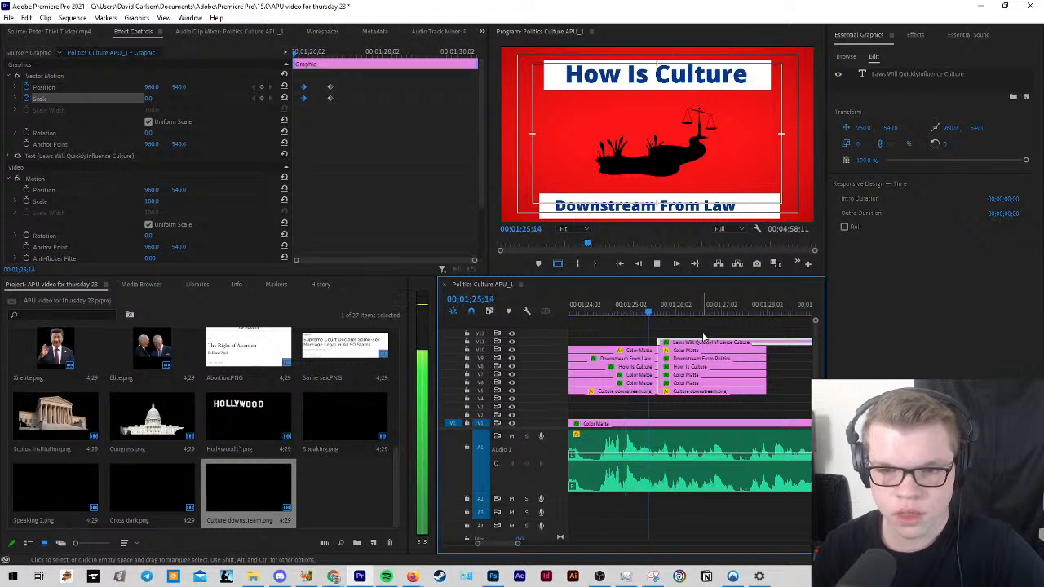
key(space)
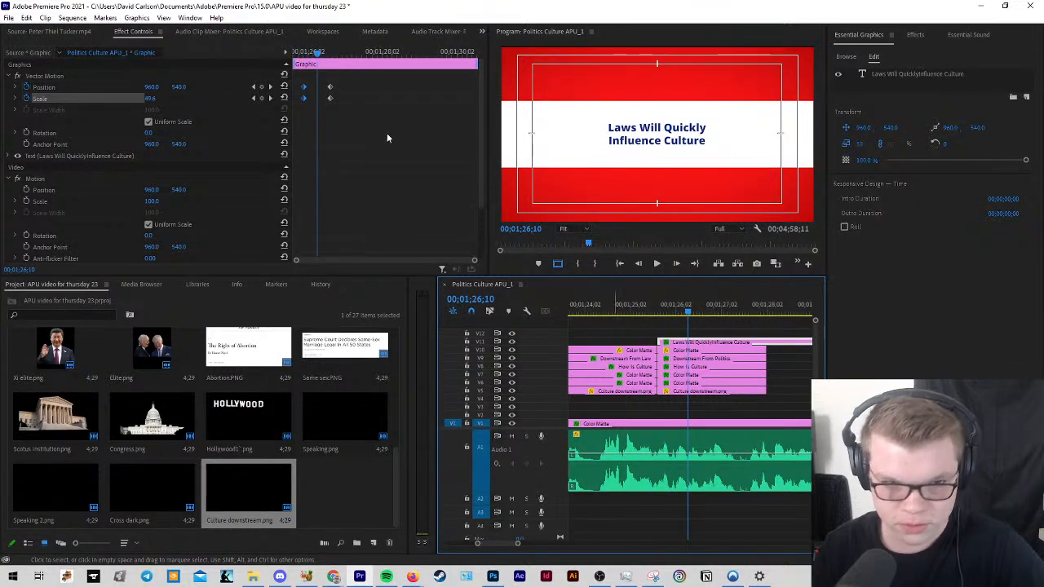
click(650, 313)
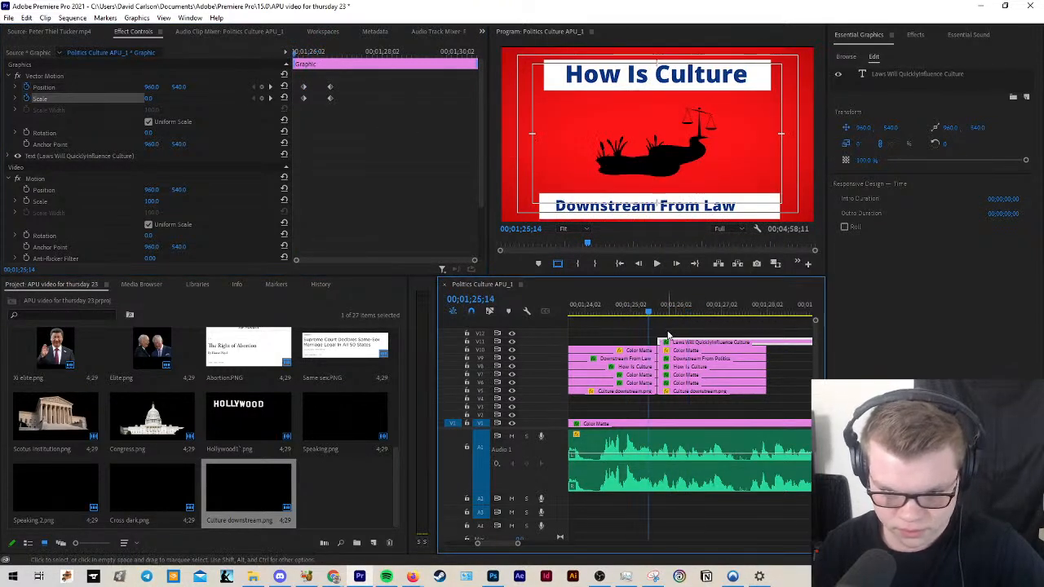
click(666, 330)
key(space)
key(space)
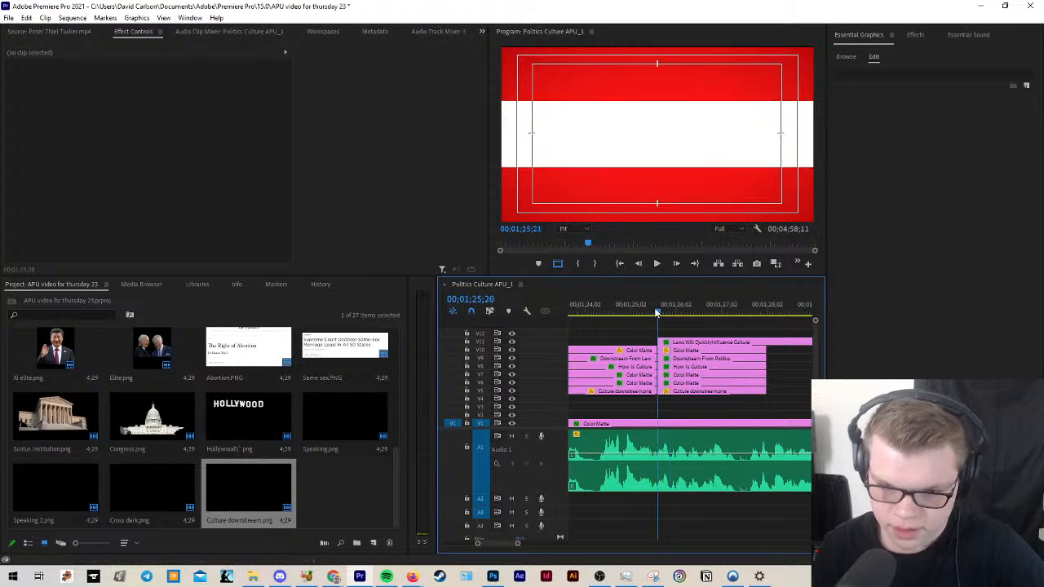
Step: Scrub through the outgoing Color Matte clip on V10 and examine how its last Position and Scale keyframes line up with the 00;01;25;20 cut
click(650, 314)
click(648, 349)
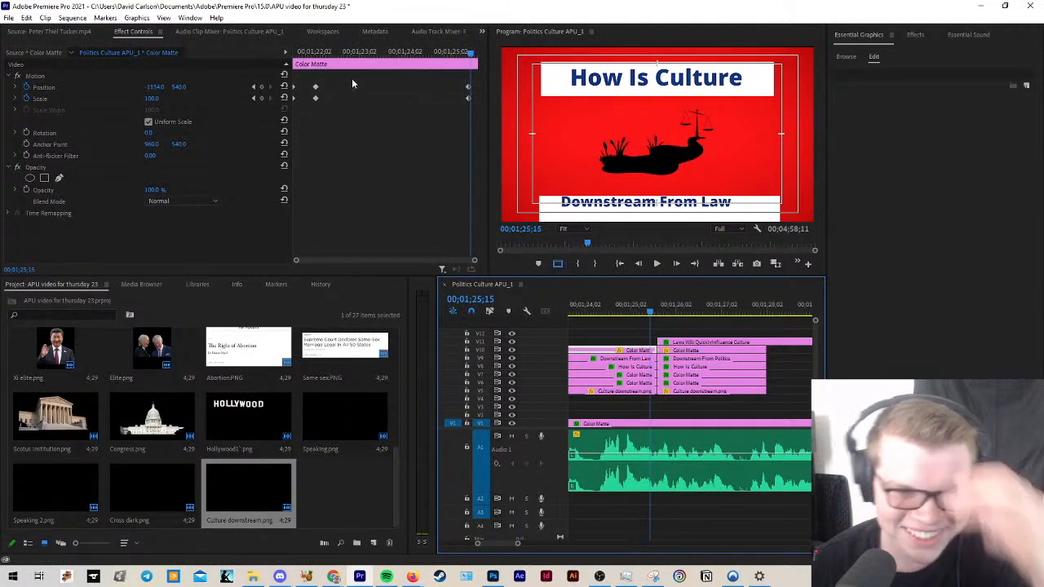
drag(375, 53, 470, 74)
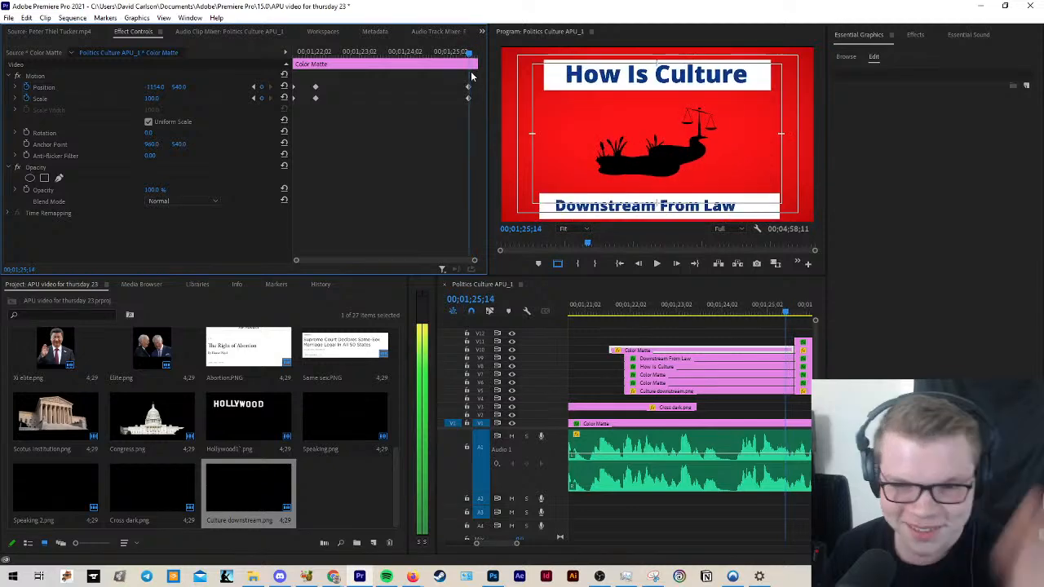
scroll(749, 350, down, 2)
scroll(748, 349, down, 1)
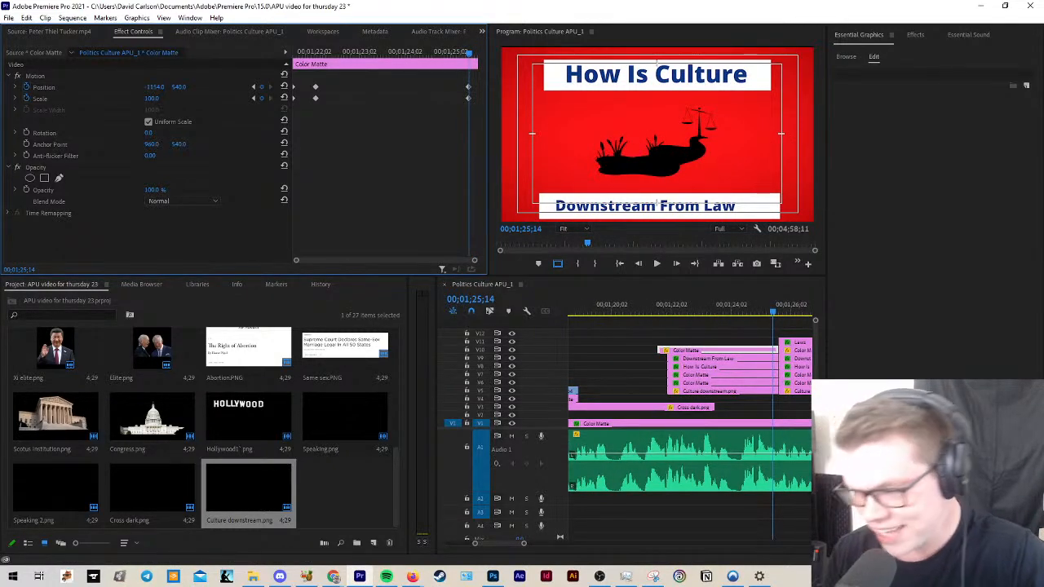
scroll(744, 390, up, 2)
scroll(744, 389, up, 2)
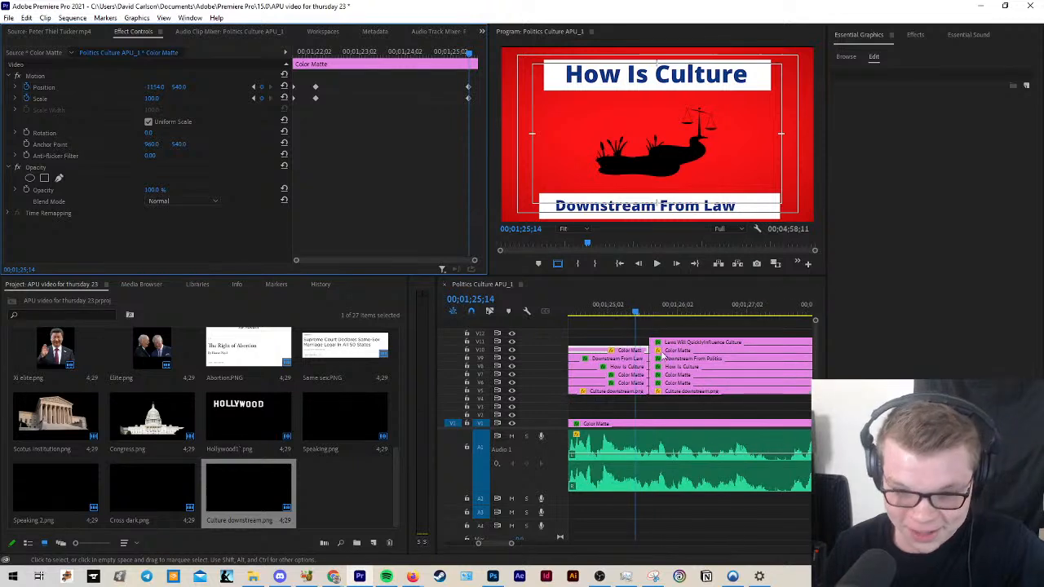
click(663, 354)
drag(664, 310, 631, 311)
click(611, 349)
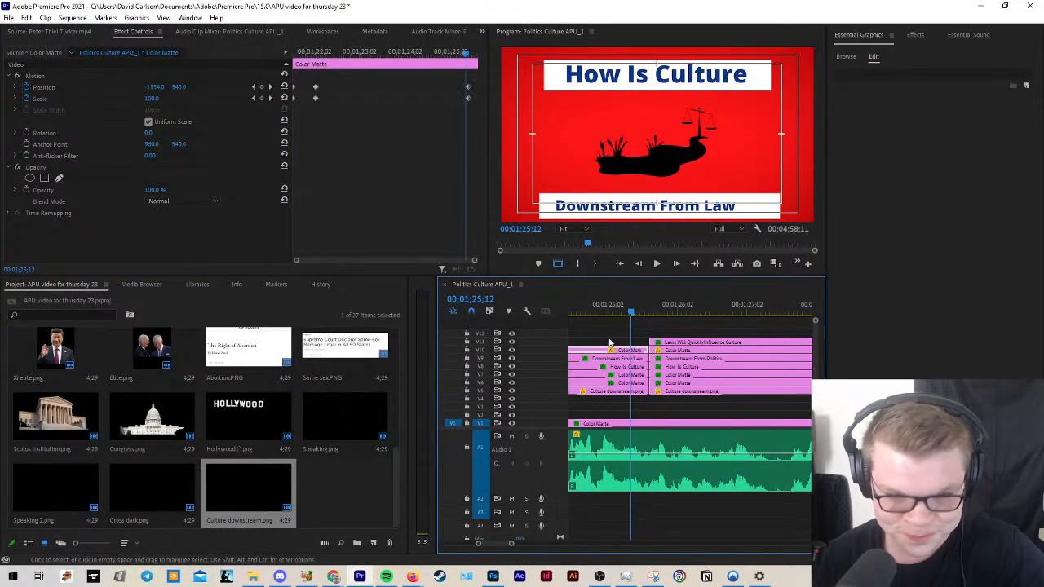
click(329, 55)
drag(329, 54, 487, 83)
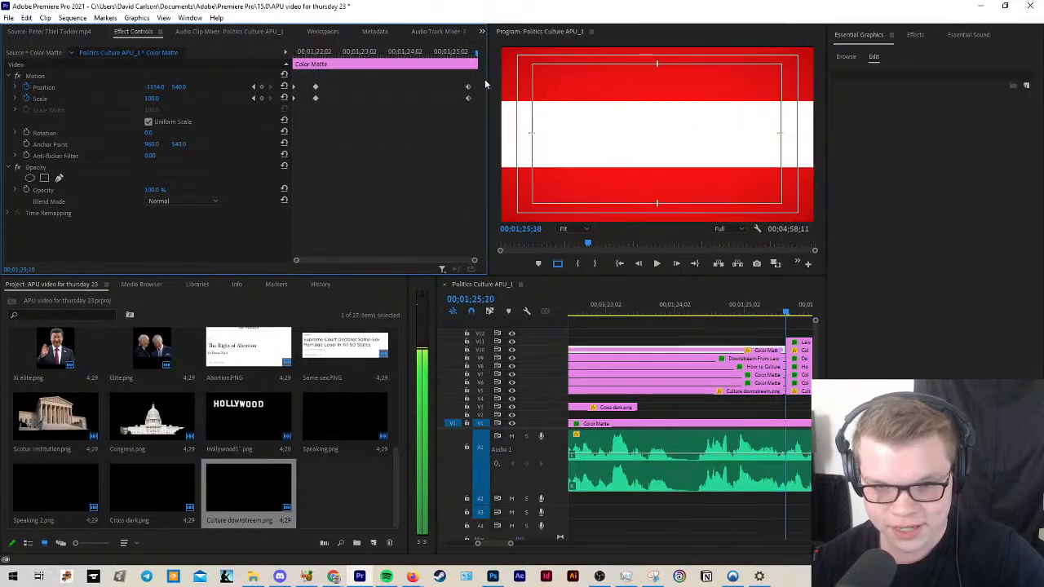
scroll(792, 351, up, 3)
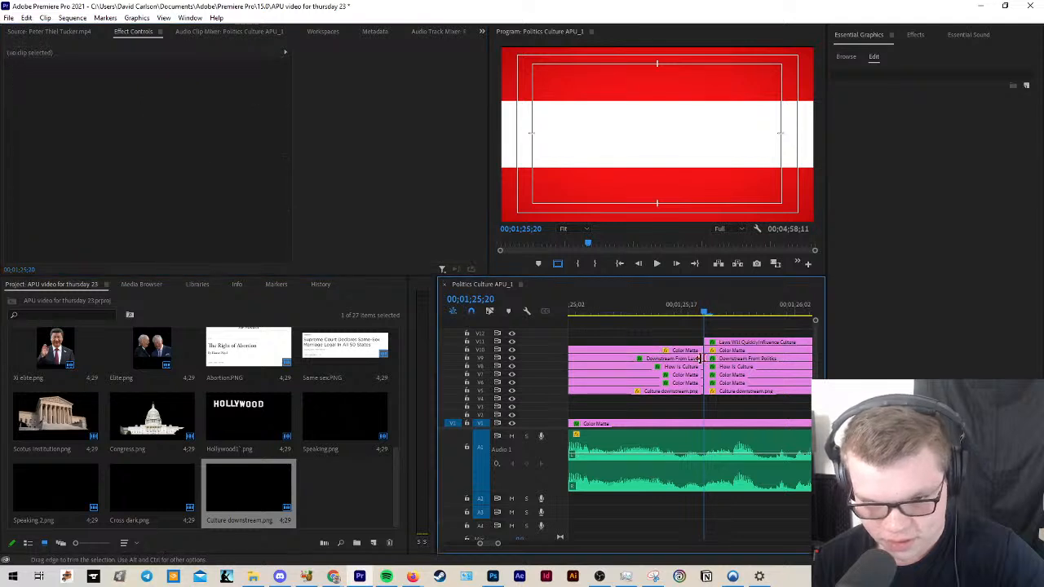
Step: Rejoin the split "Downstream From Law" title at 00;01;25;20 and nudge its last Scale keyframe just past the cut
click(644, 359)
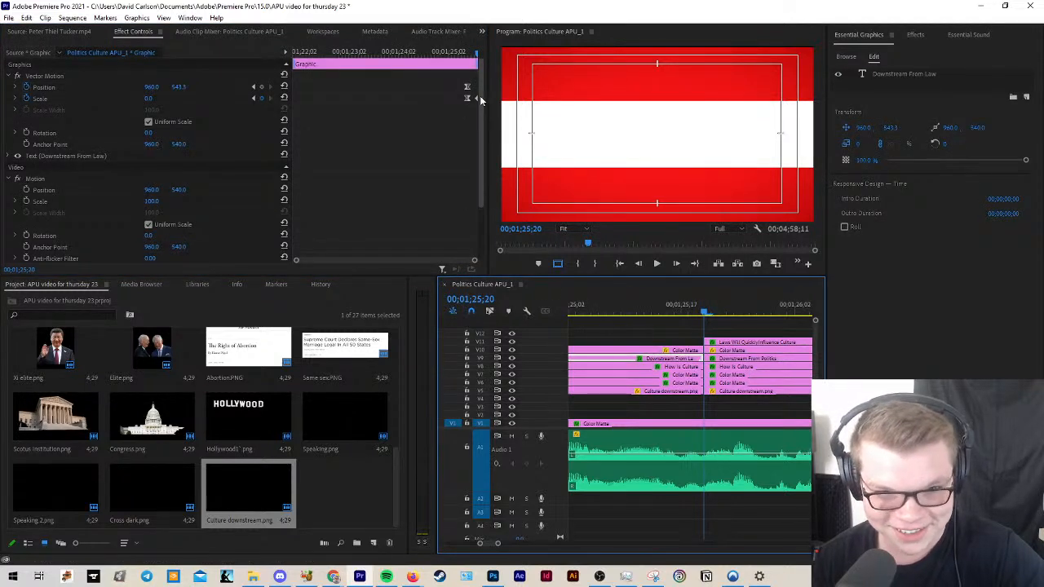
key(ctrl+z)
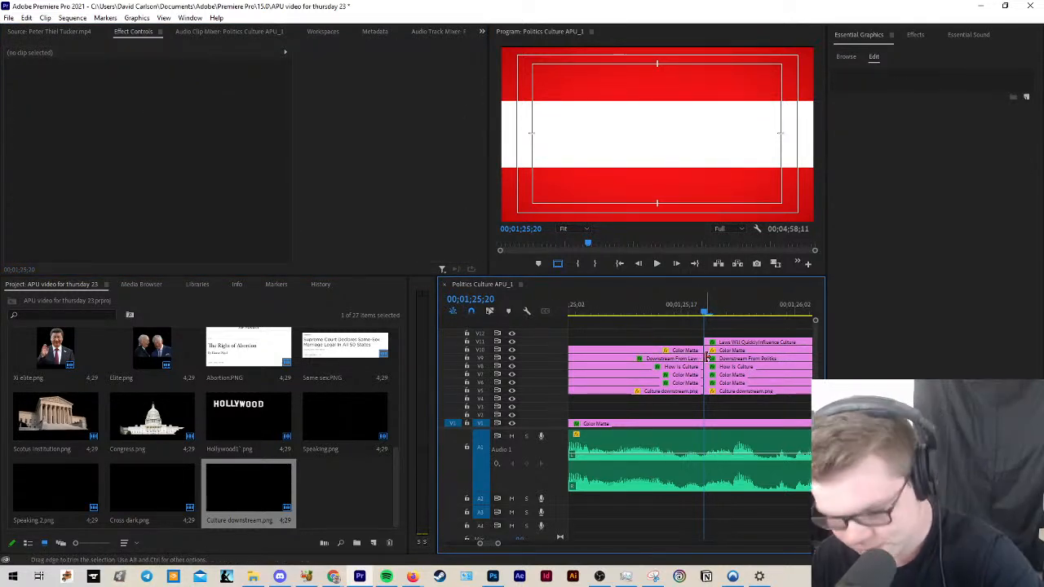
click(693, 359)
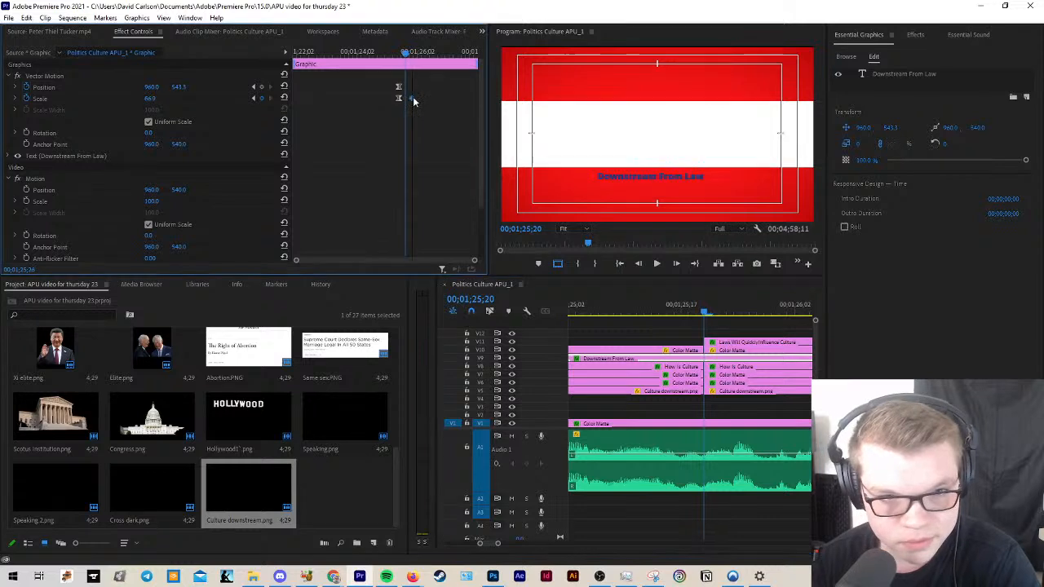
drag(416, 99, 414, 100)
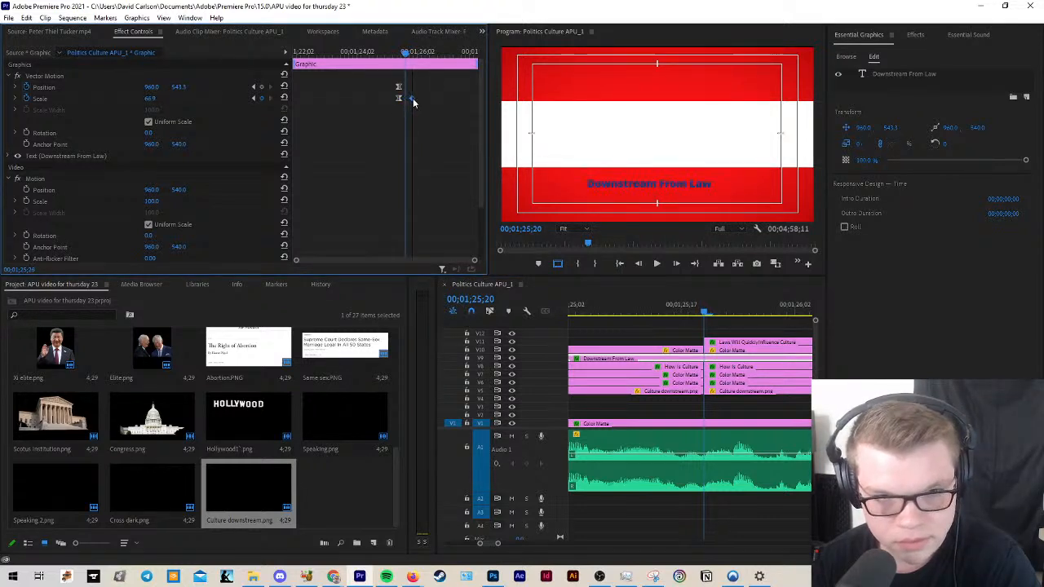
Step: Rejoin the split "How Is Culture" title clip by removing its edit point at 00;01;25;20
click(724, 351)
click(720, 369)
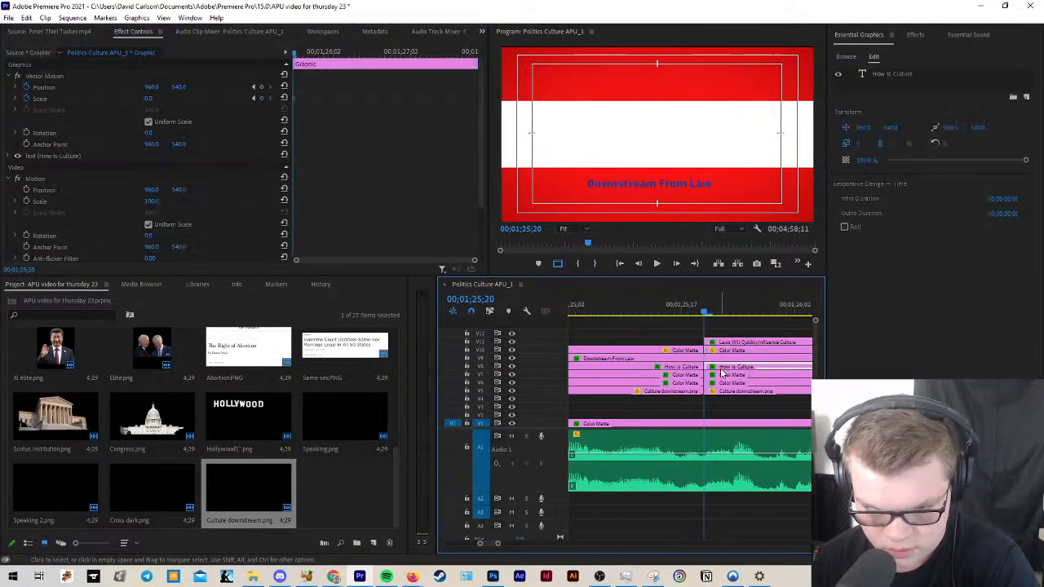
click(705, 368)
key(Delete)
Step: Shift the "How Is Culture" title's eased Position and Scale keyframes earlier to 00;01;25;01 and play back its exit
click(717, 369)
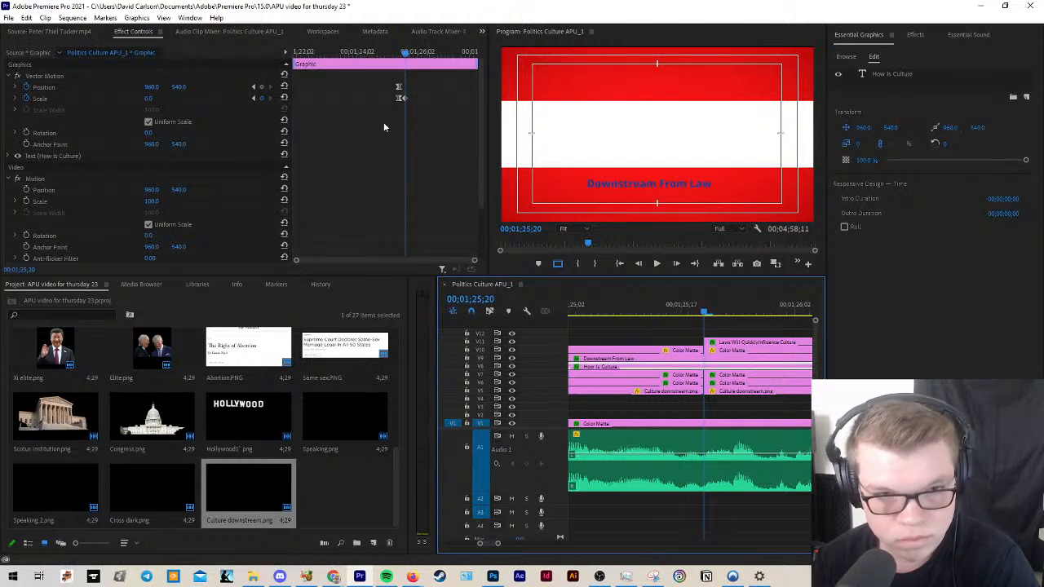
click(400, 99)
drag(398, 93, 388, 92)
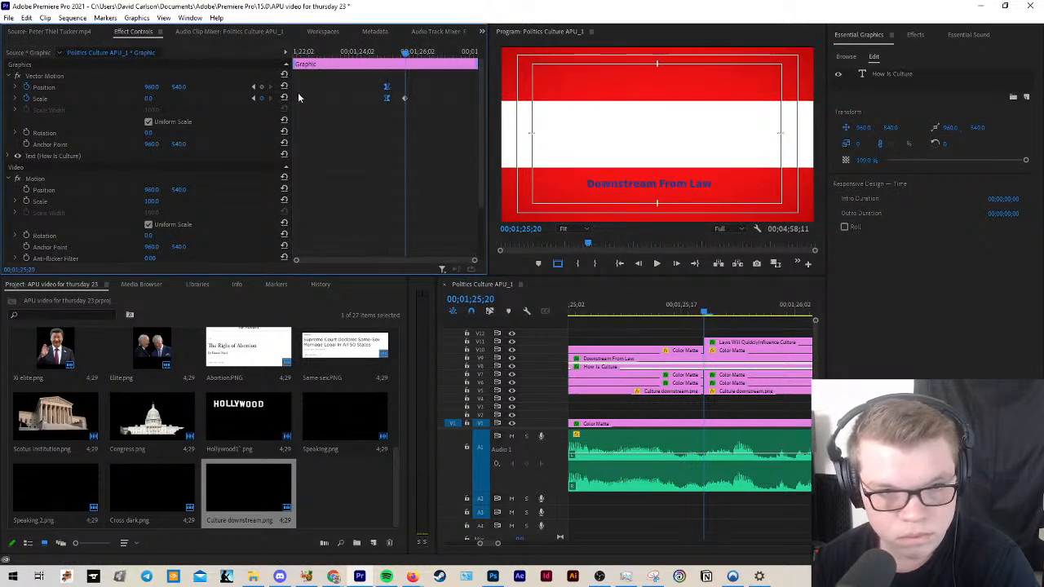
click(256, 86)
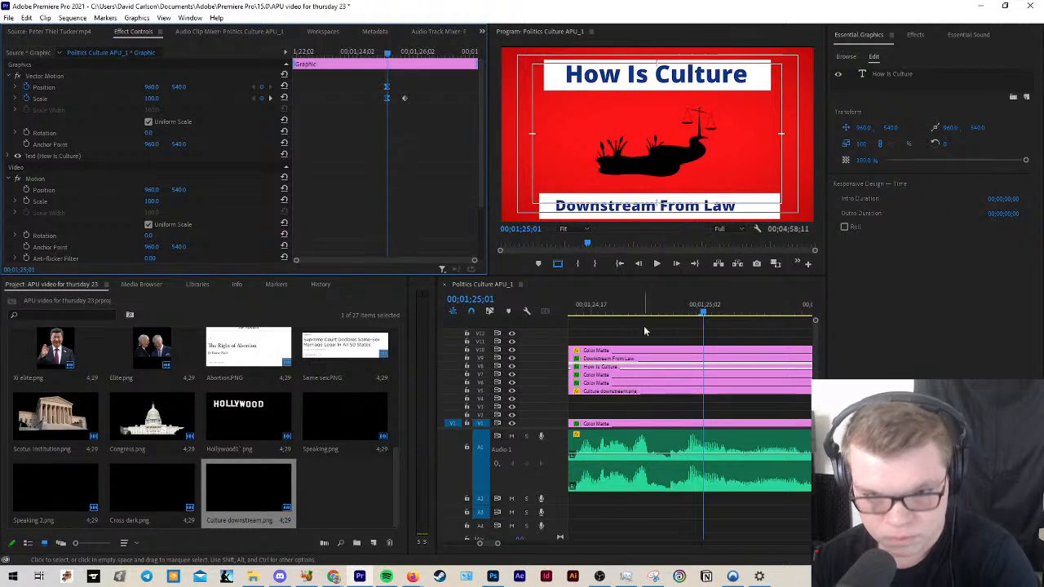
key(space)
key(space)
scroll(650, 359, down, 5)
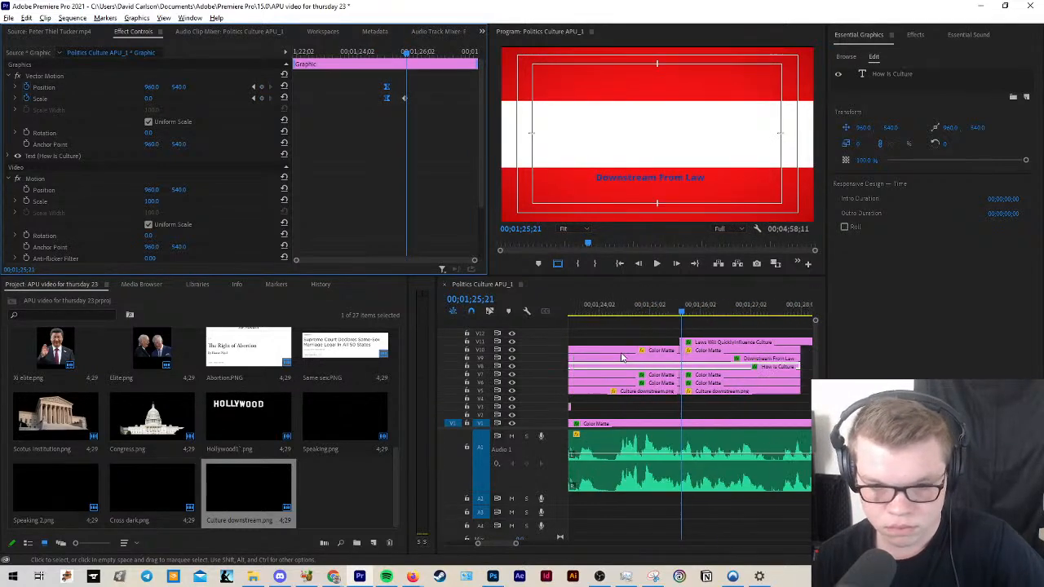
scroll(621, 357, up, 3)
click(254, 86)
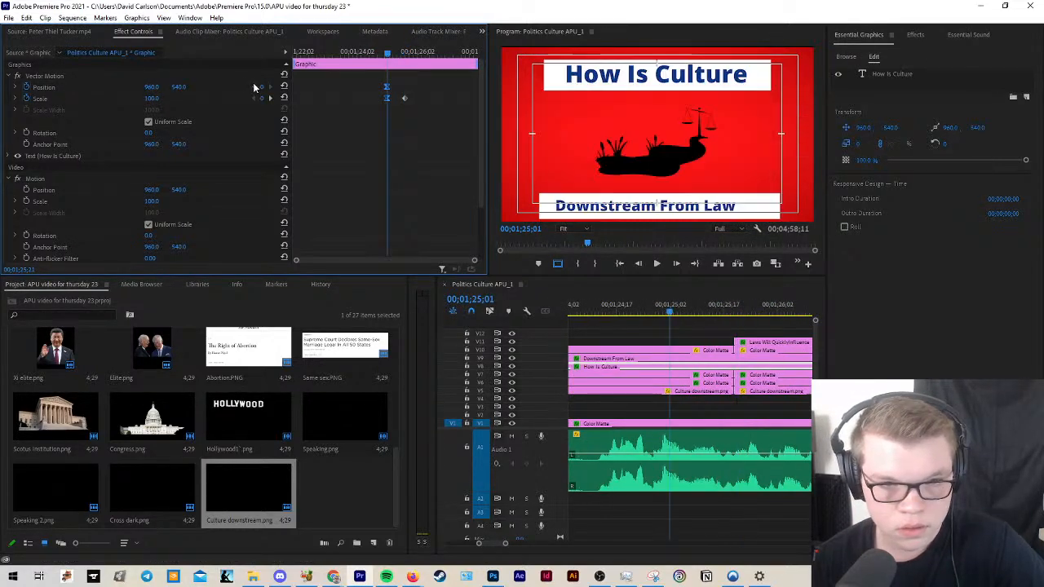
Step: Align the "Downstream From Law" title's eased keyframes with 00;01;25;01, apply Ease In to its last Scale keyframe, and preview the motion
click(678, 358)
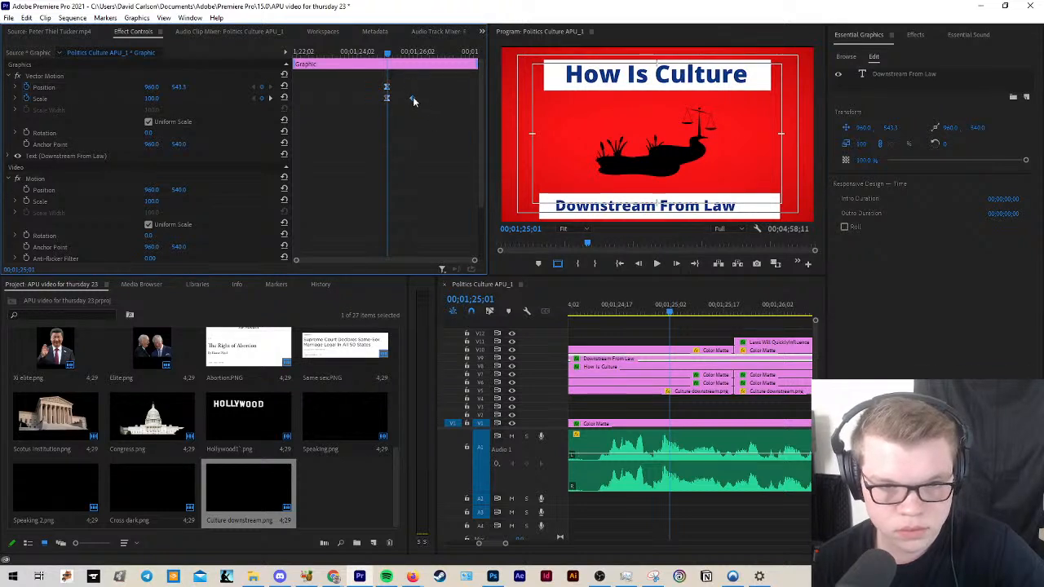
right_click(413, 98)
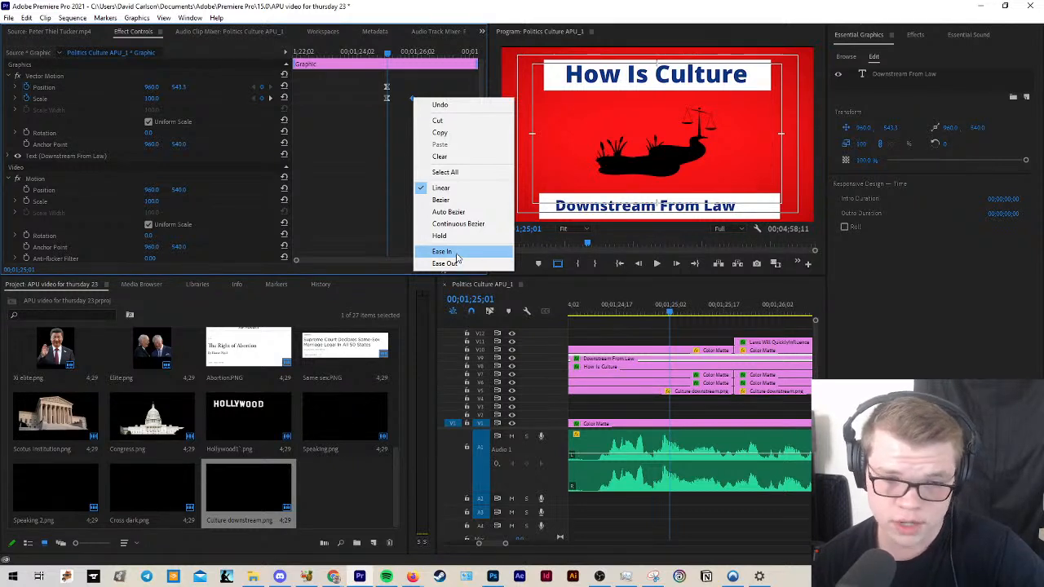
click(457, 257)
key(space)
key(space)
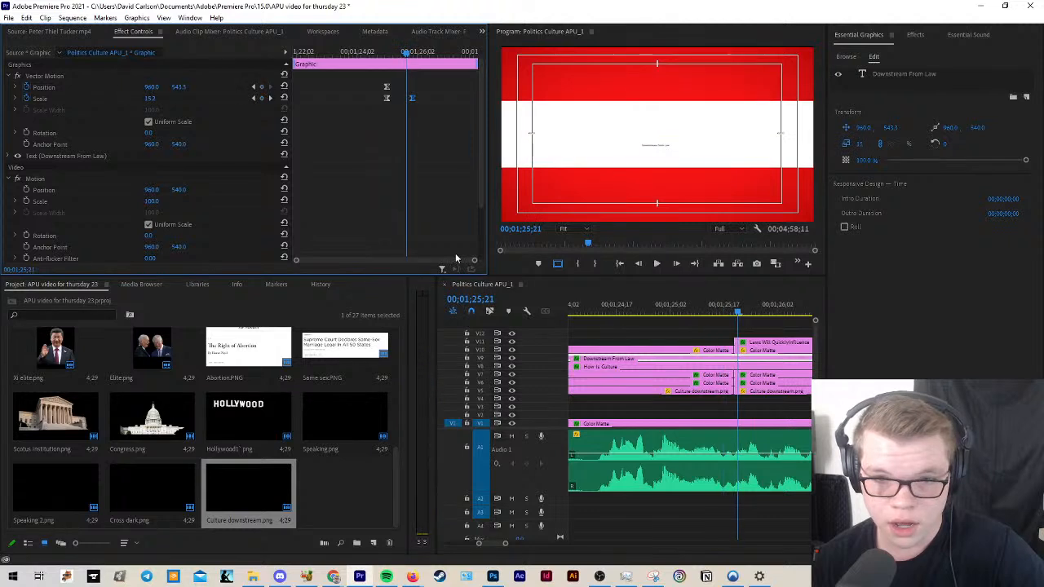
Step: Apply Ease In to the "How Is Culture" title's last Scale keyframe at 00;01;25;20
click(254, 87)
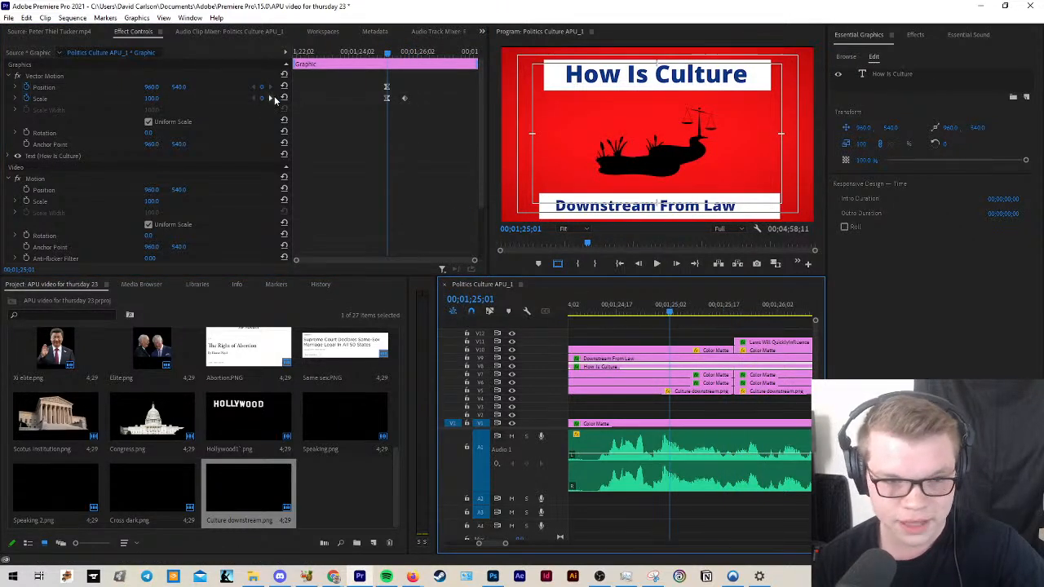
click(273, 98)
click(682, 359)
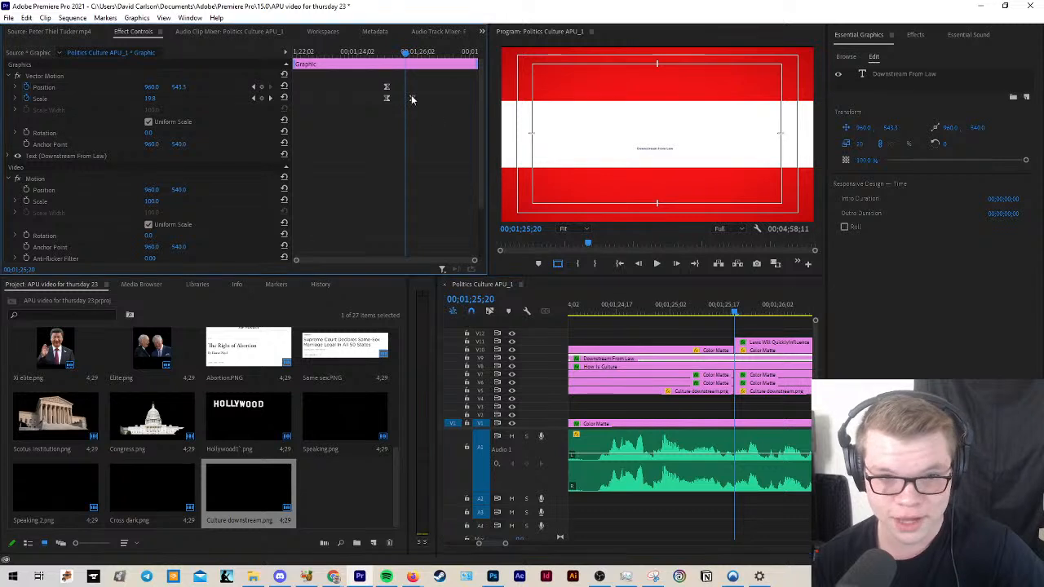
click(652, 366)
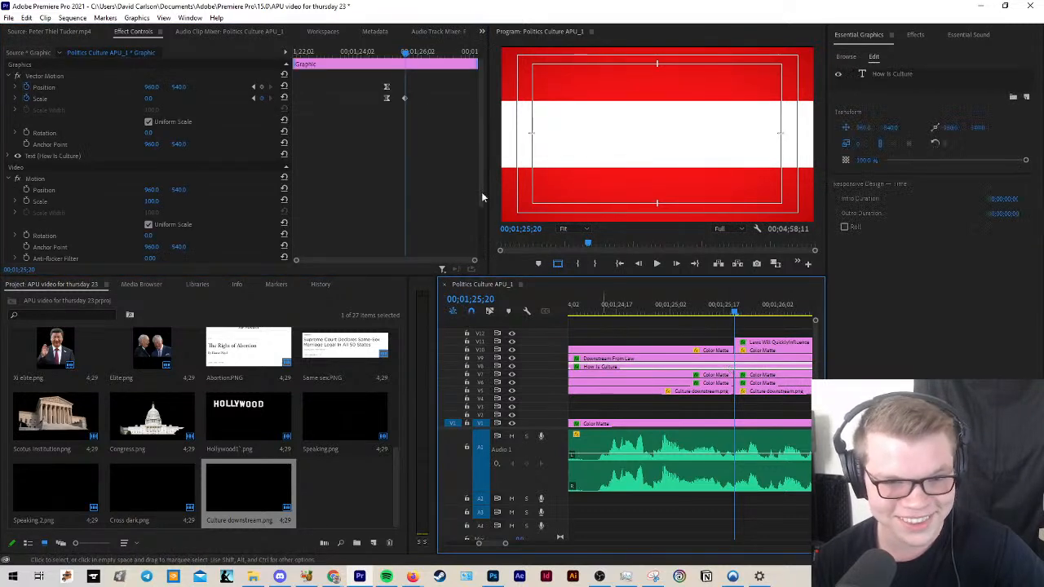
right_click(403, 97)
click(432, 252)
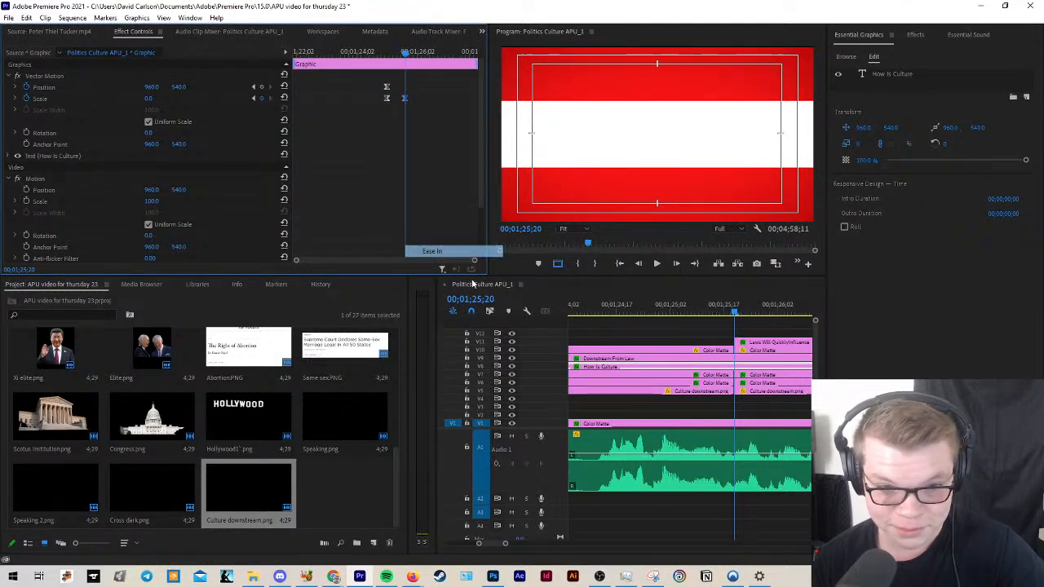
Step: Rejoin the split Color Matte clips on V7 and V6 and the Culture downstream.png clip at 00;01;25;20
click(739, 368)
click(736, 375)
key(Delete)
click(736, 383)
key(Delete)
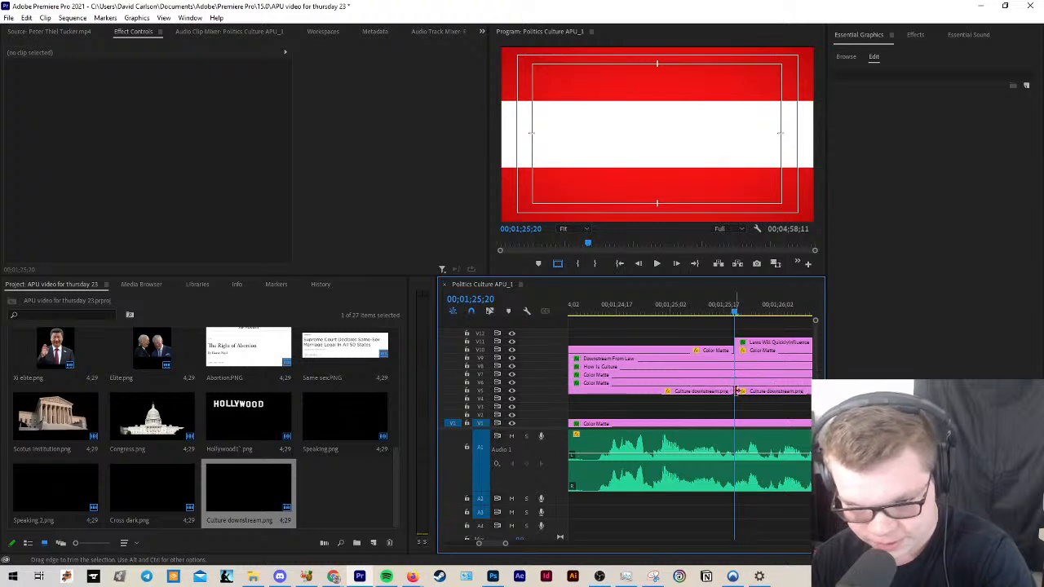
click(736, 391)
key(Delete)
Step: Move the V7 Color Matte's eased Position and Scale keyframes to 00;01;25;01 and apply temporal Ease In to its last Position keyframe
click(682, 373)
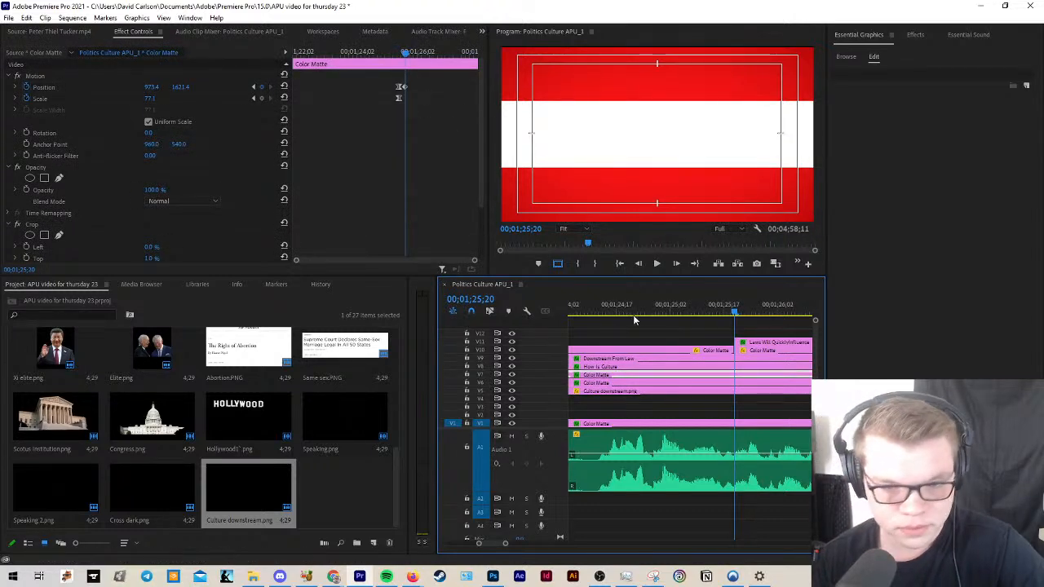
click(628, 366)
click(254, 99)
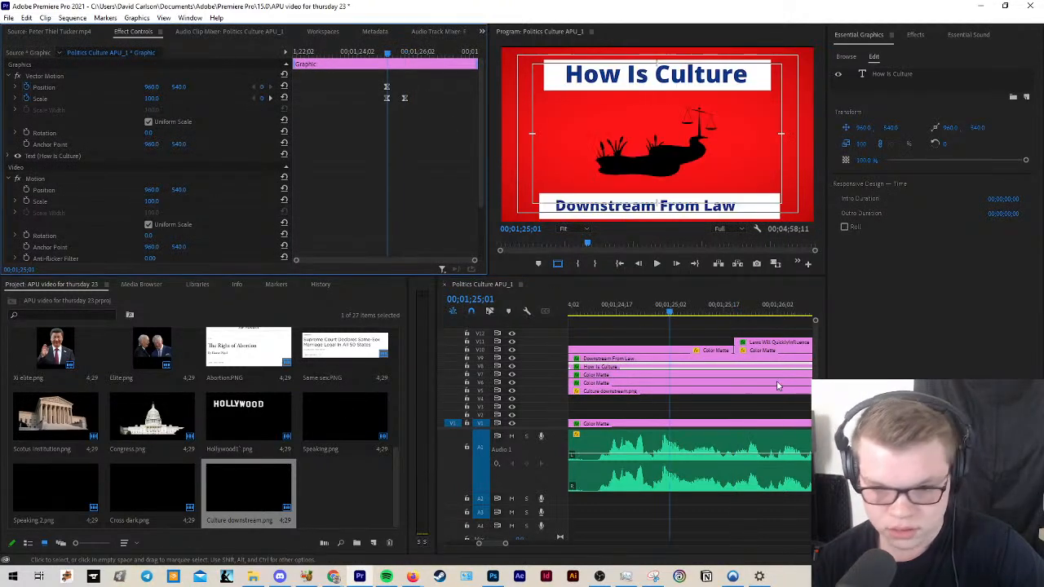
click(725, 376)
drag(365, 63, 376, 82)
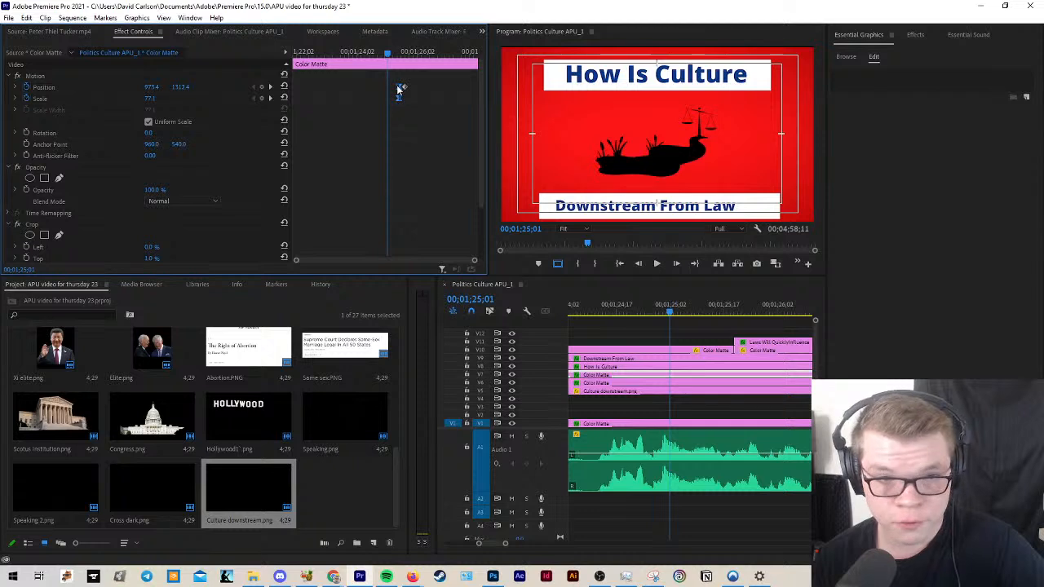
right_click(400, 85)
mouse_move(473, 174)
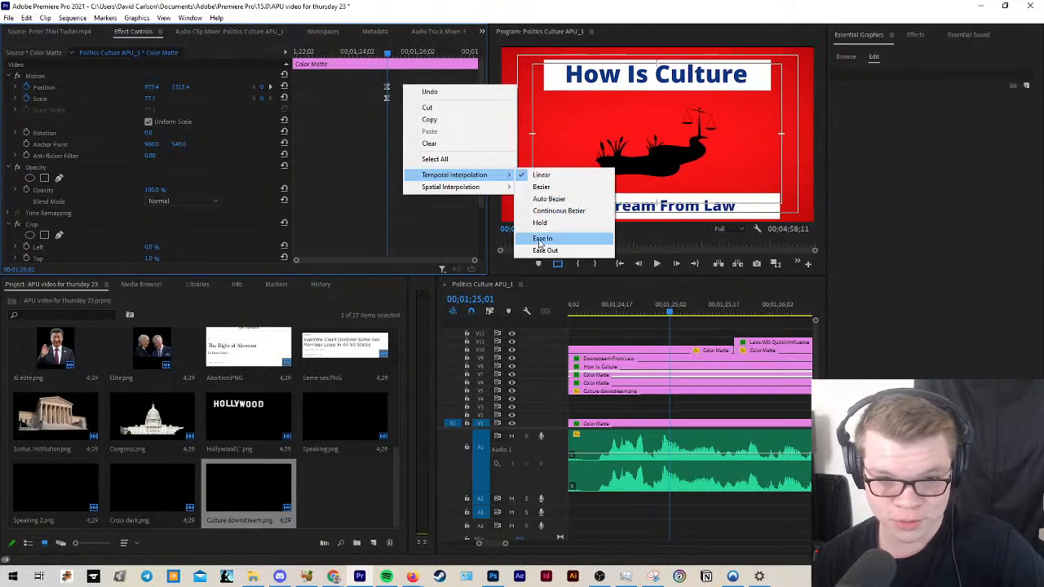
click(539, 240)
click(652, 342)
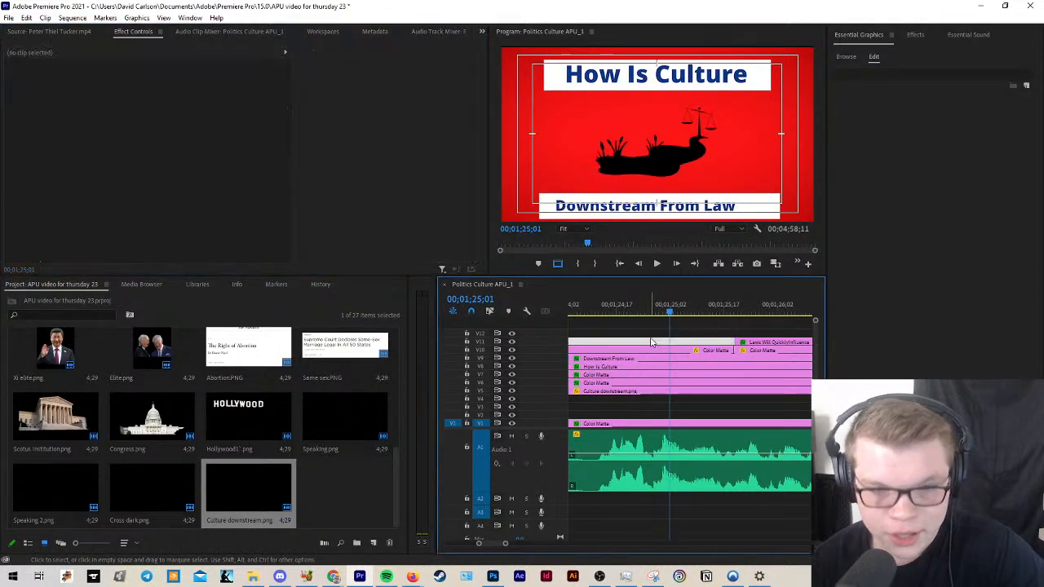
Step: Move the V6 Color Matte's eased Position and Scale keyframes to 00;01;25;01, matching the "How Is Culture" title's timing
key(space)
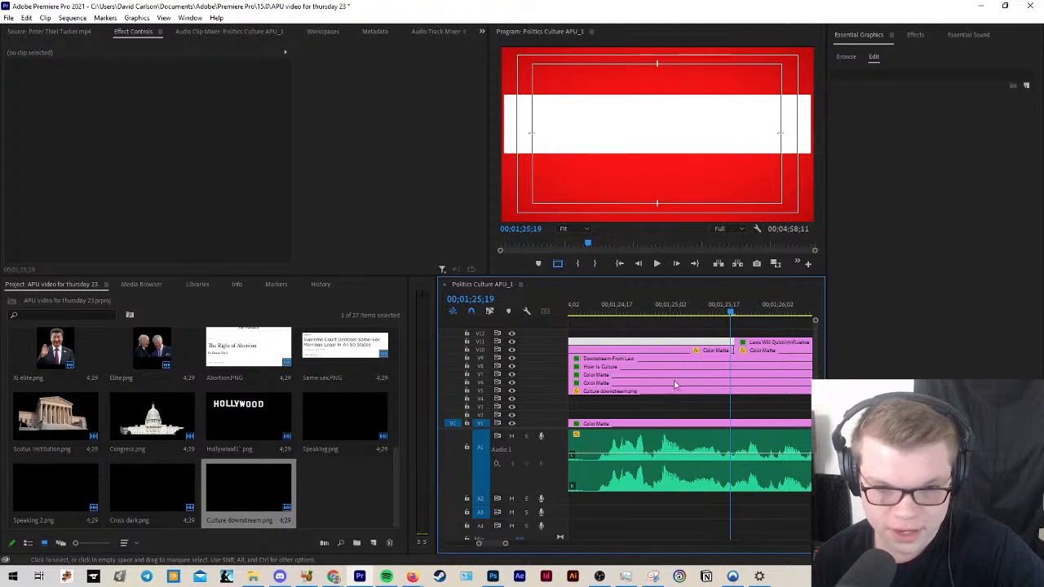
click(675, 384)
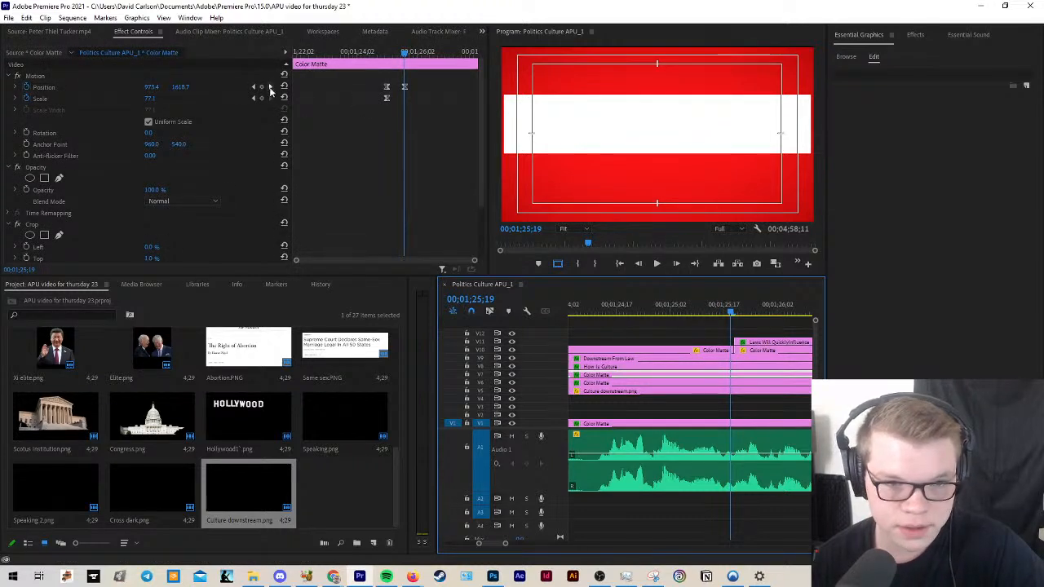
click(271, 88)
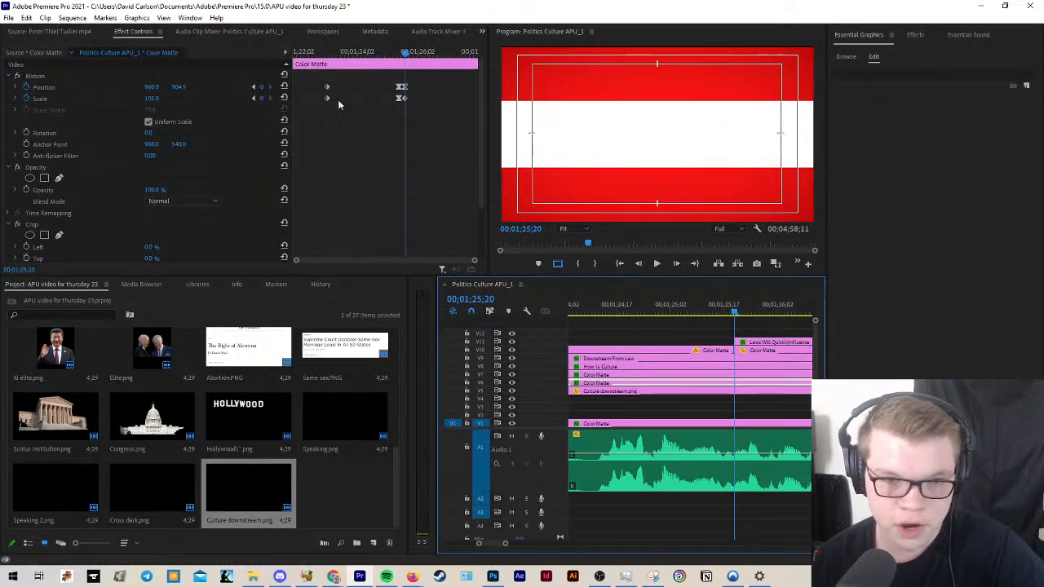
click(679, 366)
click(254, 87)
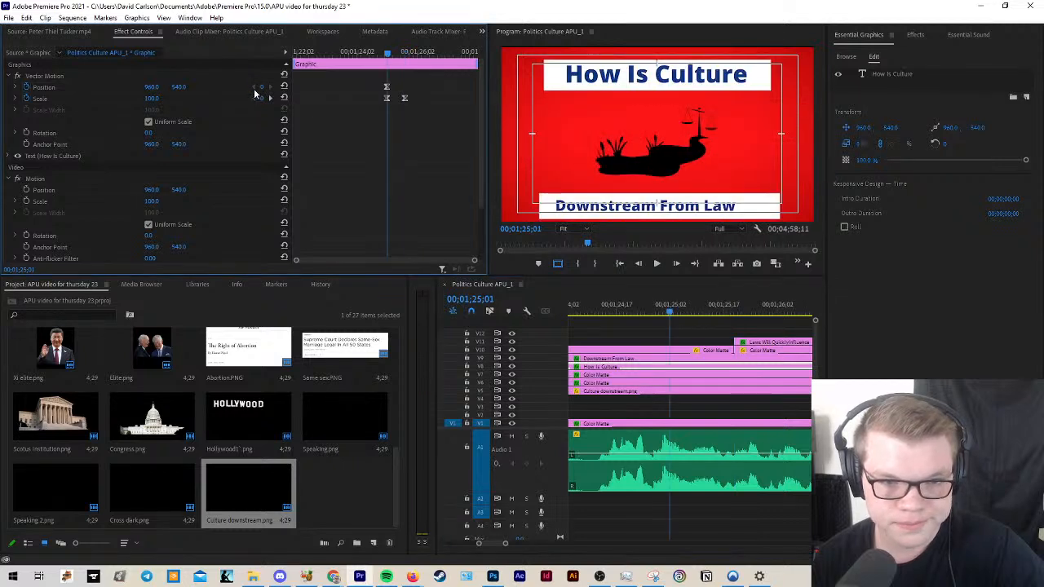
click(680, 384)
click(373, 82)
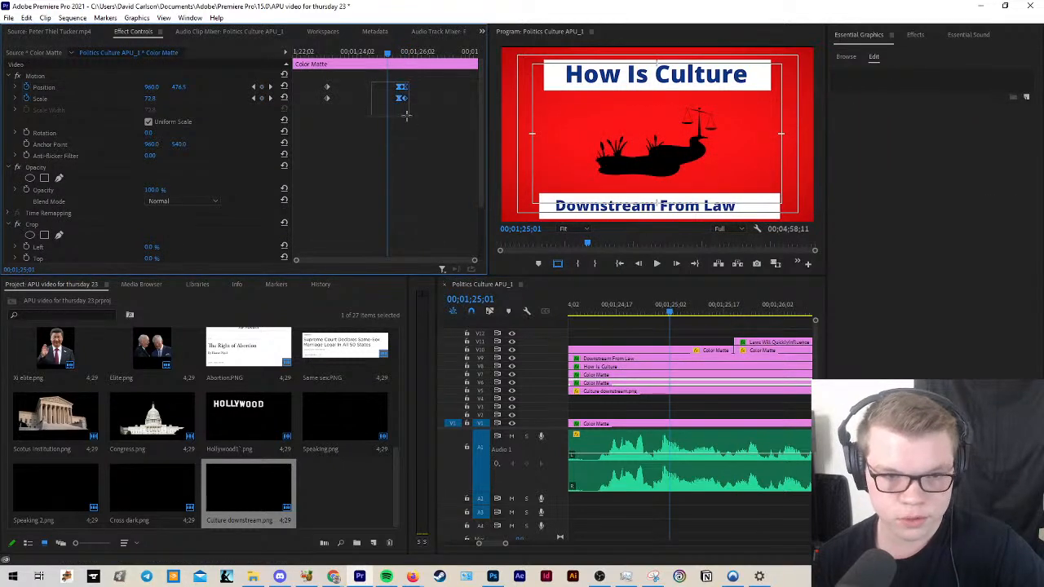
mouse_move(402, 97)
mouse_down()
mouse_move(403, 109)
mouse_move(387, 97)
mouse_up()
Step: Check the Culture downstream.png keyframes and preview the culture/law graphics' exit into the "Laws Will Quickly Influence Culture" title
click(648, 392)
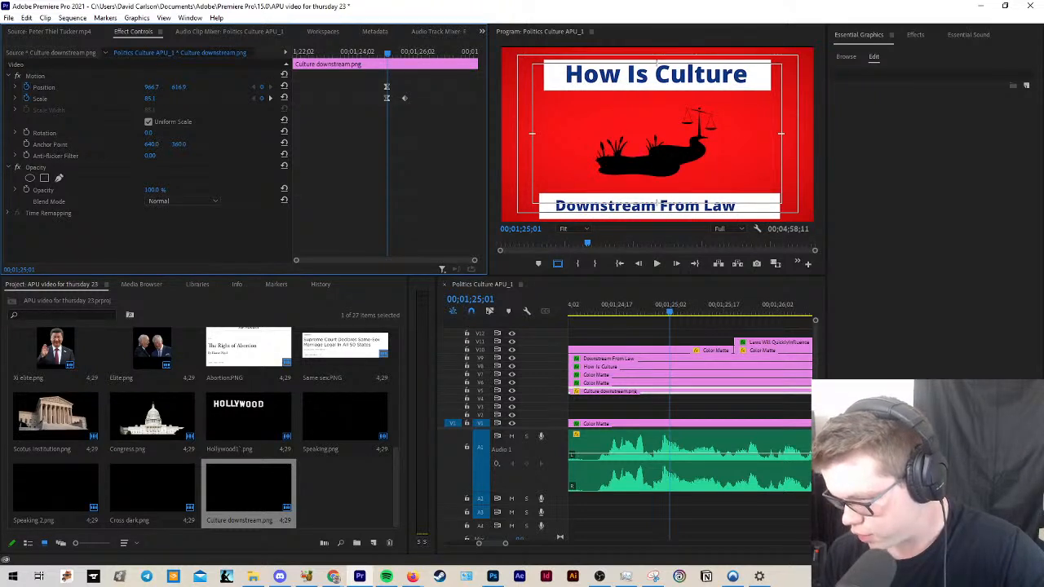
key(ctrl+s)
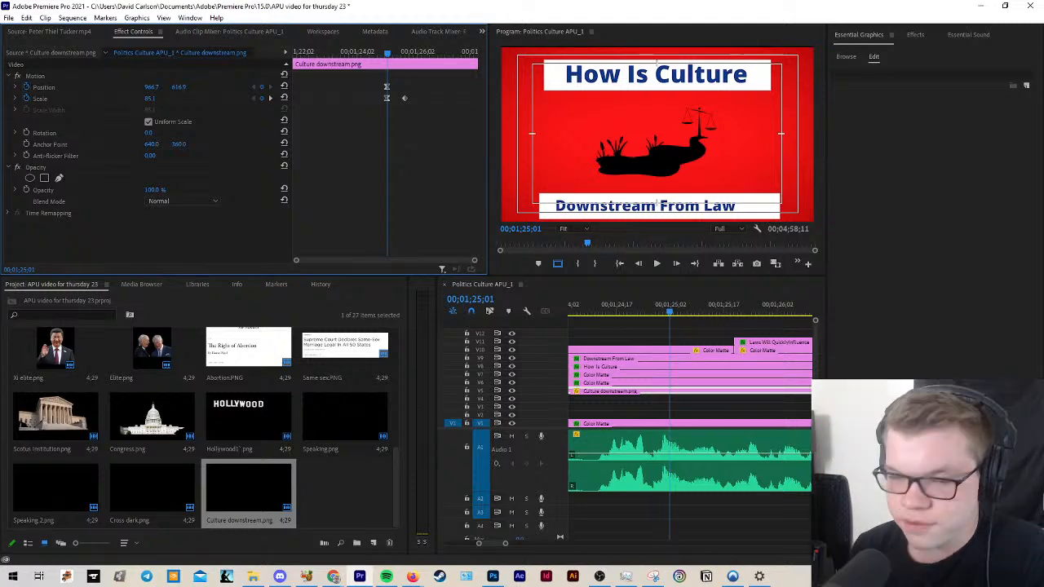
click(707, 333)
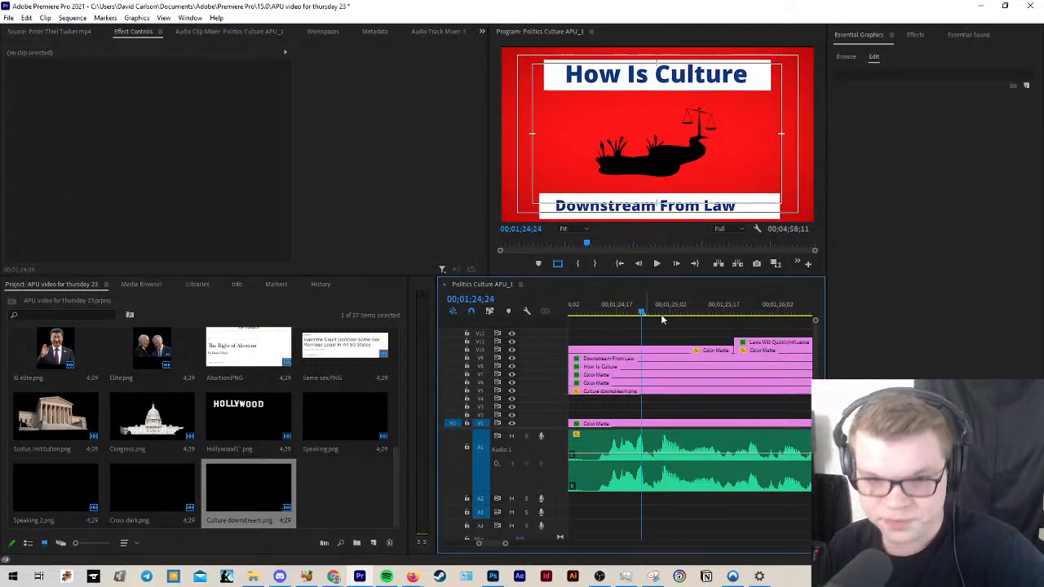
key(space)
scroll(679, 345, down, 2)
scroll(671, 359, down, 5)
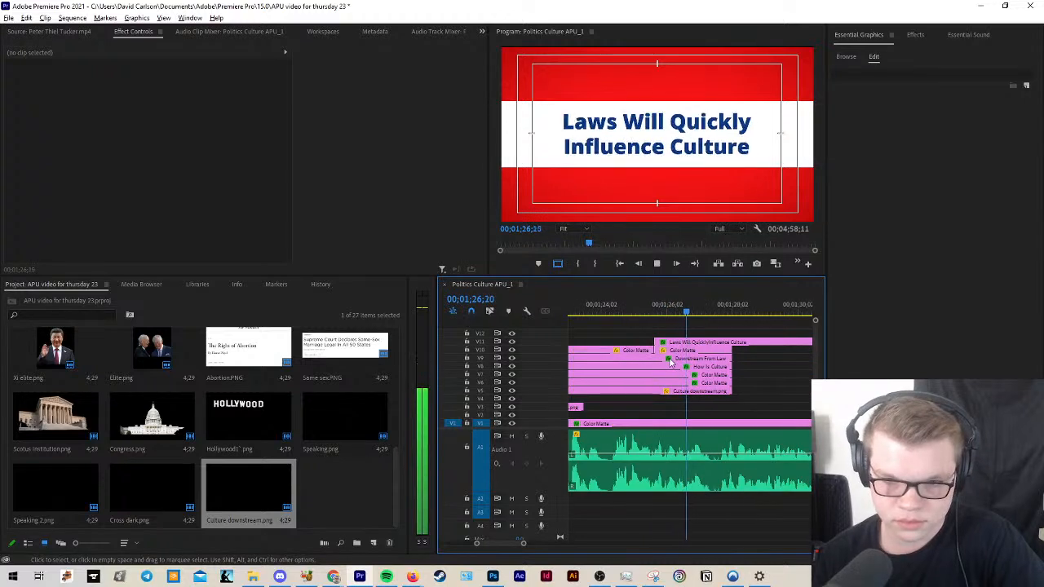
key(space)
Step: Move the "Laws Will Quickly Influence Culture" title's first Position and Scale keyframes to the clip start and apply Ease In to its last ones
scroll(675, 368, down, 1)
click(682, 342)
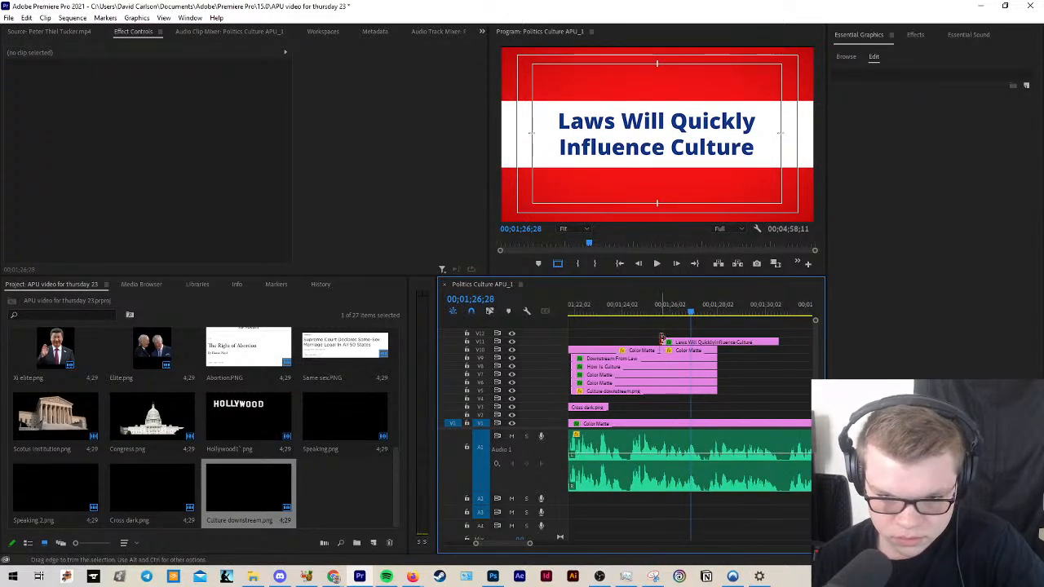
click(667, 311)
drag(667, 311, 655, 311)
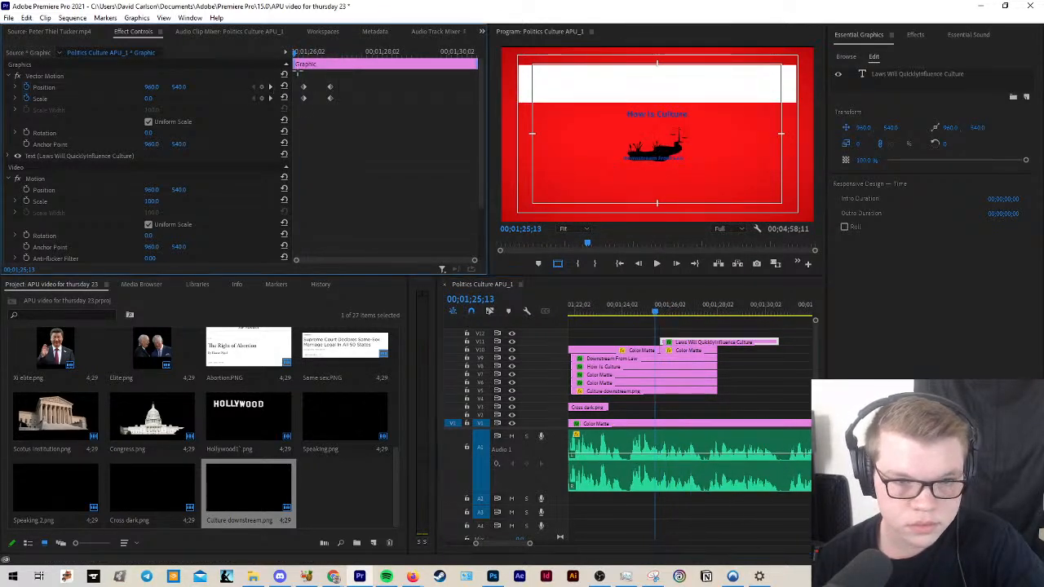
drag(306, 90, 331, 96)
right_click(330, 87)
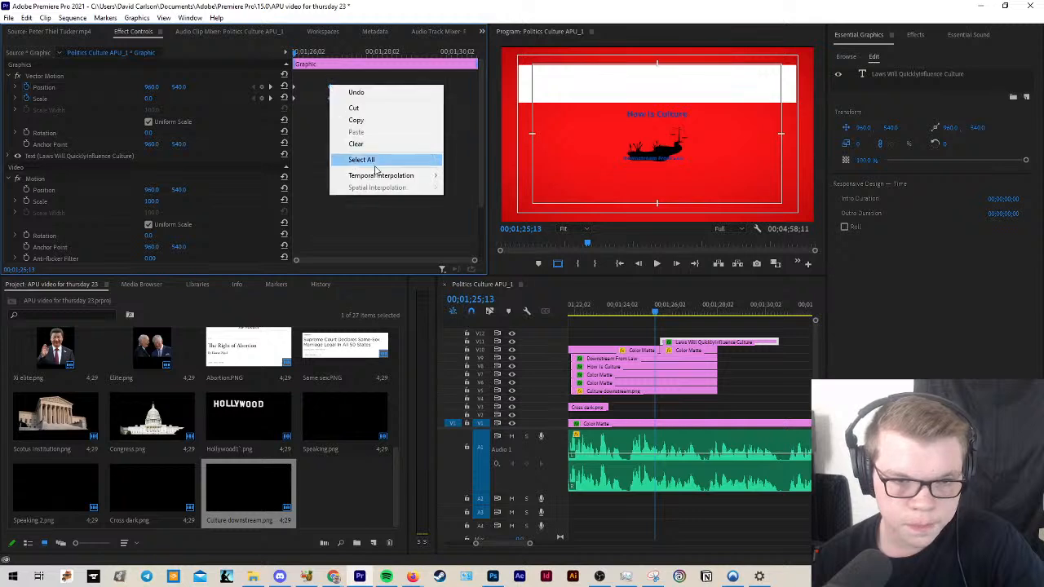
mouse_move(400, 176)
click(471, 250)
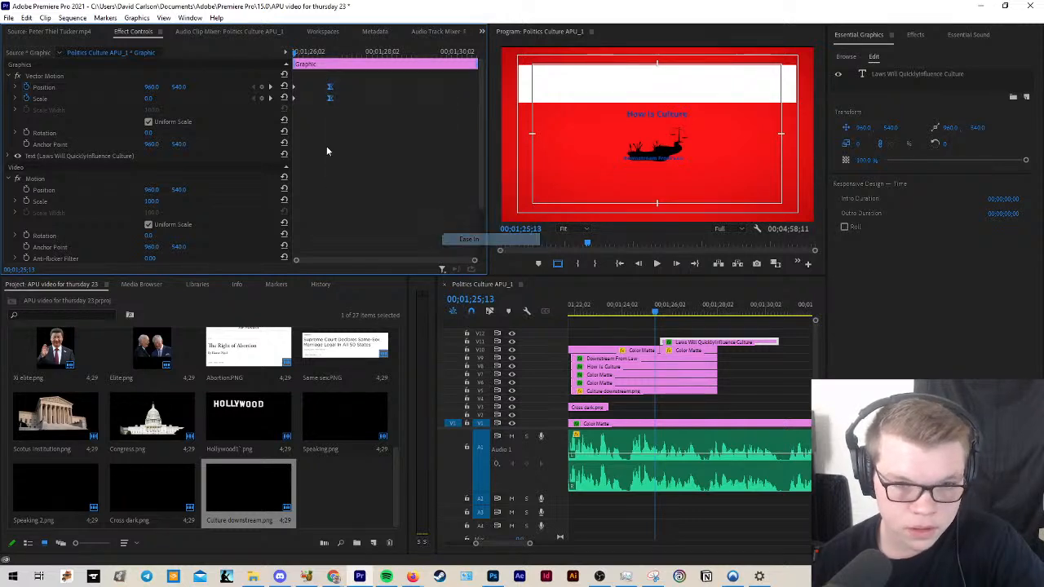
Step: Apply Ease Out to the "Laws Will Quickly Influence Culture" title's first Position and Scale keyframes and preview the motion
right_click(296, 90)
mouse_move(359, 181)
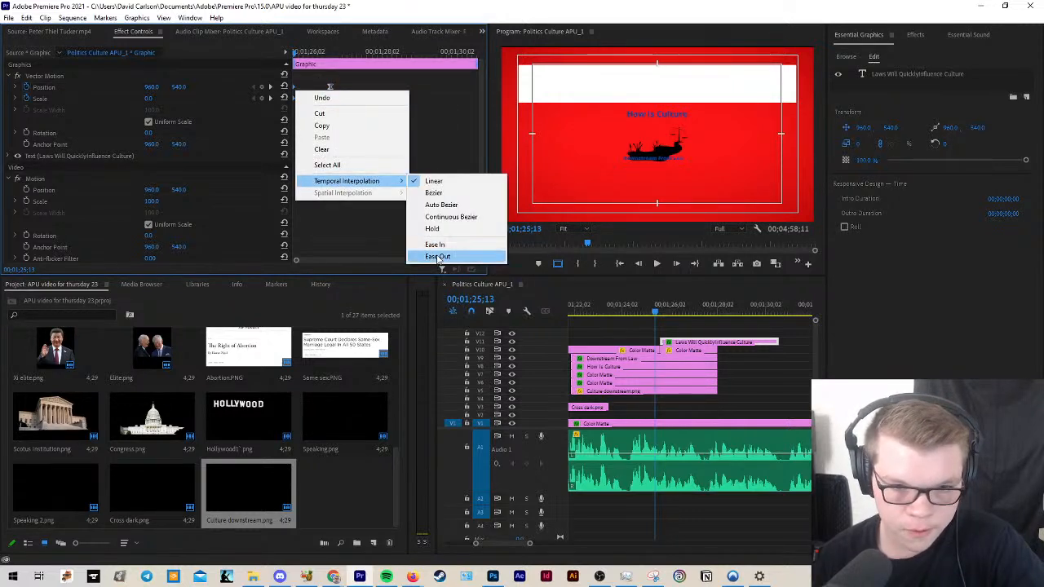
click(445, 253)
click(614, 326)
key(space)
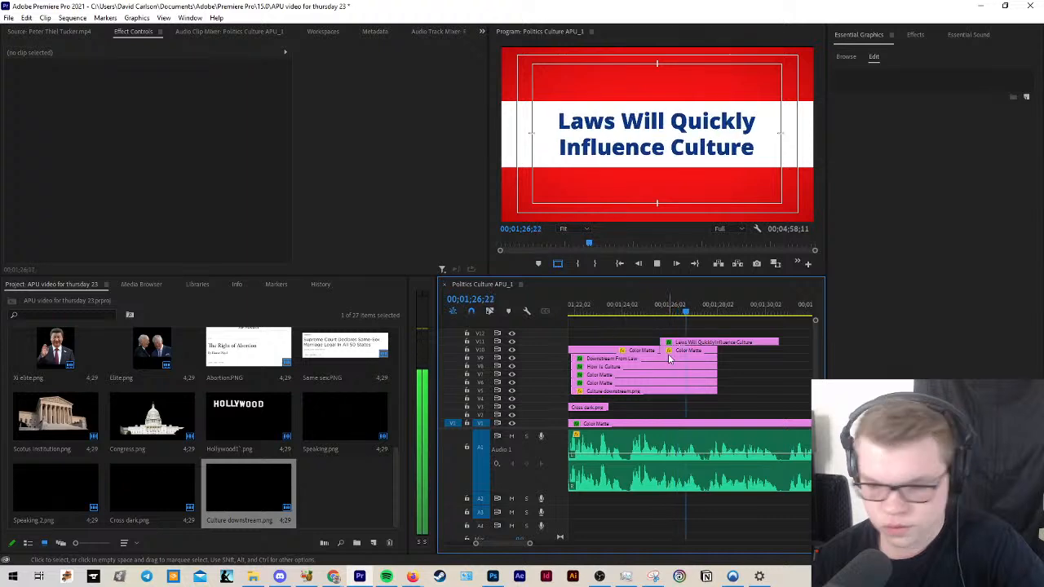
key(space)
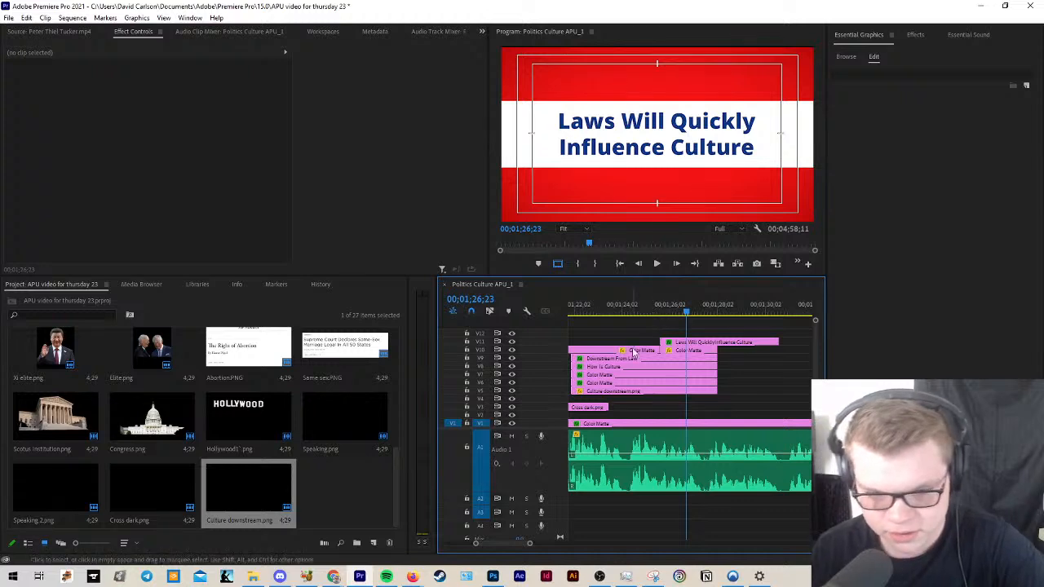
scroll(653, 404, down, 5)
scroll(650, 397, up, 1)
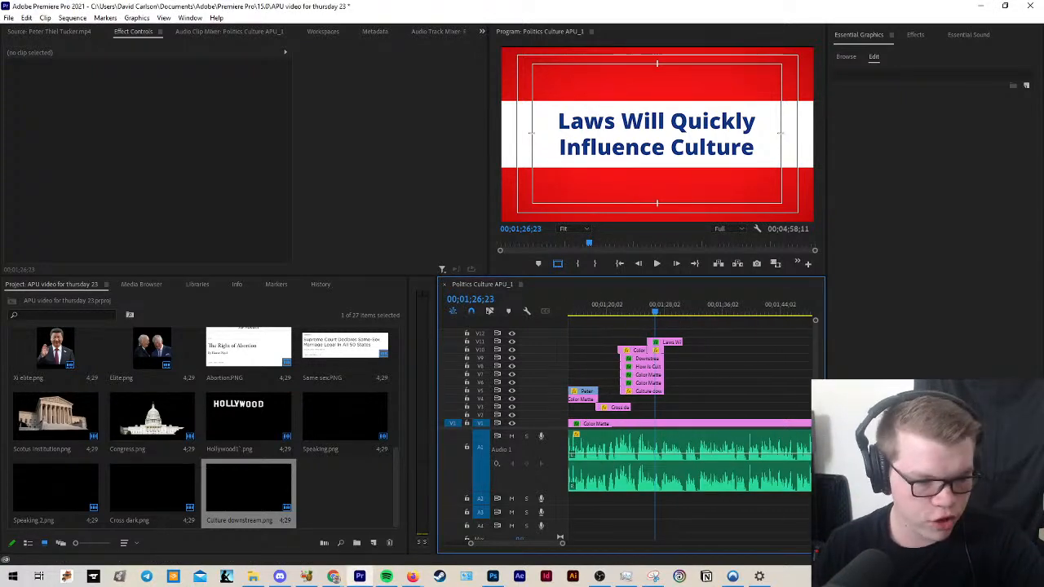
key(alt+Tab)
key(alt+Tab)
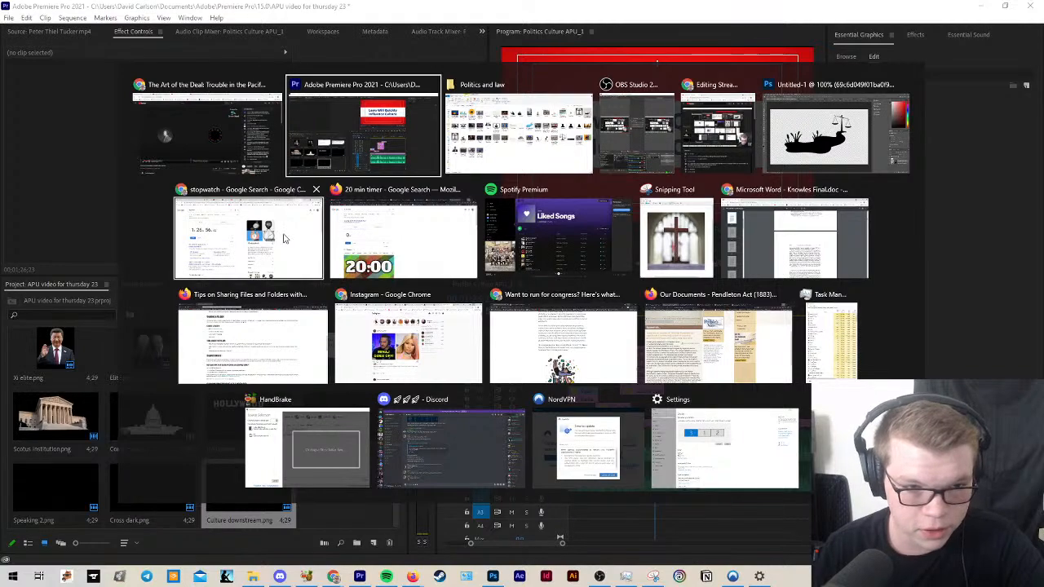
click(310, 233)
key(alt+Tab)
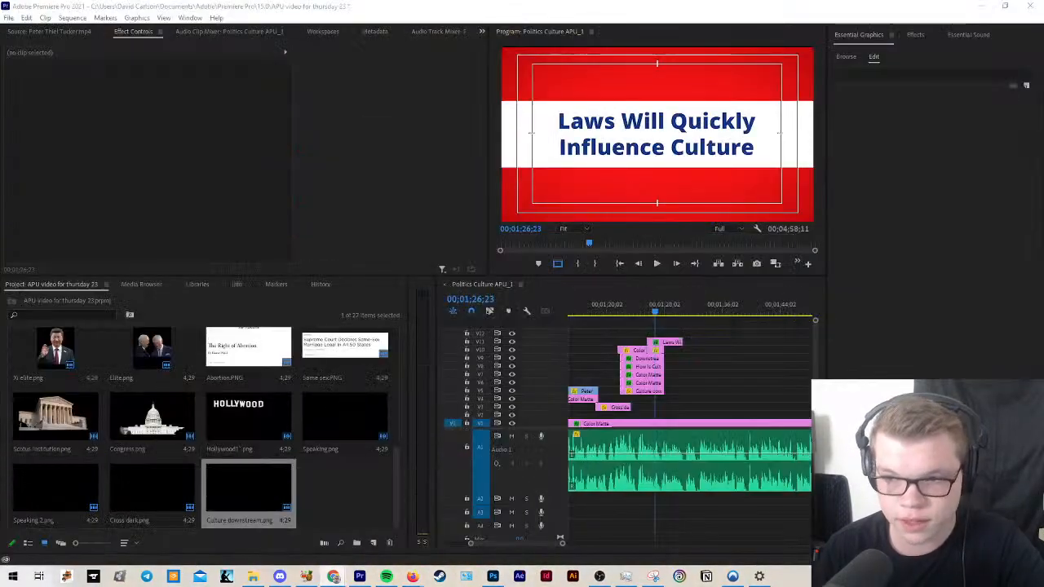
click(691, 404)
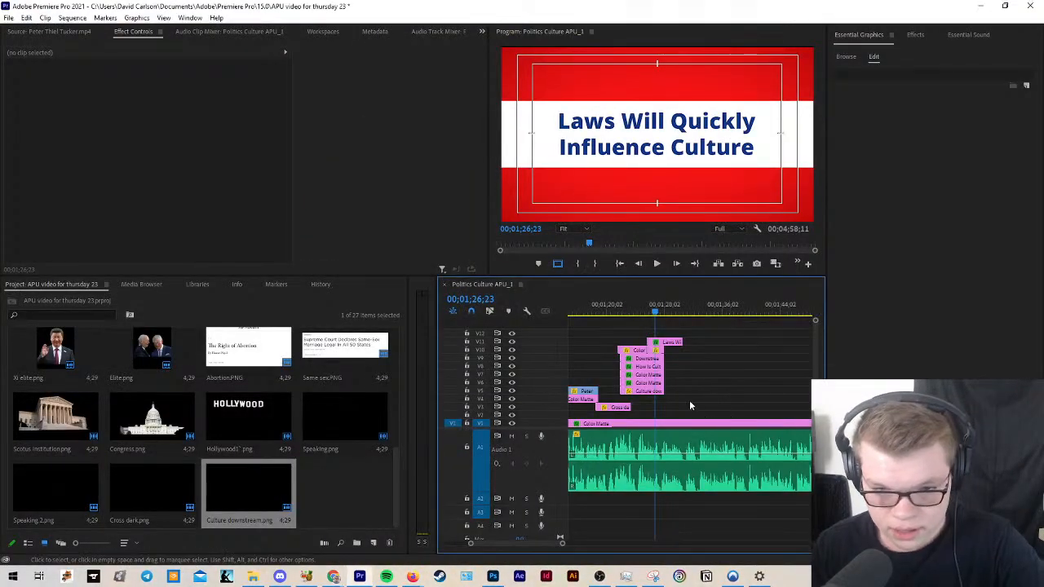
scroll(687, 404, up, 3)
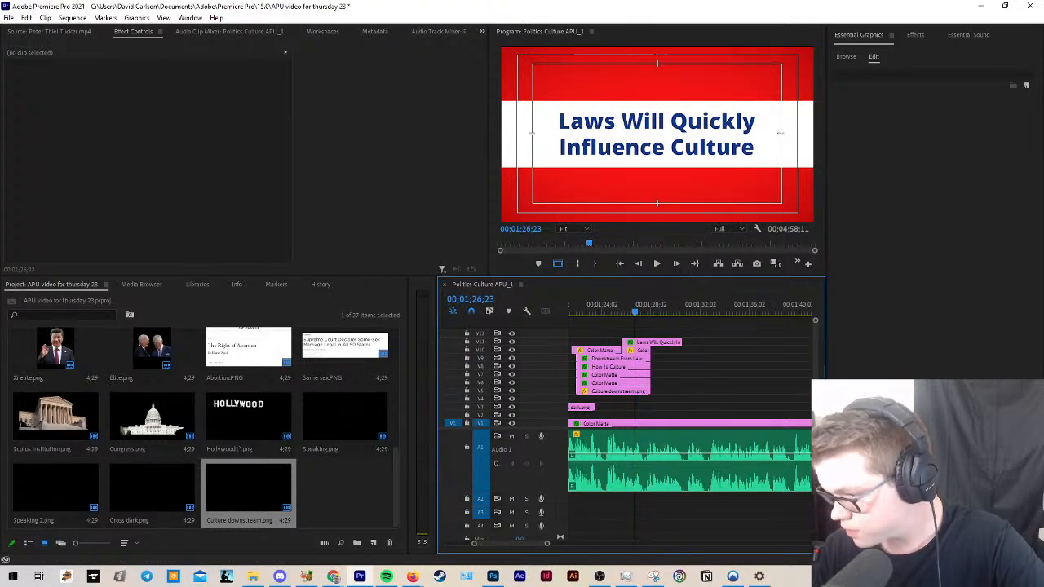
key(alt+Tab)
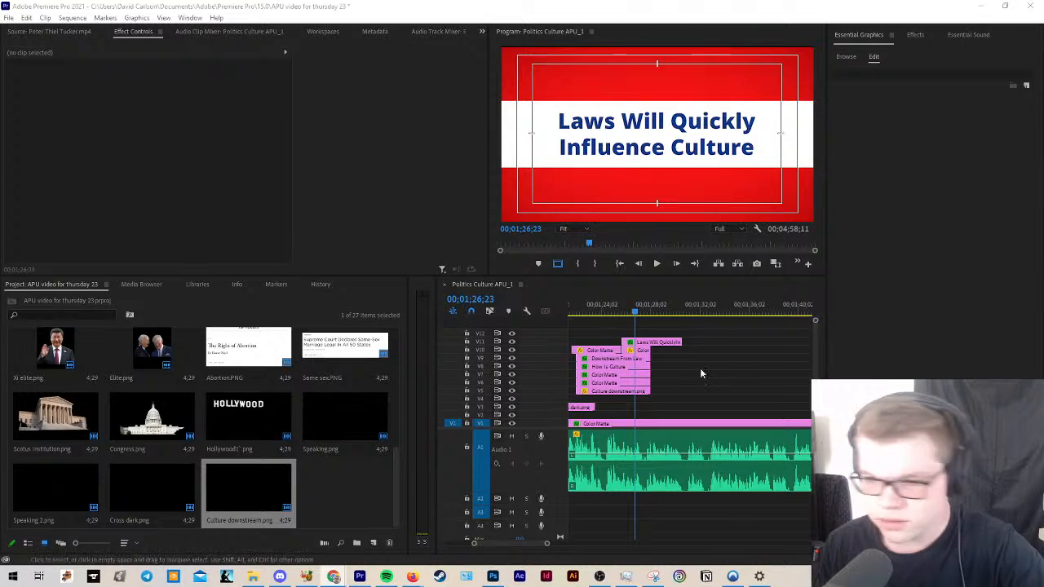
Step: Preview the title section and trim the "Laws Will Quickly Influence Culture" title's end to match the clips stacked below it
click(622, 312)
key(space)
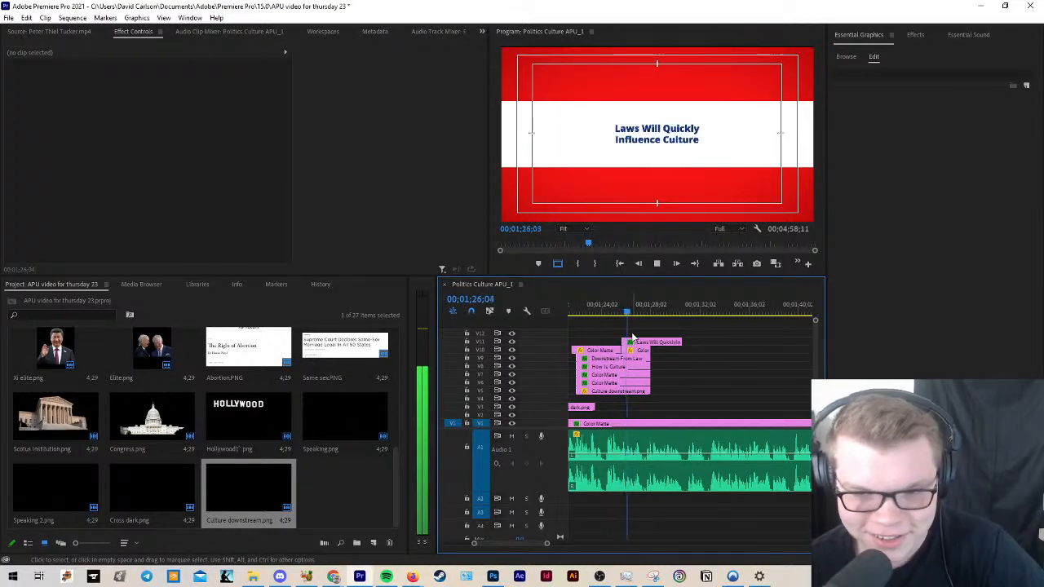
scroll(678, 430, down, 5)
scroll(671, 435, up, 3)
scroll(674, 420, up, 4)
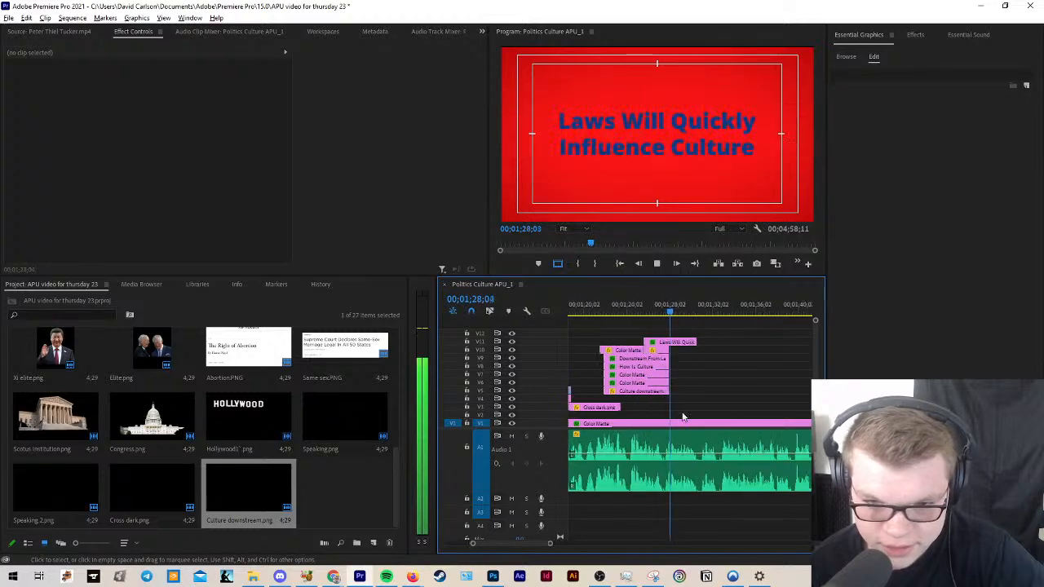
key(space)
drag(699, 343, 665, 340)
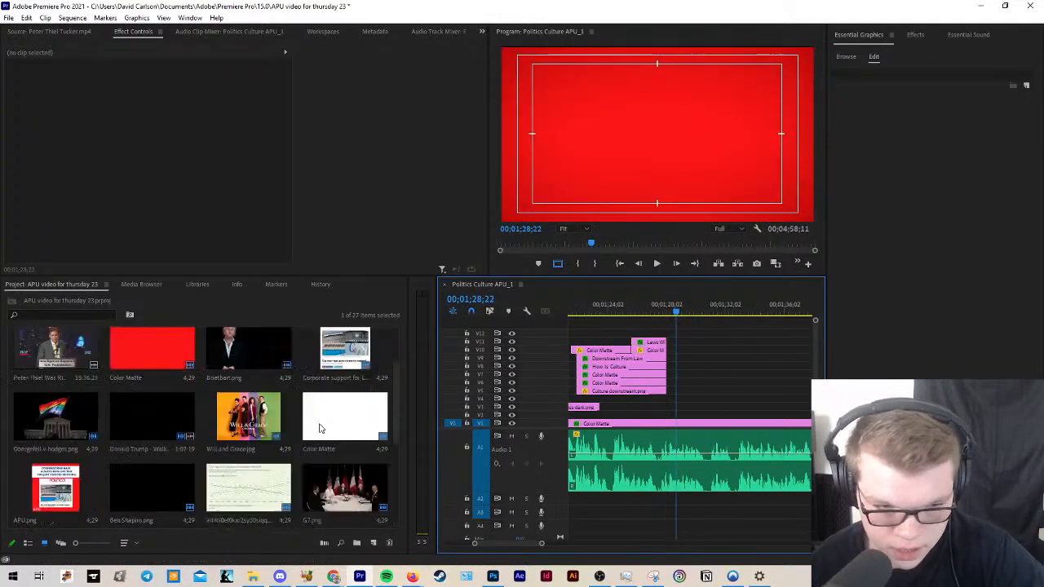
Step: Place Scotus institution.png on V4 overlapping the title's end, enlarge it to about 163% and position it at 1003.5, 754.0
drag(54, 416, 648, 400)
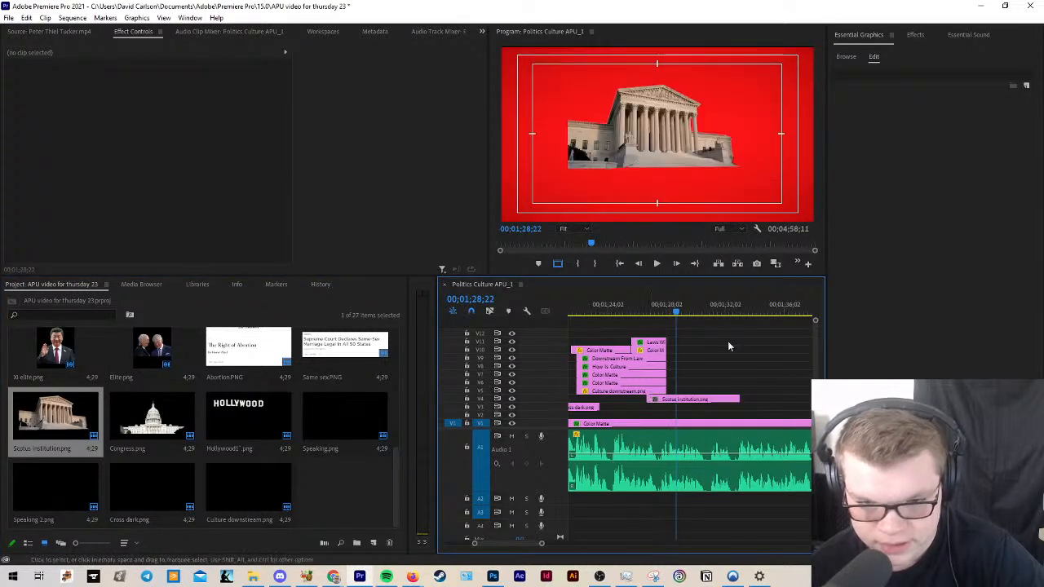
double_click(683, 165)
drag(658, 192, 642, 229)
drag(655, 162, 661, 194)
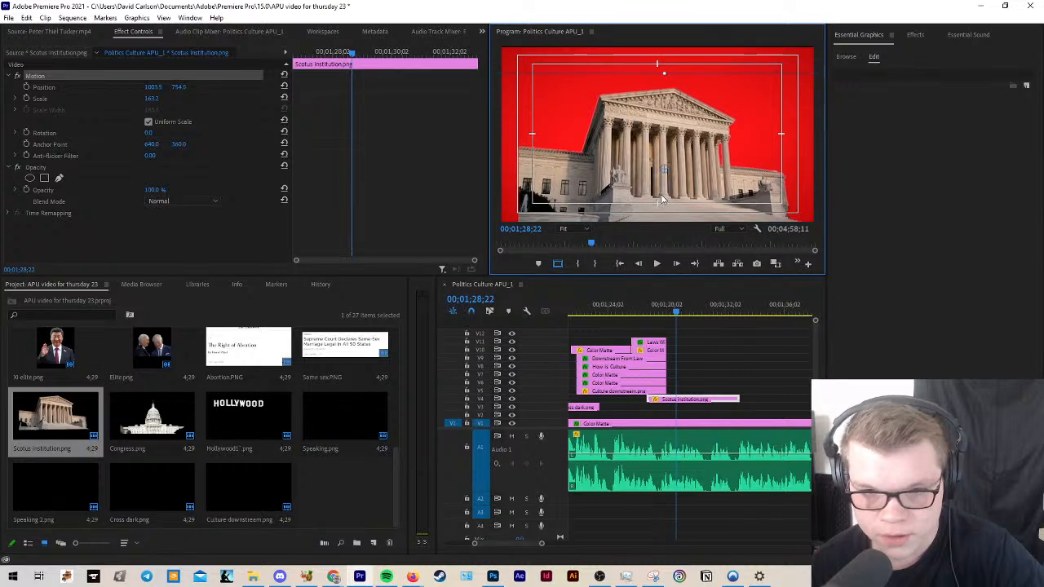
Step: Preview the "Laws Will Quickly Influence Culture" title together with the Scotus institution.png image behind it
click(722, 386)
drag(635, 306, 624, 308)
key(space)
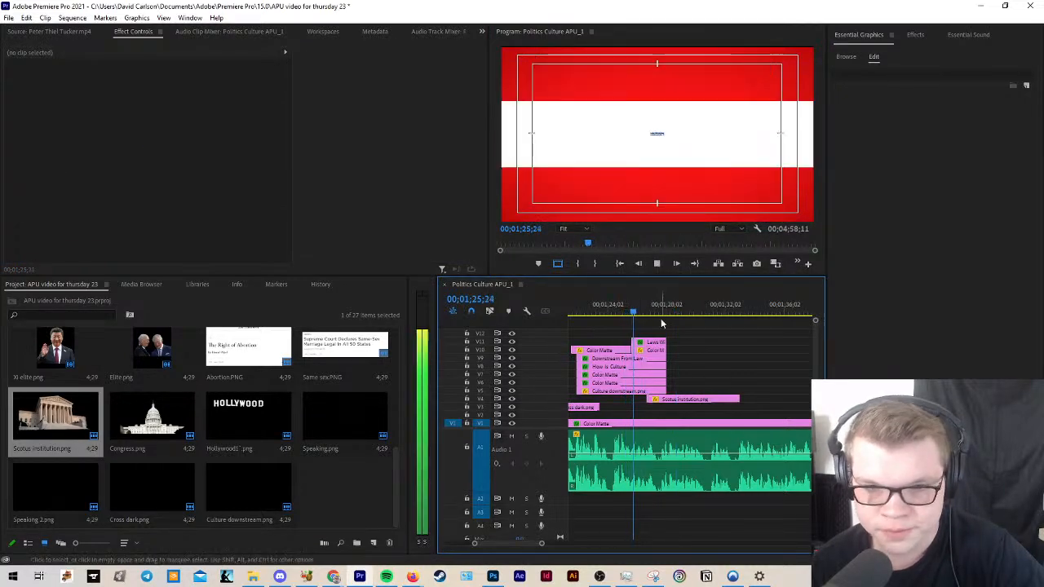
key(space)
click(673, 401)
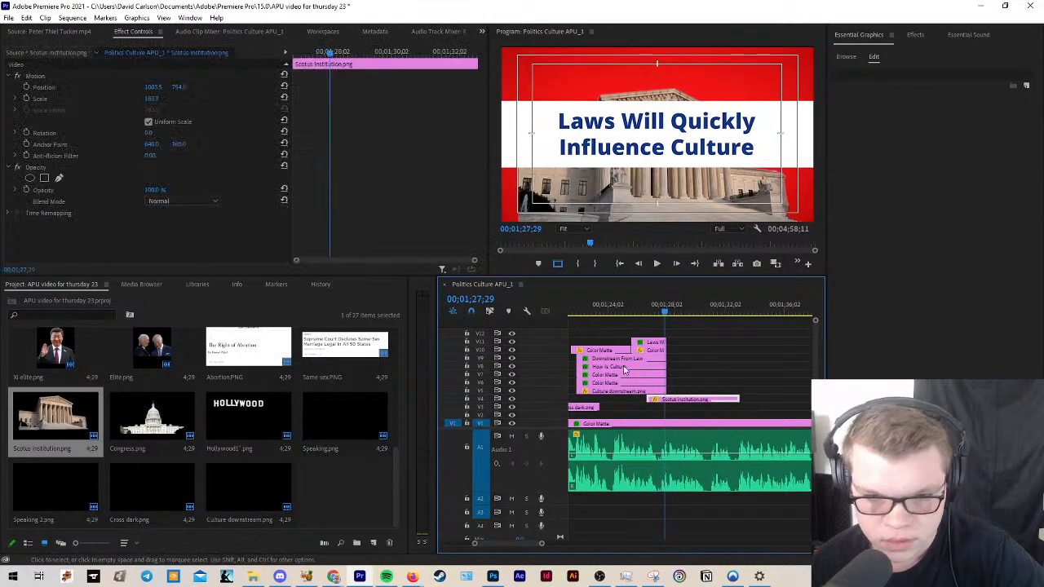
Step: Add Position and Scale keyframes to the "Laws Will Quickly Influence Culture" title at 00;01;27;23
scroll(671, 348, up, 4)
drag(666, 328, 663, 349)
drag(647, 311, 638, 316)
click(678, 348)
key(ctrl+z)
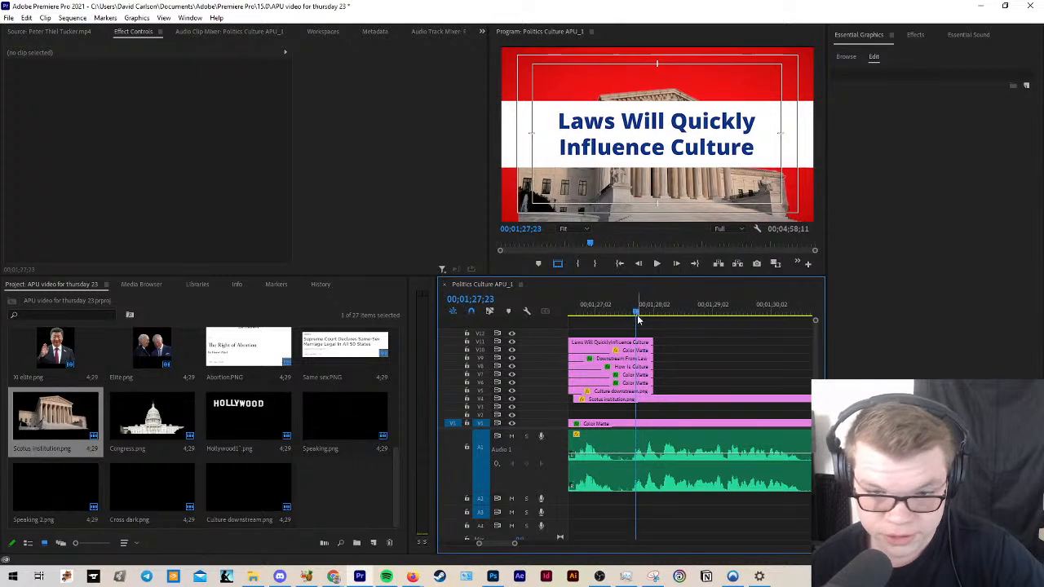
click(628, 343)
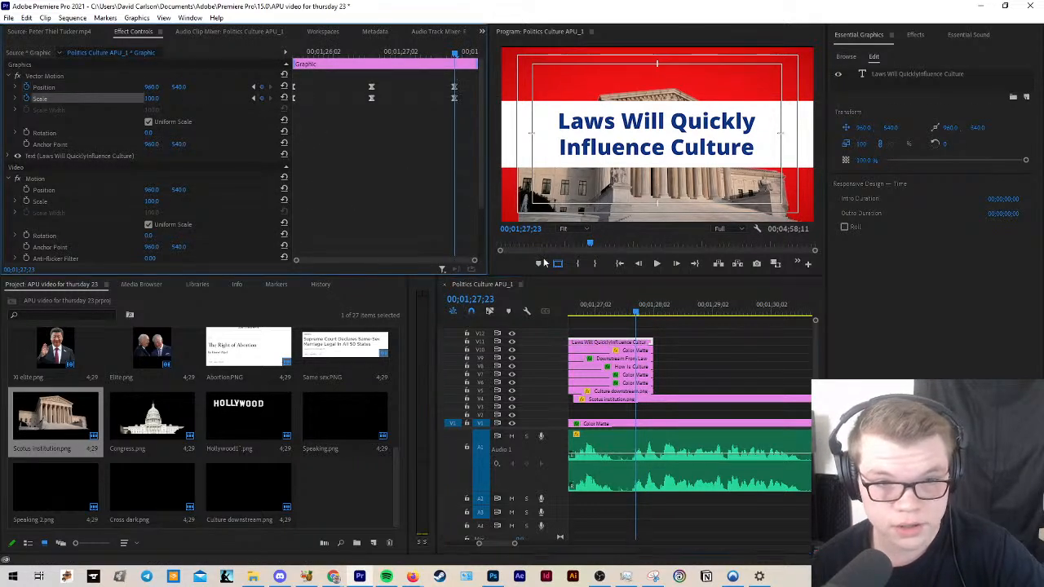
Step: Add Position and Scale keyframes to the V10 Color Matte behind the title at 00;01;27;23 and review the timing before them
click(624, 351)
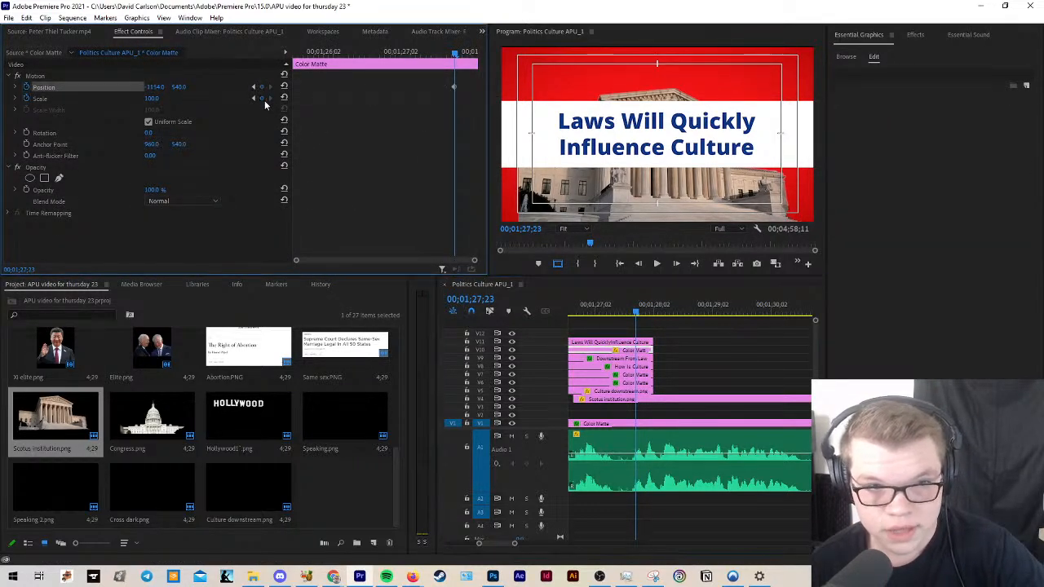
click(628, 343)
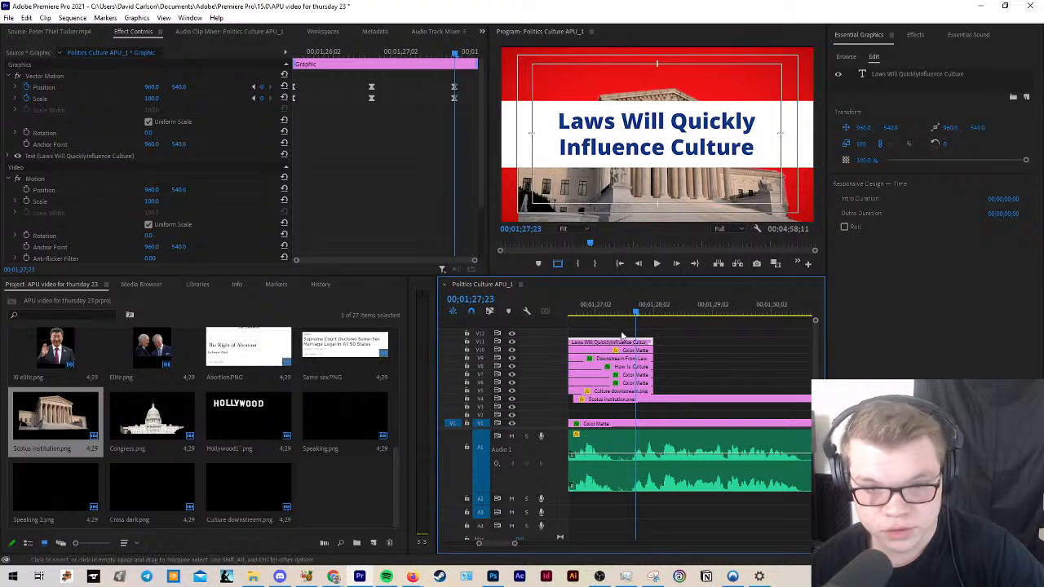
key(space)
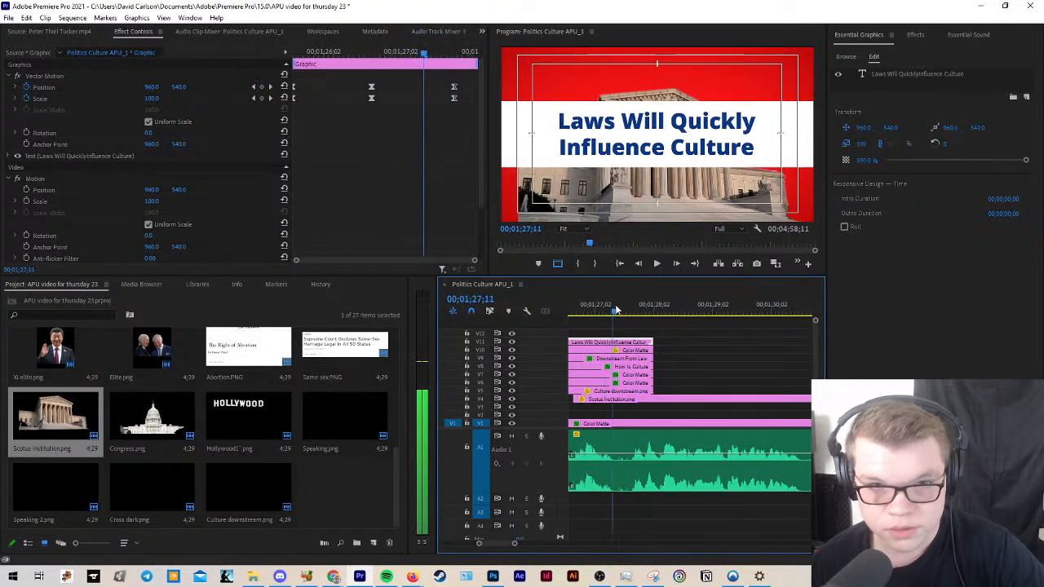
click(437, 81)
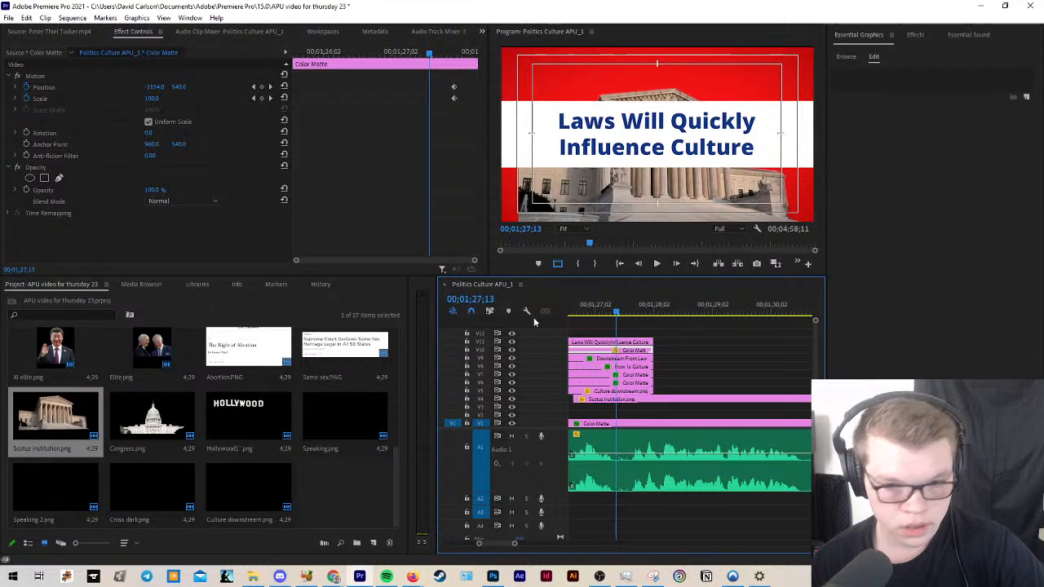
Step: Identify the white Color Matte on V6, add Position and Scale keyframes to it and shift them to 00;01;27;20
click(601, 367)
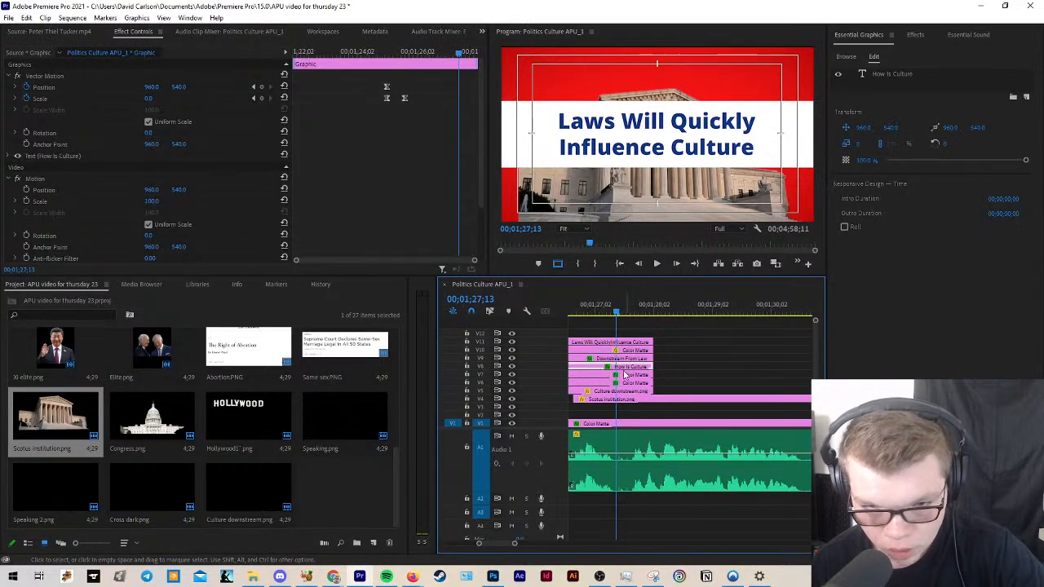
click(599, 375)
click(512, 383)
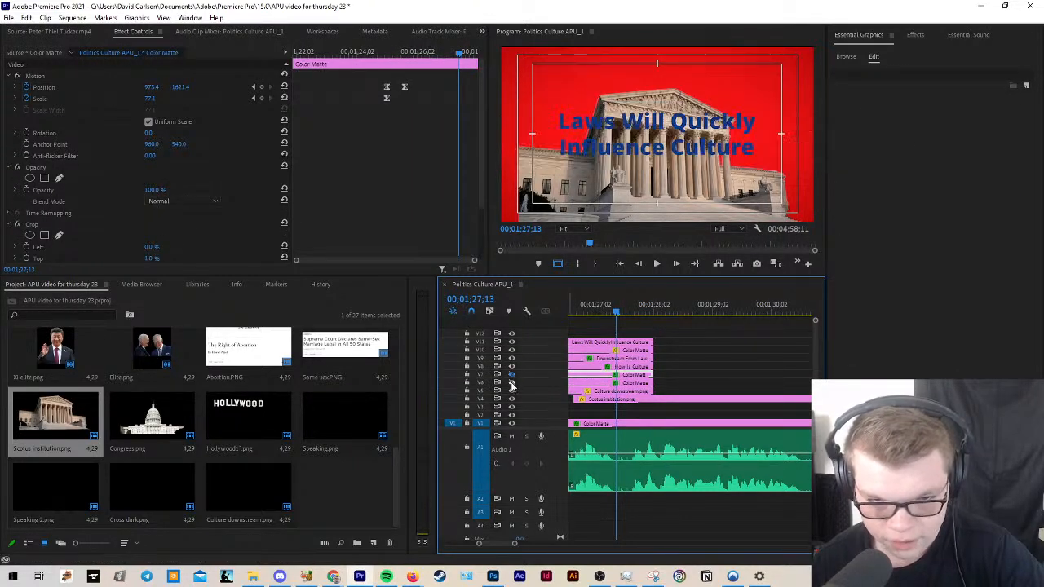
click(512, 383)
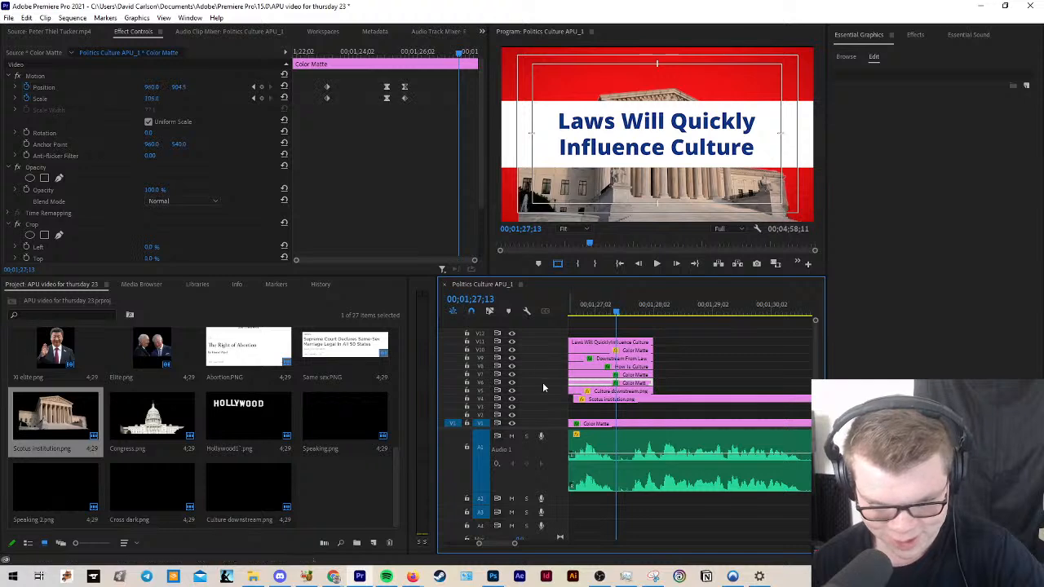
click(261, 87)
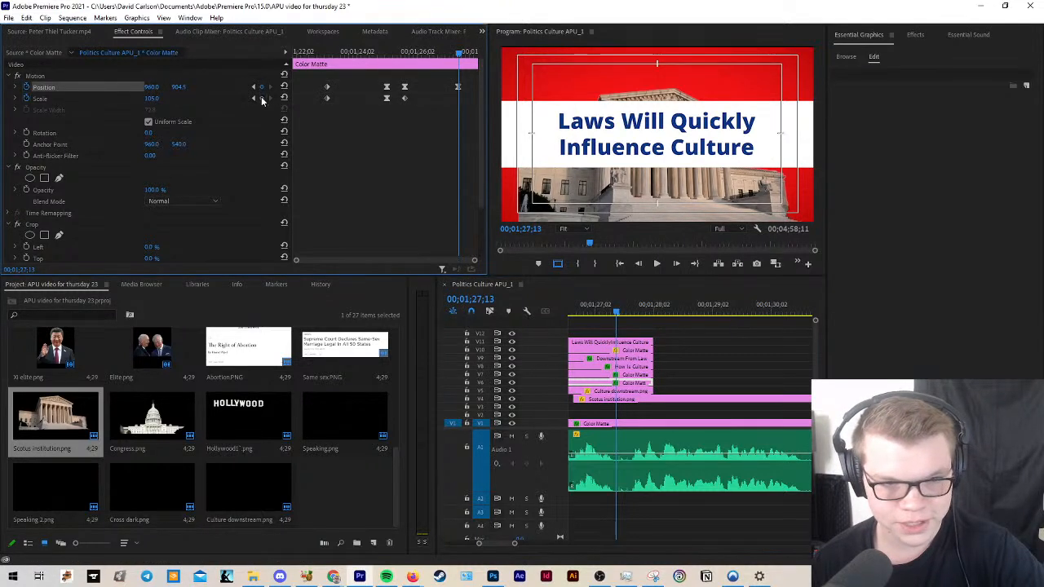
click(261, 97)
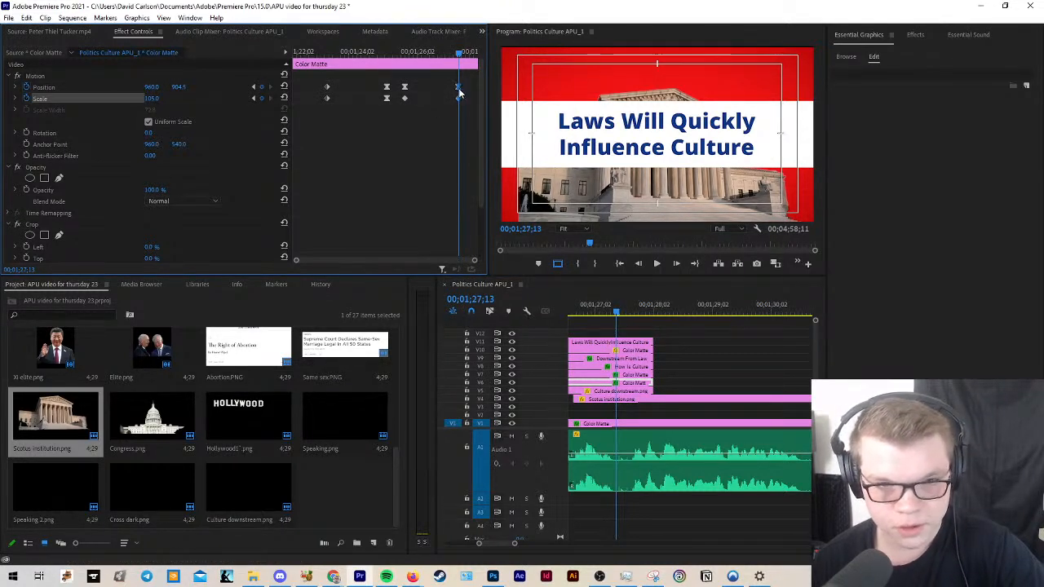
drag(459, 92, 469, 94)
drag(619, 312, 627, 313)
click(270, 98)
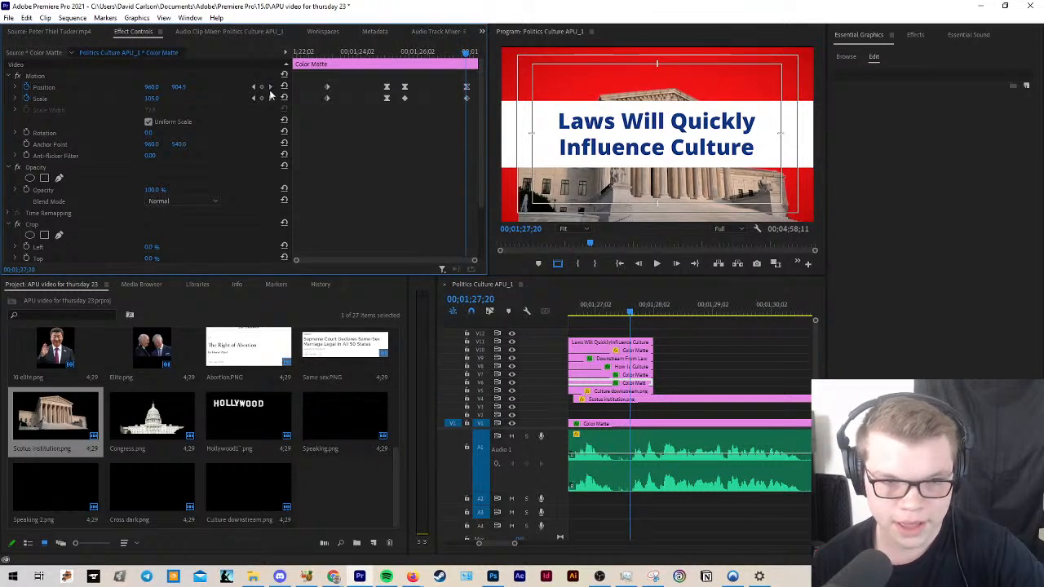
Step: Move the V6 Color Matte down out of the frame at 00;01;27;27
key(Right)
drag(637, 316, 647, 321)
drag(172, 89, 241, 89)
Step: Move the "Laws Will Quickly Influence Culture" title up out of the frame to 960.0, -356.0 at 00;01;27;27 and preview its exit
click(612, 342)
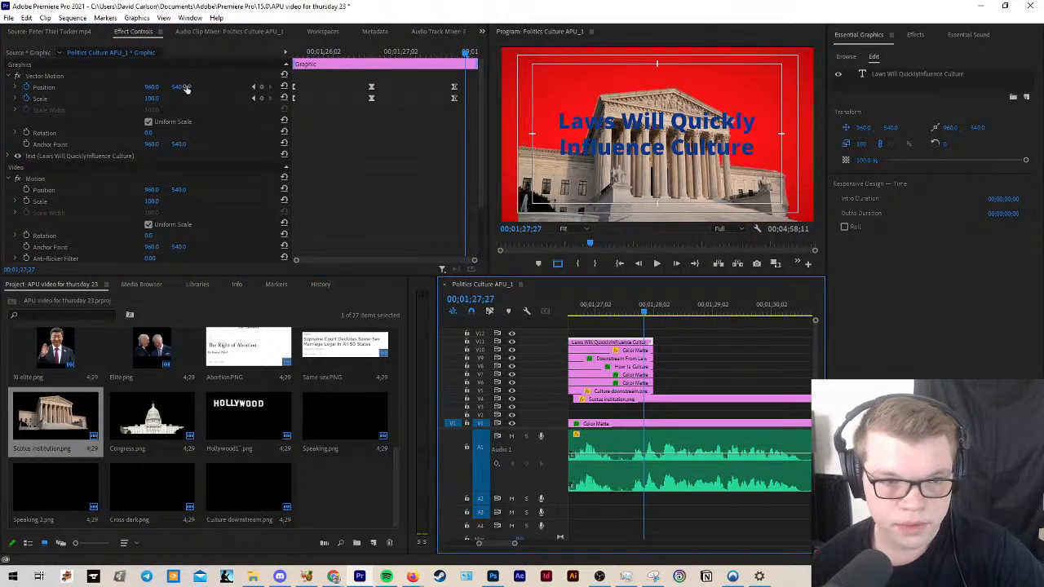
drag(186, 89, 141, 89)
key(shift+k)
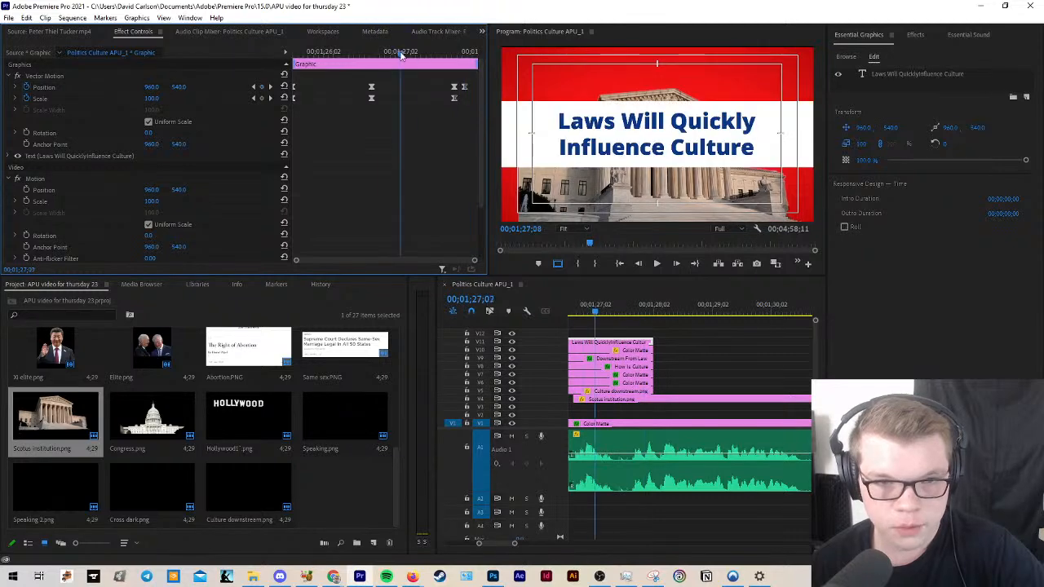
key(space)
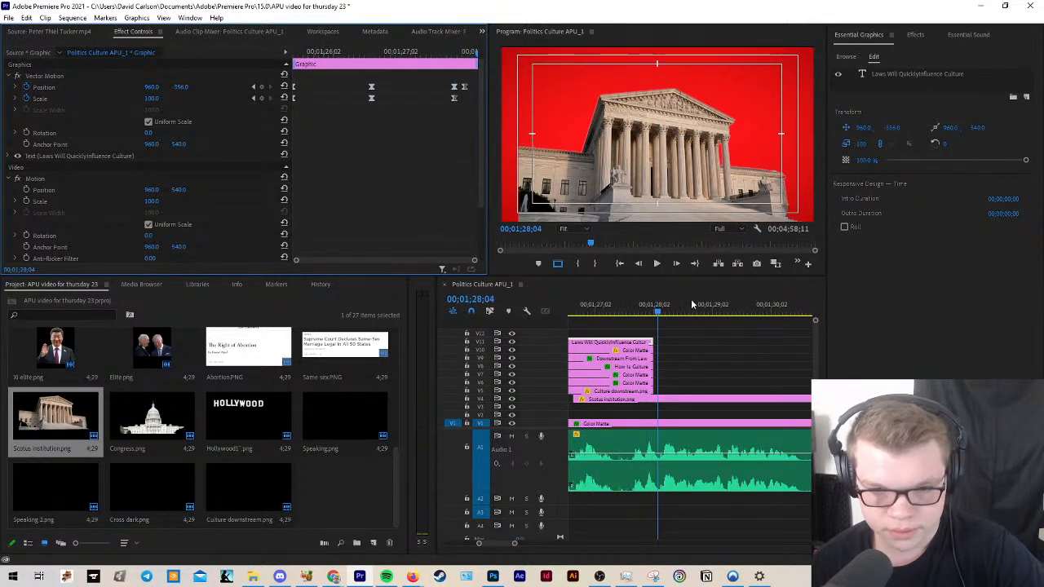
Step: Add Position and Scale keyframes to Scotus institution.png at 00;01;28;00 and set its Scale to 0 at 00;01;27;21
drag(656, 314, 650, 315)
click(668, 399)
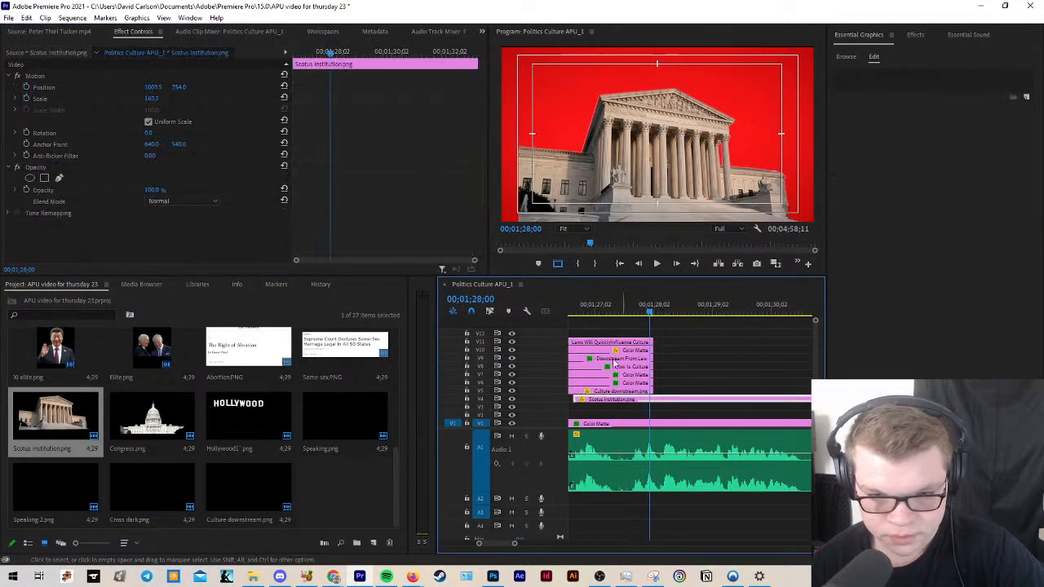
click(25, 87)
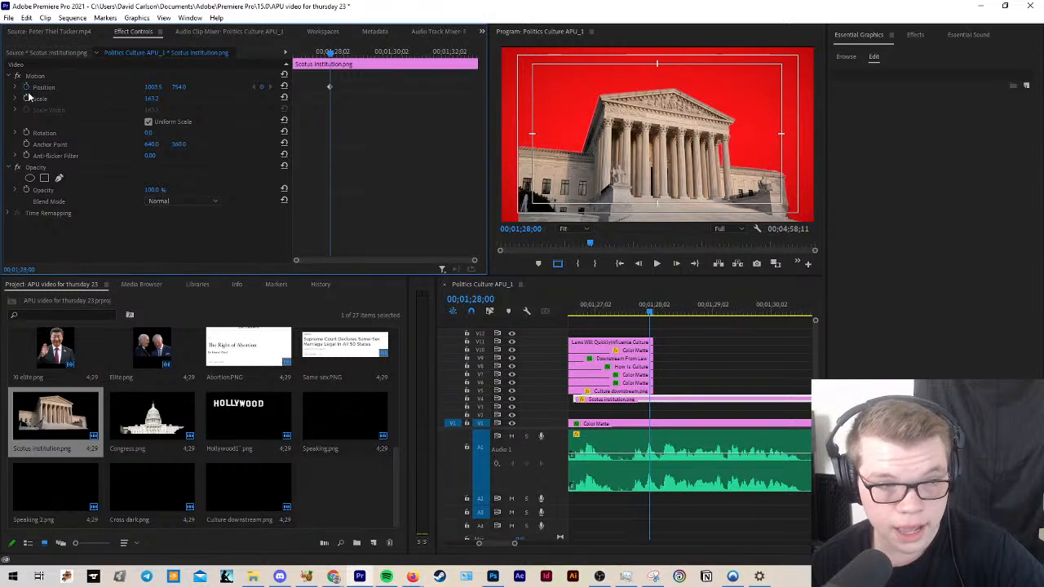
click(25, 98)
mouse_move(330, 52)
mouse_down()
mouse_move(311, 52)
mouse_move(321, 52)
mouse_up()
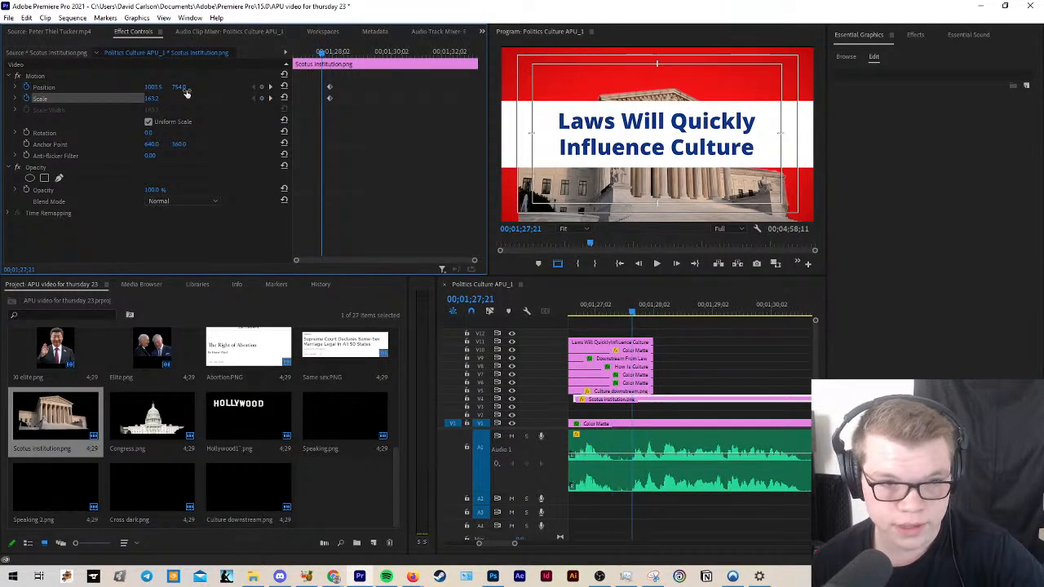
drag(183, 88, 61, 99)
key(ctrl+z)
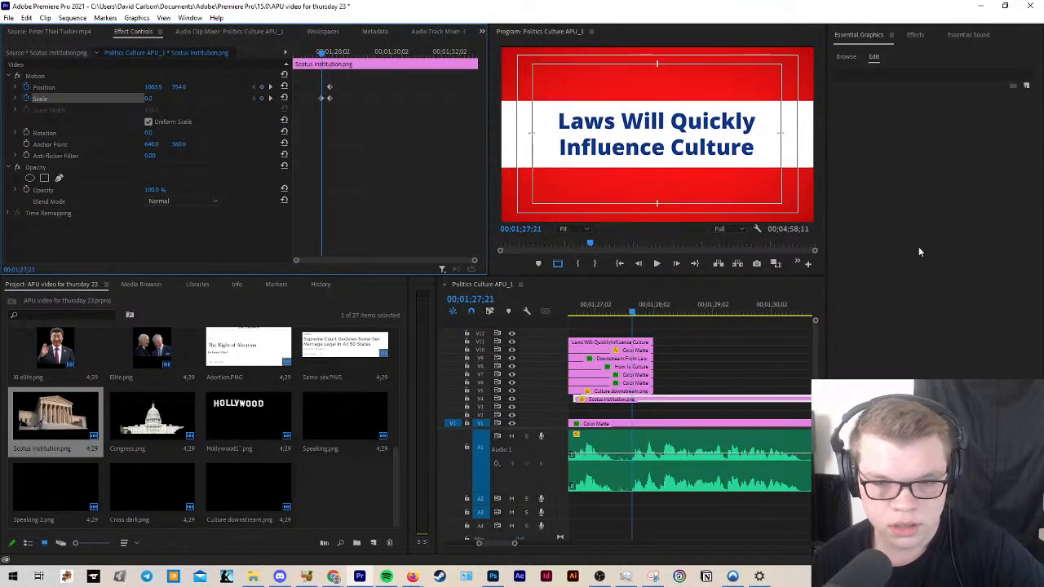
Step: Preview the Scotus institution.png scale-up and set its Scale to 191.2 at the 00;01;28;00 keyframe
click(607, 302)
key(space)
scroll(680, 374, up, 1)
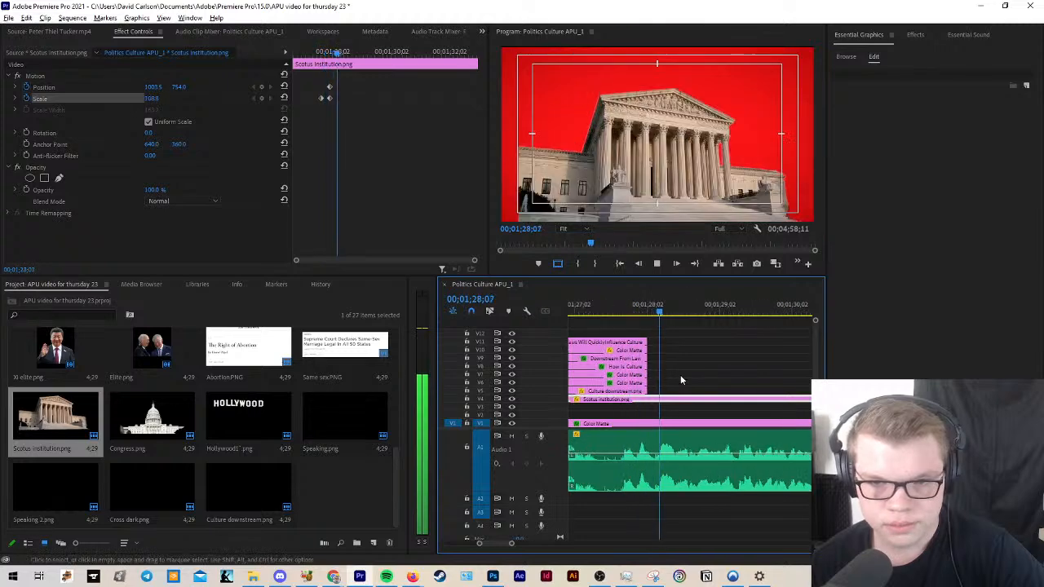
scroll(673, 372, down, 3)
key(space)
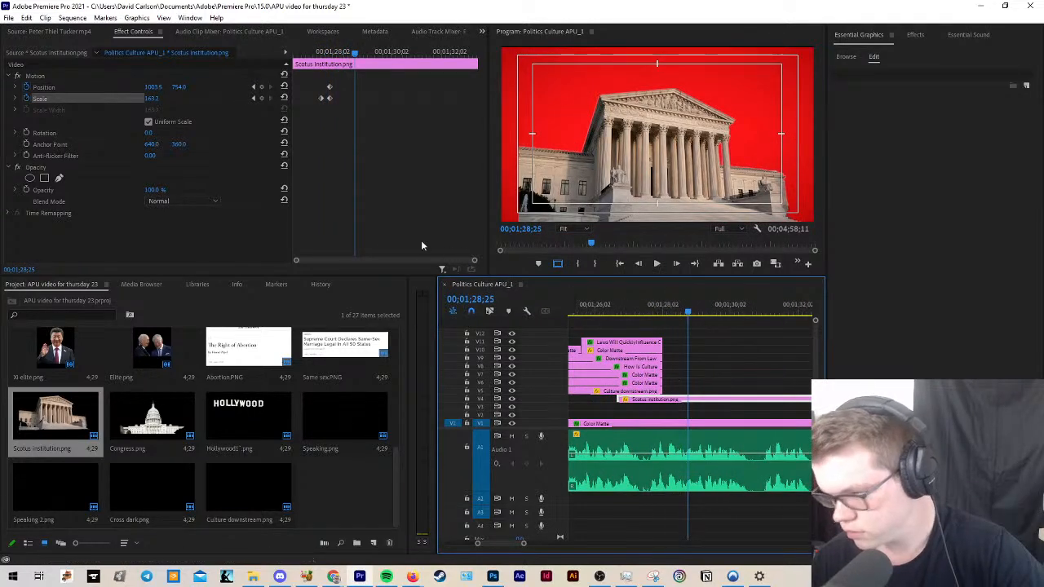
click(254, 99)
click(254, 98)
click(270, 98)
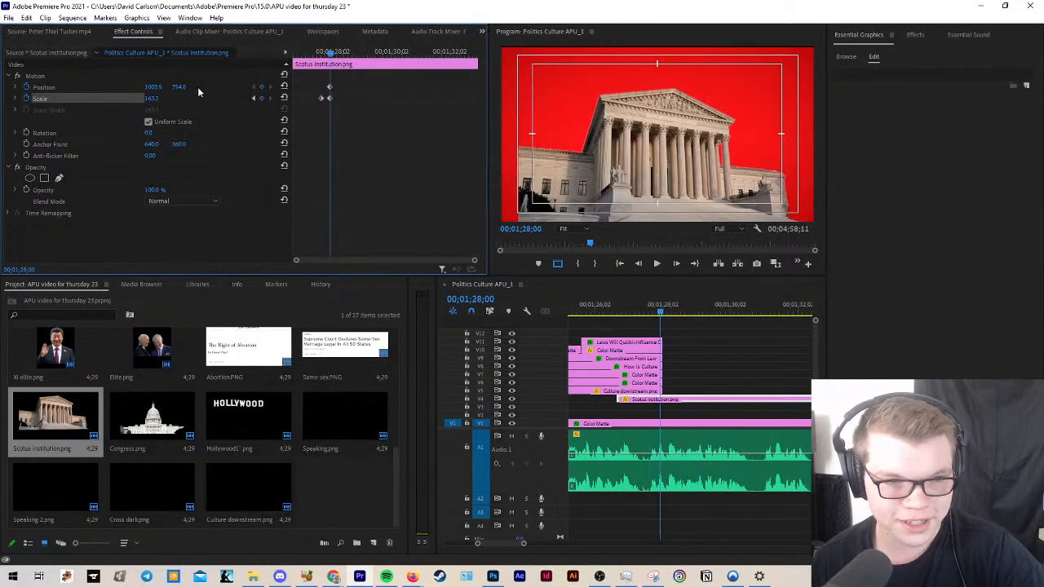
drag(151, 98, 175, 99)
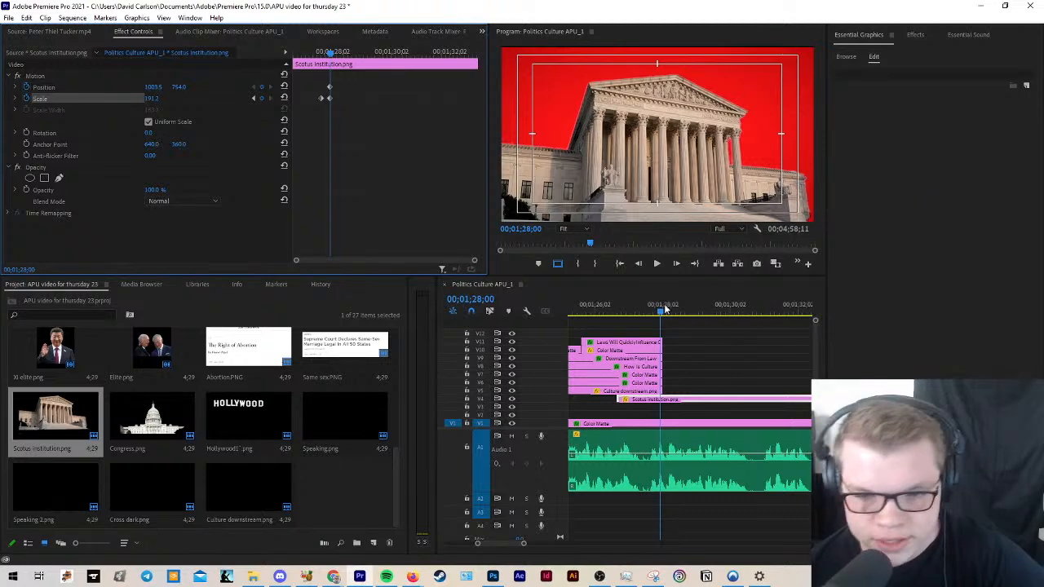
Step: Play back the title's exit and the enlarged Scotus institution.png entrance to check timing through about 00;01;32;01
scroll(667, 397, down, 5)
scroll(664, 399, up, 5)
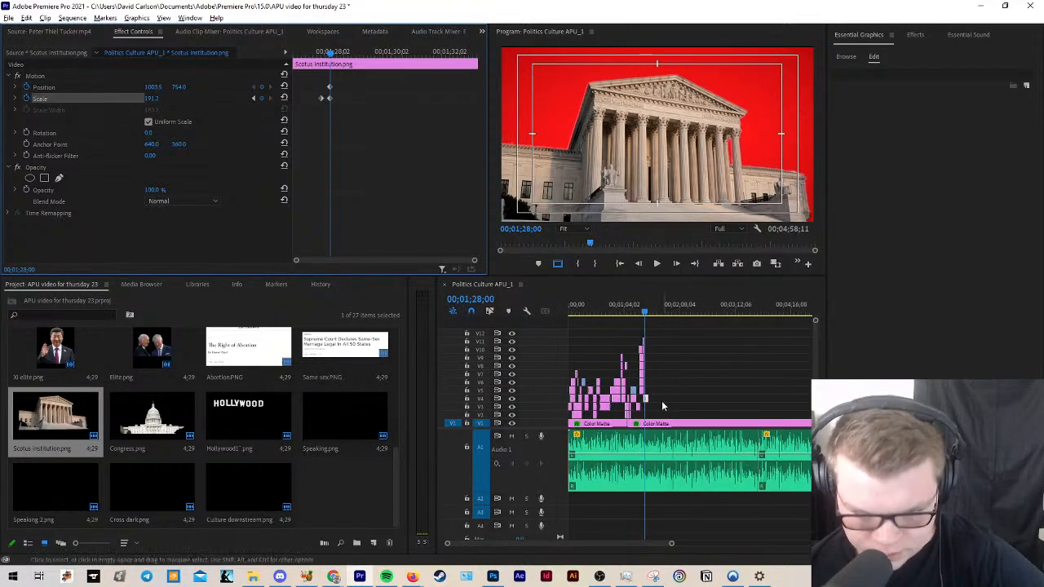
click(702, 357)
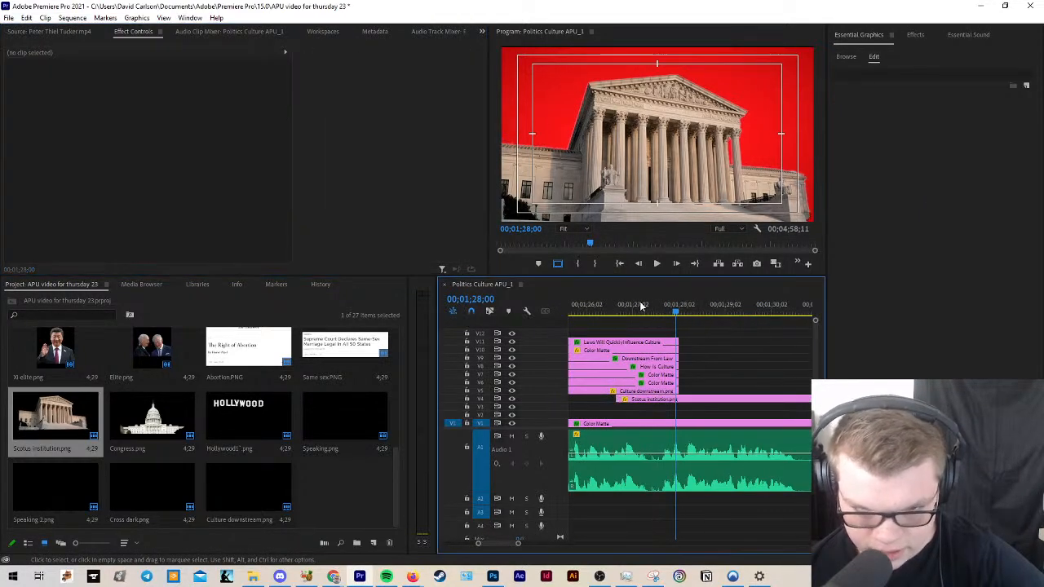
click(615, 301)
key(space)
scroll(663, 354, up, 1)
scroll(668, 376, down, 4)
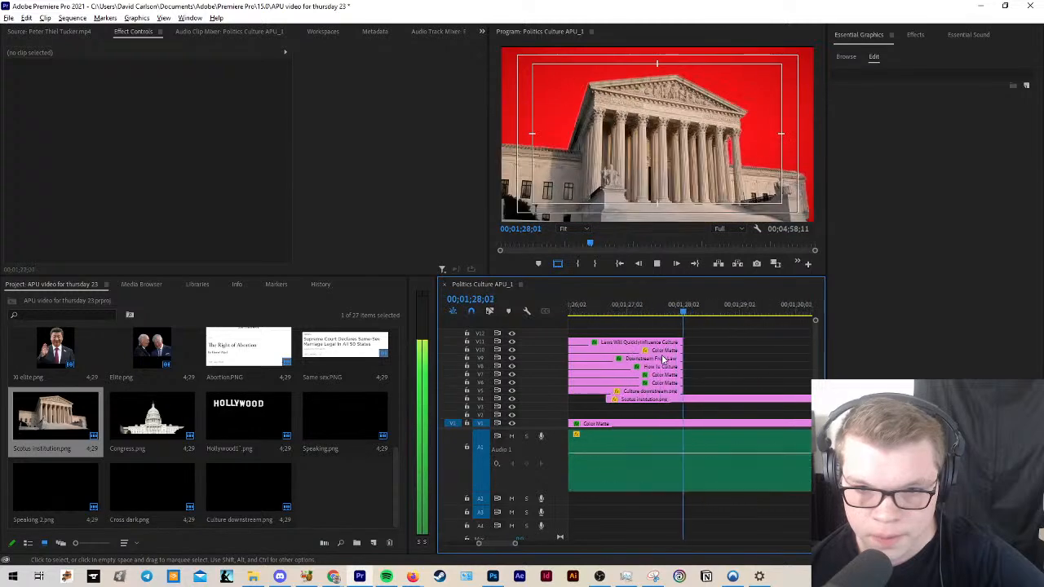
scroll(701, 400, up, 2)
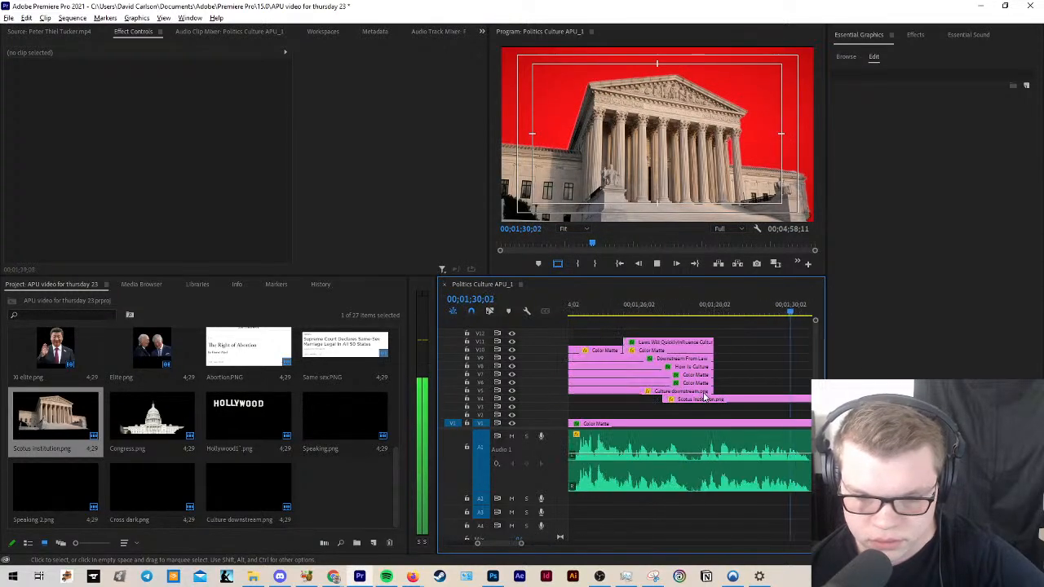
key(space)
scroll(738, 407, up, 2)
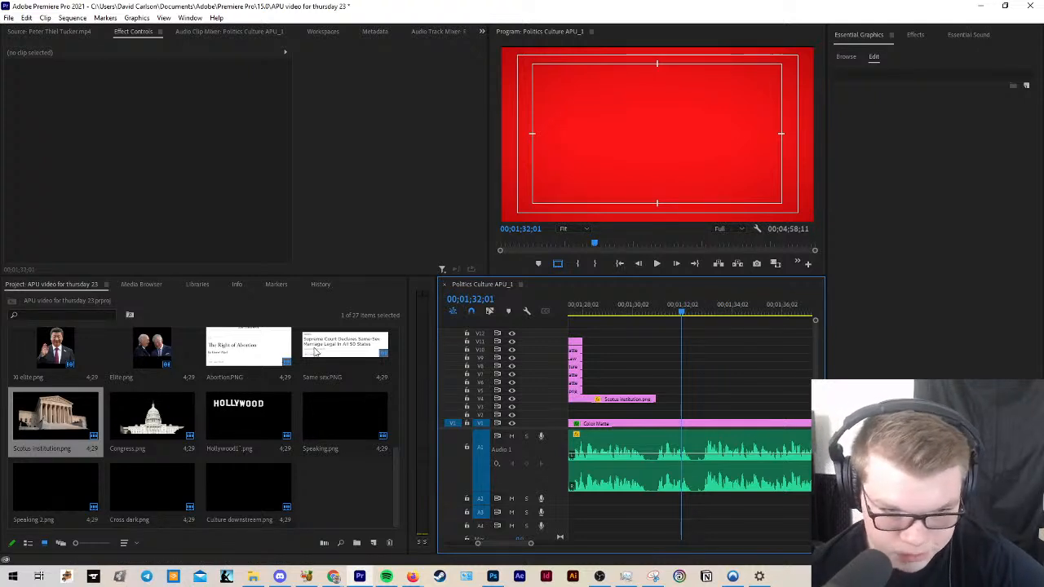
Step: Place Same sex.PNG on V5 from about 00;01;31;01, extend Scotus institution.png beneath it and enlarge the headline to 242.8%
drag(315, 351, 748, 399)
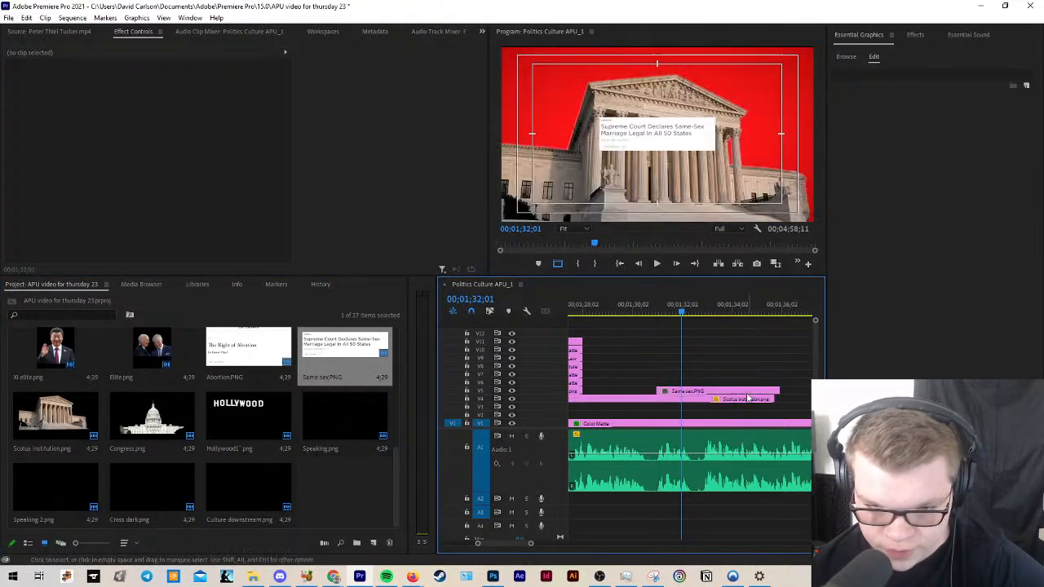
click(652, 134)
drag(658, 119, 646, 92)
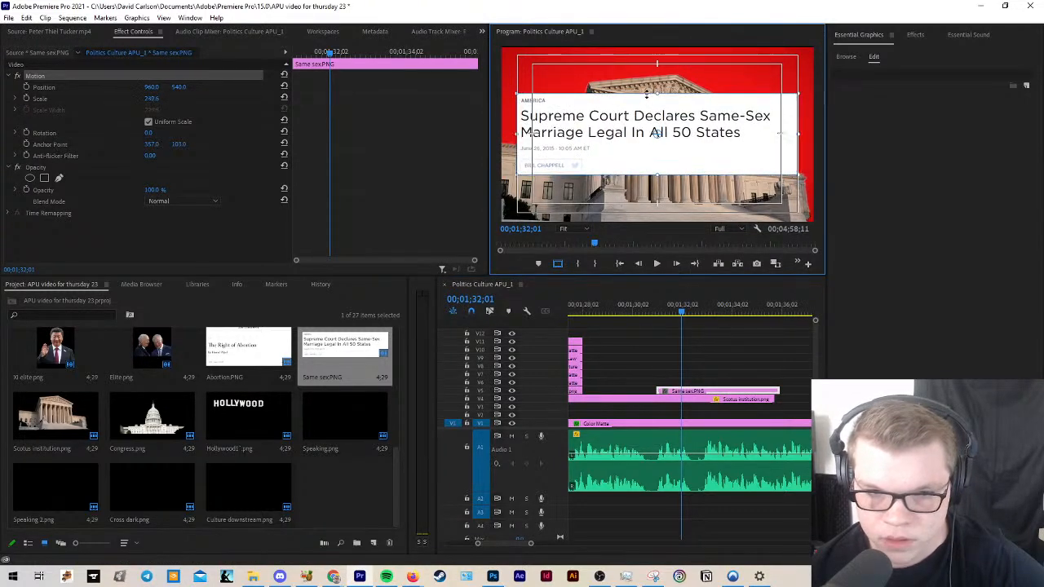
Step: Find the Gaussian Blur effect and apply it to the Scotus institution.png clip
click(915, 35)
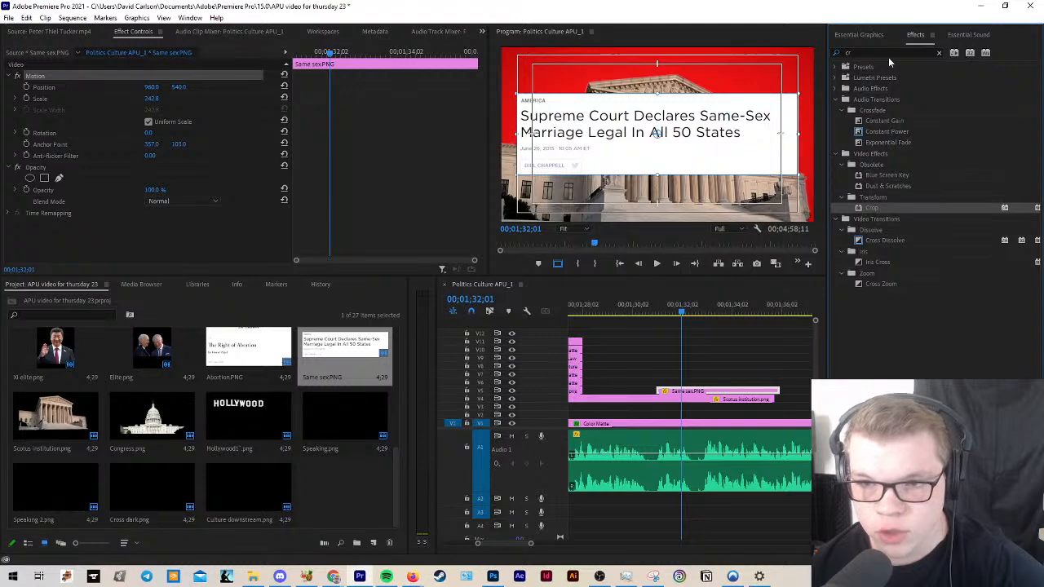
click(938, 53)
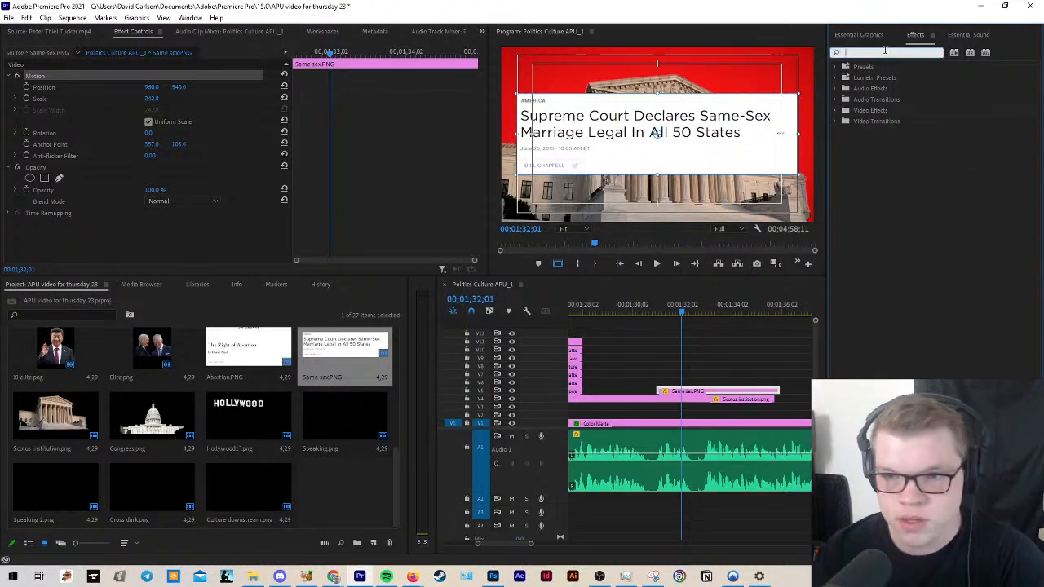
text(gau)
drag(884, 164, 693, 400)
Step: Keyframe the Scotus institution.png Blurriness from 0 at 00;01;30;25 to 13.0 at 00;01;31;06
click(651, 305)
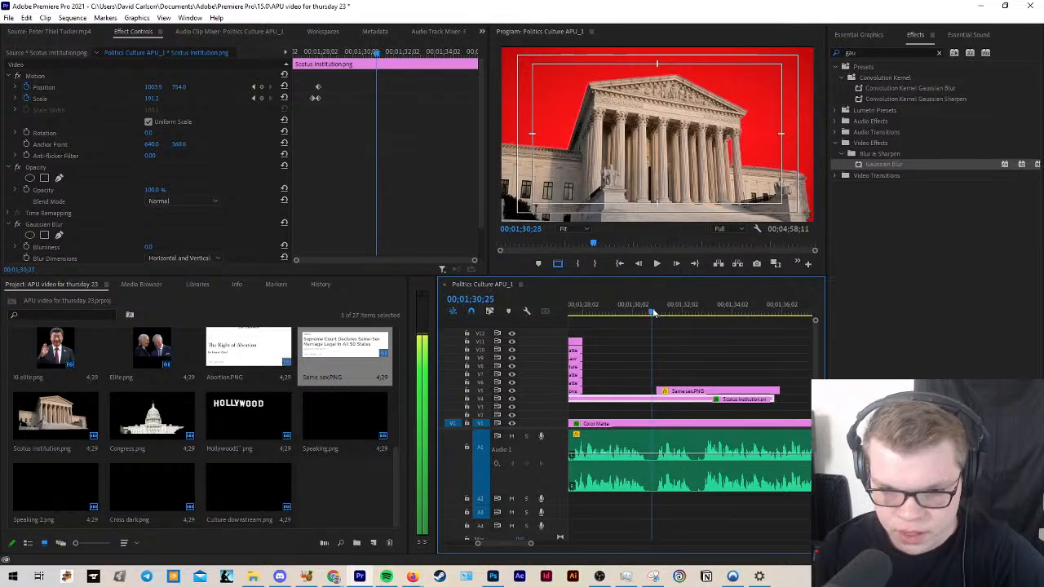
scroll(265, 201, down, 2)
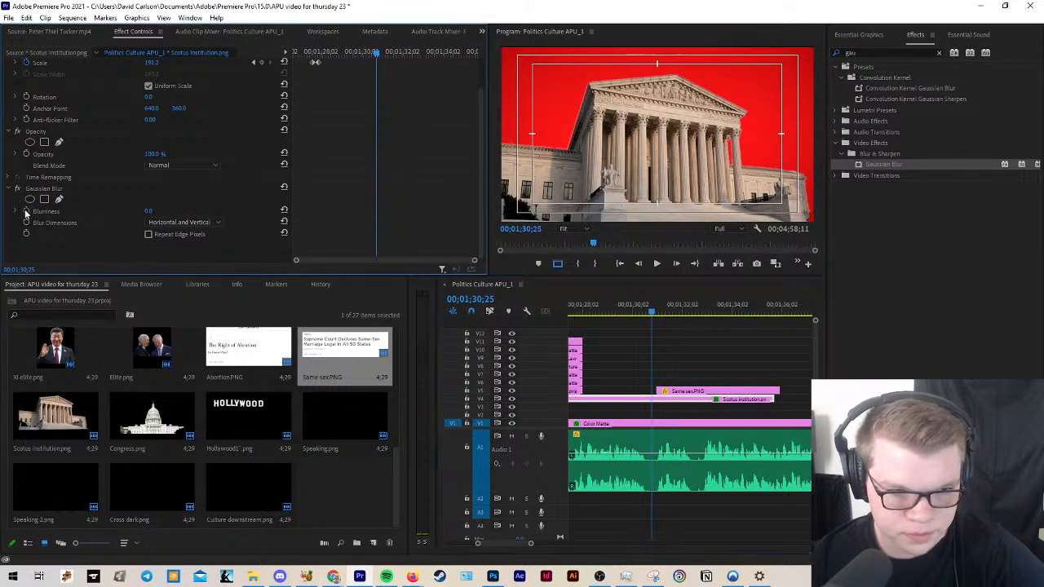
click(26, 211)
click(658, 313)
drag(658, 314, 661, 313)
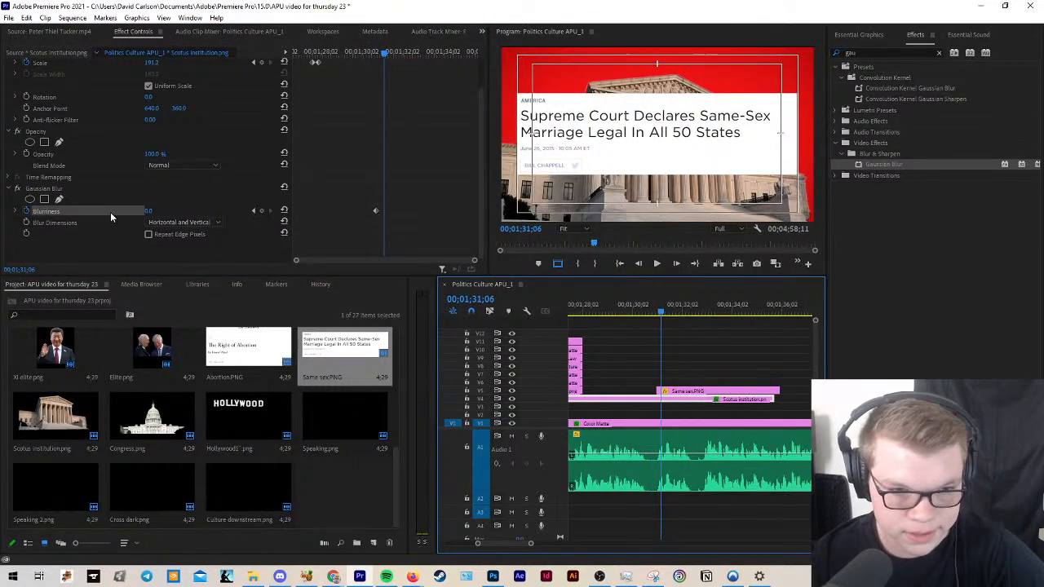
drag(148, 211, 158, 210)
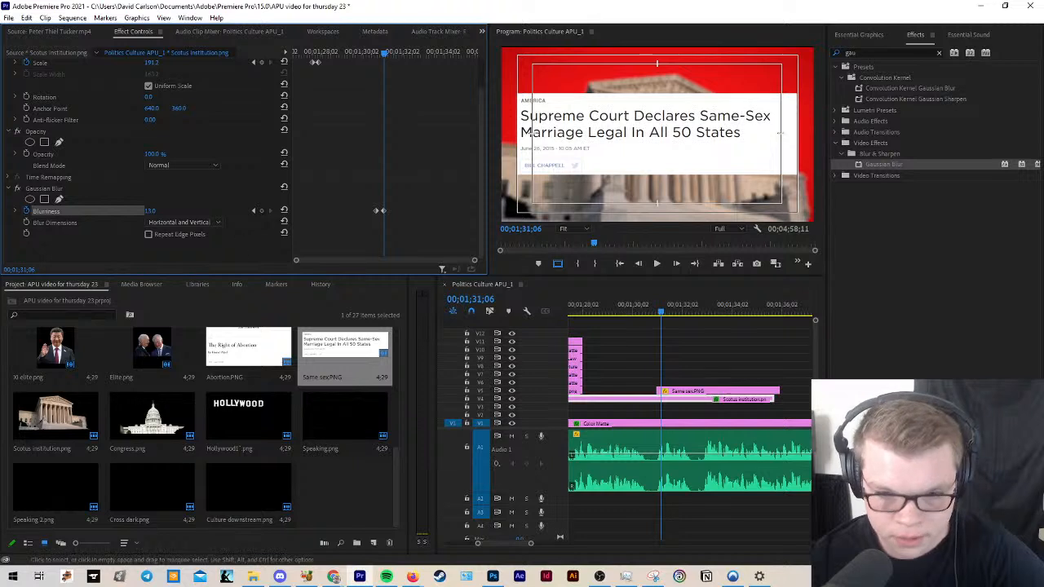
Step: Add Position and Scale keyframes to Same sex.PNG at 00;01;31;06, and start it off-screen at 2976.0, 540.0 at 00;01;31;01
click(671, 392)
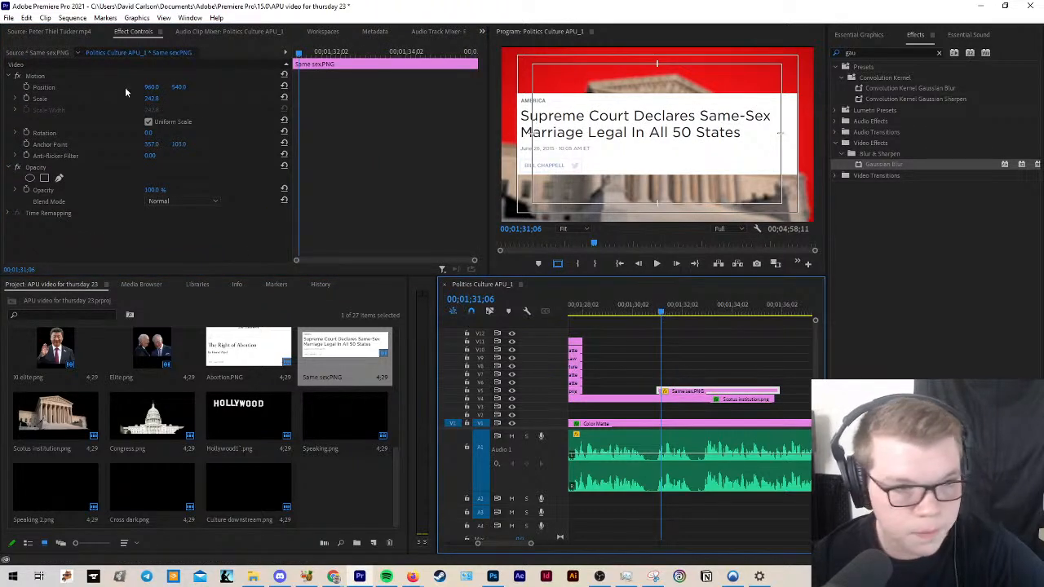
click(26, 86)
click(26, 98)
key(shift+Left)
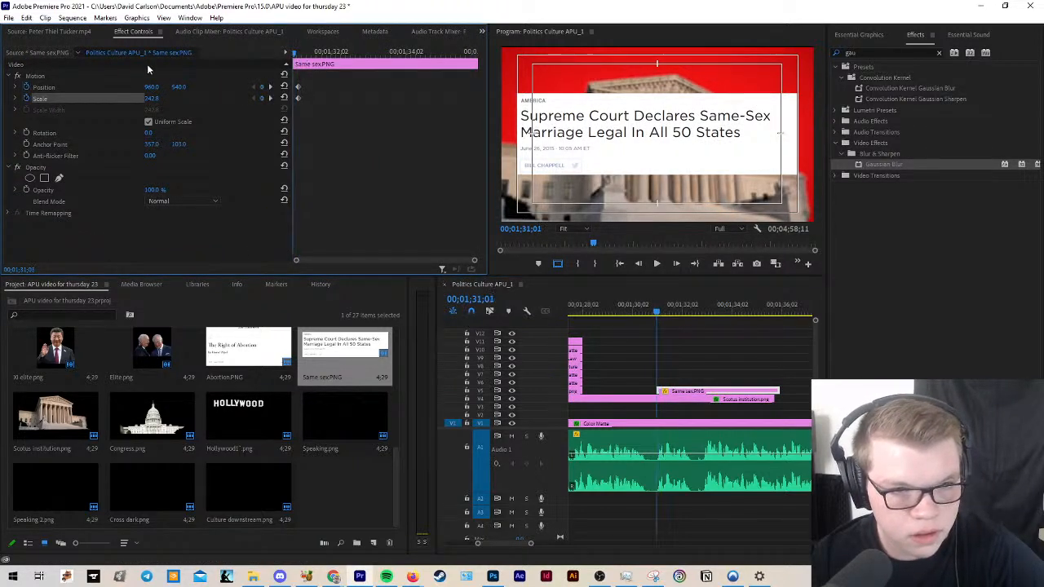
drag(151, 86, 245, 86)
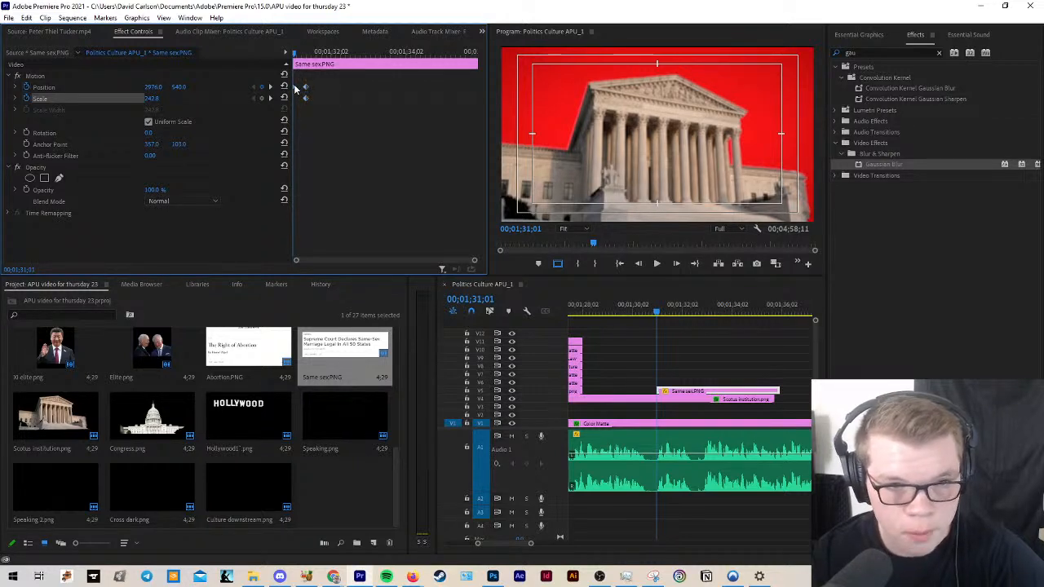
Step: Apply Ease Out to the starting Position keyframe of Same sex.PNG and Ease In to its ending Position and Scale keyframes, and preview the slide-in
right_click(305, 86)
mouse_move(350, 170)
click(433, 250)
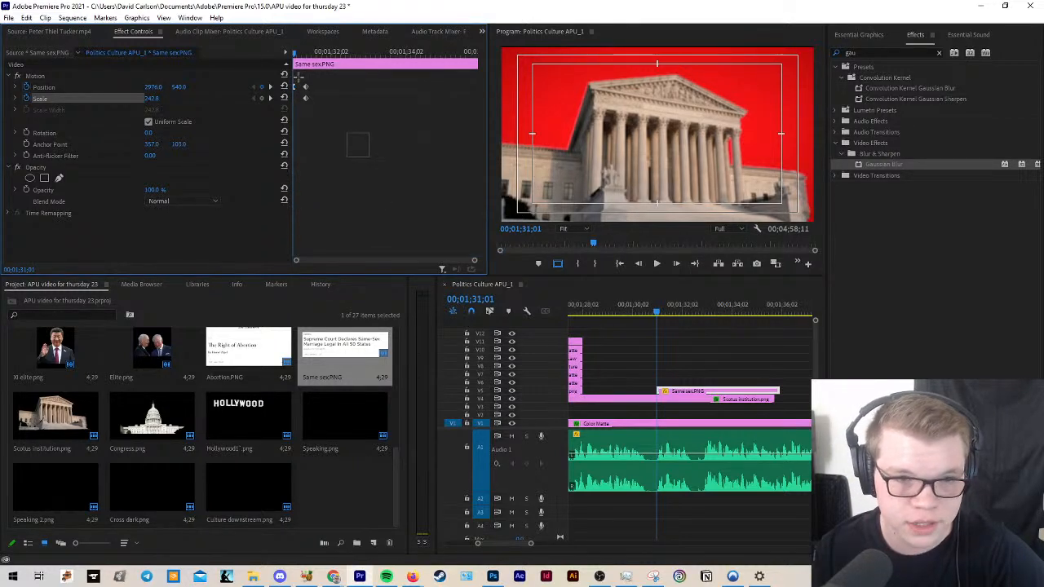
right_click(306, 93)
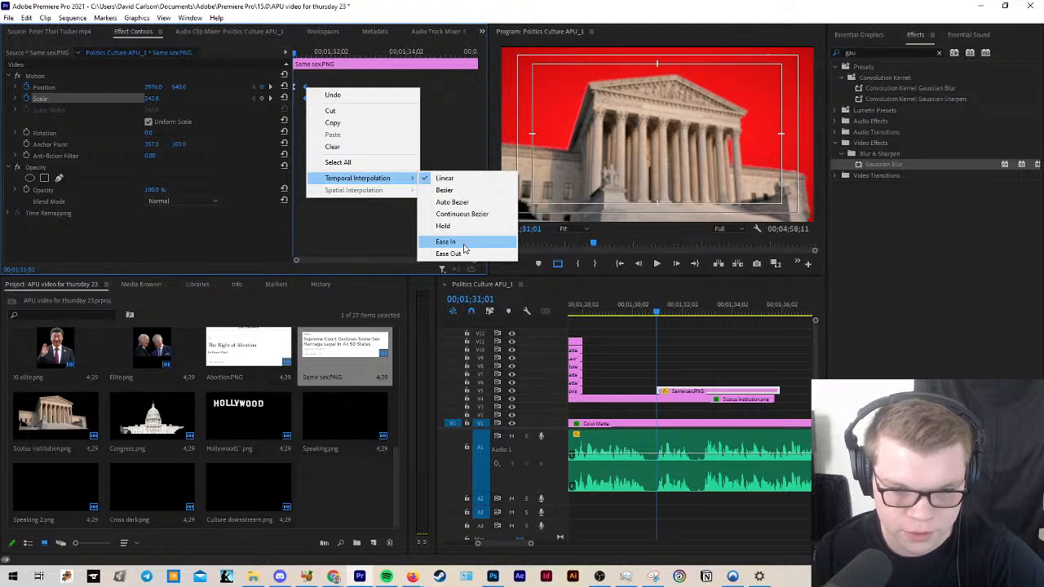
click(447, 241)
key(space)
key(space)
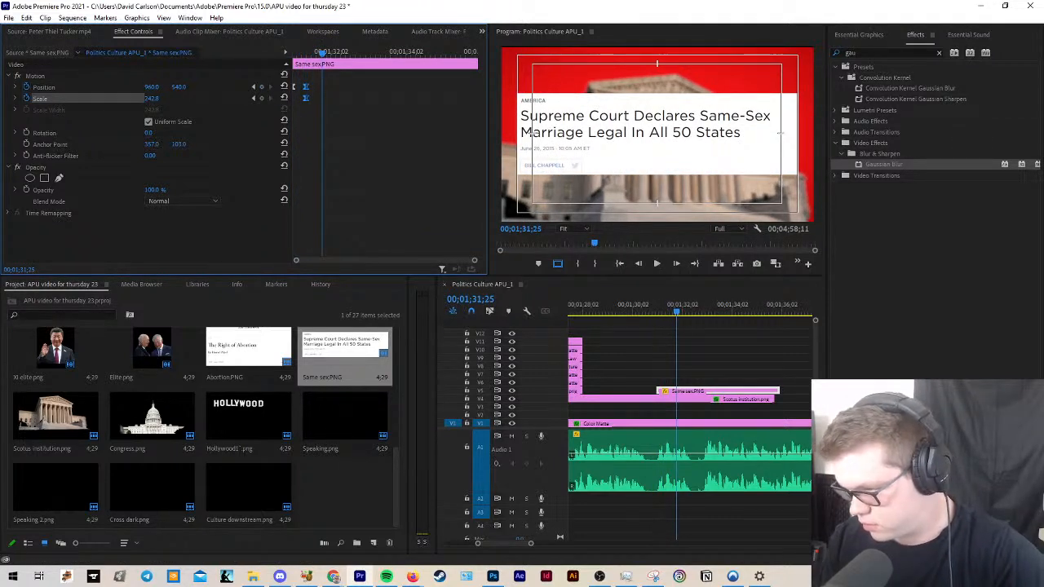
Step: Examine the clip layout across the whole Politics Culture sequence, including the section from about 00;00;40;00 to the same-sex marriage headline
click(636, 352)
scroll(635, 352, down, 10)
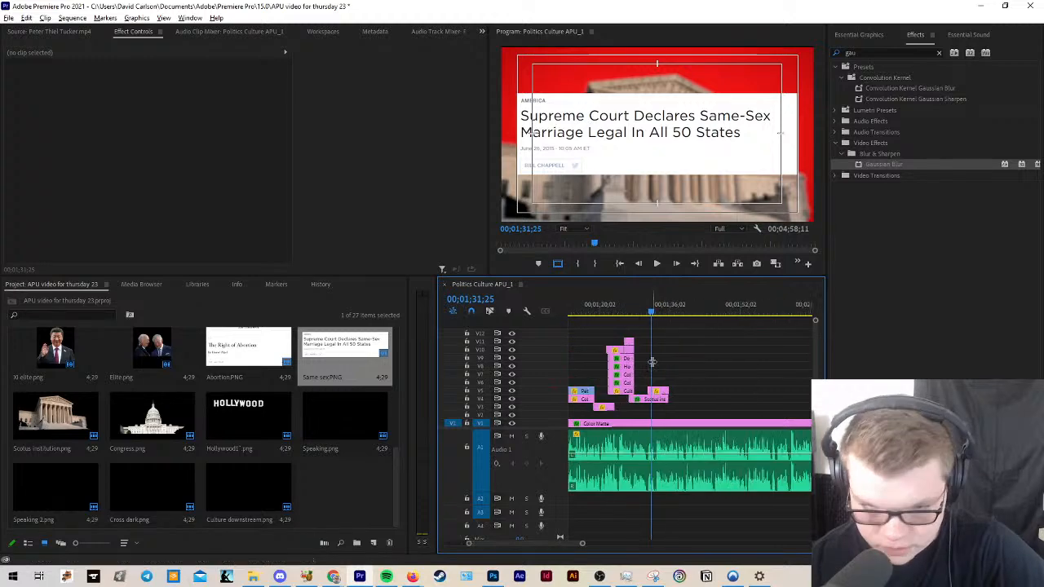
scroll(654, 381, up, 5)
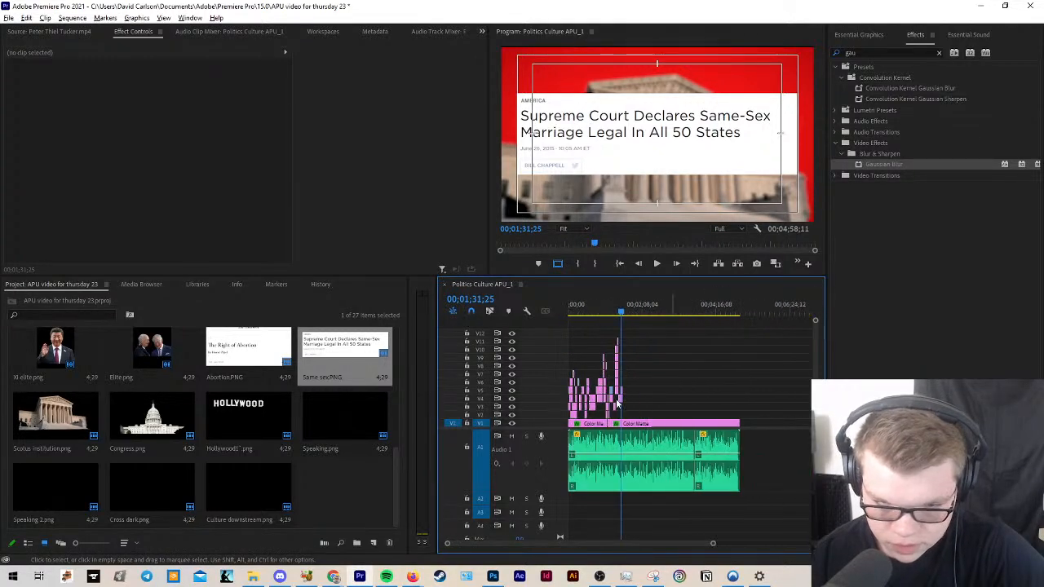
scroll(609, 374, down, 6)
key(grave)
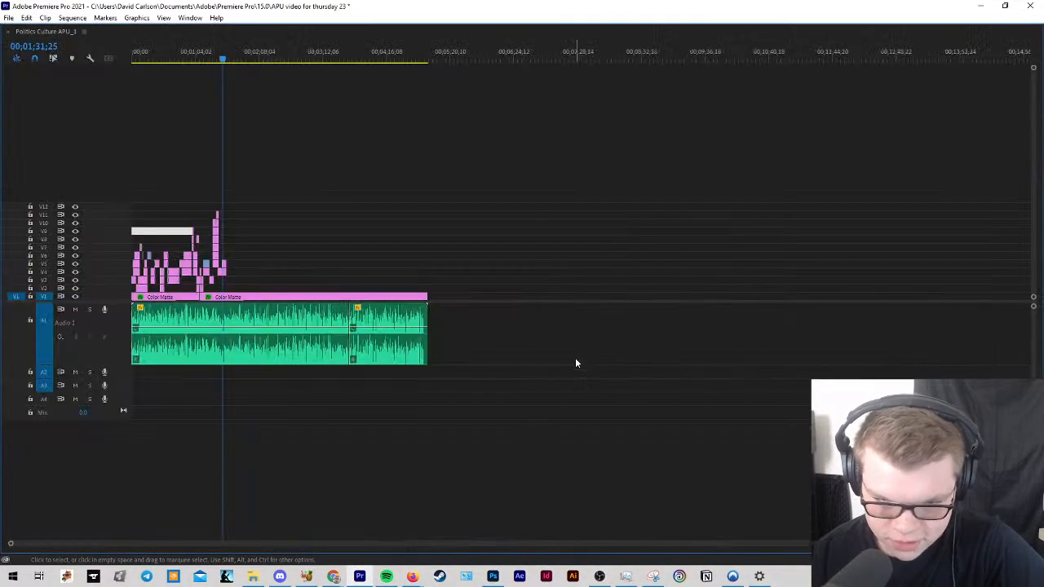
scroll(238, 278, up, 3)
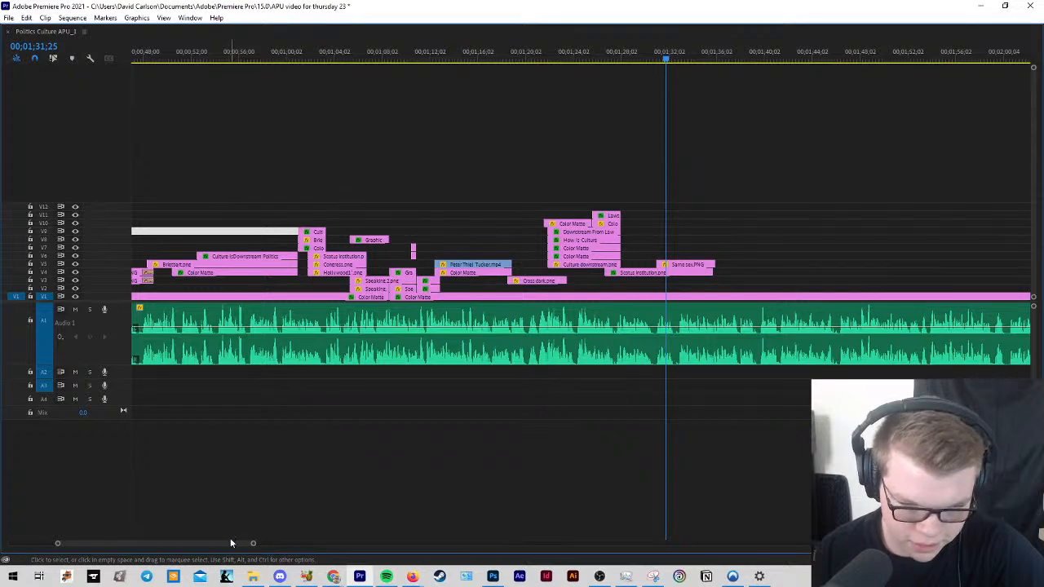
mouse_move(229, 541)
mouse_down()
mouse_move(116, 539)
mouse_move(218, 539)
mouse_up()
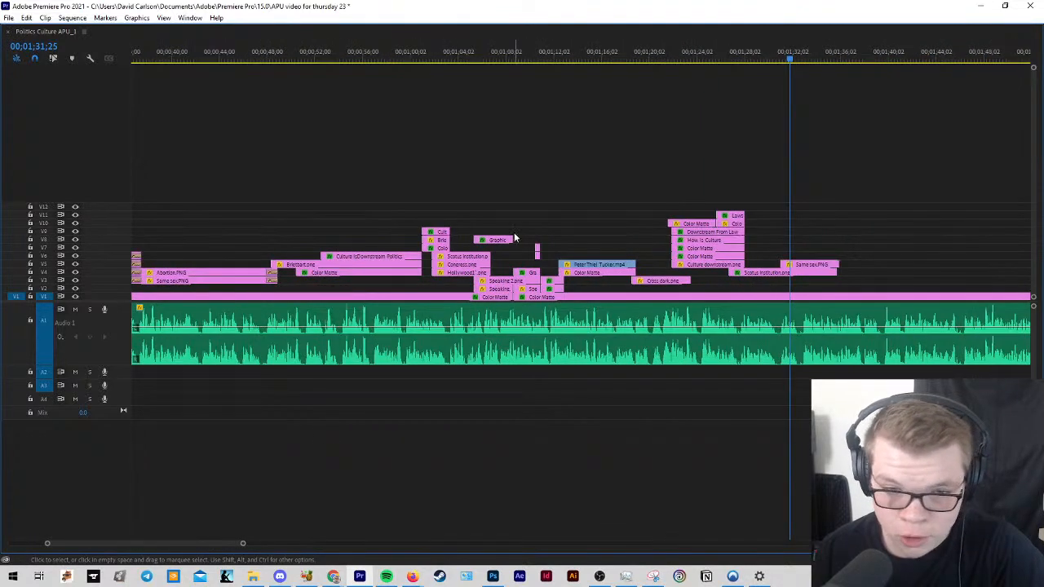
key(grave)
scroll(602, 381, down, 4)
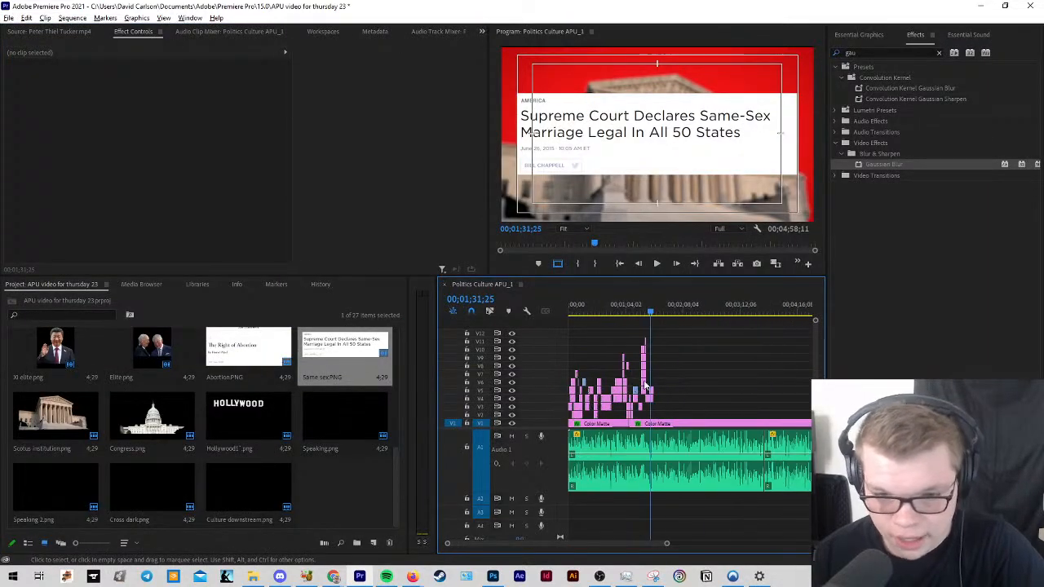
scroll(655, 375, up, 7)
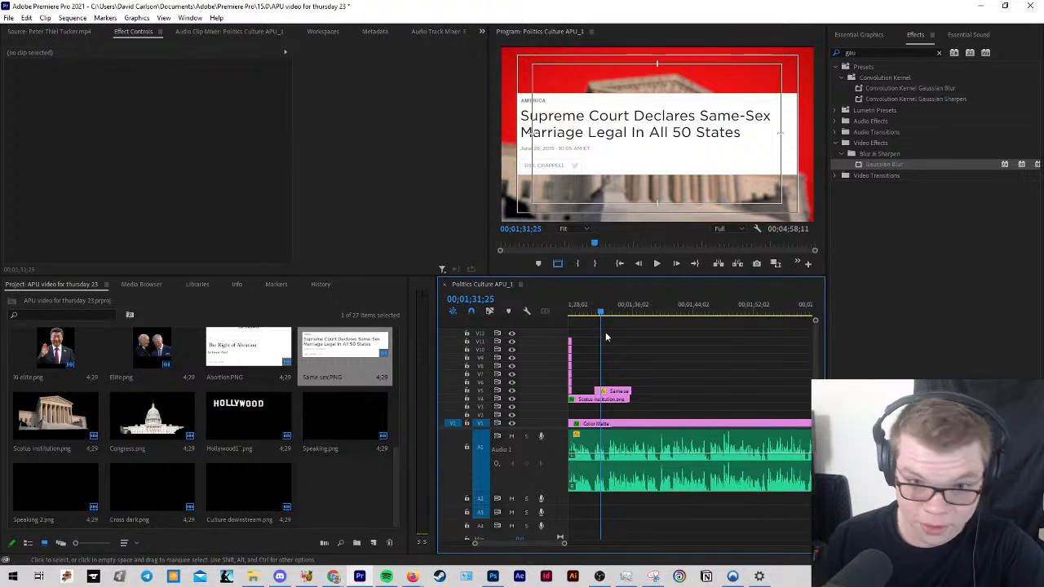
Step: Play the sequence from 00;01;21;11 to 00;01;33;29 to review the title, Supreme Court image and headline
drag(602, 312, 564, 312)
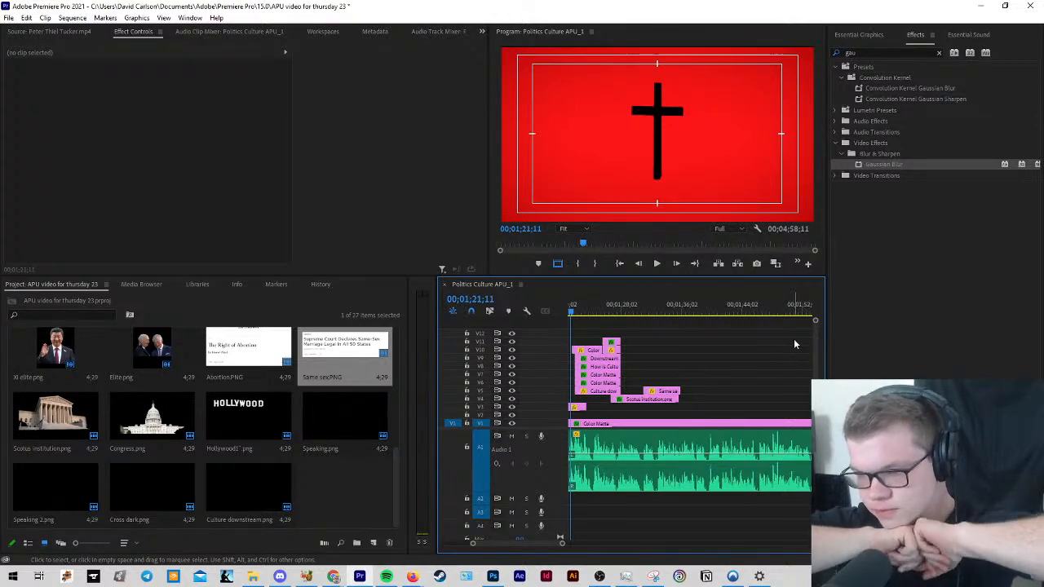
scroll(761, 373, down, 10)
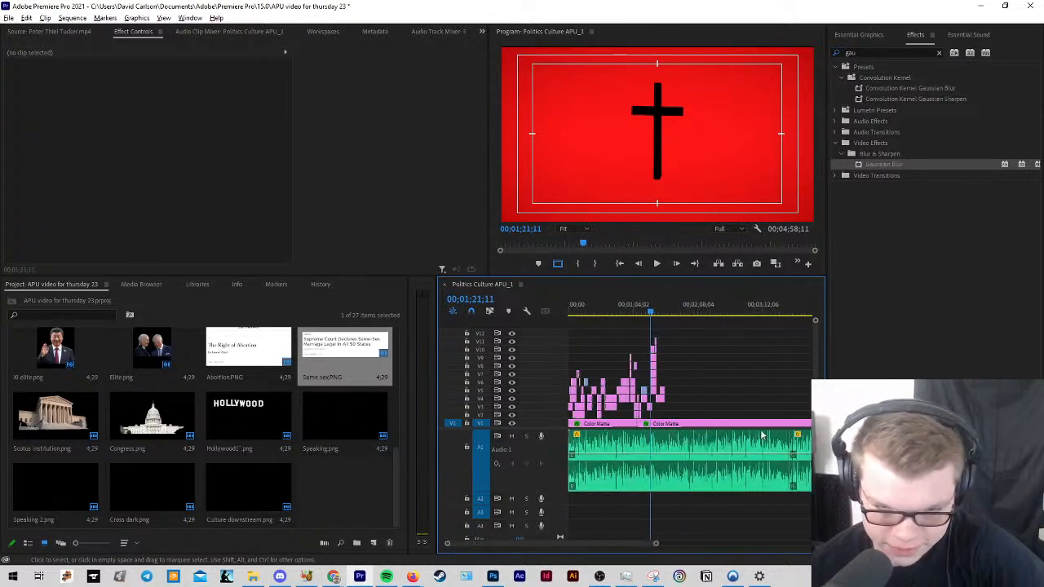
drag(601, 543, 535, 544)
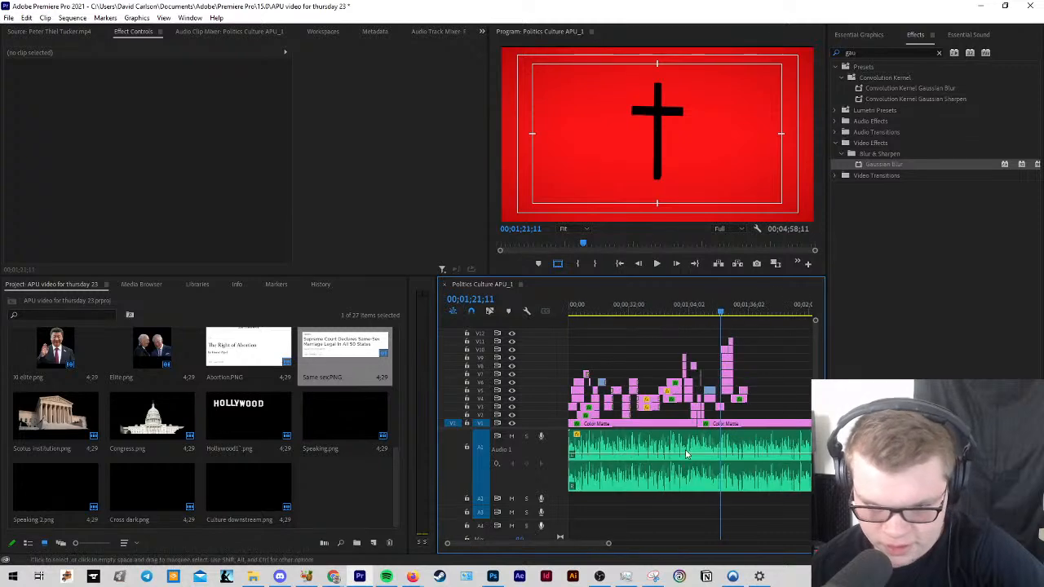
scroll(753, 365, up, 4)
key(space)
scroll(703, 392, up, 3)
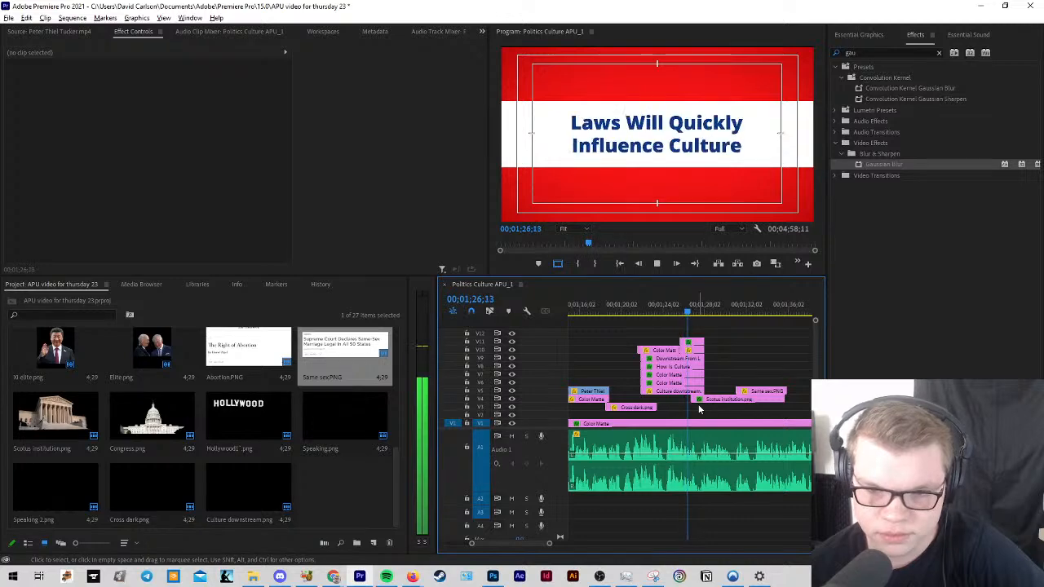
scroll(712, 412, up, 2)
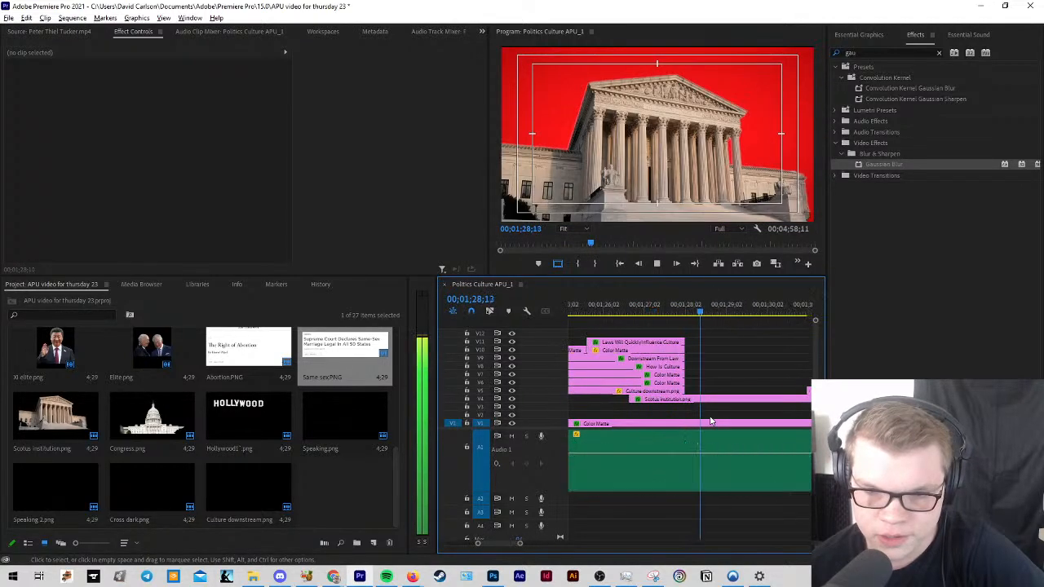
scroll(710, 420, down, 1)
scroll(714, 425, up, 2)
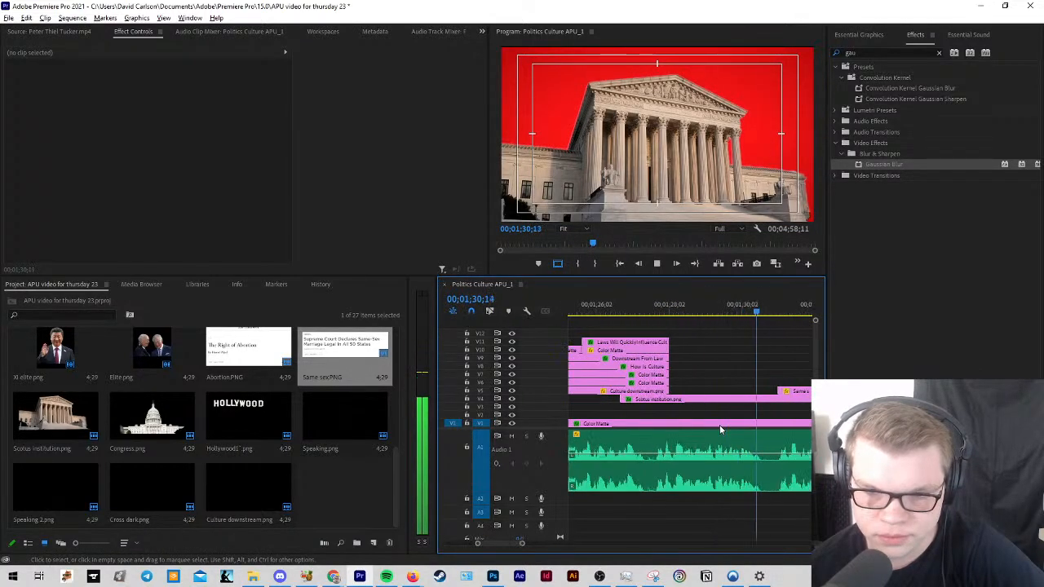
scroll(716, 430, down, 3)
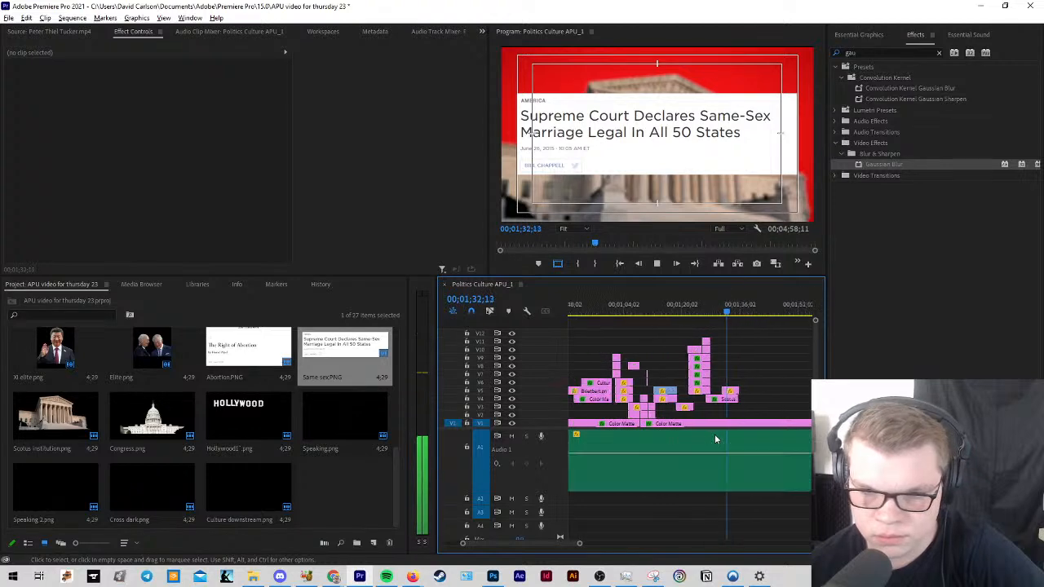
scroll(730, 420, up, 3)
key(space)
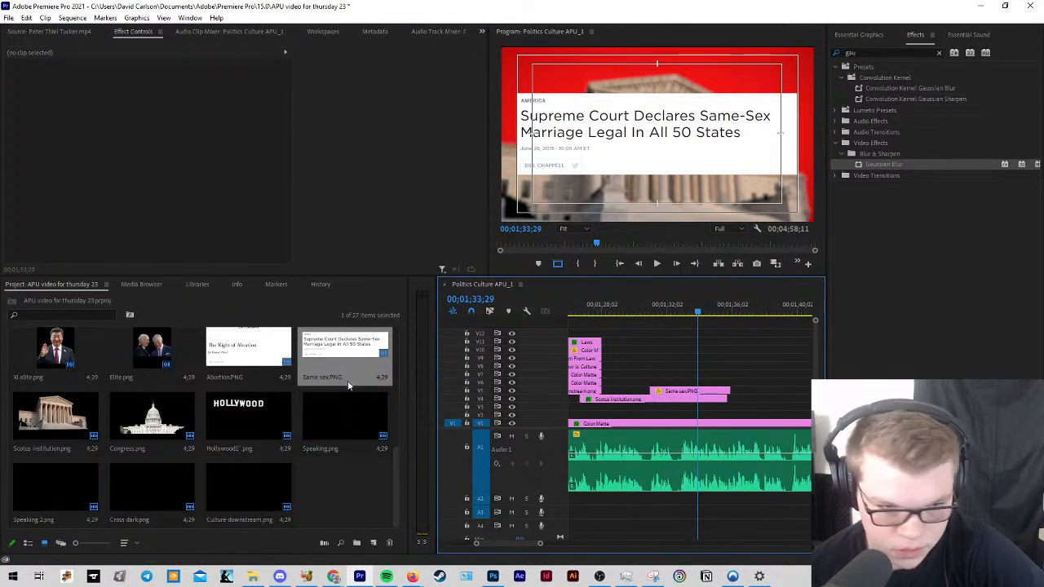
Step: Place Abortion.PNG on V5 from 00;01;33;29 and enlarge it to about 273.7%
drag(254, 363, 703, 391)
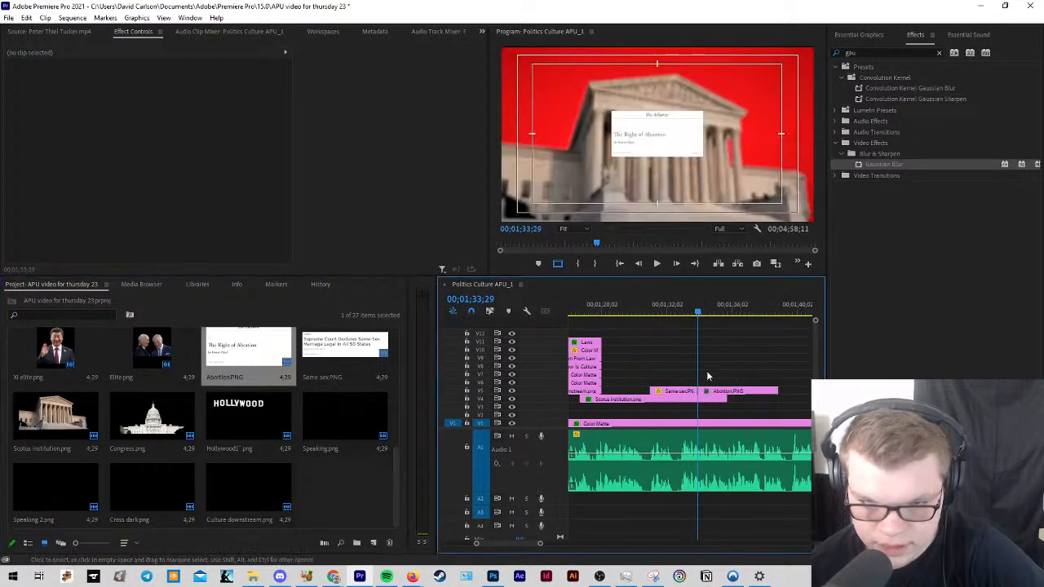
click(658, 149)
drag(657, 156, 644, 197)
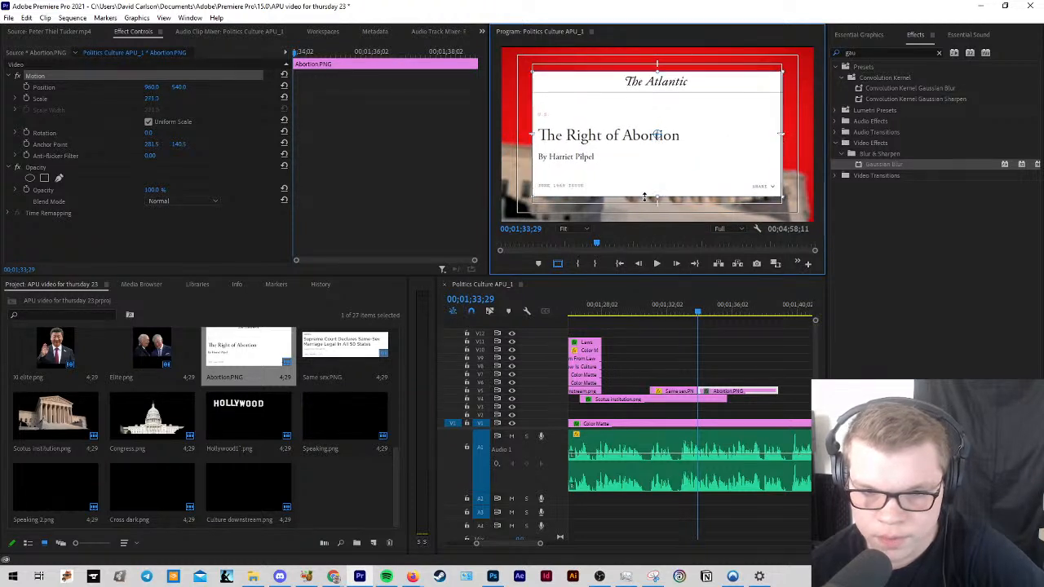
Step: Move Same sex.PNG up to V6 and extend its end so it overlaps the start of Abortion.PNG
click(710, 325)
drag(668, 314, 690, 319)
drag(689, 400, 710, 384)
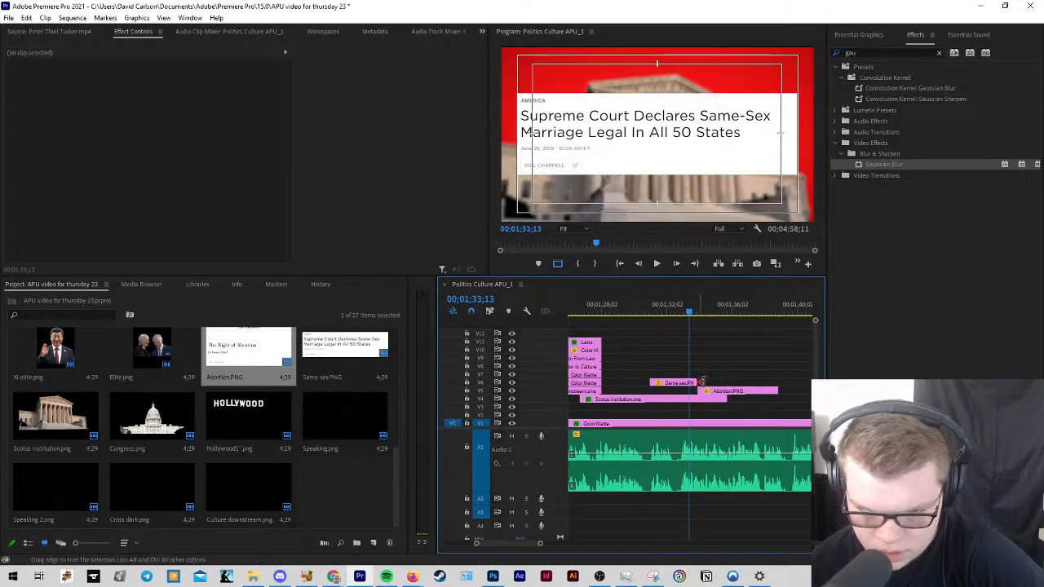
Step: Keyframe the Position and Scale of Same sex.PNG at 00;01;33;13, enlarge and raise the headline off-screen at 00;01;33;19, and preview the exit
click(682, 382)
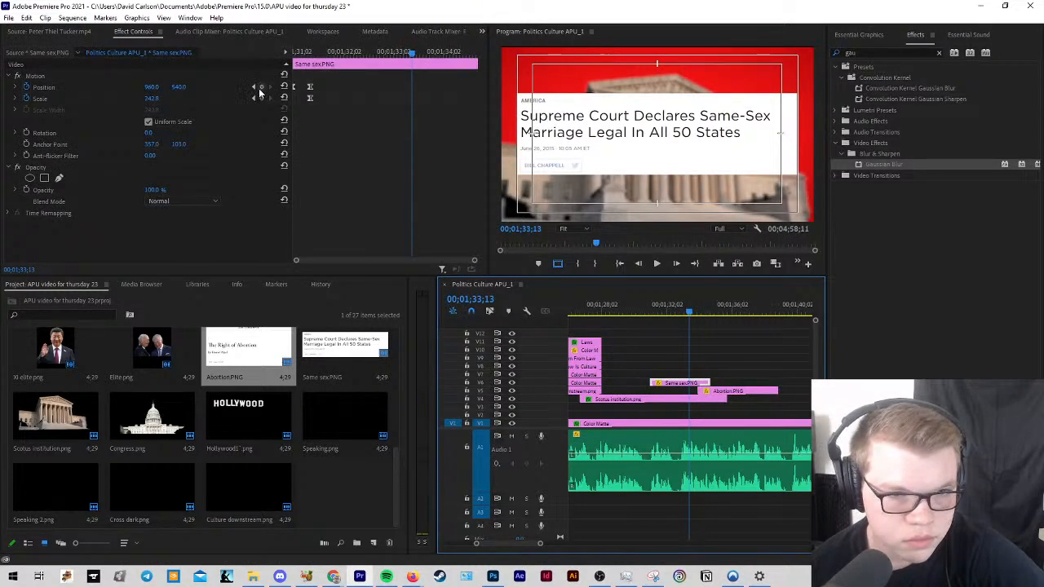
click(261, 86)
click(262, 98)
drag(410, 55, 422, 54)
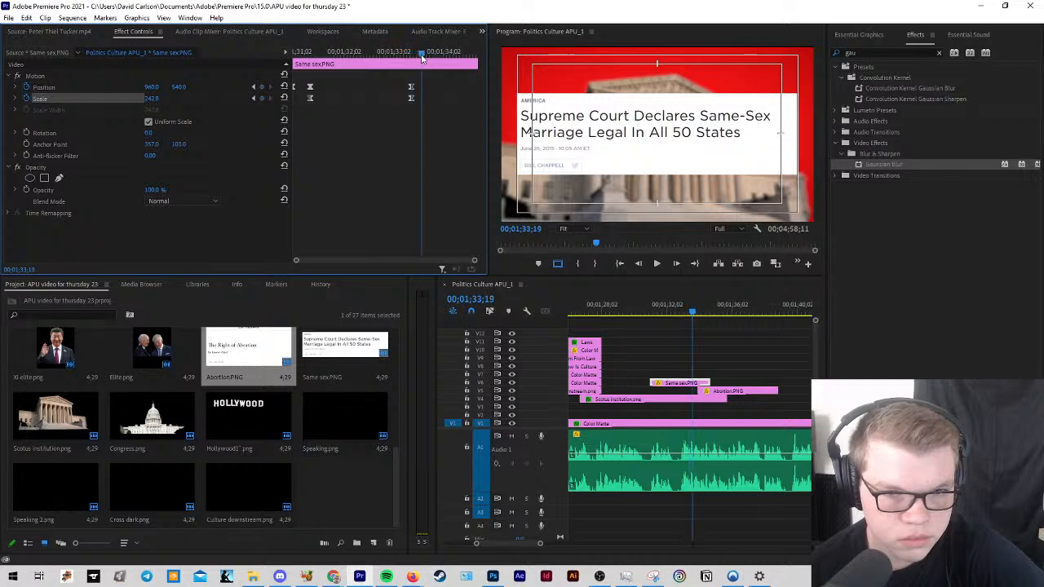
drag(158, 98, 139, 87)
click(659, 307)
key(space)
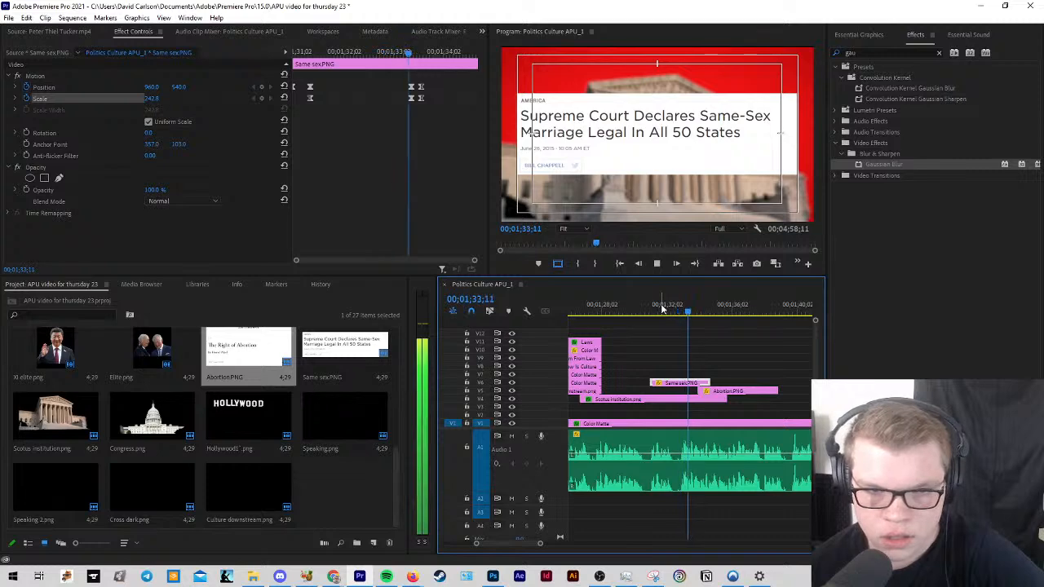
key(space)
Step: Move the starting exit keyframes of Same sex.PNG earlier to about 00;01;33;05 and play the clip to check the timing
drag(412, 119, 398, 89)
click(395, 53)
key(space)
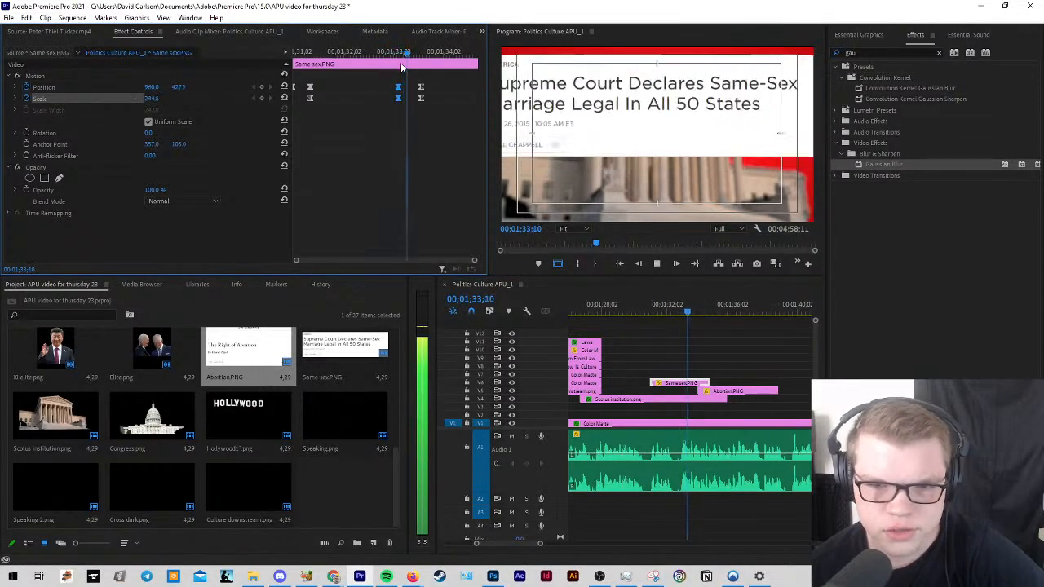
key(space)
click(314, 54)
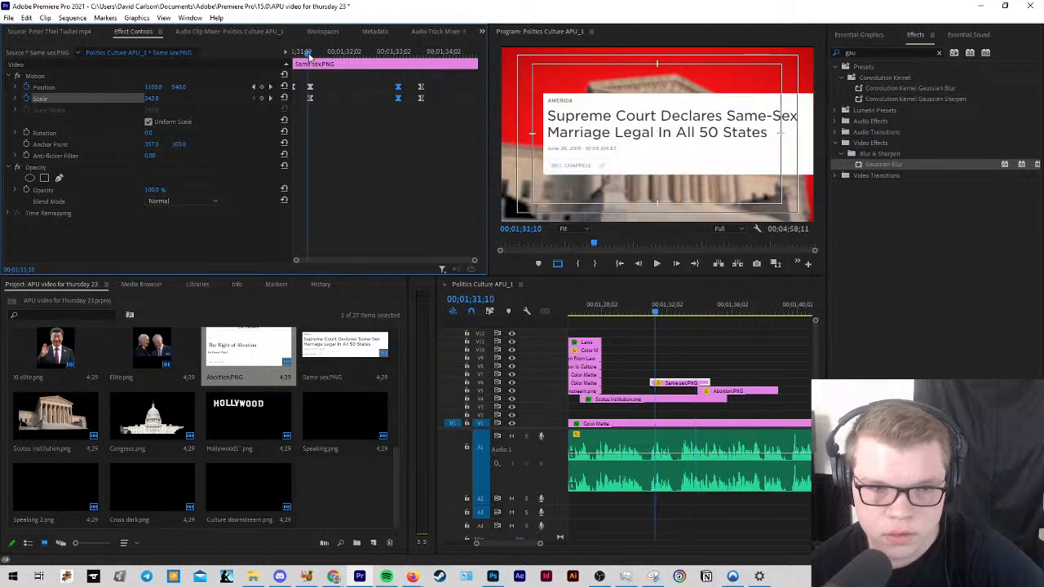
key(space)
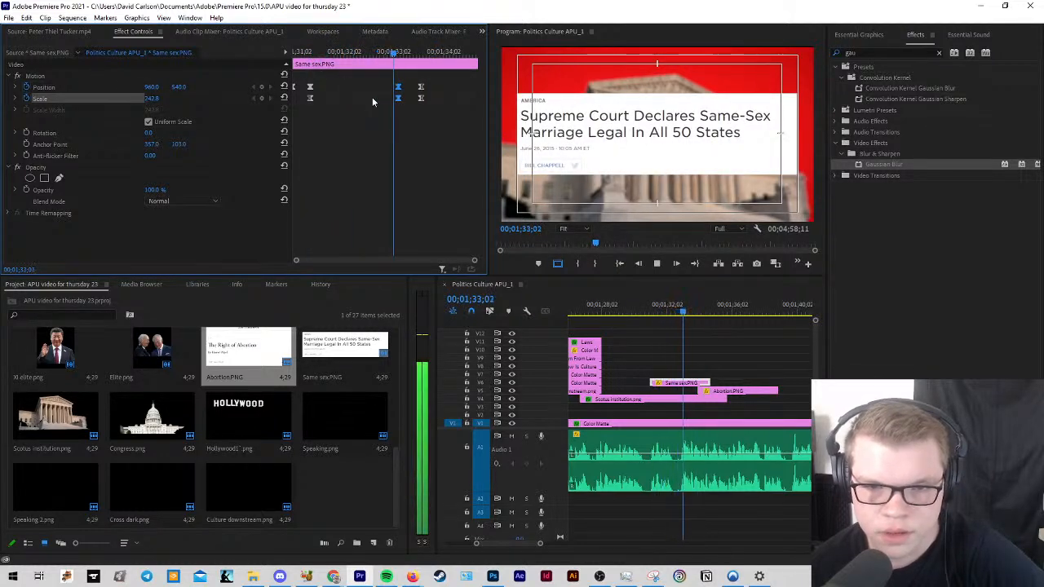
key(space)
Step: Extend the start of Abortion.PNG back to 00;01;33;02, add Position and Scale keyframes at 00;01;33;15, and preview the transition
drag(703, 391, 684, 391)
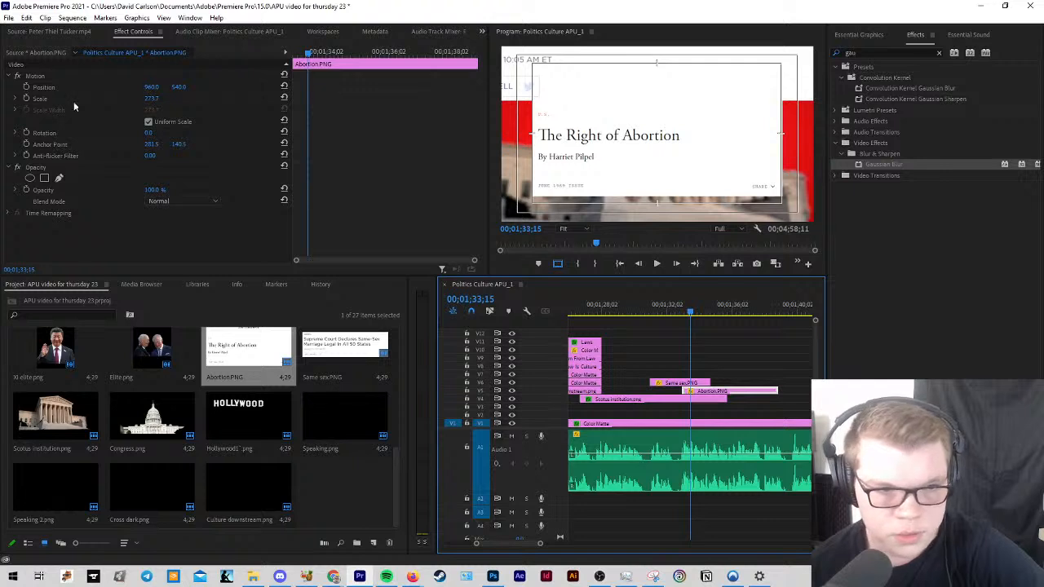
click(26, 87)
click(26, 98)
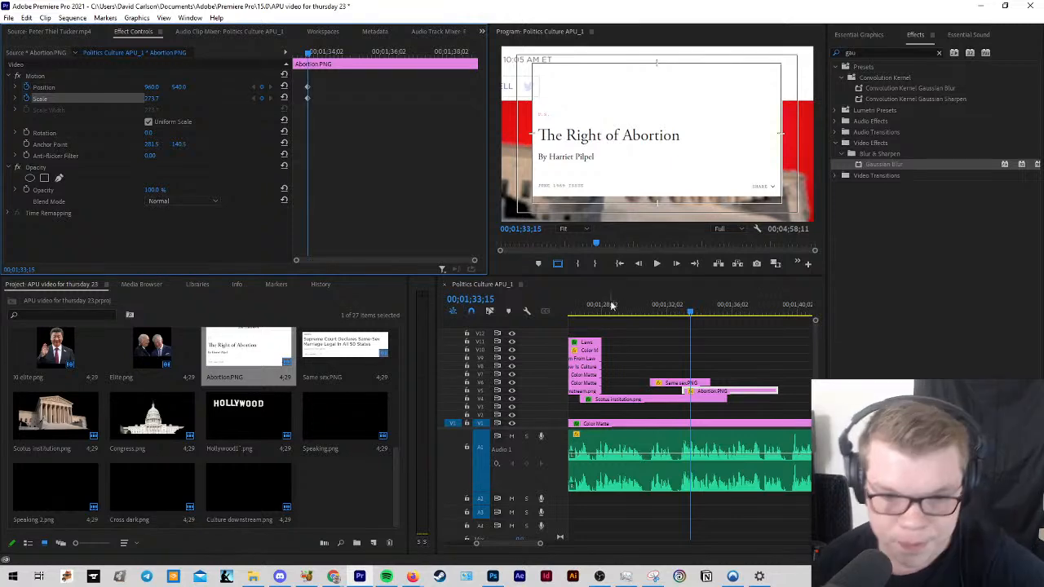
click(659, 311)
key(space)
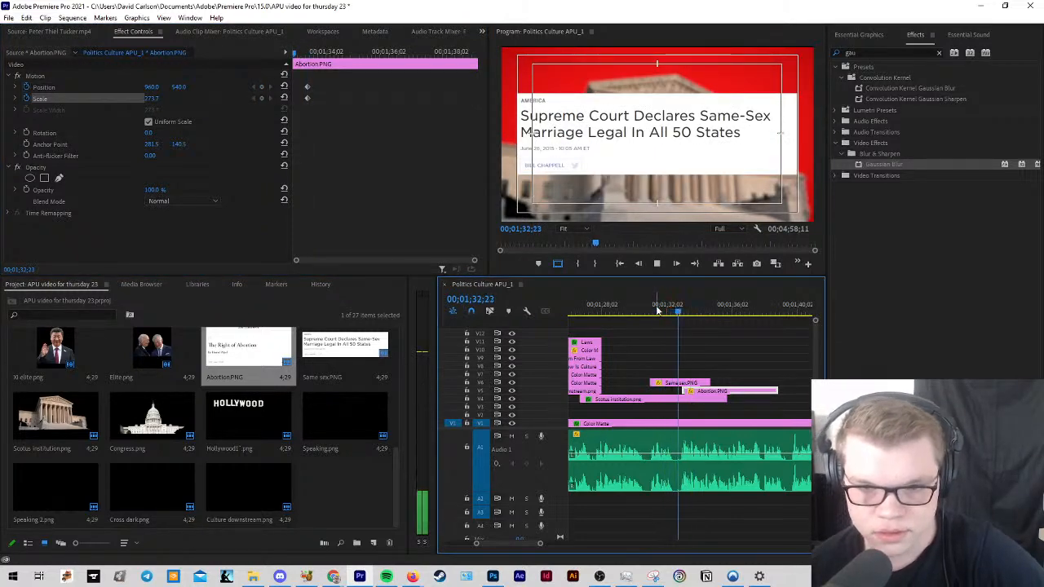
key(space)
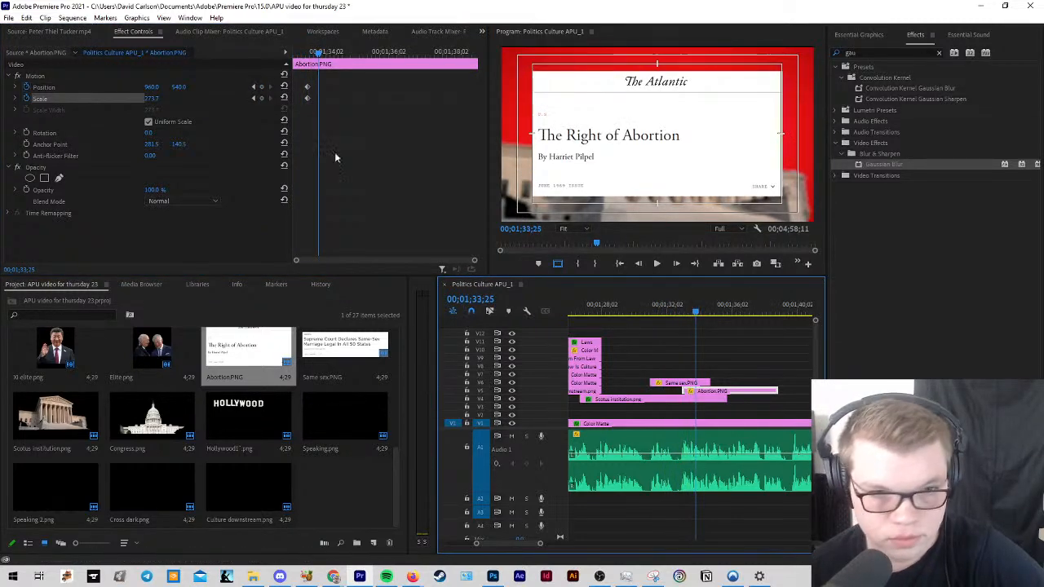
click(255, 98)
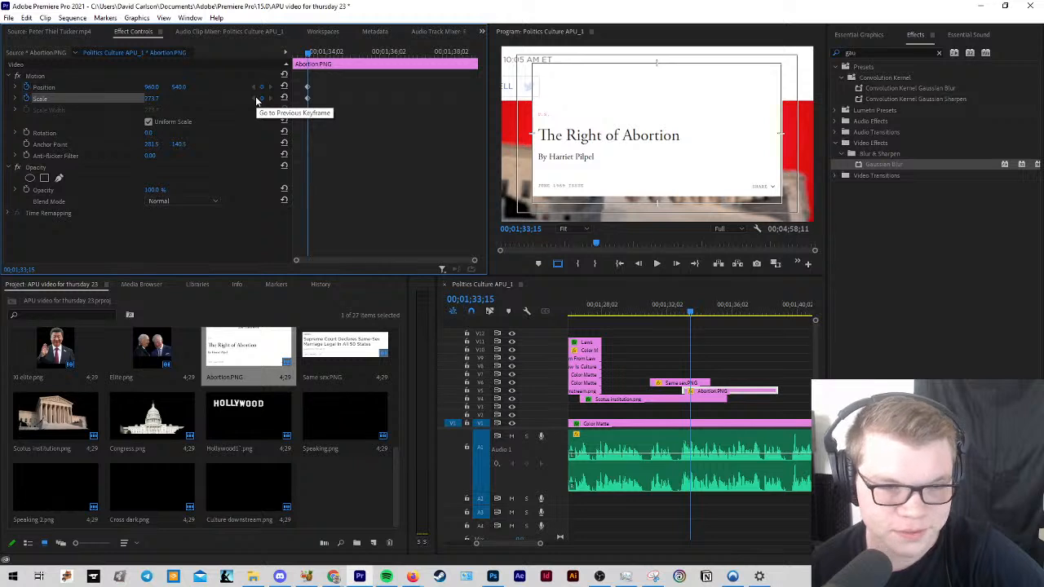
Step: Set the Abortion.PNG scale to 6.7 at 00;01;33;02 with Ease Out, and apply Ease In to its keyframes at 00;01;33;15
click(295, 54)
drag(152, 99, 8, 98)
right_click(302, 97)
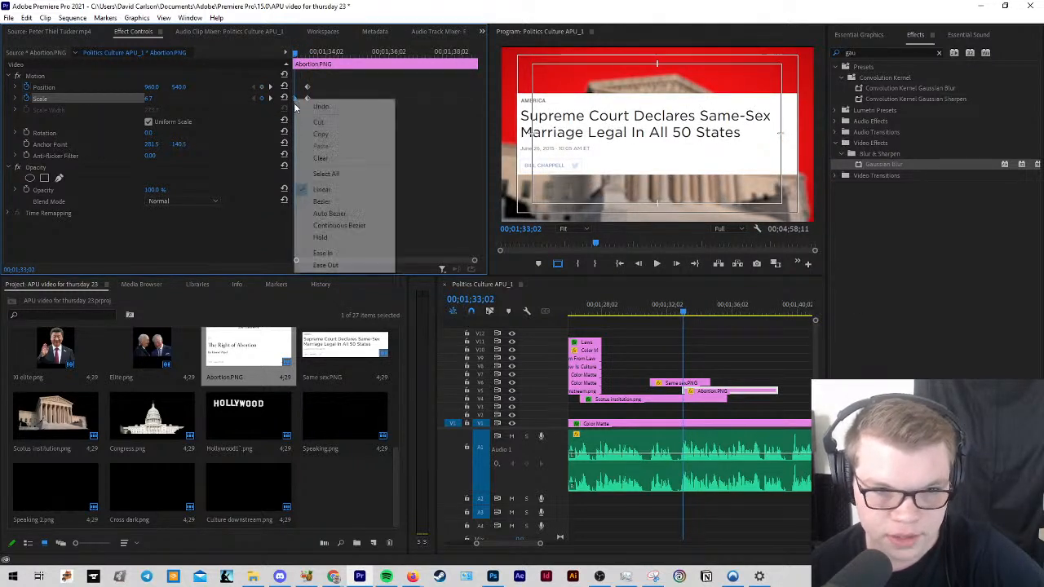
click(331, 263)
right_click(306, 88)
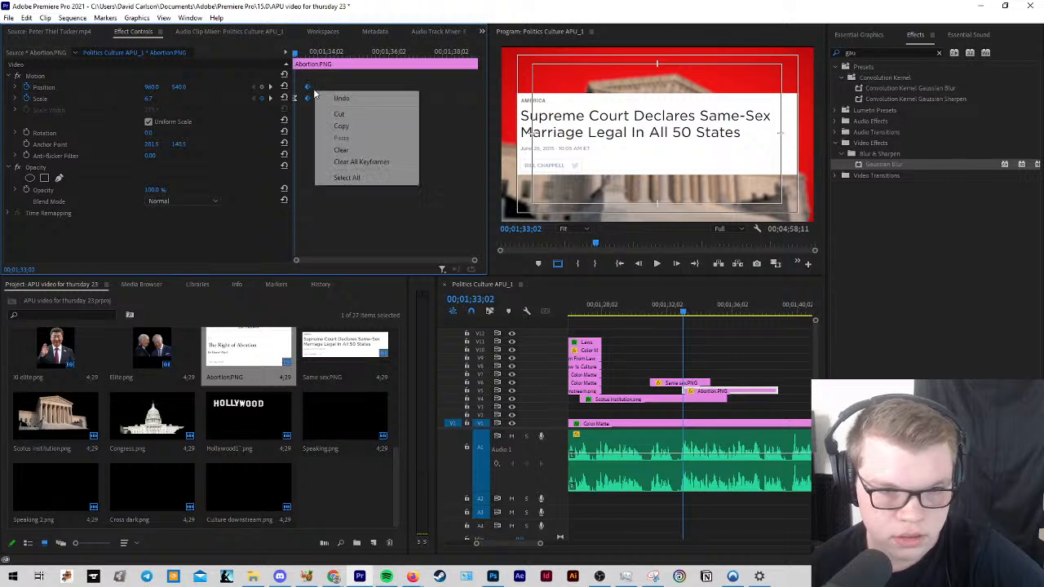
mouse_move(384, 176)
click(441, 240)
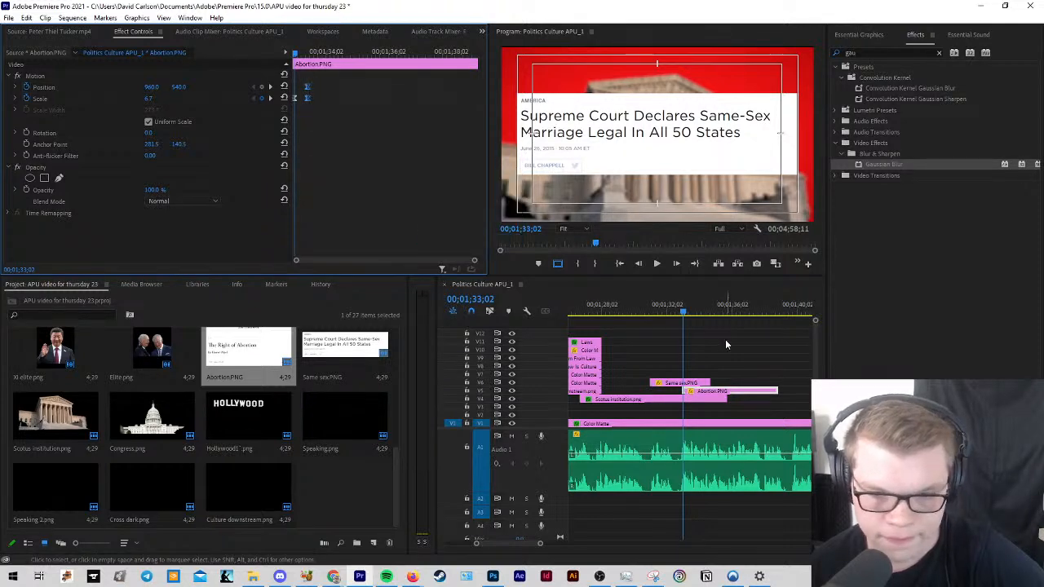
Step: Preview the Abortion.PNG scale-in, move its ending Position and Scale keyframes later to just after 00;01;33;19, and play it again
click(720, 348)
key(space)
key(space)
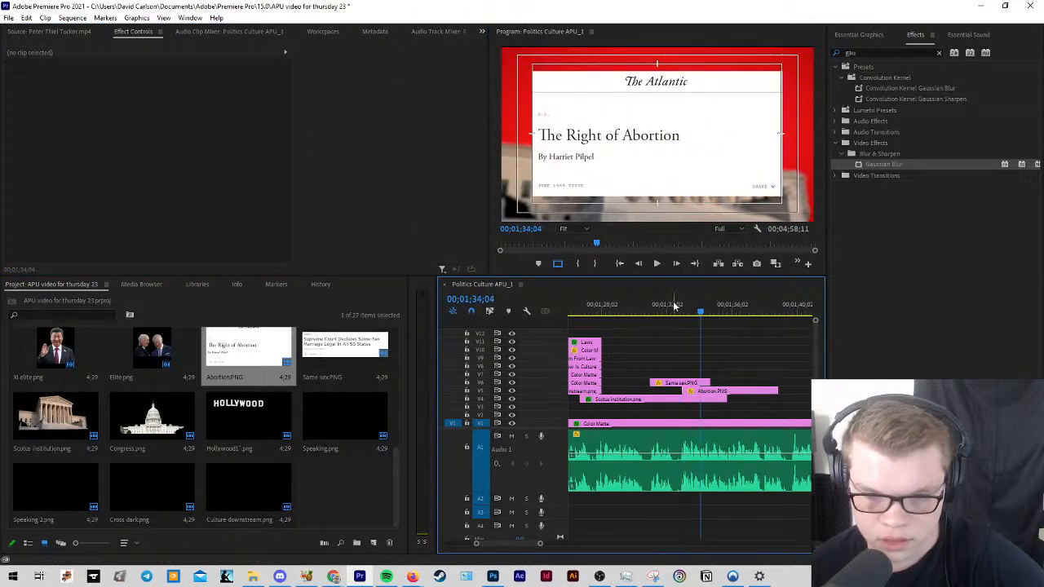
mouse_move(675, 304)
mouse_down()
mouse_move(651, 302)
mouse_move(693, 296)
mouse_up()
click(693, 391)
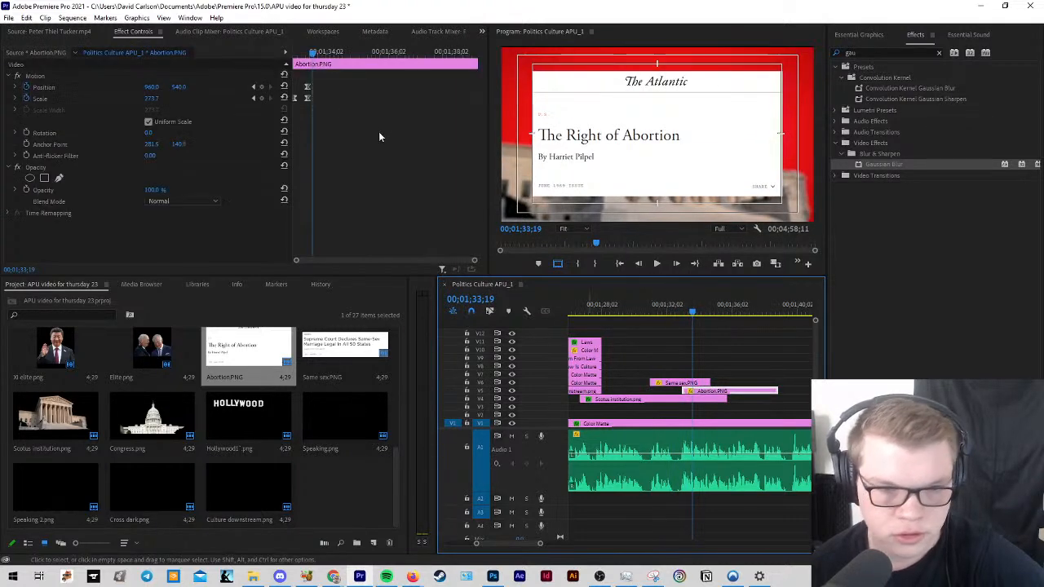
drag(381, 127, 320, 64)
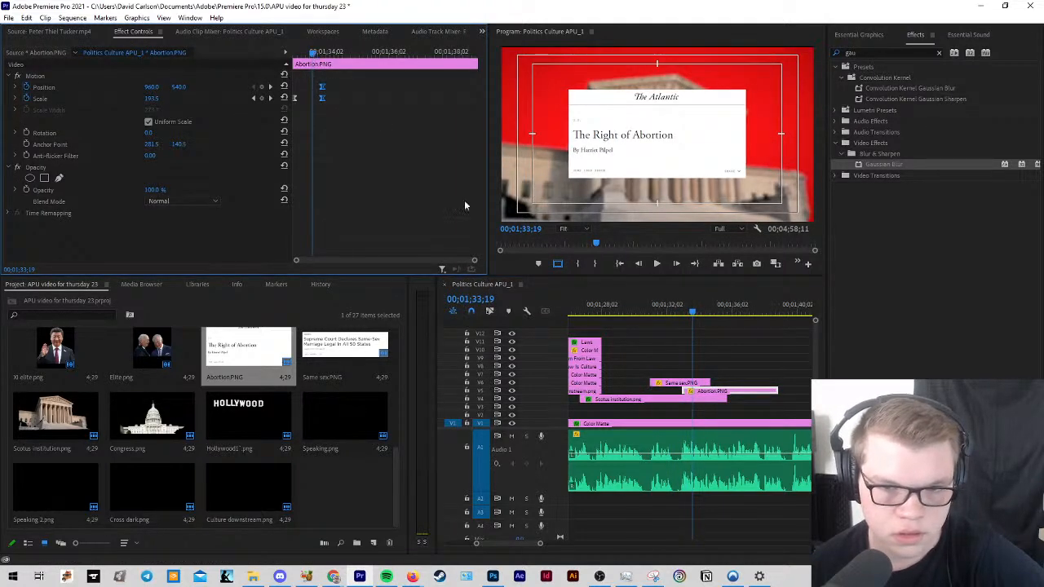
click(644, 302)
key(space)
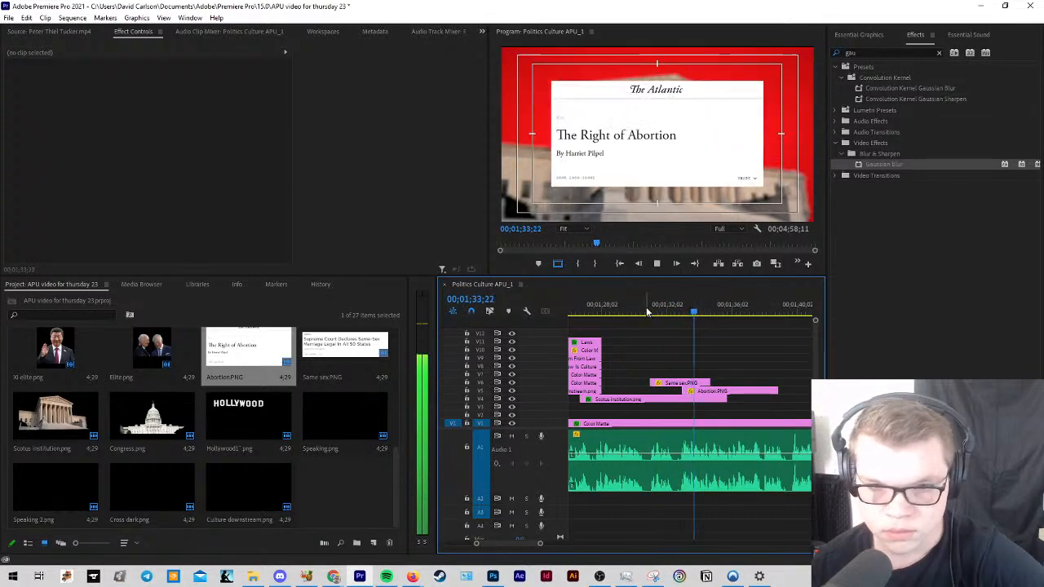
key(minus)
key(space)
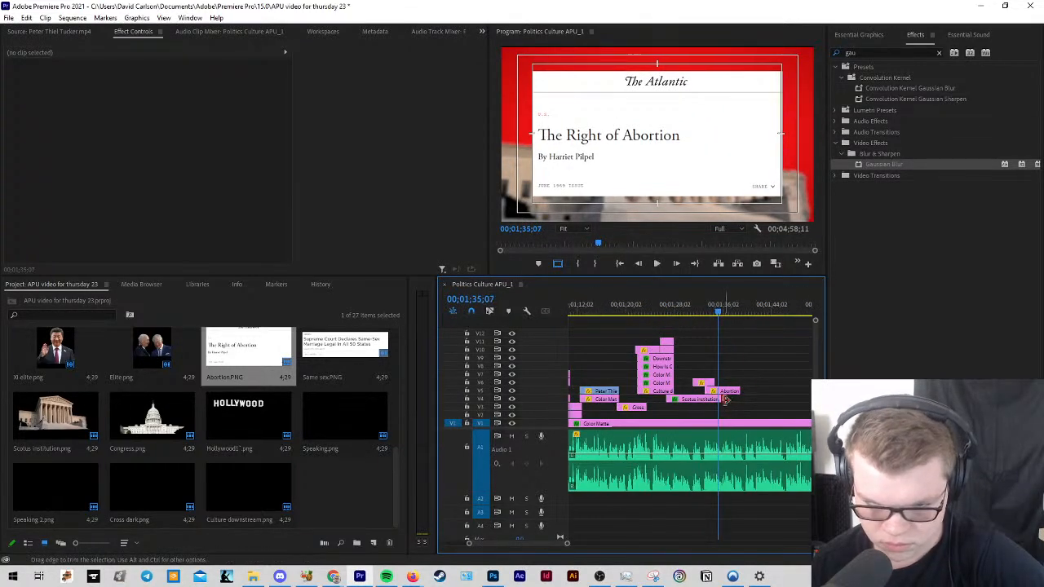
Step: Extend the ends of the Abortion.PNG and Scotus institution.png clips to about 00;02;07 and resume playback from 00;01;35;07
drag(724, 400, 814, 390)
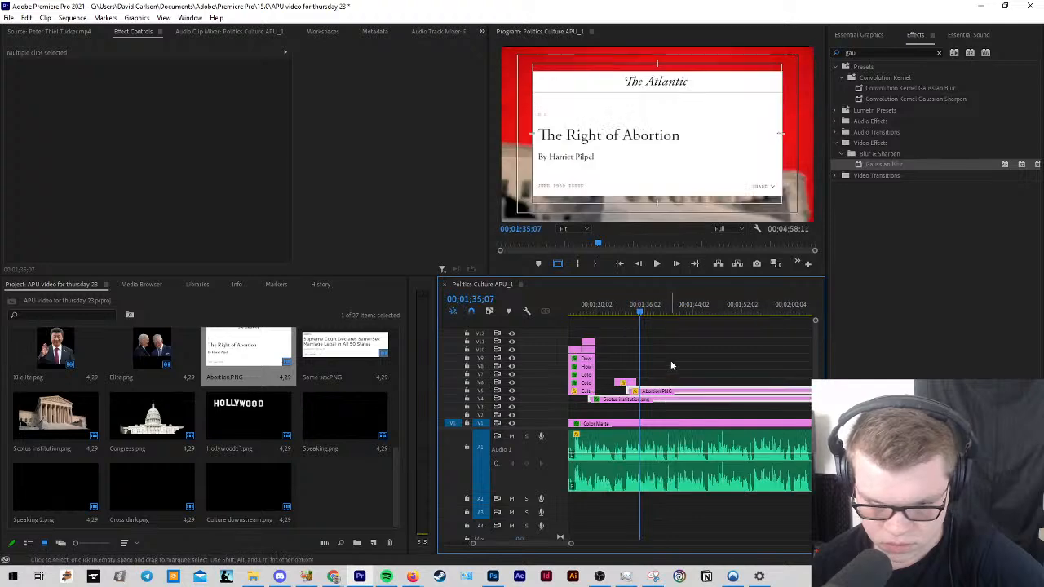
click(671, 365)
key(equal)
key(space)
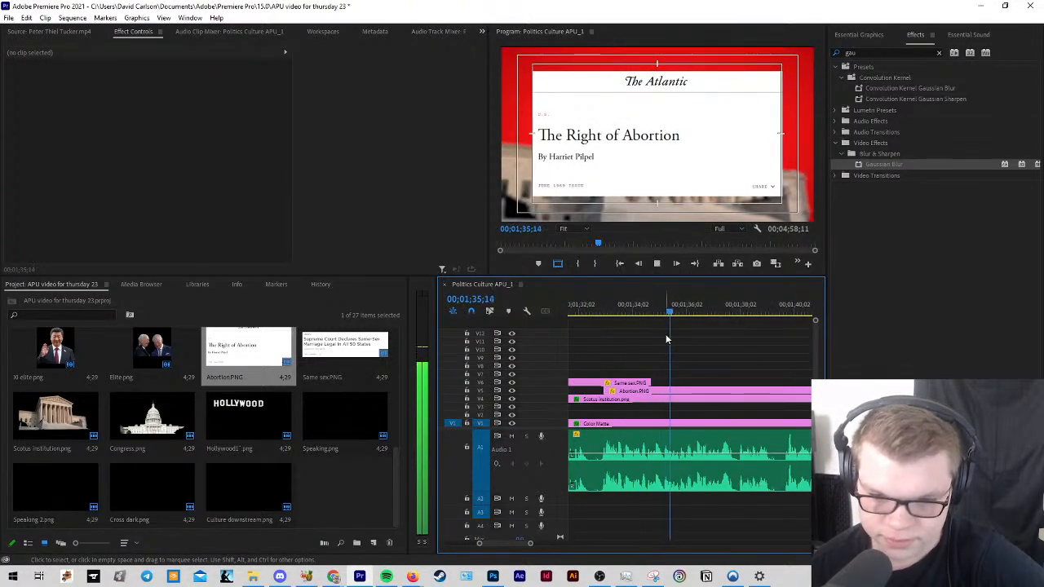
Step: Play the narration on to 00;01;42;07 to find where the abortion article should end
key(minus)
key(minus)
key(minus)
scroll(676, 365, up, 3)
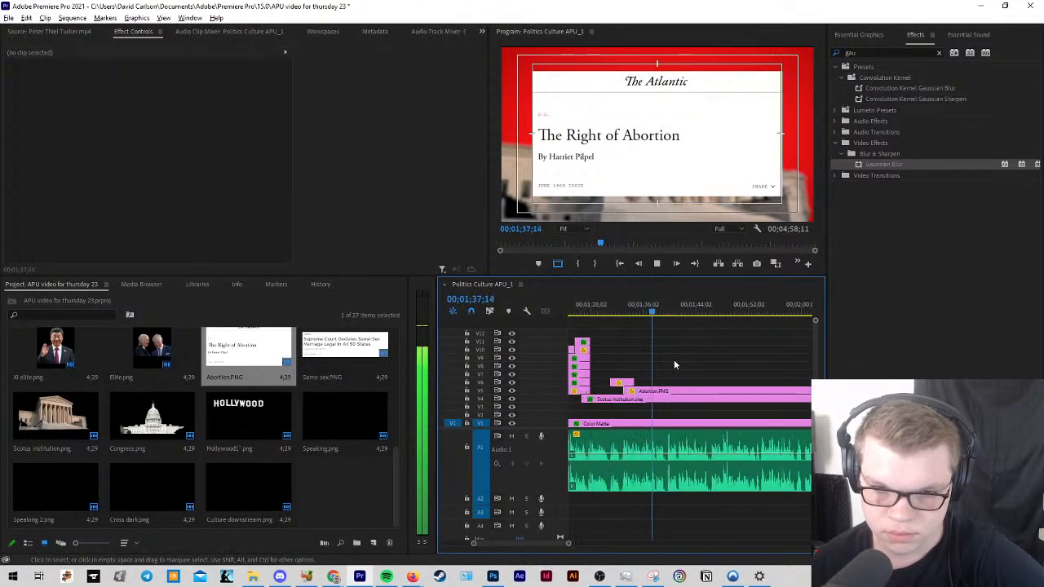
scroll(675, 365, down, 7)
scroll(677, 370, up, 5)
scroll(655, 369, up, 1)
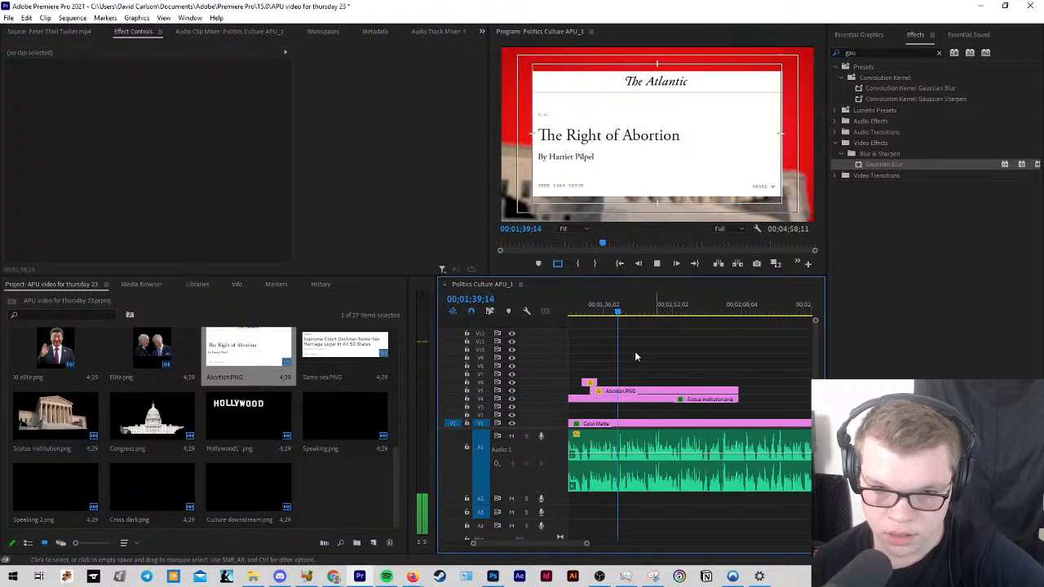
scroll(616, 371, up, 5)
scroll(654, 366, down, 7)
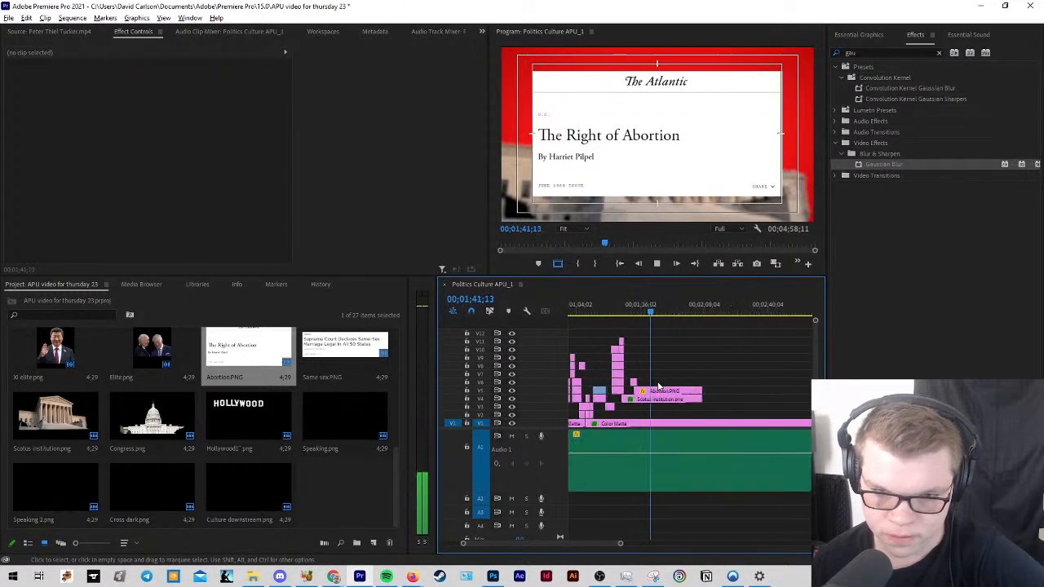
scroll(658, 387, up, 4)
key(space)
Step: Cut Abortion.PNG and Scotus institution.png at 00;01;42;07, delete the parts after the cut, and play on to 00;01;44;04
click(637, 392)
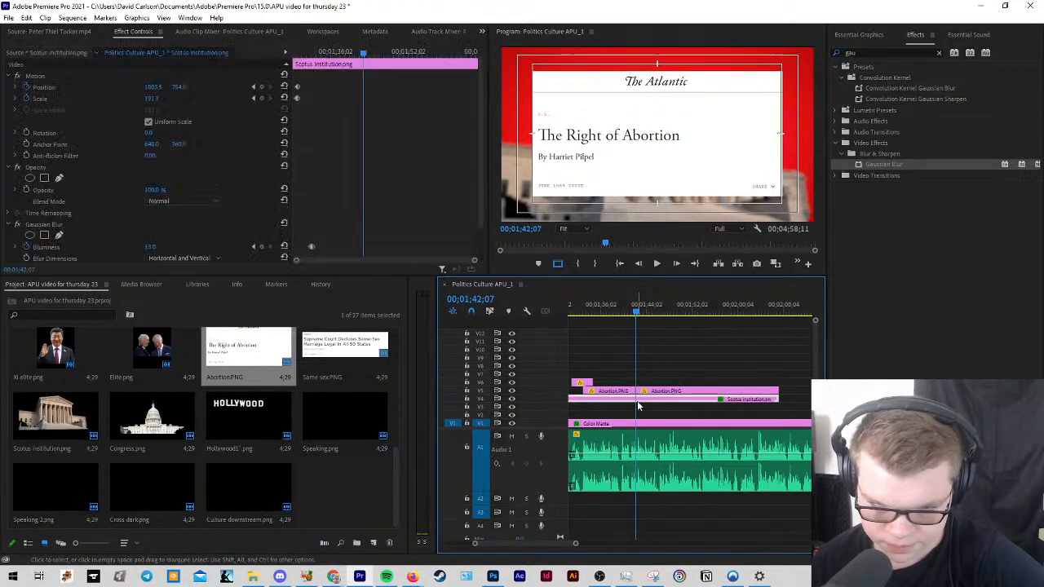
click(638, 400)
key(v)
drag(661, 381, 660, 413)
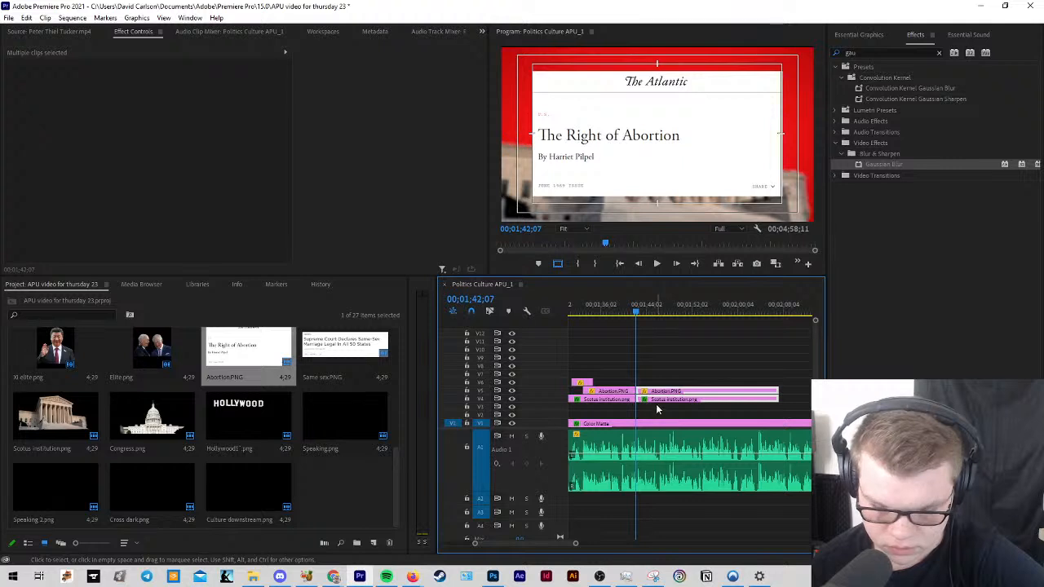
key(Delete)
key(space)
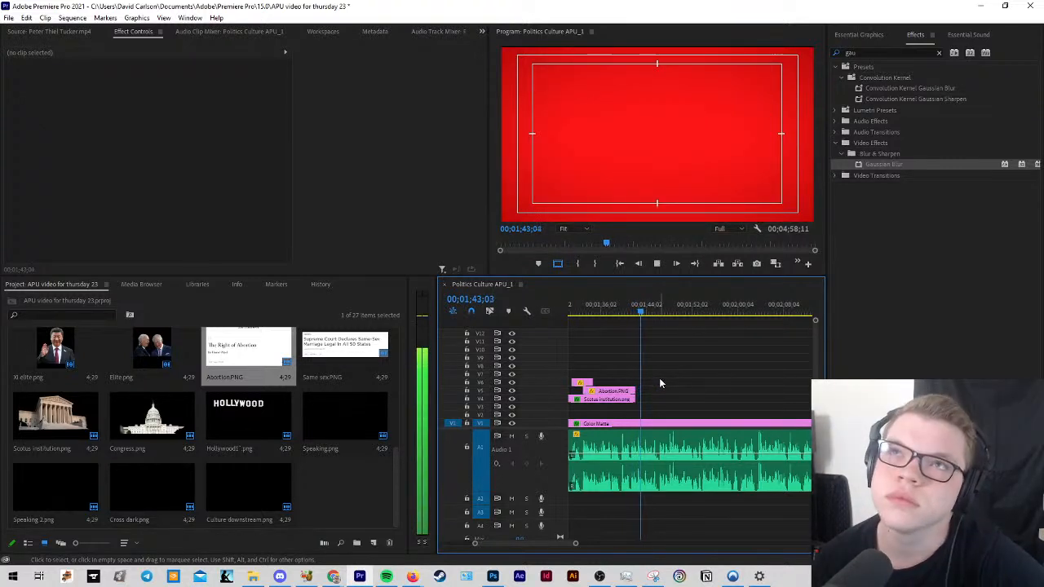
key(space)
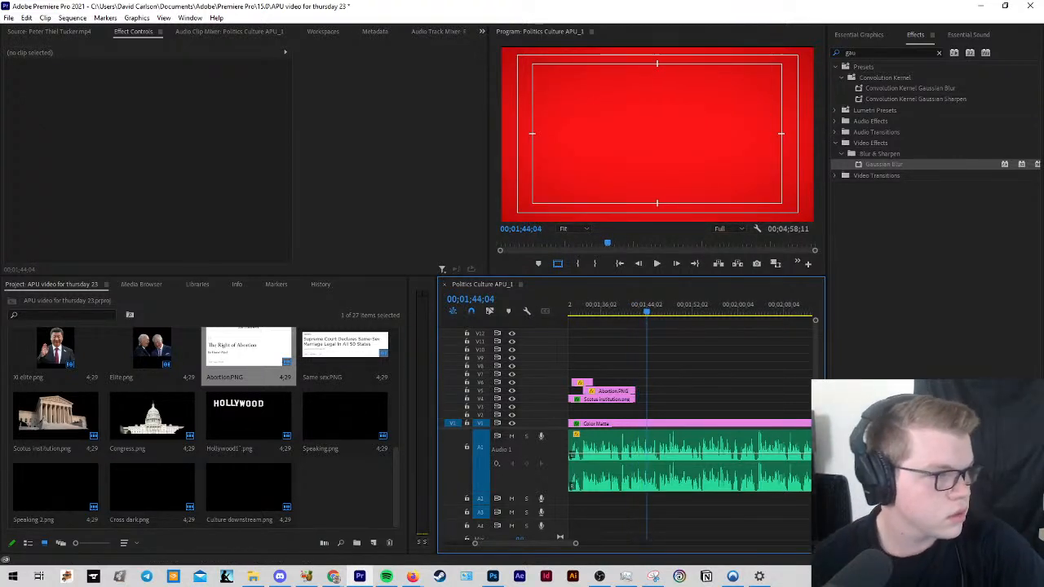
Step: Switch to Snipping Tool and start new snips for the NPR abortion poll headline and the NPR logo
key(alt+Tab)
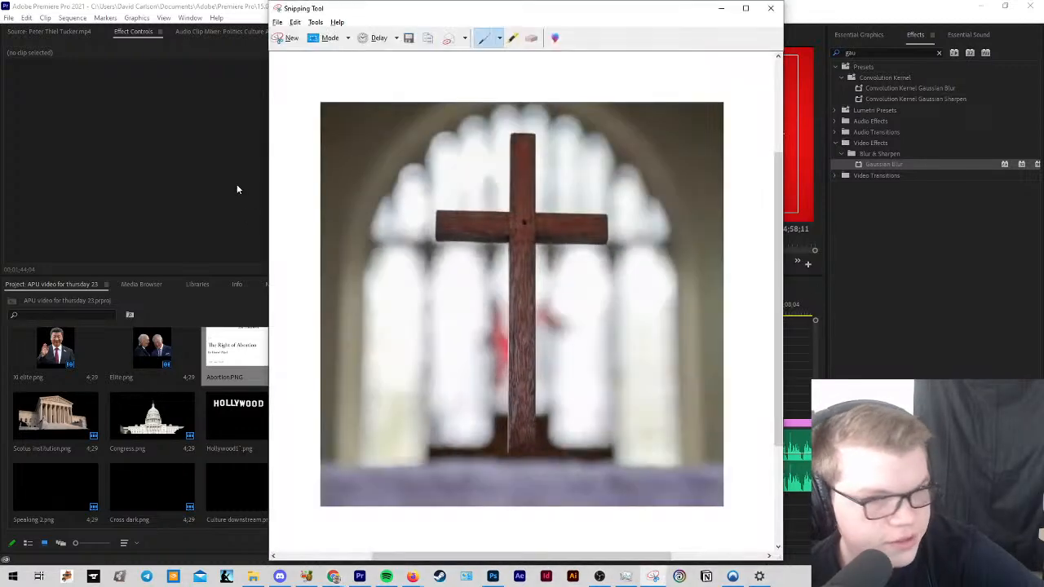
click(290, 38)
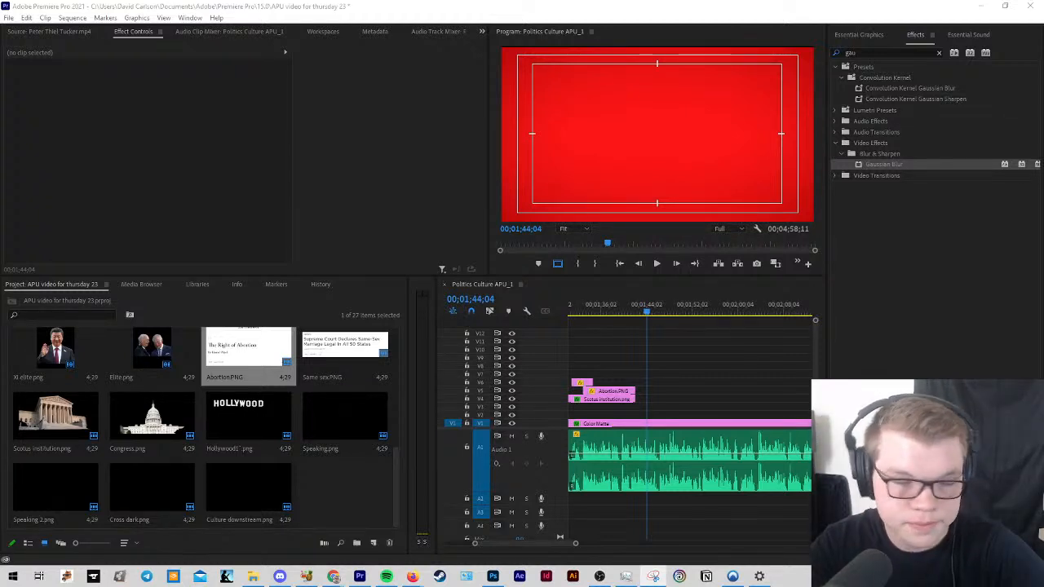
key(ctrl+n)
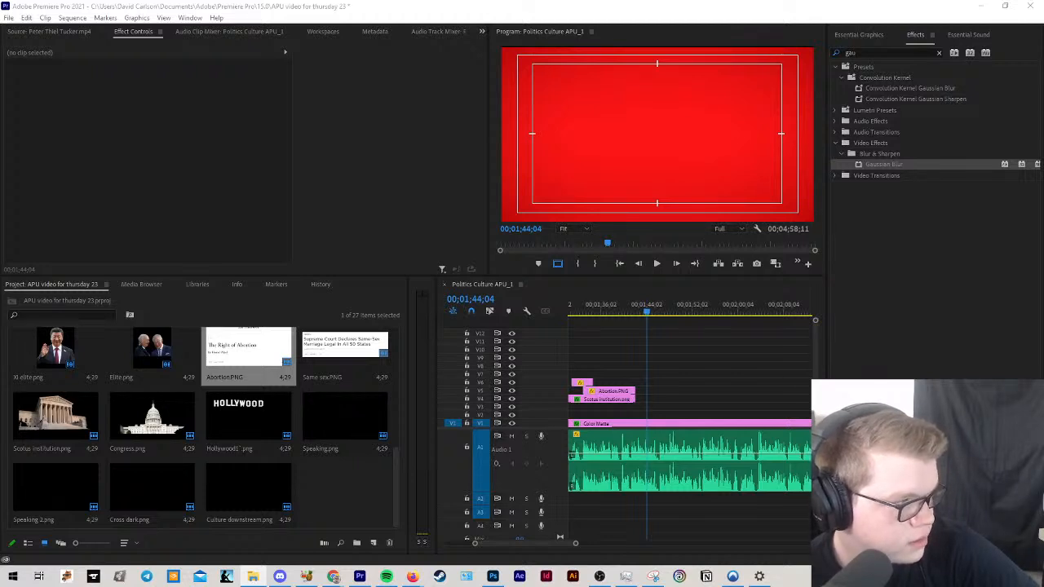
Step: Import 212 abortion.PNG and NPR.PNG into the timeline and stack 212 abortion.PNG directly above NPR.PNG, starting where the Supreme Court image ends
drag(0, 423, 634, 407)
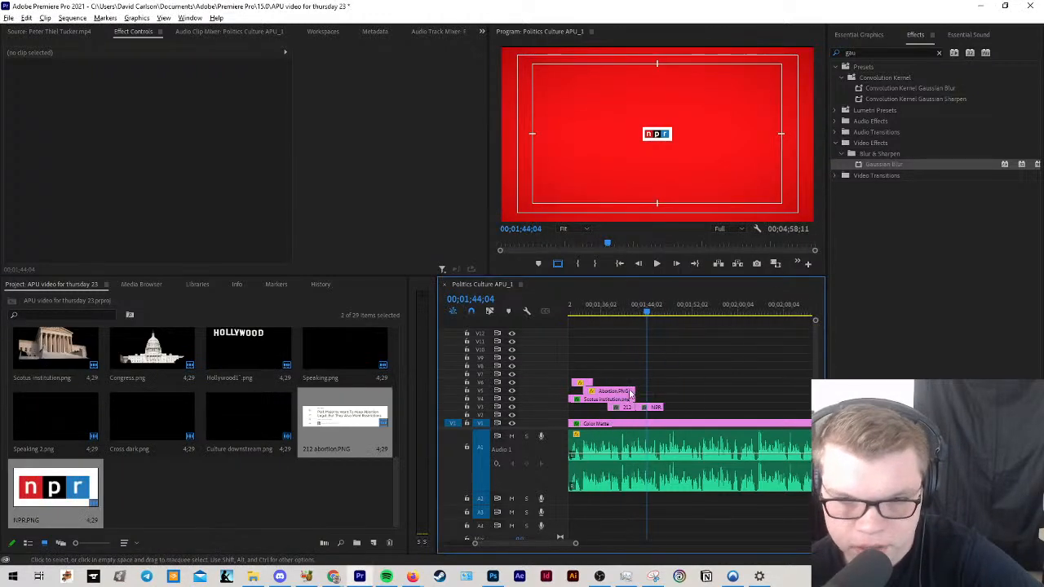
scroll(629, 393, up, 3)
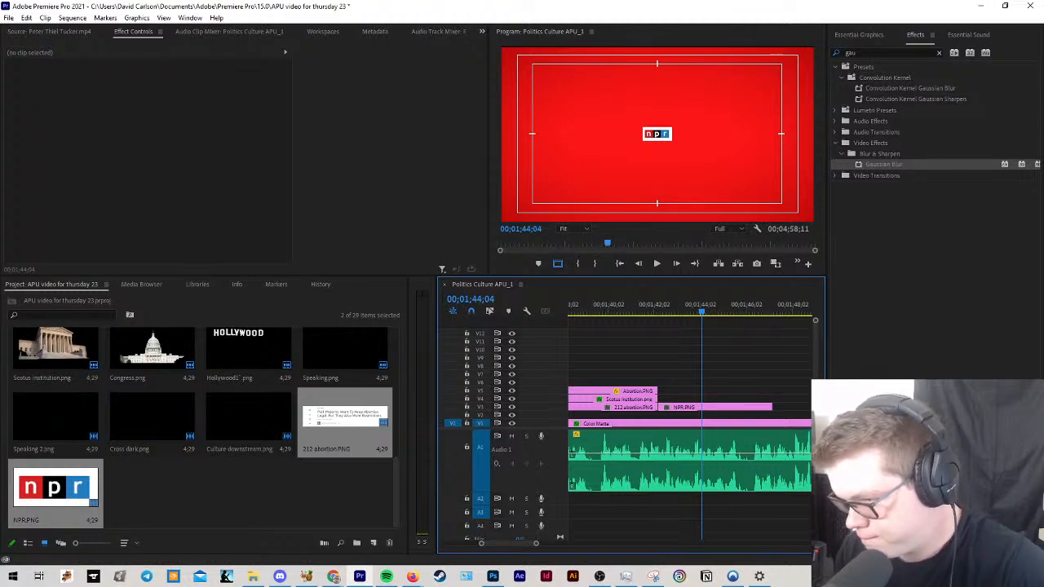
click(658, 133)
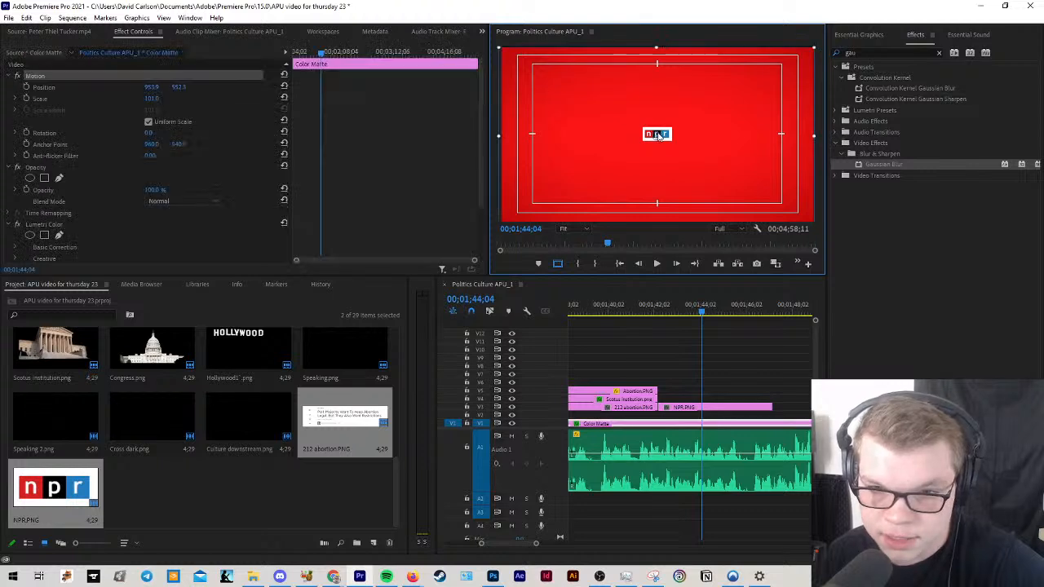
click(683, 357)
drag(638, 410, 753, 401)
click(737, 369)
Step: Enlarge the poll headline to a scale of 141.9 and place it beneath the enlarged NPR logo in the frame's upper-left area
double_click(650, 124)
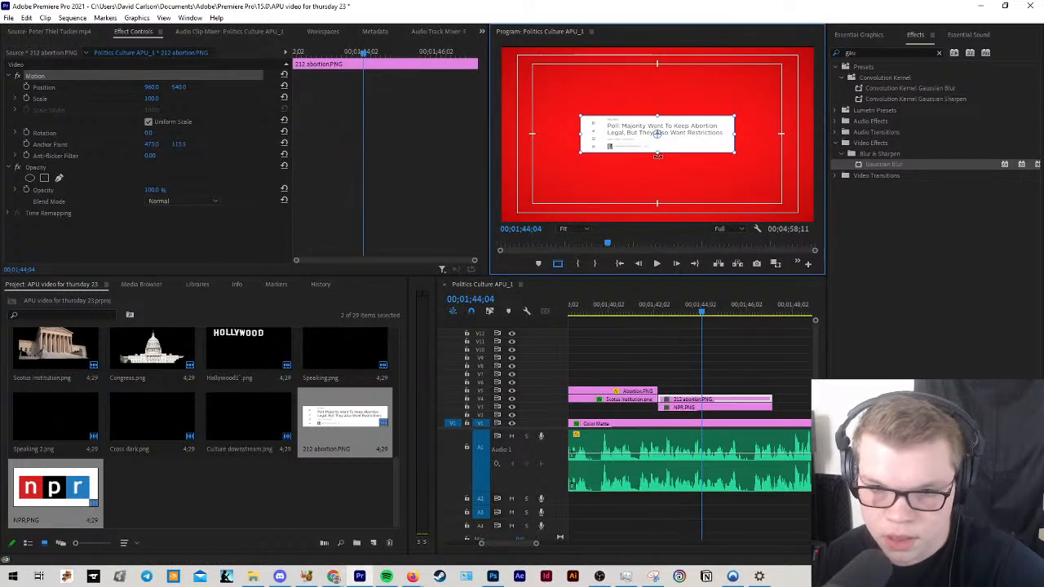
drag(656, 154, 661, 187)
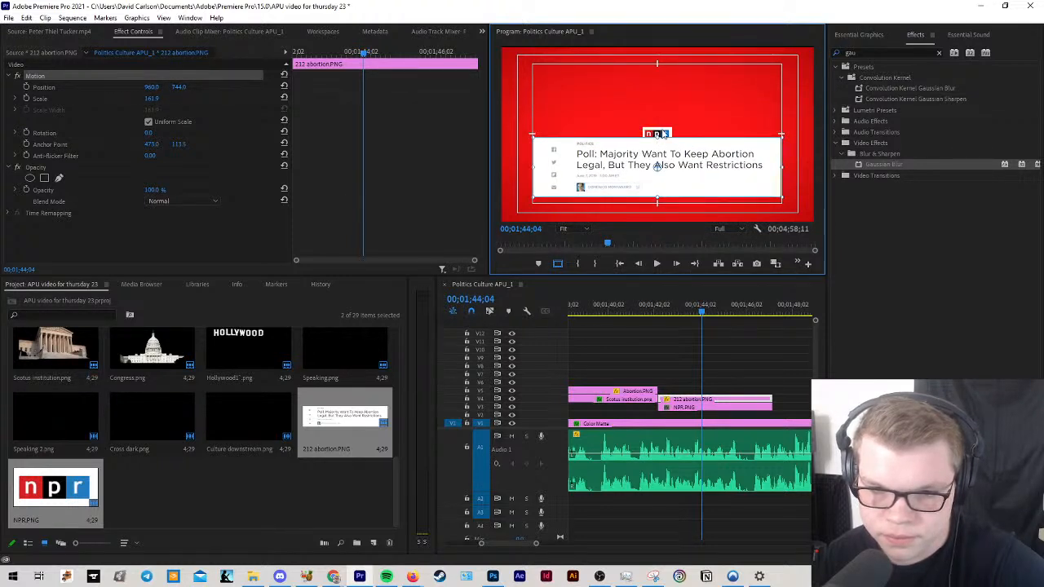
click(664, 134)
drag(661, 133, 580, 96)
click(605, 159)
drag(620, 177, 618, 145)
Step: Align the poll headline flush with the left and lower edges of the NPR logo, at Position 957.2, 535.4
key(grave)
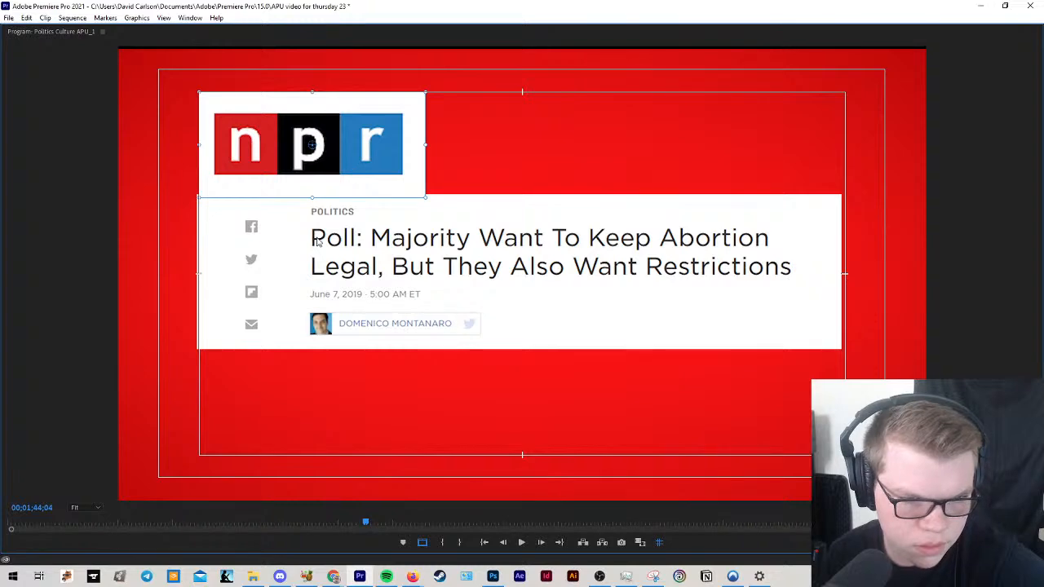
drag(317, 258, 319, 259)
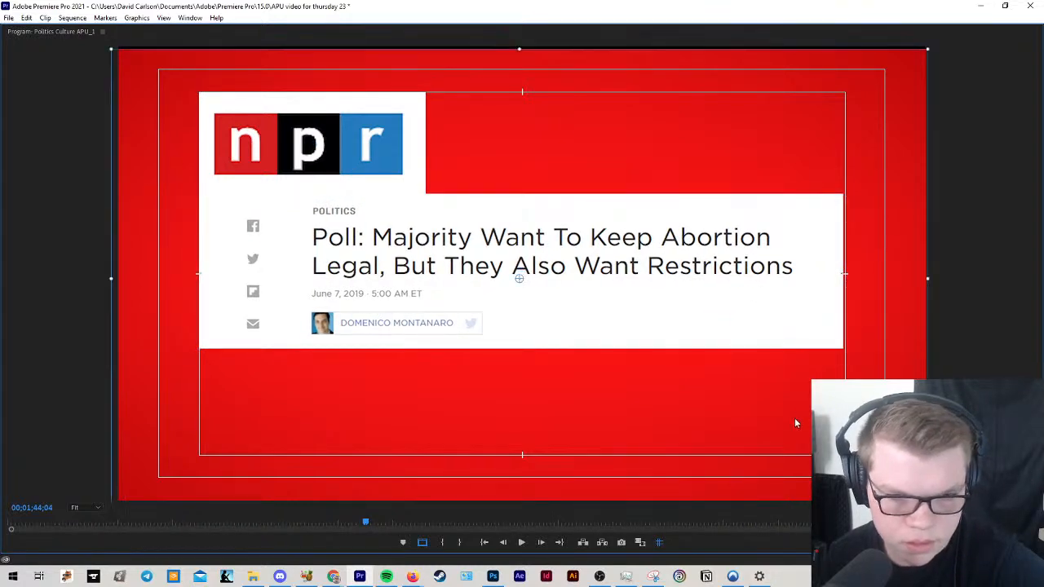
key(grave)
Step: Move 212 abortion.PNG to V6 and NPR.PNG to V5, and extend Scotus institution.png beneath them to about 00;01;50
scroll(644, 371, down, 3)
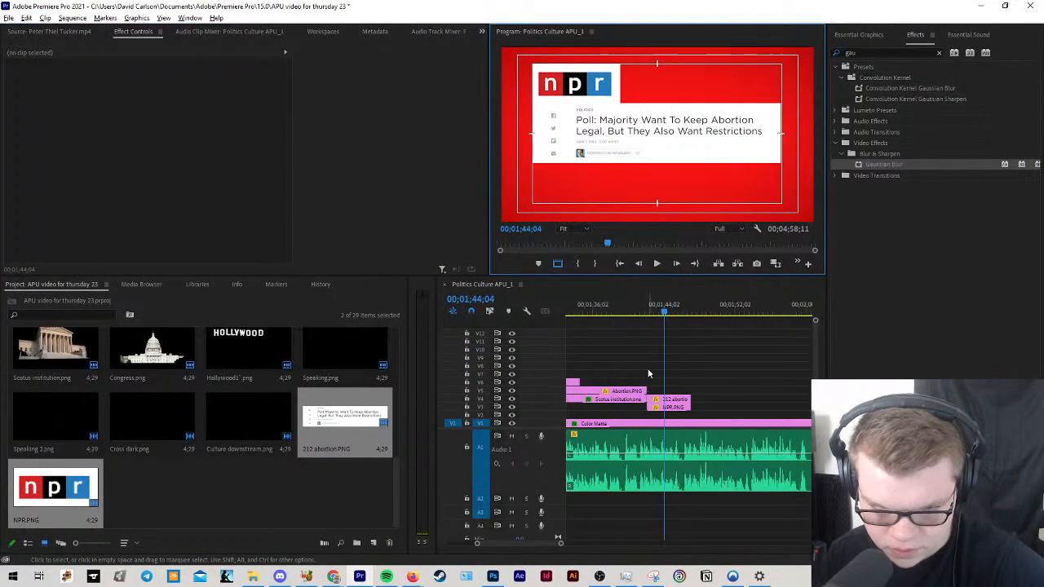
scroll(647, 372, up, 2)
drag(672, 414, 789, 399)
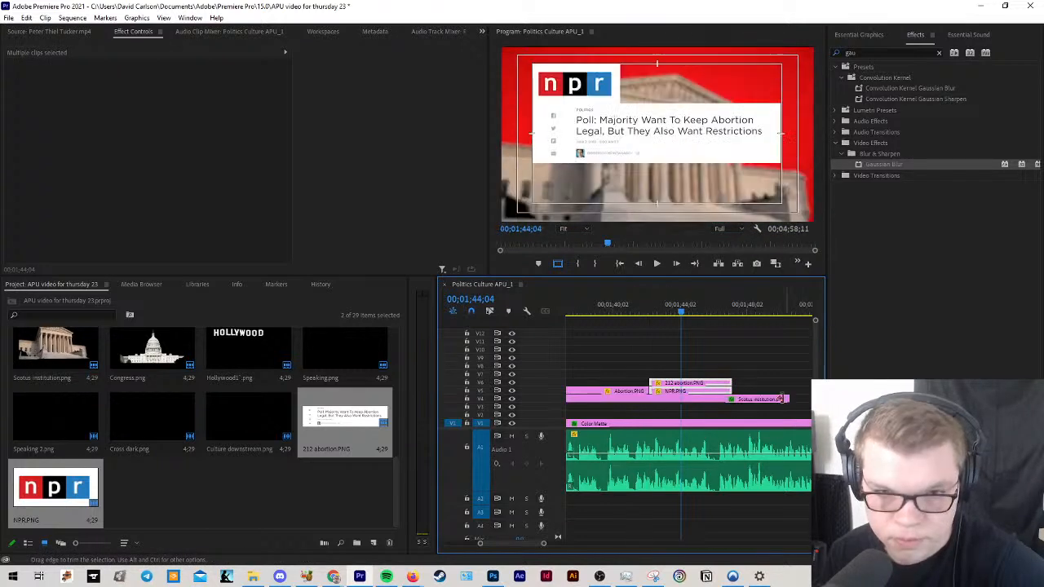
click(634, 152)
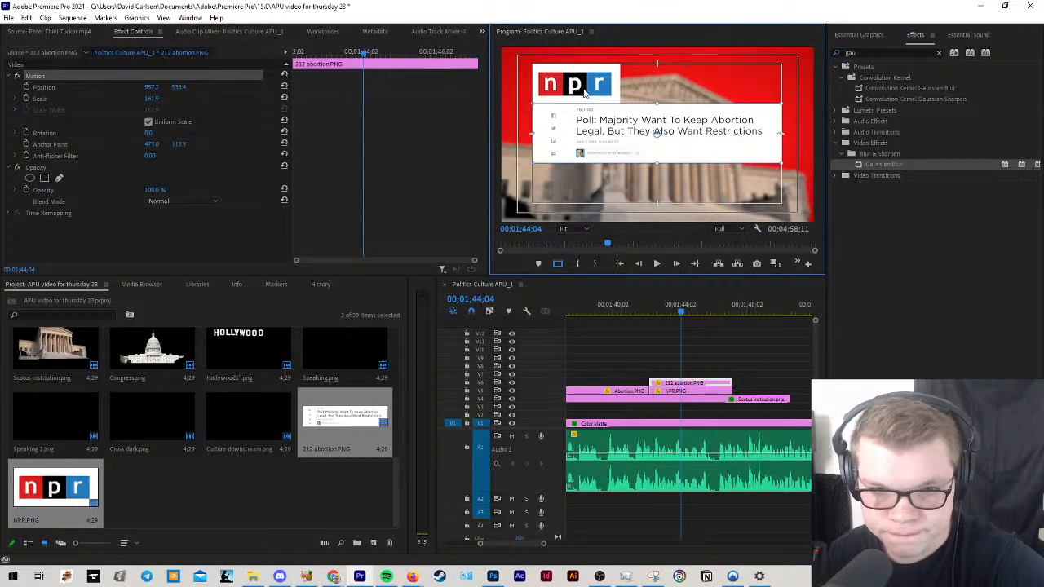
click(699, 357)
Step: Play the change from the abortion article to the NPR poll headline, from about 00;01;39 to 00;01;43;03
click(627, 306)
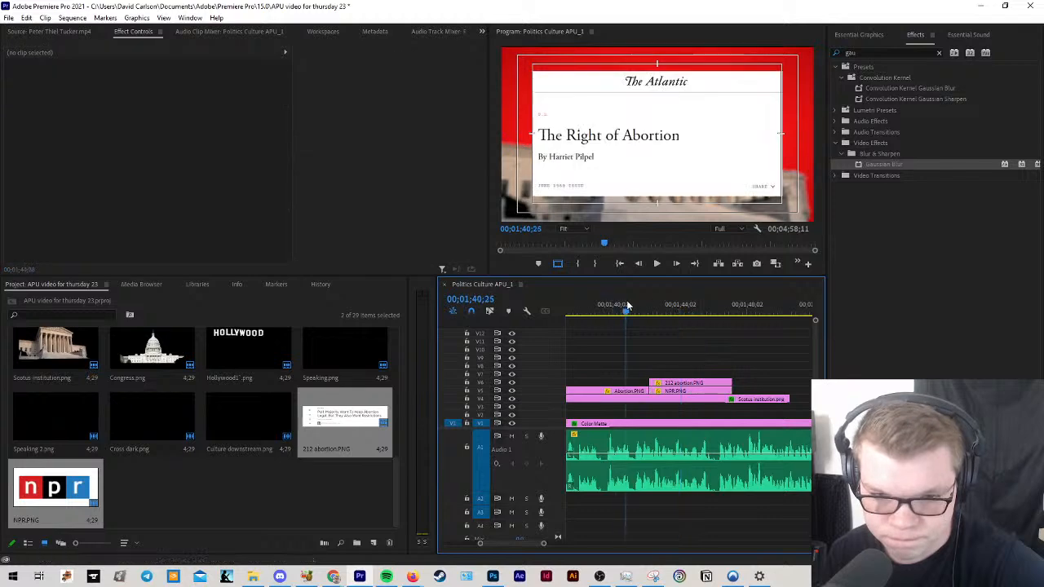
drag(628, 306, 606, 307)
key(space)
scroll(636, 383, up, 4)
scroll(666, 372, down, 3)
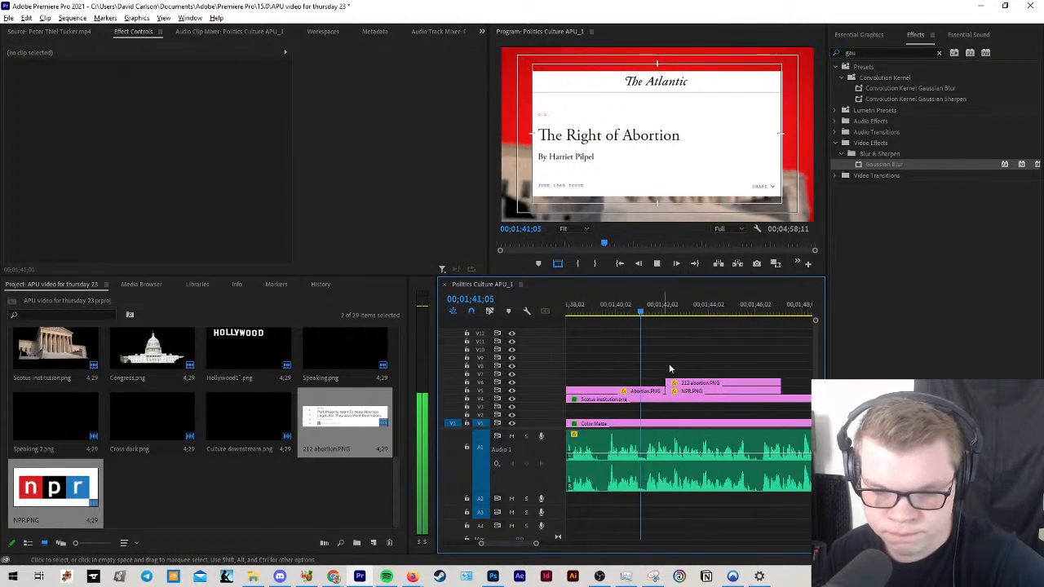
scroll(673, 366, up, 3)
scroll(674, 367, down, 4)
key(space)
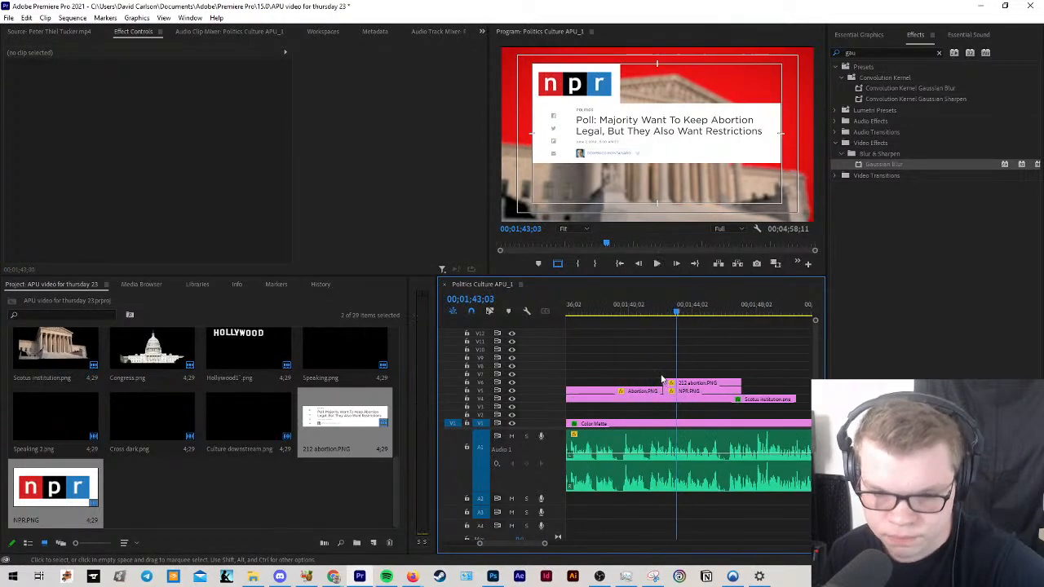
Step: Move the 212 abortion.PNG and NPR.PNG clips up one track each and extend Abortion.PNG beneath them to their end
drag(664, 357, 679, 374)
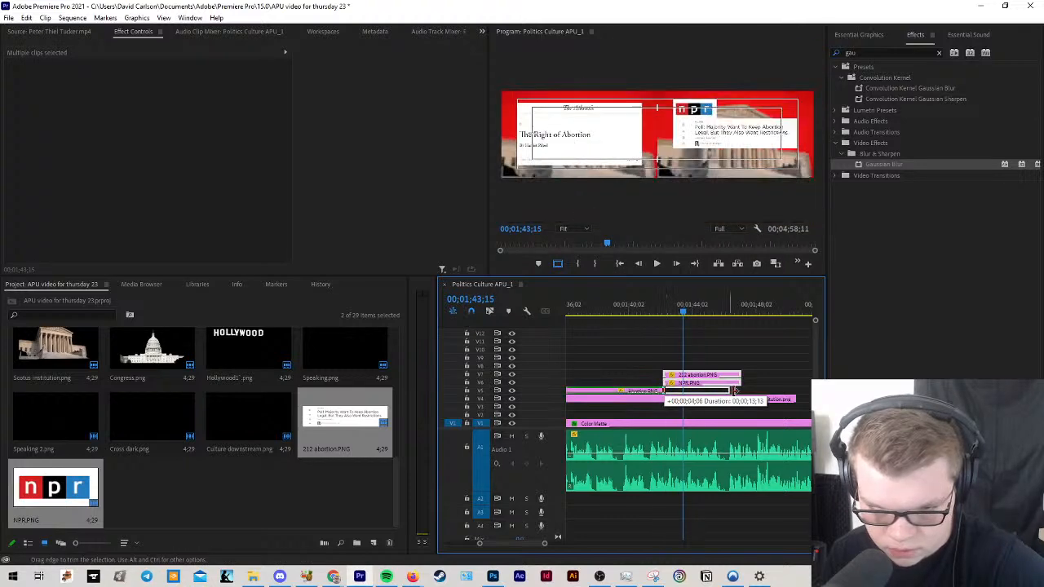
click(774, 375)
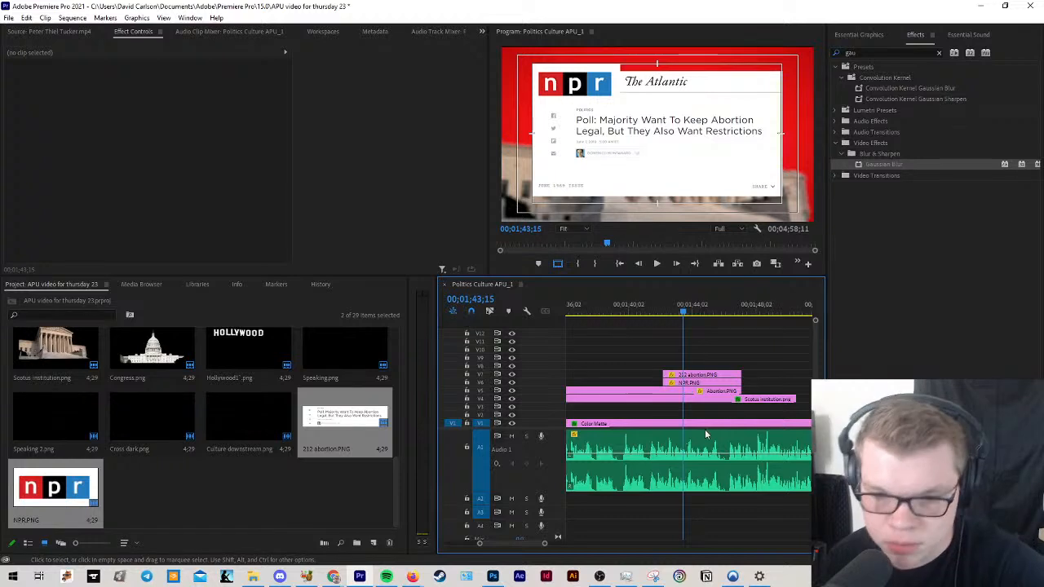
Step: Add Position and Scale keyframes to Abortion.PNG at 00;01;42;06
click(688, 392)
click(647, 305)
drag(647, 305, 664, 322)
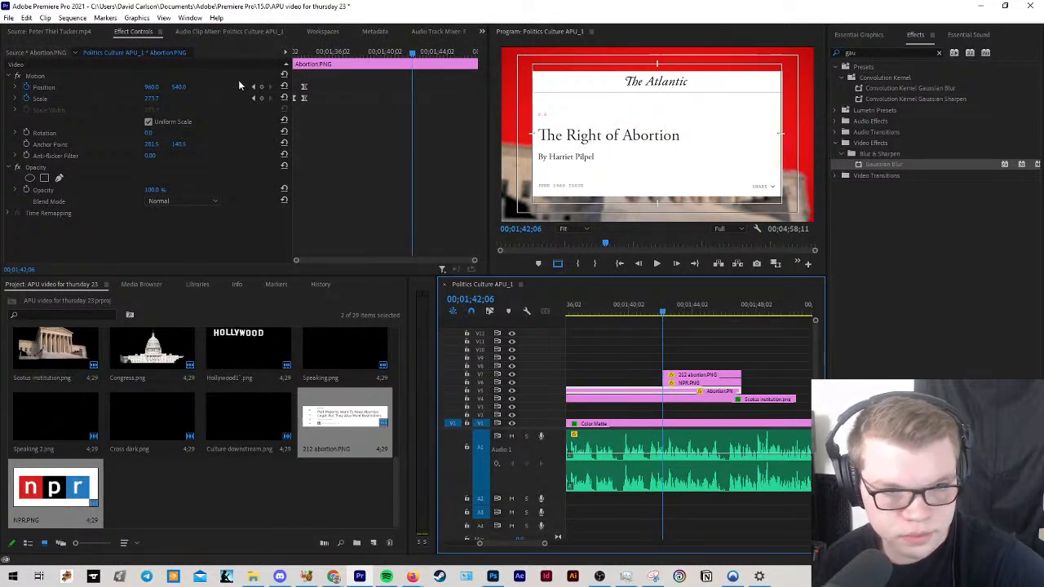
click(261, 87)
click(261, 98)
Step: Keyframe the Position and Scale of Abortion.PNG at 00;01;41;09, and lower it off-screen to a vertical Position of 1462.0 at 00;01;42;06
click(402, 56)
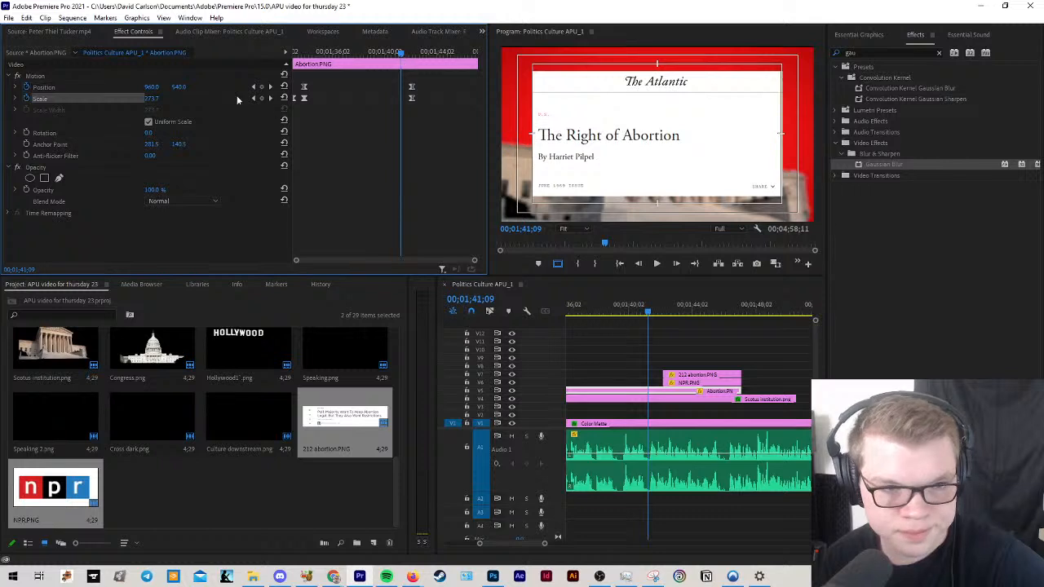
click(261, 87)
click(262, 98)
click(270, 98)
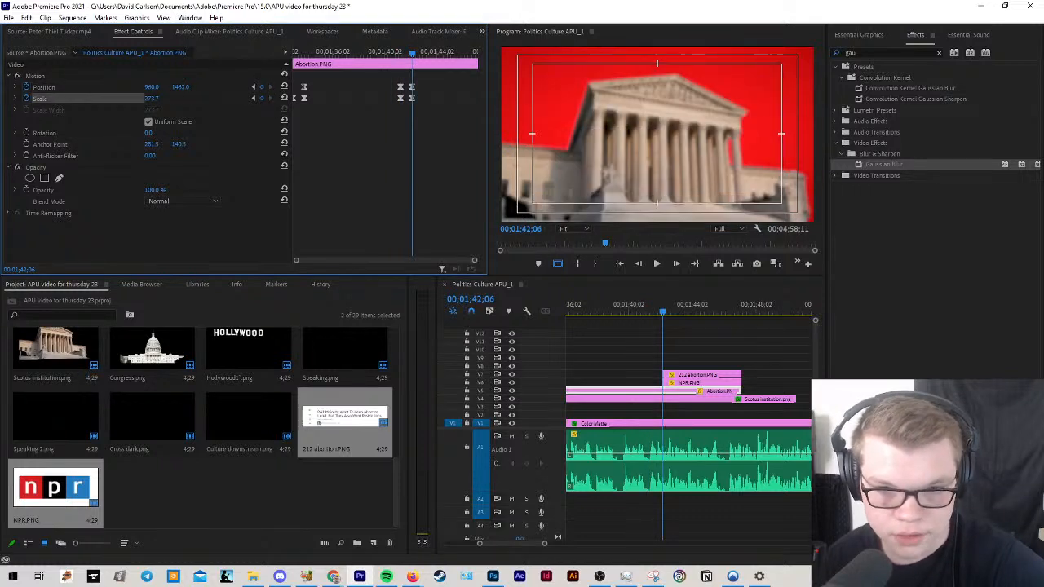
Step: Extend the starts of 212 abortion.PNG and NPR.PNG back to 00;01;41;26 and keyframe both clips' Position and Scale at 00;01;42;06
drag(646, 360, 665, 382)
click(673, 374)
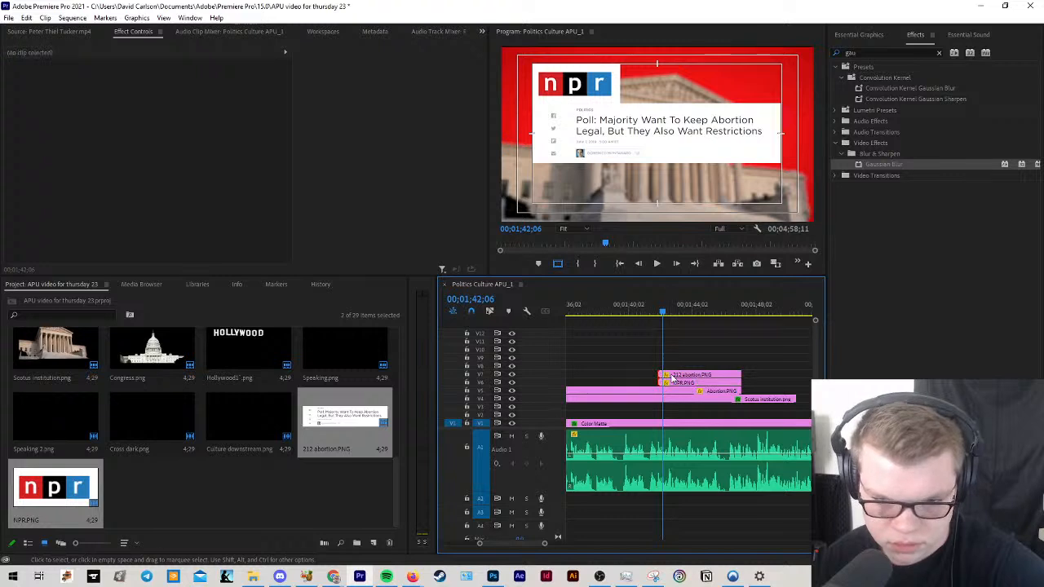
click(26, 87)
click(26, 98)
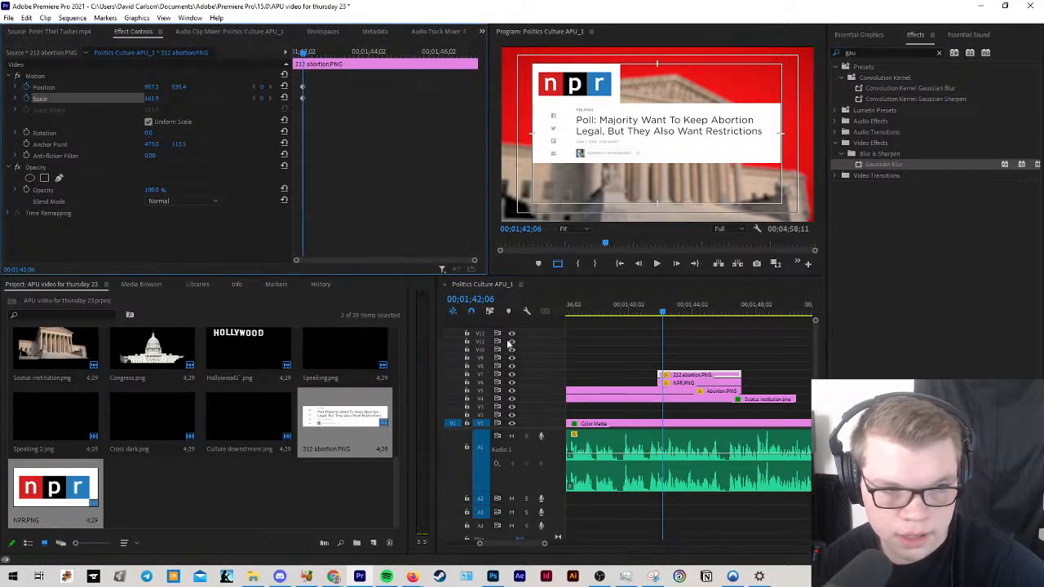
click(684, 384)
click(26, 88)
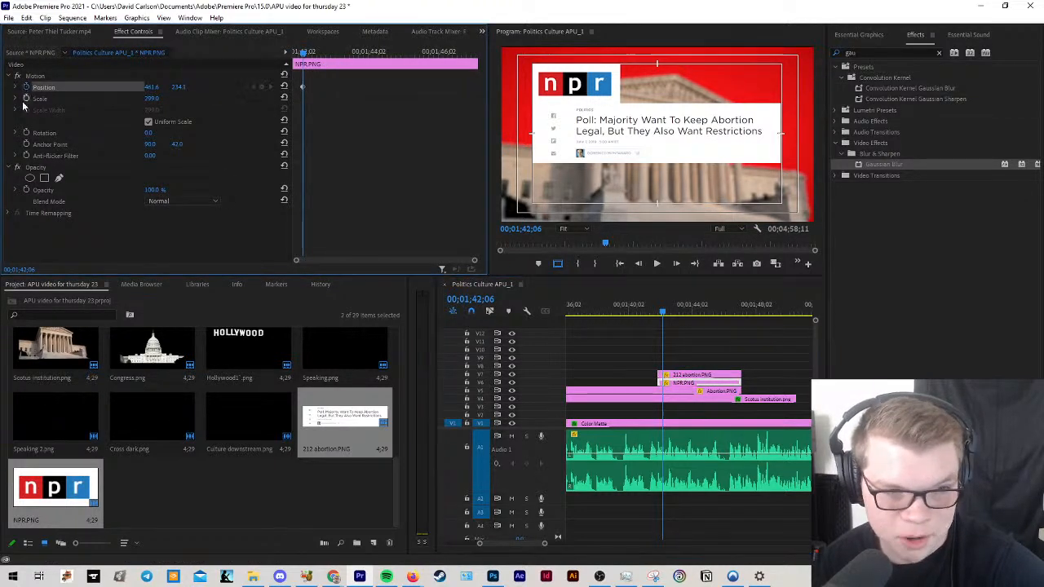
click(26, 99)
Step: Raise NPR.PNG off-screen to a vertical Position of -2032.9 at 00;01;41;26 and play its entrance
click(659, 310)
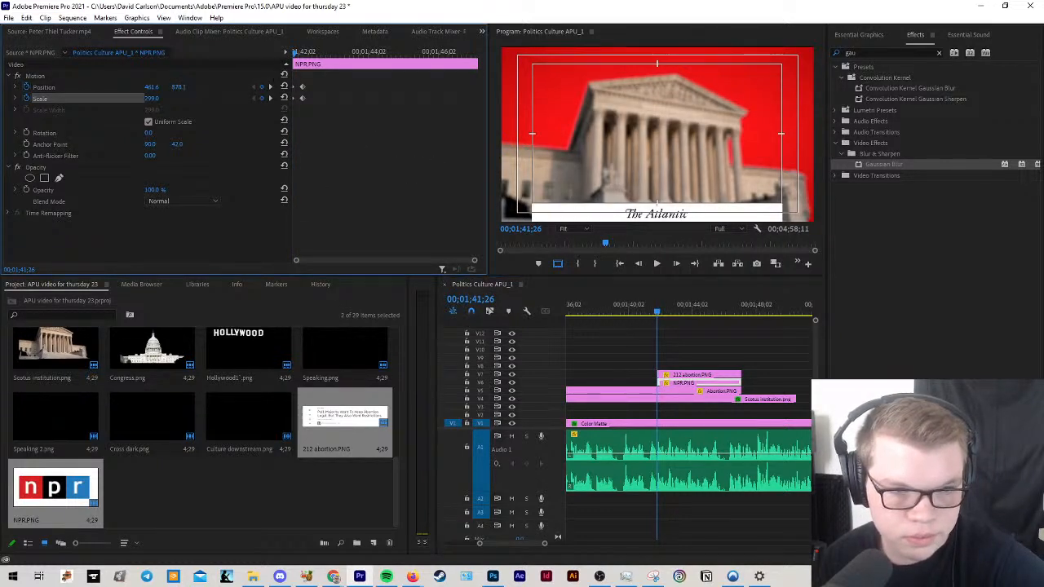
click(665, 310)
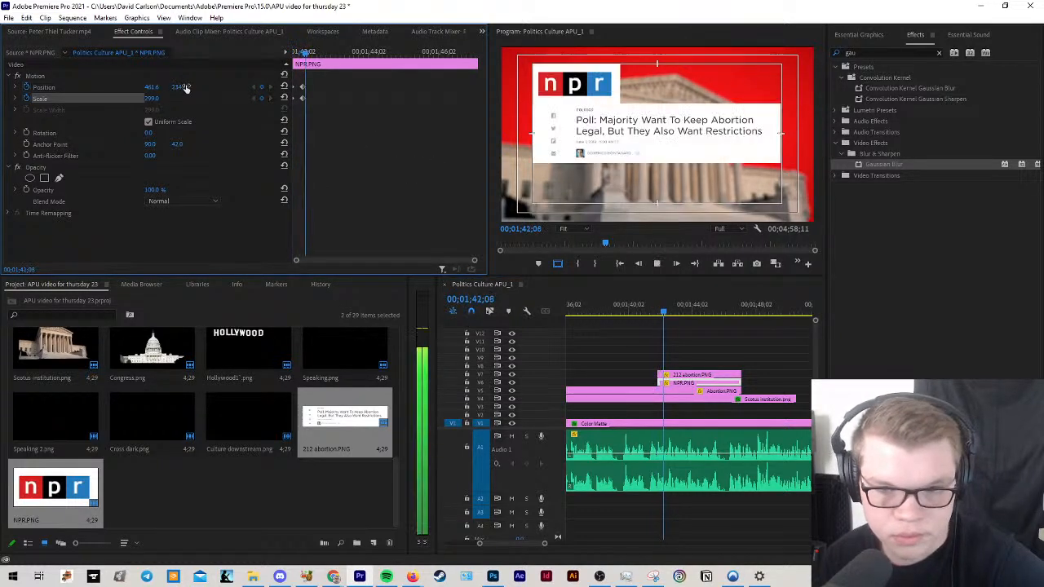
click(667, 375)
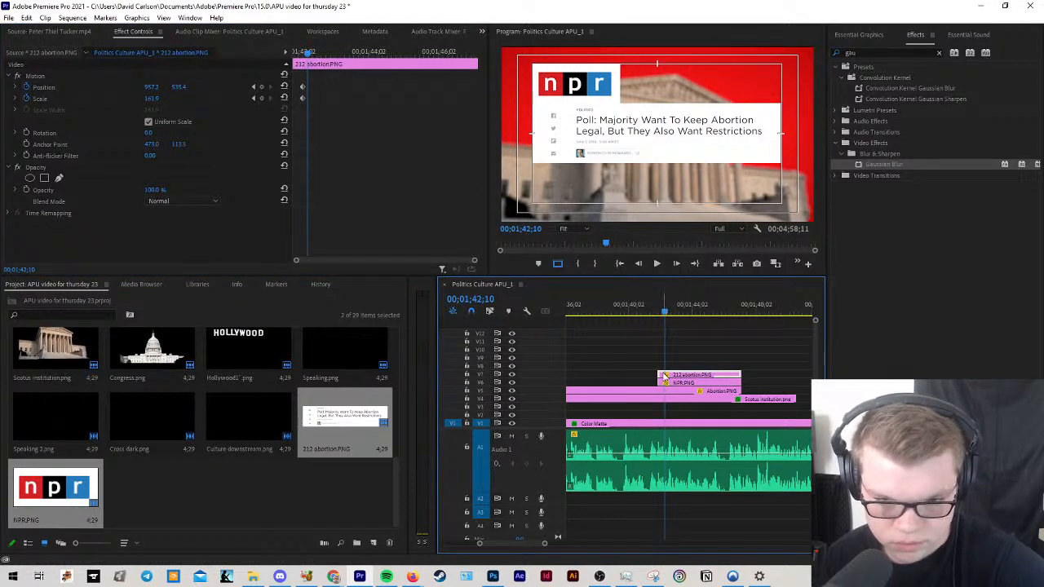
click(668, 382)
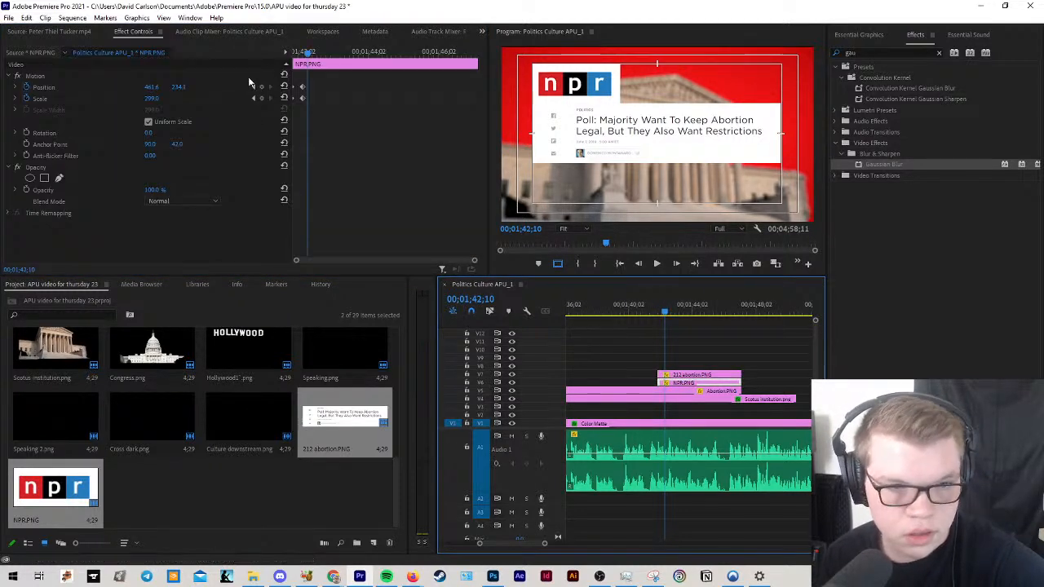
key(Left)
key(Left)
key(Left)
key(Left)
key(shift+Left)
key(shift+Left)
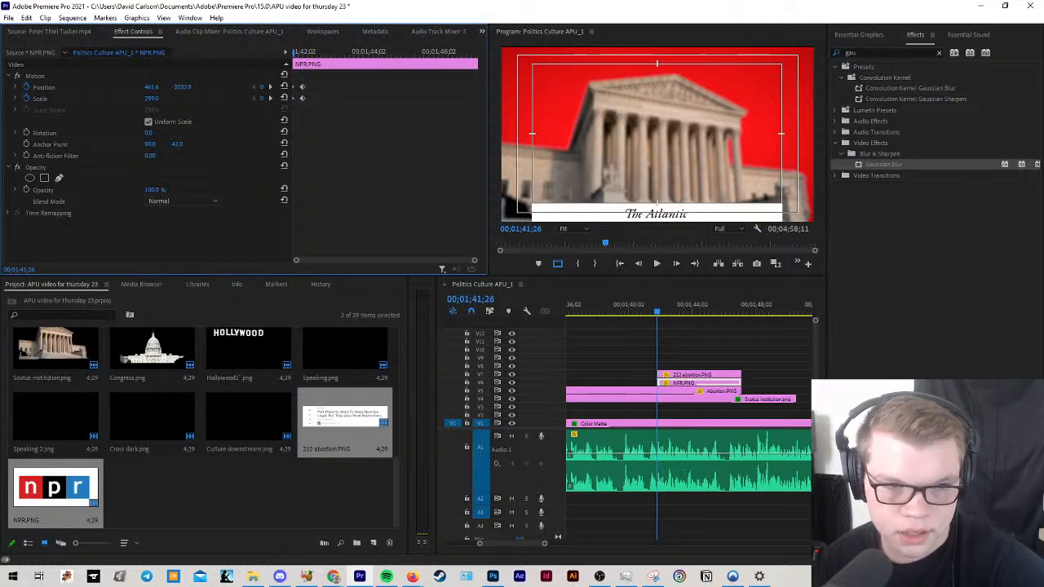
key(space)
key(space)
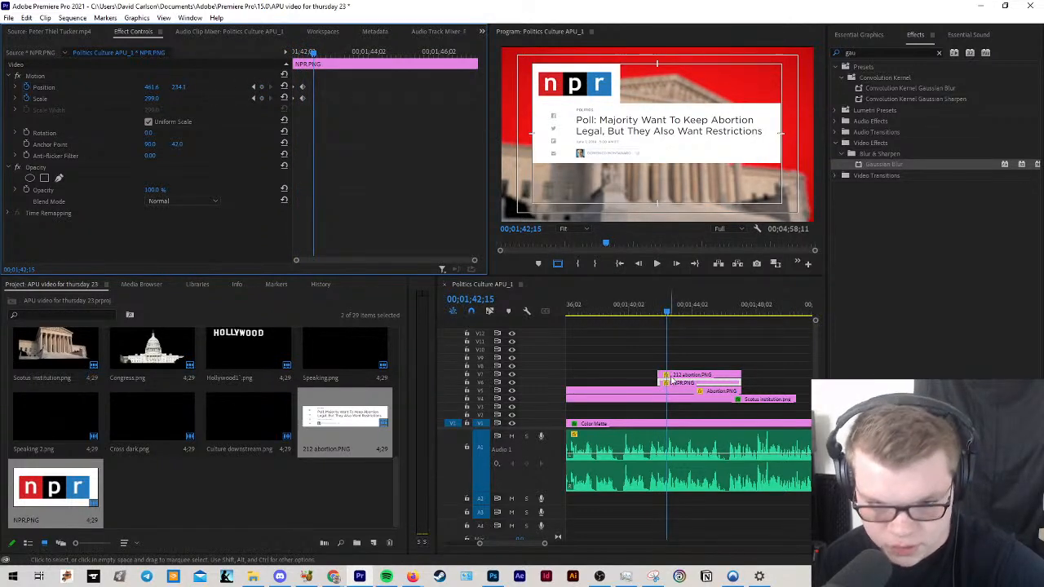
Step: Raise 212 abortion.PNG off-screen to a vertical Position of about -410 at 00;01;41;26 and play its entrance
click(671, 375)
key(Up)
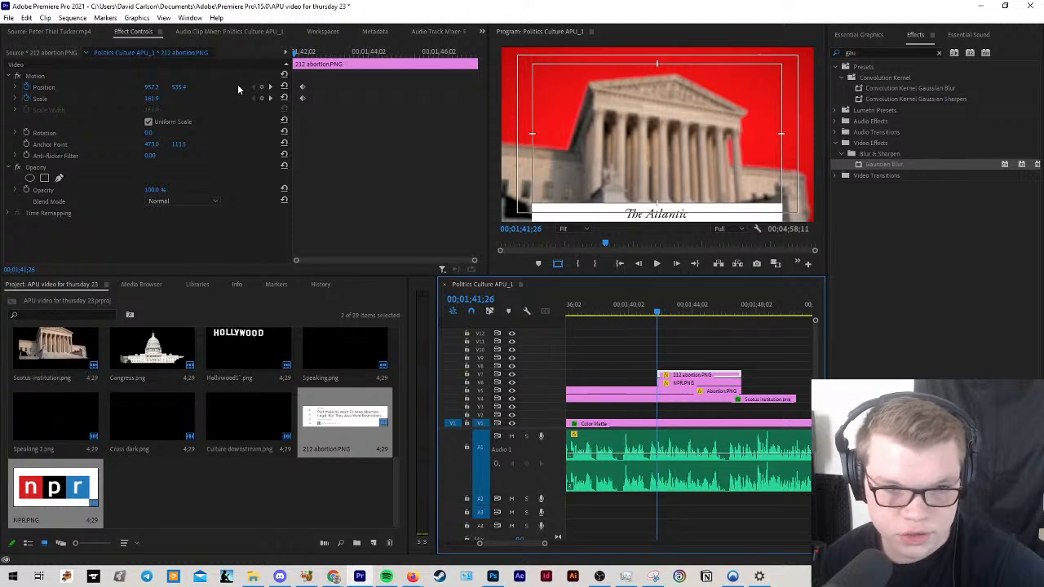
drag(187, 87, 139, 87)
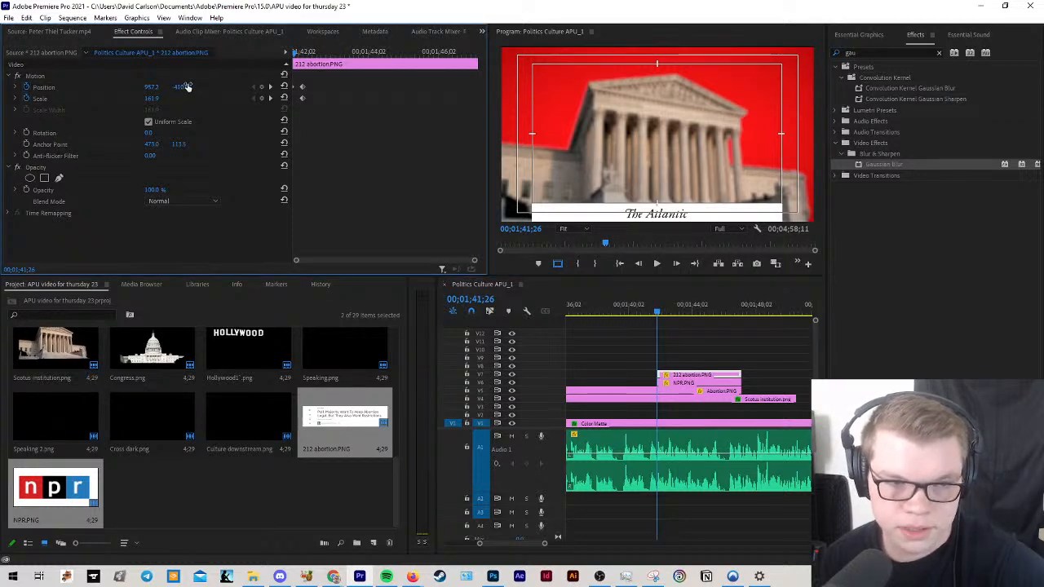
key(space)
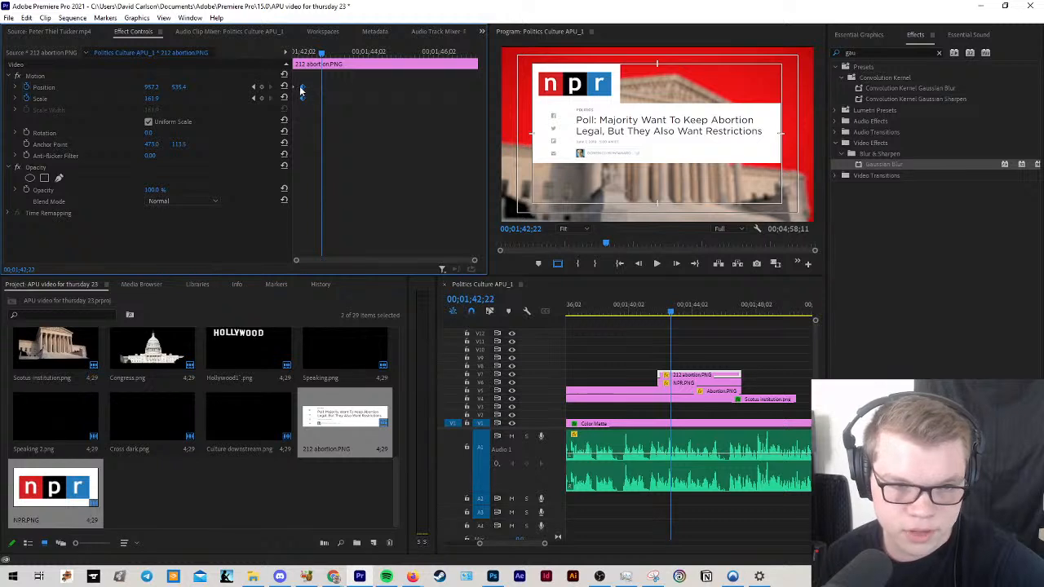
Step: Apply Ease In temporal interpolation to the 00;01;42;06 Position and Scale keyframes of 212 abortion.PNG and NPR.PNG
right_click(300, 86)
mouse_move(334, 178)
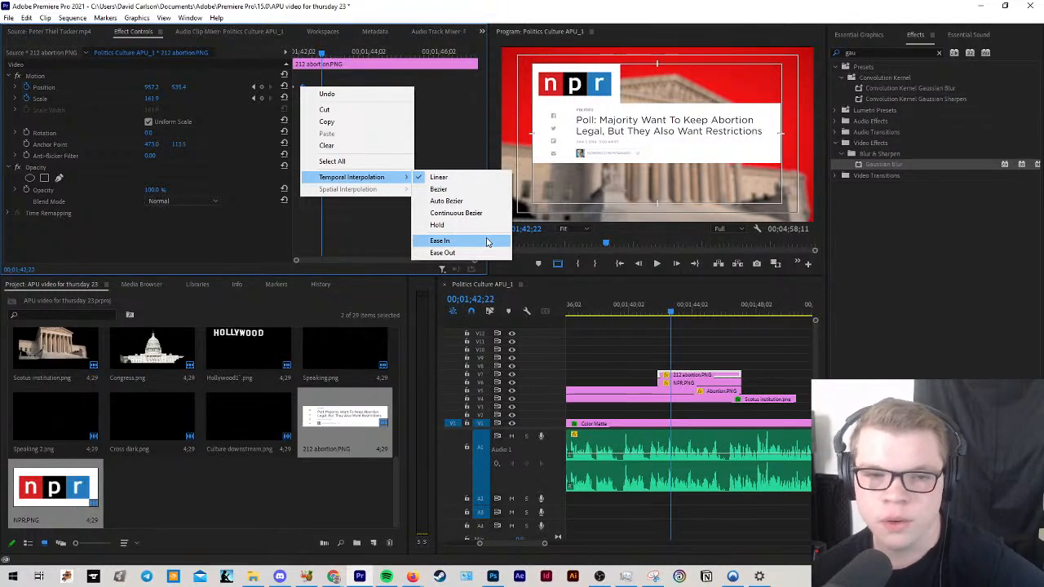
click(440, 241)
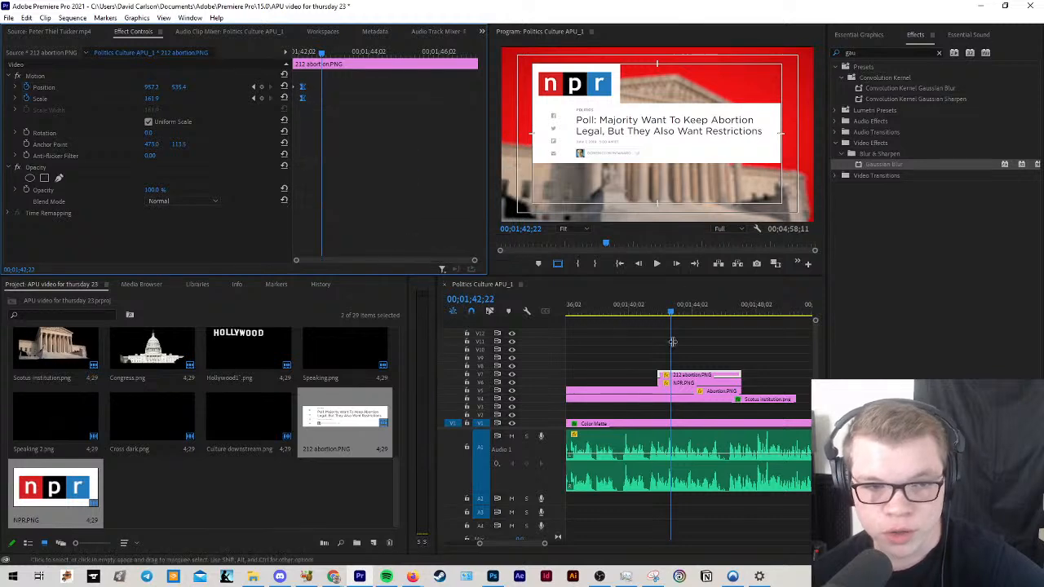
click(681, 383)
right_click(682, 383)
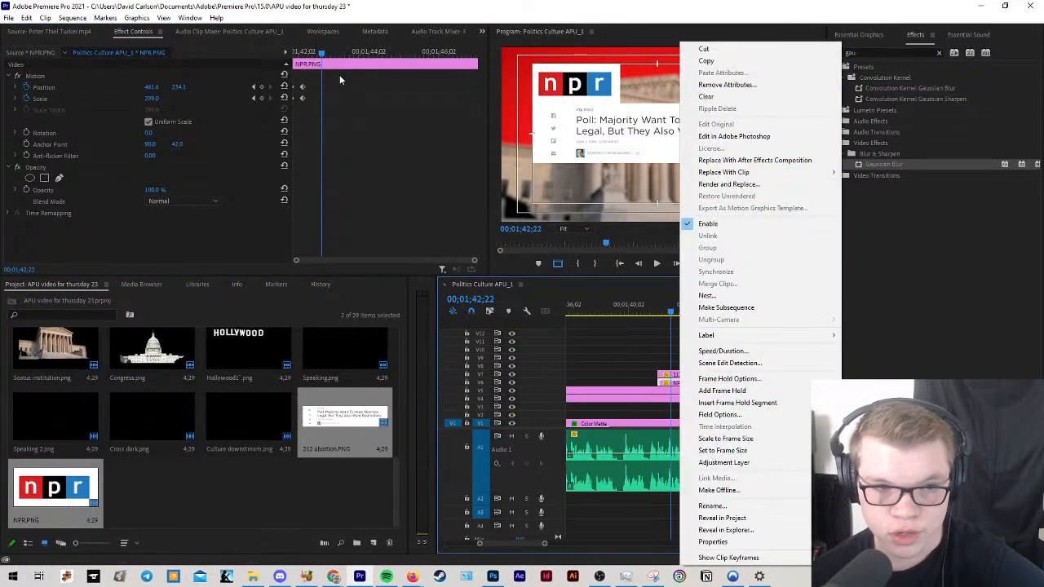
drag(338, 117, 290, 77)
right_click(306, 85)
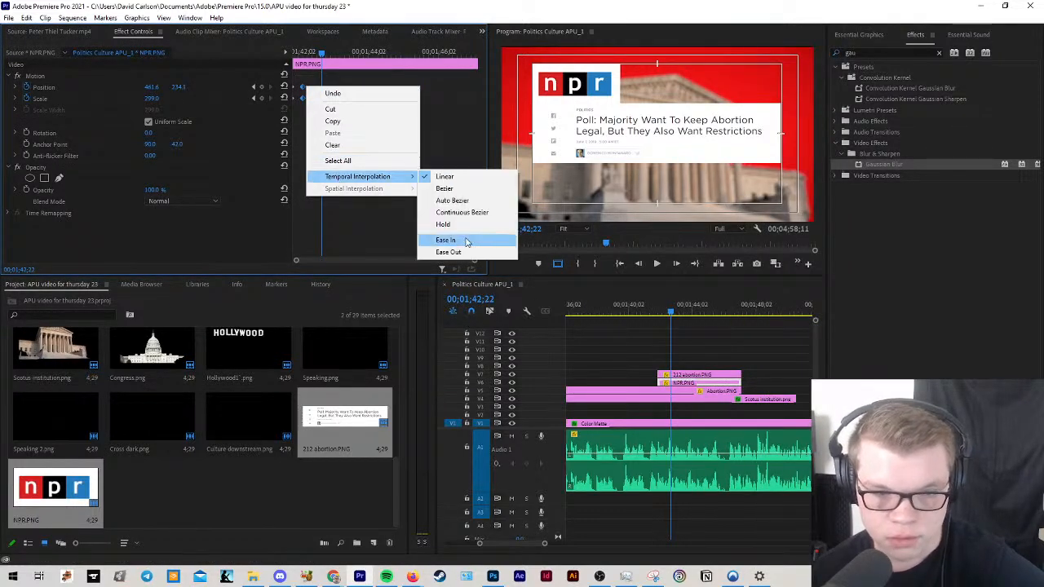
click(461, 238)
Step: Play the eased change from the abortion article to the NPR headline, from about 00;01;41 to 00;01;42;17
click(649, 316)
click(642, 311)
key(space)
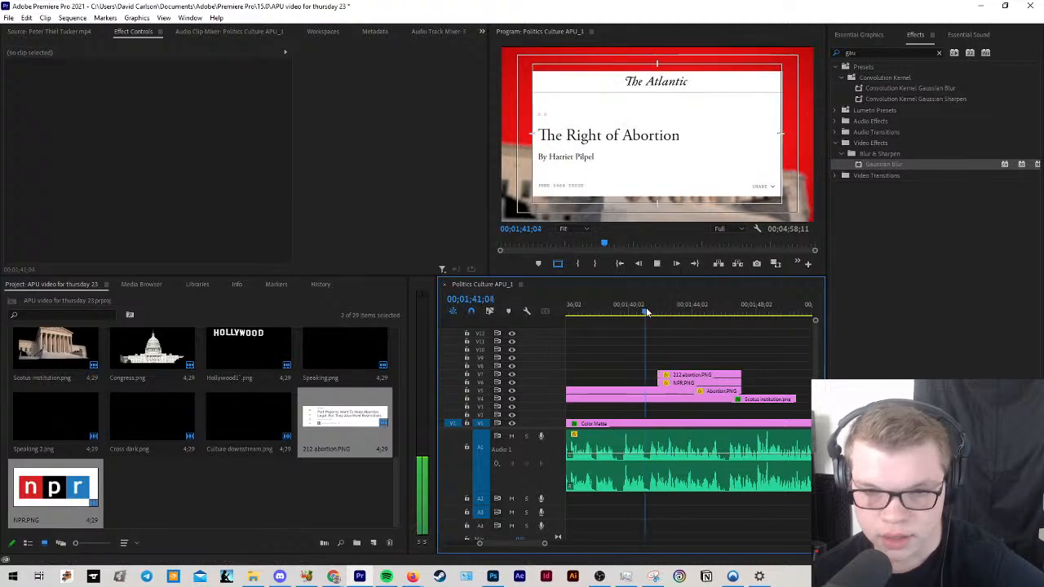
key(space)
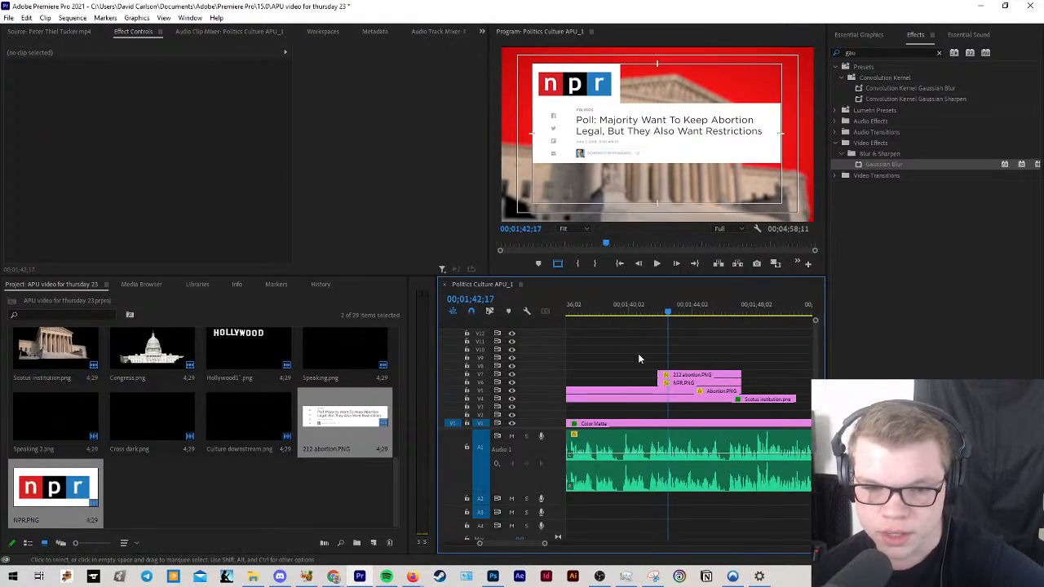
Step: Move the stacked clips from the Culture downstream graphics through the NPR headline down one track
key(minus)
key(minus)
key(minus)
key(minus)
key(minus)
key(equal)
key(equal)
key(equal)
key(equal)
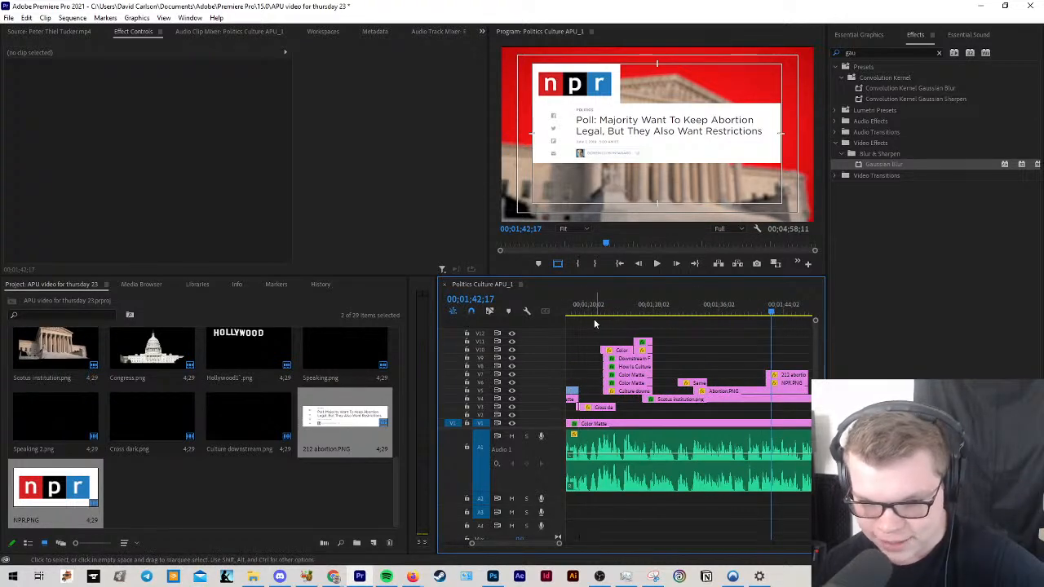
key(minus)
drag(598, 330, 676, 408)
click(666, 360)
key(equal)
scroll(654, 367, down, 5)
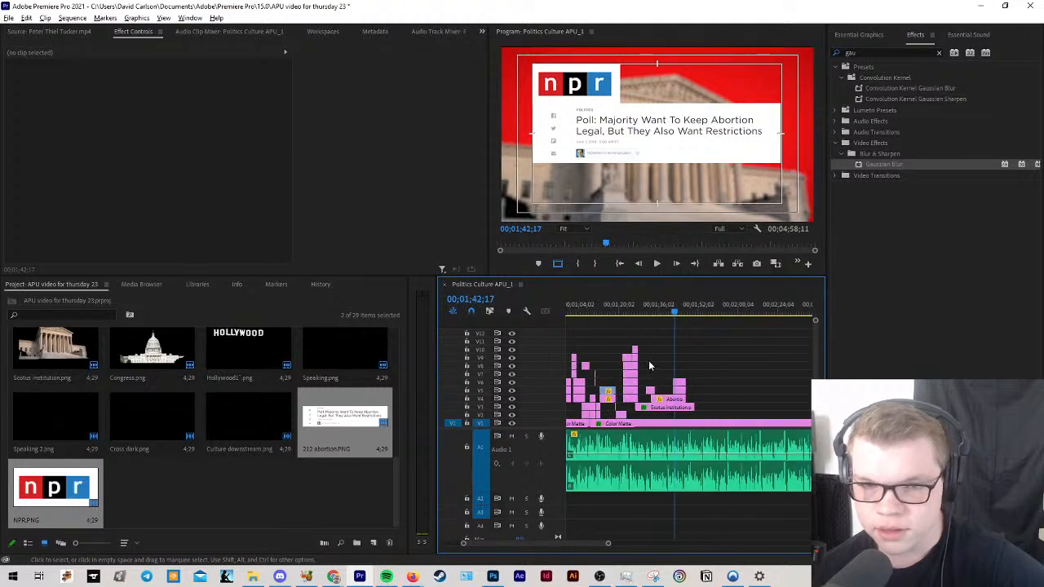
scroll(649, 366, up, 4)
key(equal)
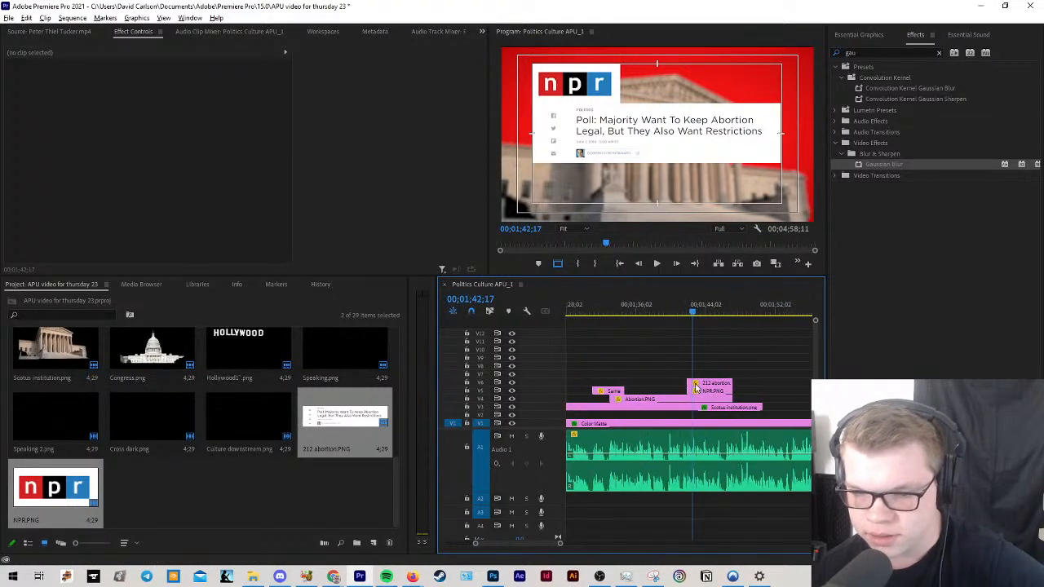
Step: Lower 212 abortion.PNG and NPR.PNG together into the lower half of the frame at their 00;01;42;06 Position keyframes
click(724, 382)
click(255, 89)
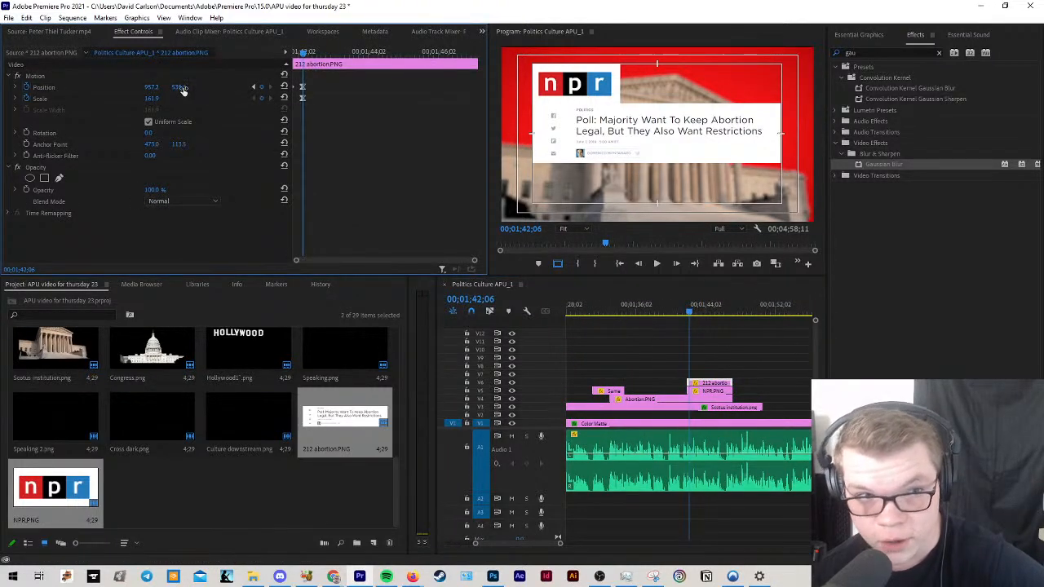
drag(180, 87, 188, 88)
click(714, 391)
click(678, 357)
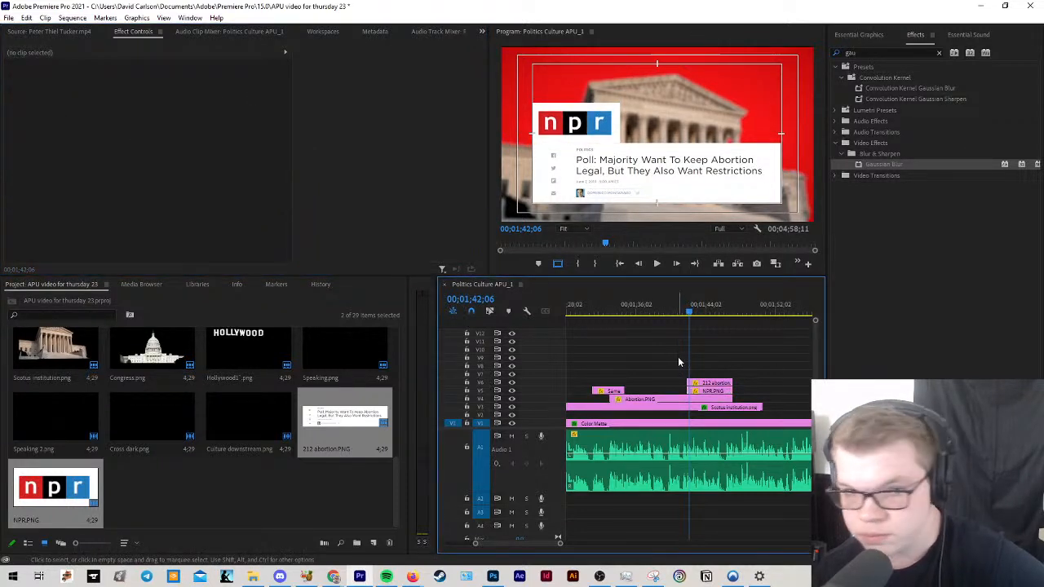
Step: Play the lowered NPR poll headline's entrance and hold, from about 00;01;40 to 00;01;46;10
click(675, 313)
key(space)
scroll(729, 344, up, 5)
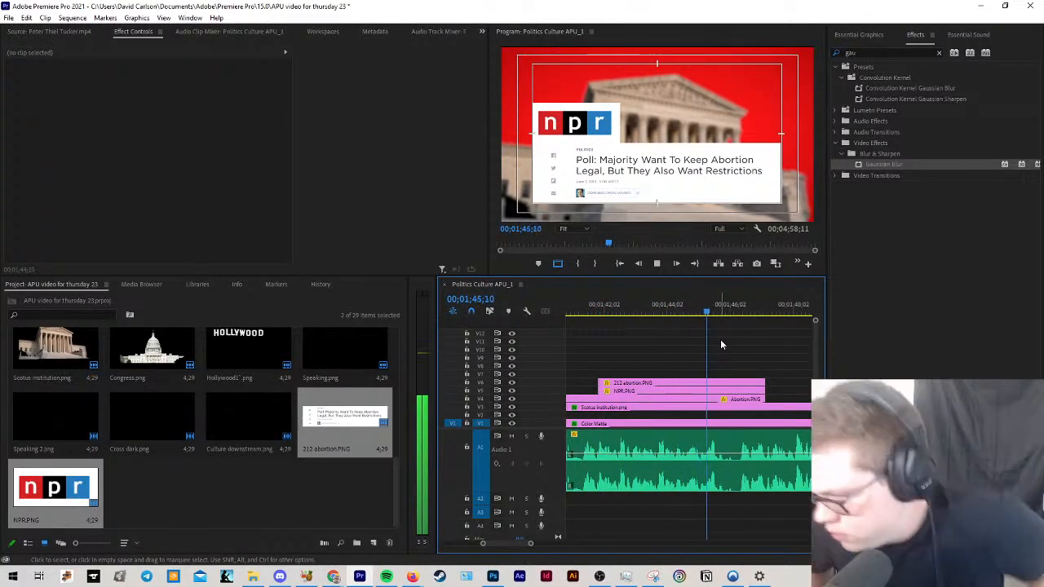
key(space)
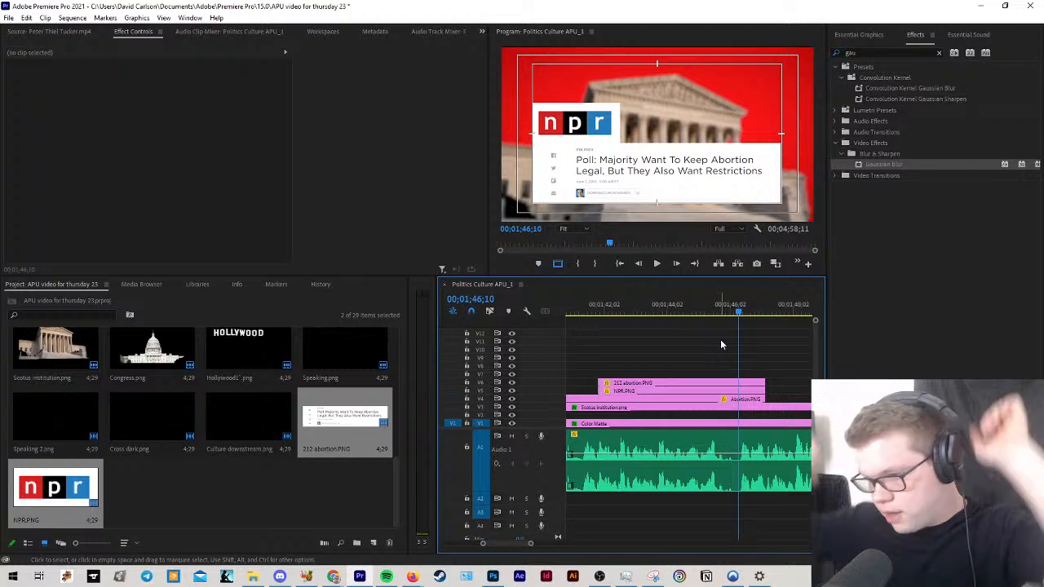
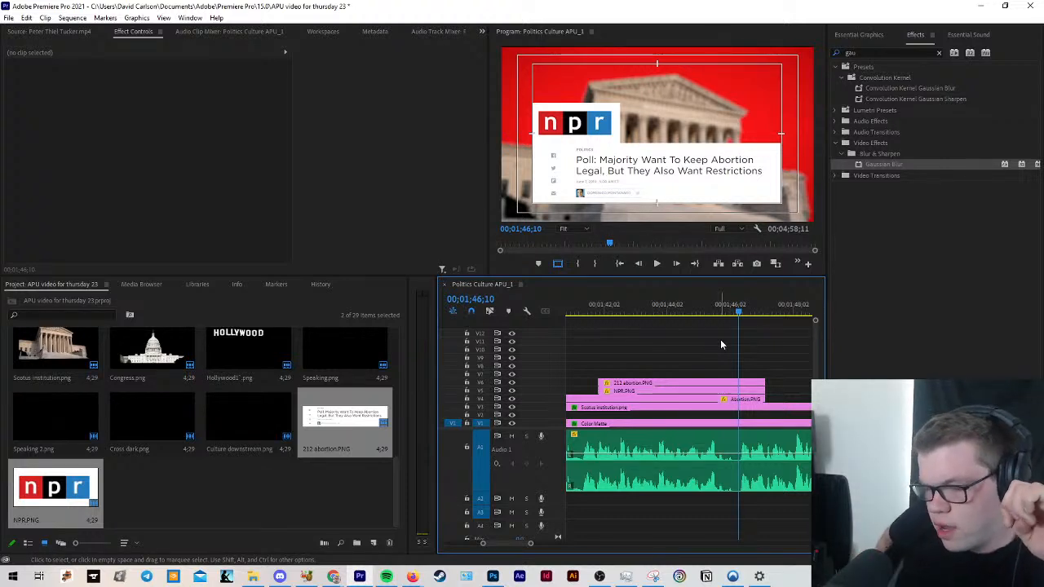
Step: Move the clips from the Culture downstream graphics through 212 abortion.PNG down one more track, placing Scotus institution.png on V2
scroll(649, 353, down, 3)
scroll(646, 349, down, 4)
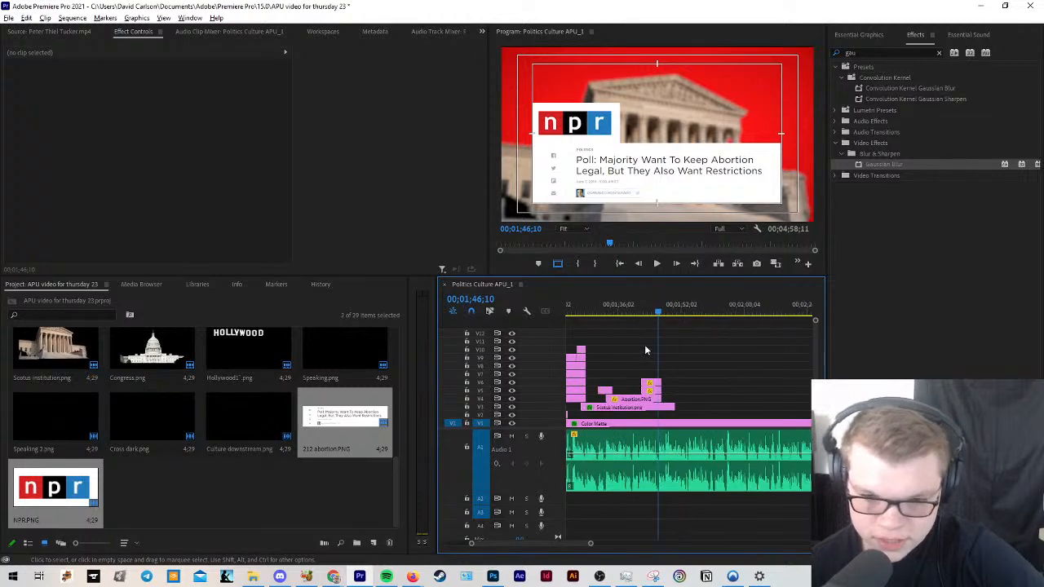
scroll(613, 372, up, 3)
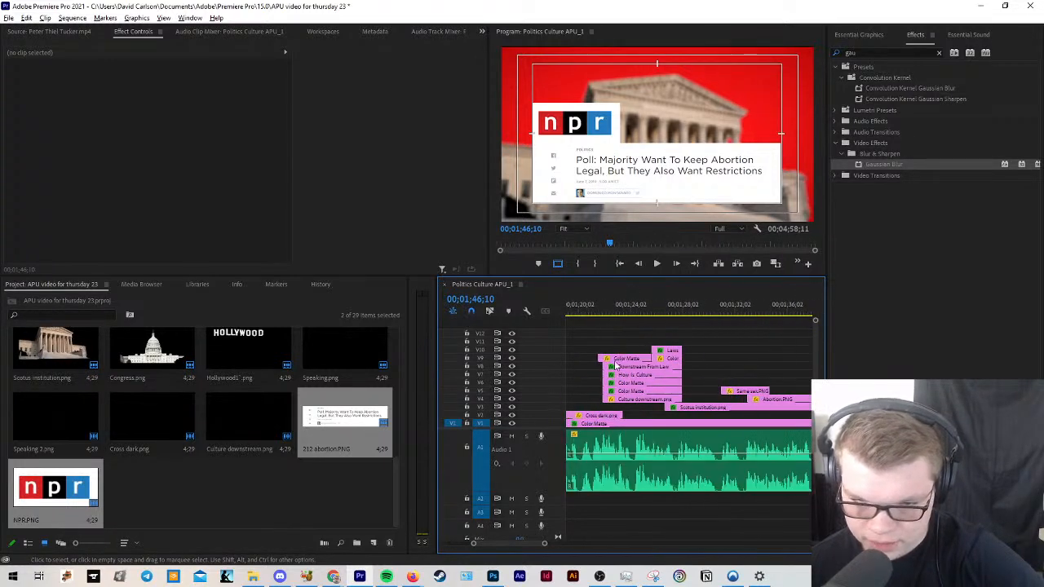
scroll(609, 344, down, 3)
drag(621, 340, 717, 418)
click(666, 349)
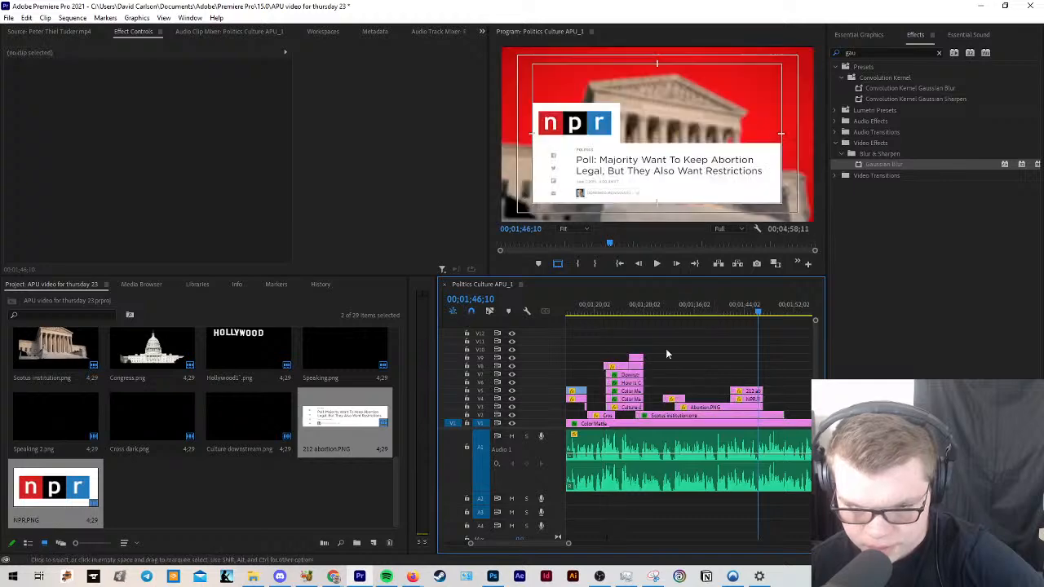
Step: Play the sequence from about 00;01;20 through the Supreme Court headlines to just past the NPR poll headline at about 00;01;47
click(599, 305)
key(space)
scroll(629, 375, down, 5)
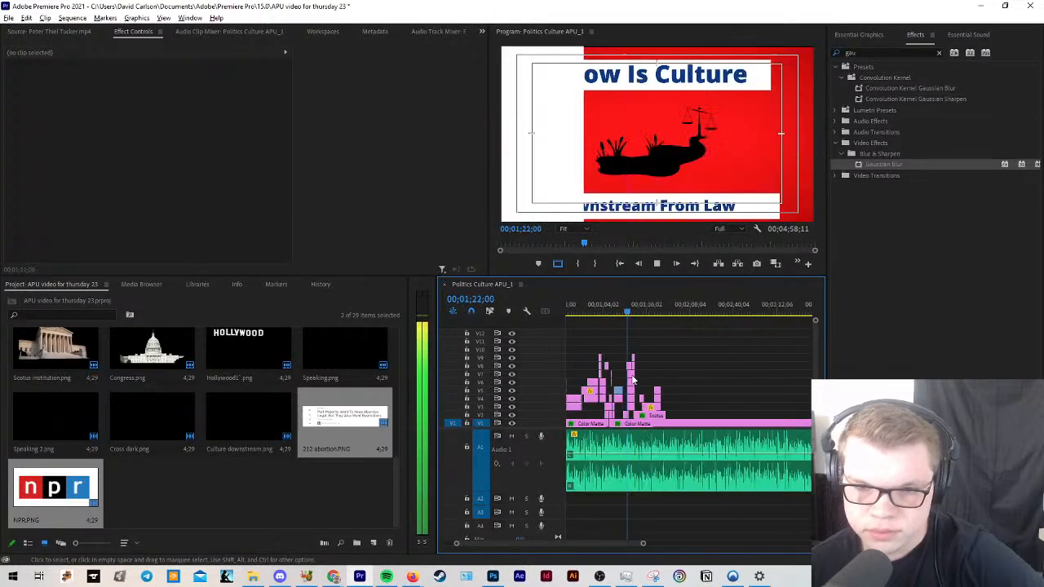
scroll(579, 381, up, 6)
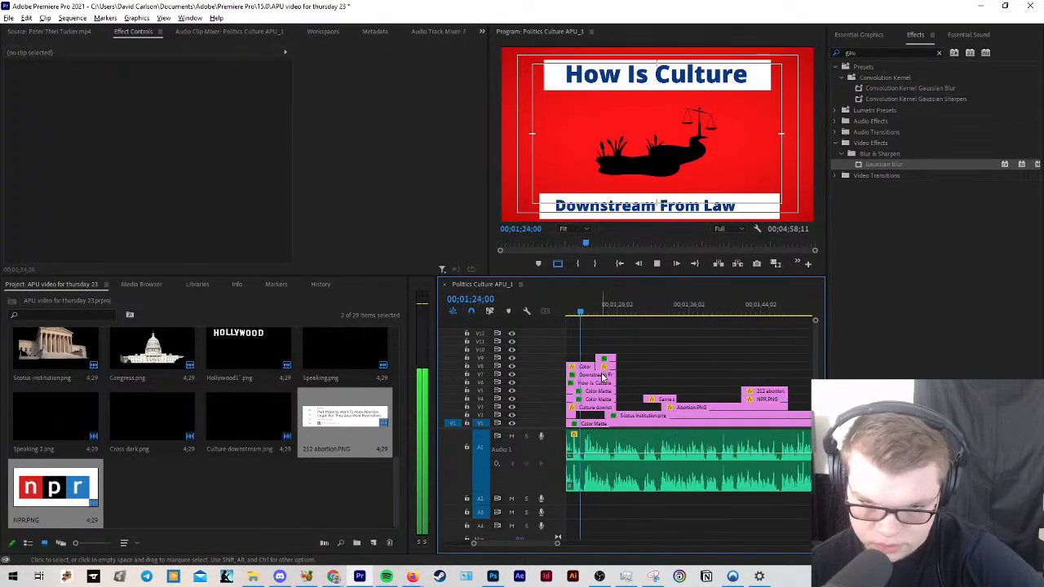
scroll(612, 373, up, 3)
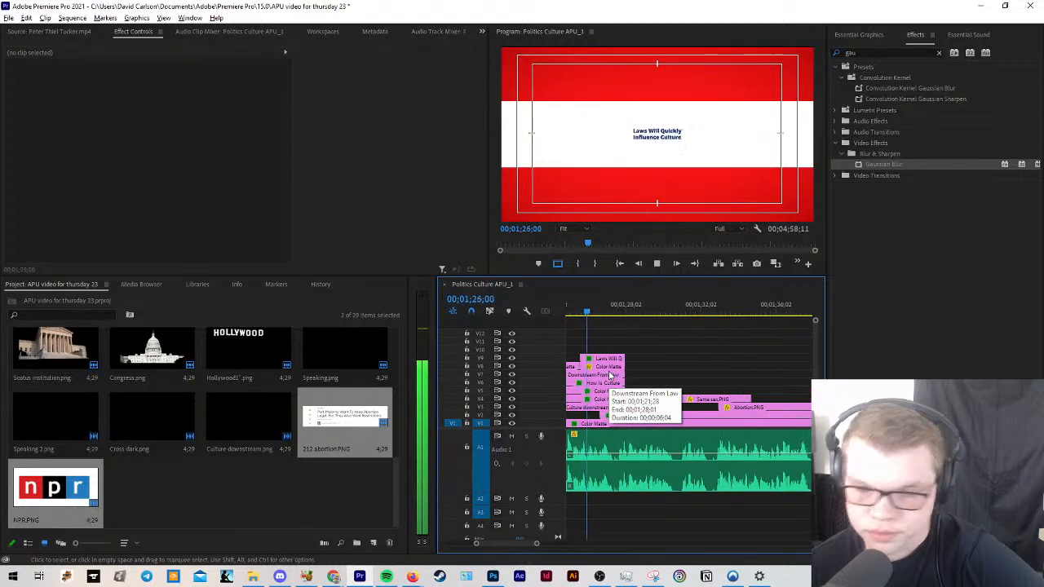
scroll(621, 368, down, 2)
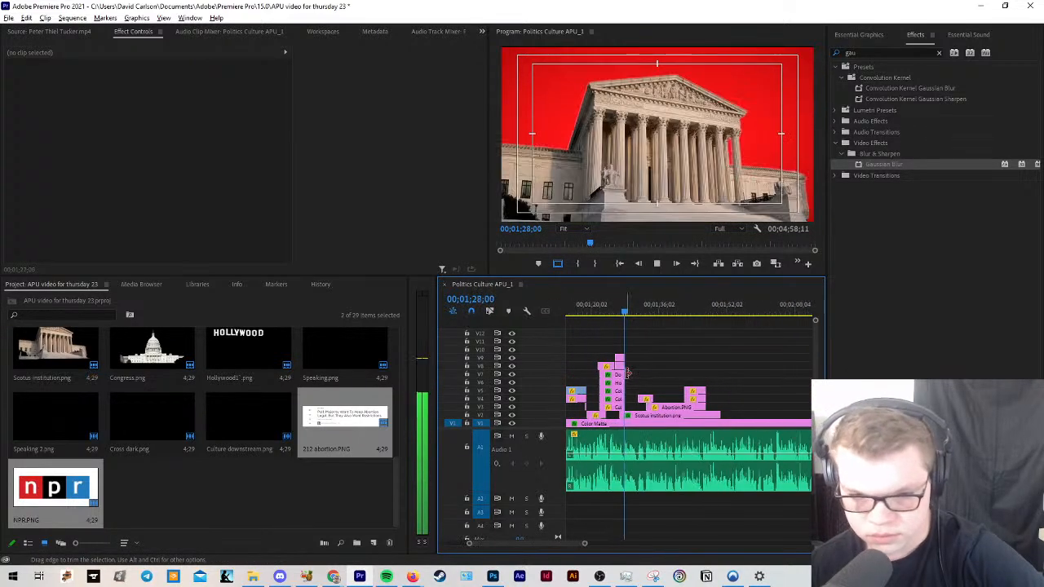
scroll(698, 352, up, 2)
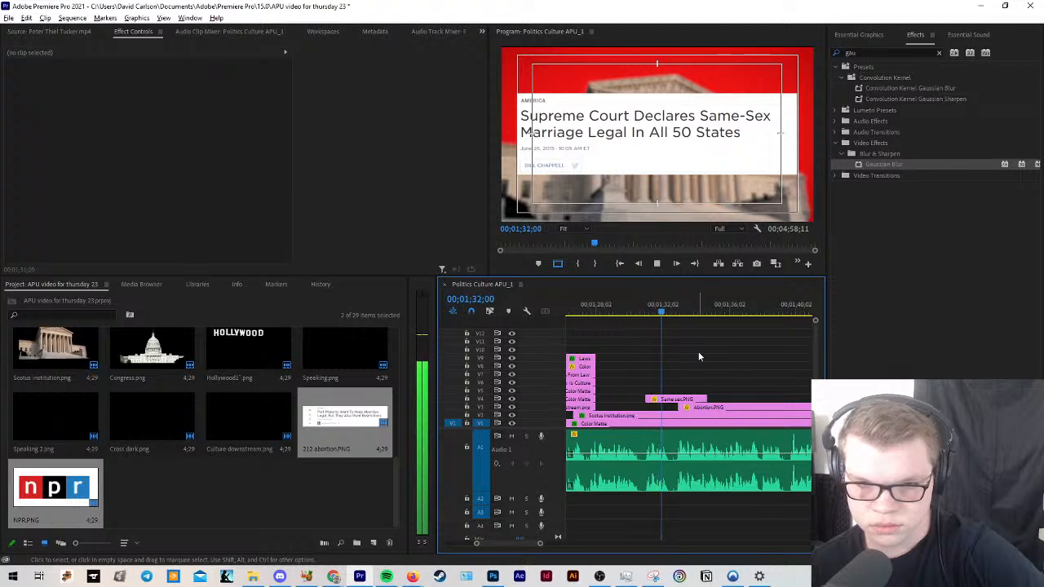
scroll(699, 351, down, 2)
scroll(698, 352, down, 5)
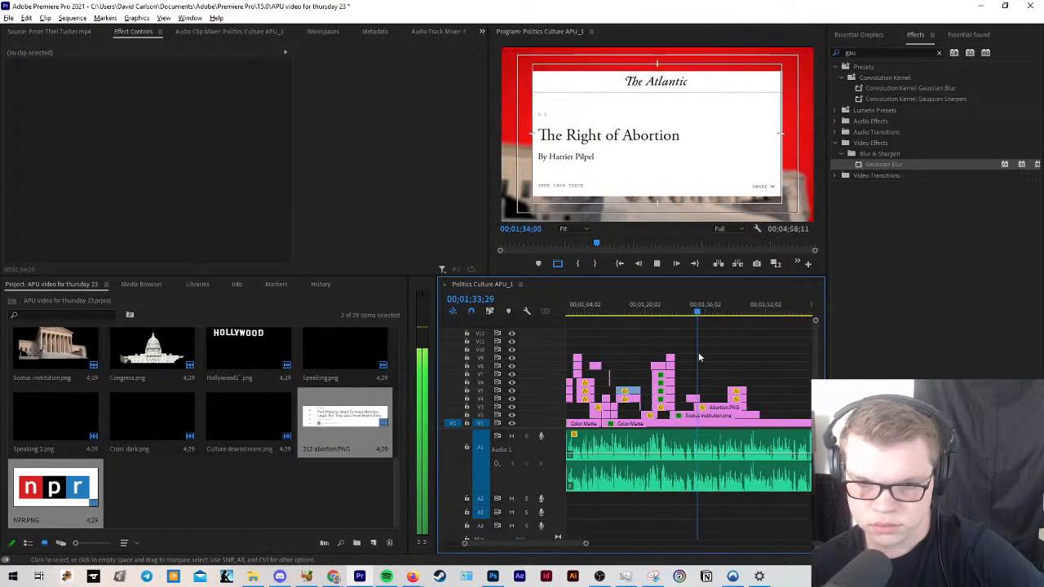
scroll(699, 352, up, 1)
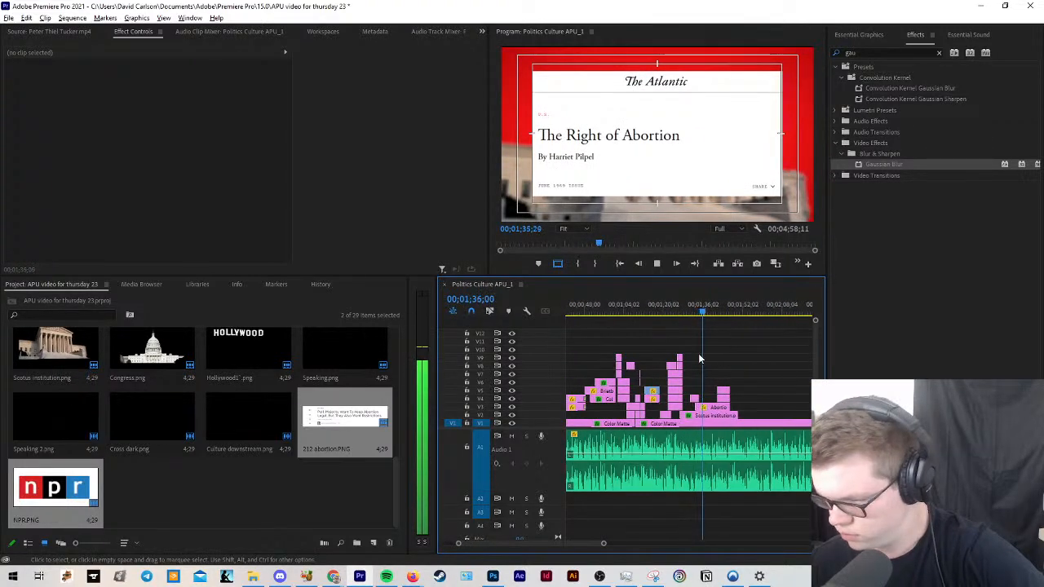
scroll(704, 361, up, 4)
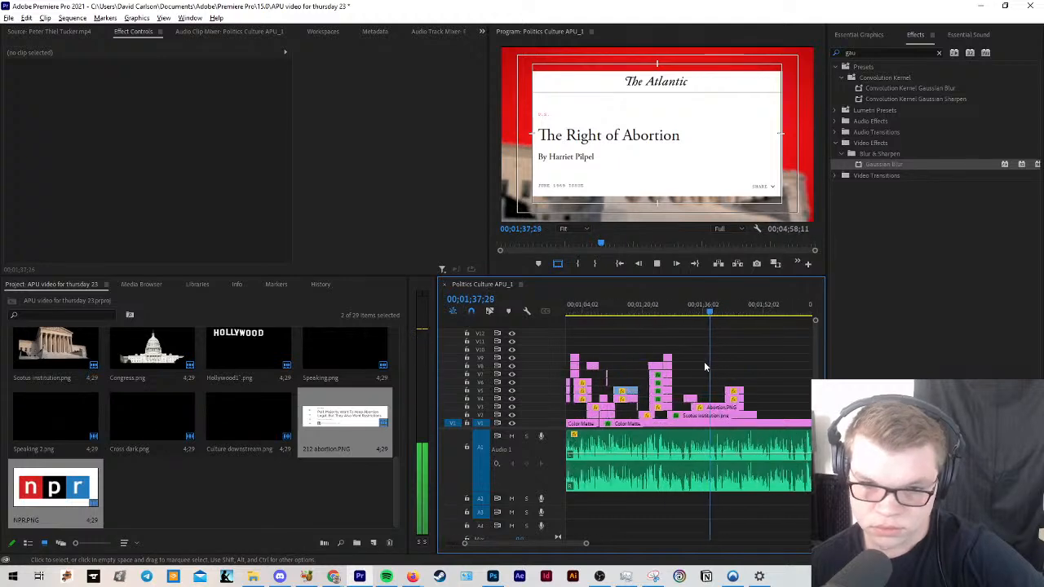
scroll(701, 360, down, 4)
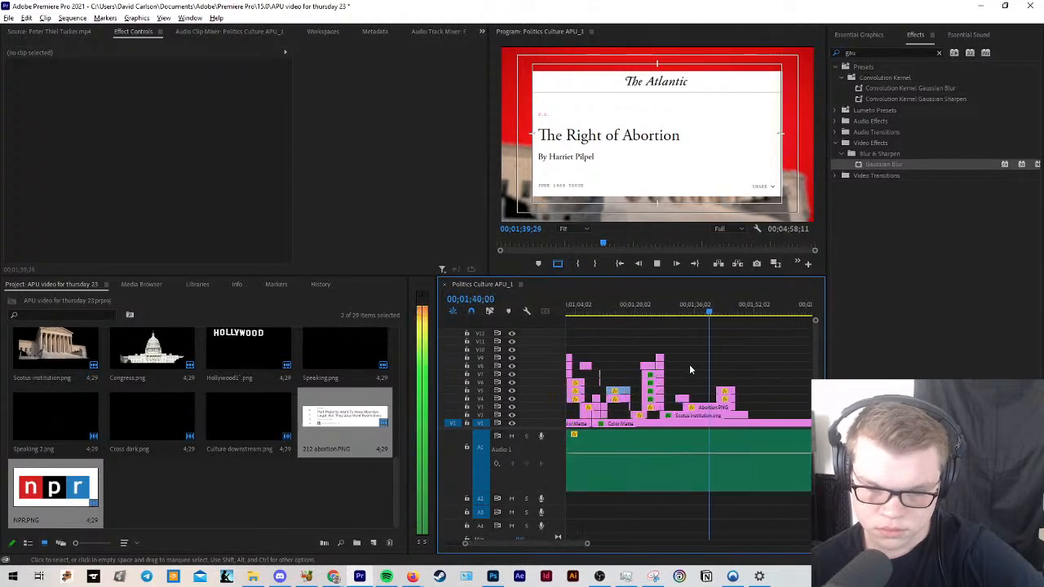
scroll(689, 362, up, 2)
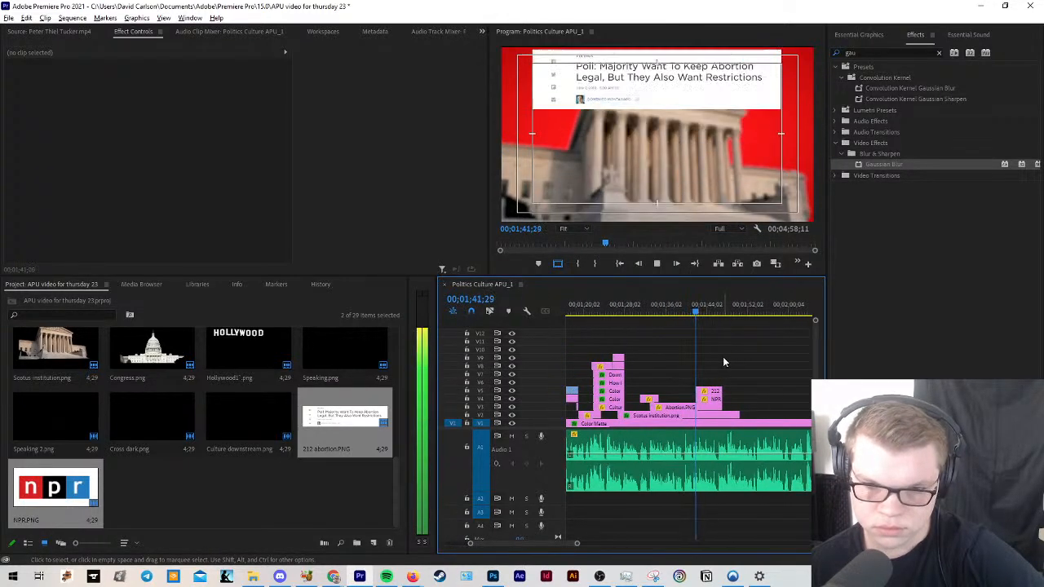
scroll(723, 362, down, 8)
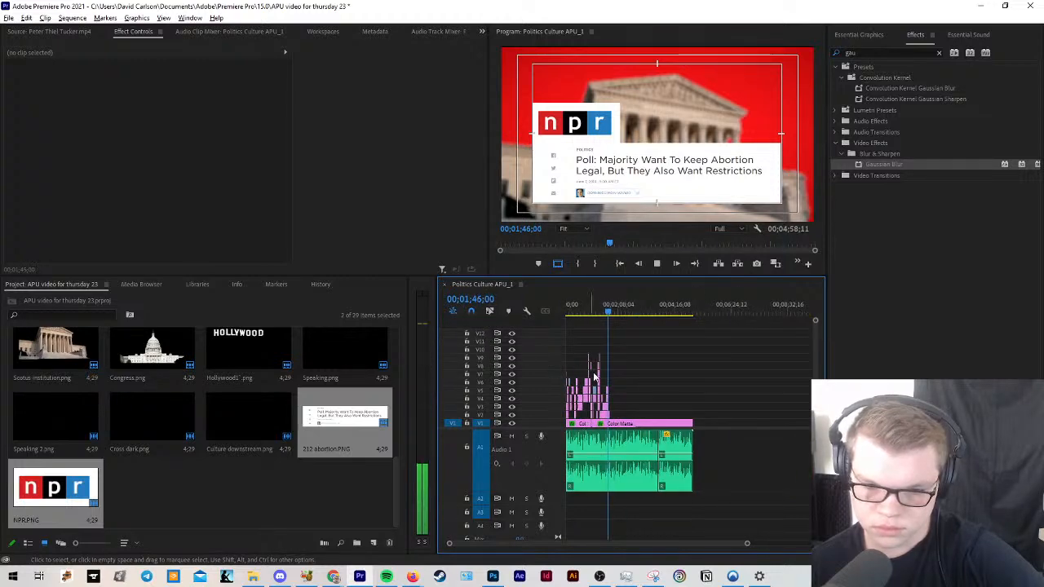
scroll(607, 382, up, 3)
scroll(607, 382, up, 2)
scroll(638, 381, up, 1)
key(space)
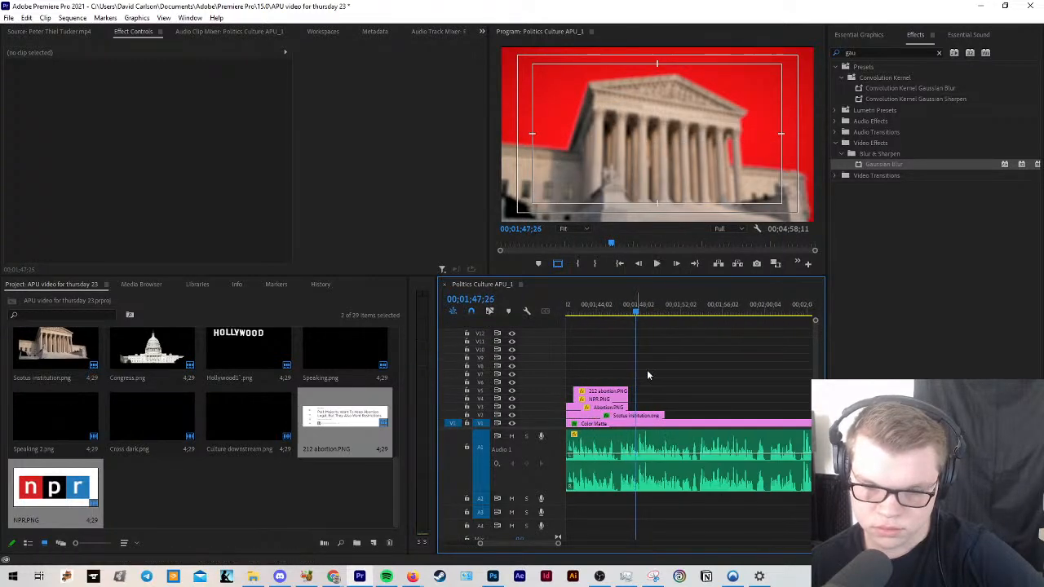
Step: Add a text graphic reading "Not A Coincidence" at 00;01;47;01, where the NPR headline clips end
click(619, 313)
key(space)
key(space)
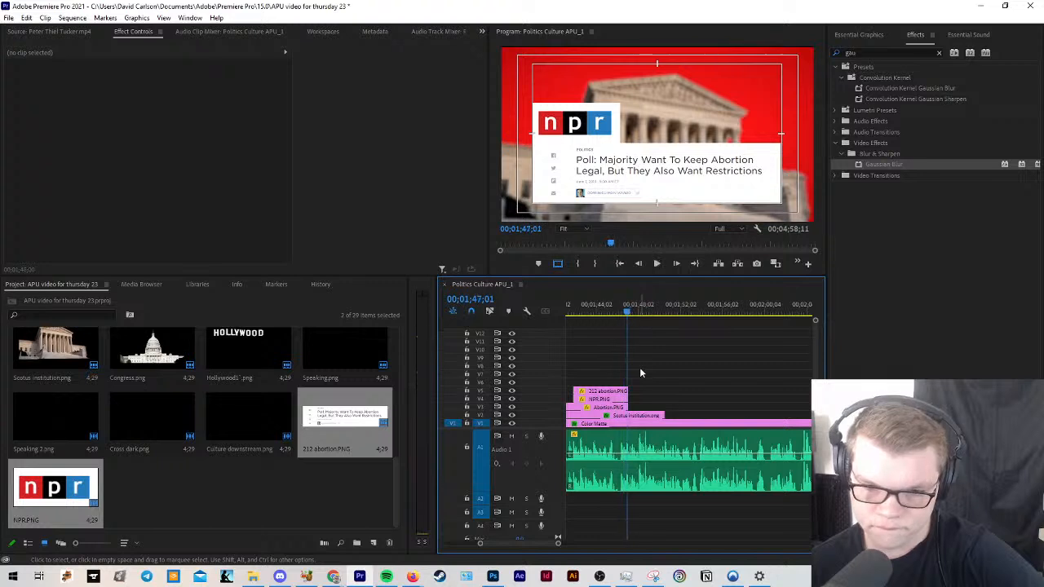
key(t)
click(636, 88)
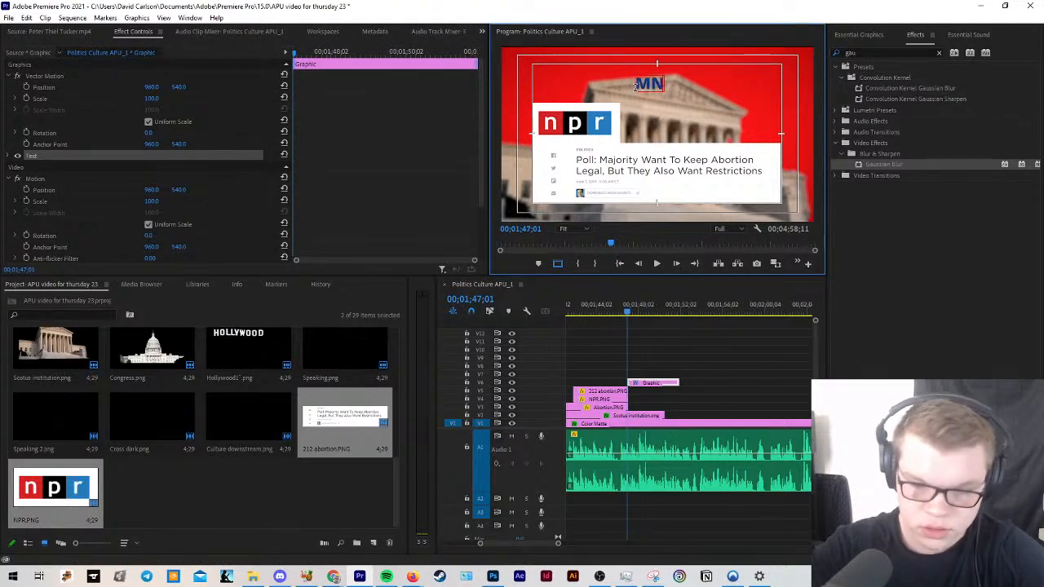
text(MN)
key(BackSpace)
key(BackSpace)
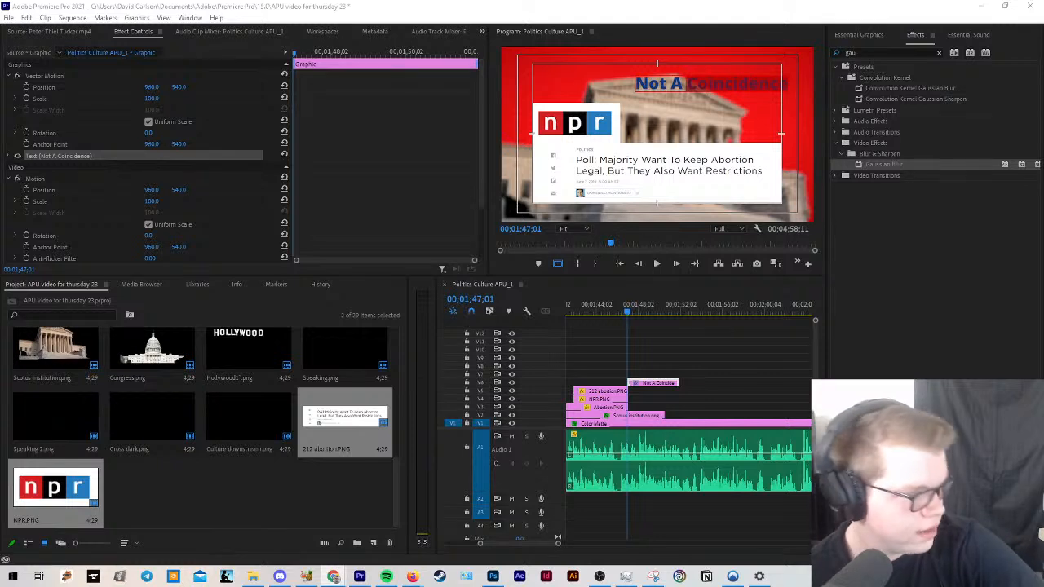
click(698, 343)
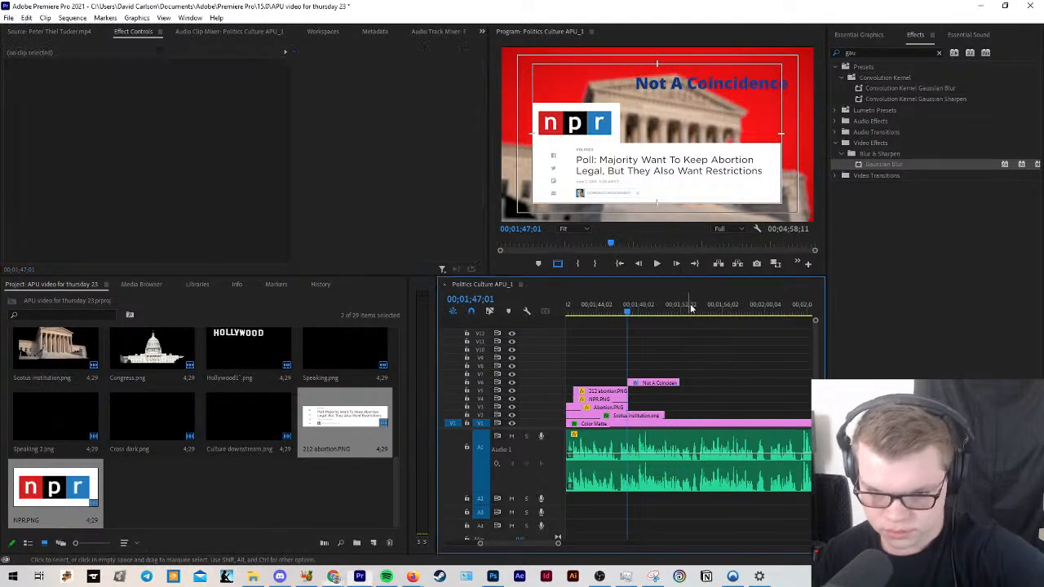
Step: Enlarge the "Not A Coincidence" title and center it near the upper edge of the frame, above the NPR headline
click(695, 85)
drag(714, 93, 626, 78)
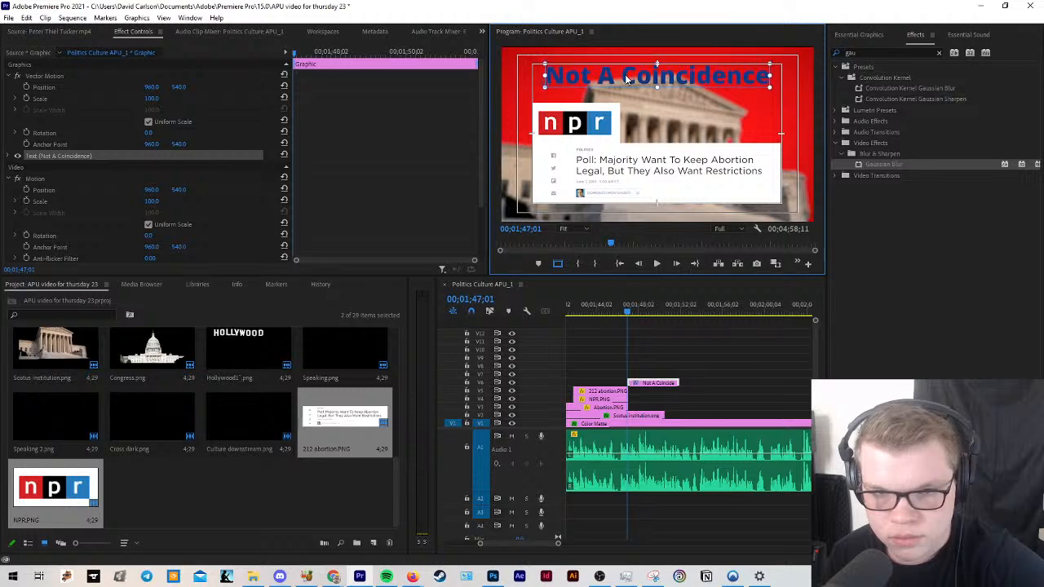
click(685, 393)
Step: Place the white Color Matte on V5 beneath the title and trim the title's start to line up with it
scroll(694, 380, up, 2)
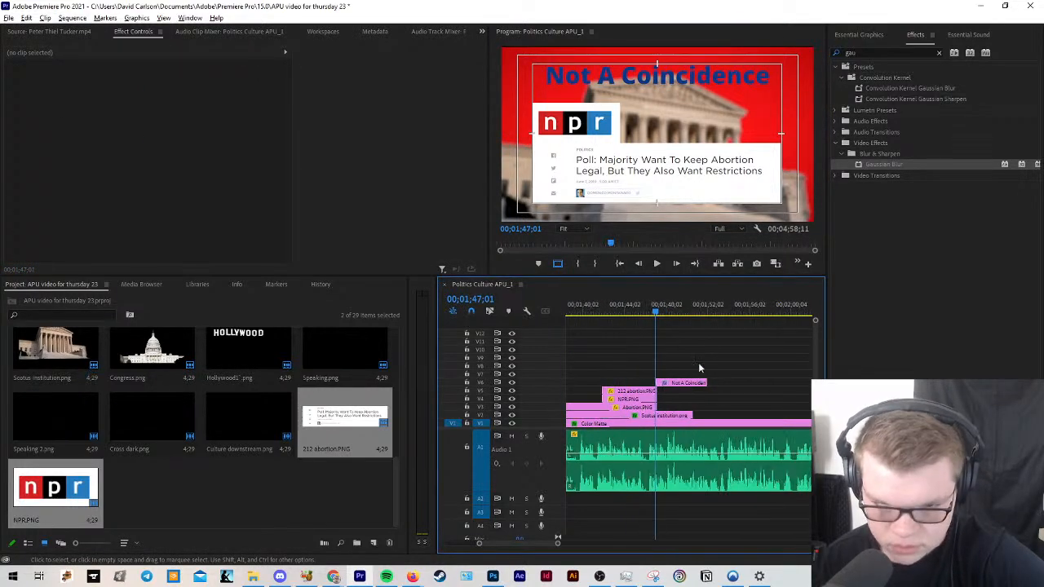
scroll(254, 446, up, 5)
drag(323, 469, 669, 396)
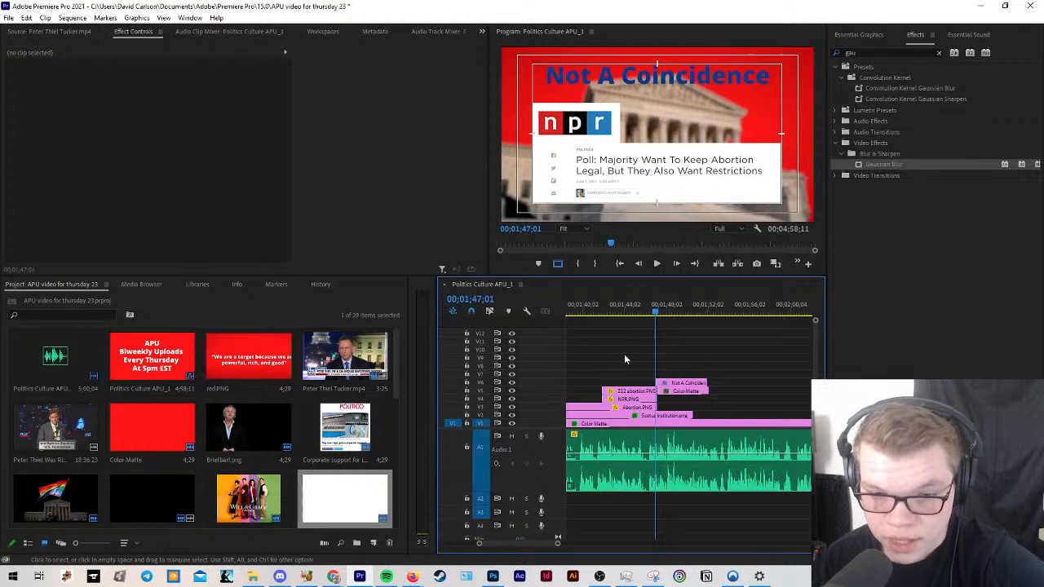
scroll(661, 379, up, 4)
click(655, 310)
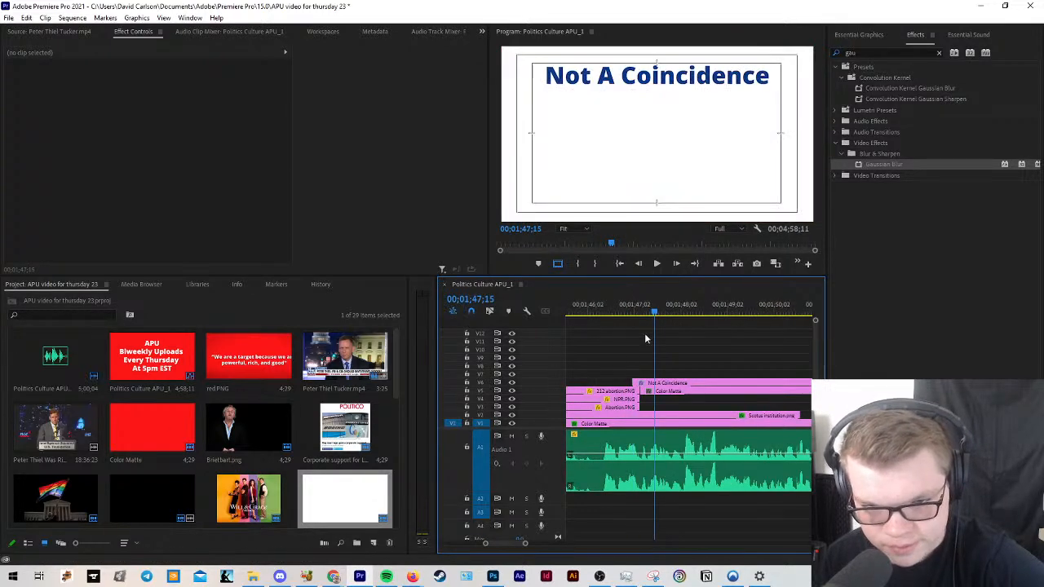
drag(635, 378, 649, 369)
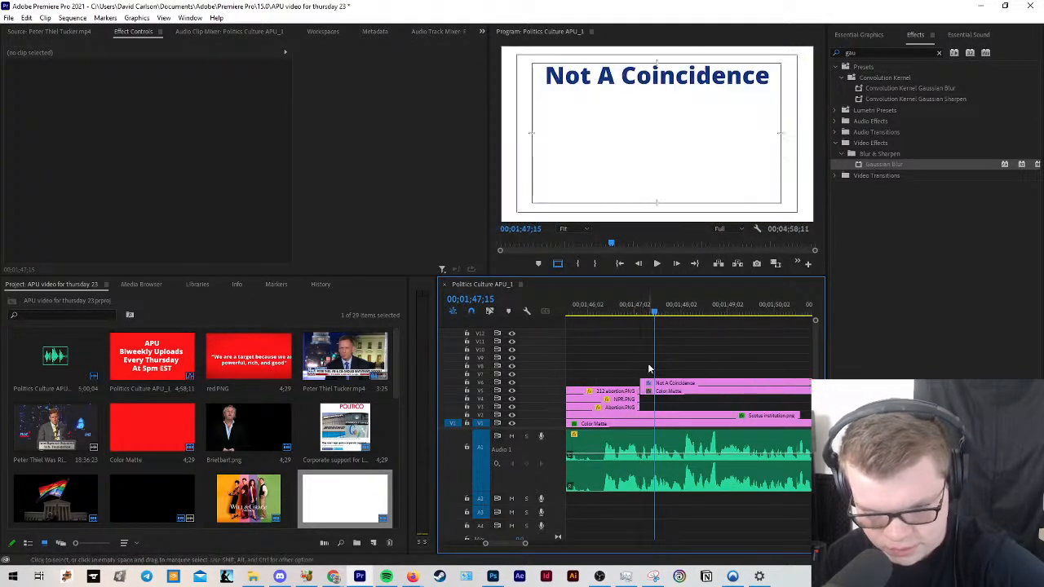
Step: Try a white strip behind the title by scaling the graphic to 67.5 and raising the matte at 113 scale, and delete the matte
click(669, 188)
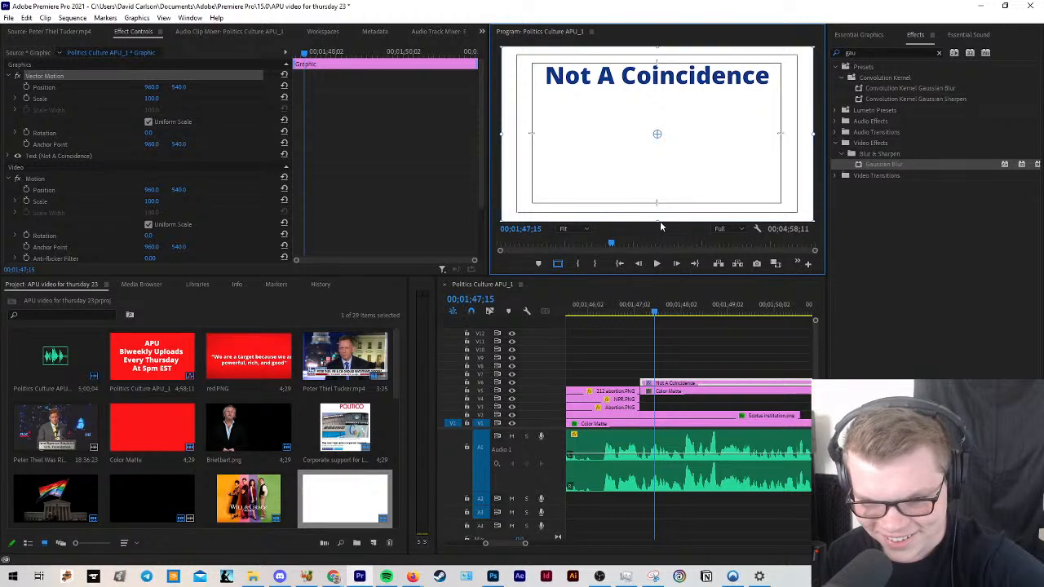
drag(658, 221, 660, 73)
click(659, 96)
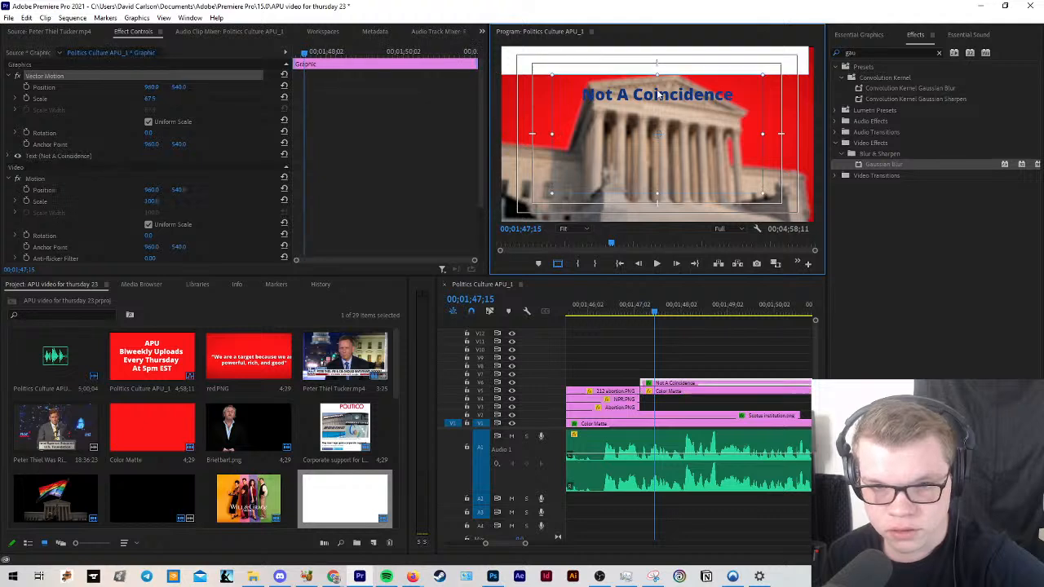
click(660, 69)
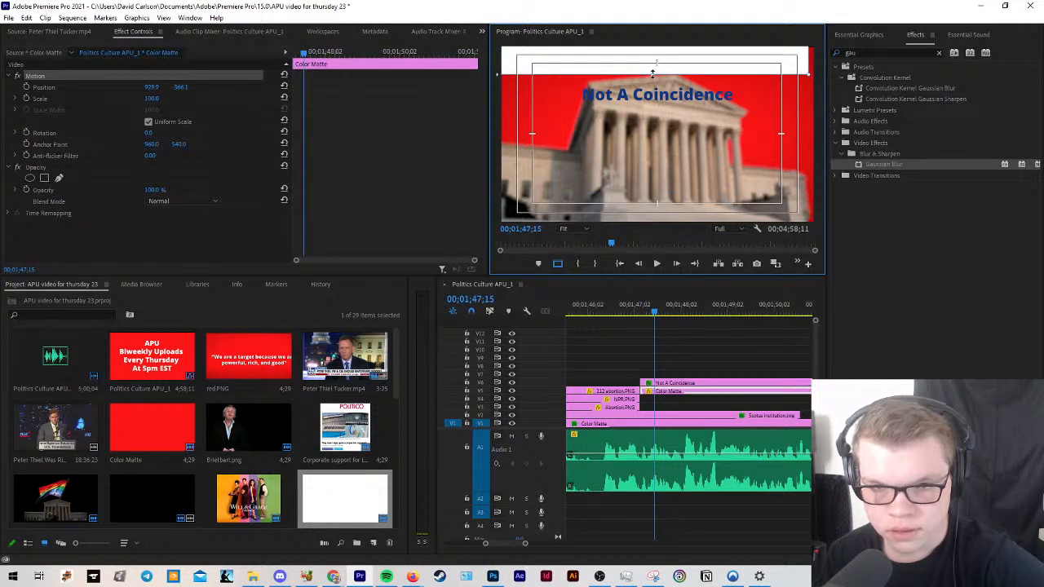
drag(665, 103, 664, 83)
click(797, 70)
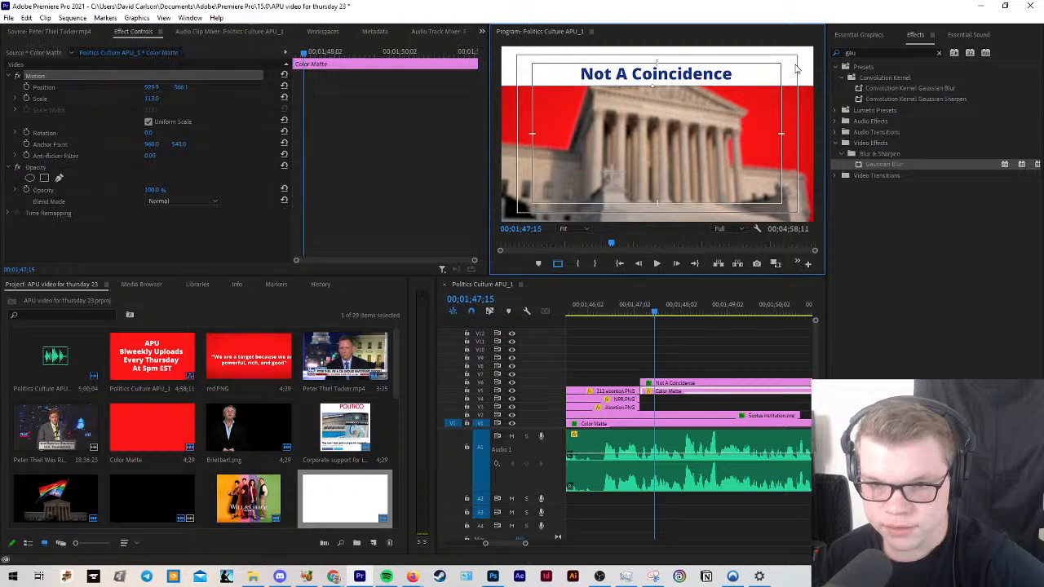
click(698, 374)
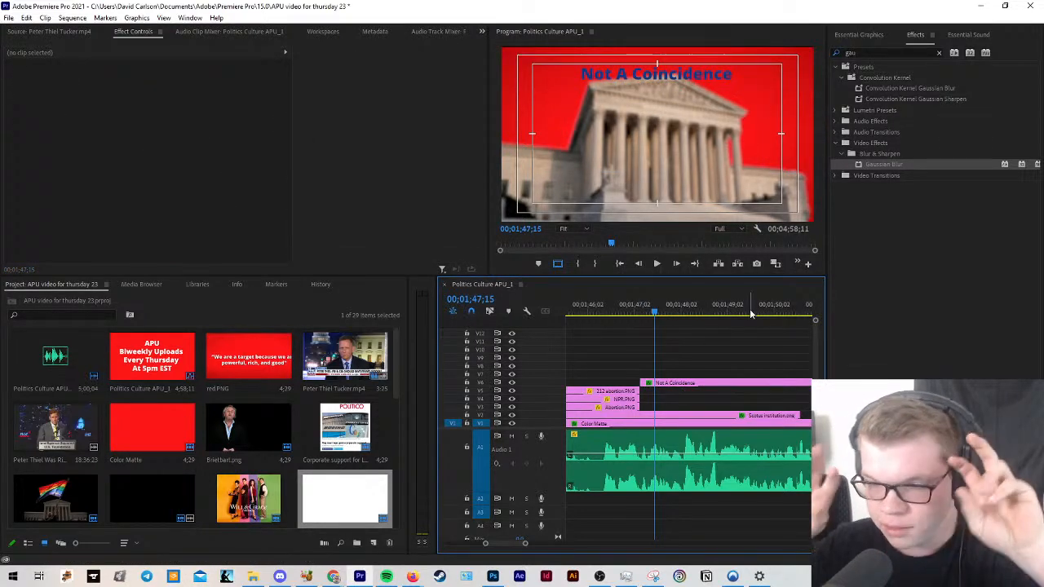
Step: Put the white Color Matte back on V5 under the title and crop it 9% from the top and 59% from the bottom
drag(301, 484, 662, 392)
click(693, 393)
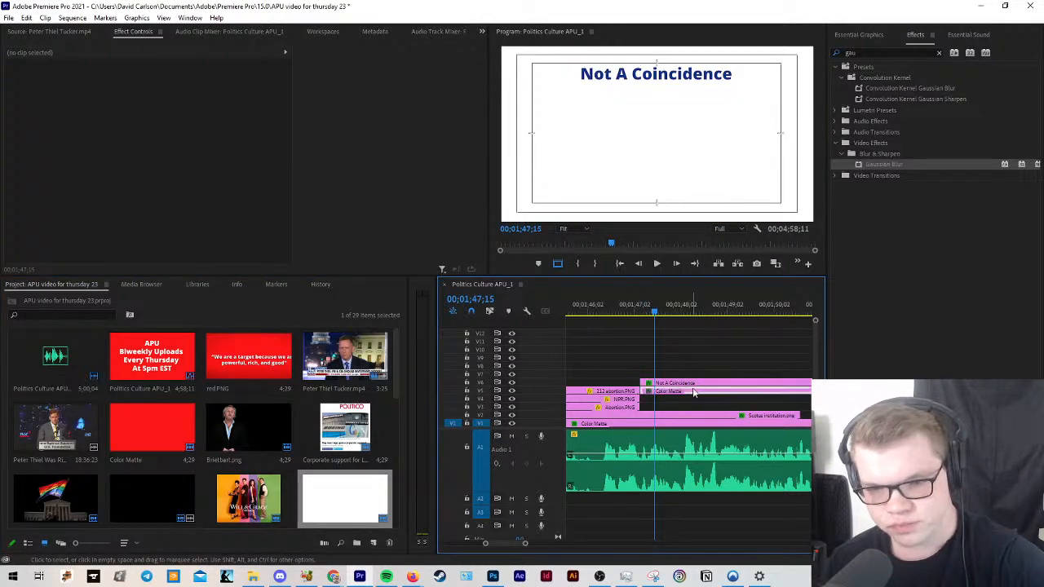
text(crop)
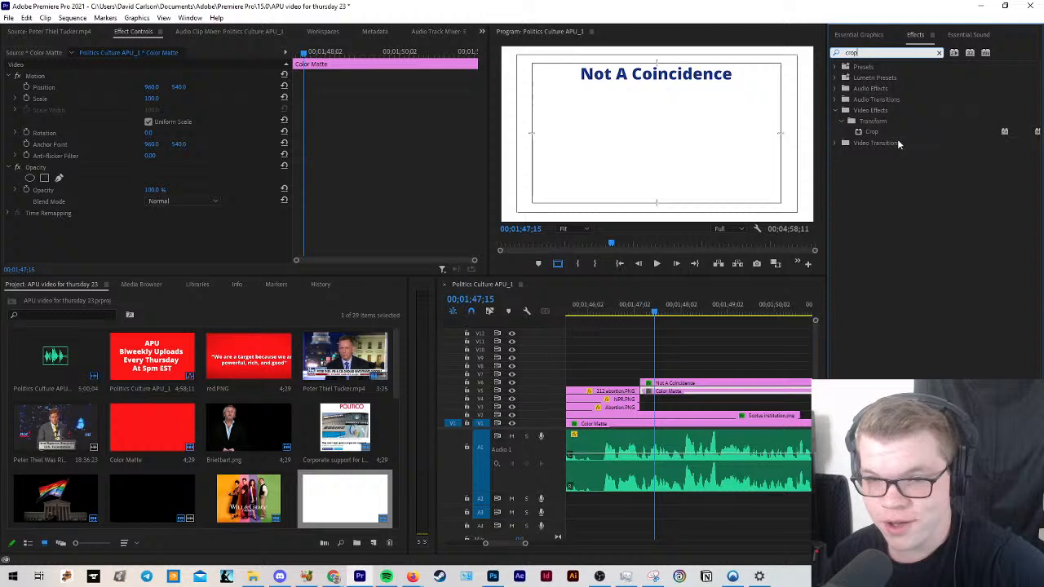
drag(875, 132, 674, 392)
scroll(315, 205, down, 3)
mouse_move(152, 177)
mouse_down()
mouse_move(184, 177)
mouse_move(153, 178)
mouse_move(184, 211)
mouse_move(175, 188)
mouse_move(159, 188)
mouse_up()
click(712, 337)
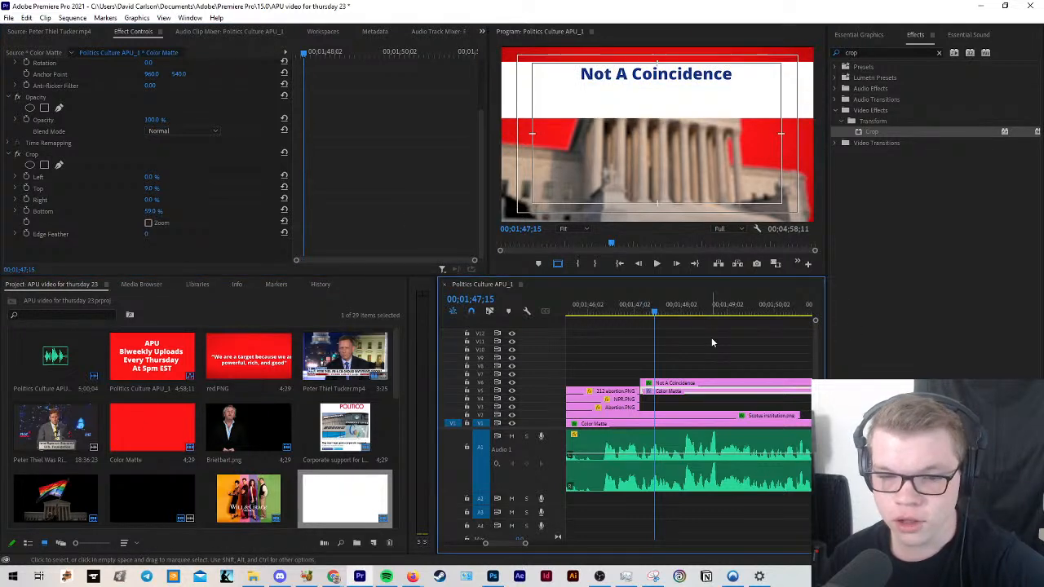
double_click(655, 74)
text(v)
key(ctrl+z)
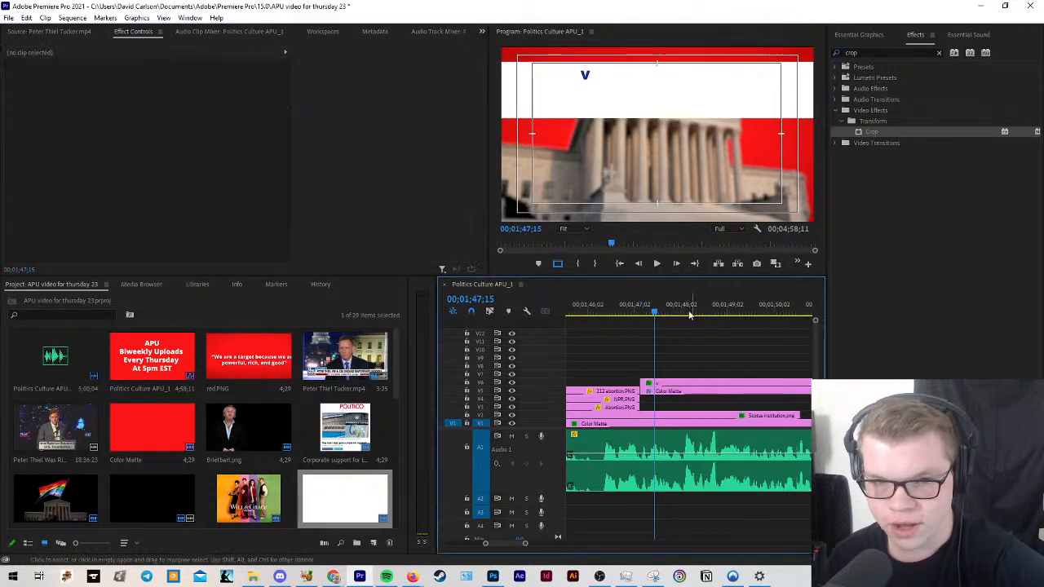
key(ctrl+z)
Step: Enlarge the "Not A Coincidence" title to nearly the title-safe width and center it inside the white band
click(652, 100)
drag(653, 98, 633, 93)
click(663, 72)
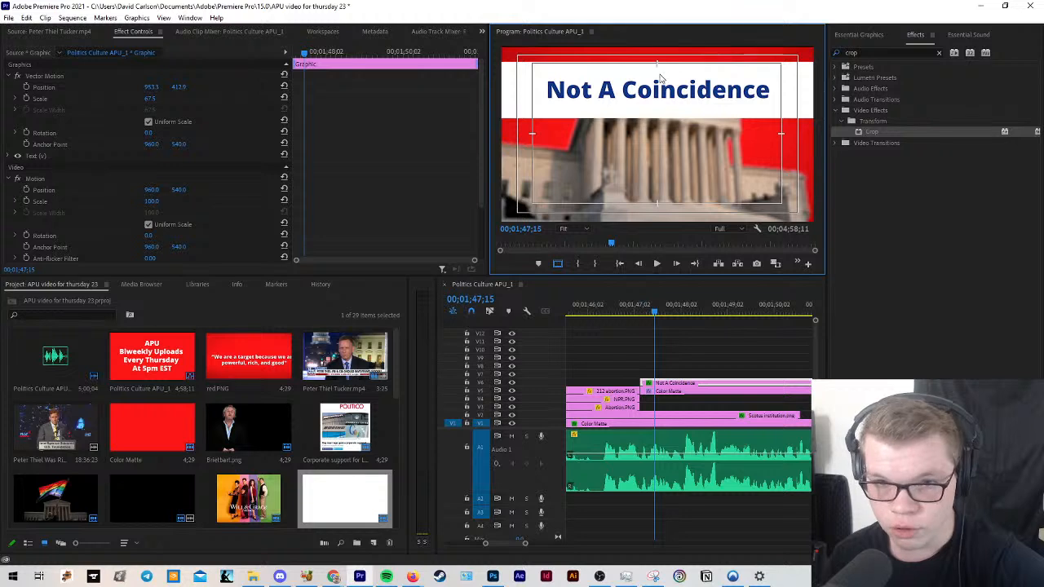
click(686, 342)
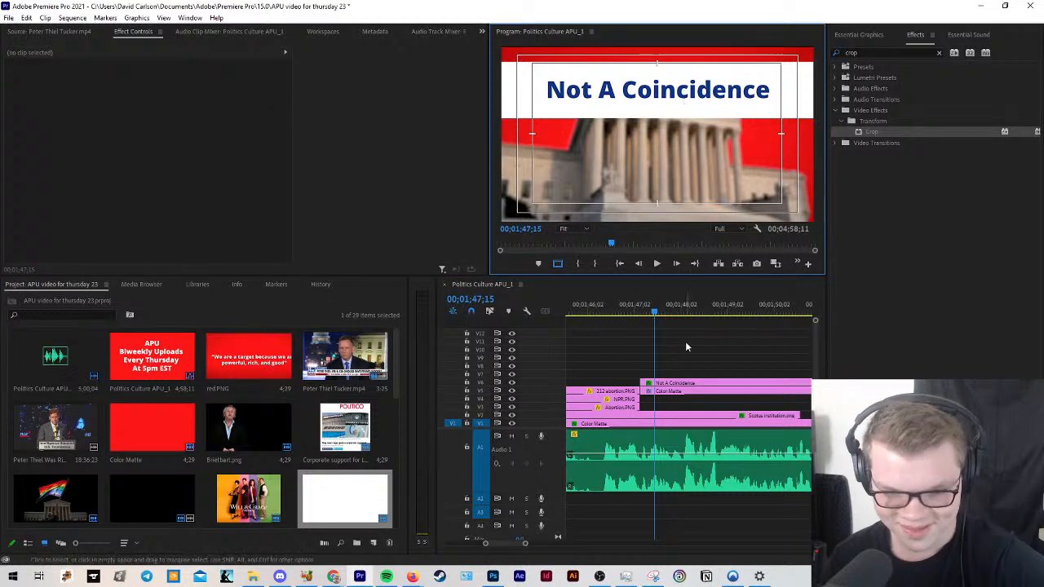
Step: Raise the white band to the upper edge of the frame and reposition the title so it sits centered on it
click(692, 102)
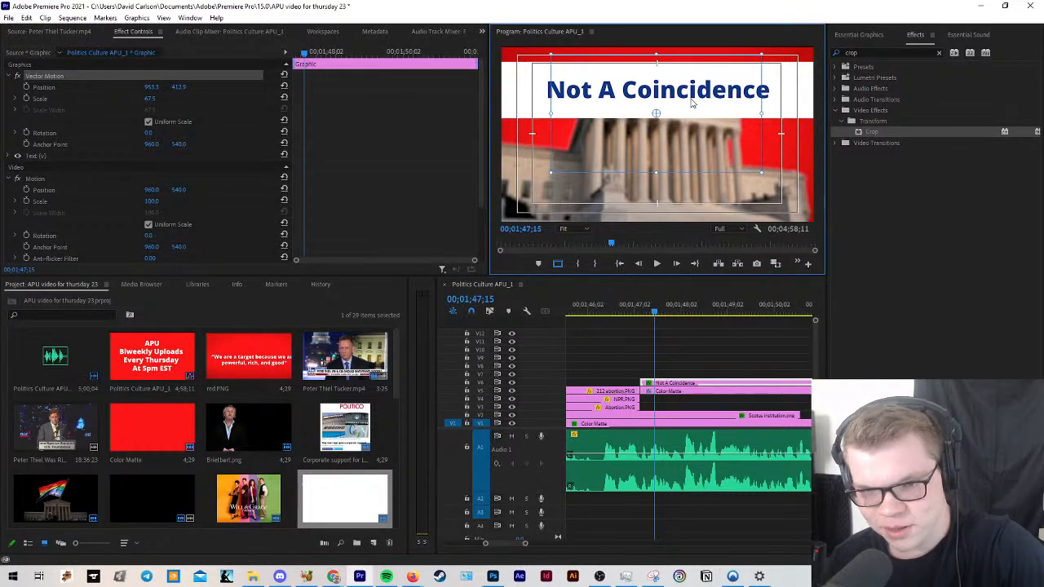
drag(692, 102, 691, 82)
click(790, 119)
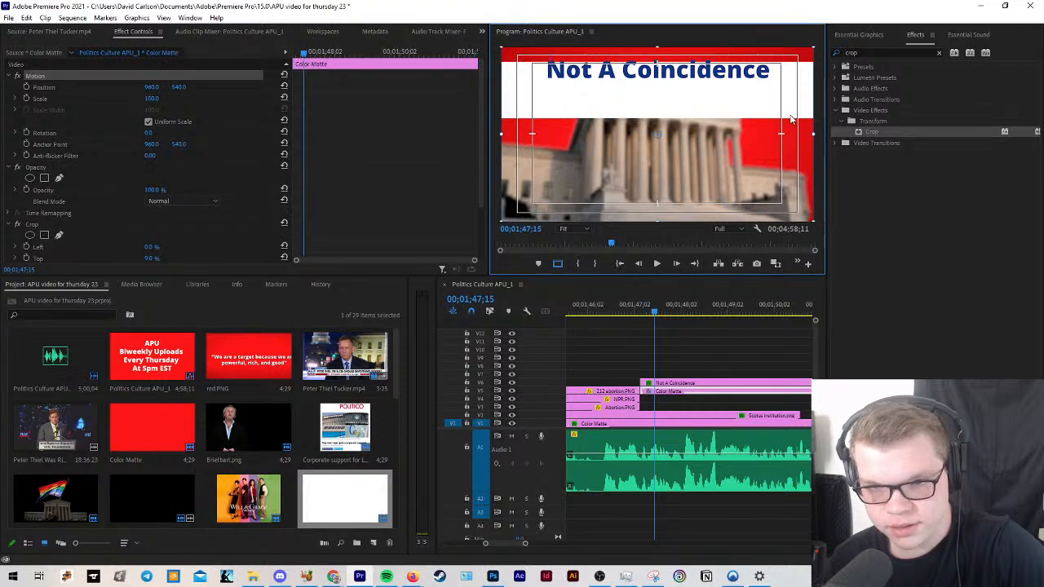
drag(790, 119, 691, 85)
click(689, 79)
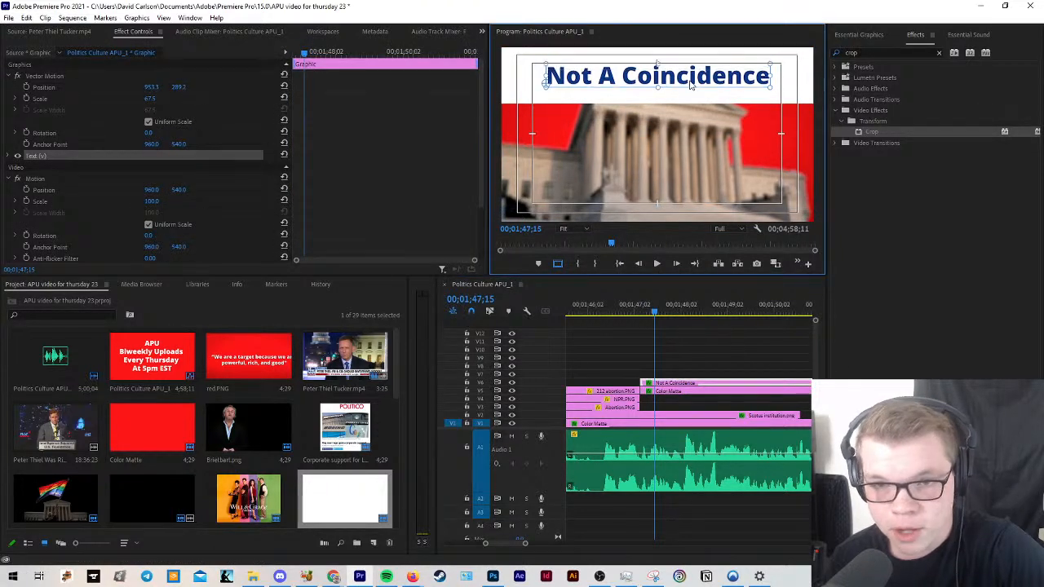
Step: Scale the white Color Matte band to 101.9 and raise it to a vertical position of 392.9
click(657, 341)
click(569, 98)
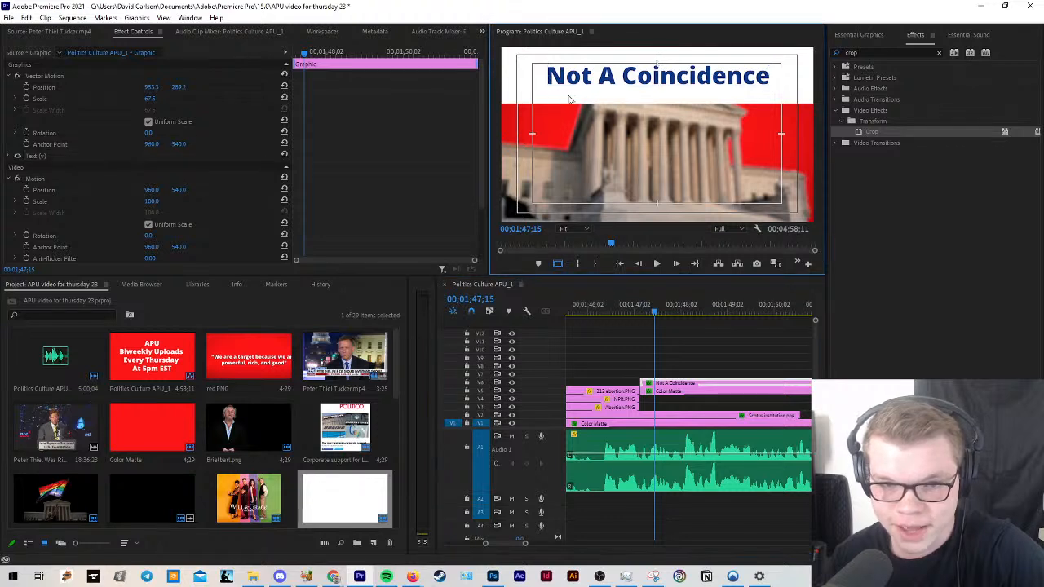
click(618, 343)
click(663, 129)
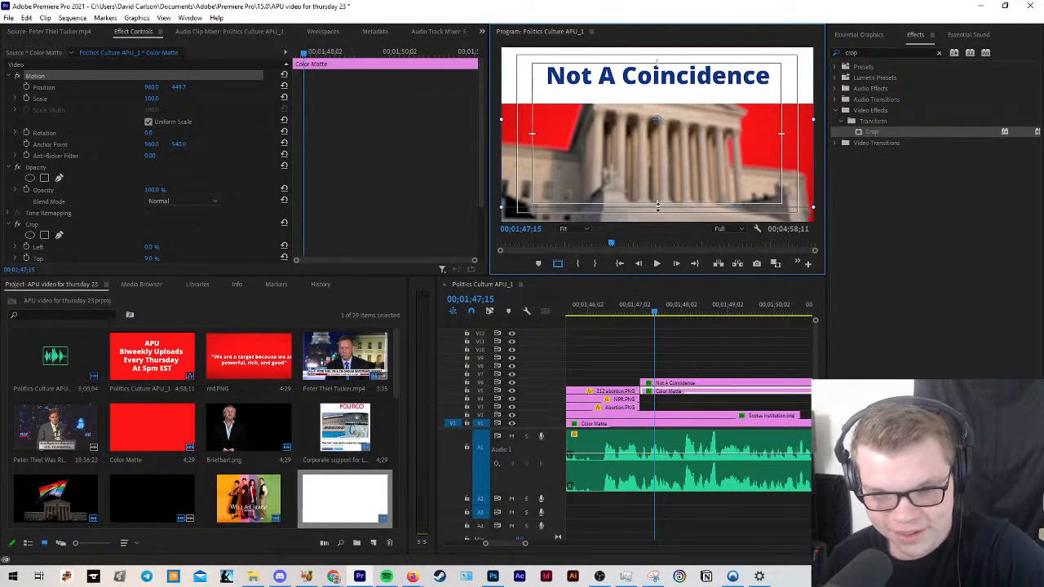
drag(657, 206, 657, 209)
drag(678, 92, 679, 84)
click(664, 334)
Step: Move the title and white band up one track to V7 and V6, and extend the three headline clips beneath them
click(610, 311)
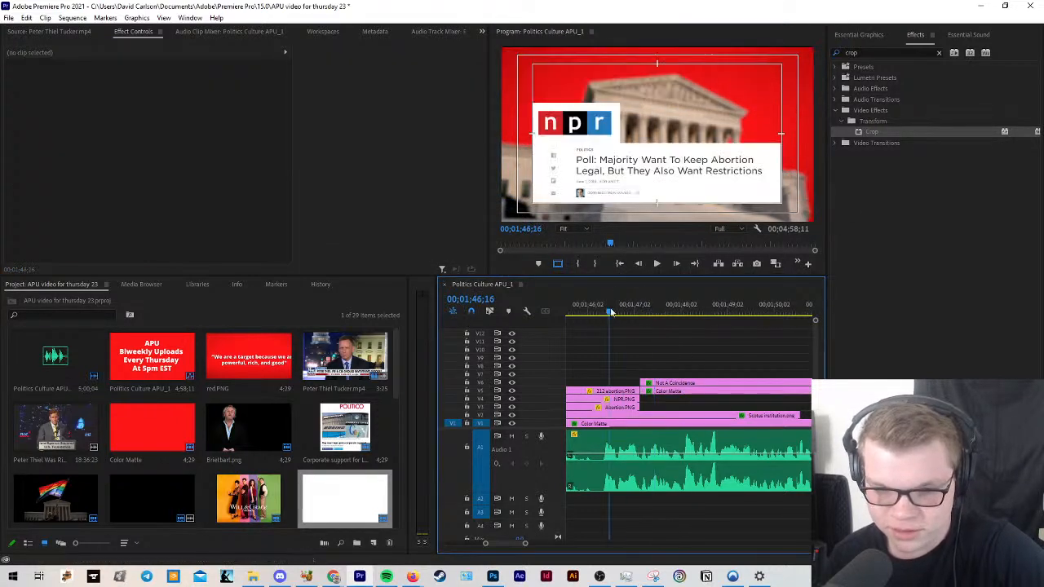
key(space)
scroll(700, 336, up, 2)
scroll(699, 336, up, 2)
scroll(697, 336, down, 3)
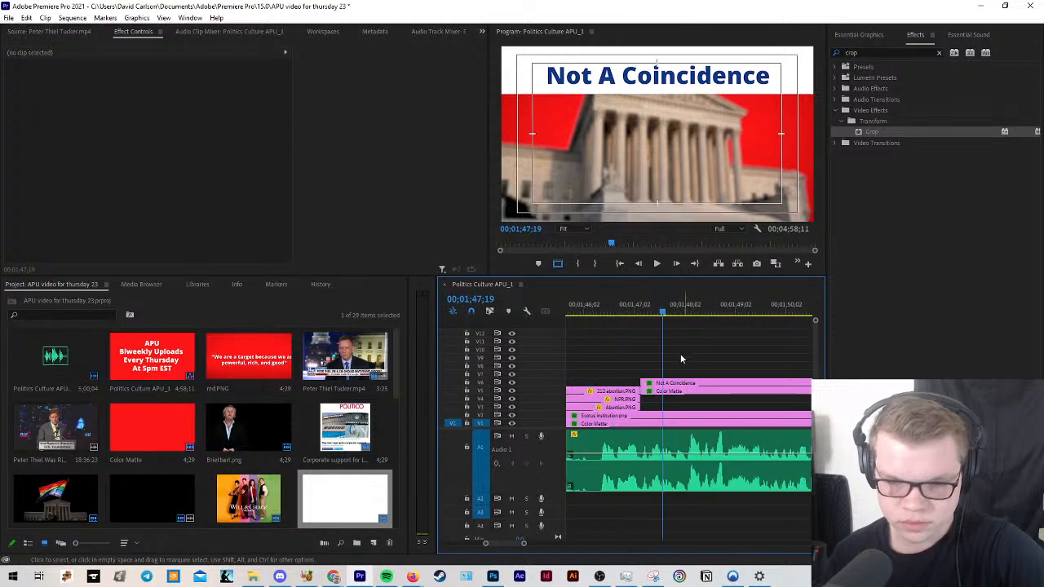
key(space)
drag(648, 354, 723, 397)
click(745, 391)
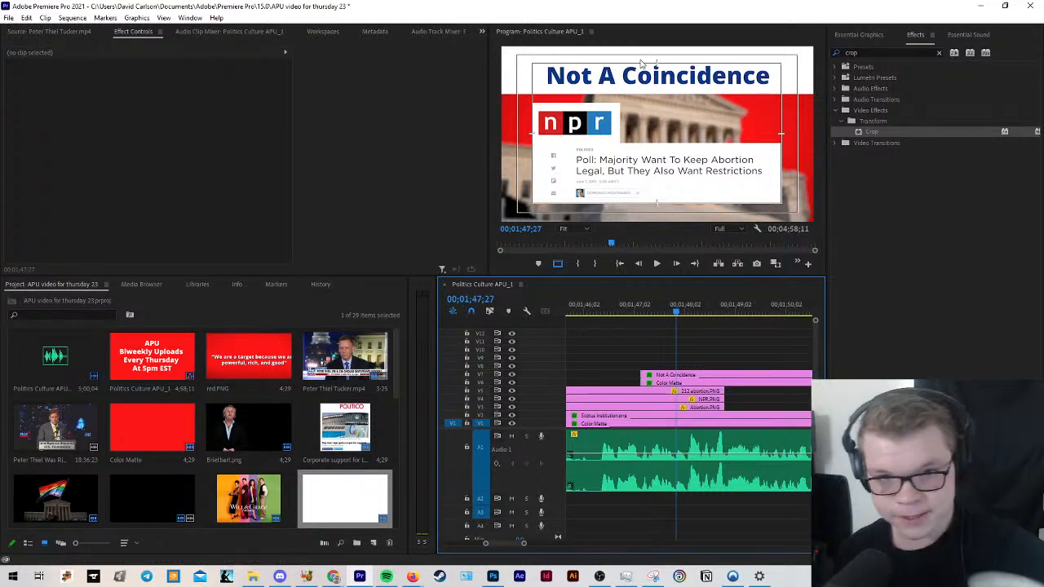
Step: Keyframe the white band's position and scale at 1;47;13, and set its vertical position at 1;47;06 to 87.9, above the frame
click(636, 315)
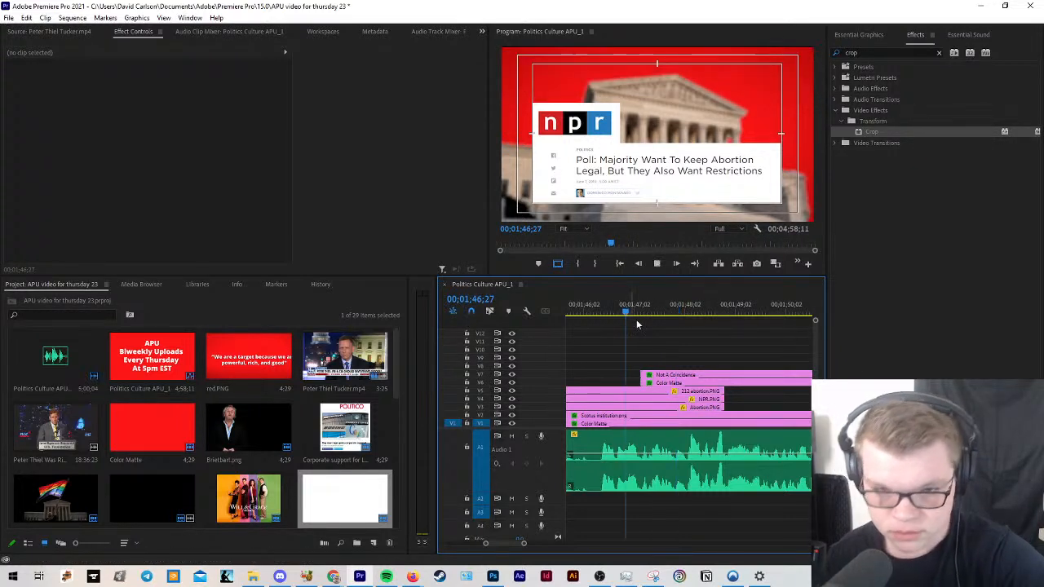
key(space)
key(space)
click(677, 375)
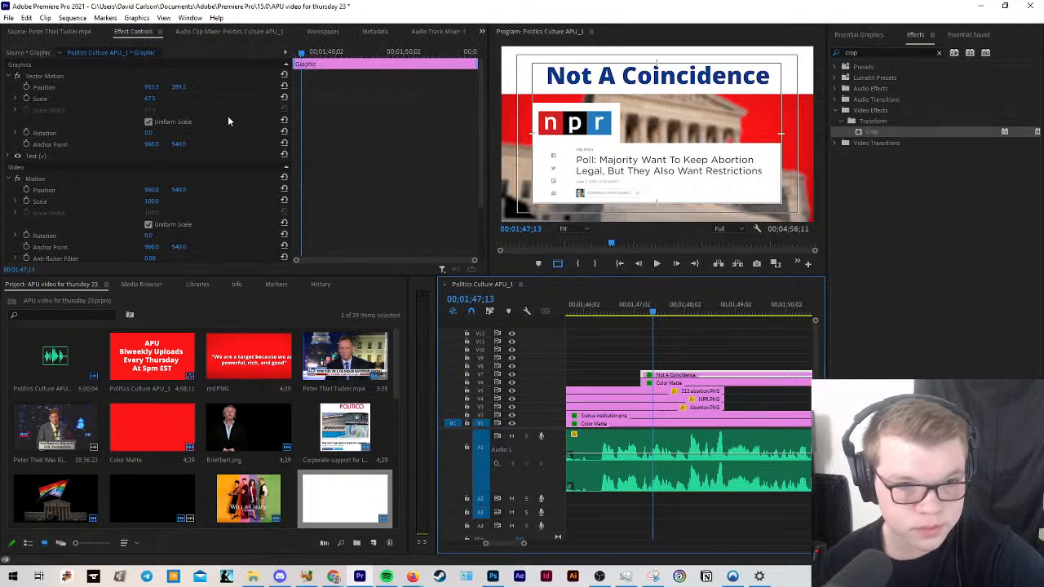
click(677, 383)
click(26, 86)
click(26, 98)
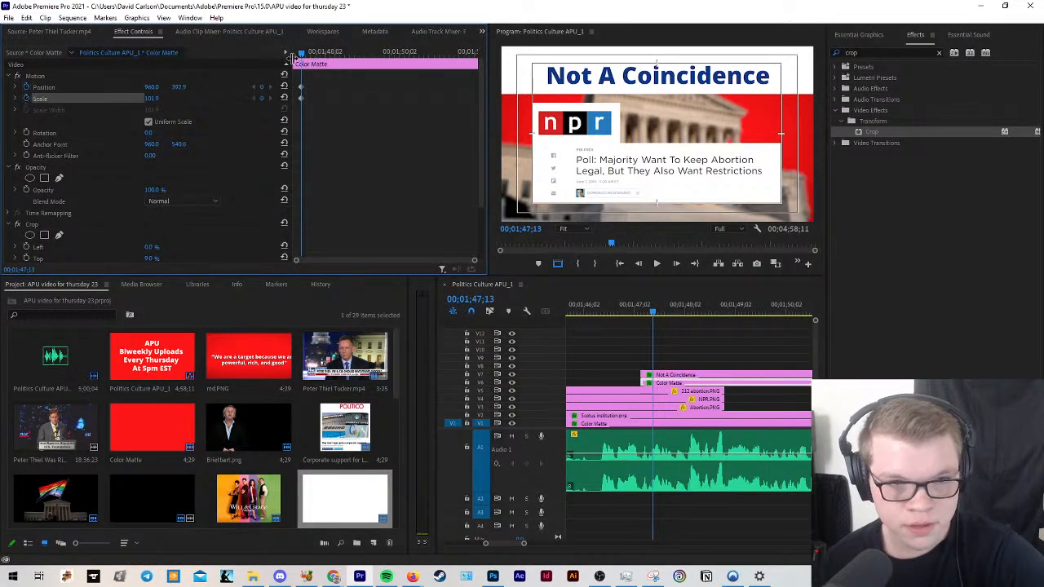
drag(301, 53, 283, 64)
drag(178, 87, 16, 88)
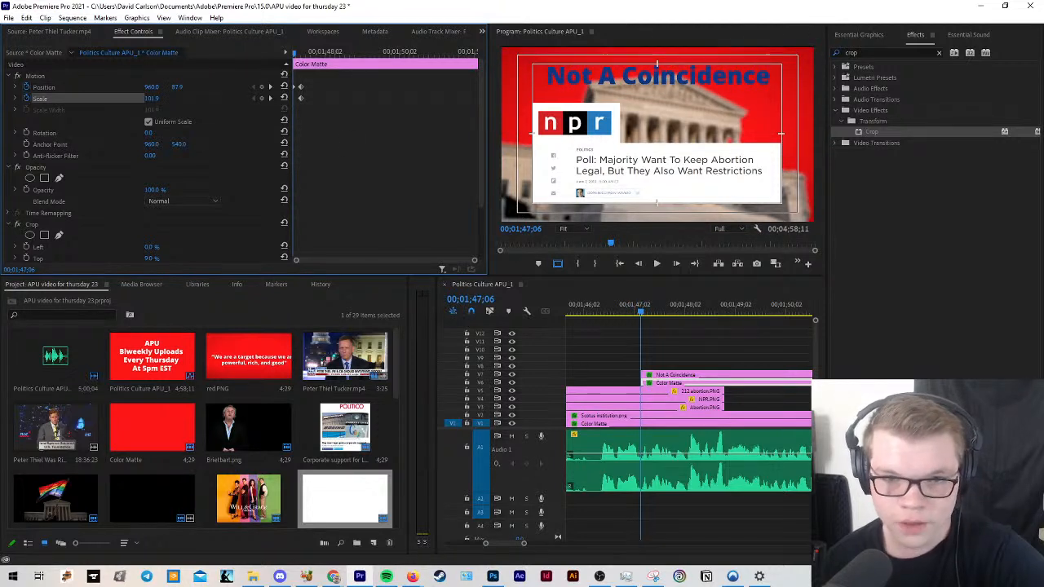
Step: Animate the "Not A Coincidence" title sliding down with the band by starting it above the frame at 1;47;06, and preview it
click(677, 375)
drag(178, 86, 123, 86)
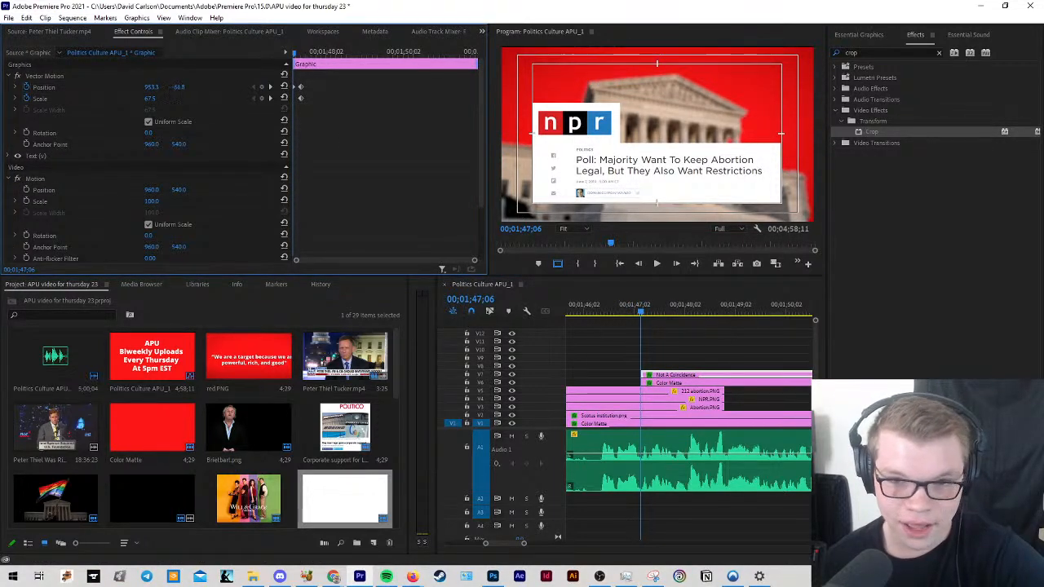
key(space)
click(703, 341)
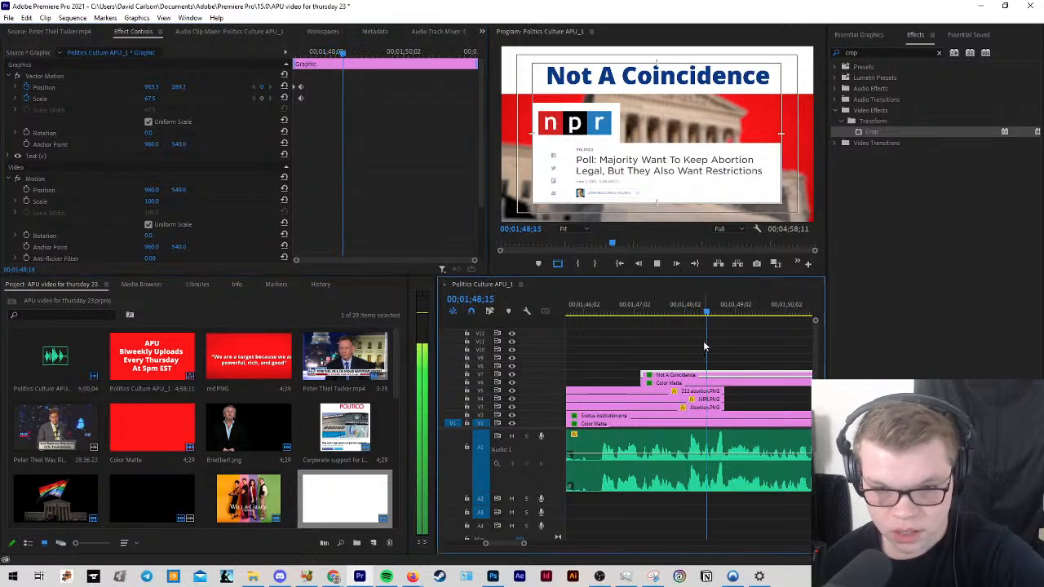
Step: Extend the 212 abortion, NPR and Abortion headline clips to the end of the title at about 1;52
key(minus)
key(minus)
scroll(669, 389, down, 2)
key(space)
mouse_move(700, 390)
mouse_down()
mouse_move(667, 408)
mouse_move(699, 396)
mouse_up()
click(761, 386)
key(space)
scroll(751, 382, up, 2)
key(space)
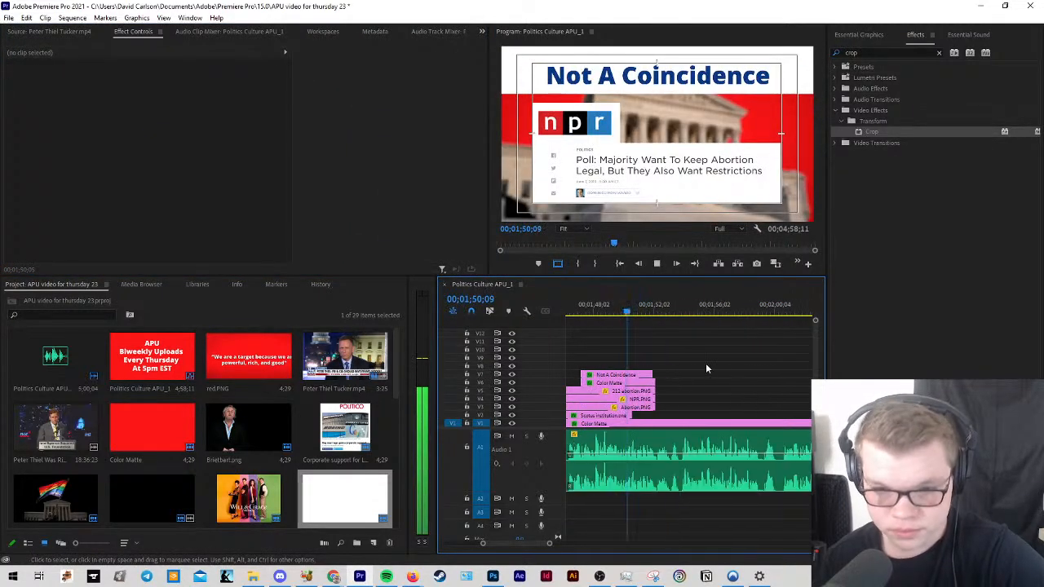
Step: Extend the Supreme Court image to match the clips above and apply the default cross dissolve to the whole stack's ends
drag(669, 366, 645, 414)
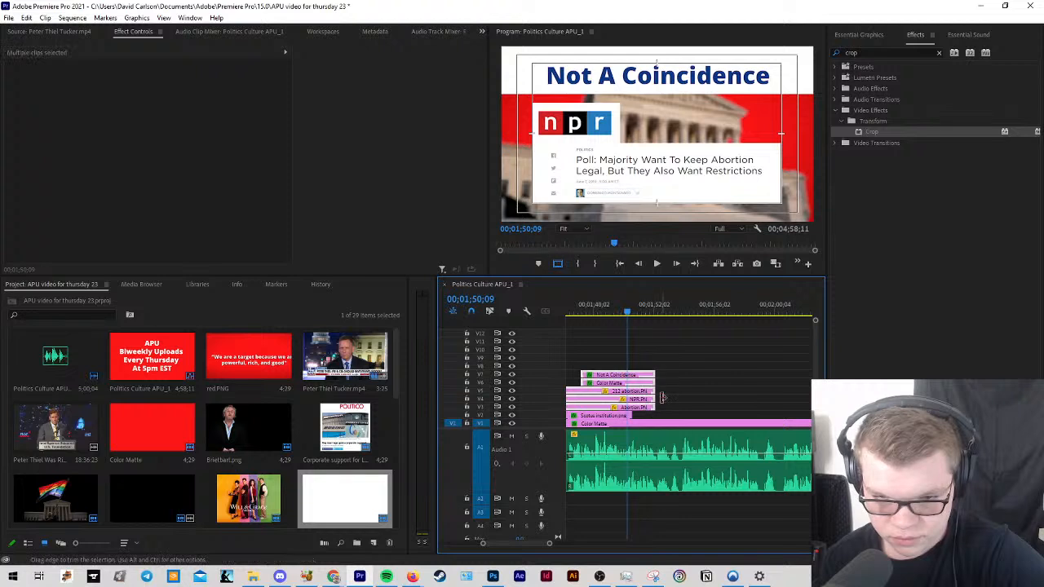
key(ctrl+d)
key(space)
key(space)
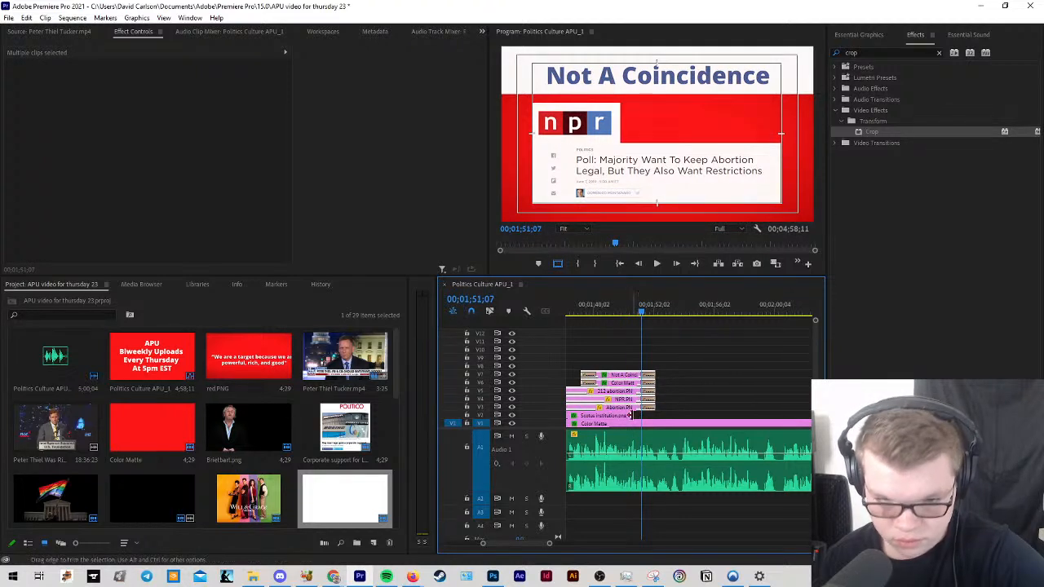
drag(629, 415, 651, 416)
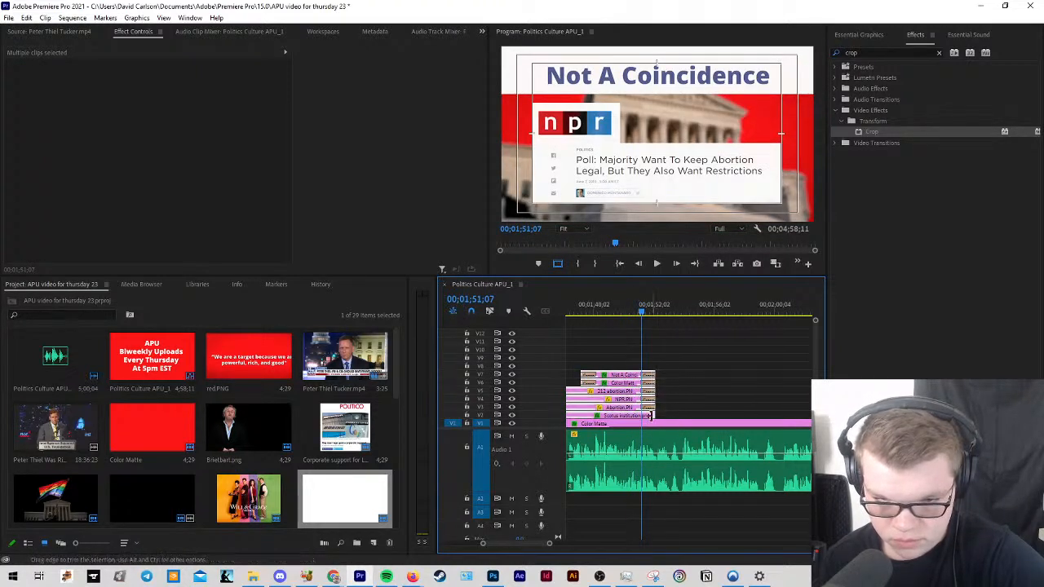
key(ctrl+d)
Step: Delete the cross dissolves at the starts of the headline, title, white band and Supreme Court image clips, keeping those at their ends
scroll(736, 413, down, 3)
click(650, 394)
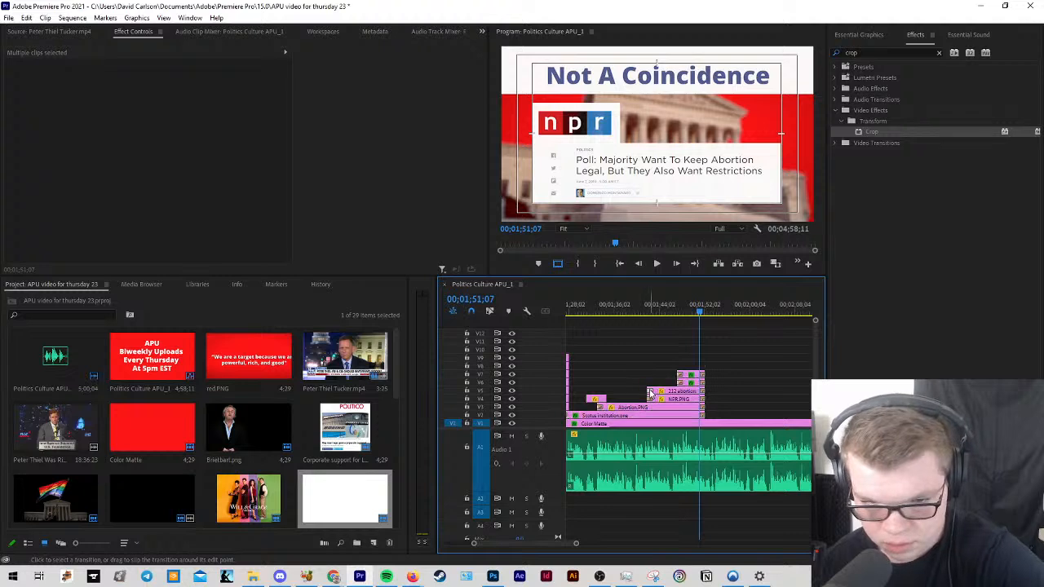
key(Delete)
click(650, 399)
key(Delete)
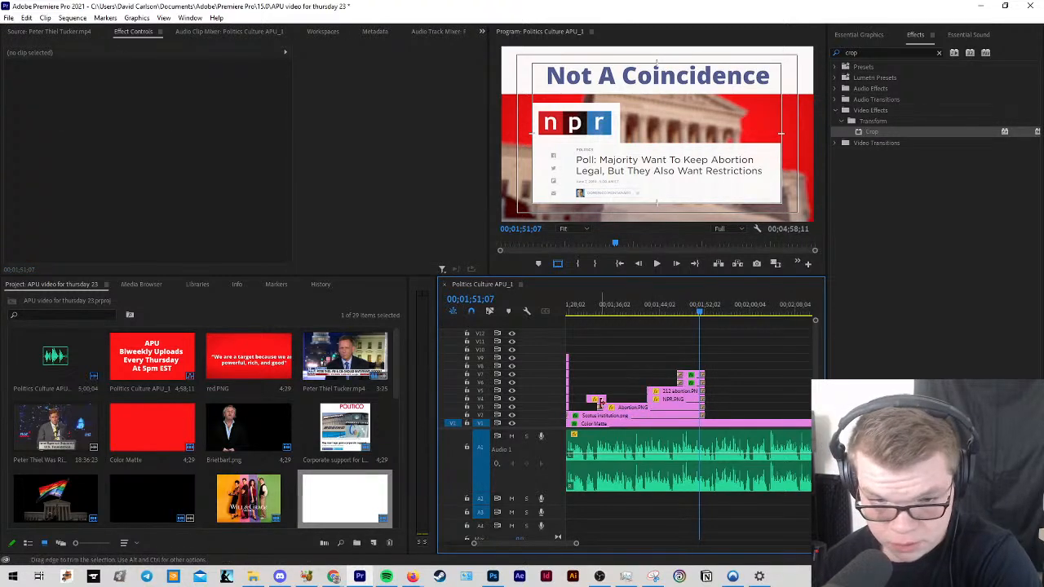
click(601, 402)
key(Delete)
click(681, 377)
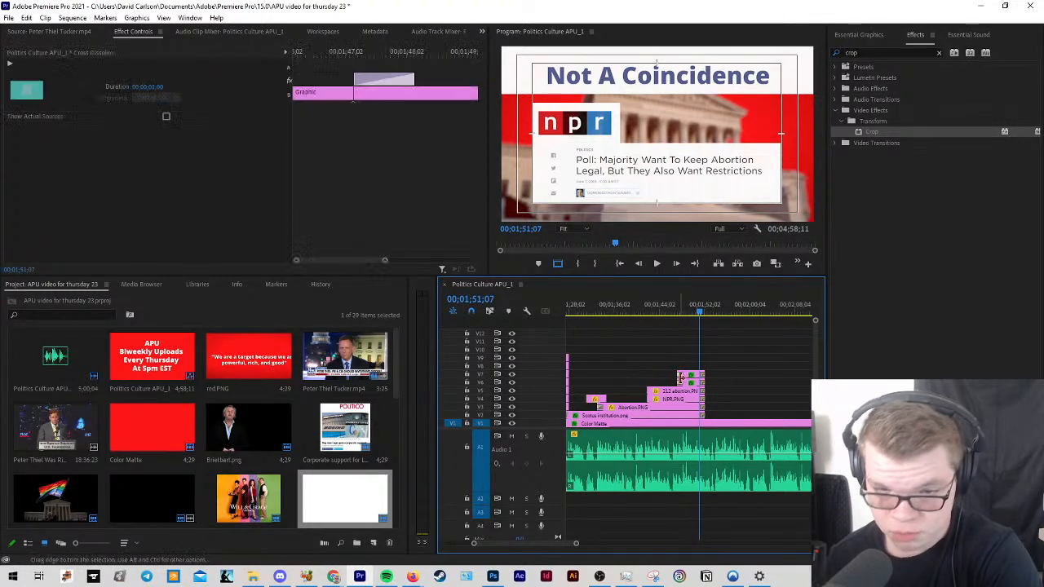
key(Delete)
click(601, 408)
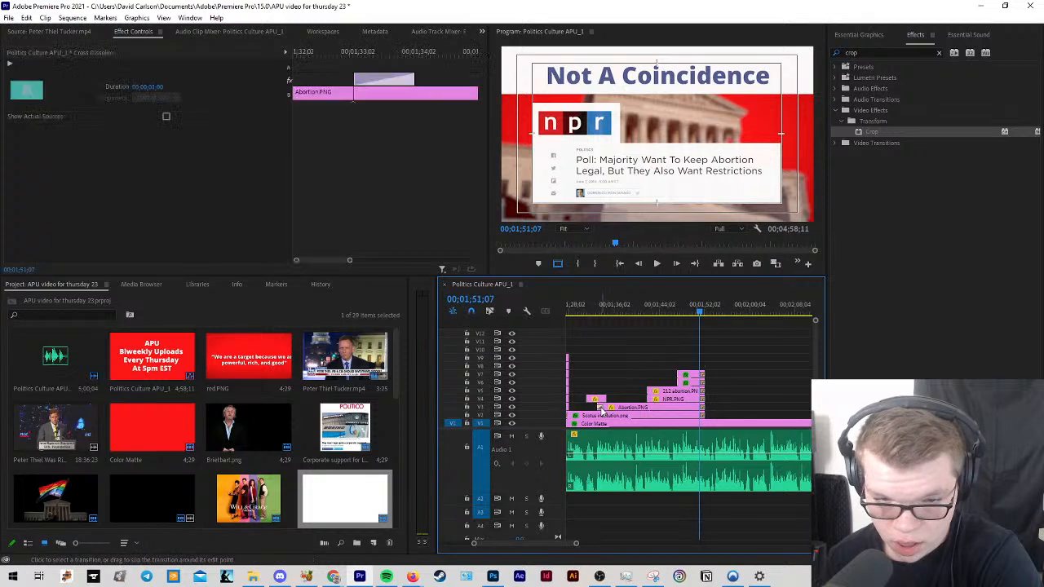
key(Delete)
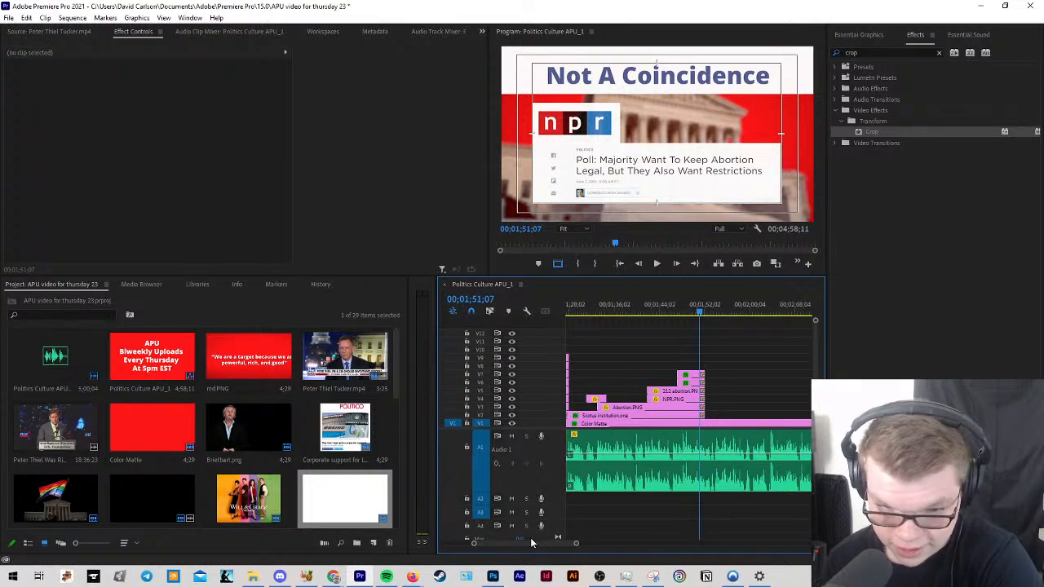
scroll(718, 366, up, 4)
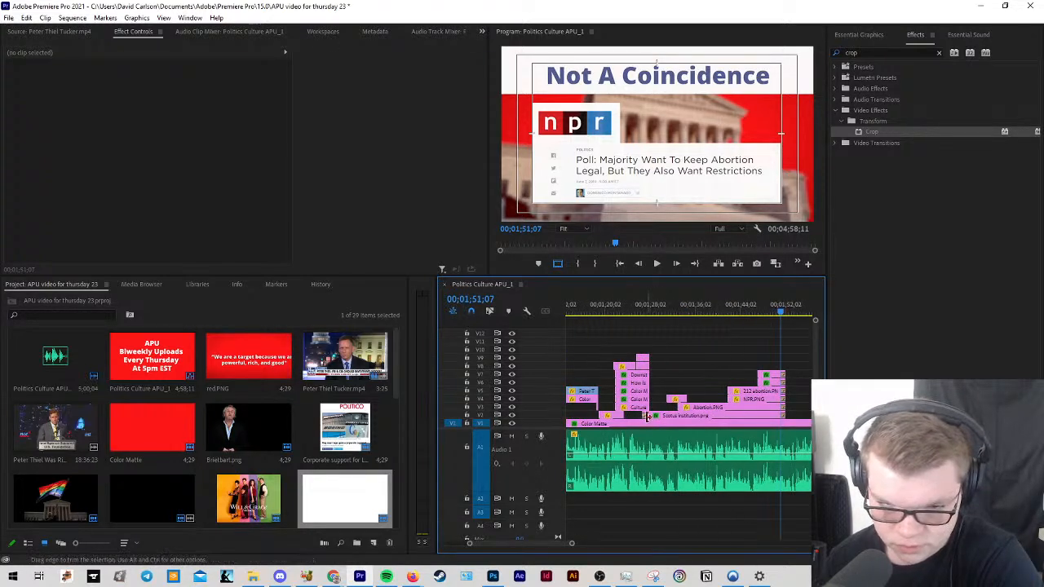
click(645, 417)
key(Delete)
Step: Trim the ends of all the stacked clips back to just before 1;51;07 and preview the fade-out
drag(787, 404, 779, 403)
click(805, 399)
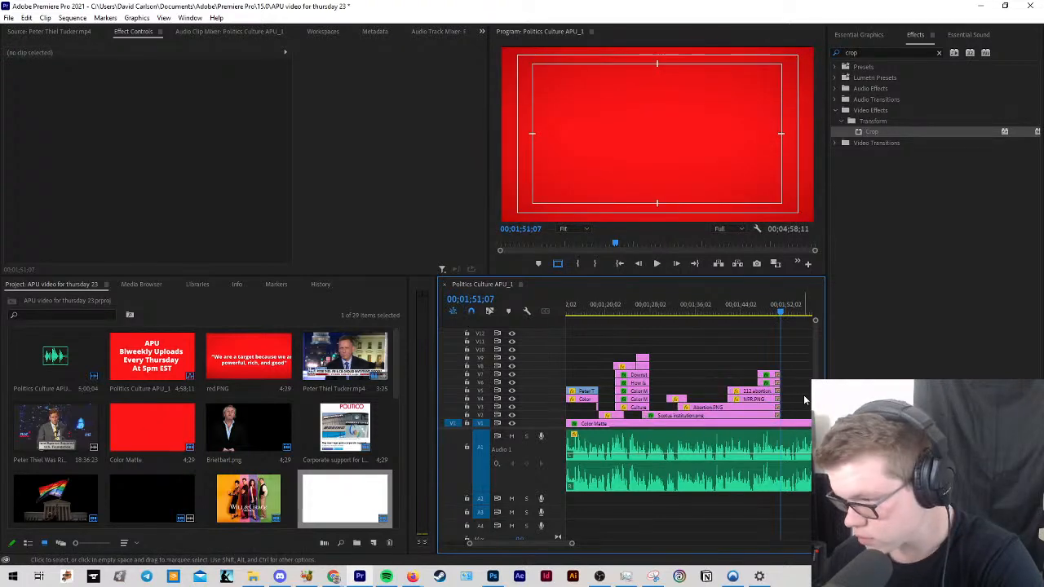
key(=)
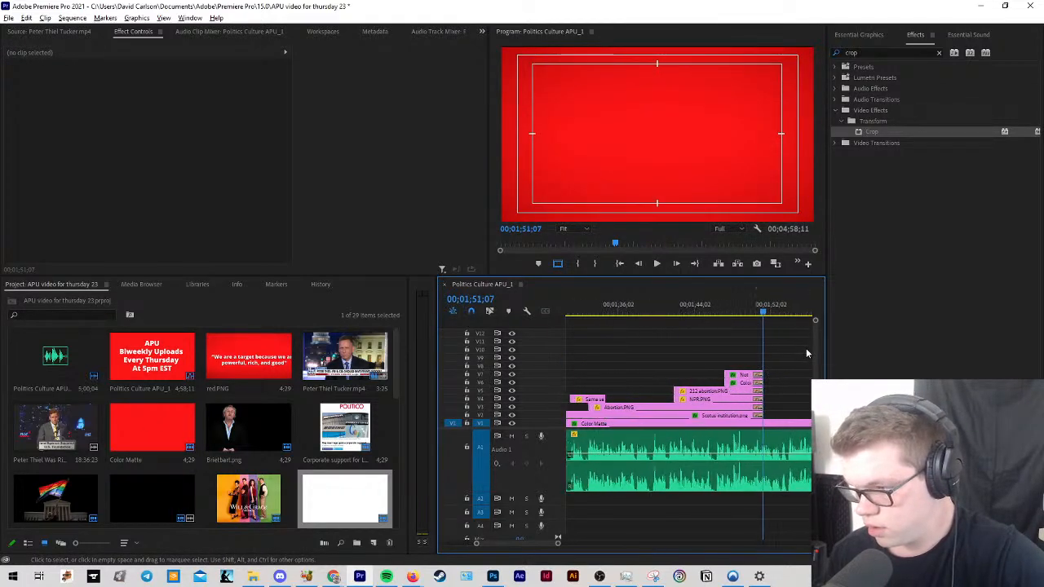
click(712, 310)
key(space)
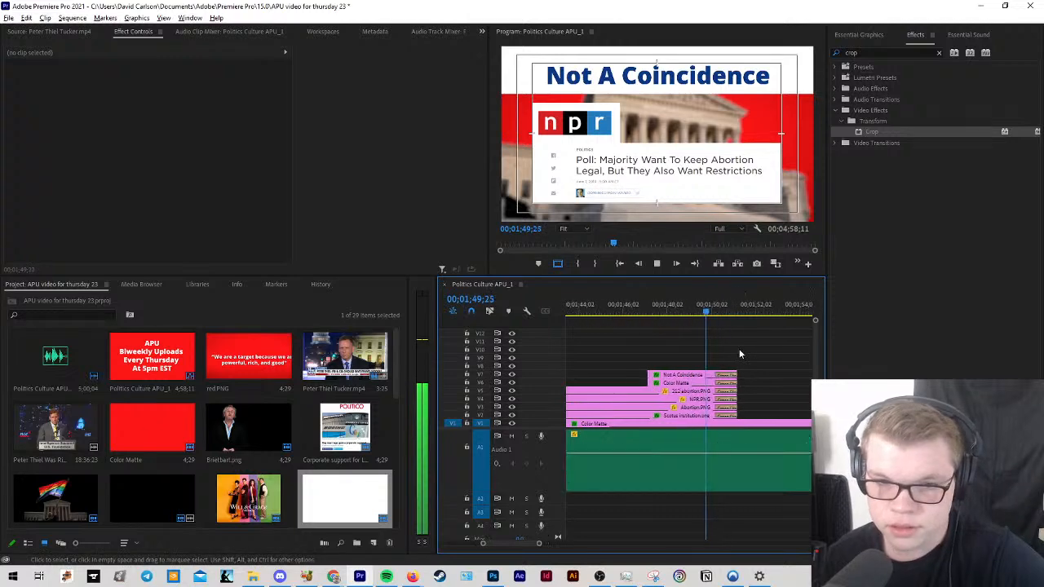
key(minus)
key(space)
Step: Place the black speaking-person image with the speech bubble on V3 at 1;51;10, right after the headline stack
scroll(261, 432, down, 5)
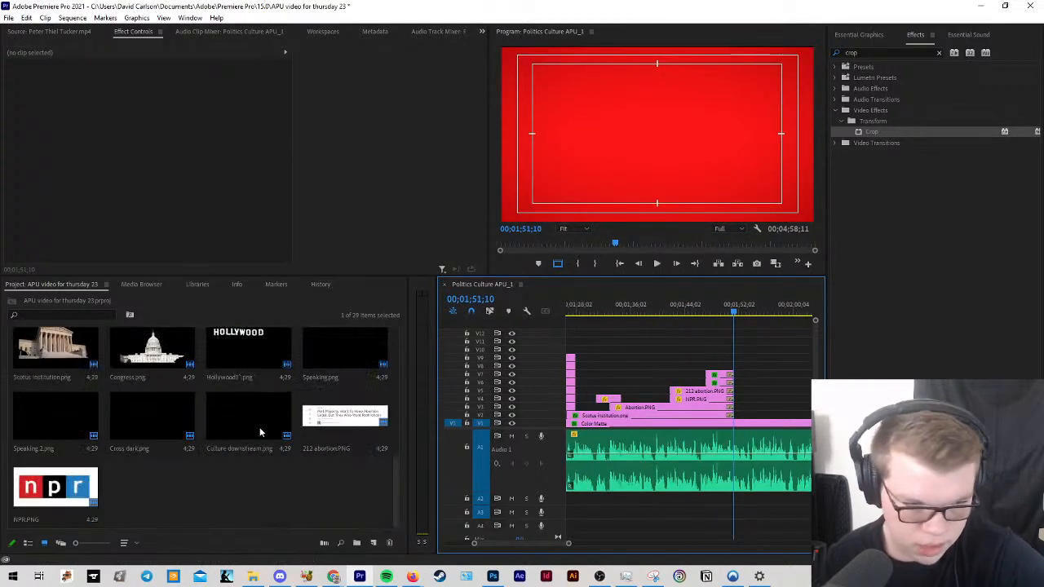
scroll(227, 441, up, 5)
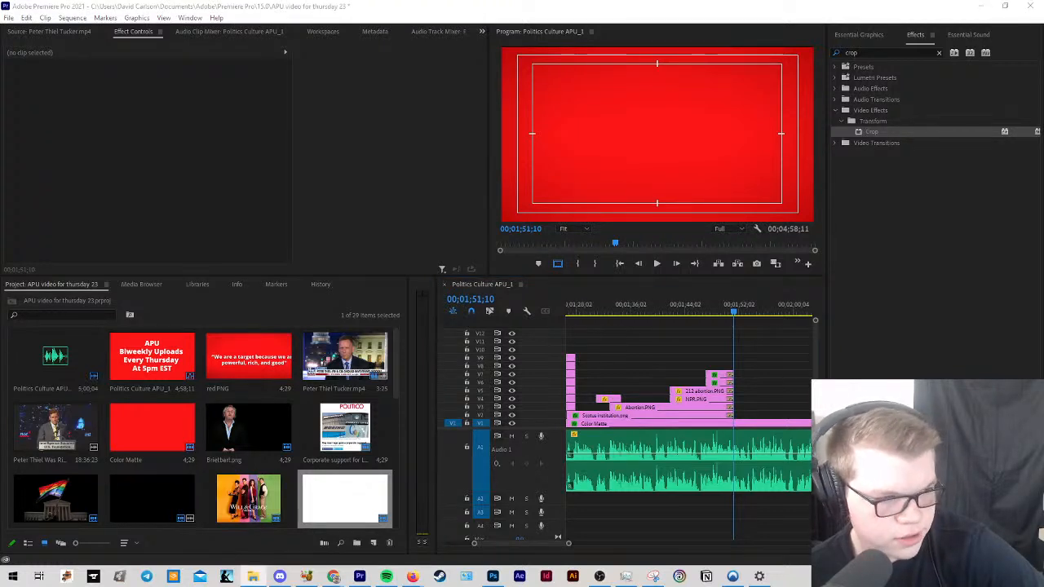
drag(836, 433, 753, 405)
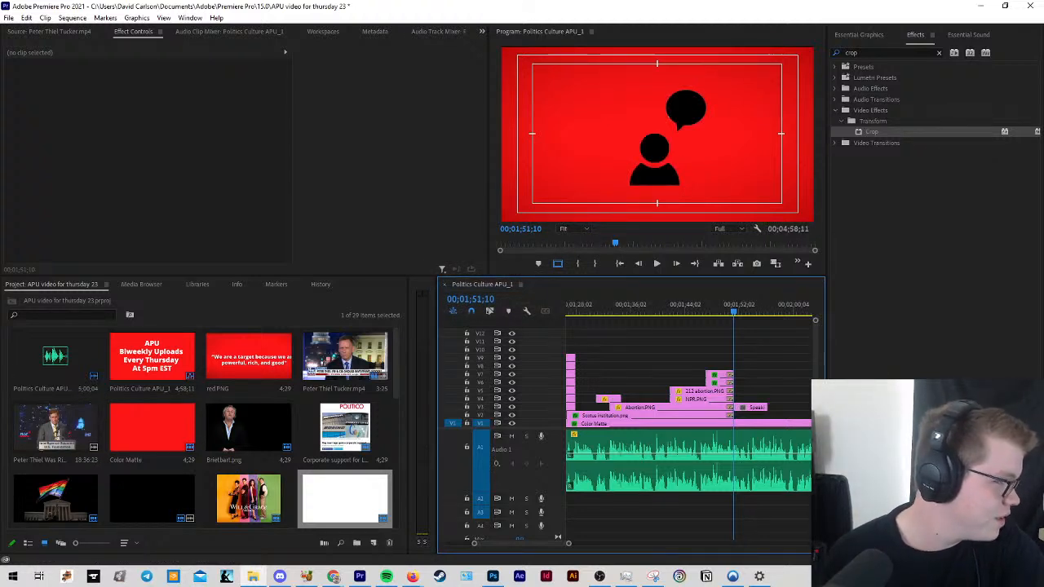
Step: Undo the placement of Speaking.png and put Speaking 2.png on track V3 at 00;01;51;10 in its place
click(653, 182)
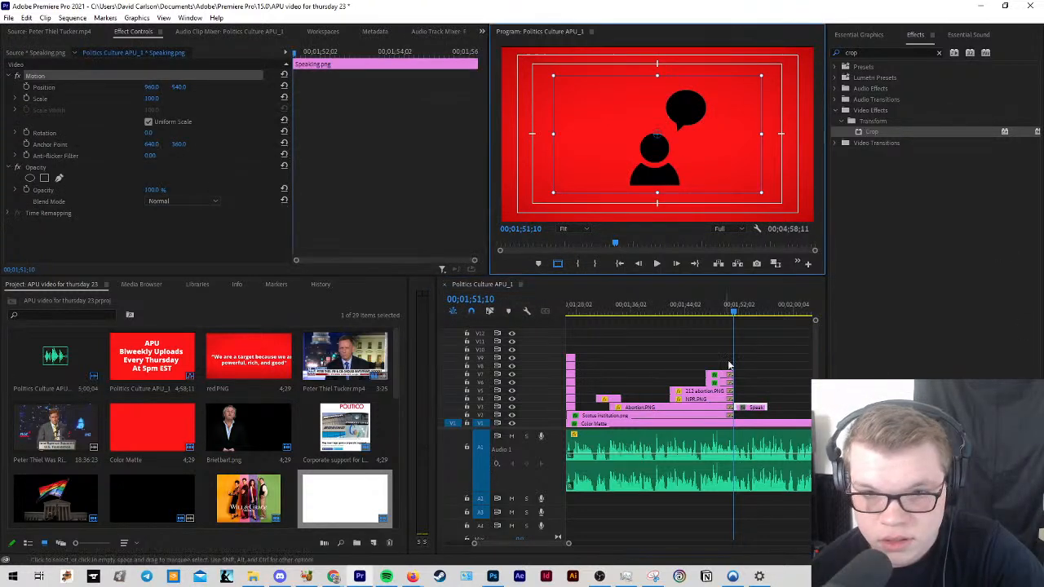
click(774, 374)
key(ctrl+z)
drag(2, 440, 760, 408)
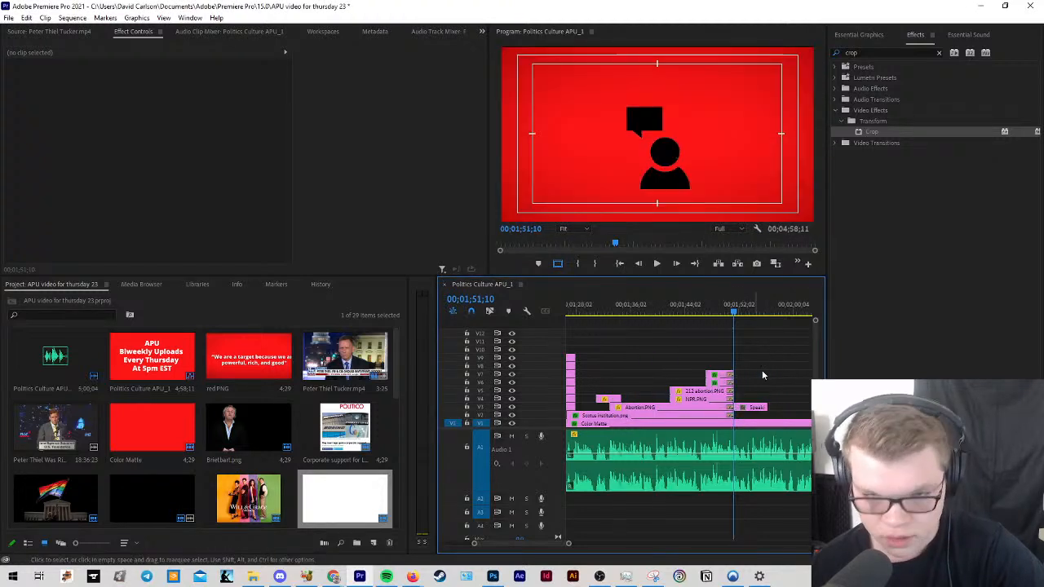
Step: Scale up Speaking 2.png so the figure and its speech bubble fill most of the frame's height
click(672, 190)
drag(658, 192, 652, 234)
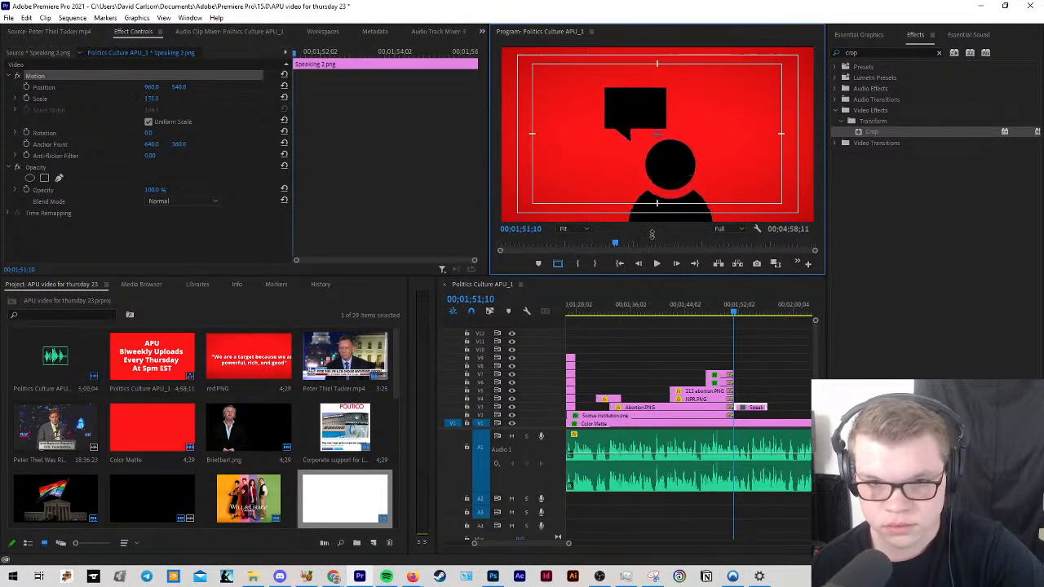
click(780, 395)
scroll(780, 399, up, 5)
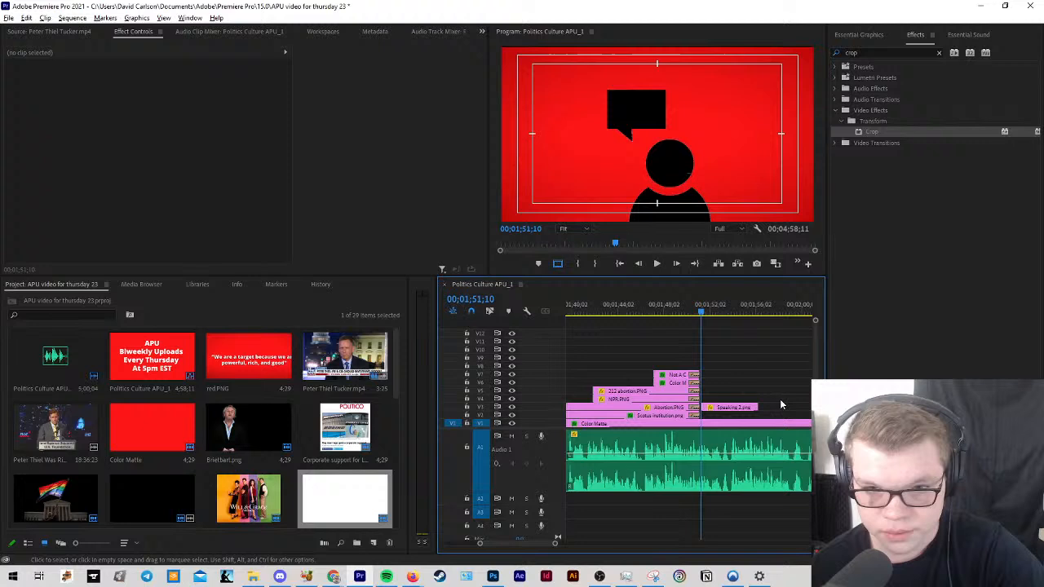
Step: Play the section before Speaking 2.png and split the Abortion.PNG and Scotus institution.png clips where 212 abortion.PNG starts
click(652, 311)
key(space)
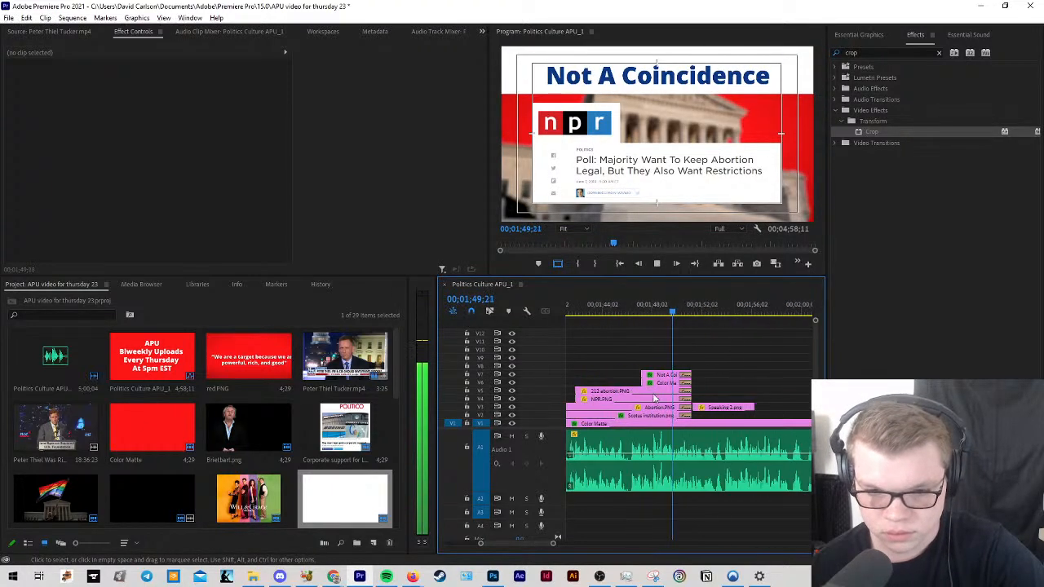
key(space)
key(c)
click(577, 408)
key(v)
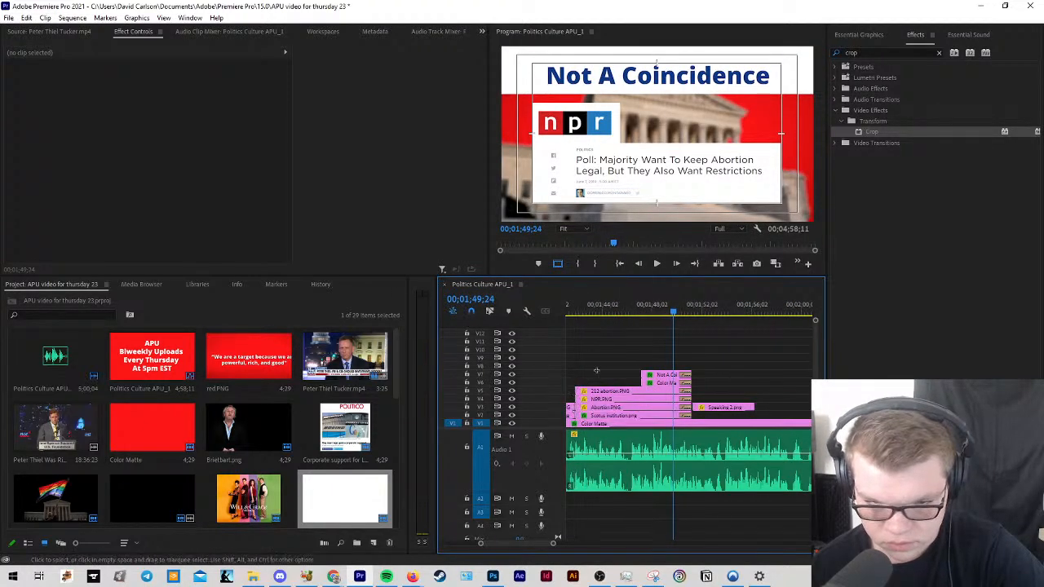
Step: Raise the stack of abortion clips by one track and move Speaking 2.png to V2, starting beneath the stack's last seconds
drag(589, 366, 671, 418)
mouse_move(671, 408)
mouse_down()
mouse_move(711, 411)
mouse_move(682, 417)
mouse_up()
click(745, 368)
click(724, 375)
Step: Play on to 00;01;54;12 and extend the Speaking 2.png clip on V2 to about 00;02;09
key(space)
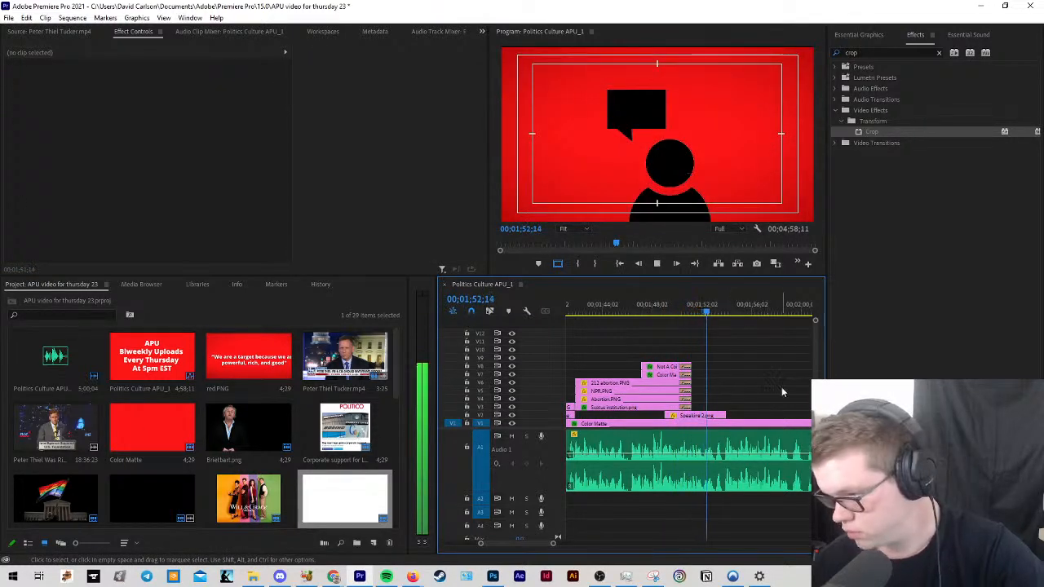
key(minus)
key(minus)
key(minus)
key(space)
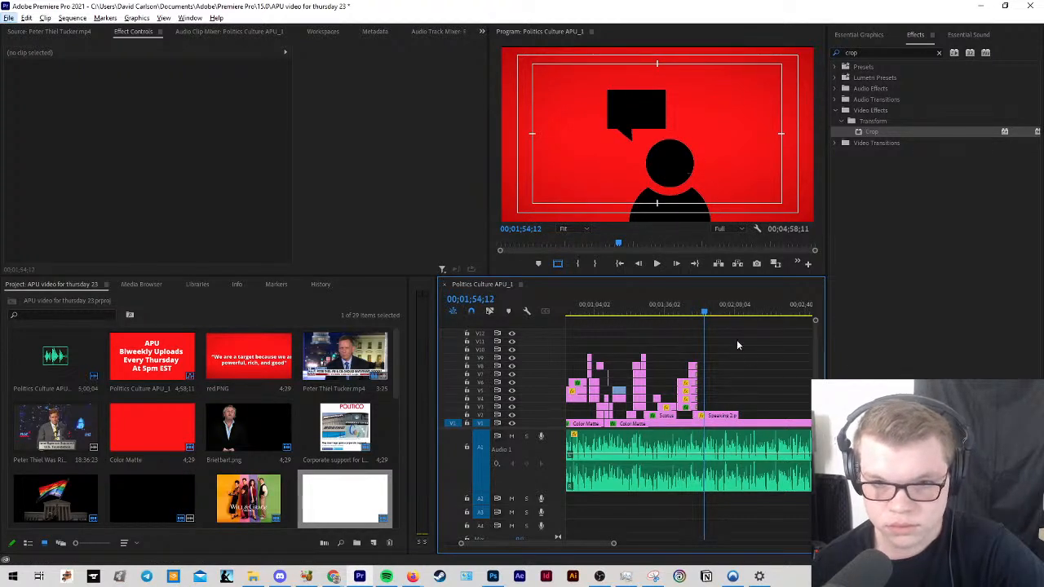
key(minus)
key(minus)
key(equal)
key(equal)
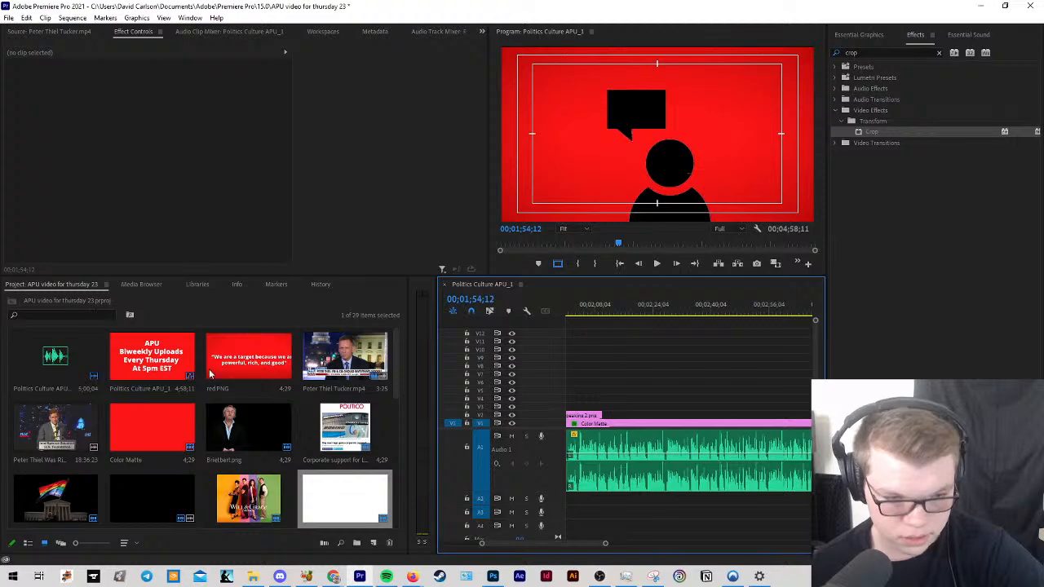
Step: Draw a small ellipse over the figure's head at 00;01;54;12 using the Ellipse tool from the opened Tools palette, and close the palette
scroll(204, 424, down, 2)
click(866, 35)
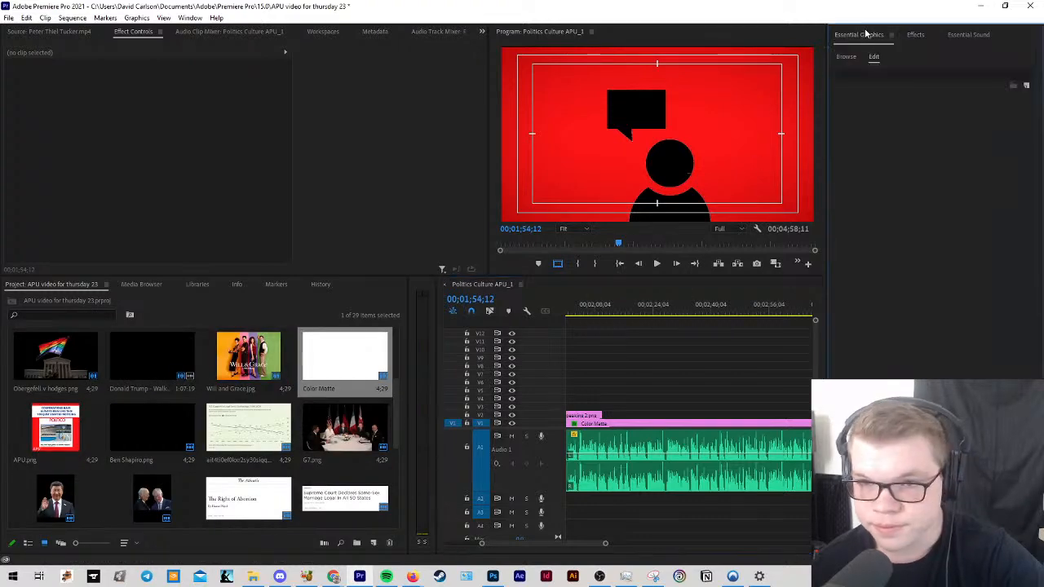
click(894, 34)
click(591, 368)
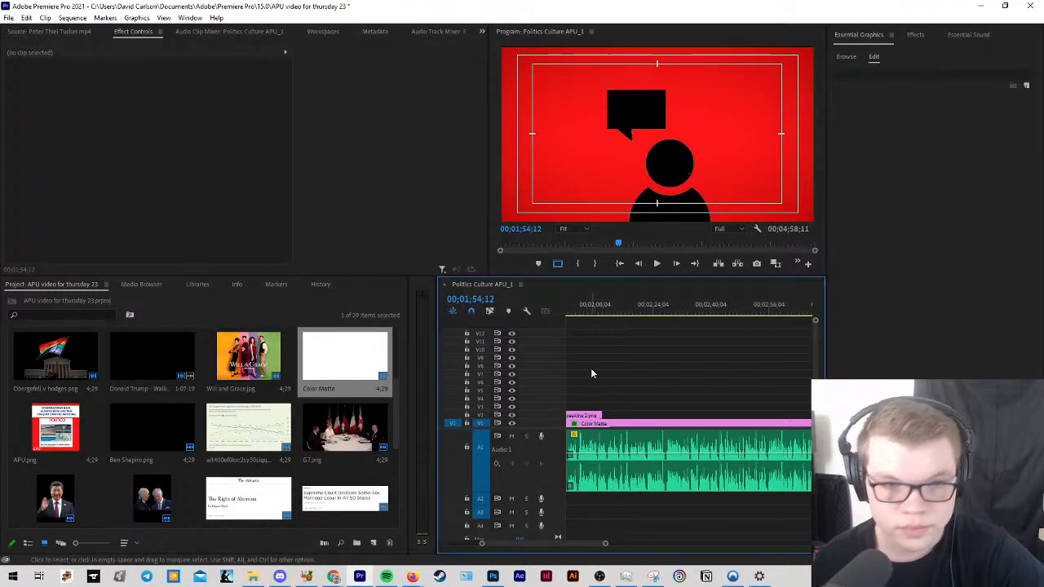
click(190, 17)
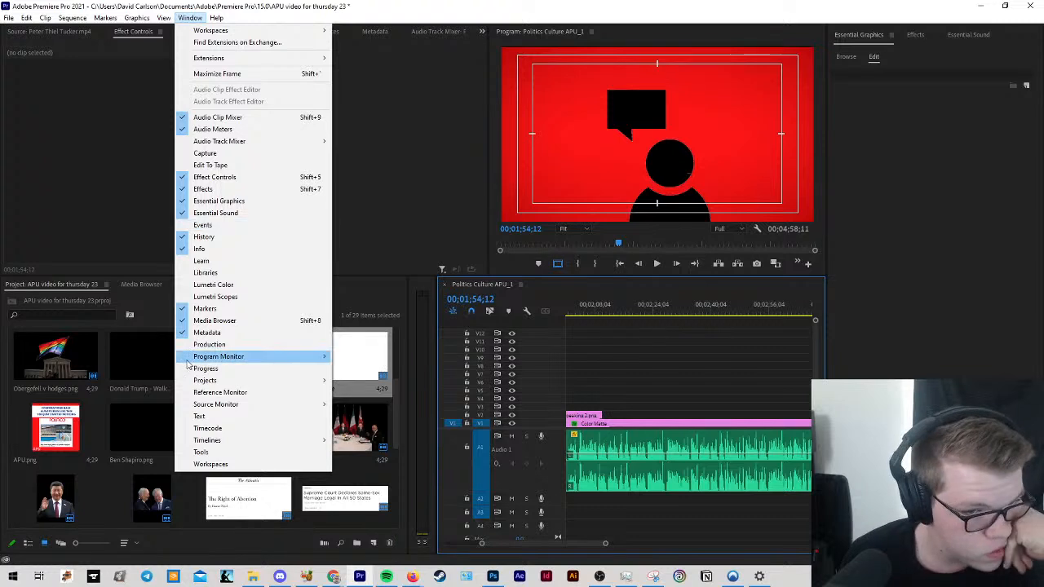
click(199, 453)
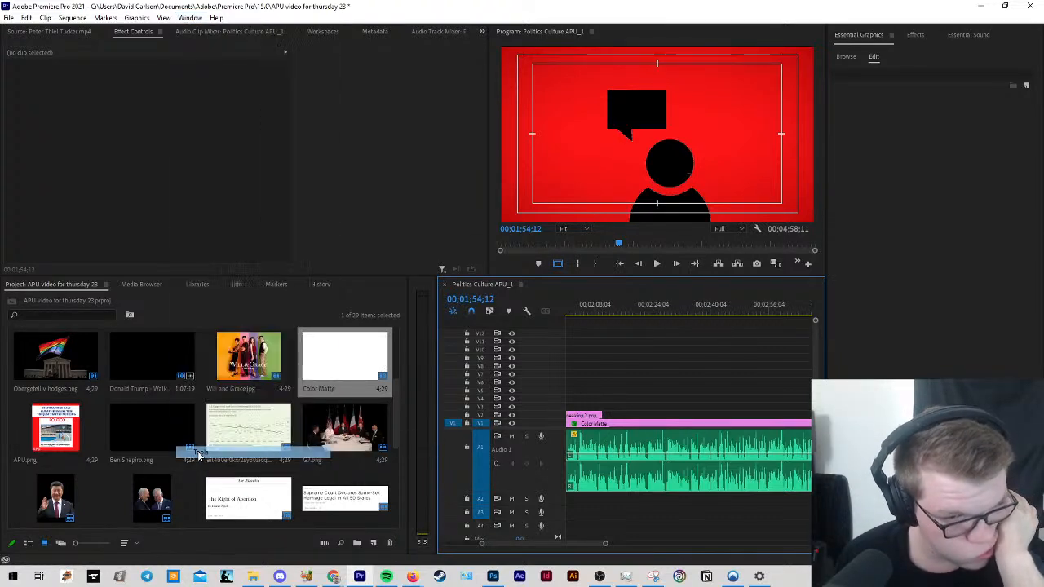
drag(549, 269, 581, 292)
drag(669, 163, 675, 169)
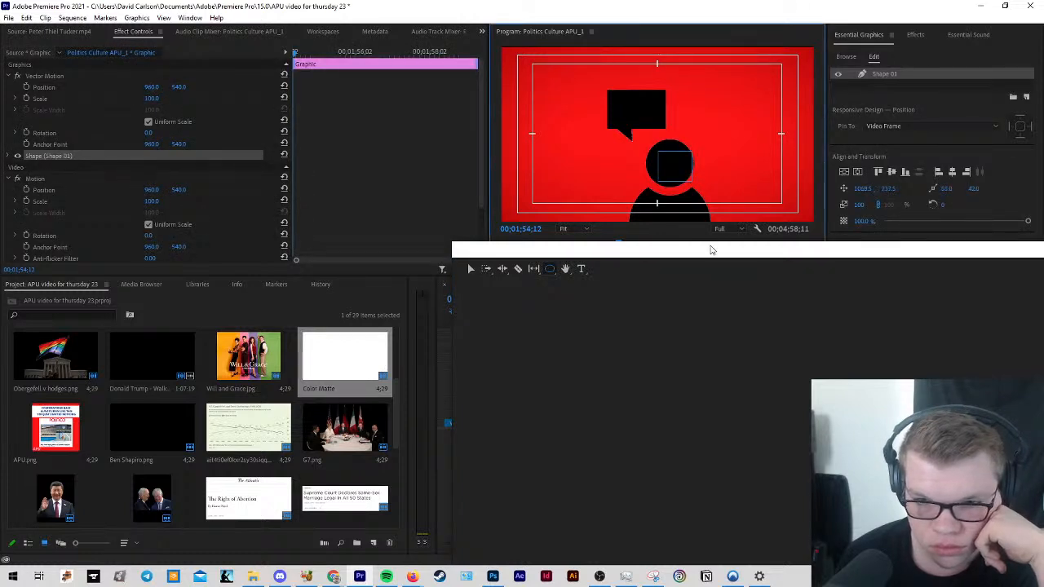
drag(711, 249, 368, 210)
click(1000, 213)
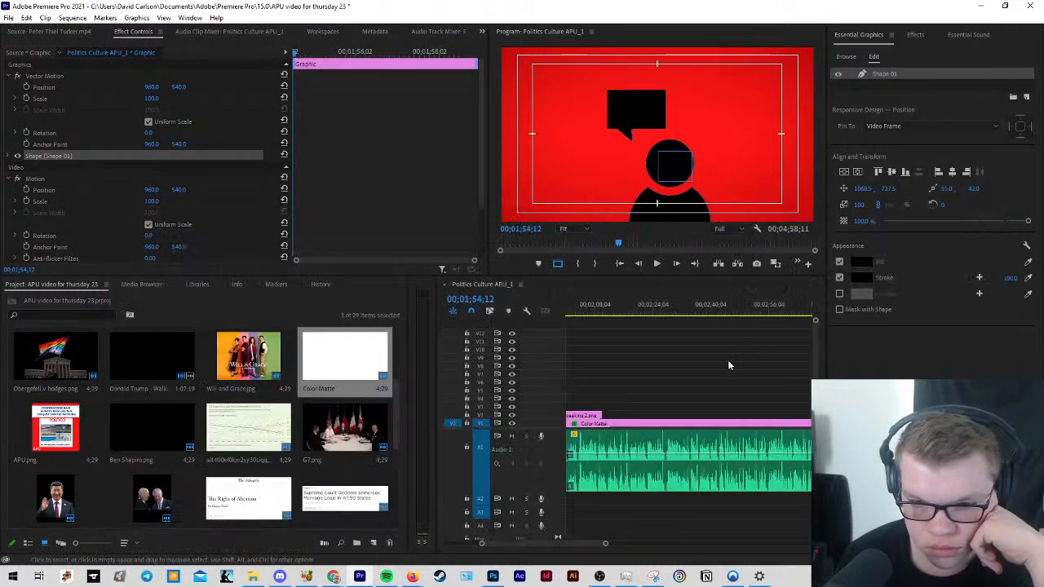
click(728, 360)
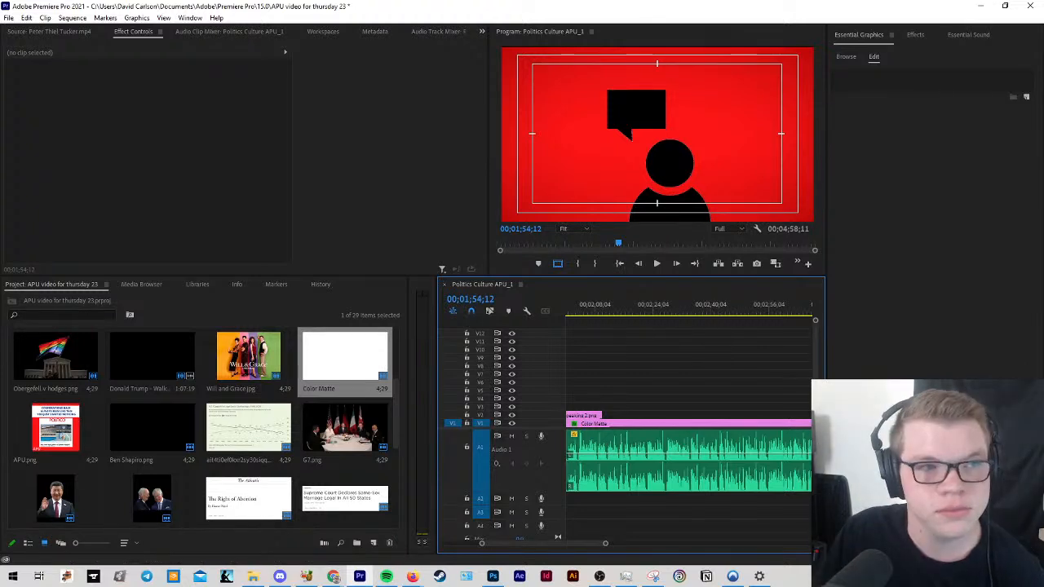
Step: Survey the clip layout across the sequence and scrub to the end of Speaking 2.png at 00;02;09;16
key(alt+Tab)
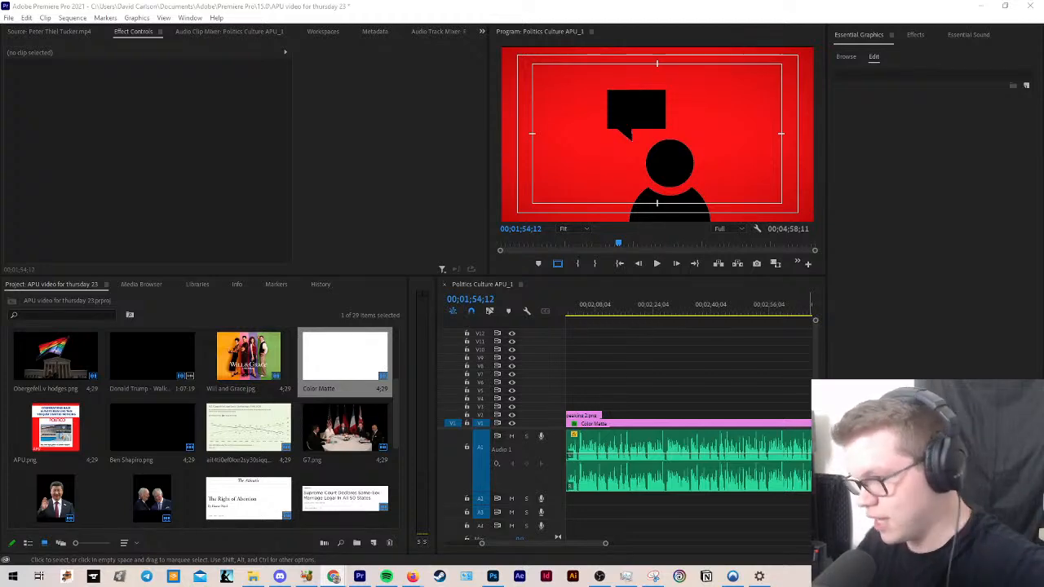
click(761, 373)
scroll(668, 376, down, 5)
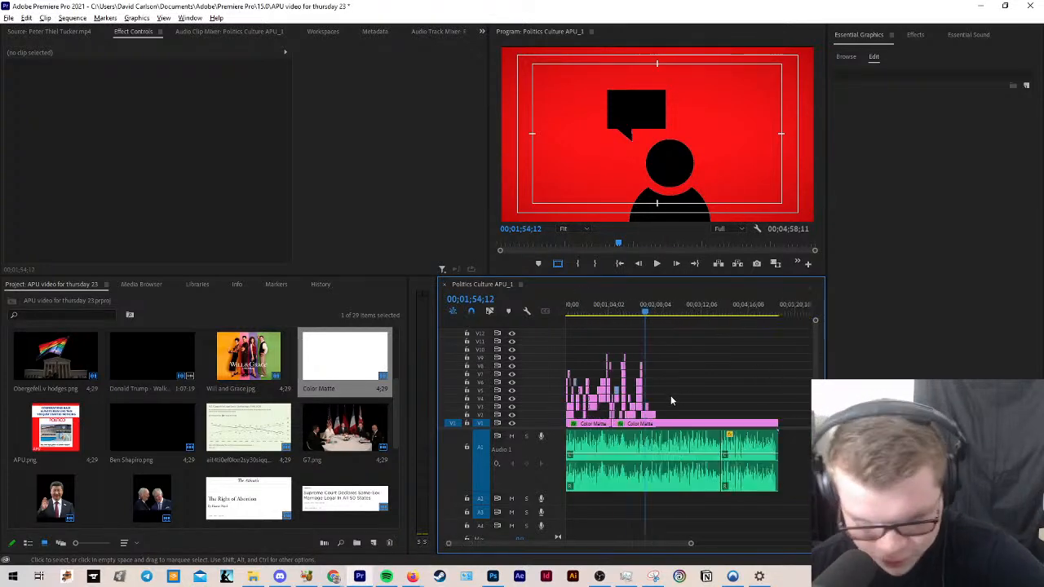
scroll(653, 405, up, 2)
scroll(654, 408, down, 4)
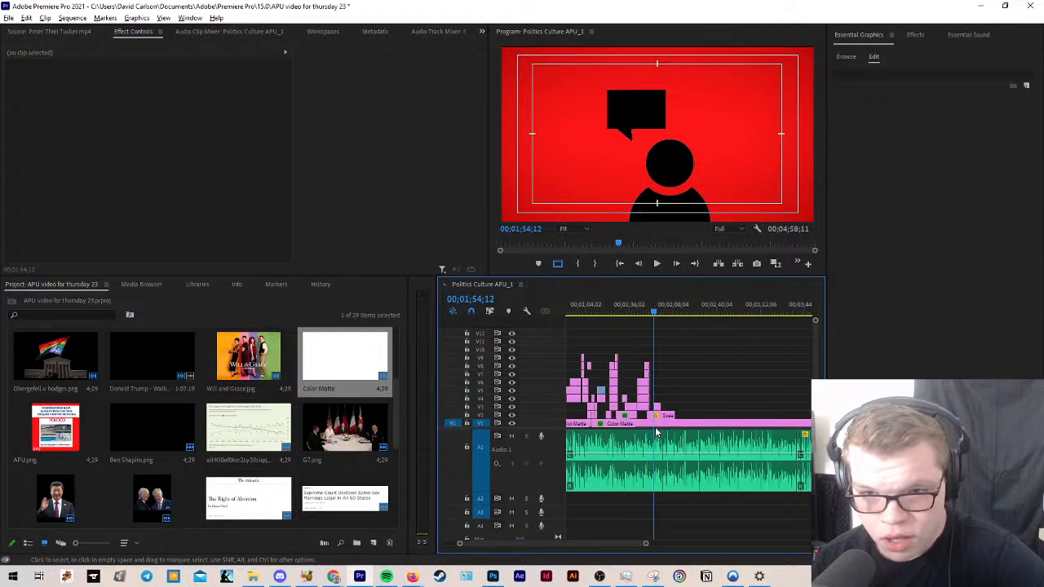
scroll(640, 425, up, 5)
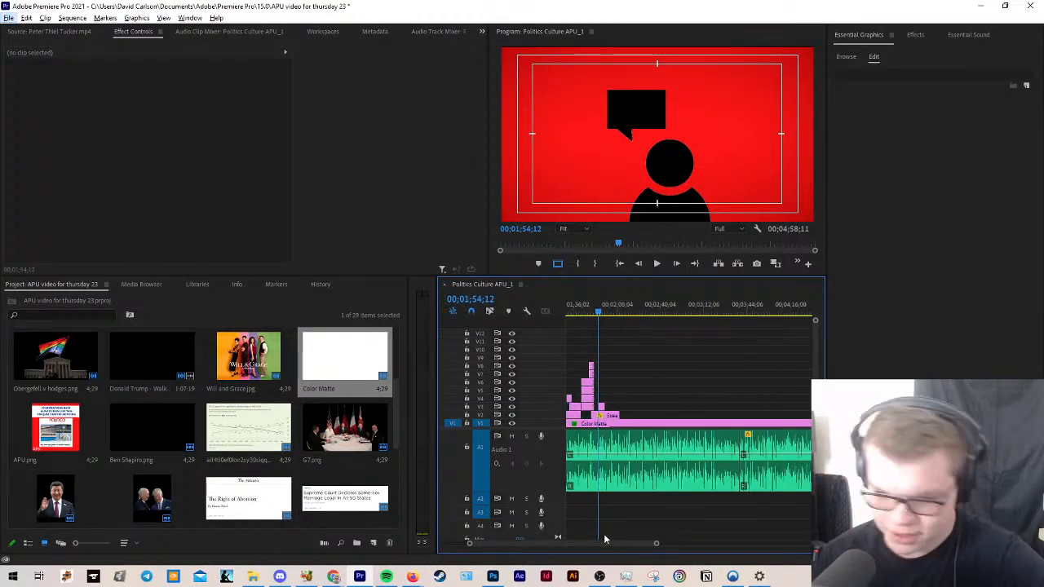
drag(599, 543, 571, 543)
scroll(661, 386, up, 5)
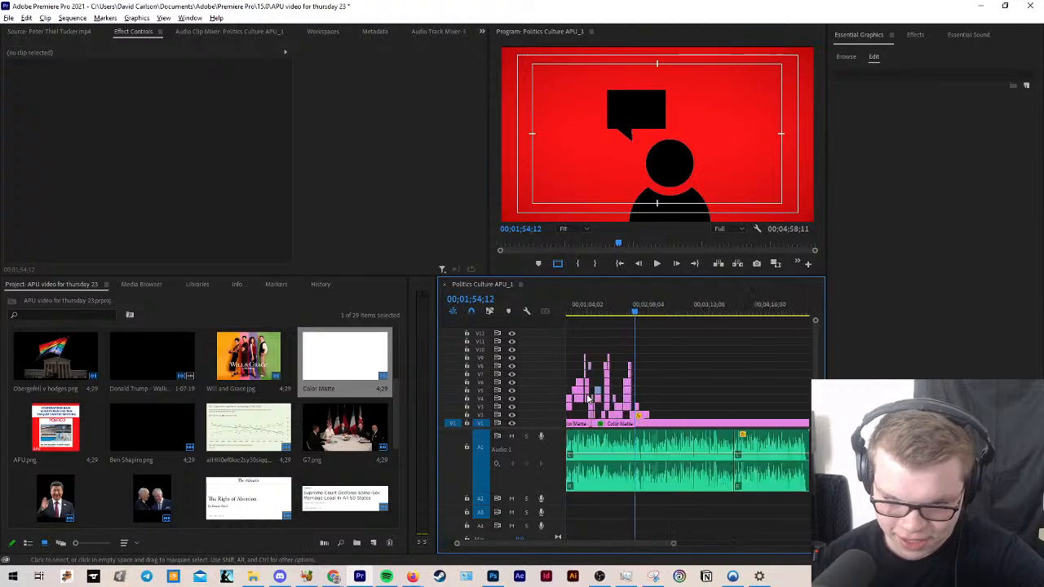
scroll(662, 386, up, 1)
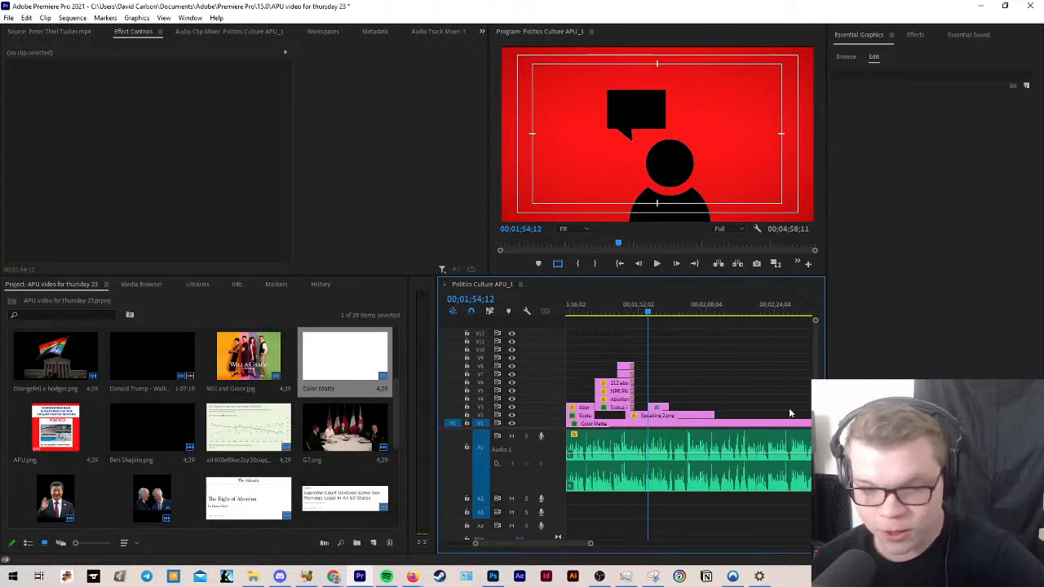
click(588, 309)
scroll(735, 412, down, 5)
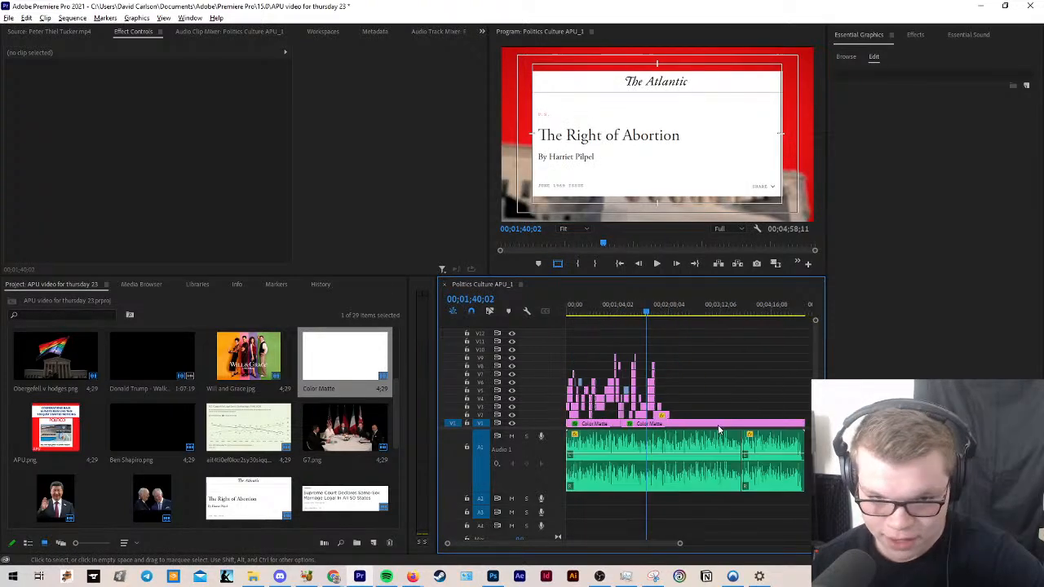
click(624, 314)
drag(625, 316, 669, 315)
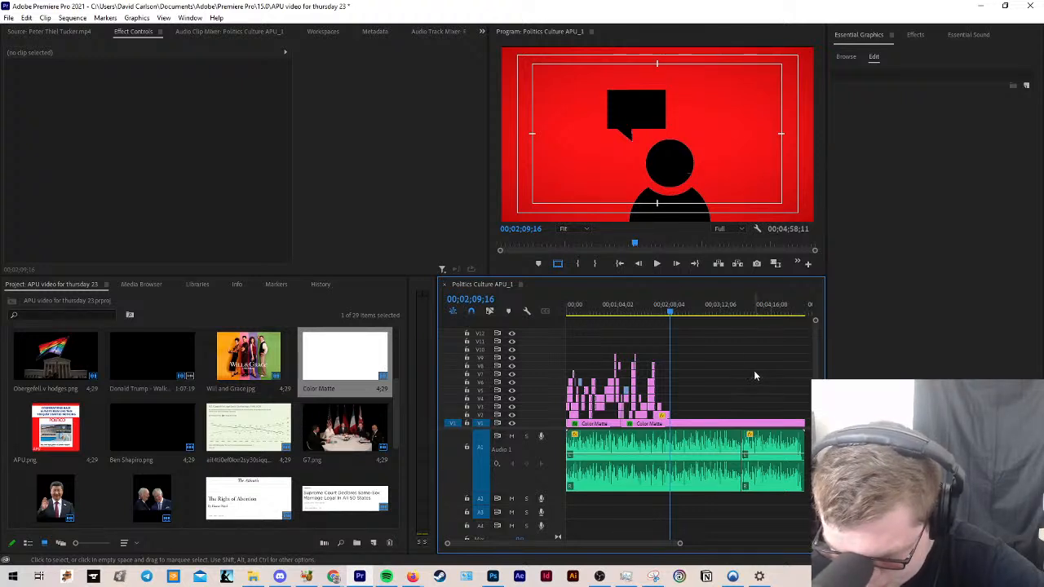
Step: Play the narration leading up to 00;01;53;27 and examine the A1 waveform for a passage to trim
scroll(636, 402, up, 4)
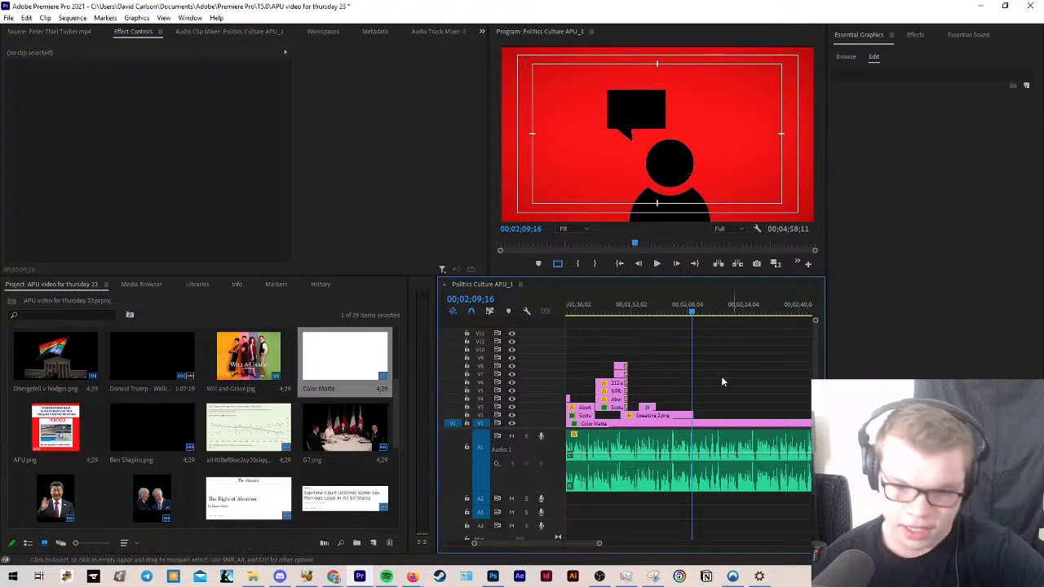
scroll(632, 408, down, 5)
scroll(630, 413, up, 2)
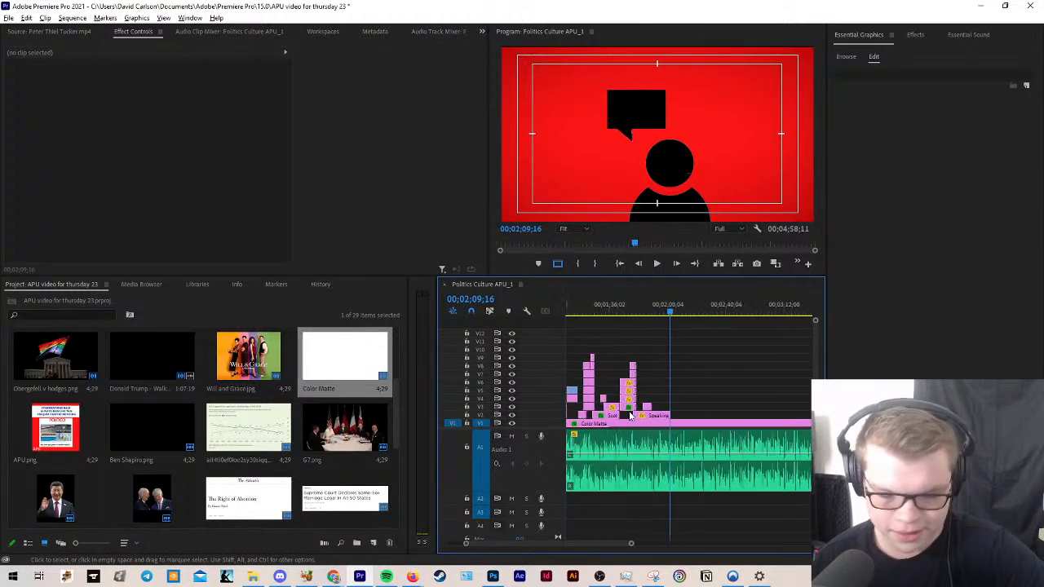
click(618, 301)
key(space)
scroll(638, 367, up, 3)
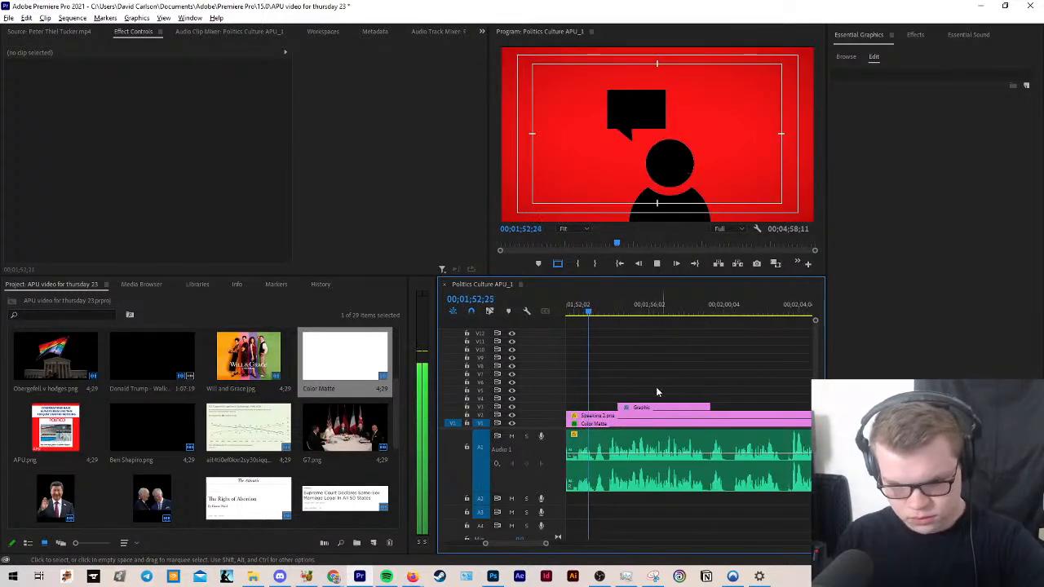
scroll(639, 406, down, 5)
scroll(634, 407, up, 4)
key(space)
scroll(594, 447, up, 4)
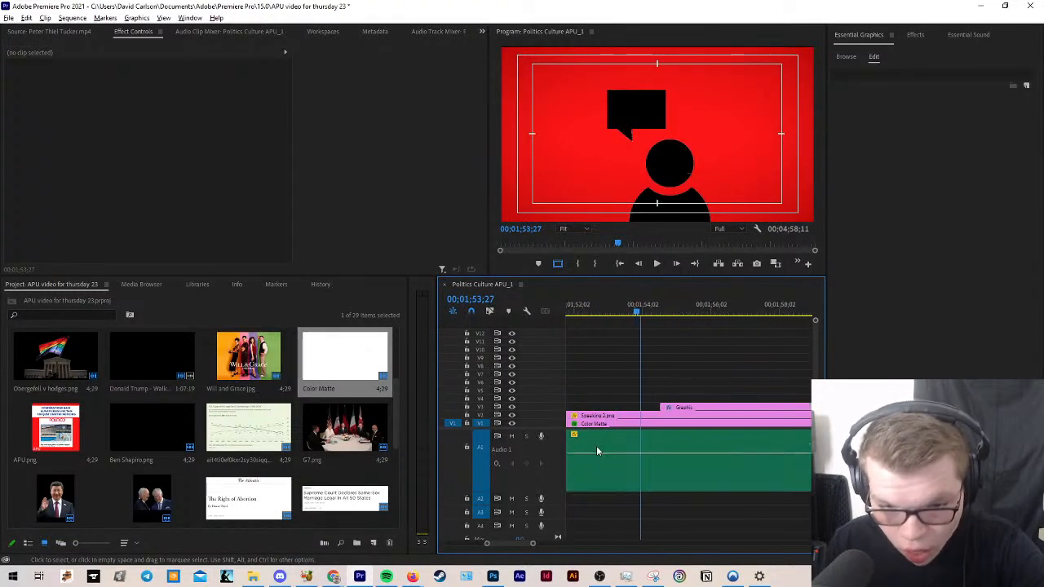
Step: Split the A1 narration on both sides of a short passage around 00;01;53 and ripple-delete that piece
click(584, 308)
key(space)
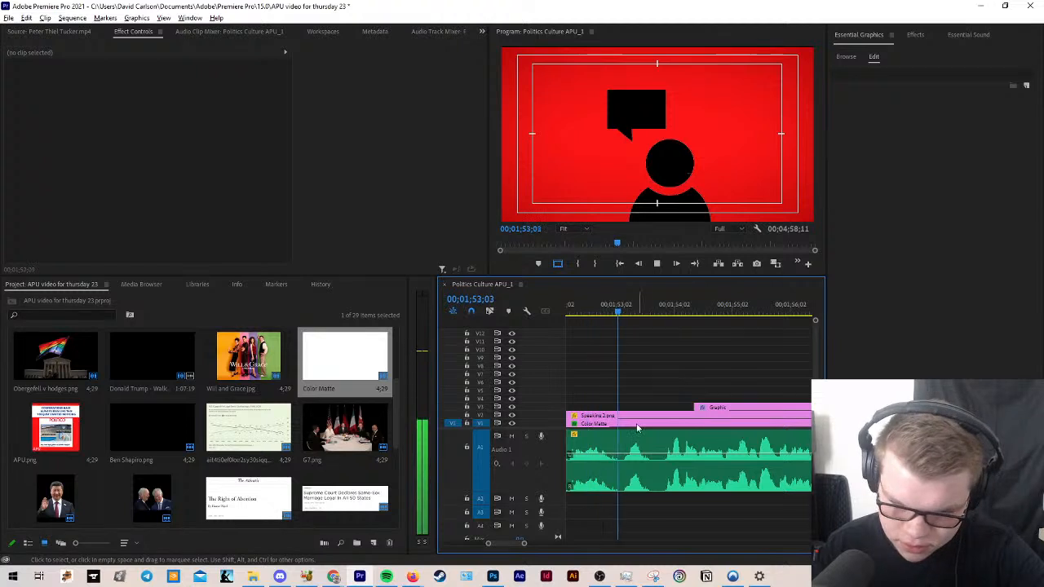
key(space)
key(c)
click(602, 457)
click(601, 454)
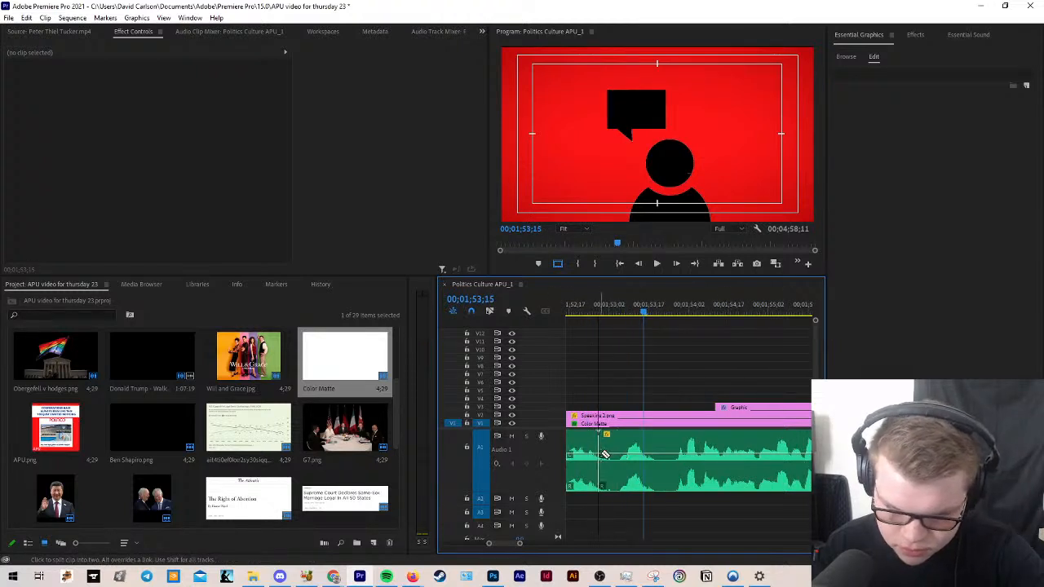
click(623, 454)
key(v)
click(608, 452)
key(shift+Delete)
Step: Play back the narration across the new cut from about 00;01;52 and on through the Graphic clip
click(582, 308)
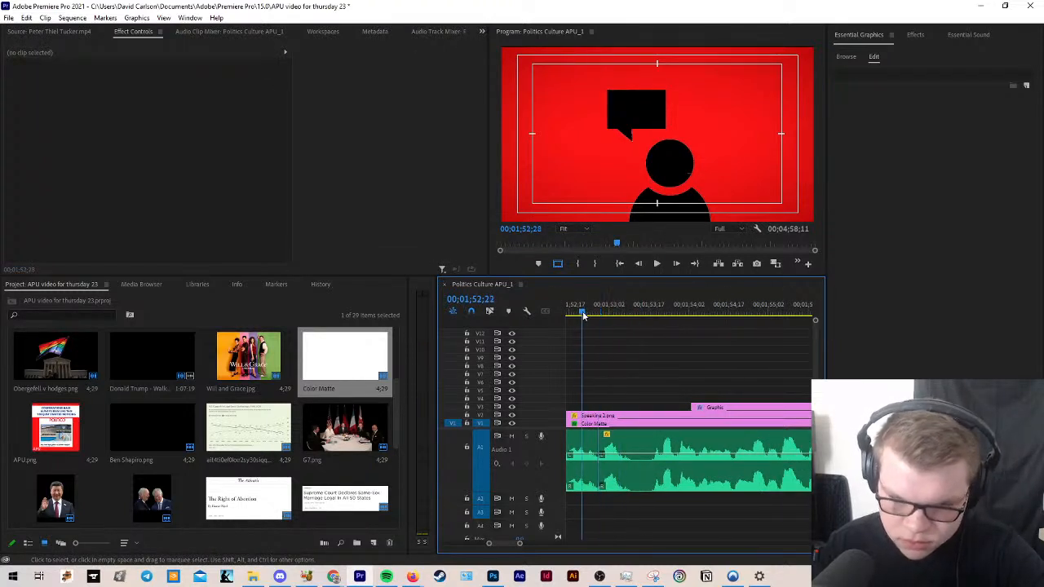
key(space)
key(minus)
click(568, 311)
key(space)
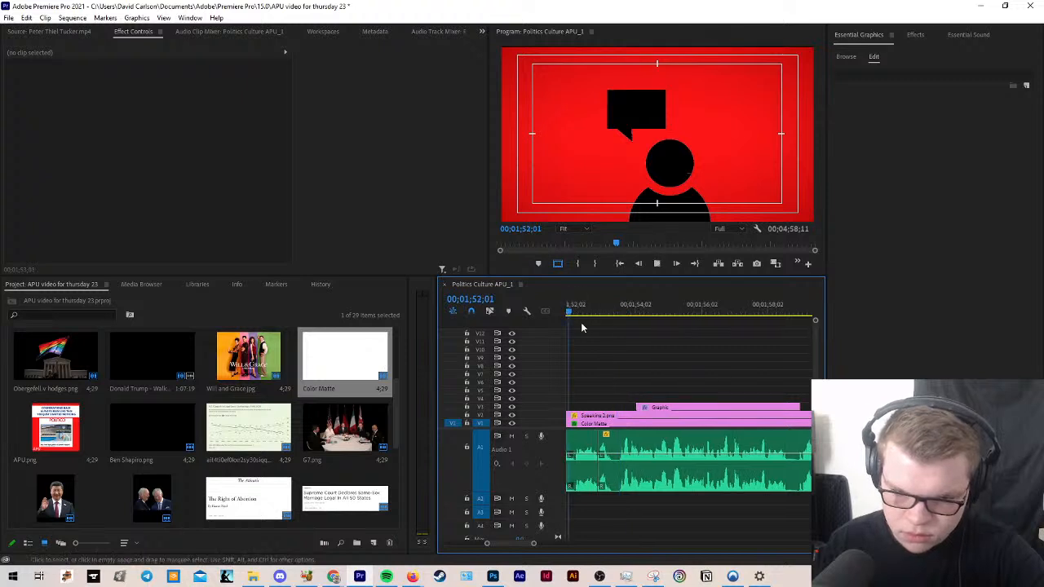
key(minus)
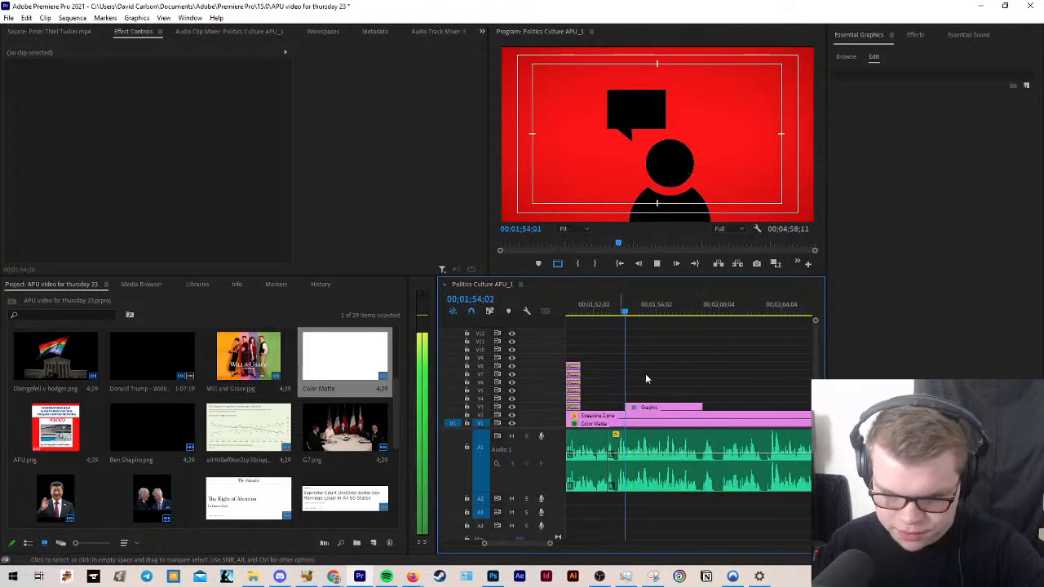
key(space)
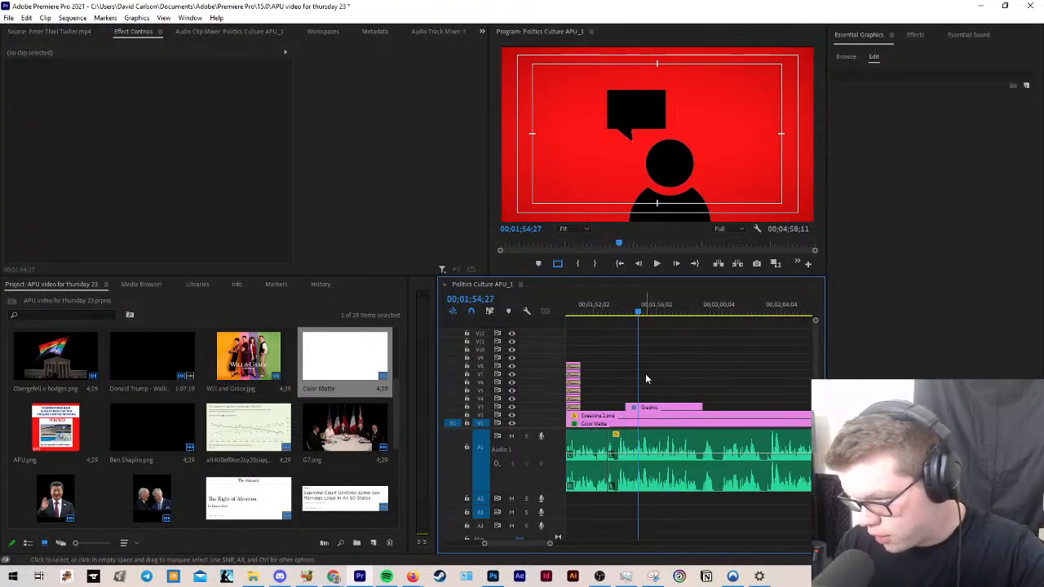
key(space)
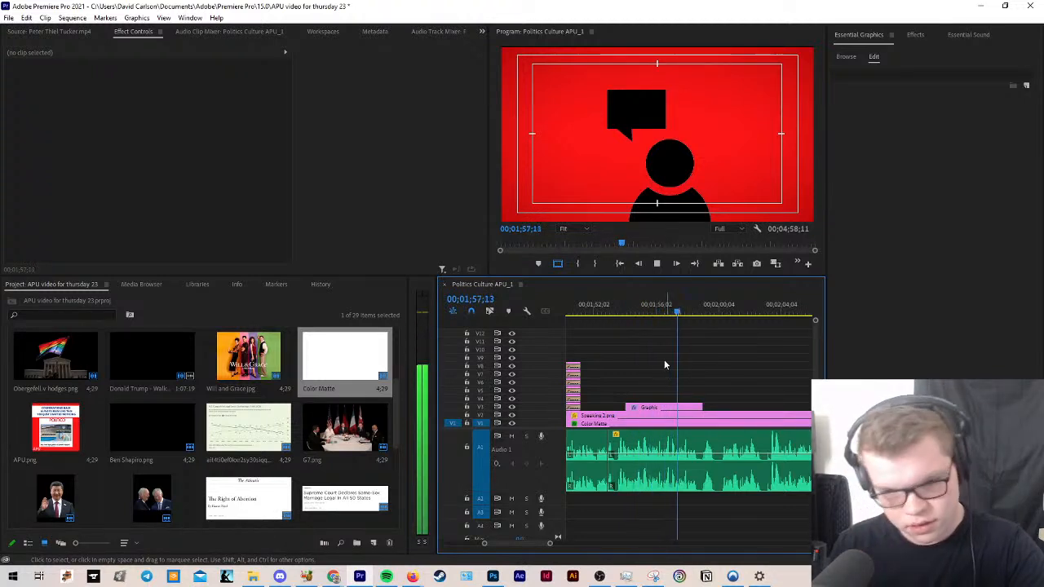
Step: Replay the narration from about 00;01;53 and pause at 00;01;54;08, over the start of the Graphic clip
key(space)
click(611, 310)
key(space)
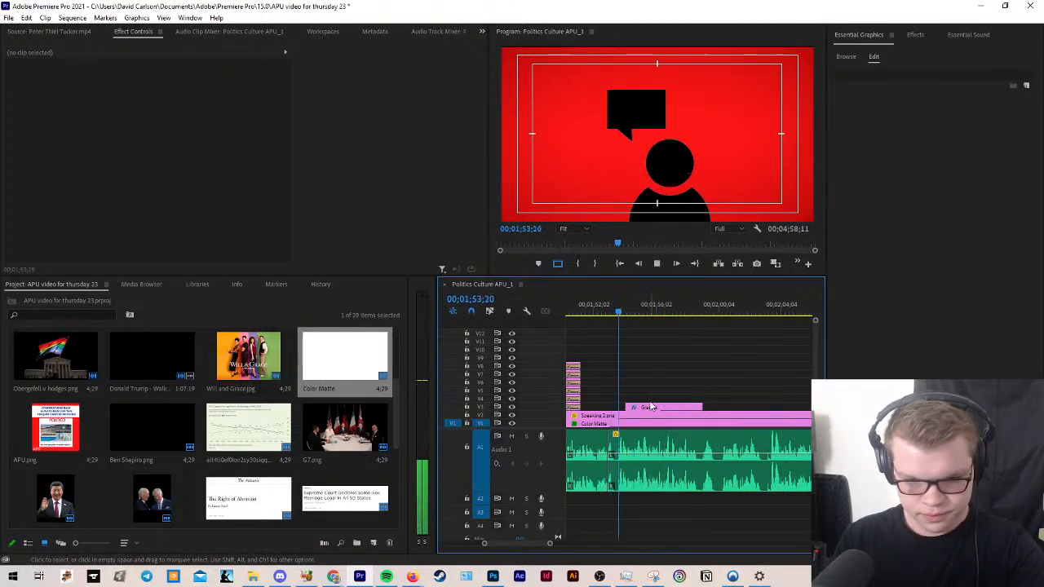
key(space)
Step: Place the downloaded Obergefell parade video on V2 at 00;01;54;08 and enlarge it to a scale of about 247
key(alt+Tab)
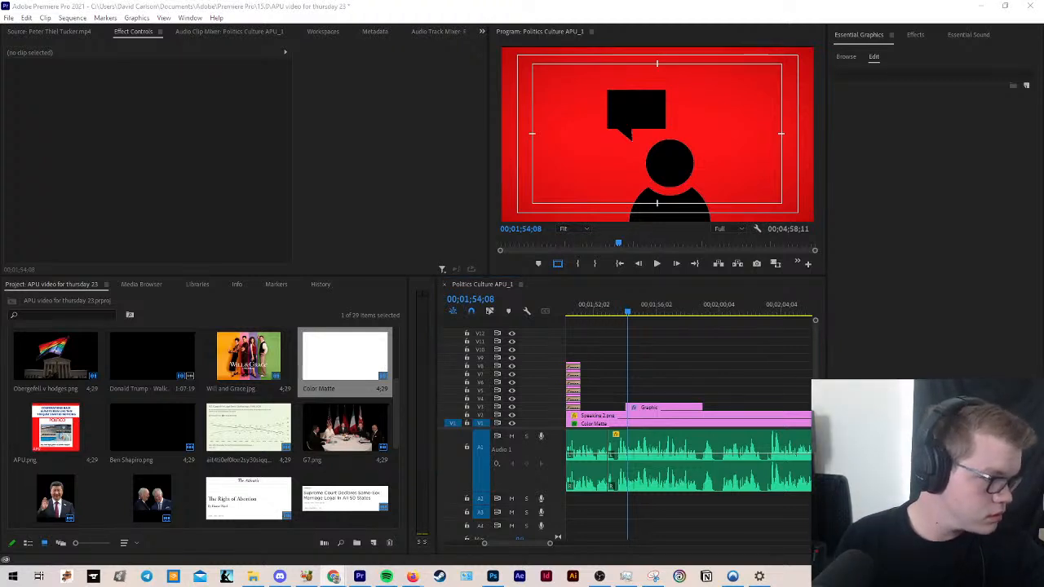
key(alt+Tab)
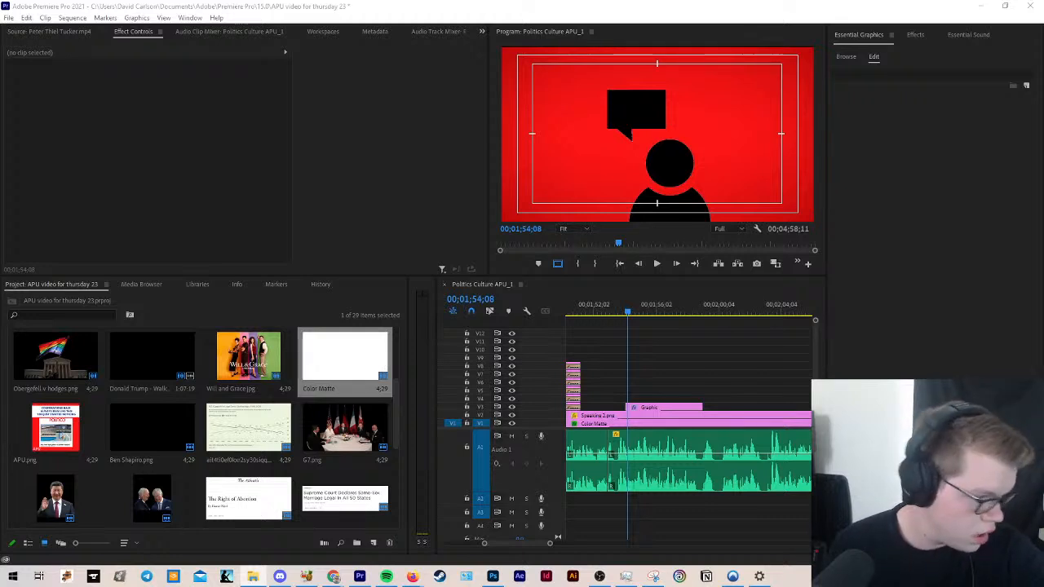
drag(824, 384, 645, 415)
click(655, 162)
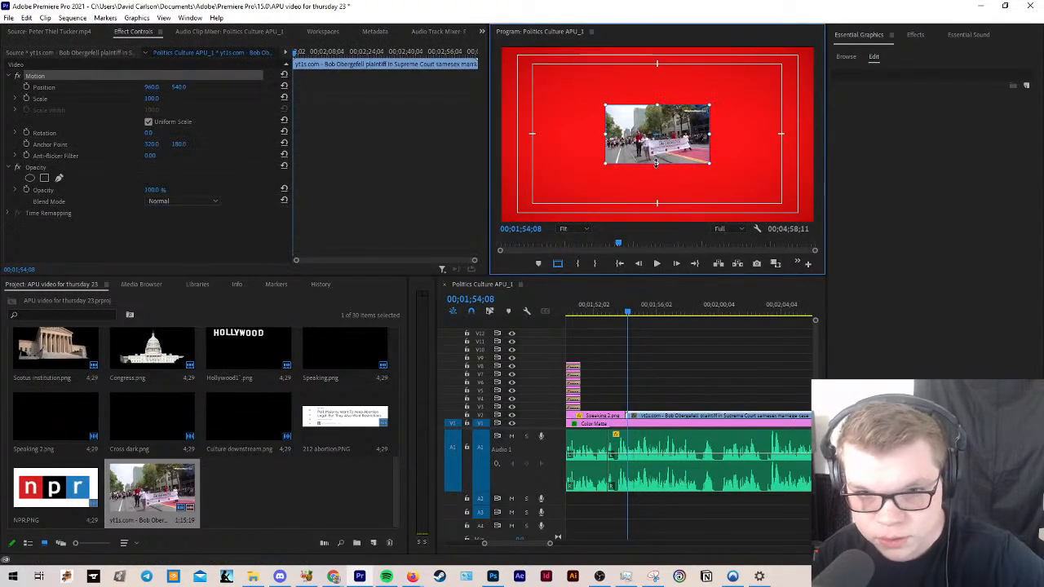
drag(655, 162, 653, 208)
Step: Play the sequence from just before the parade video and pause at 00;01;58;10
click(638, 370)
key(space)
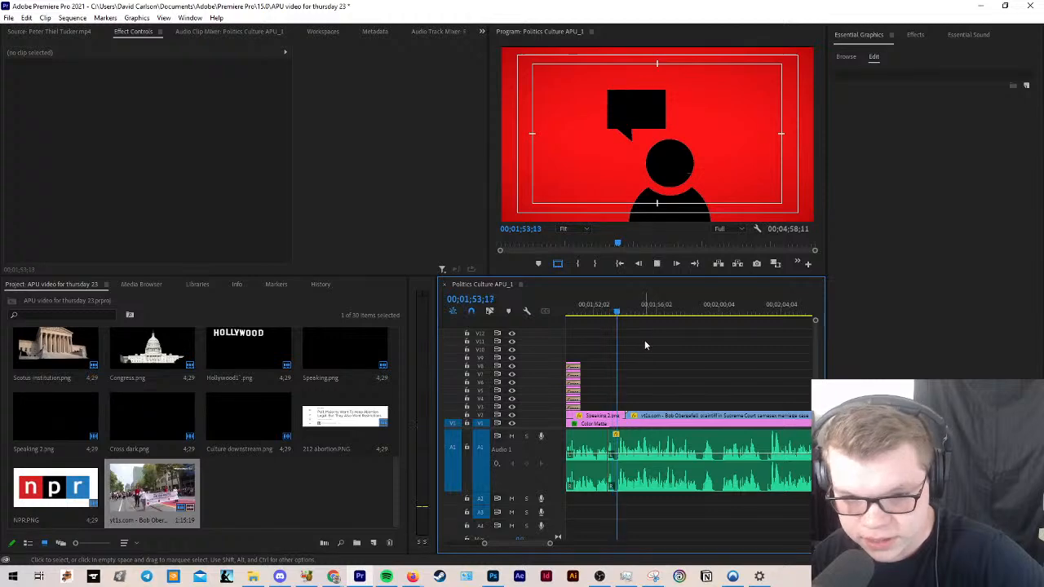
key(minus)
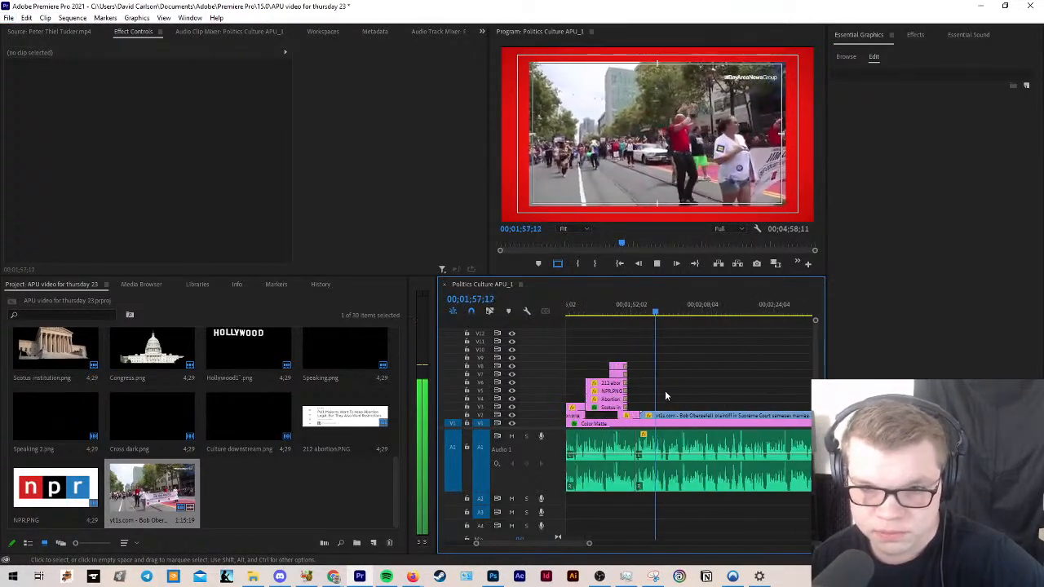
key(space)
key(minus)
Step: Raise the parade video to V3, put a copy of the earlier Color Matte beneath it on V2, and scale the matte to about 86
click(656, 415)
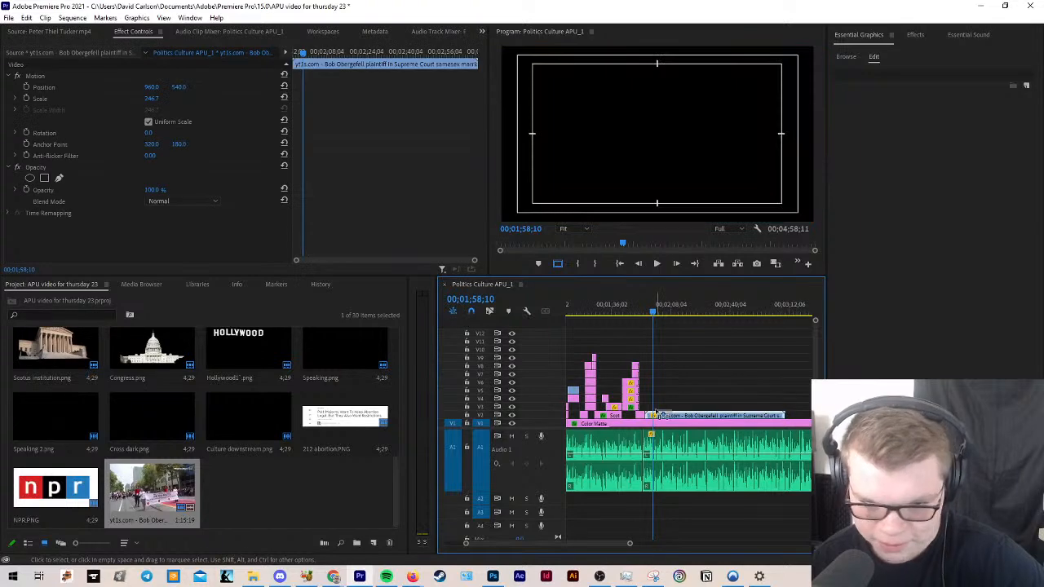
key(equal)
key(equal)
key(equal)
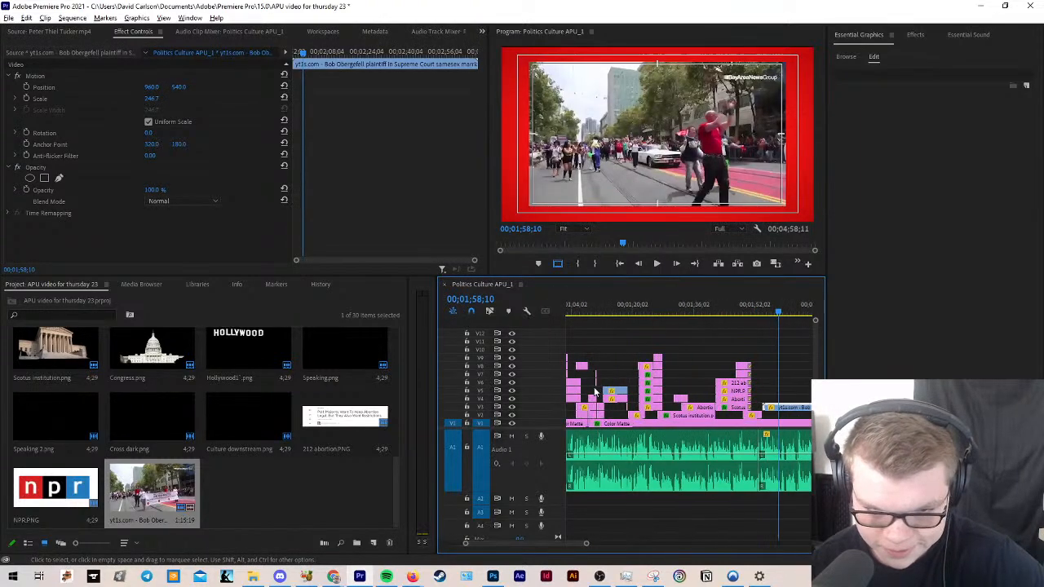
click(610, 401)
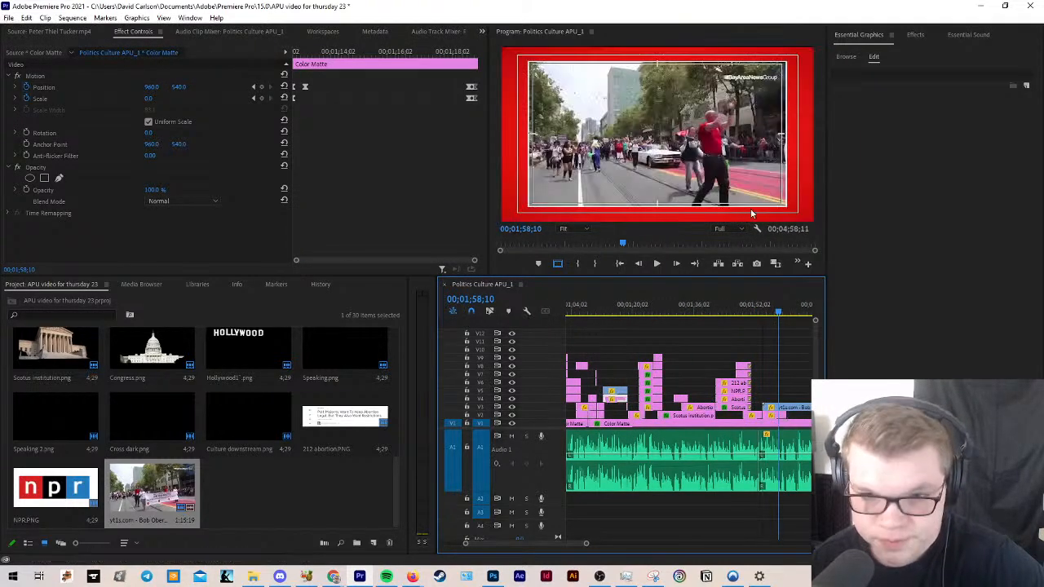
click(788, 201)
drag(787, 207, 790, 210)
click(777, 356)
Step: Extend the Color Matte on V2 beneath the remaining length of the parade video
key(minus)
key(minus)
key(minus)
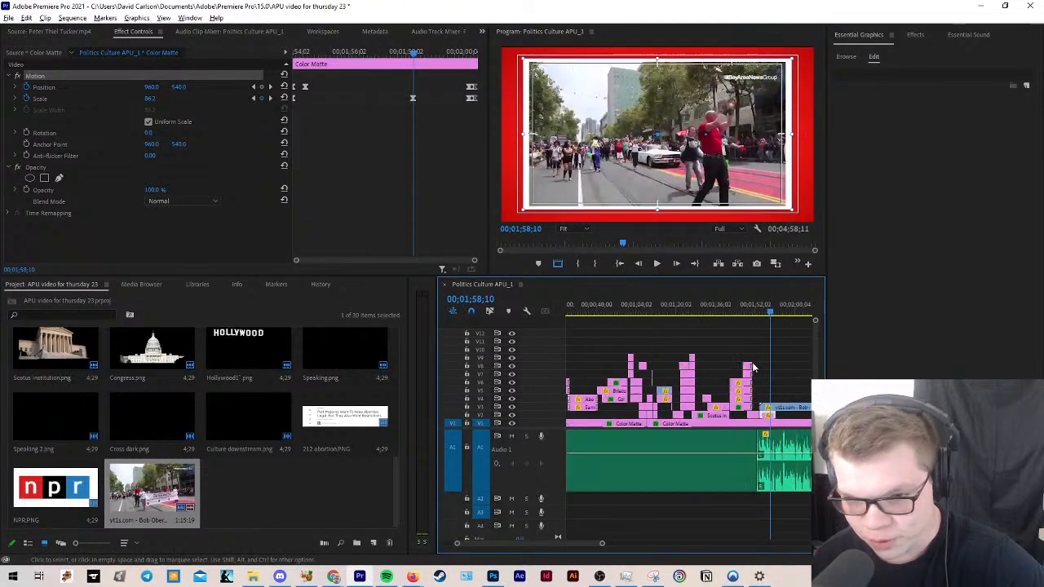
drag(677, 414, 788, 416)
click(801, 378)
key(equal)
key(equal)
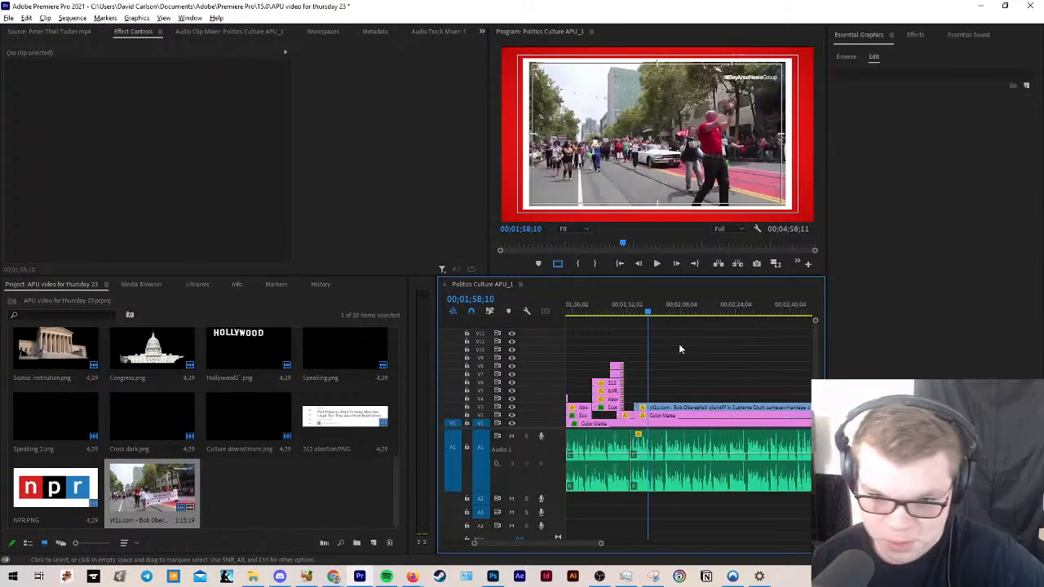
Step: Play the narration from 00;01;53;13 through the bordered parade footage to about 00;02;04;17
click(631, 314)
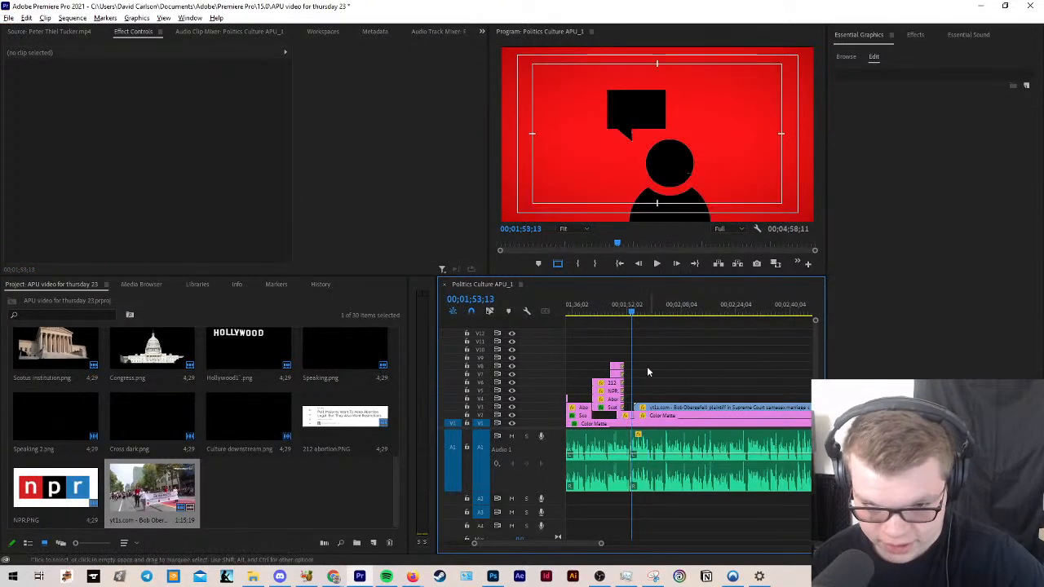
scroll(643, 375, up, 4)
key(space)
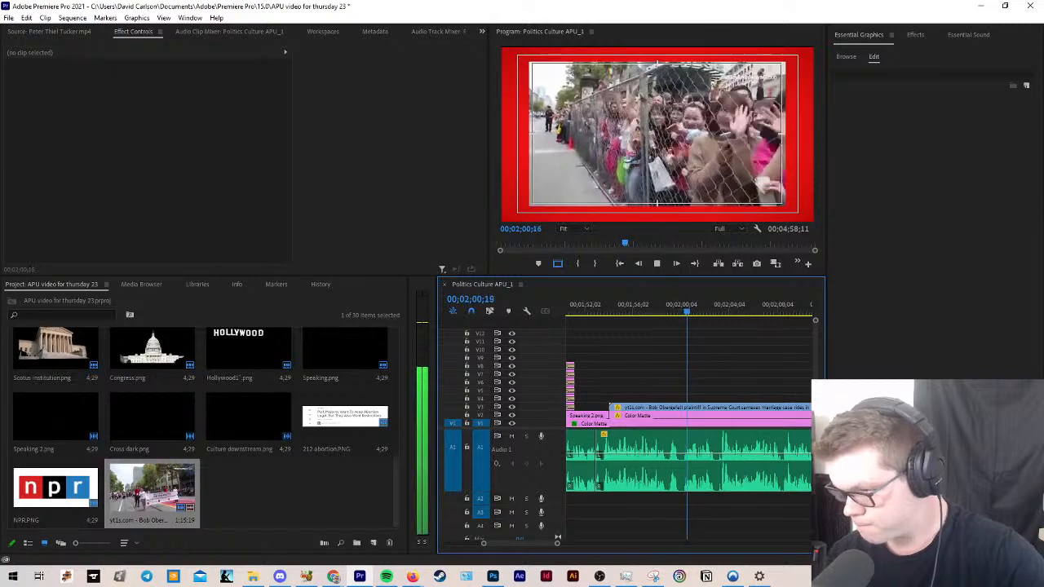
scroll(605, 377, down, 3)
scroll(605, 377, down, 2)
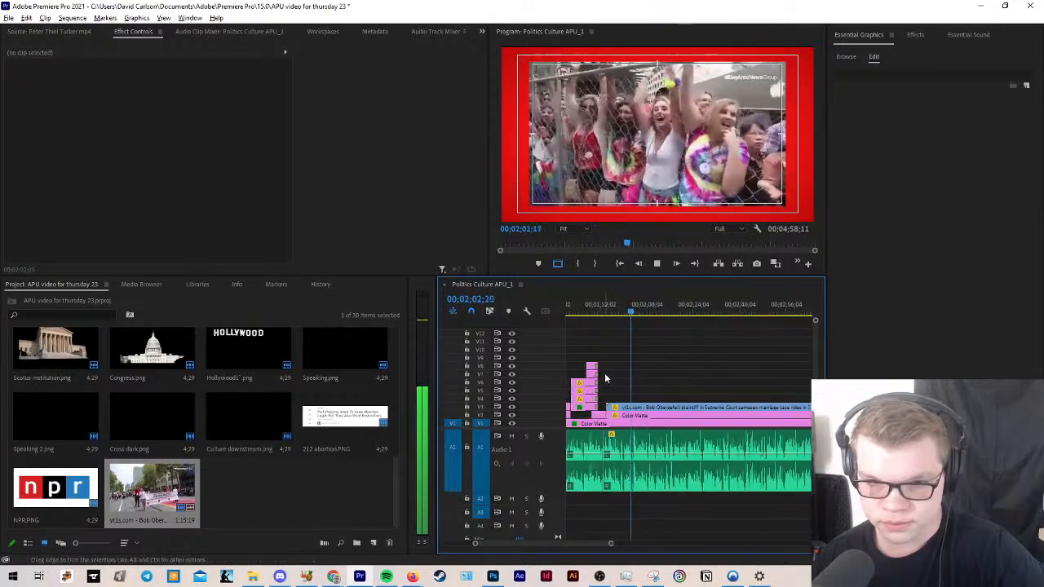
scroll(606, 377, up, 1)
key(space)
click(660, 355)
key(space)
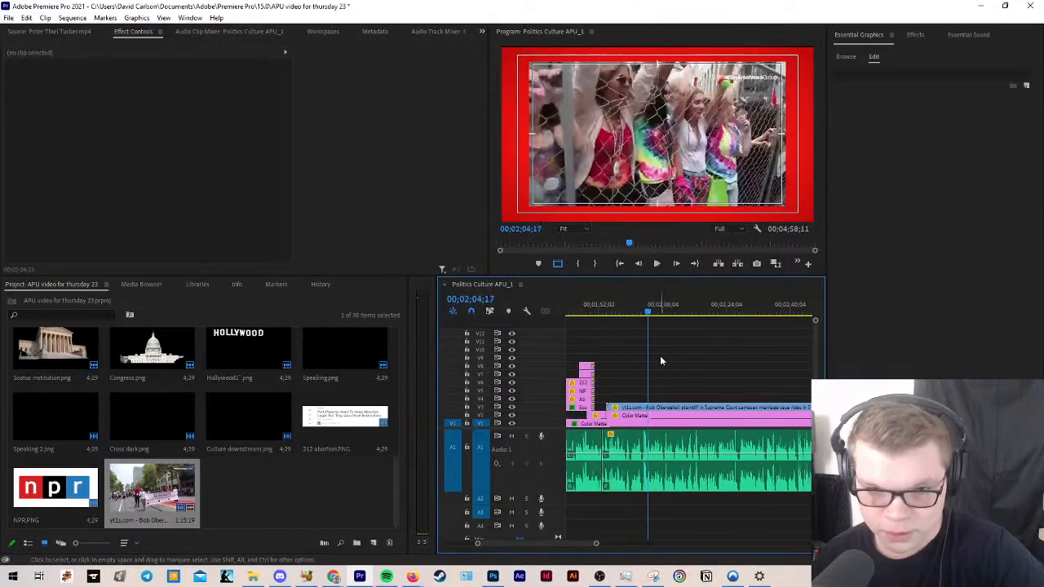
Step: Split the parade video on V3 at 00;01;59;19, just before its crowd shot begins
scroll(650, 384, up, 1)
drag(637, 319, 623, 326)
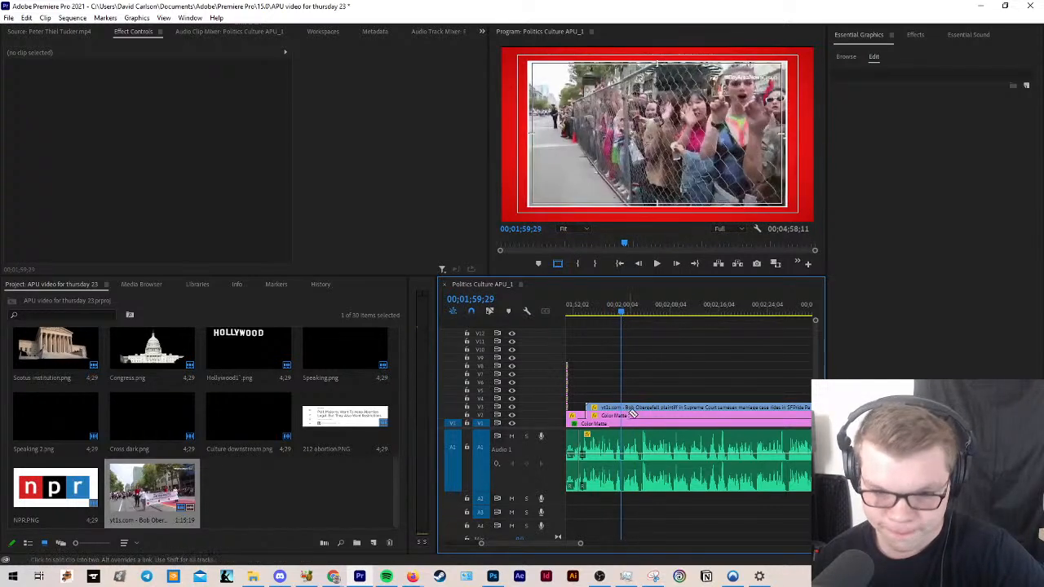
scroll(624, 377, up, 1)
scroll(623, 377, up, 1)
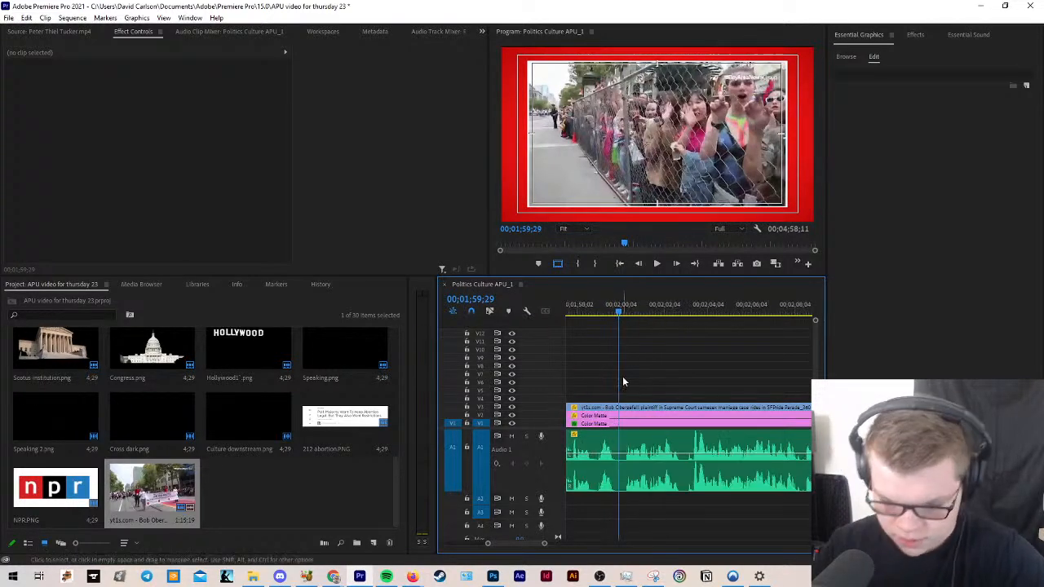
key(Left)
key(Left)
key(Left)
key(Left)
key(Left)
key(Left)
key(Left)
key(Left)
key(Left)
key(Left)
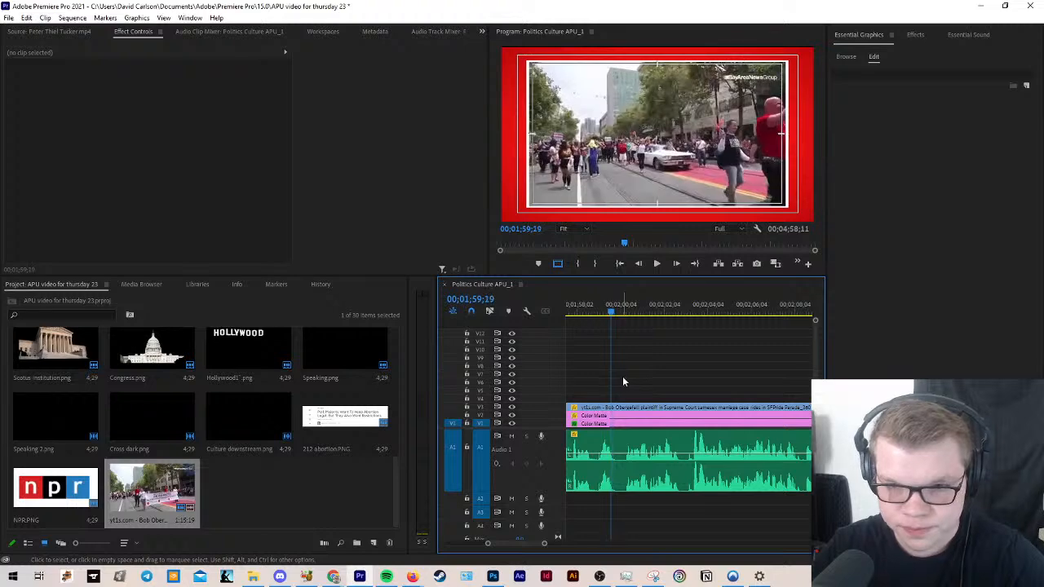
key(ctrl+k)
Step: Split the parade video again at 00;02;07;01, delete the piece between the two cuts, and move the remaining footage back against the first cut
scroll(648, 351, down, 2)
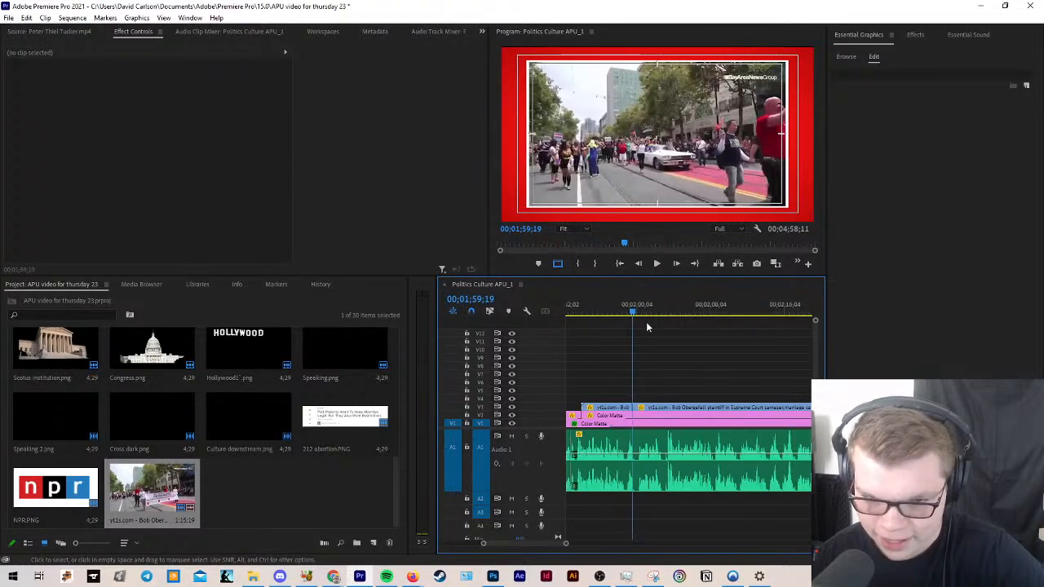
drag(646, 316, 700, 317)
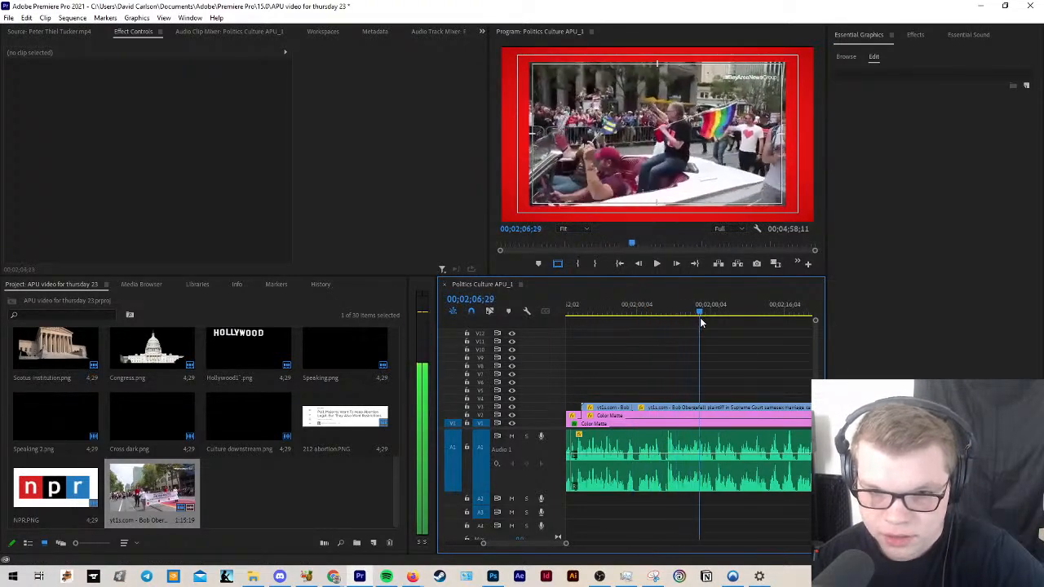
key(v)
click(691, 407)
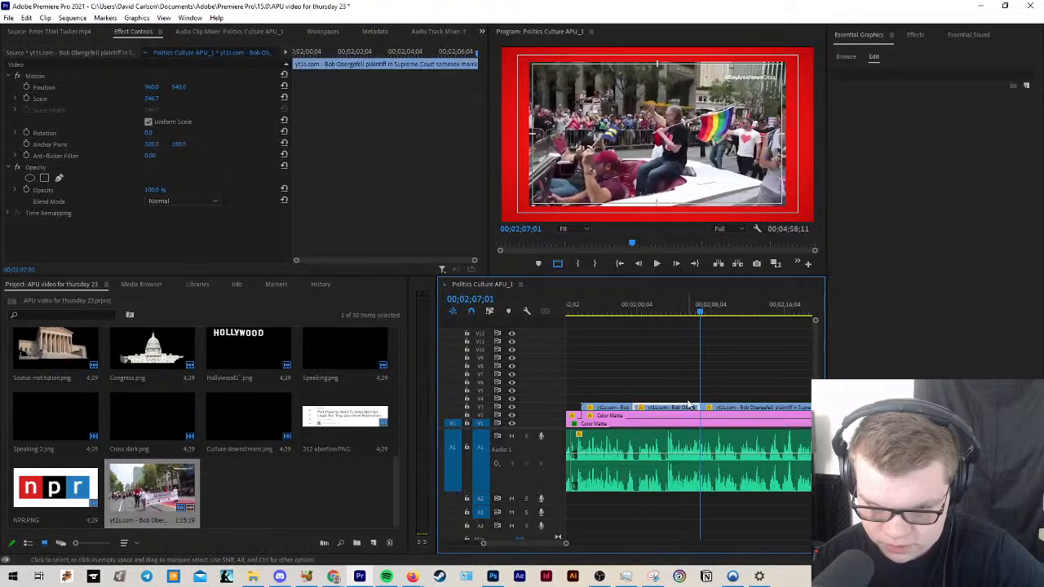
click(738, 390)
click(677, 408)
drag(712, 408, 641, 408)
click(626, 376)
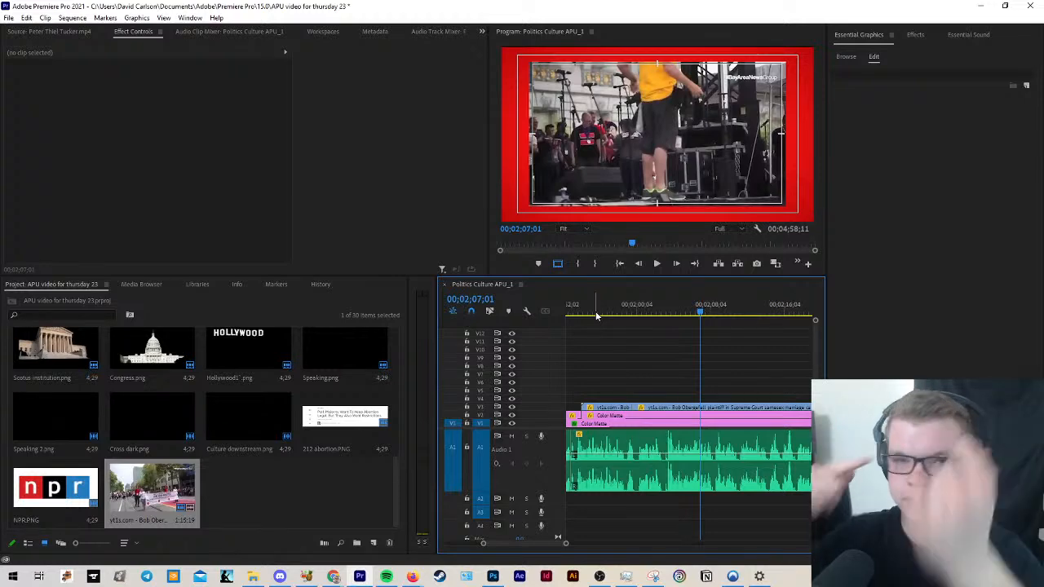
Step: Play back the opening of the bordered parade video from 00;01;53;13 to 00;01;55;07
drag(589, 311, 576, 314)
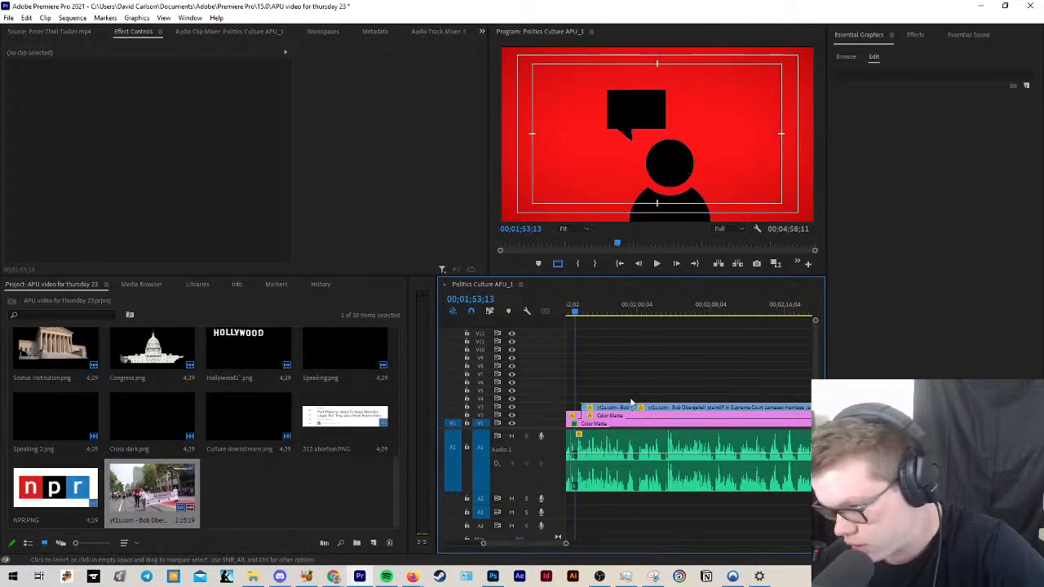
scroll(622, 420, up, 1)
scroll(622, 419, up, 5)
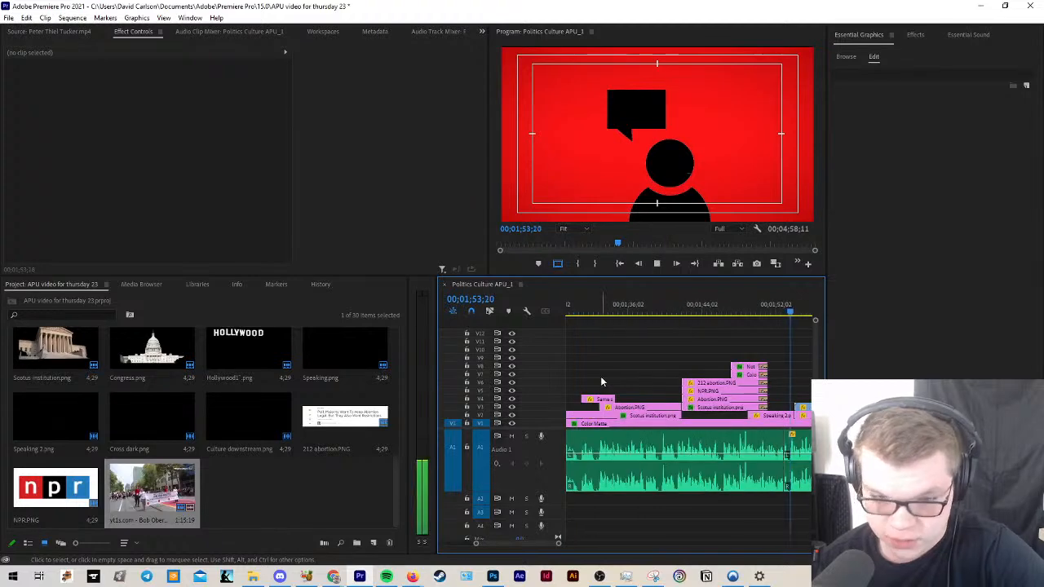
key(space)
key(space)
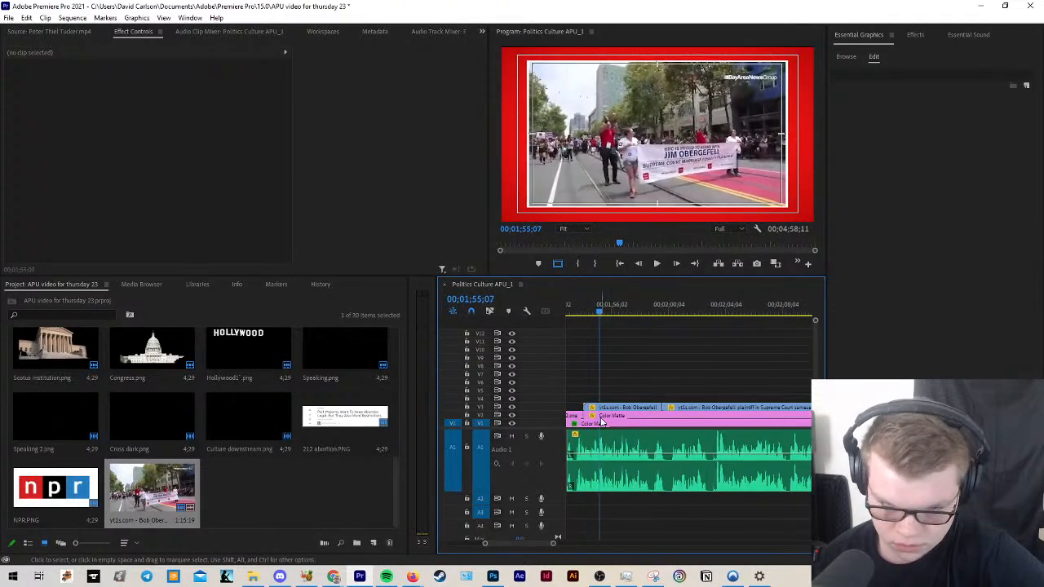
Step: Delete the leftover Position and Scale keyframes near the beginning of the Color Matte behind the parade video
click(569, 310)
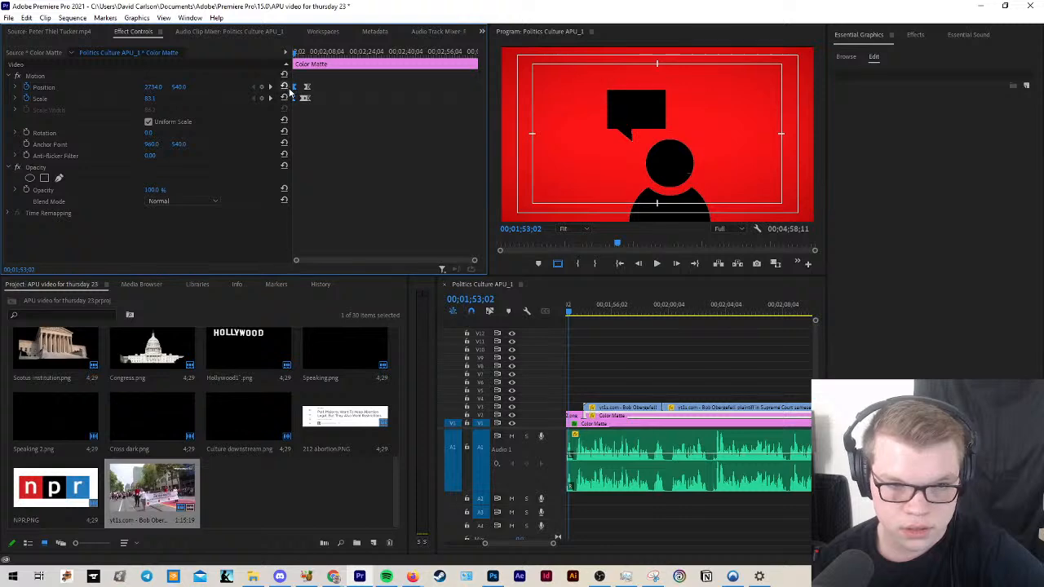
key(space)
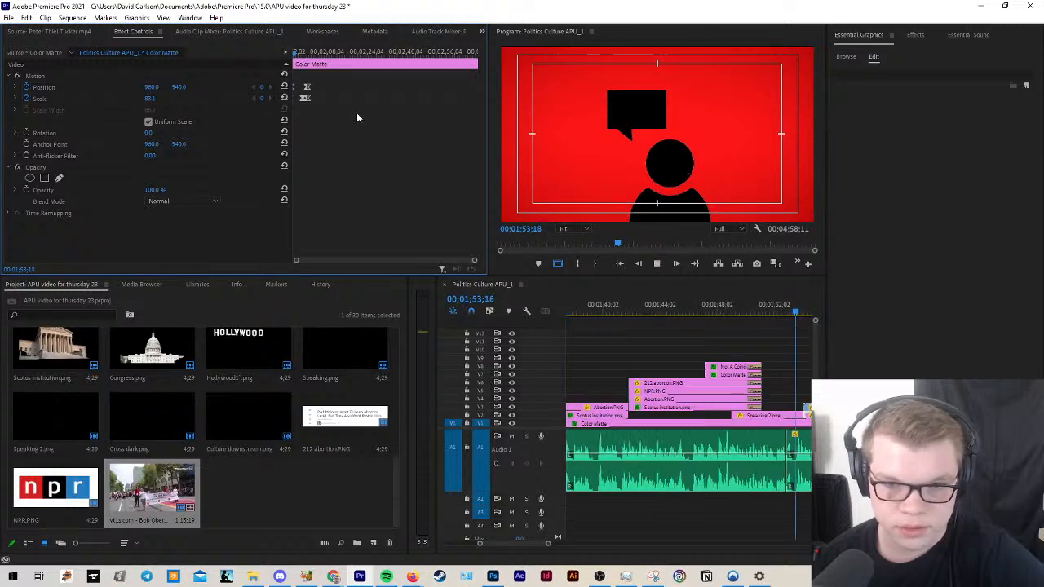
scroll(658, 375, down, 3)
scroll(633, 382, up, 5)
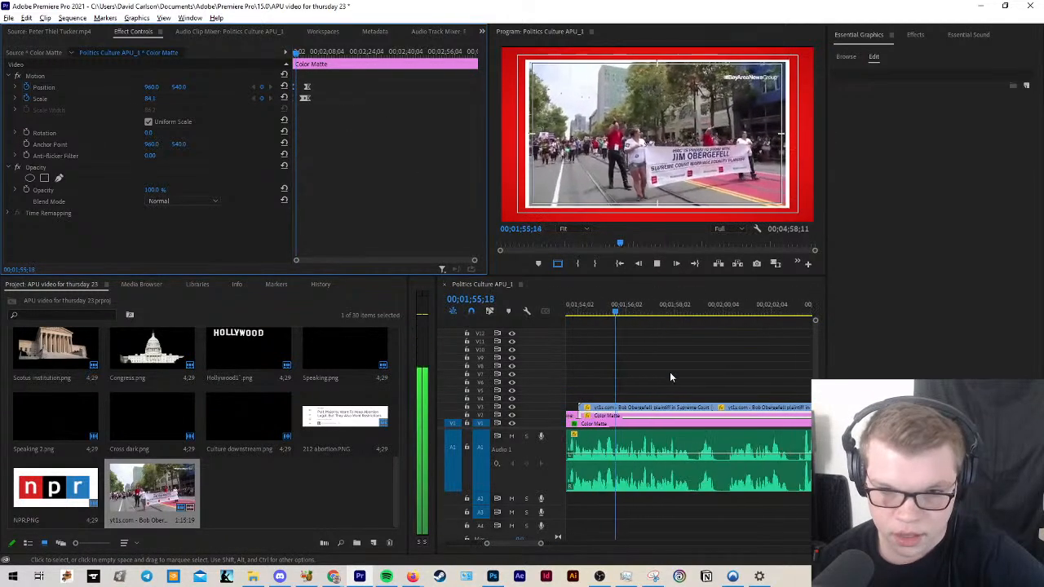
drag(315, 81, 302, 108)
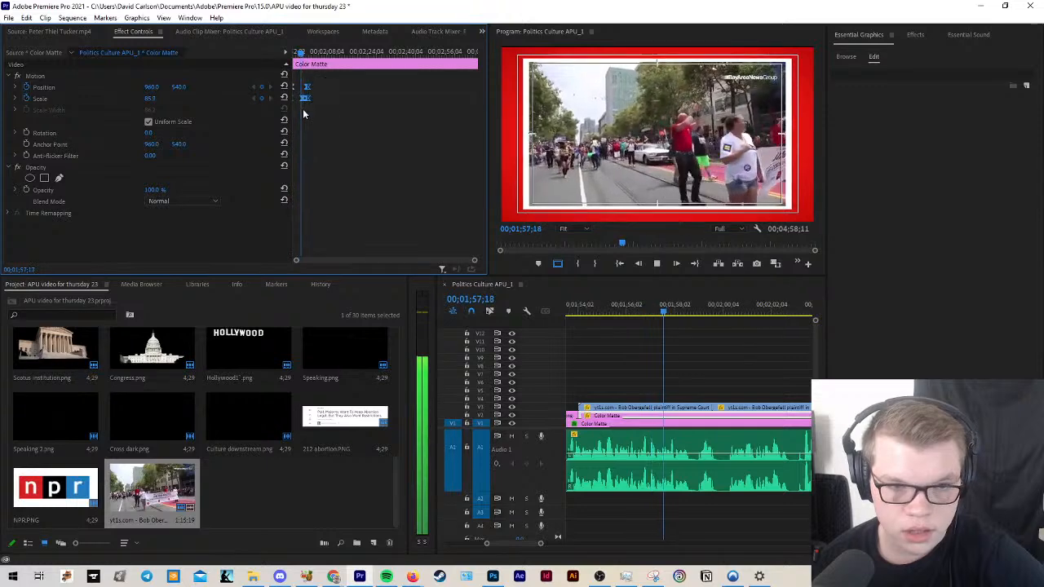
key(space)
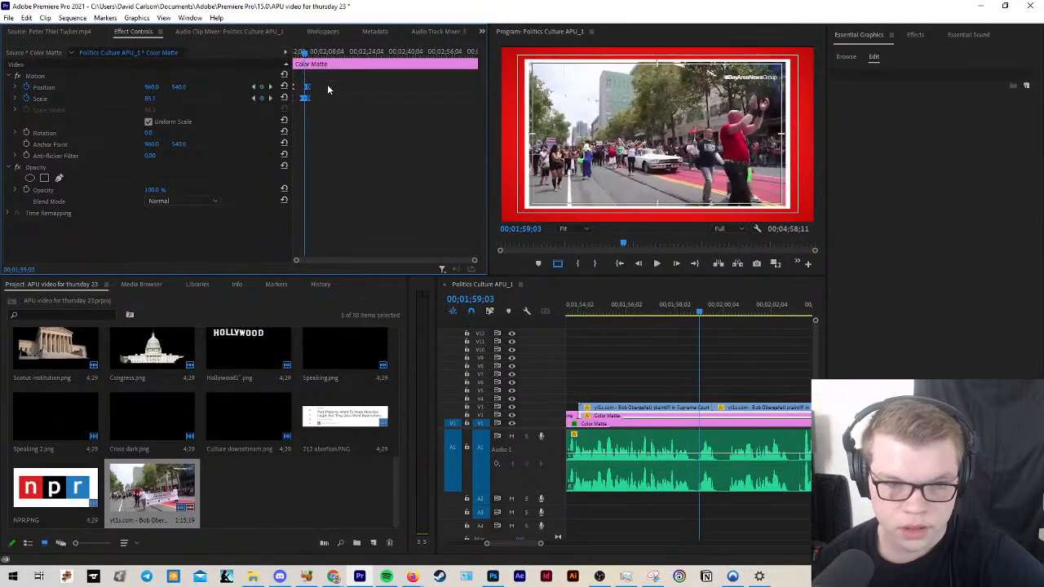
key(Delete)
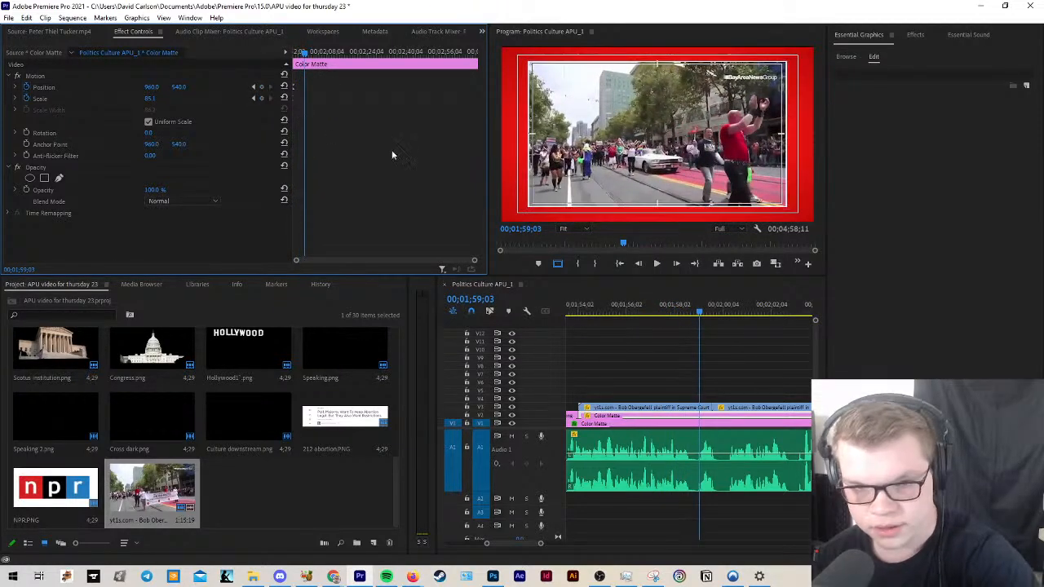
Step: Play the footage across the new cut to 00;02;03;26 and maximize the program preview to inspect the paused frame
key(space)
scroll(648, 370, down, 3)
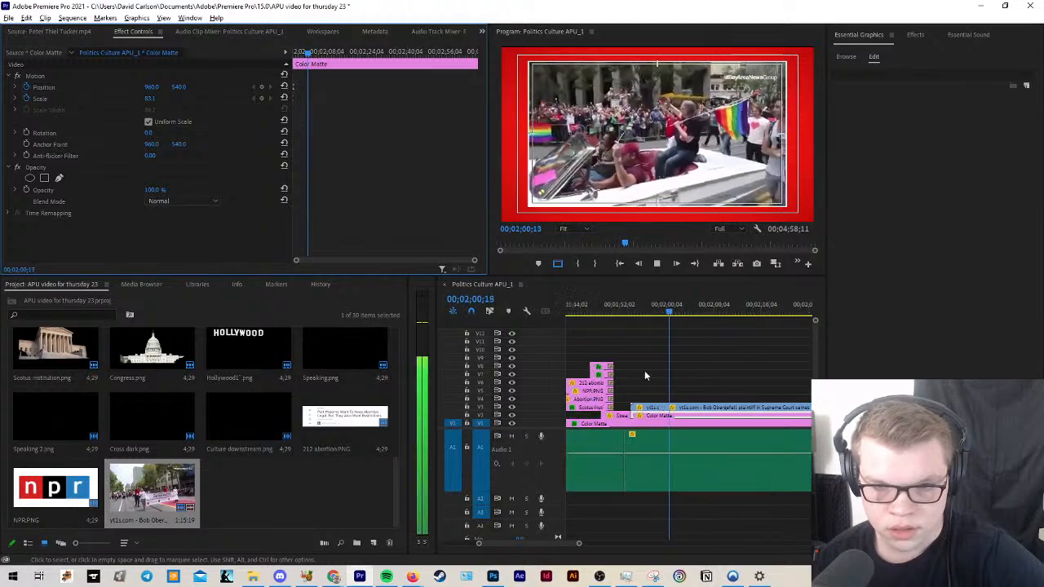
scroll(702, 380, down, 2)
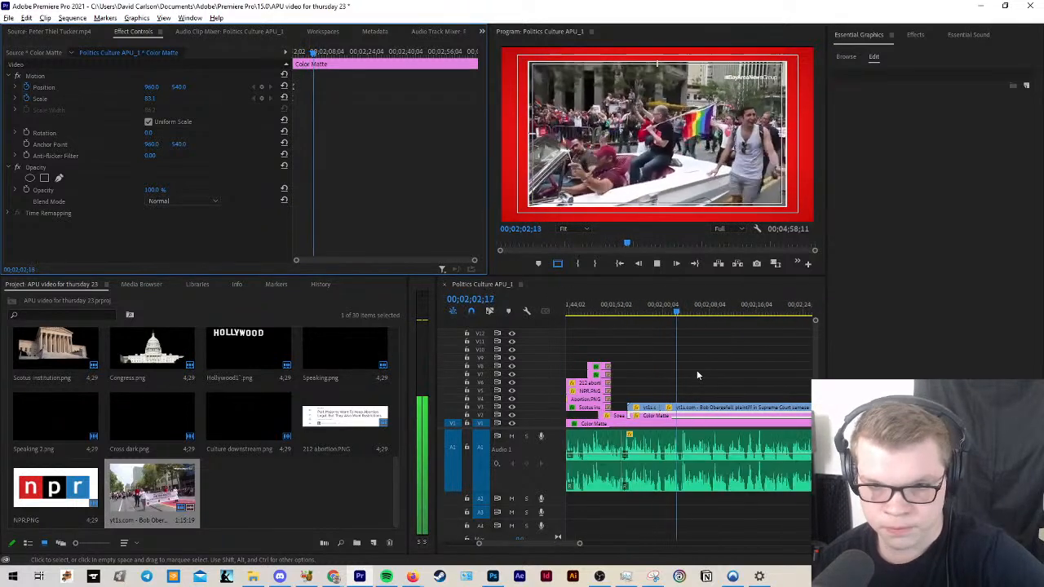
key(space)
key(space)
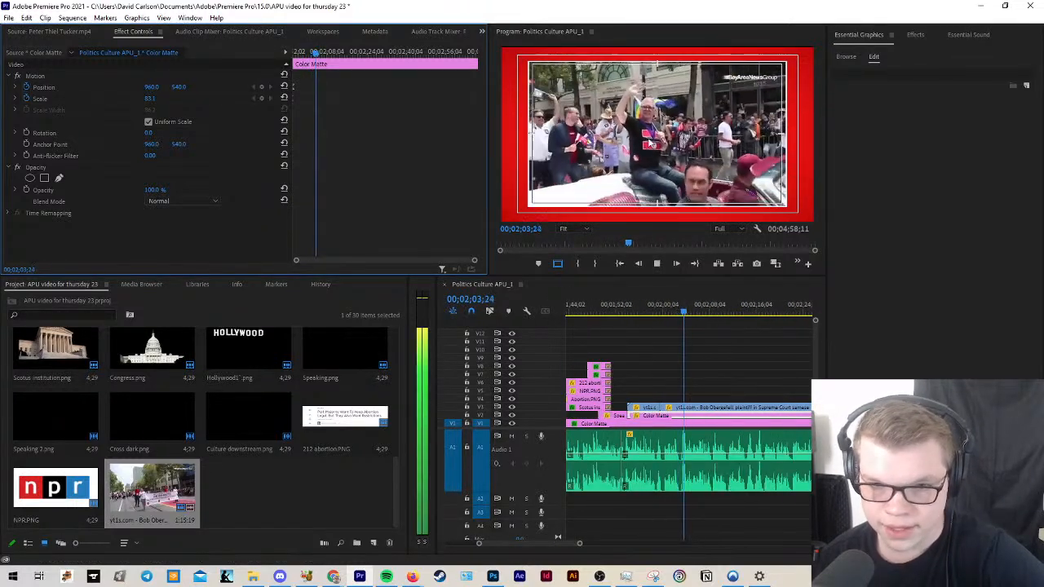
key(space)
key(grave)
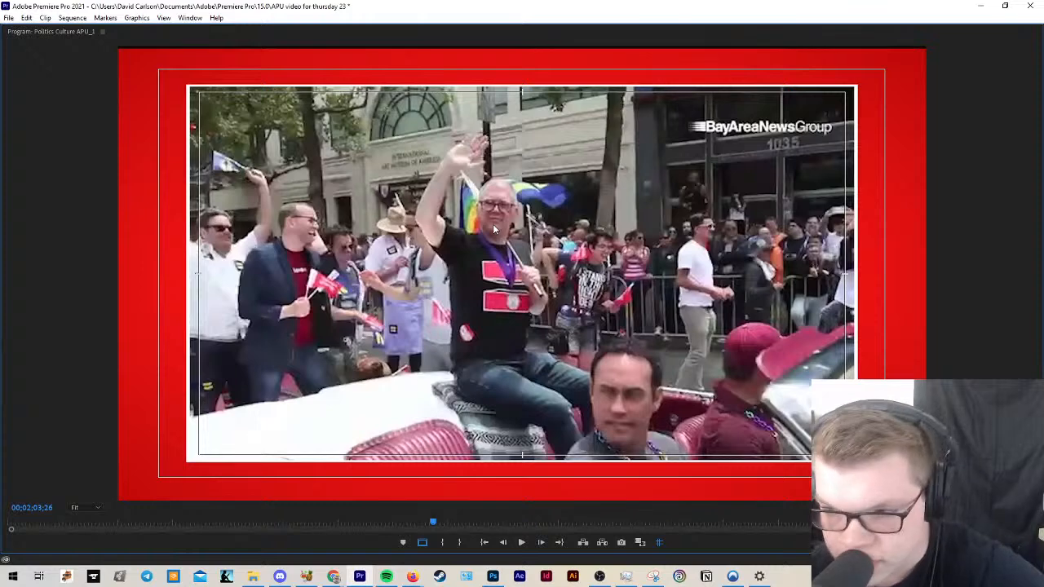
Step: Split the parade video and its Color Matte at 00;02;02;25 and delete both pieces after the cut
key(grave)
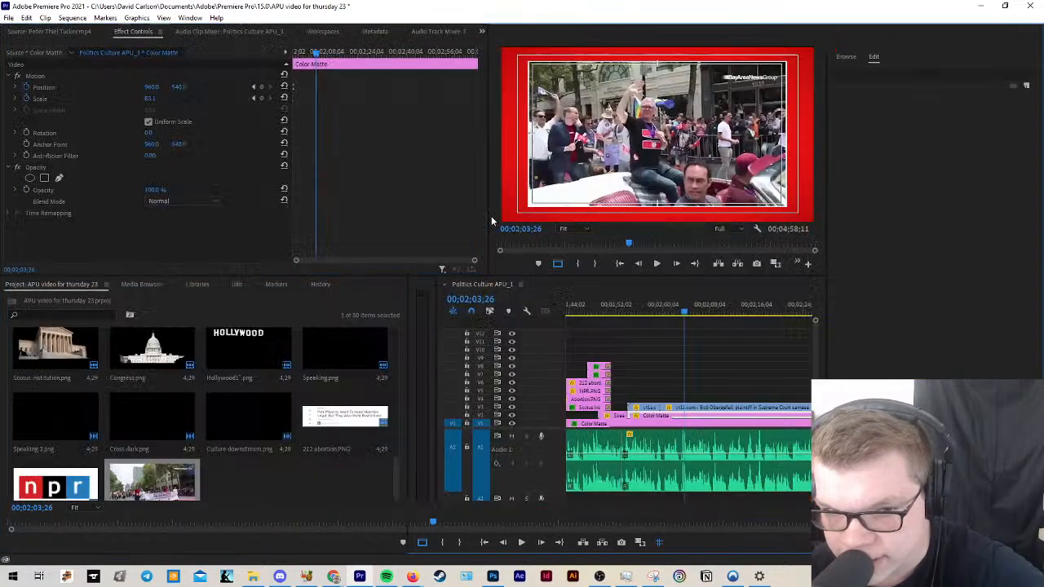
drag(675, 311, 617, 305)
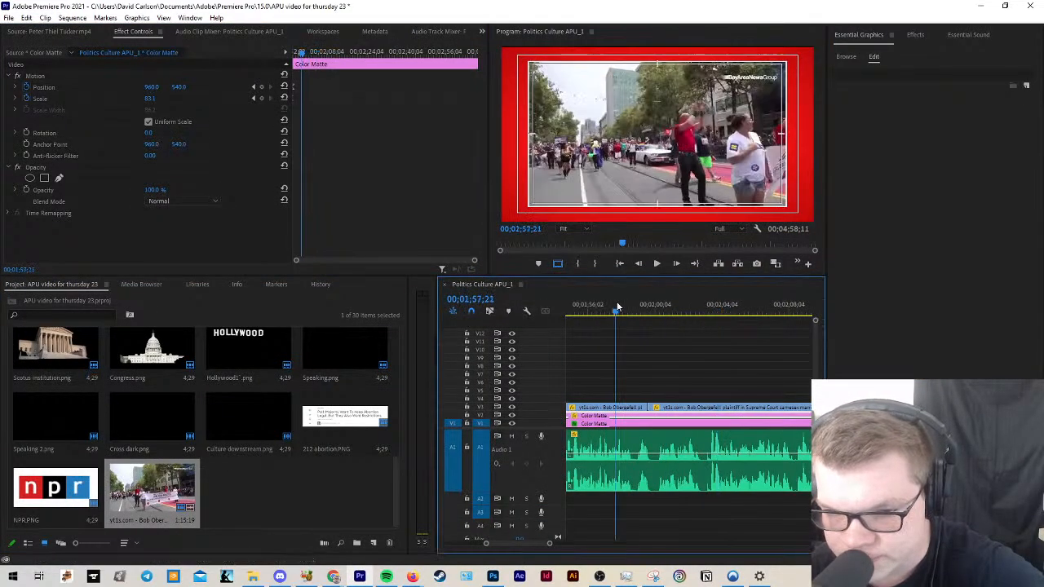
key(space)
scroll(583, 435, down, 3)
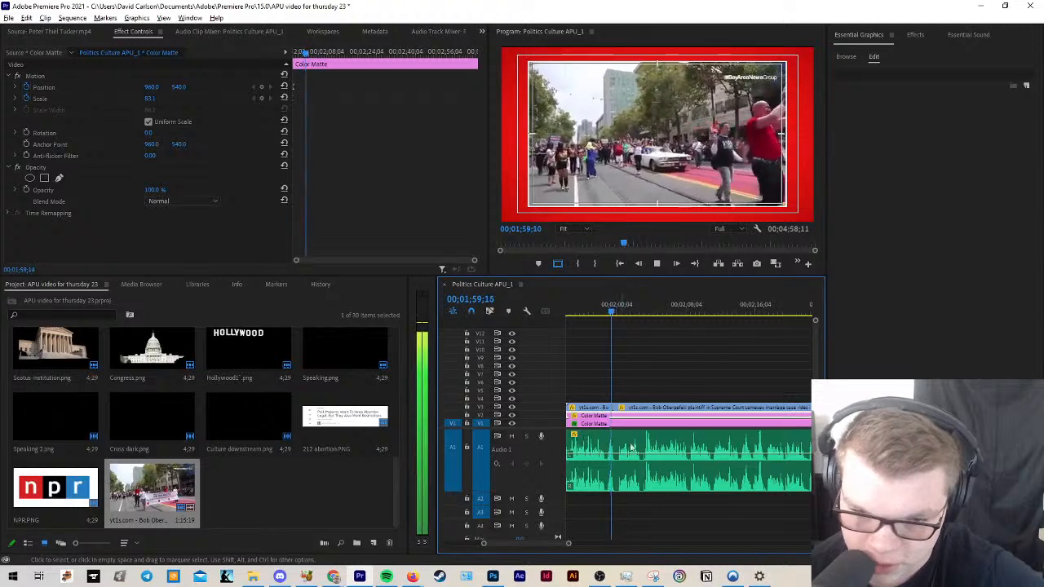
scroll(619, 427, up, 3)
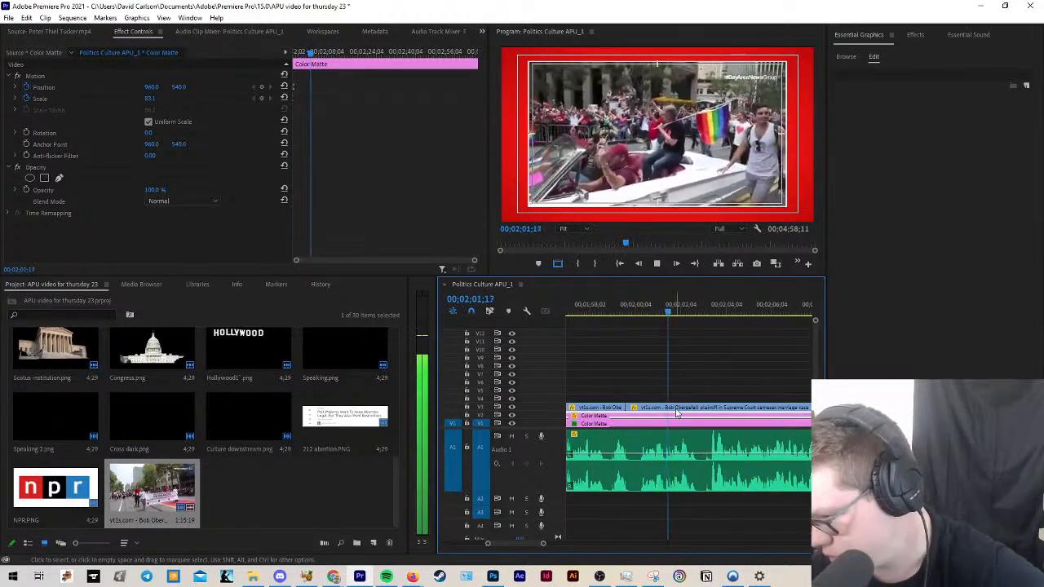
key(space)
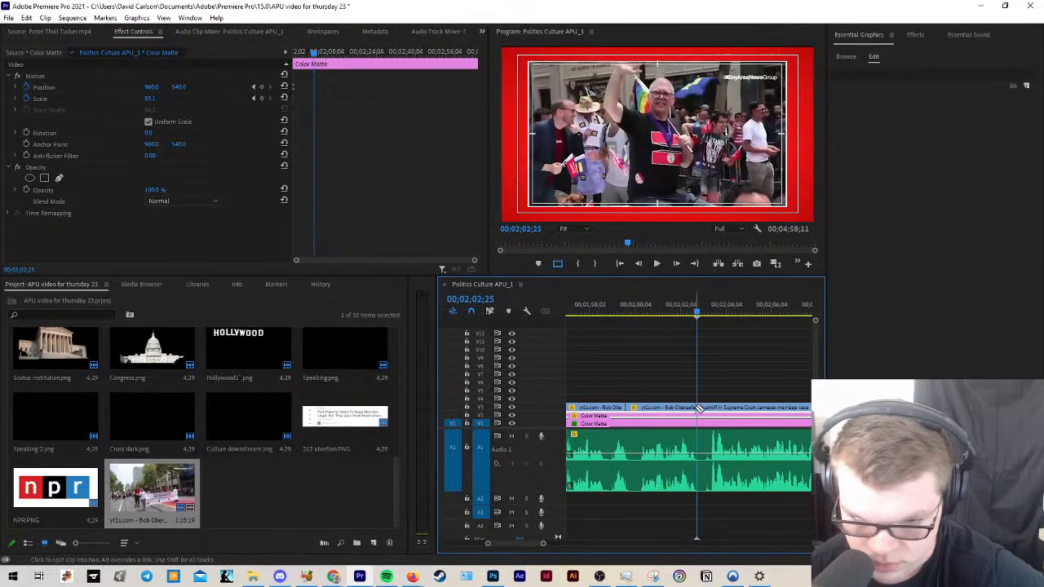
key(ctrl+k)
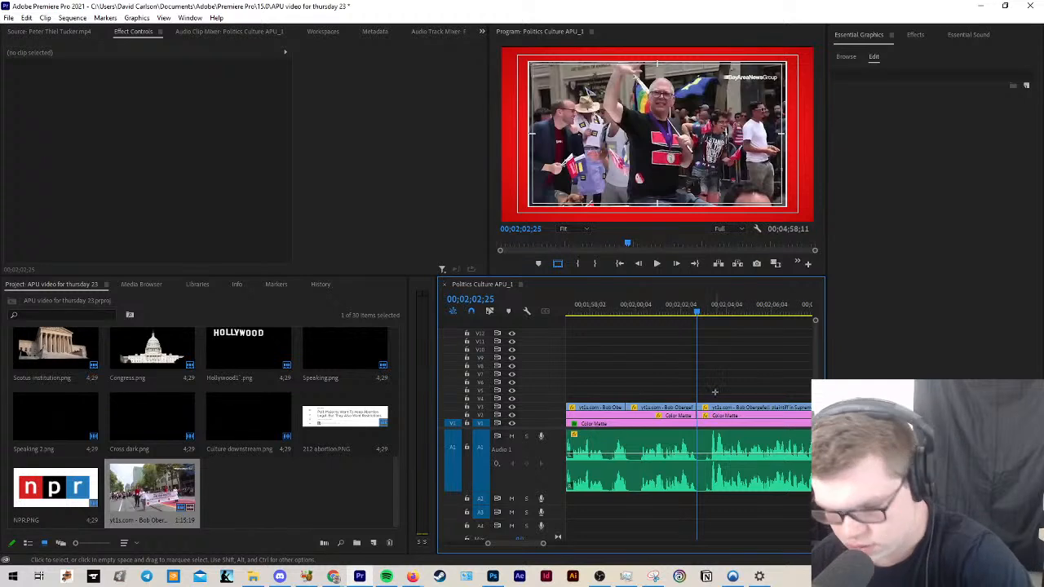
drag(715, 392, 711, 417)
key(Delete)
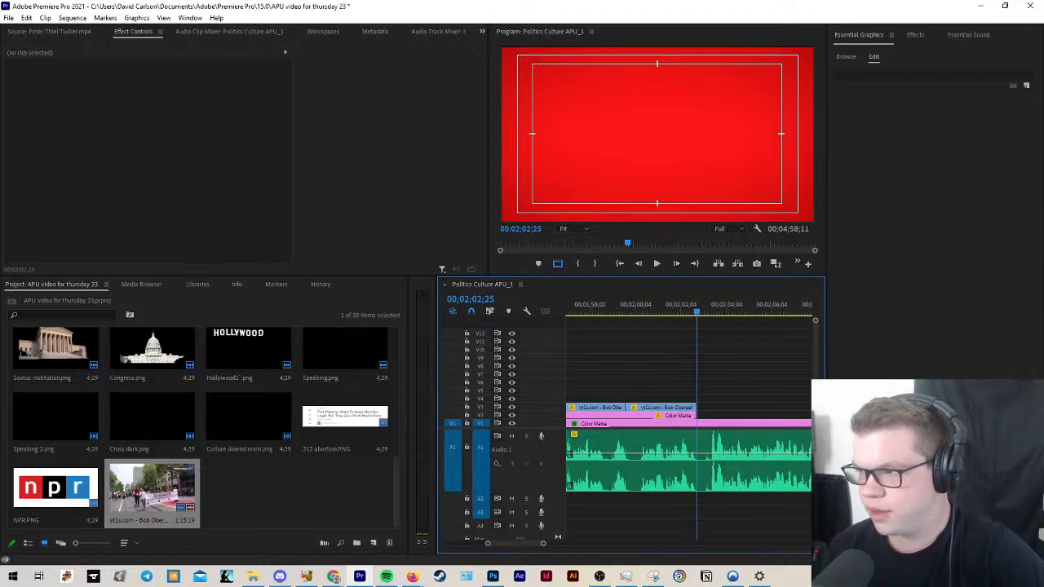
Step: Play back the shortened parade footage from 00;01;58;27 to just past its end at 00;02;03;07
key(alt+Tab)
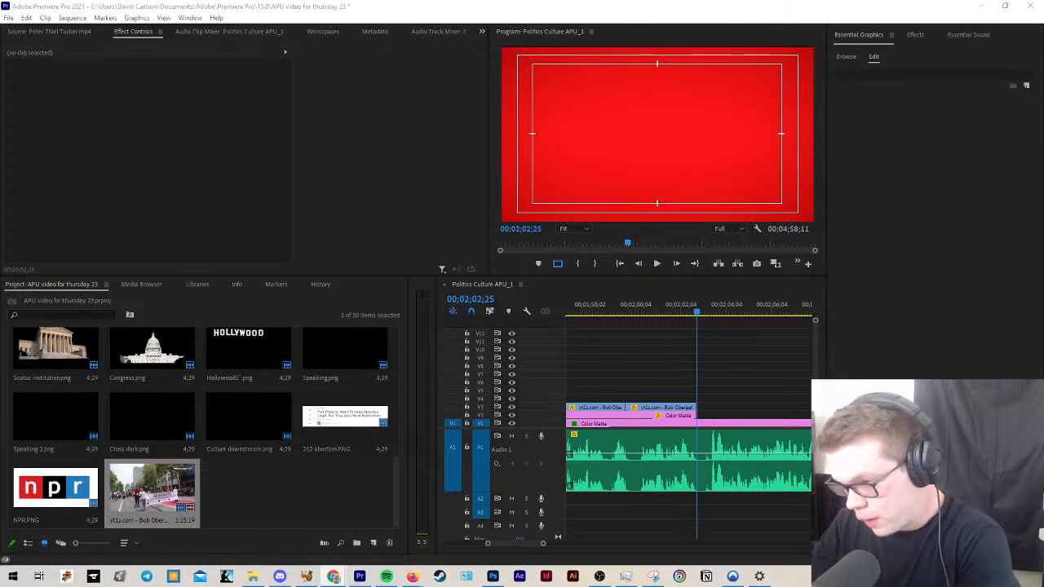
click(629, 381)
click(613, 317)
key(space)
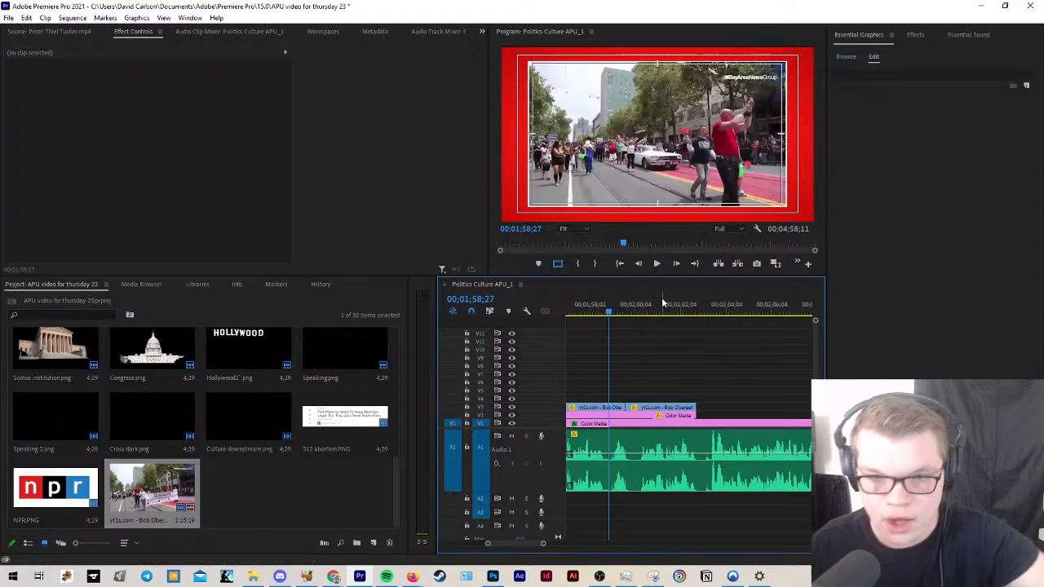
scroll(665, 392, up, 1)
scroll(655, 413, down, 6)
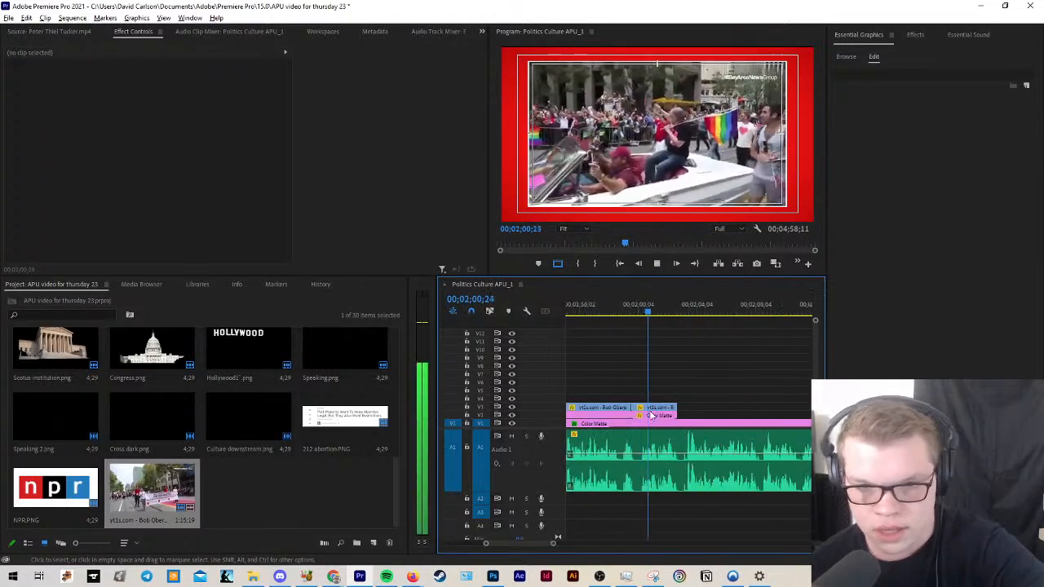
scroll(654, 417, down, 3)
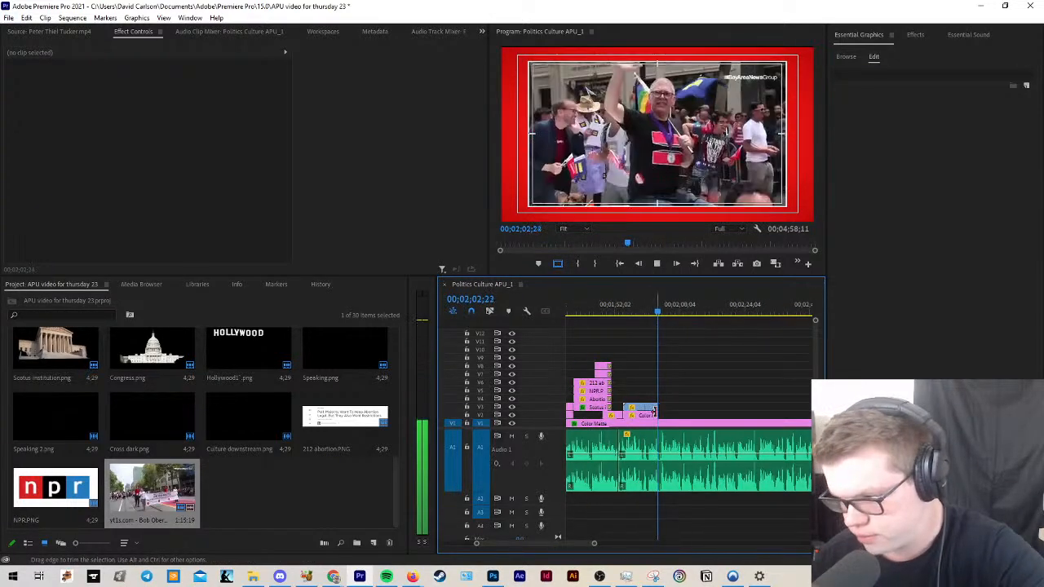
scroll(654, 413, up, 2)
key(space)
Step: Scrub through the edited sequence from its very start to the parade footage at 00;01;59;25
scroll(660, 316, down, 3)
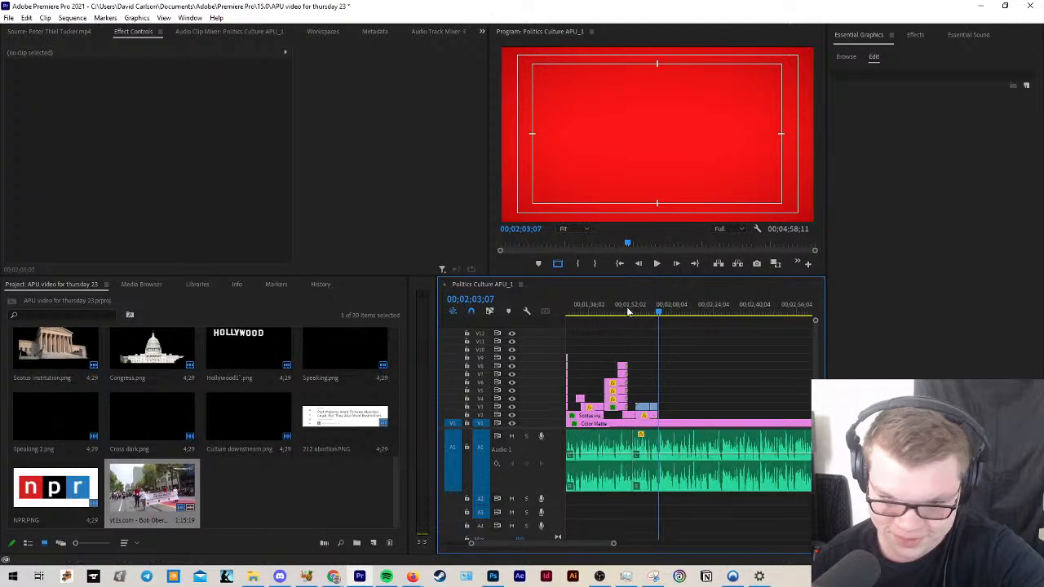
drag(626, 312, 677, 323)
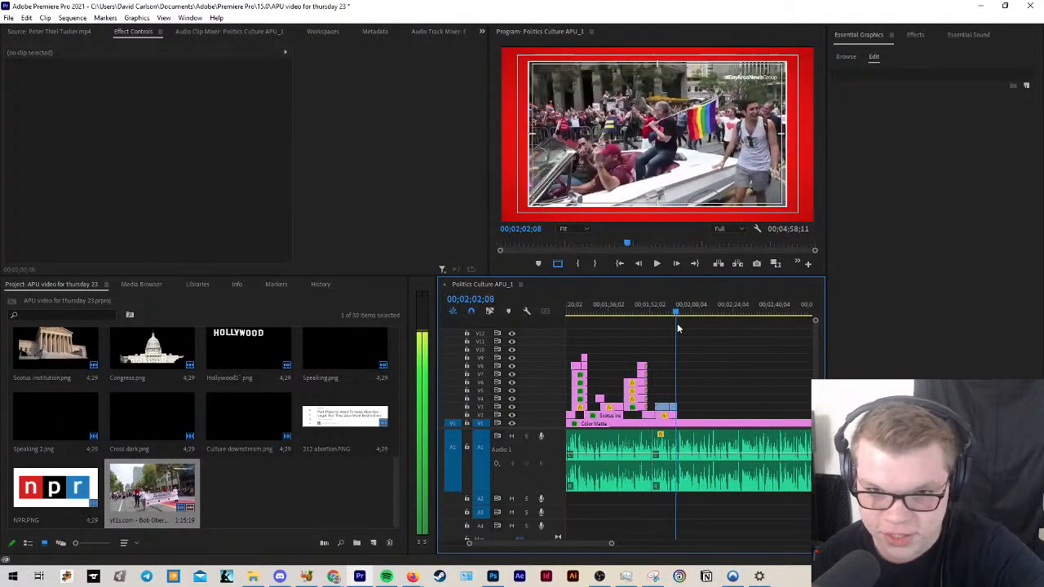
scroll(701, 424, down, 3)
click(635, 308)
key(Home)
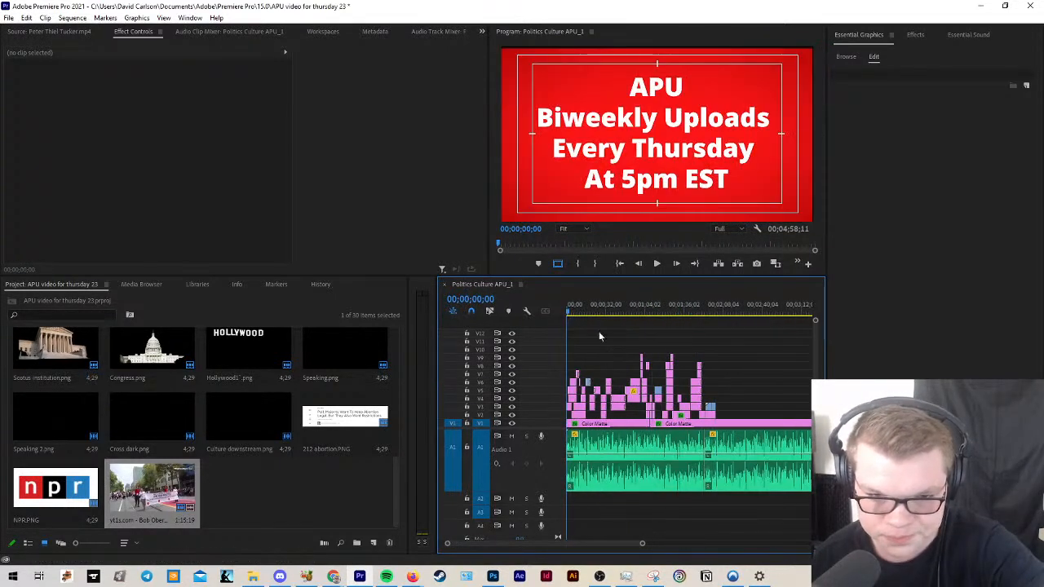
drag(572, 311, 717, 332)
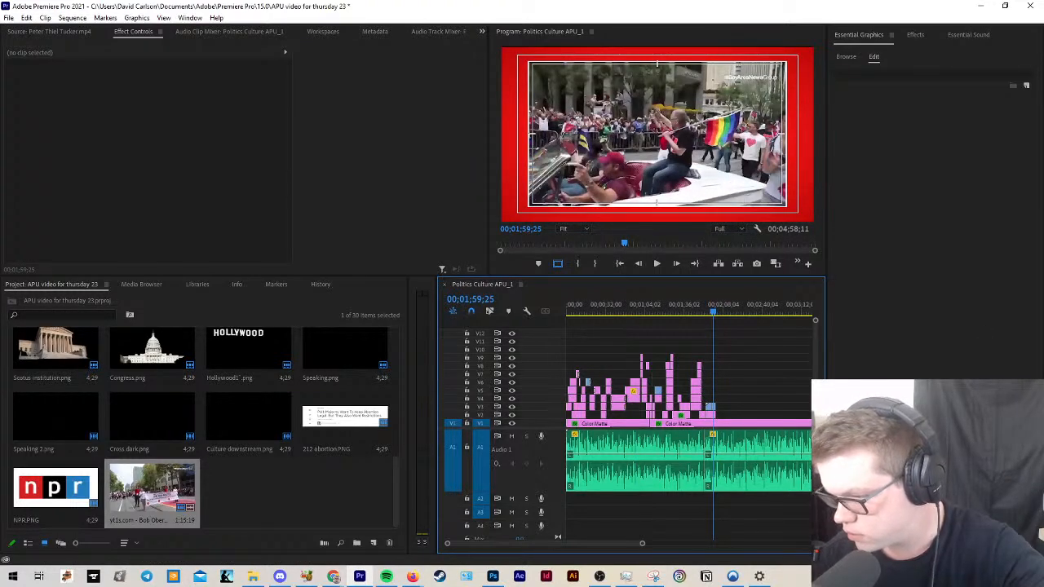
key(alt+Tab)
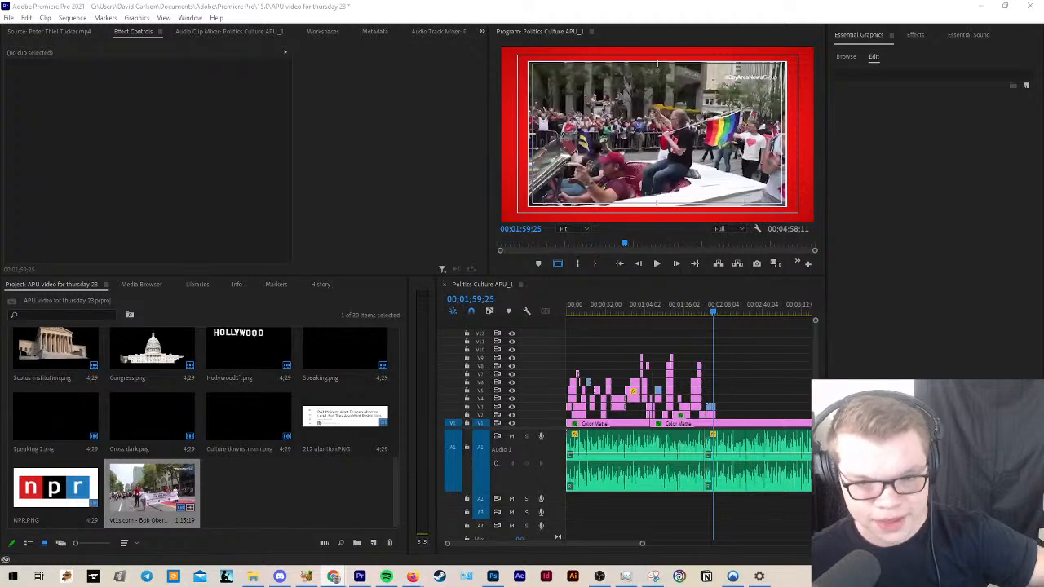
Step: Play the parade section and the narration following it from 00;01;56;06 to 00;02;05;19
click(656, 329)
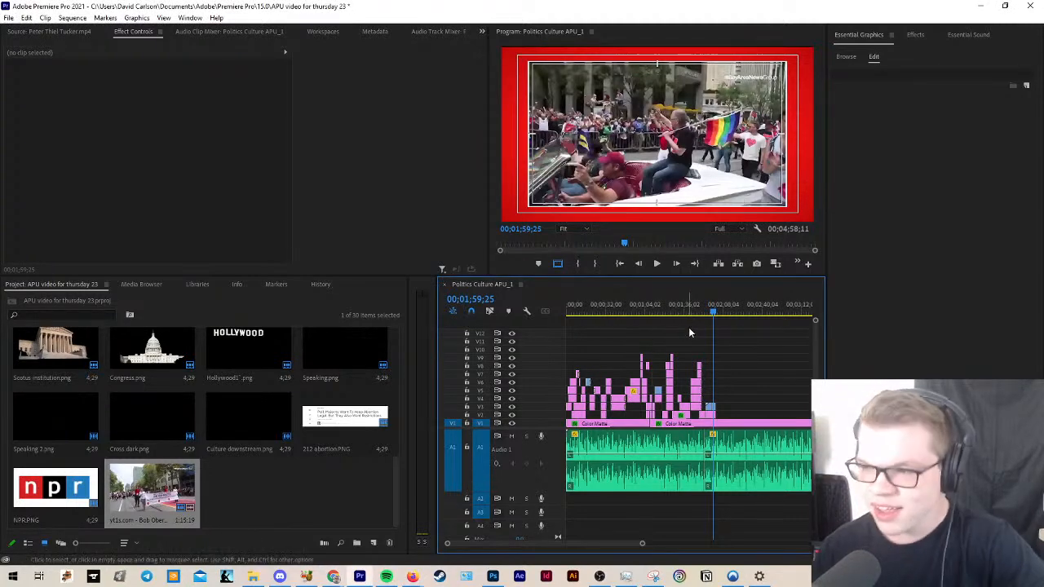
scroll(690, 329, up, 2)
scroll(718, 339, up, 2)
click(700, 306)
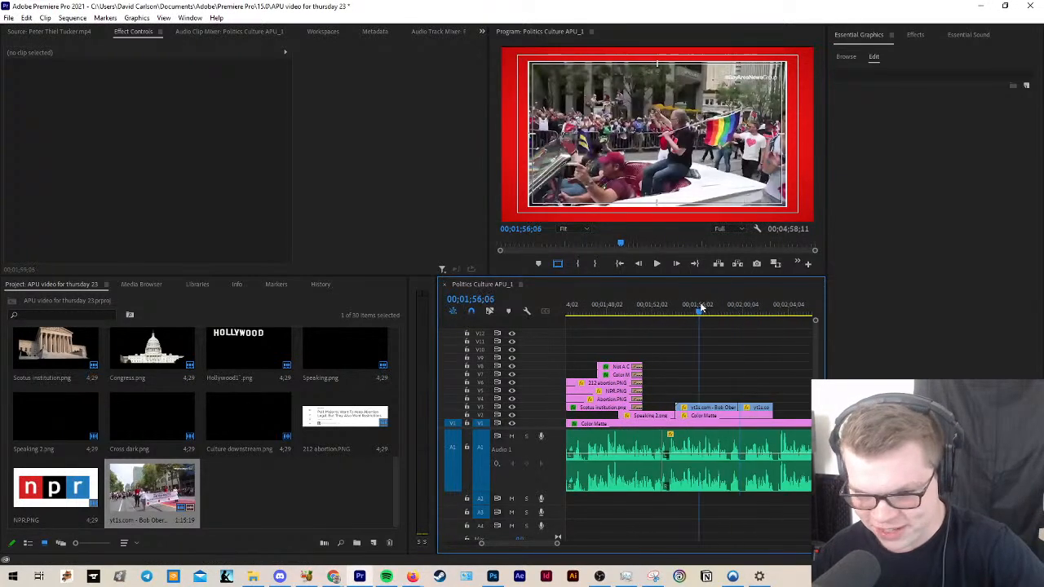
key(space)
scroll(739, 371, up, 3)
scroll(738, 383, down, 4)
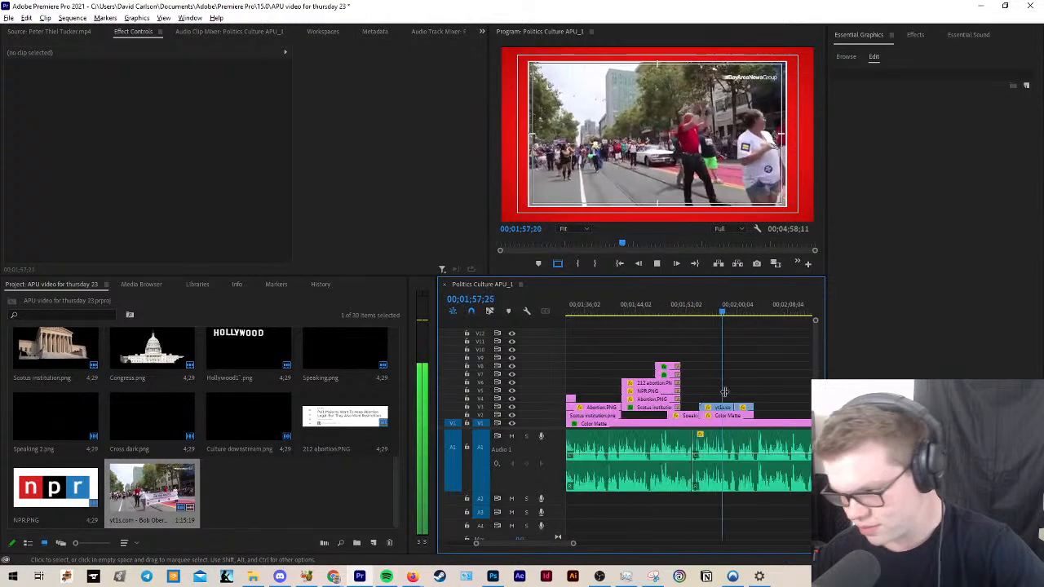
scroll(741, 402, up, 2)
scroll(742, 401, up, 2)
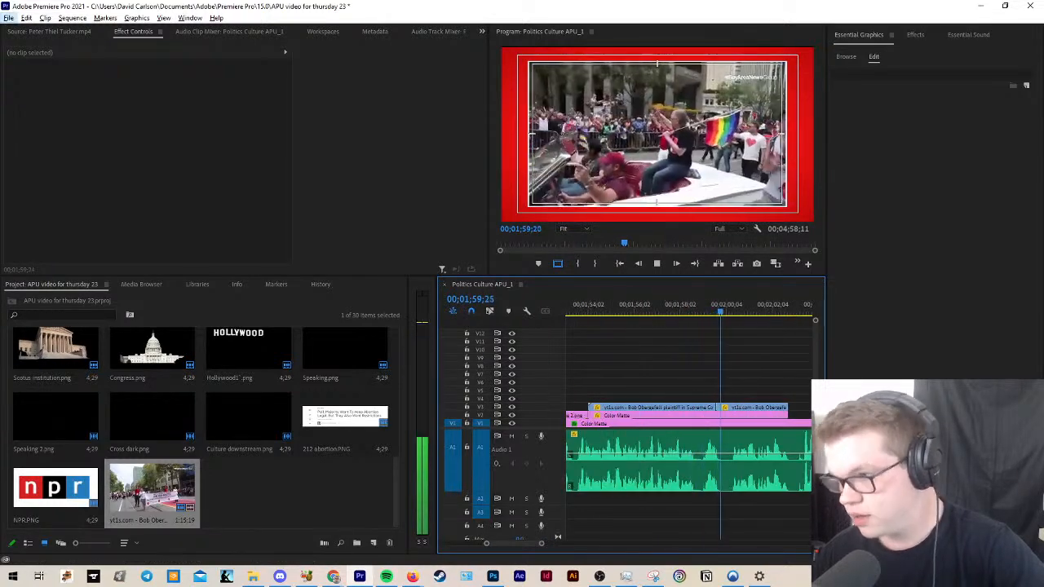
scroll(733, 400, down, 4)
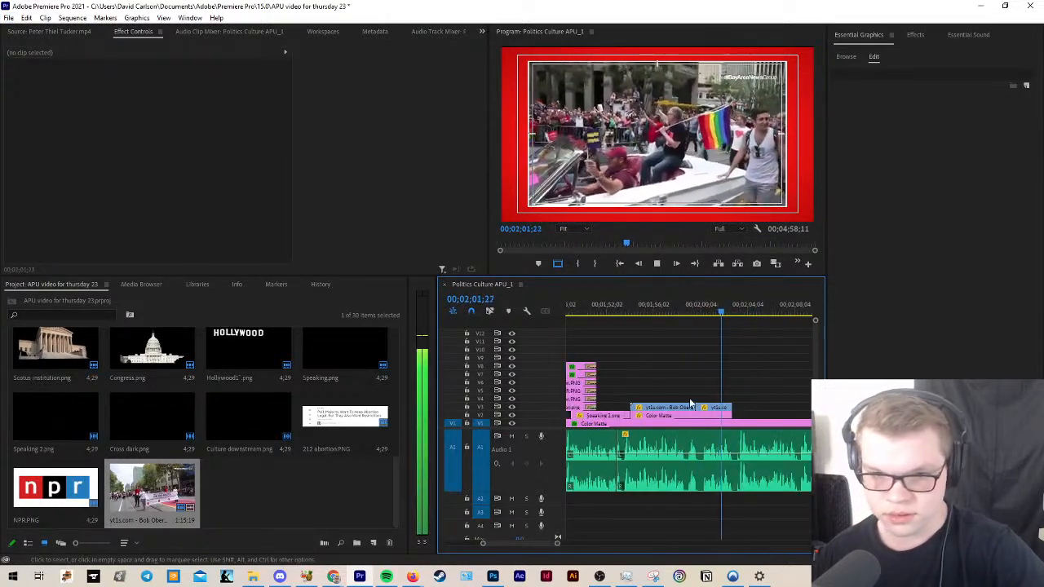
scroll(731, 401, up, 1)
scroll(728, 396, up, 2)
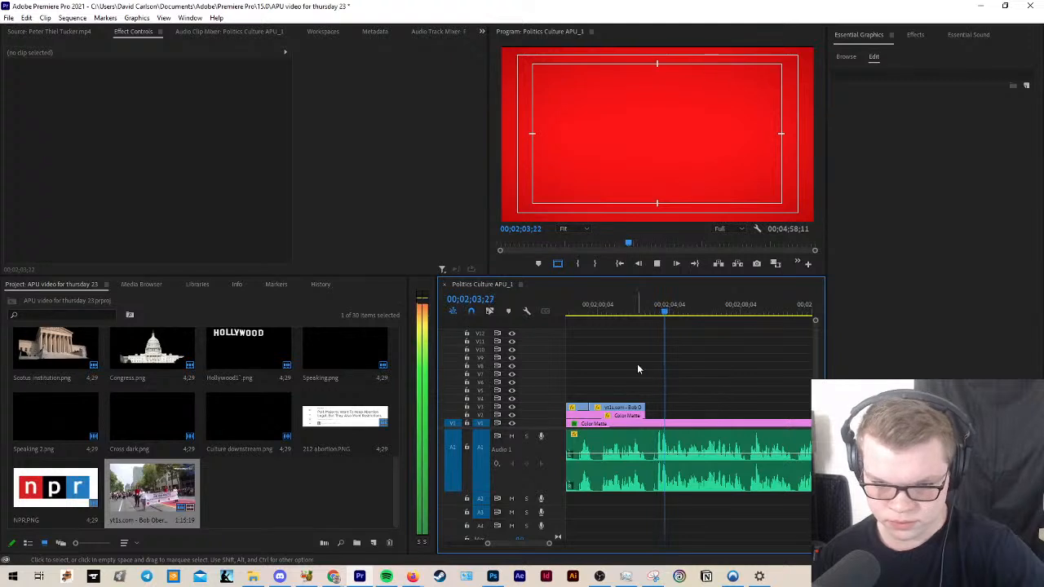
scroll(633, 359, down, 2)
key(space)
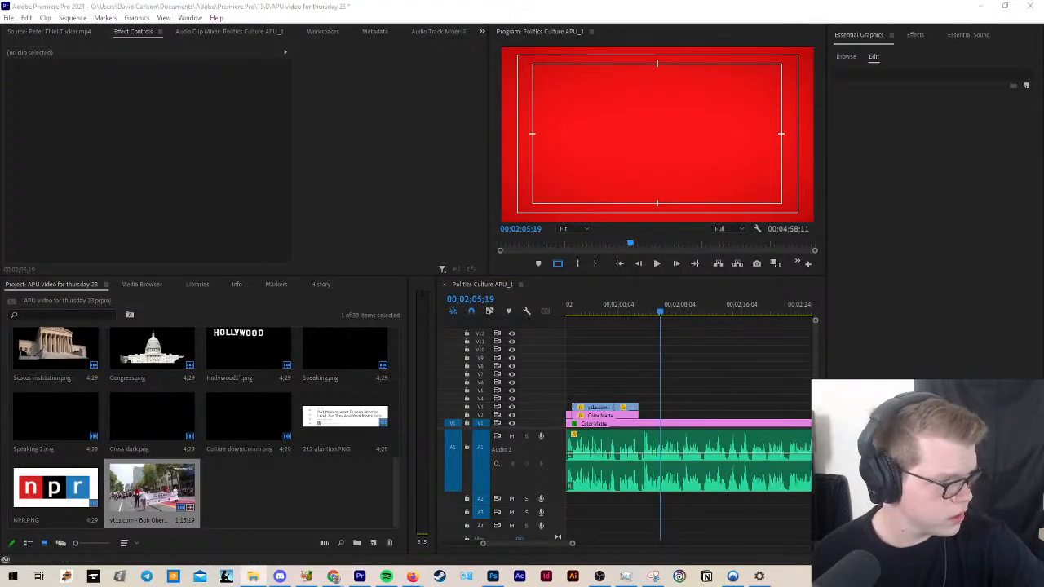
Step: Import Declaring.jpg onto V6 at 00;02;05;19, scale it to about 51 percent and center it at about 960, 530
drag(2, 286, 665, 383)
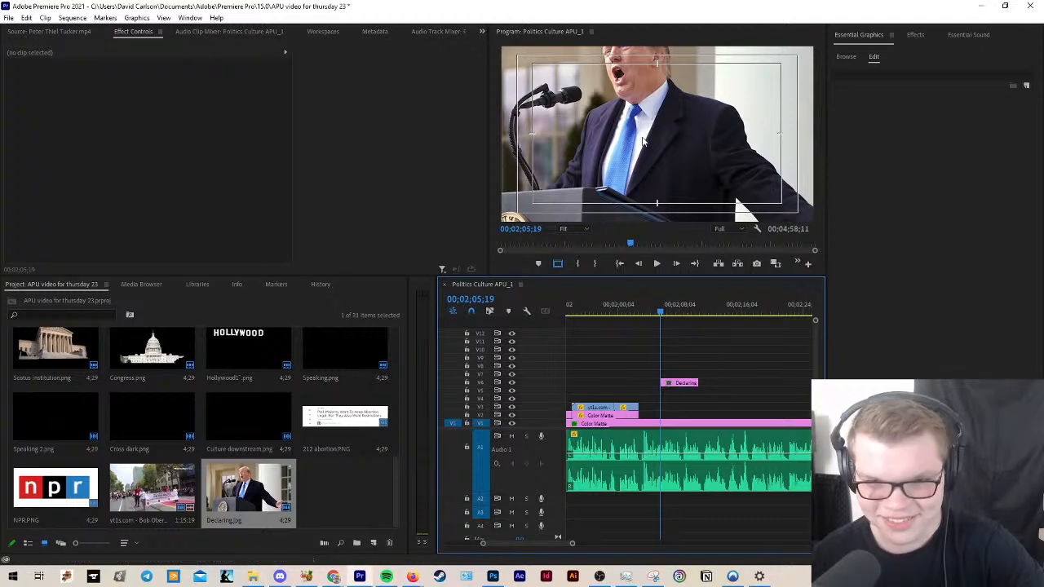
double_click(645, 136)
drag(743, 140, 626, 223)
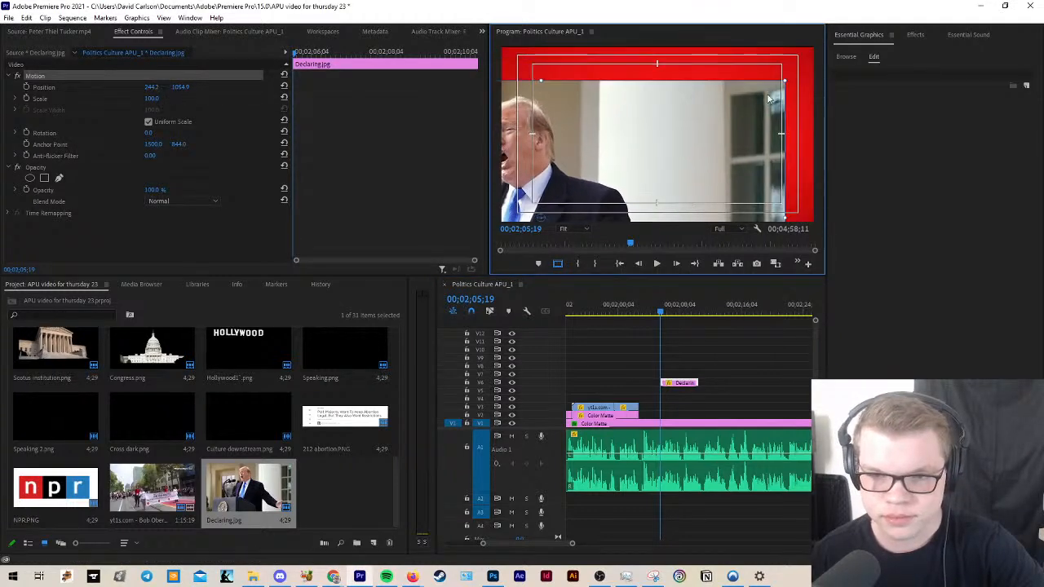
drag(785, 79, 571, 181)
drag(514, 200, 663, 189)
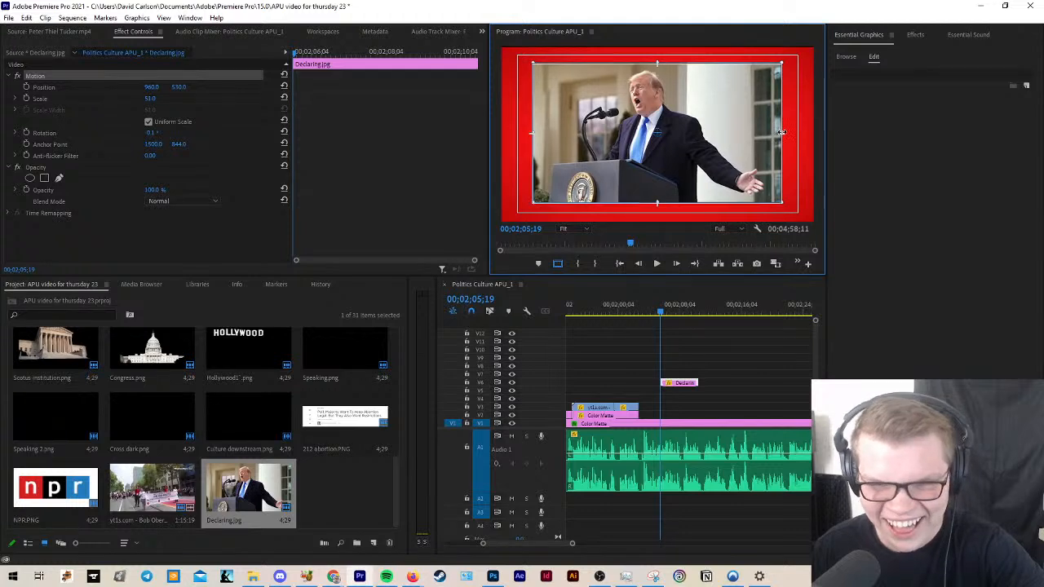
click(726, 344)
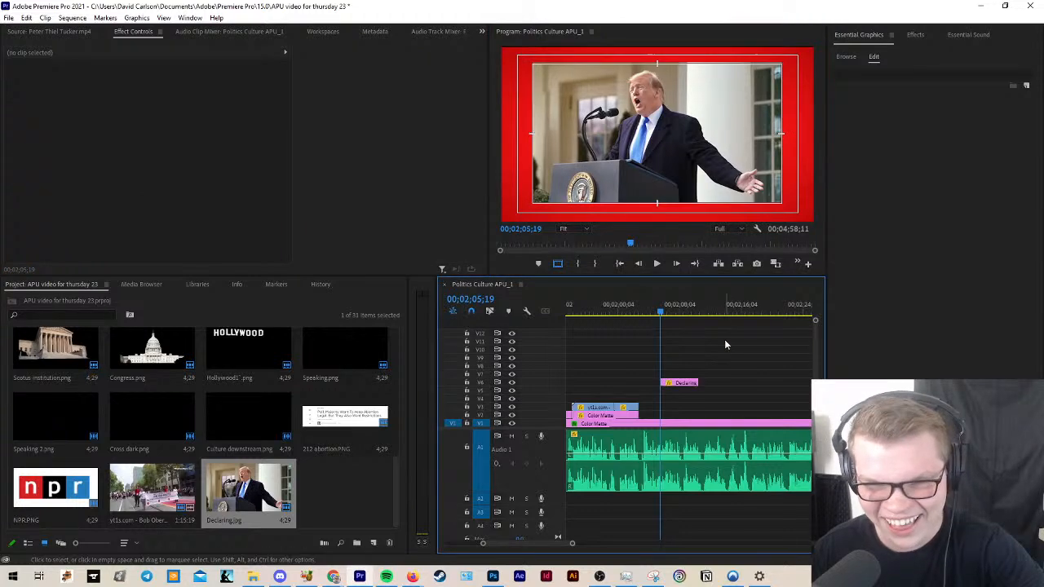
Step: Move Declaring.jpg down to V3 directly against the end of the parade video and play across the transition
drag(664, 384, 643, 408)
click(653, 373)
click(637, 312)
key(space)
scroll(628, 352, up, 4)
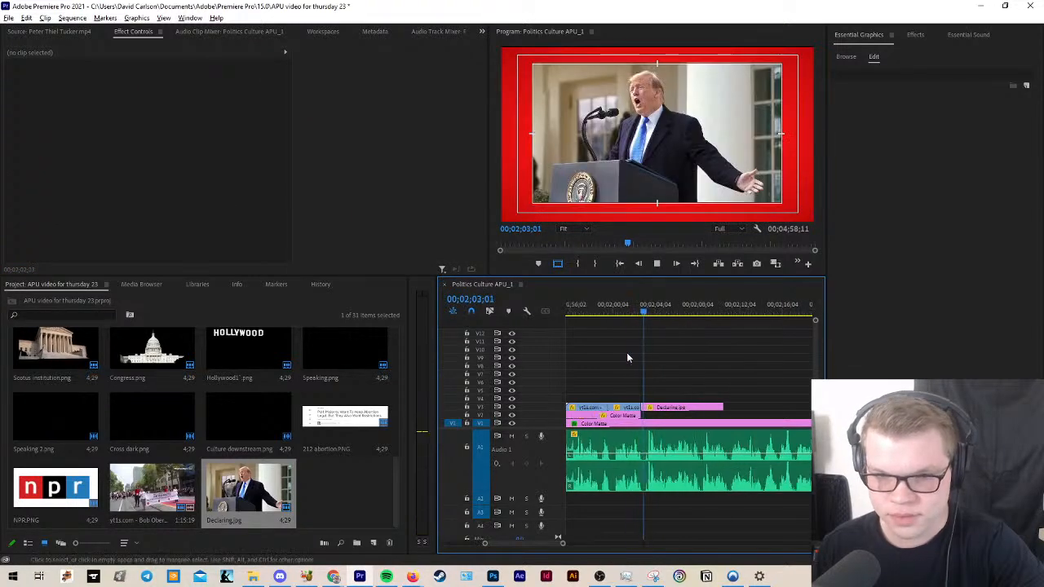
key(space)
Step: Shift Declaring.jpg slightly later on V3, leaving a short gap after the parade video, and play back the new timing
drag(655, 311, 639, 312)
drag(681, 409, 699, 408)
click(694, 380)
key(space)
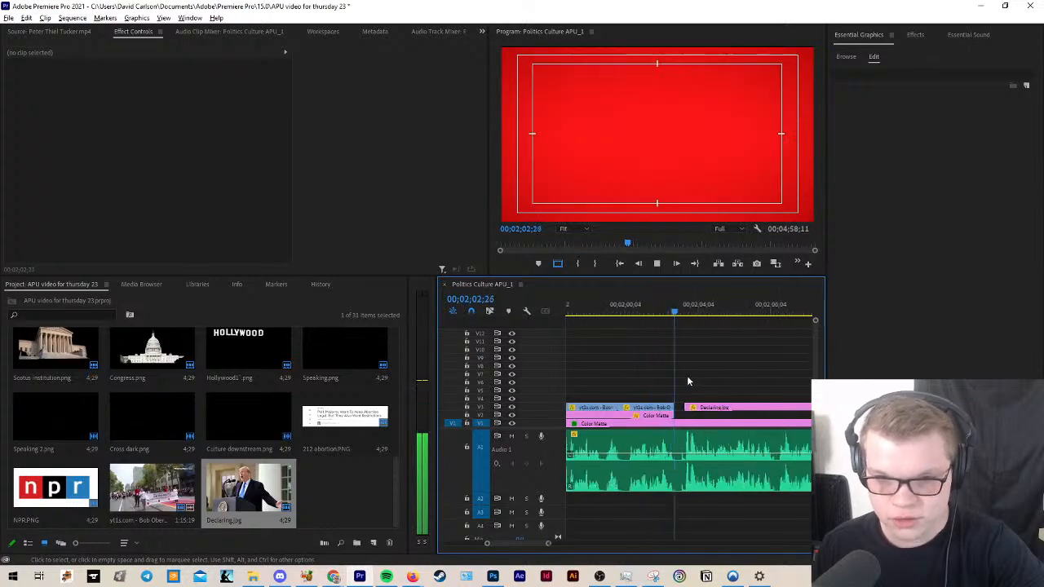
scroll(687, 376, down, 4)
click(715, 312)
key(space)
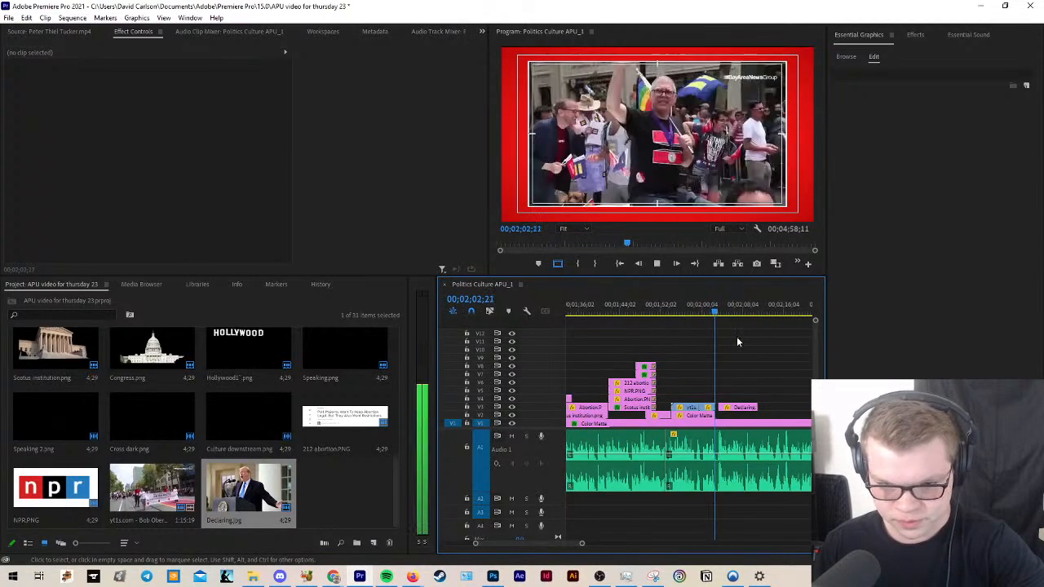
Step: Try extending the ends of the parade video and its Color Matte into the gap before Declaring.jpg, and play it back
scroll(732, 343, up, 4)
key(space)
drag(655, 381, 658, 406)
click(659, 395)
key(space)
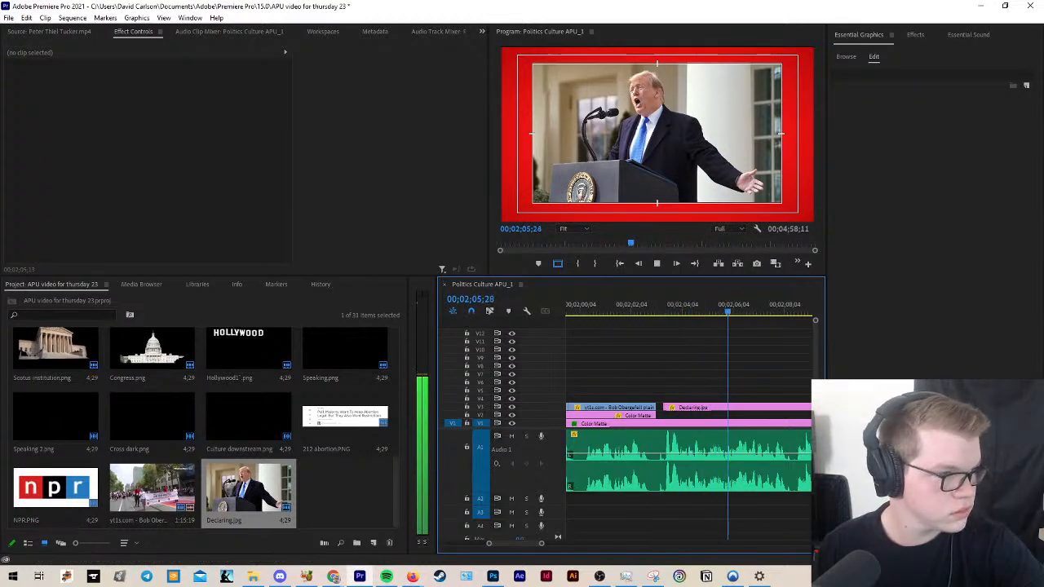
Step: Undo the extension of the parade video and Color Matte, and delete Declaring.jpg from the timeline
key(space)
key(ctrl+z)
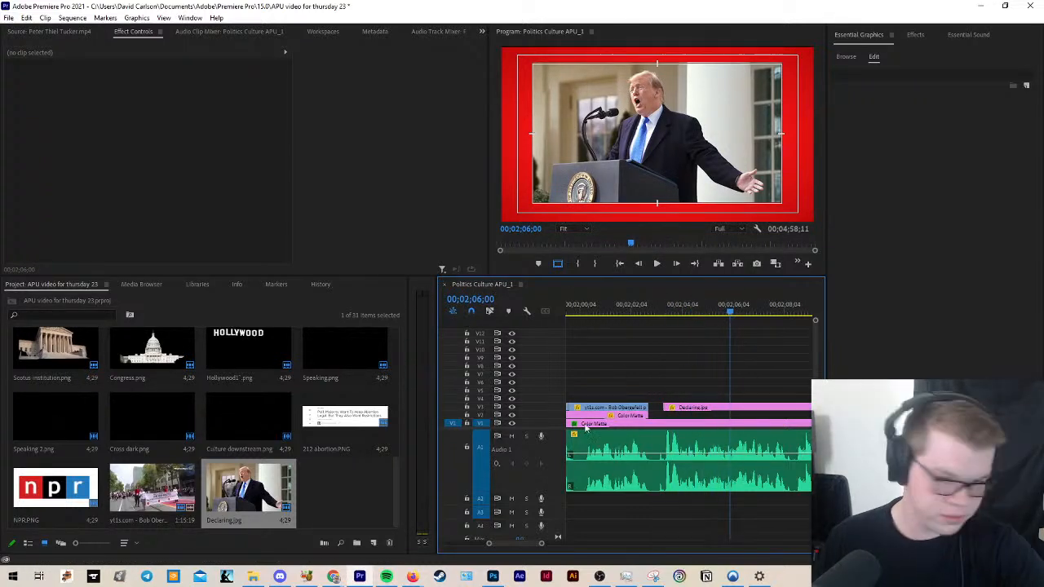
click(683, 408)
key(Delete)
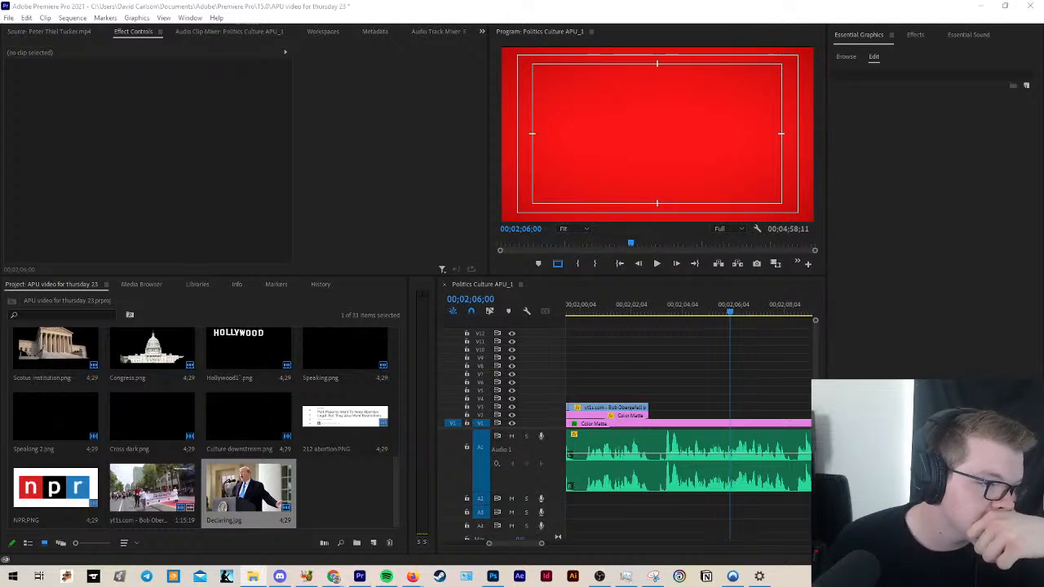
Step: Import the Madison Cawthorn news video, mark a 21;08 excerpt, and place it on V3 after the parade video over an extended Color Matte
drag(141, 450, 107, 361)
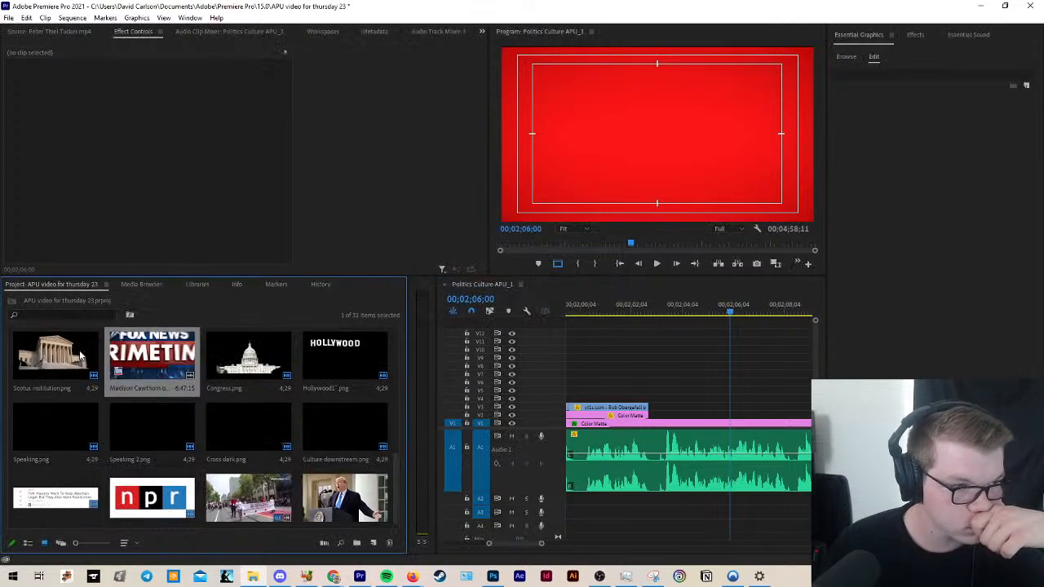
double_click(157, 378)
drag(201, 250, 662, 409)
key(i)
key(o)
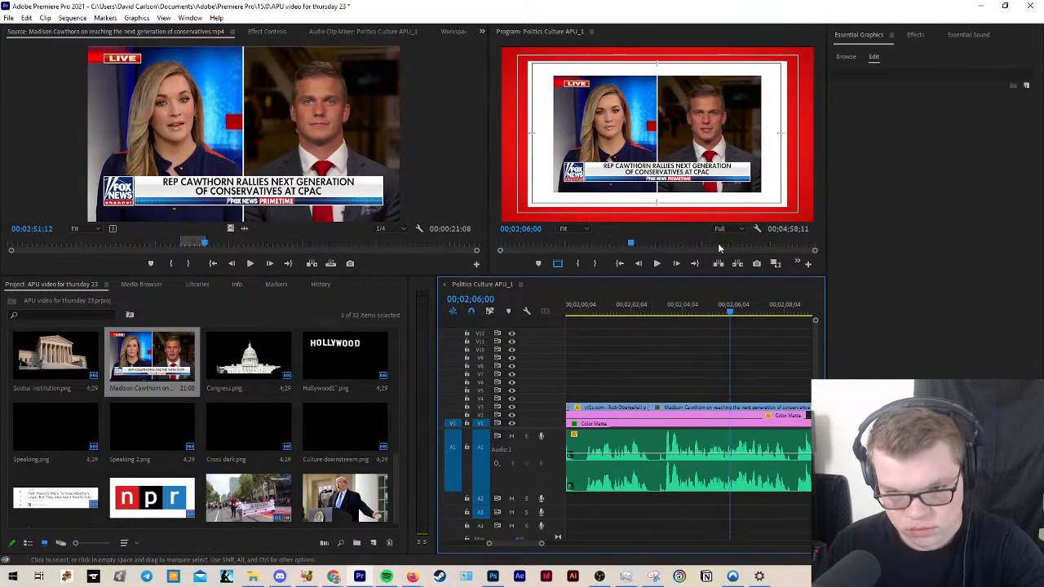
Step: Enlarge the Cawthorn clip to the white matte's size, and scale down the parade video at 00;02;01;16 inside its white border
click(712, 181)
drag(659, 193, 657, 206)
click(618, 311)
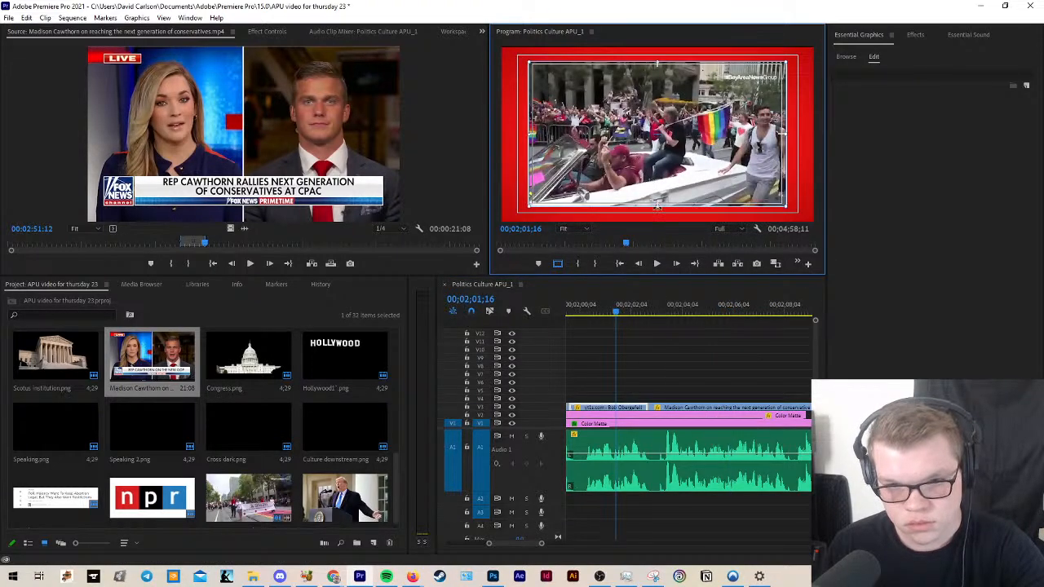
drag(658, 207, 657, 200)
Step: Set the white Color Matte's scale to 79.4 and move its Position and Scale keyframes to the start of the clip
drag(781, 202, 783, 204)
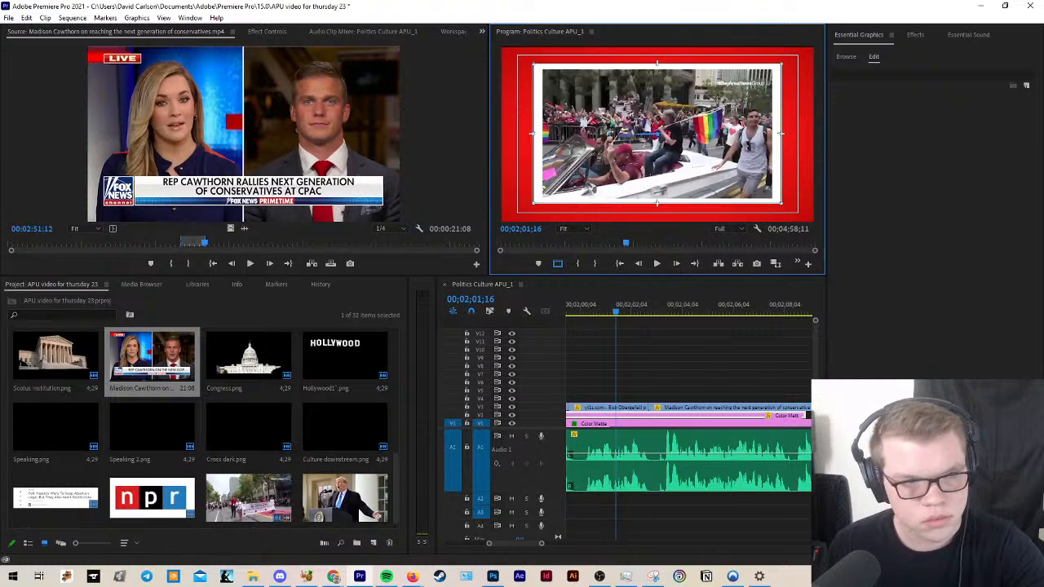
click(267, 32)
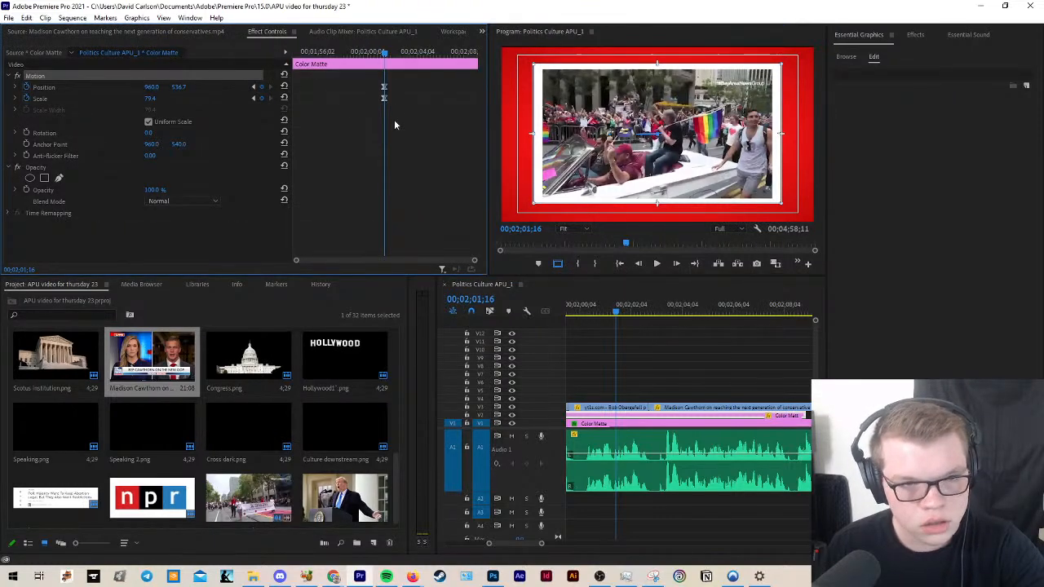
drag(394, 121, 213, 91)
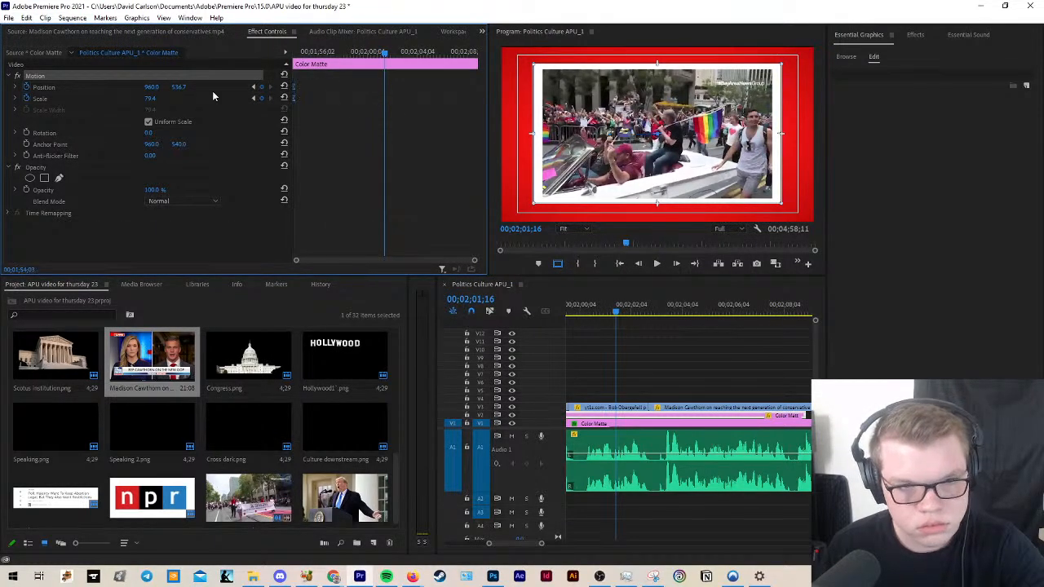
Step: Scale the Madison Cawthorn clip down to 109.3 so the white border shows evenly around it
click(652, 301)
click(732, 367)
double_click(642, 139)
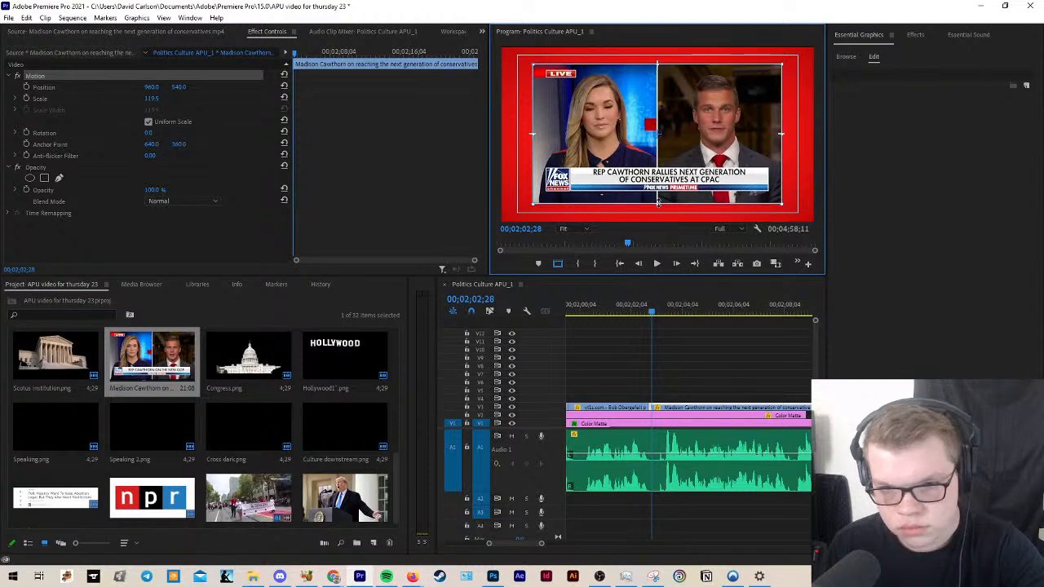
drag(658, 202, 657, 199)
click(727, 350)
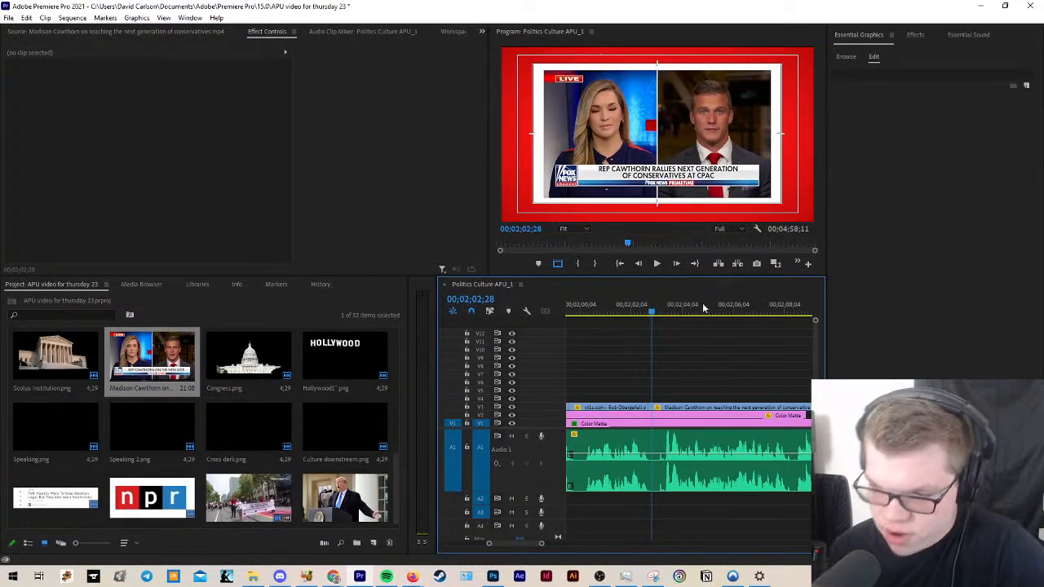
Step: Scale the first Obergefell parade clip at 00;01;54;12 down to 217 so it sits inside the white border
scroll(629, 362, down, 3)
key(minus)
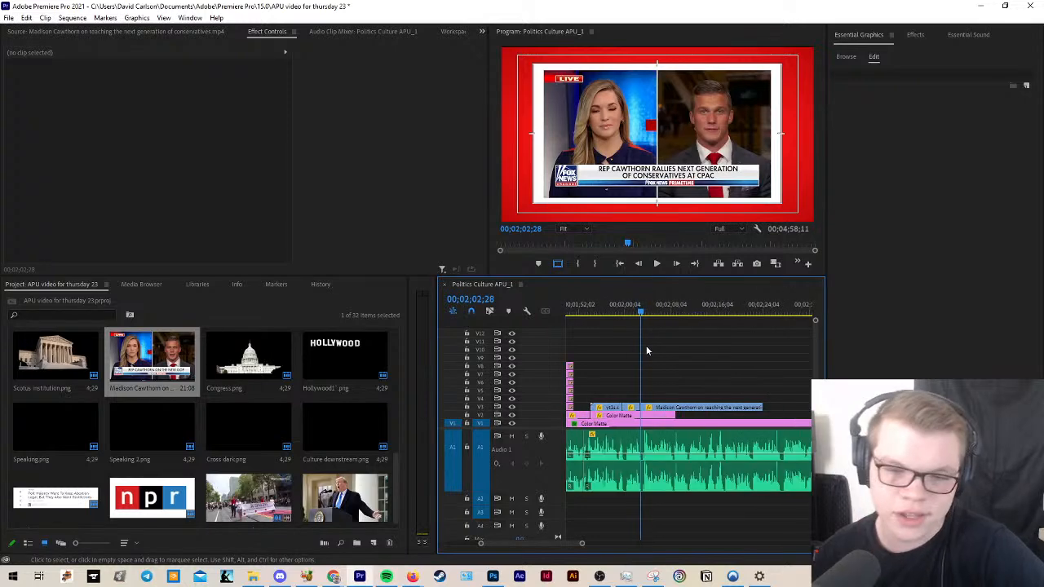
click(602, 304)
click(586, 310)
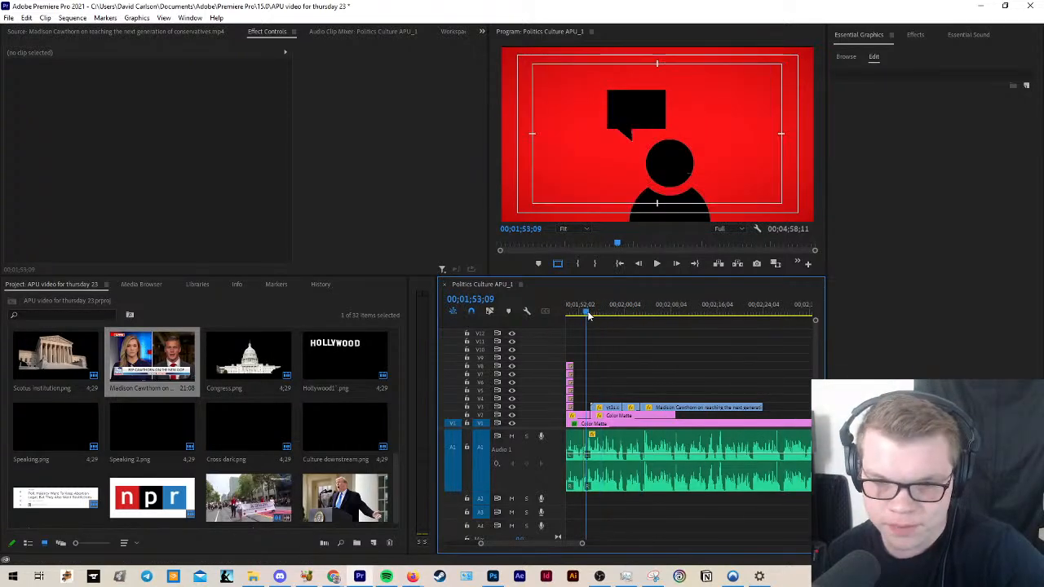
key(space)
key(space)
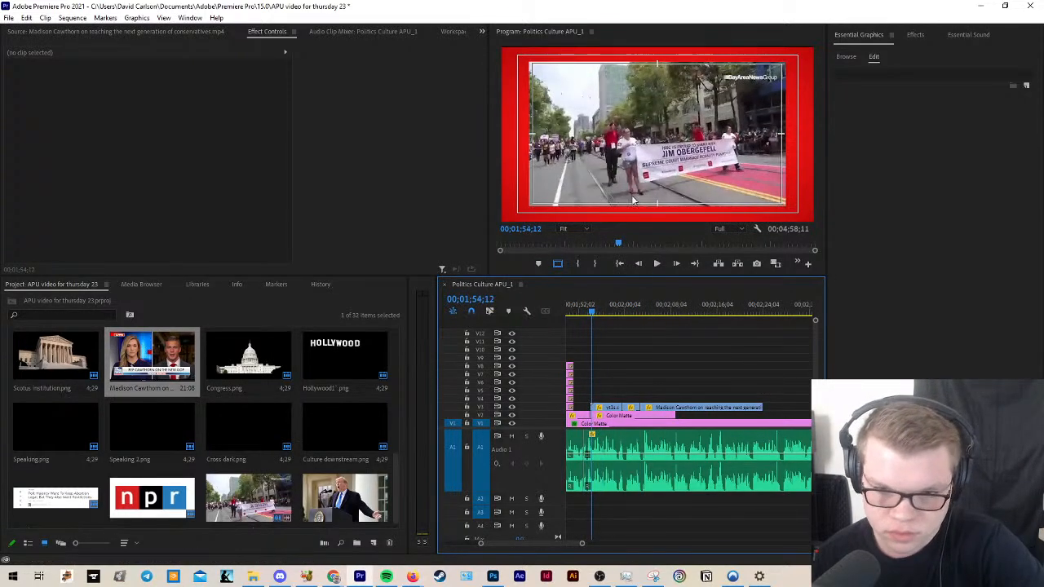
click(646, 206)
drag(656, 204, 655, 198)
click(658, 355)
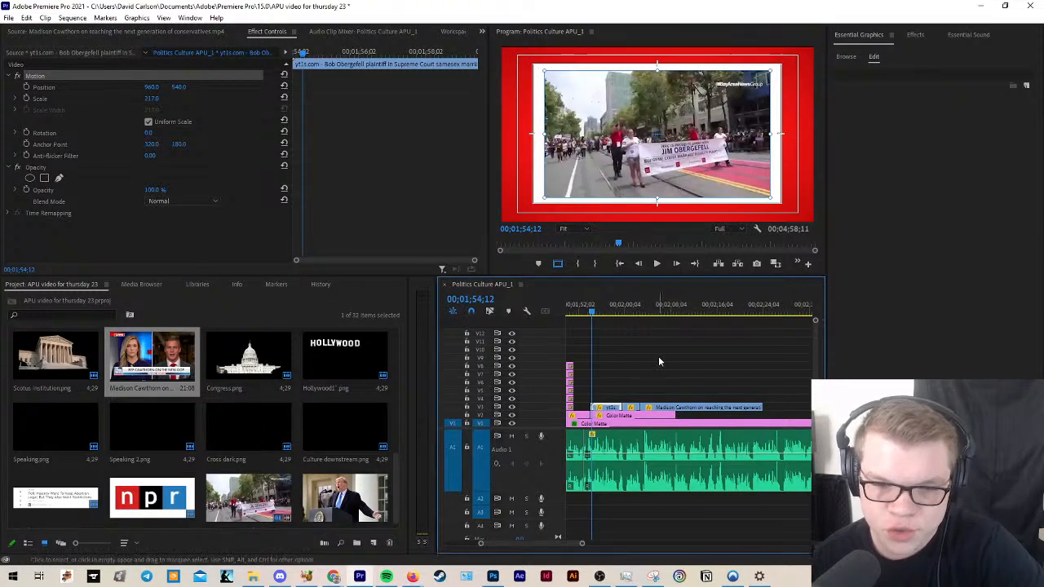
Step: Play back the parade clips into the start of the Cawthorn footage to review the white borders
key(space)
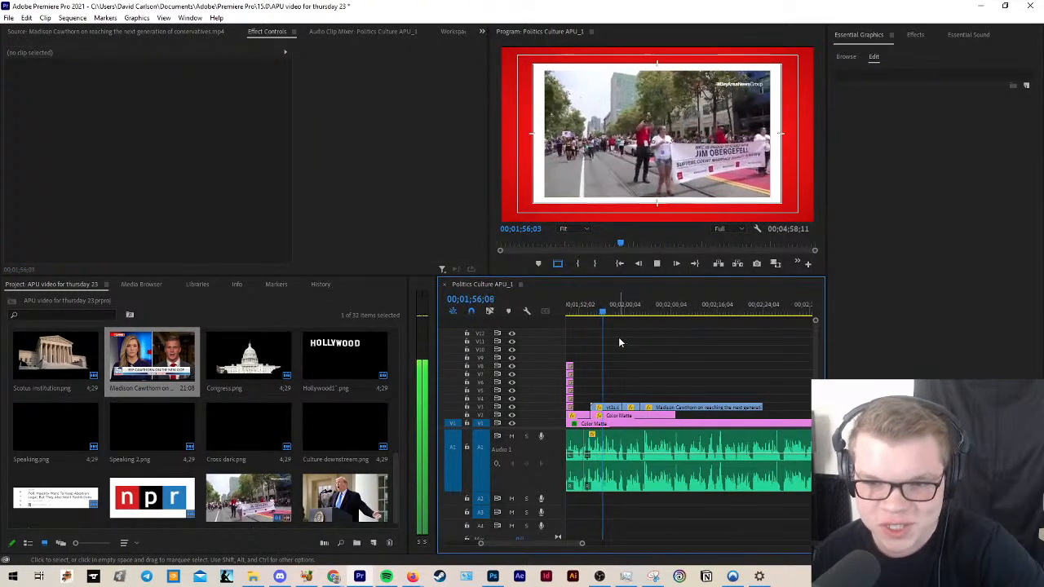
scroll(625, 351, up, 3)
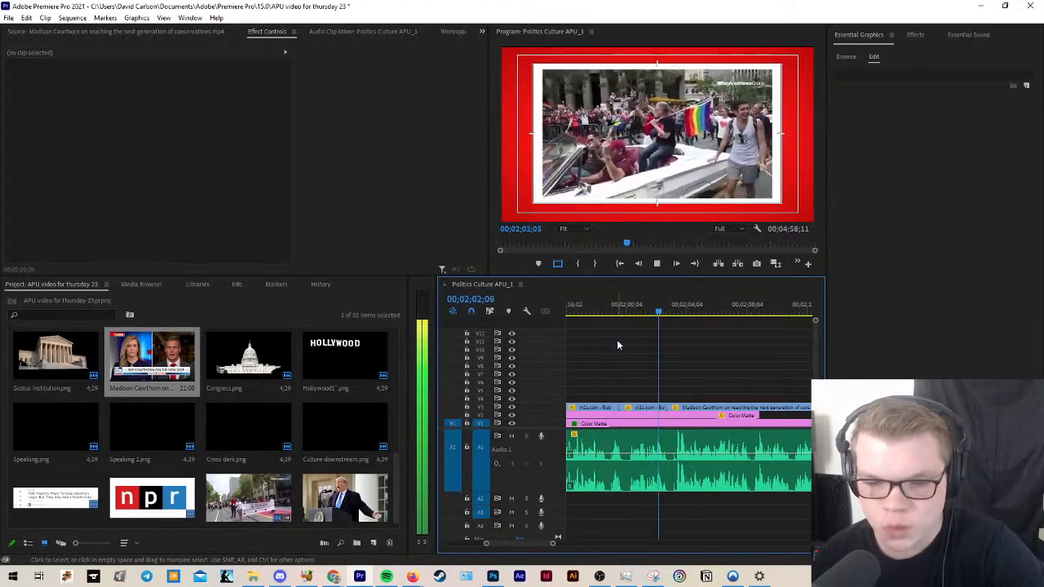
key(space)
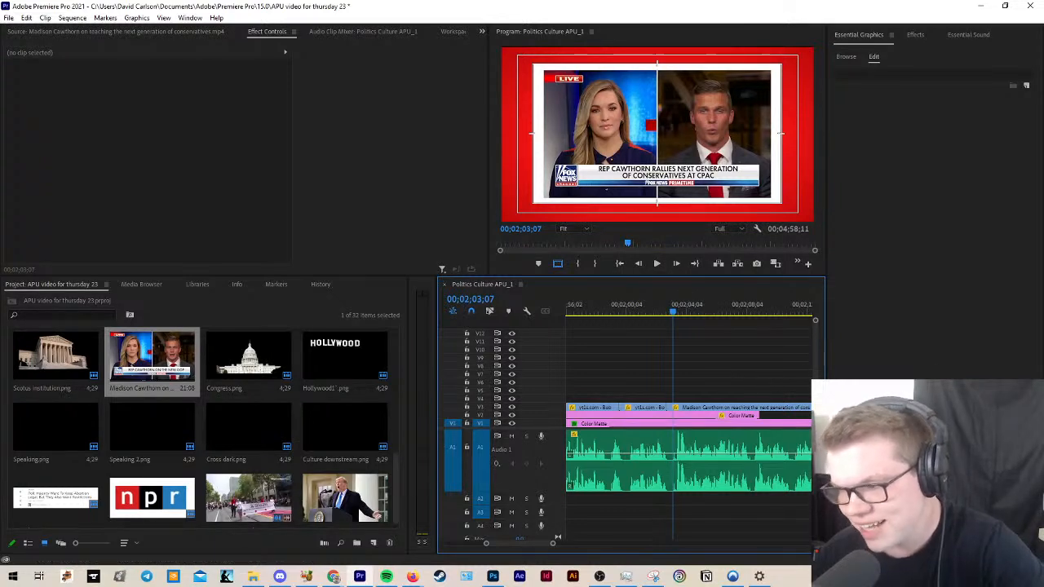
key(alt+Tab)
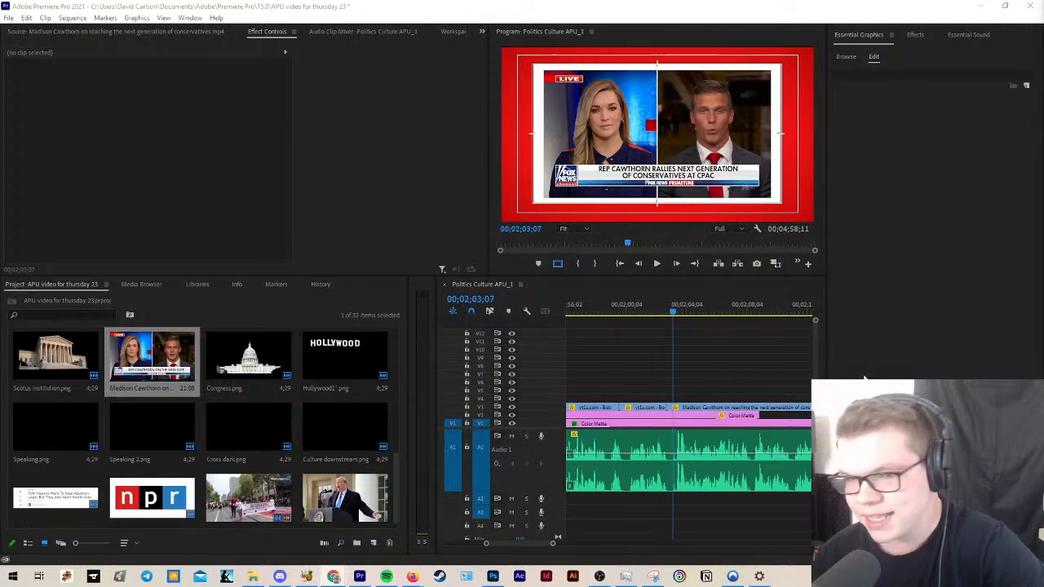
click(749, 363)
scroll(740, 402, down, 2)
scroll(739, 402, down, 4)
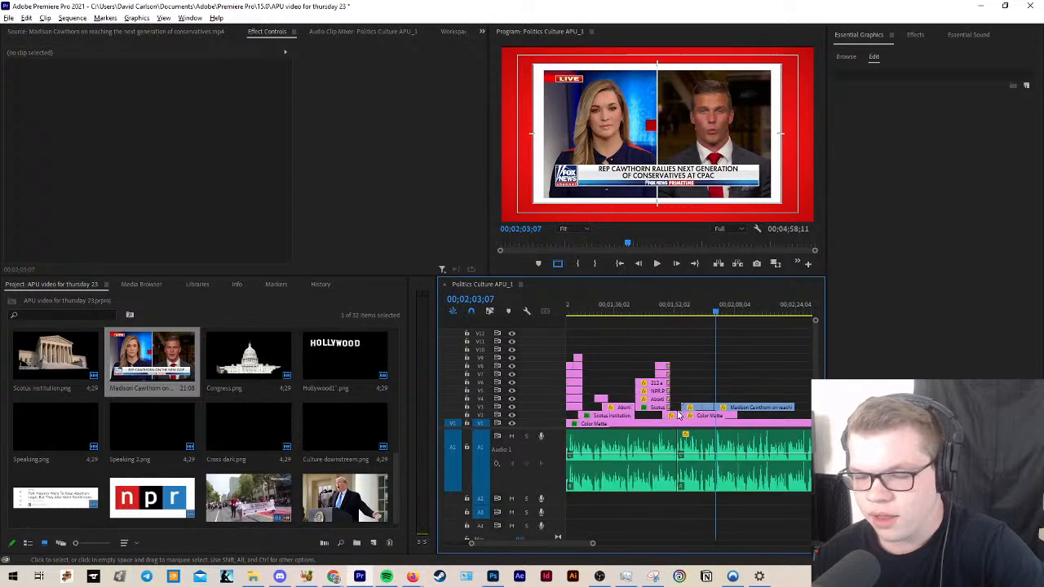
Step: Trim the end of the Cawthorn clip on V3 back to the end of the Color Matte on V2
scroll(708, 411, up, 4)
drag(724, 415, 615, 410)
click(631, 390)
scroll(632, 391, down, 3)
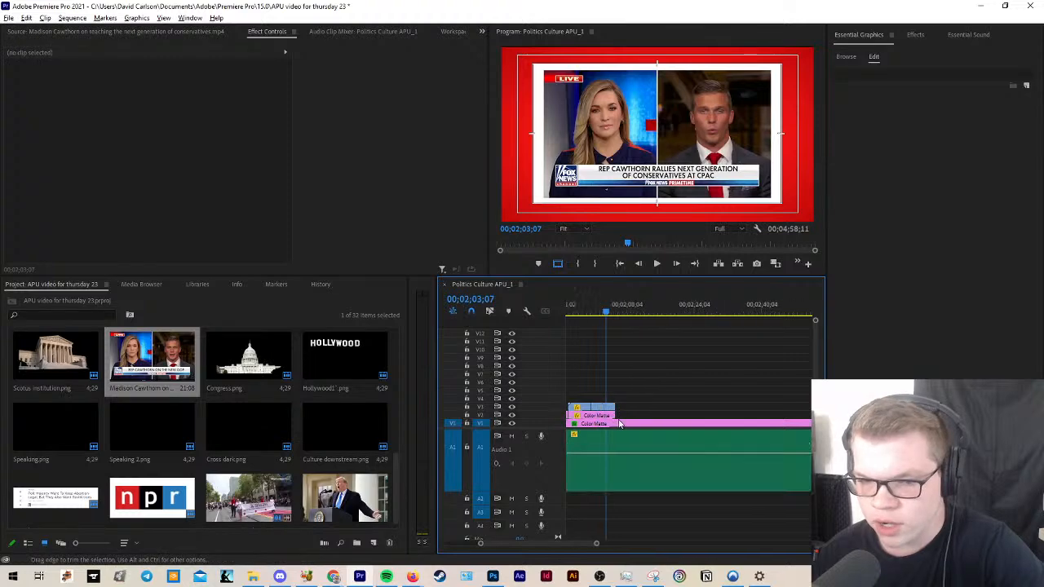
scroll(612, 436, up, 6)
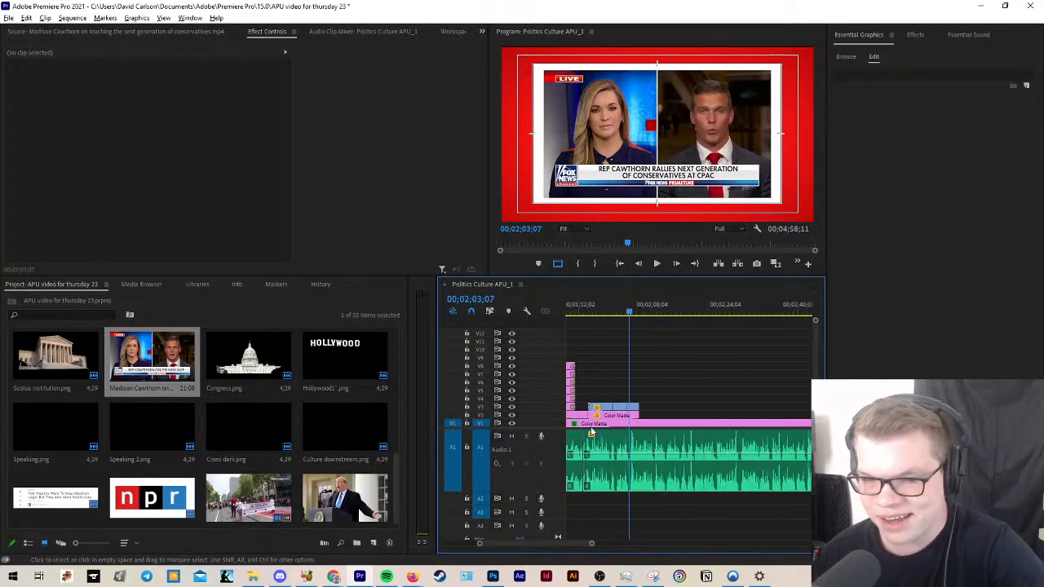
scroll(628, 385, down, 5)
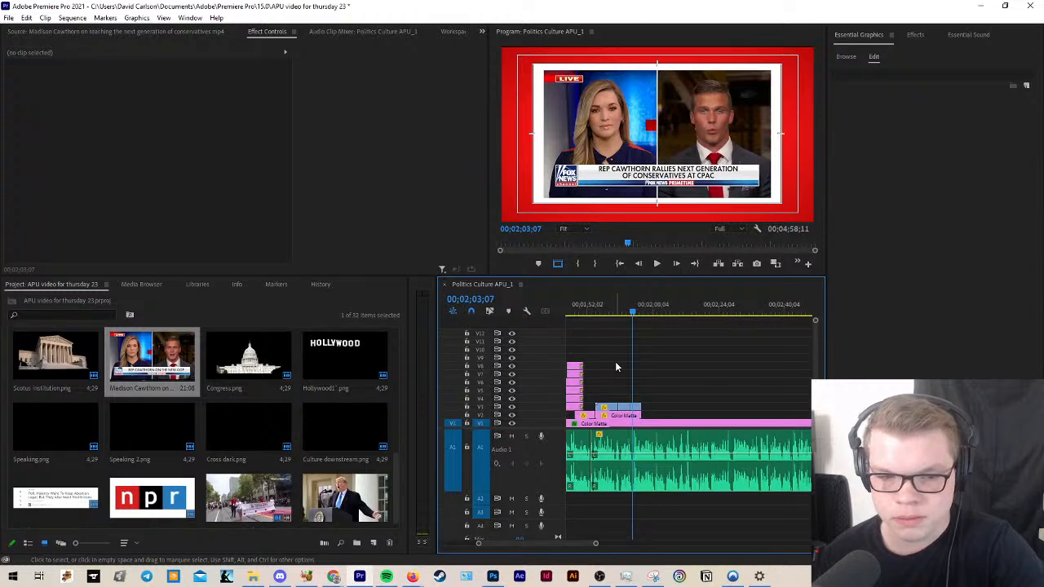
scroll(616, 367, up, 2)
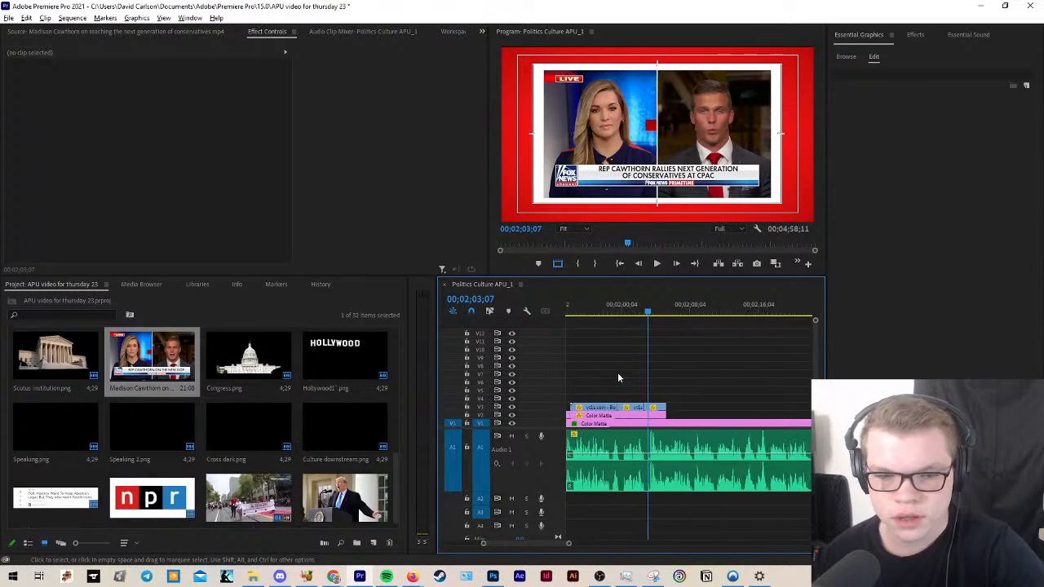
scroll(618, 377, down, 2)
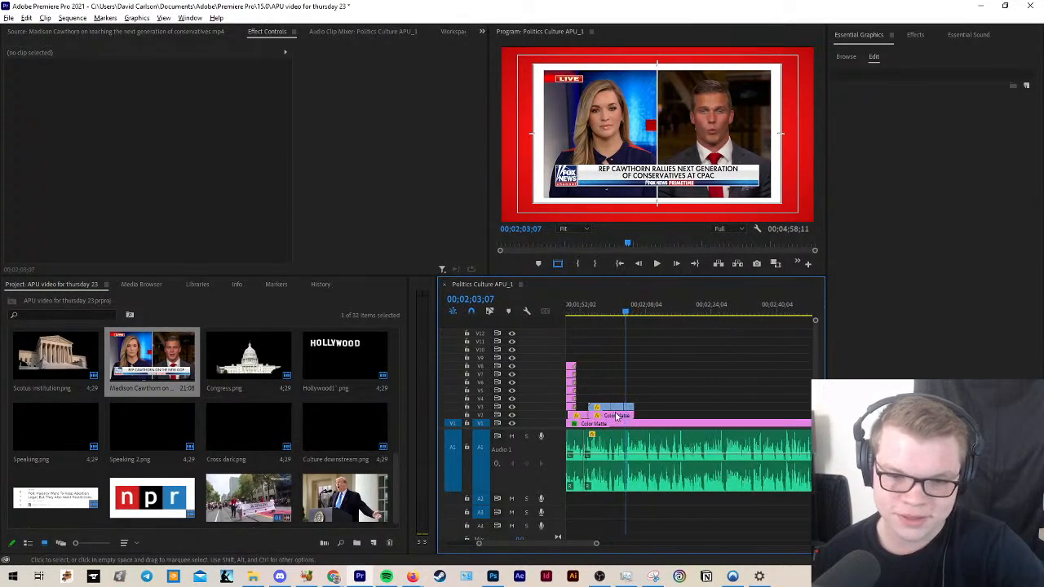
scroll(673, 374, up, 4)
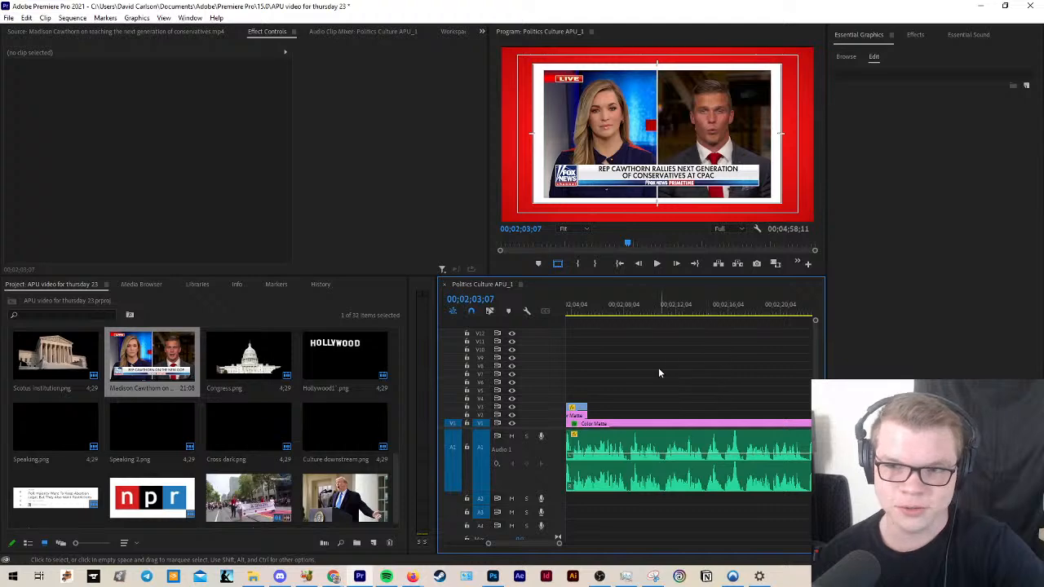
scroll(630, 394, down, 4)
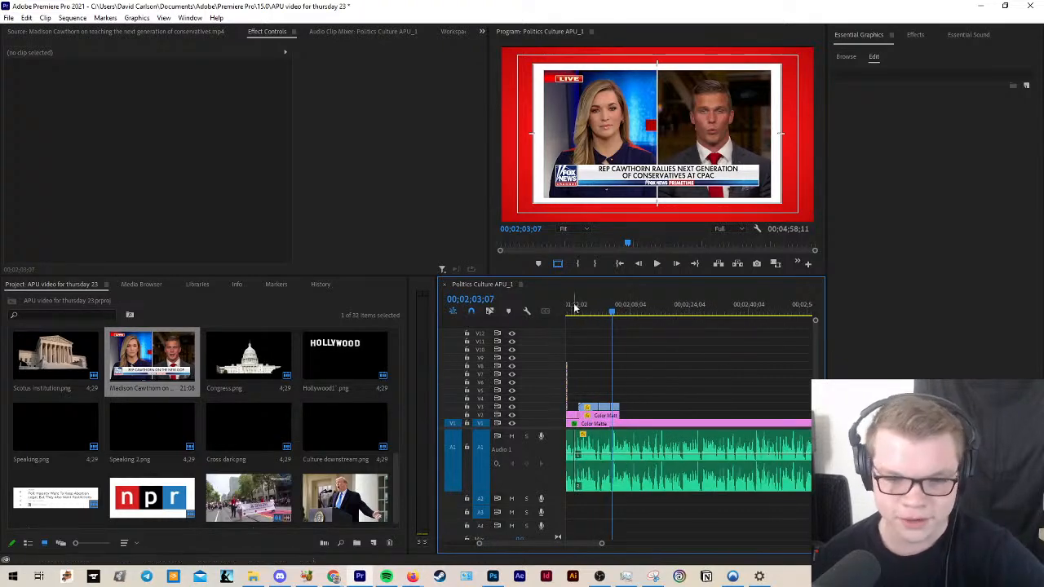
Step: Play back the narration from the parade footage past the end of the Cawthorn clip to check the timing
click(575, 308)
key(space)
scroll(608, 364, up, 2)
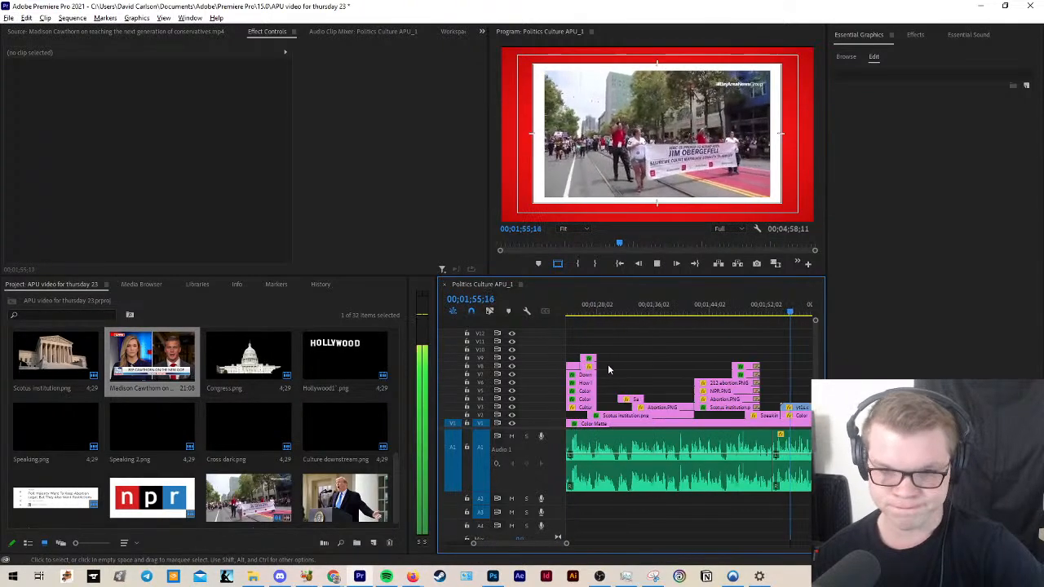
scroll(608, 364, up, 1)
key(space)
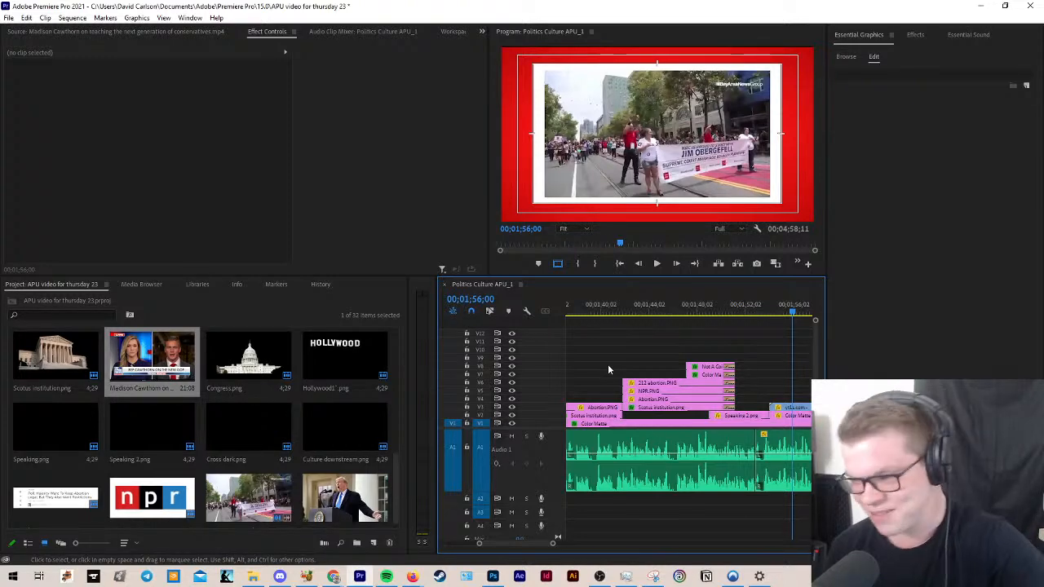
scroll(755, 426, down, 1)
key(space)
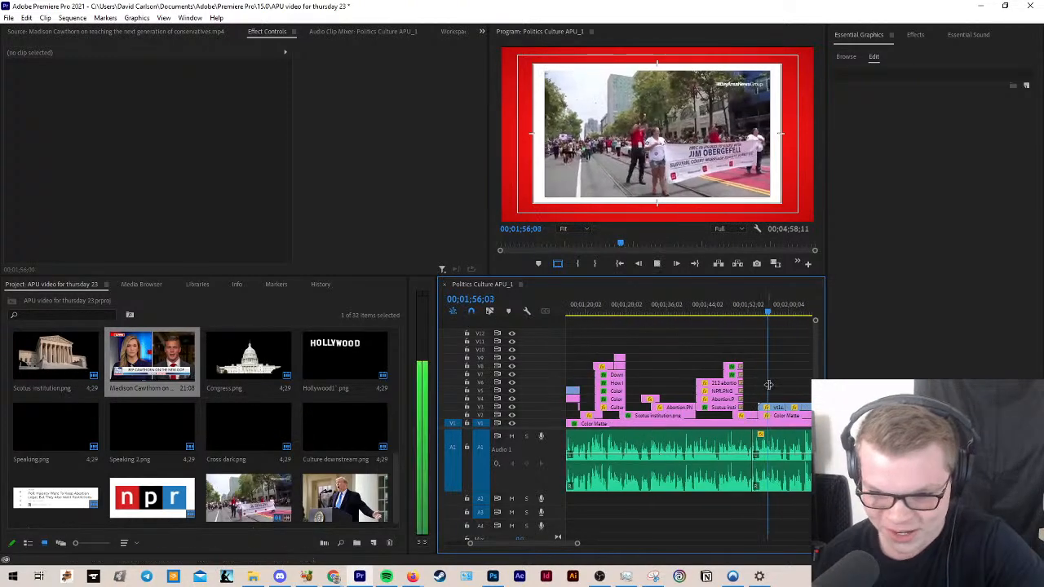
scroll(787, 372, down, 2)
scroll(735, 425, up, 3)
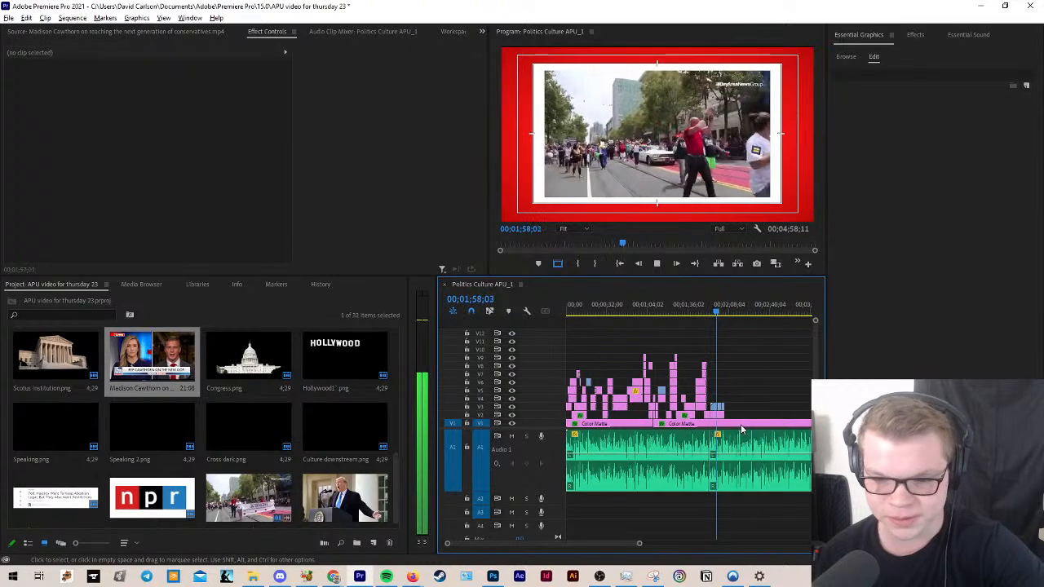
scroll(703, 426, up, 1)
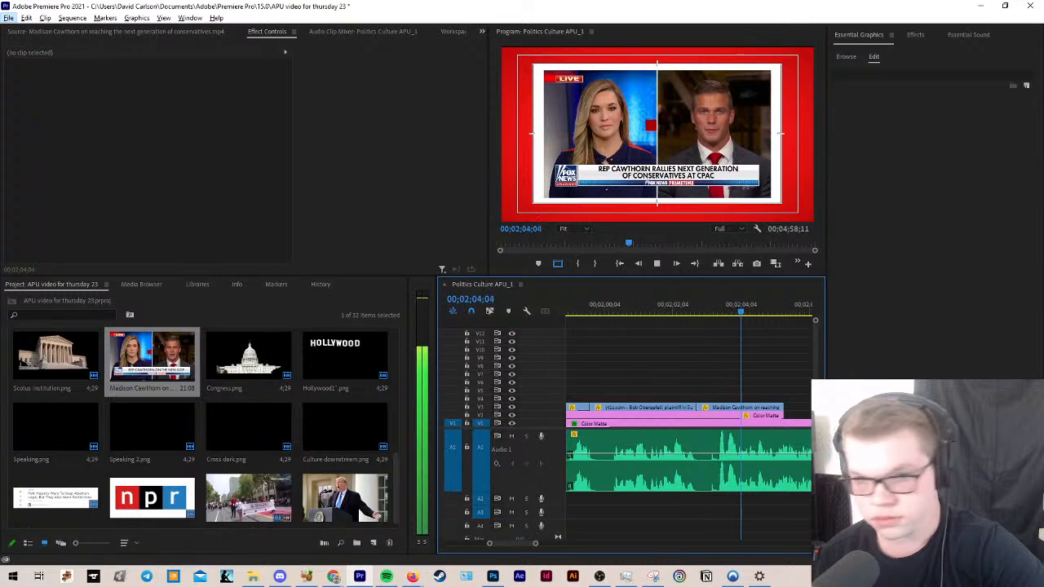
scroll(722, 445, down, 2)
key(space)
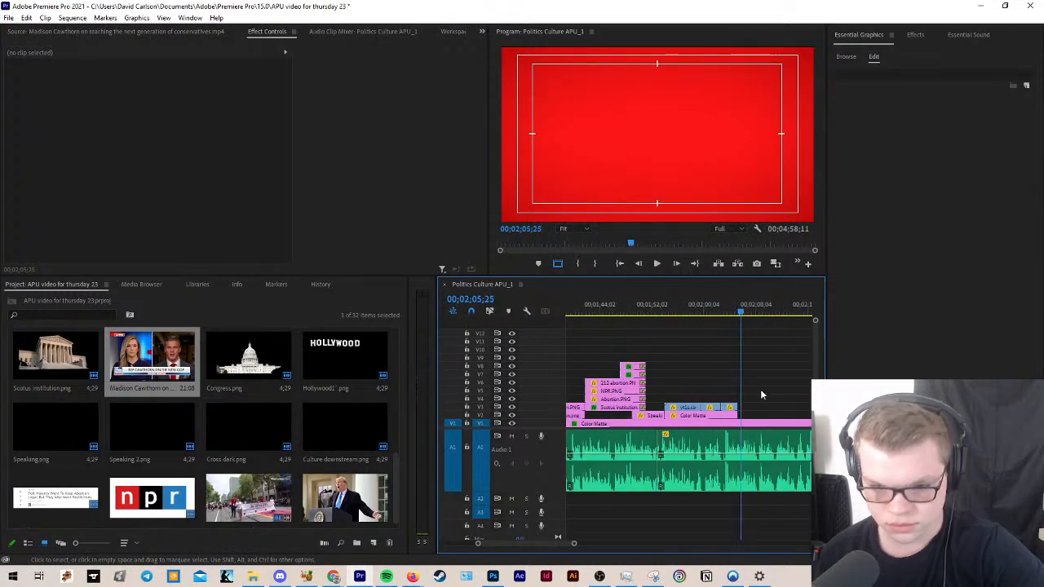
Step: Extend the ends of the Cawthorn clip and its Color Matte together, and play back the longer section
drag(736, 412, 810, 410)
key(space)
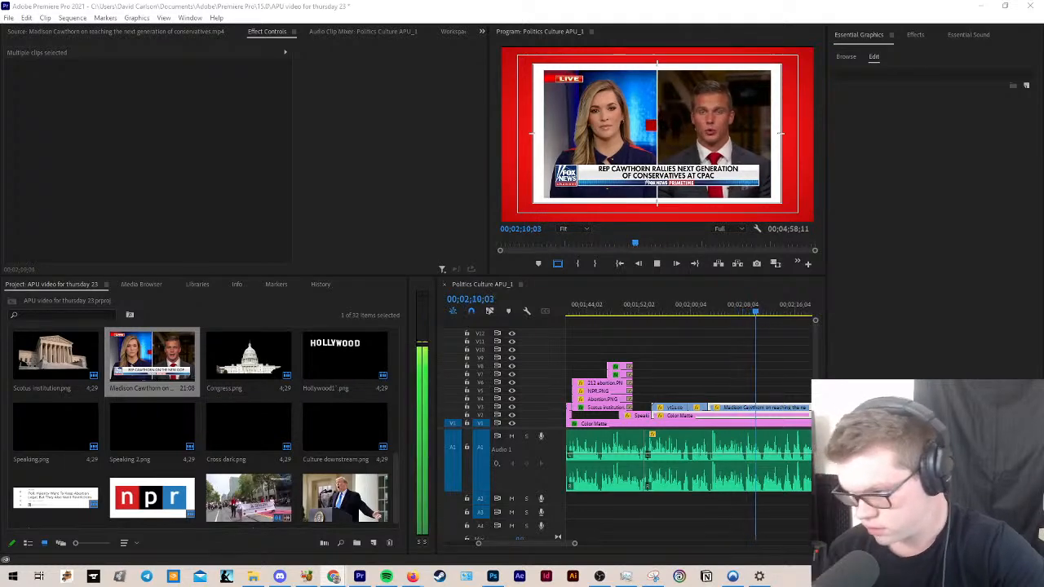
scroll(721, 389, down, 2)
scroll(751, 403, up, 1)
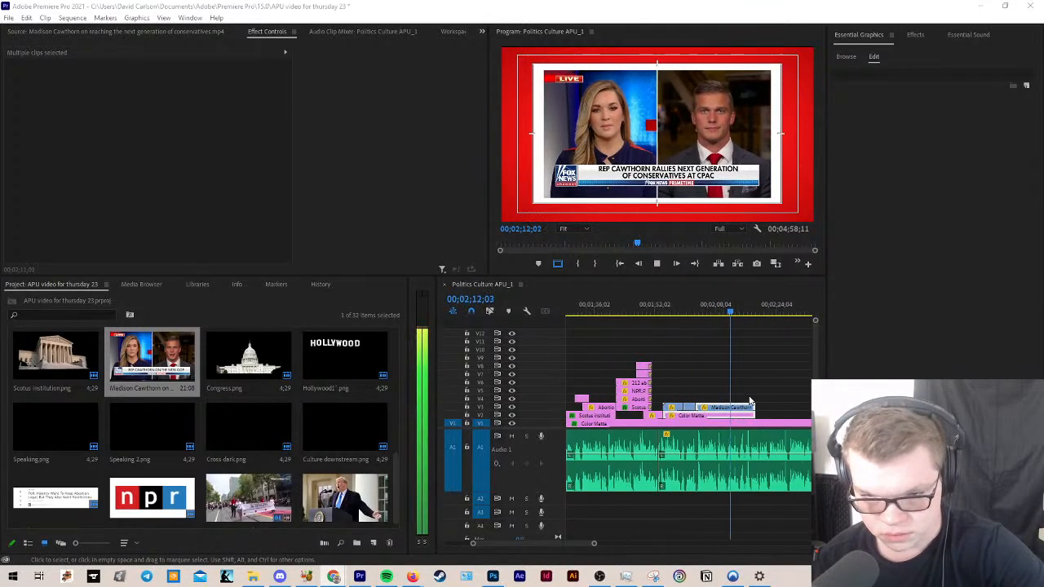
Step: Replay from about 00;02;07, split the Cawthorn clip and Color Matte at about 00;02;11, and delete the pieces after the cut
click(774, 385)
drag(721, 310, 712, 311)
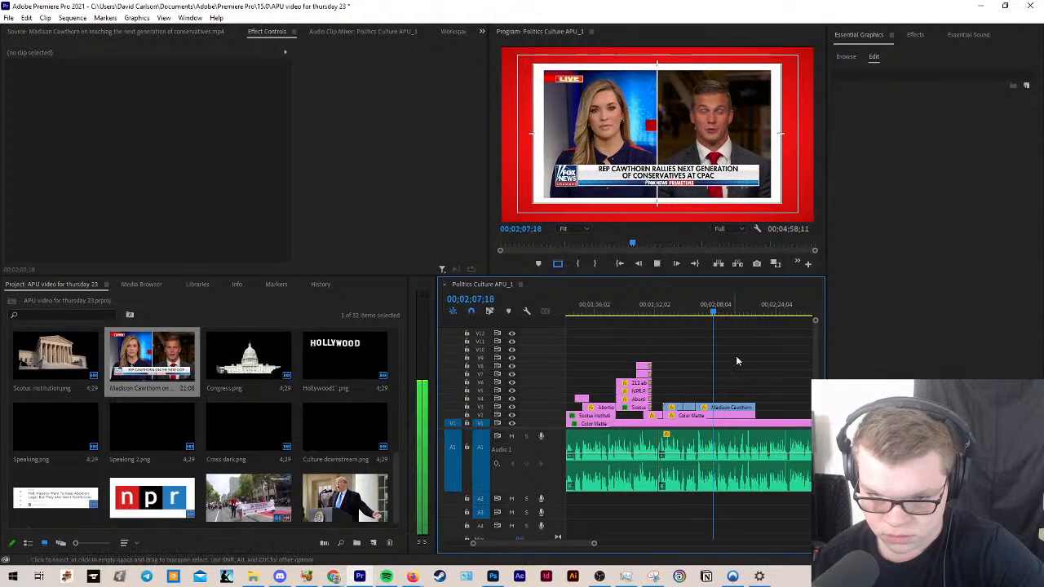
scroll(746, 398, up, 2)
scroll(746, 400, up, 1)
key(c)
click(683, 408)
click(683, 416)
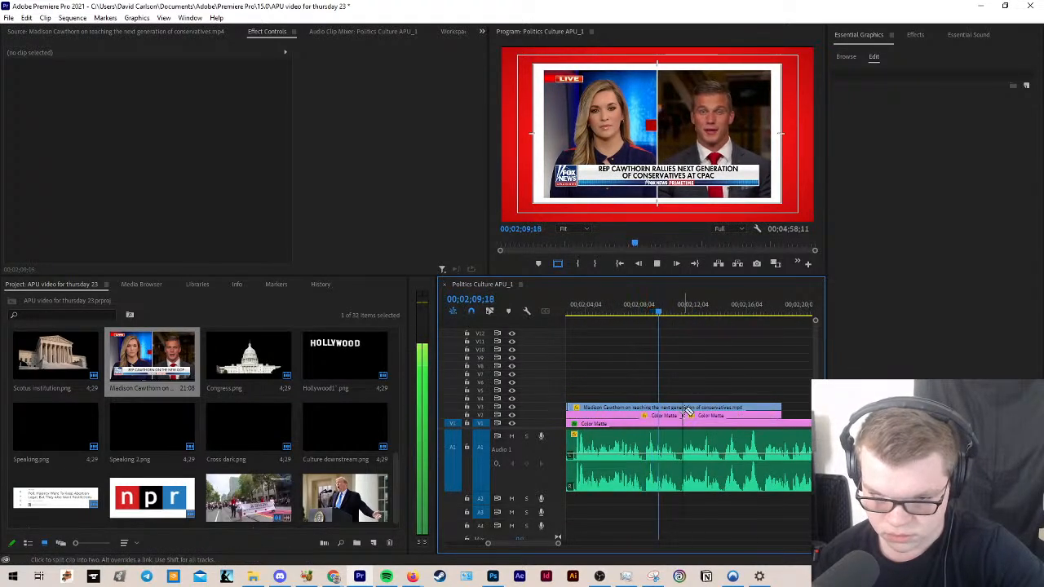
key(v)
drag(697, 392, 703, 418)
key(space)
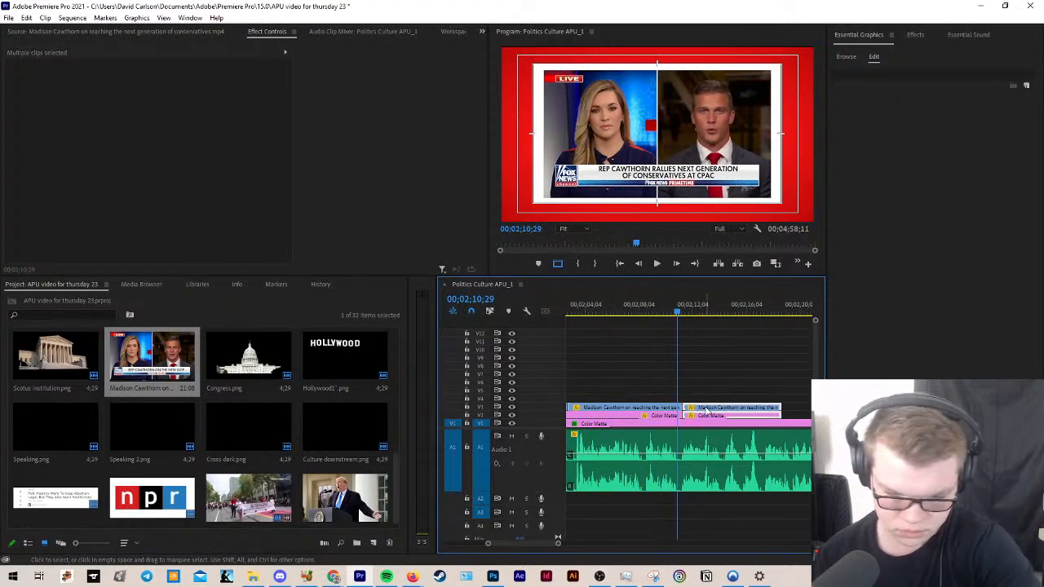
key(Delete)
Step: Start Position and Scale keyframes on the Cawthorn clip at 00;02;11;04, and add matching keyframes to the Color Matte beneath it
click(680, 310)
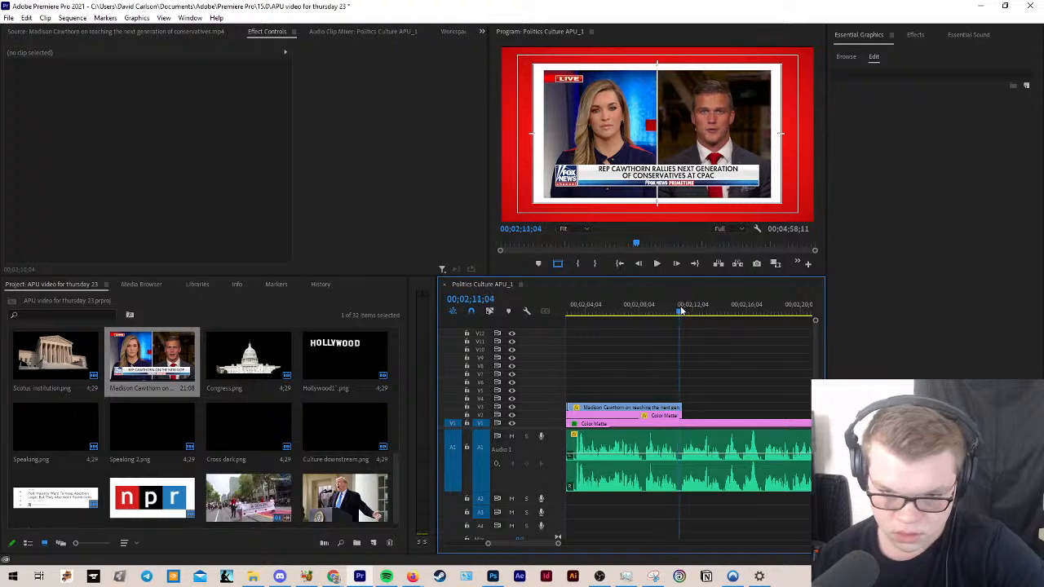
click(668, 407)
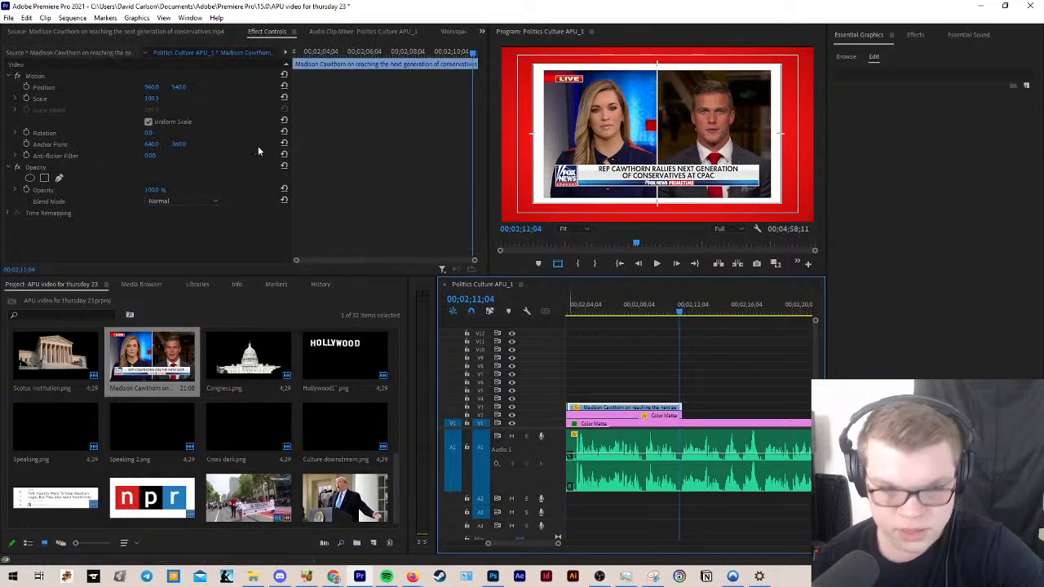
click(26, 86)
click(26, 98)
click(668, 424)
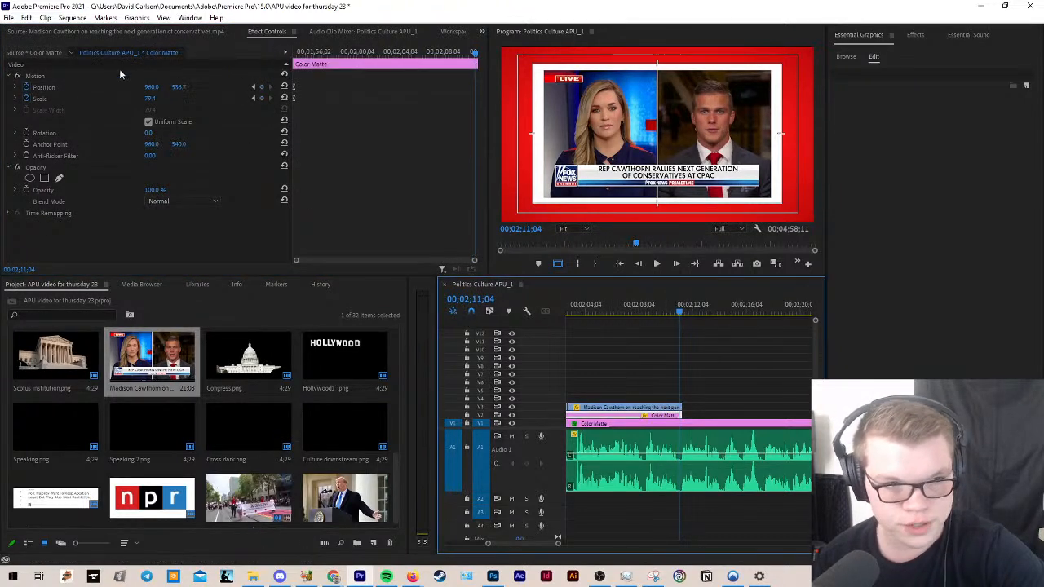
click(260, 87)
click(260, 98)
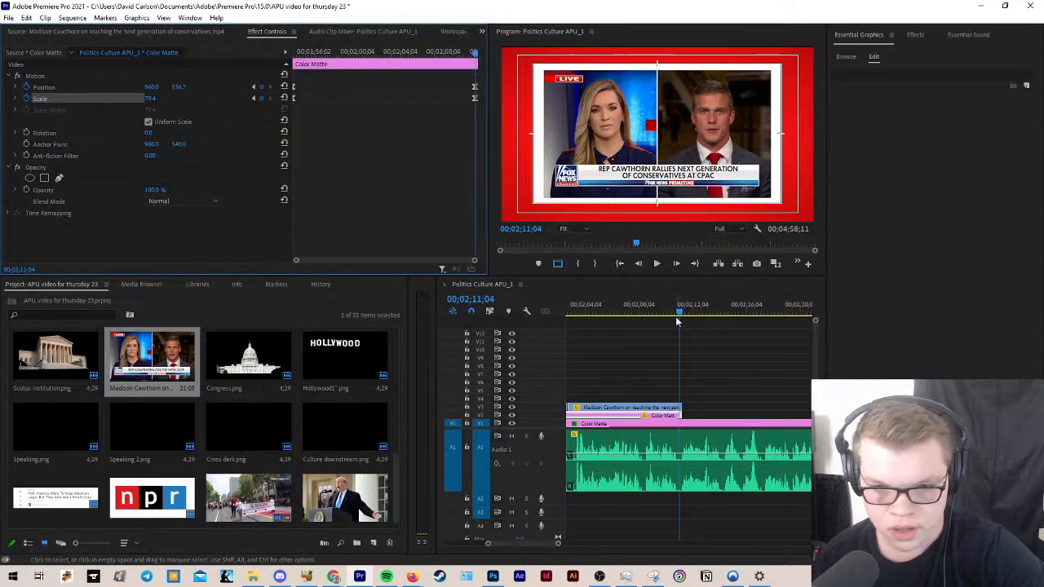
Step: Keyframe the Cawthorn clip's Position and Scale at 00;02;10;08, and set its horizontal position to 2712 at the last keyframe
click(667, 313)
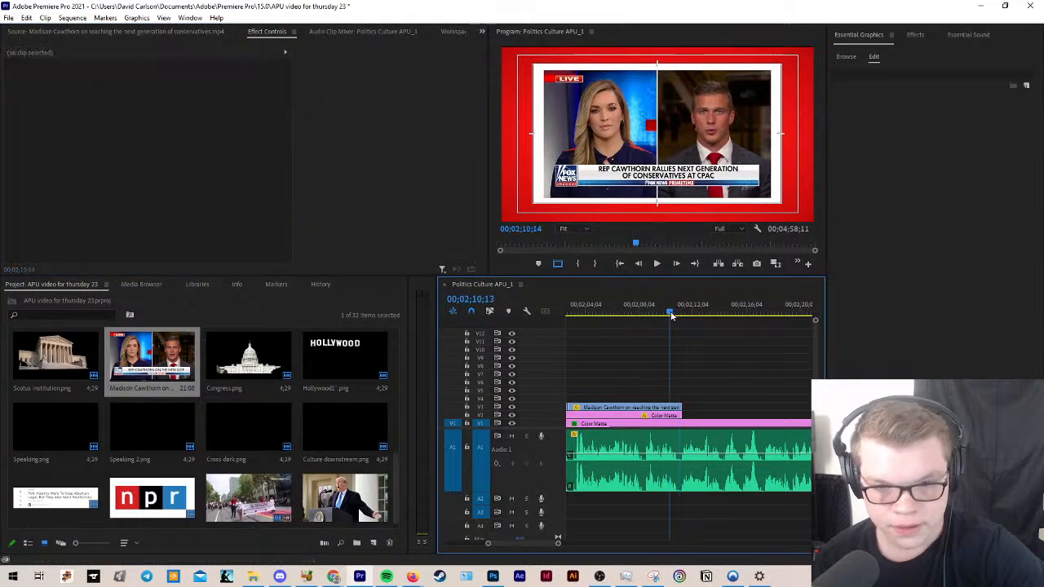
click(672, 408)
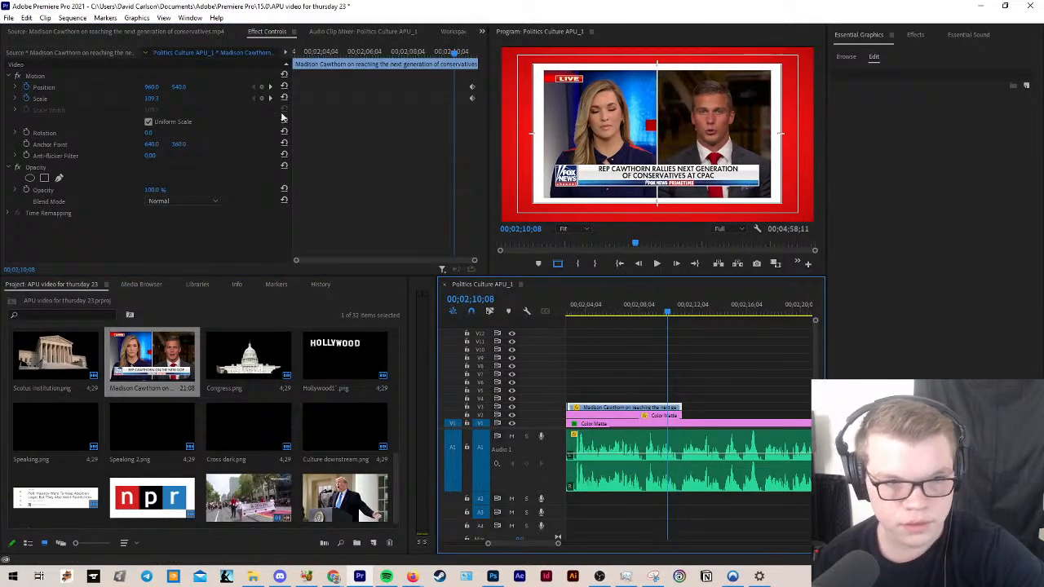
click(261, 87)
click(261, 98)
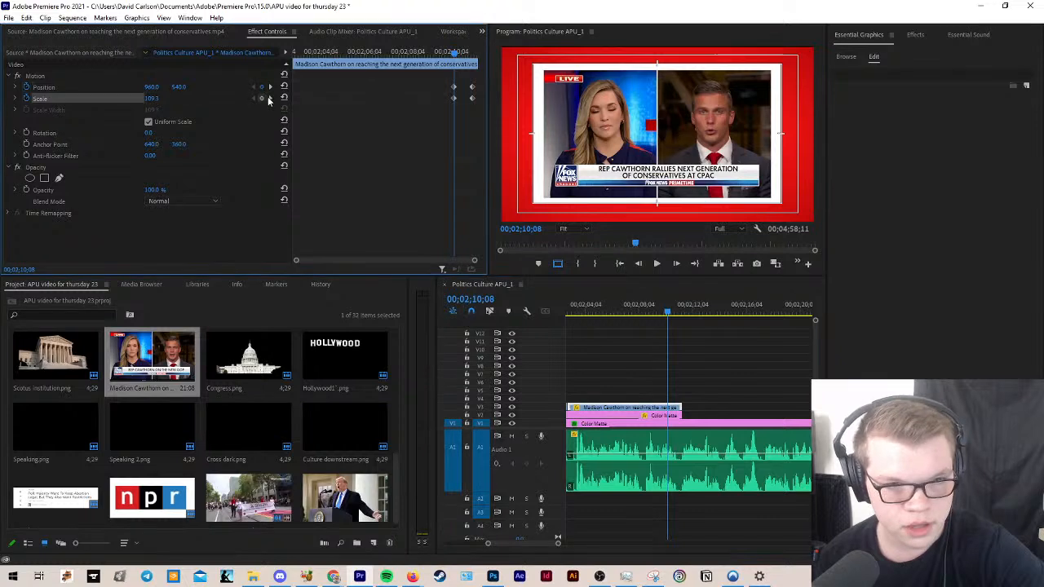
click(271, 87)
drag(155, 87, 1043, 87)
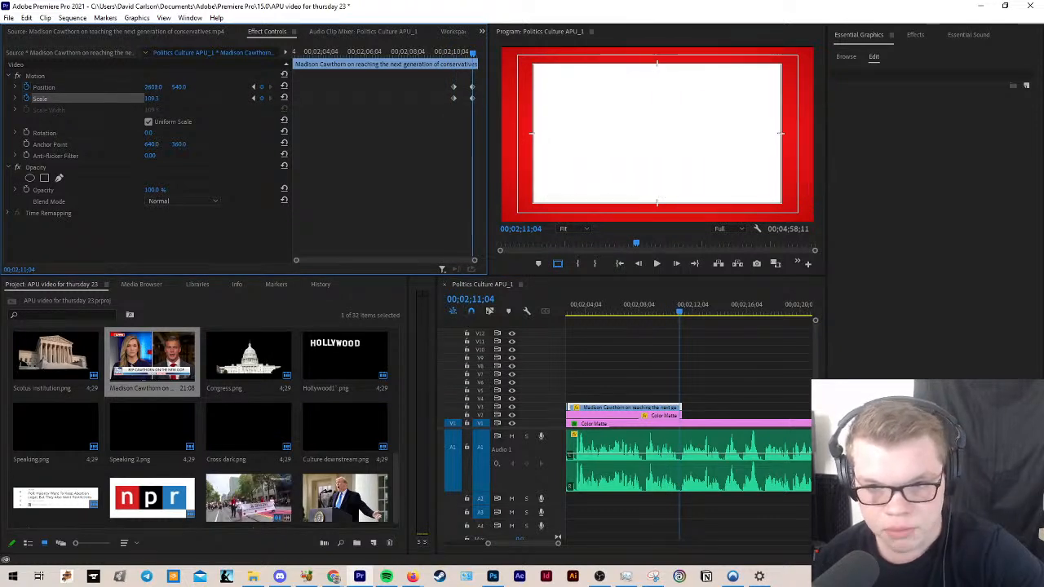
Step: Add Position and Scale keyframes to the V2 Color Matte at 00;02;10;08, and slide it out of frame rightward at its last keyframe
click(645, 416)
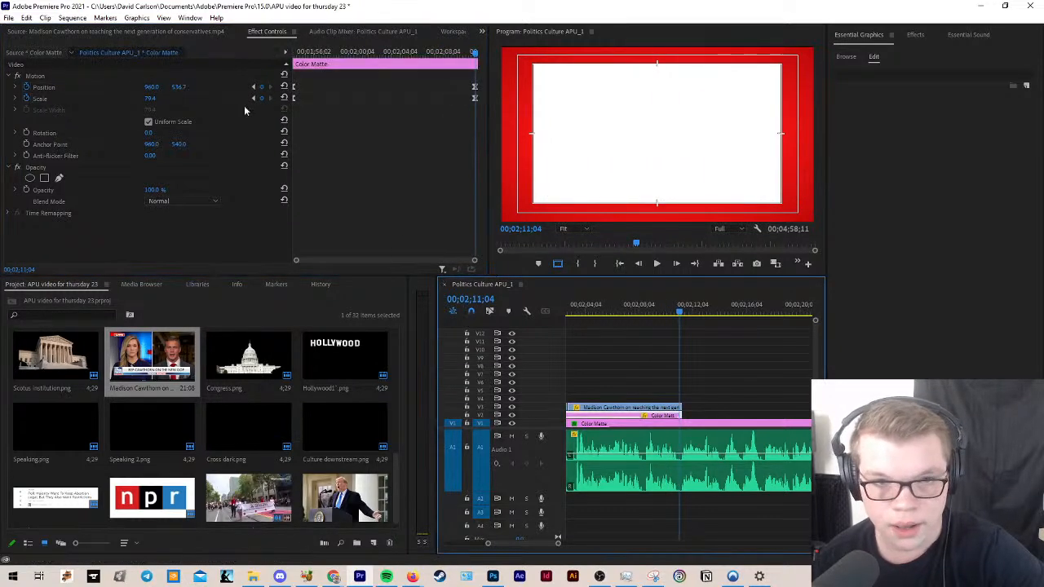
click(625, 407)
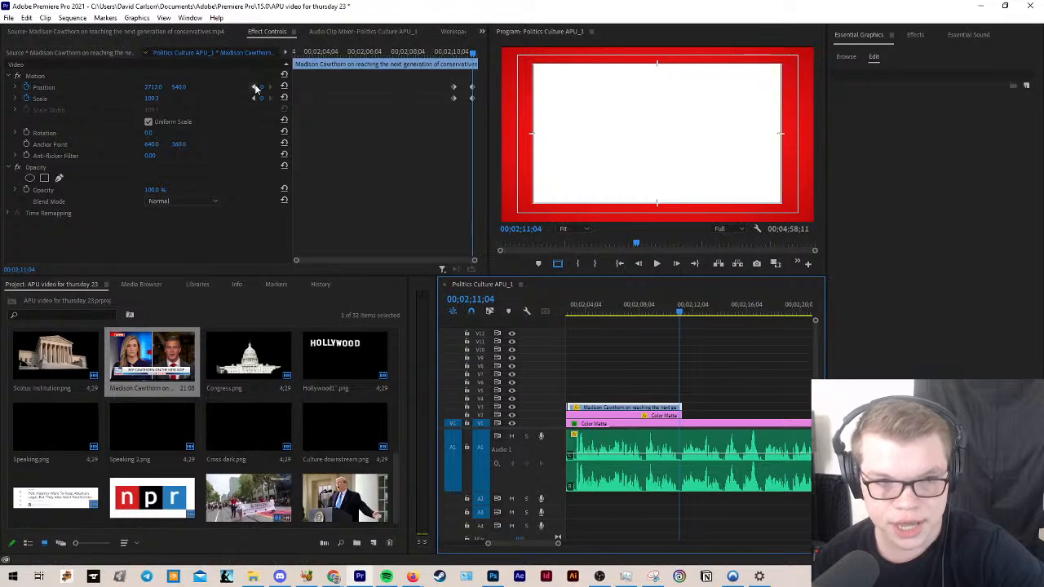
click(254, 88)
click(661, 425)
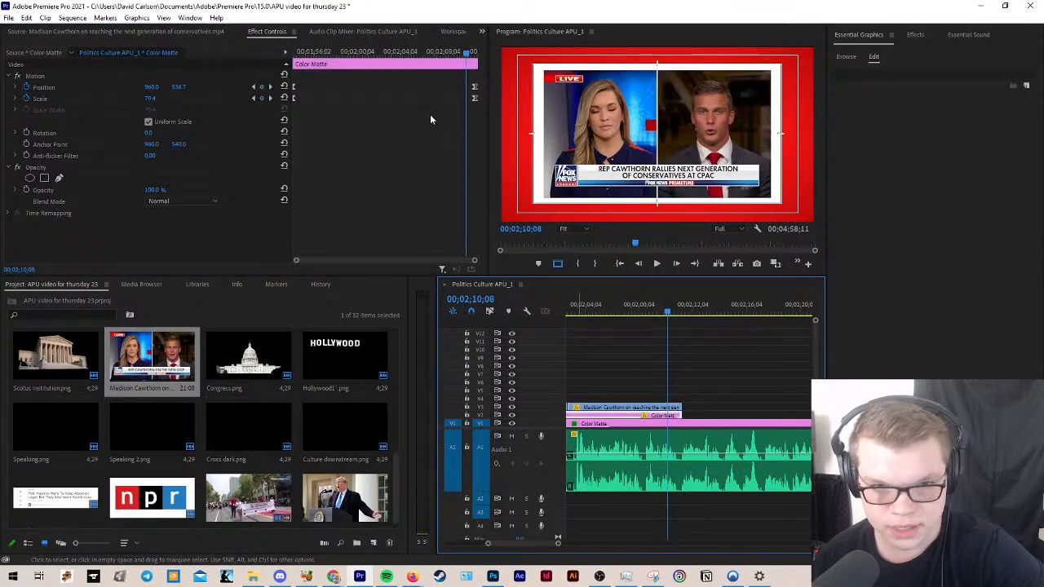
click(254, 88)
click(271, 88)
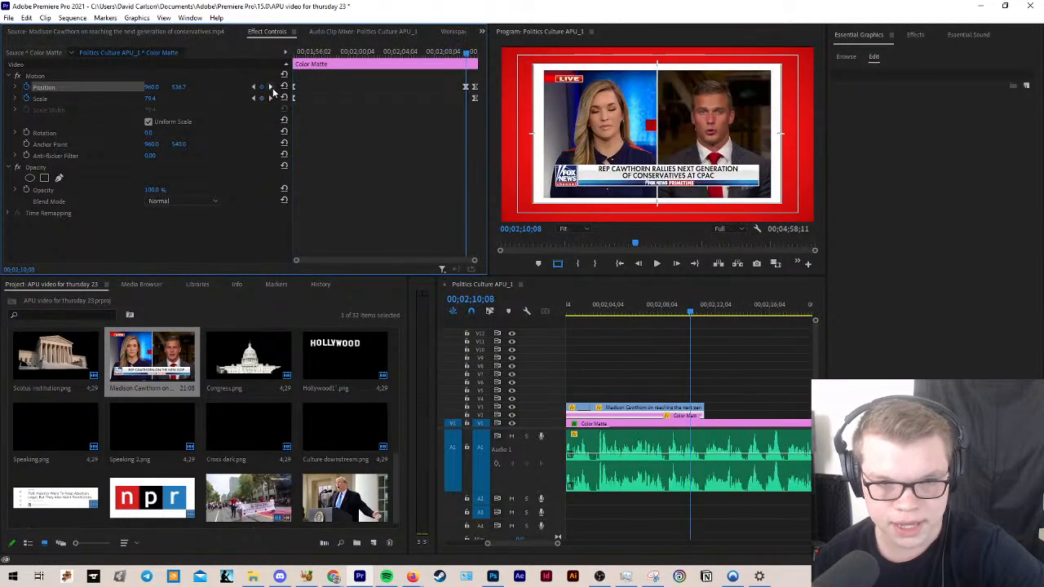
click(270, 98)
drag(149, 87, 293, 88)
Step: Play back from about 00;02;06 and step through the Color Matte's keyframes to check the white border's placement
click(641, 326)
click(635, 310)
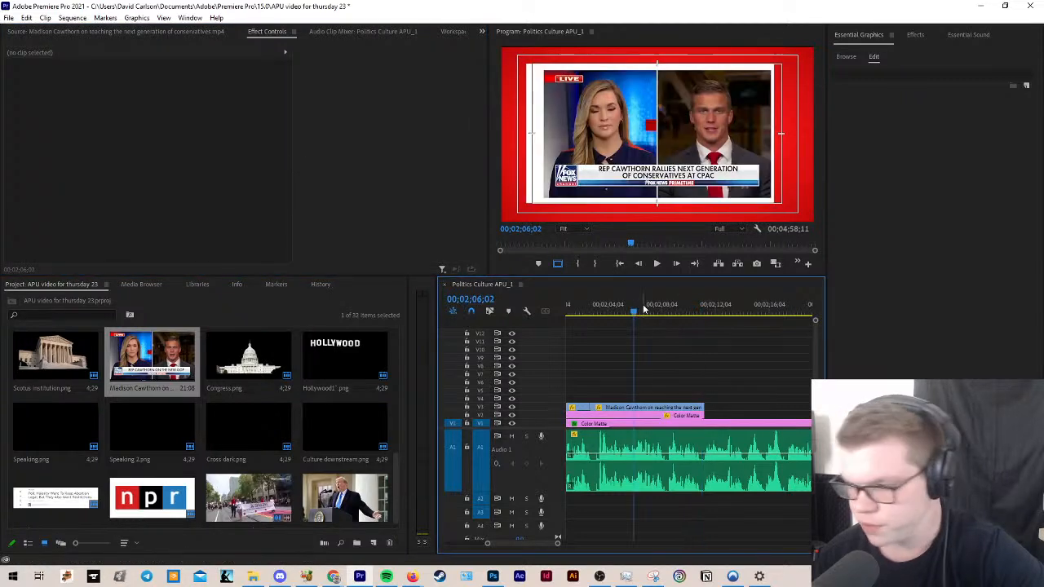
key(space)
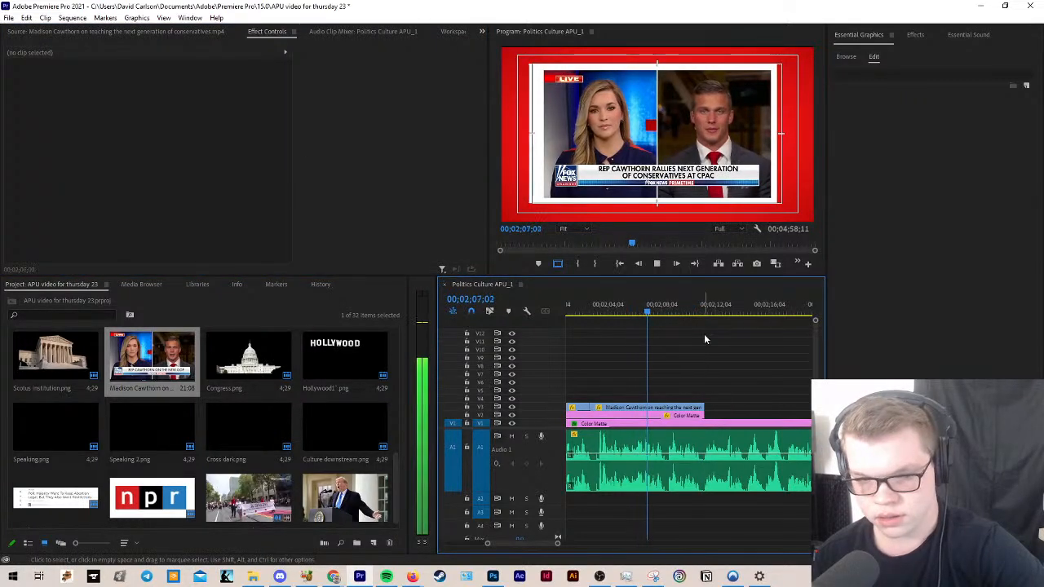
click(690, 416)
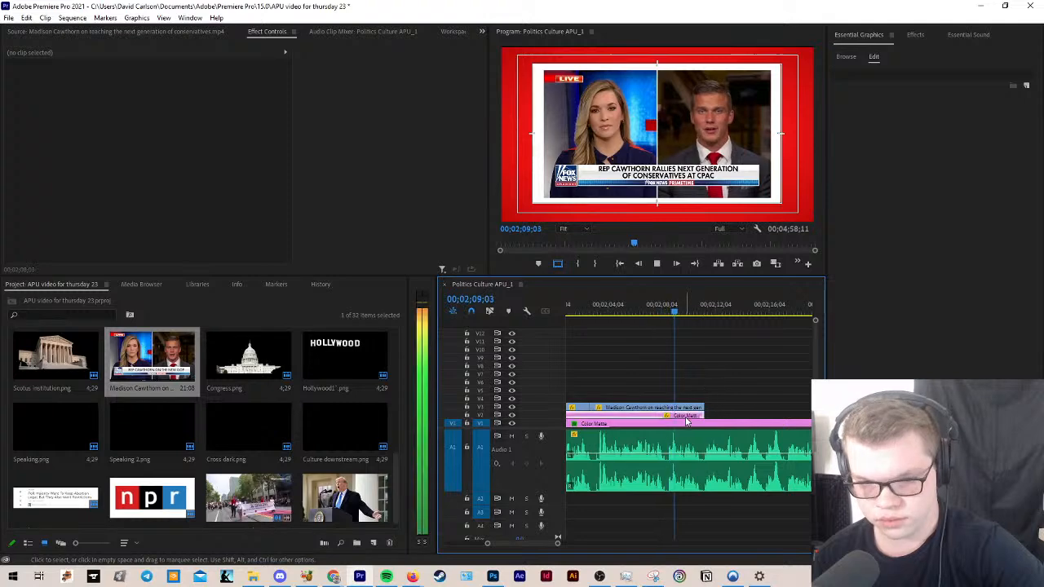
key(space)
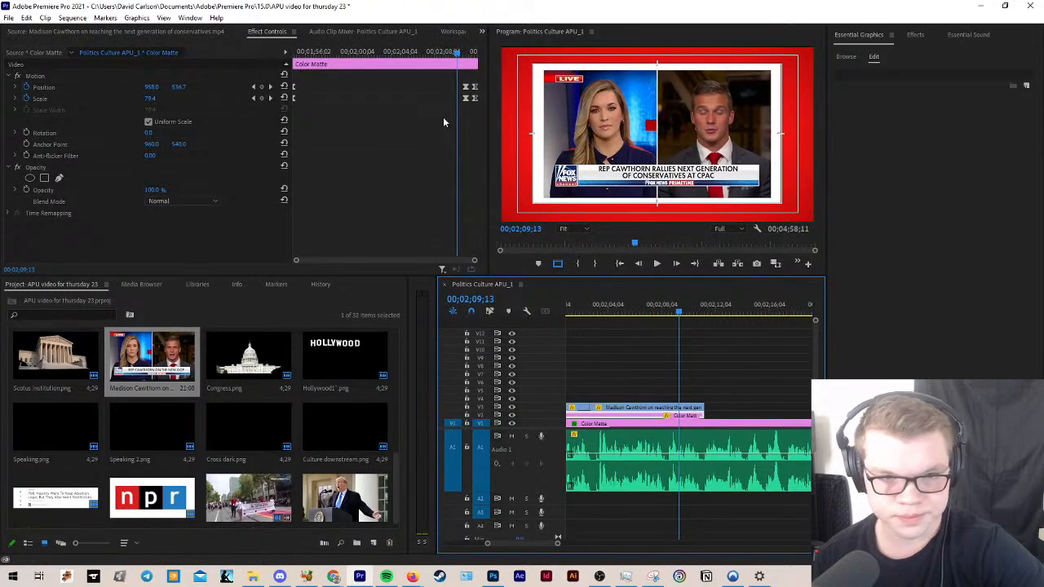
click(253, 87)
click(271, 87)
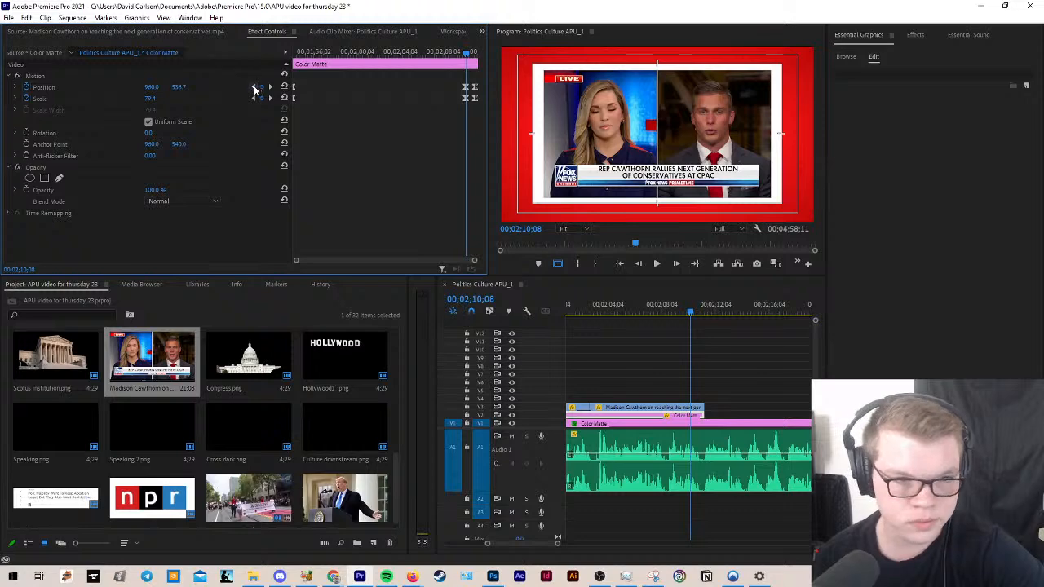
click(253, 87)
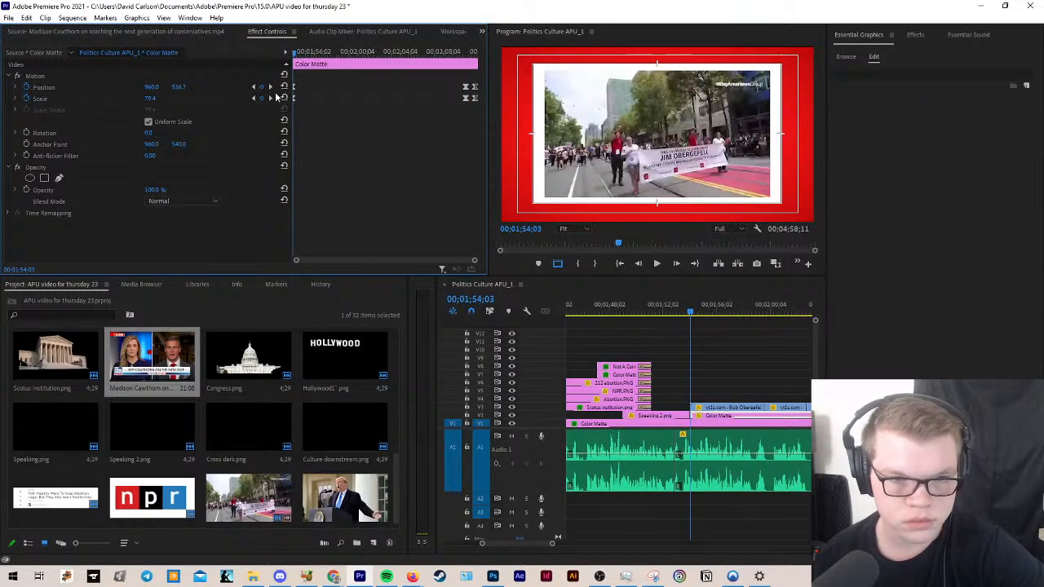
click(271, 97)
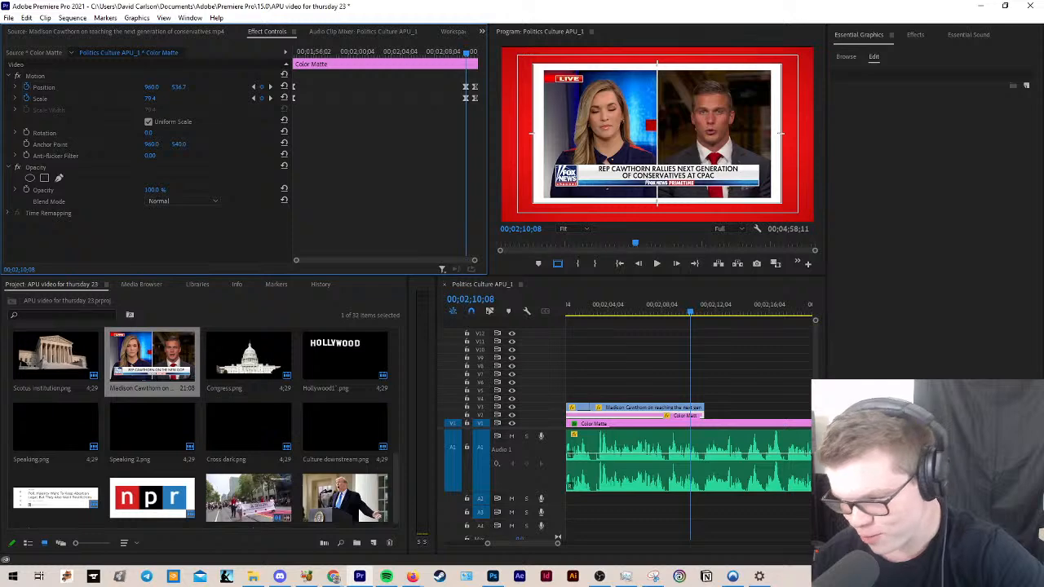
Step: Play back the end of the Cawthorn clip from 00;02;10;08 to check its slide-out, and view the whole sequence
click(757, 369)
key(space)
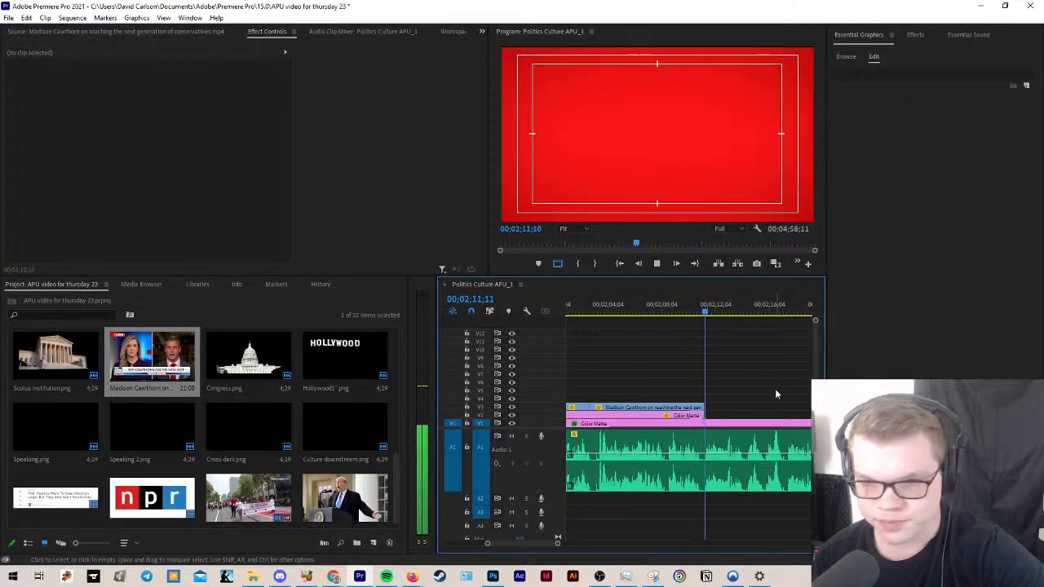
key(space)
scroll(735, 408, down, 7)
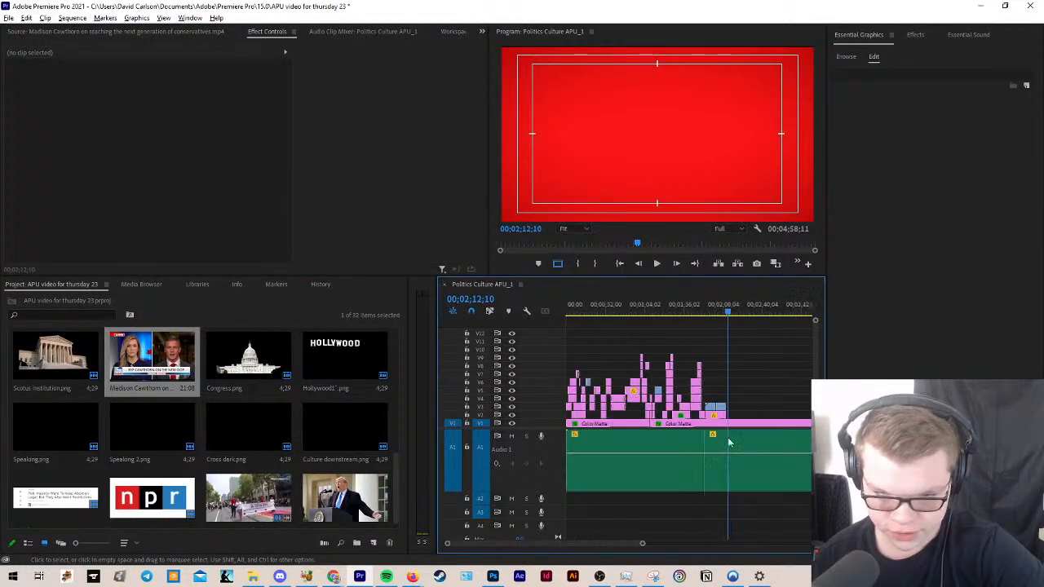
scroll(731, 443, down, 5)
key(alt)
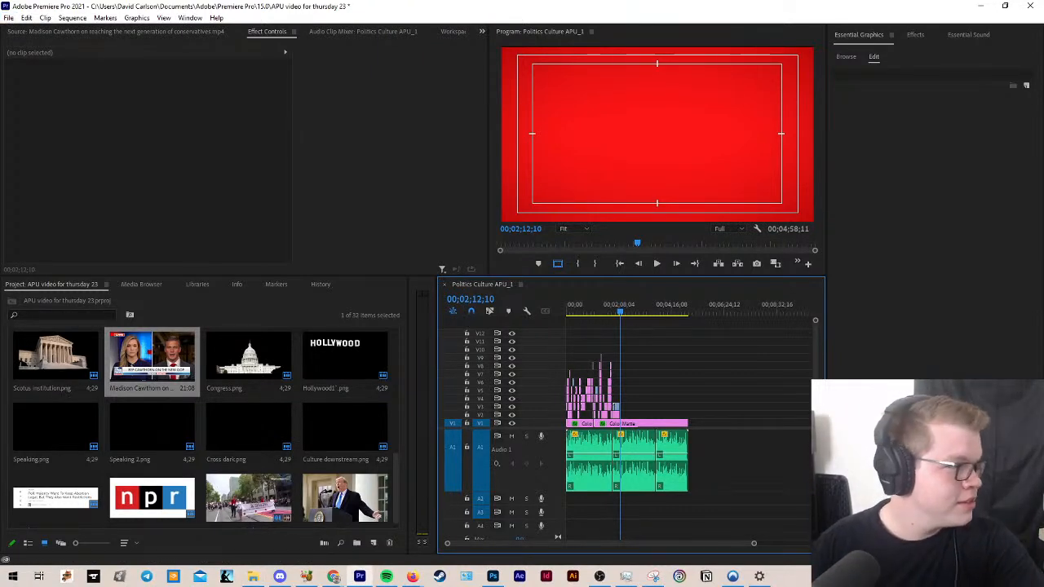
key(alt+Tab)
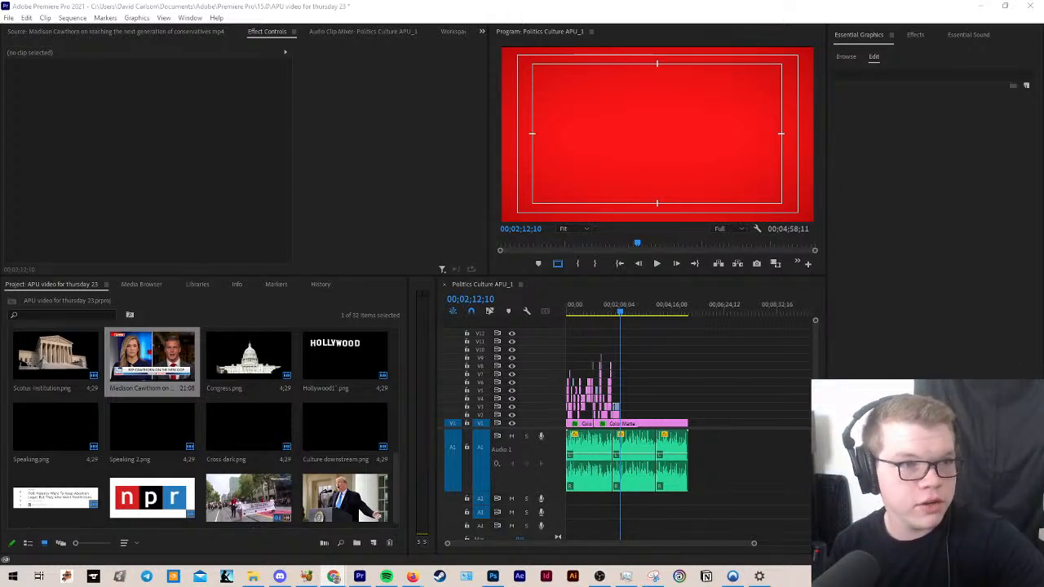
key(alt+Tab)
key(ctrl+s)
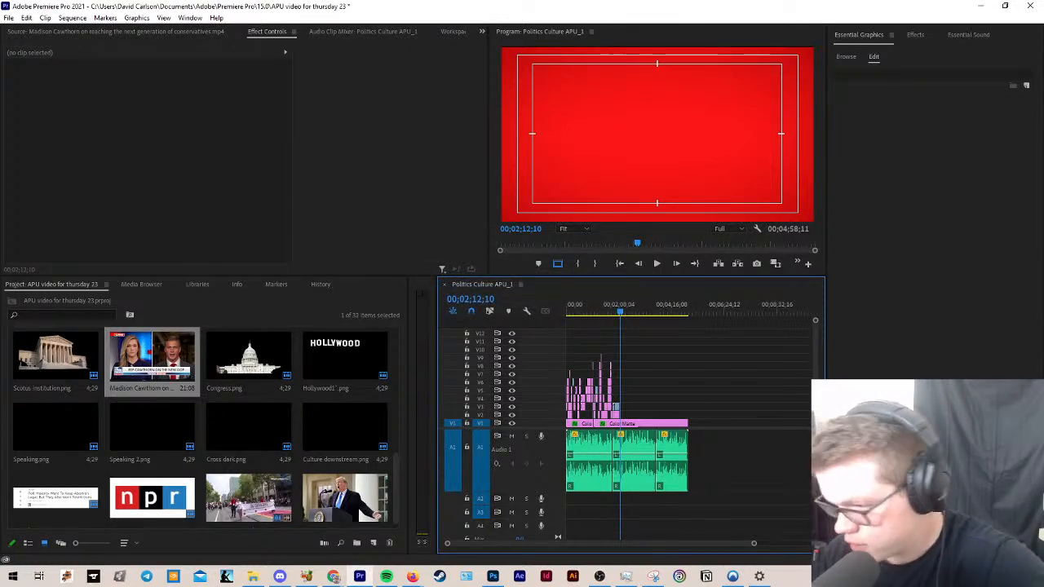
key(alt)
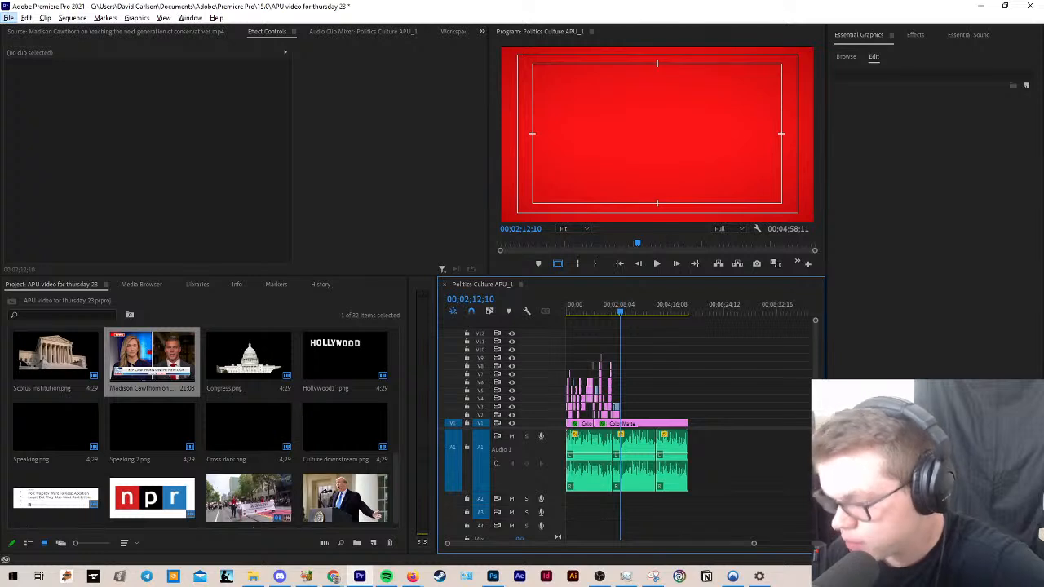
scroll(619, 392, up, 5)
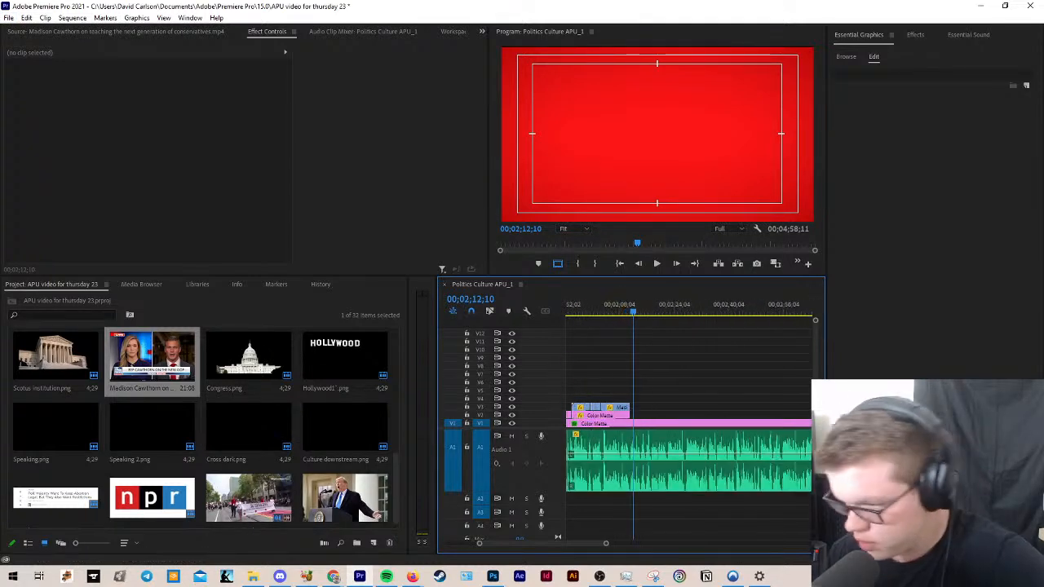
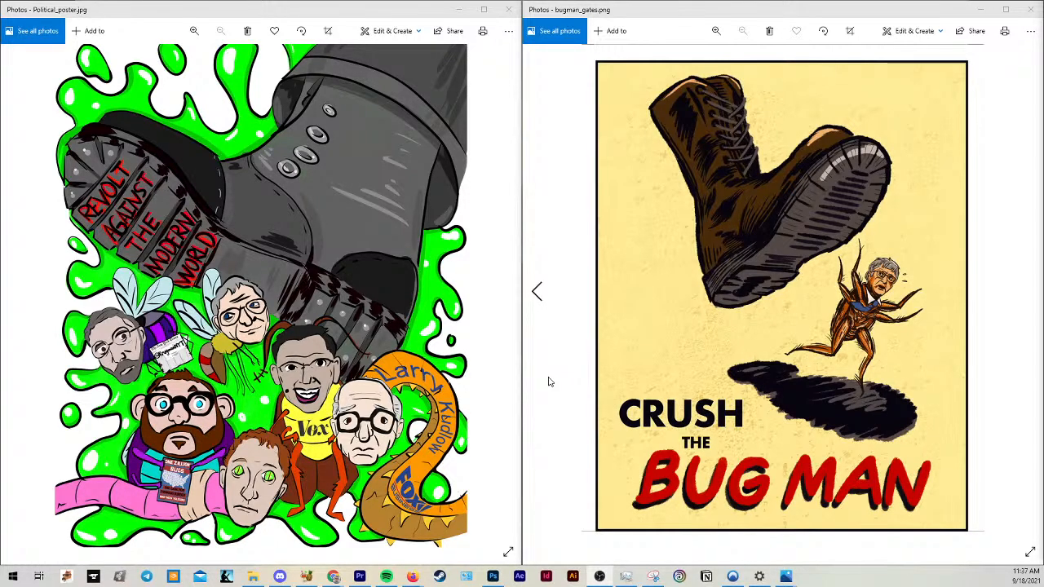
Step: In the Photos app, examine bugman_gates.png and Political_poster.jpg side by side, inspecting each poster up close and in full
scroll(708, 323, up, 4)
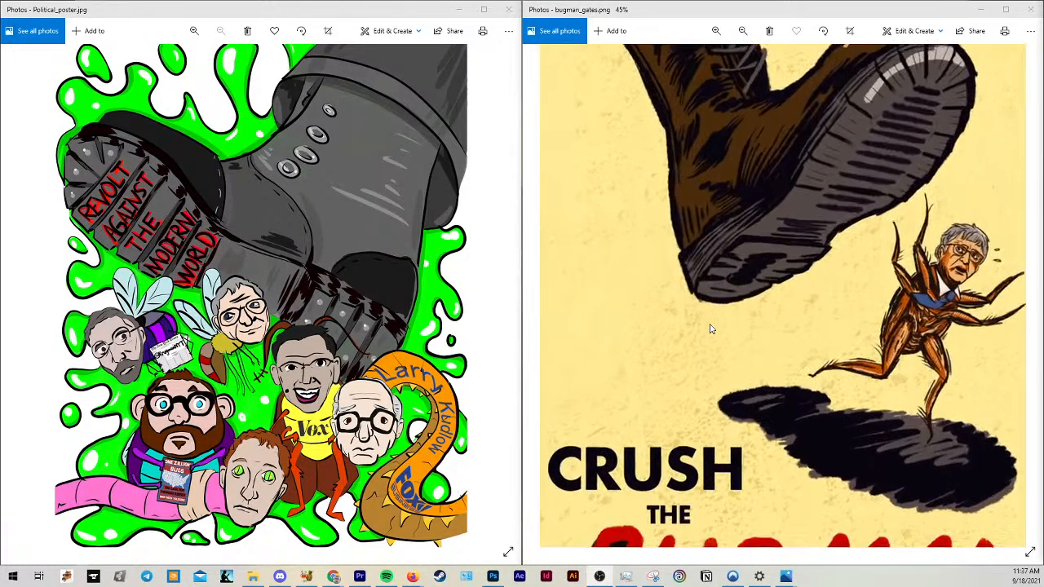
scroll(726, 359, down, 3)
scroll(722, 365, down, 1)
scroll(282, 371, up, 2)
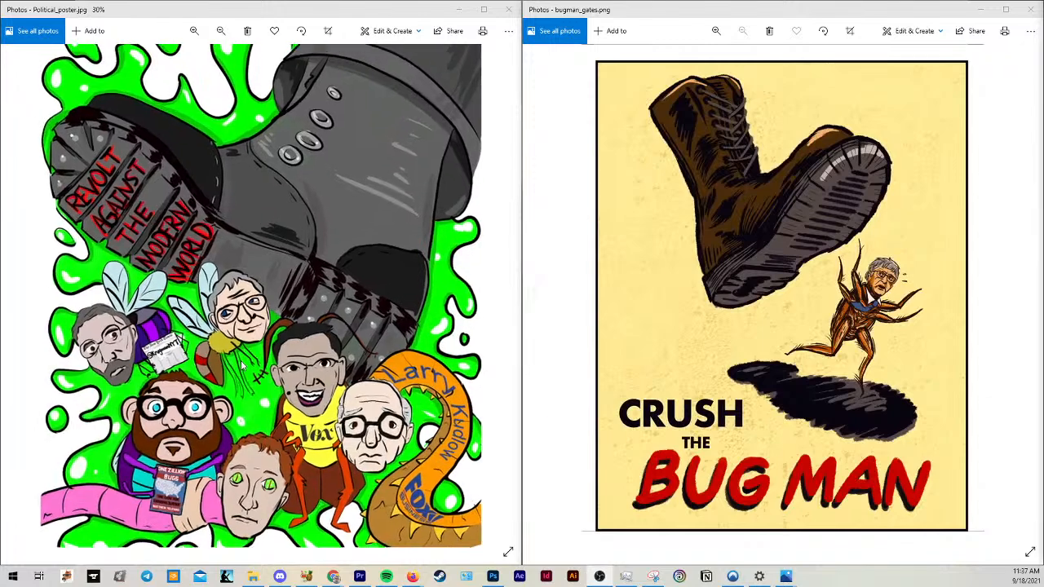
scroll(227, 403, down, 2)
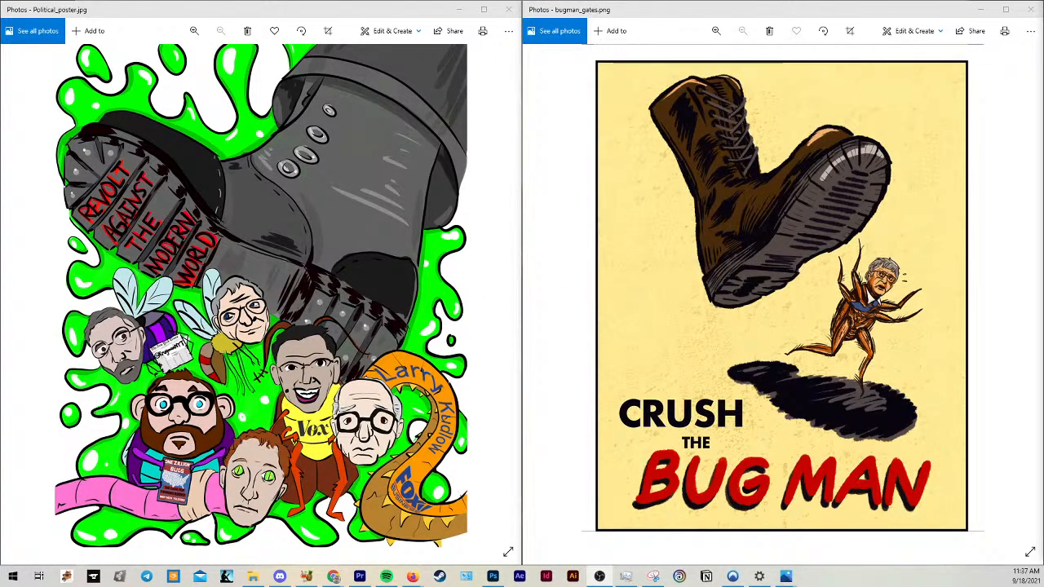
scroll(822, 239, up, 2)
scroll(822, 239, down, 2)
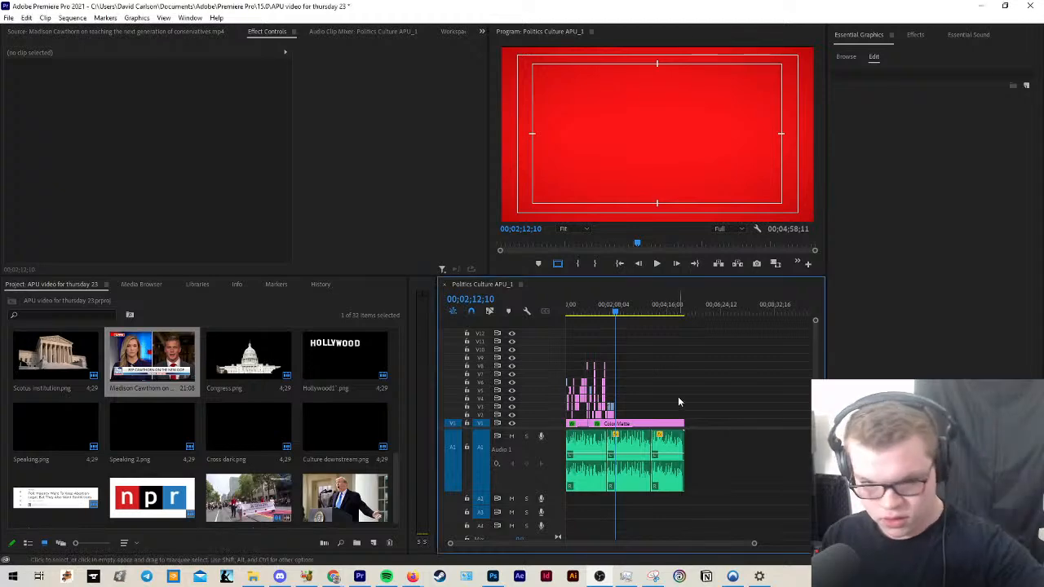
Step: Return to Premiere Pro and replay the abortion article section and the transition from the parade footage to the Cawthorn clip
click(600, 311)
key(space)
scroll(618, 363, up, 4)
scroll(629, 377, up, 3)
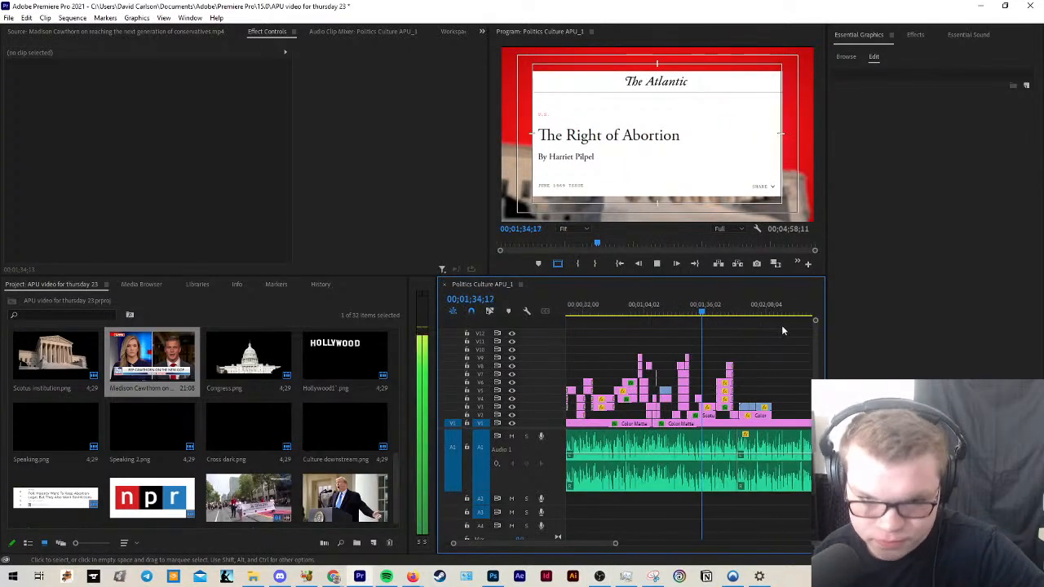
click(748, 312)
key(space)
scroll(790, 381, up, 3)
scroll(728, 366, up, 2)
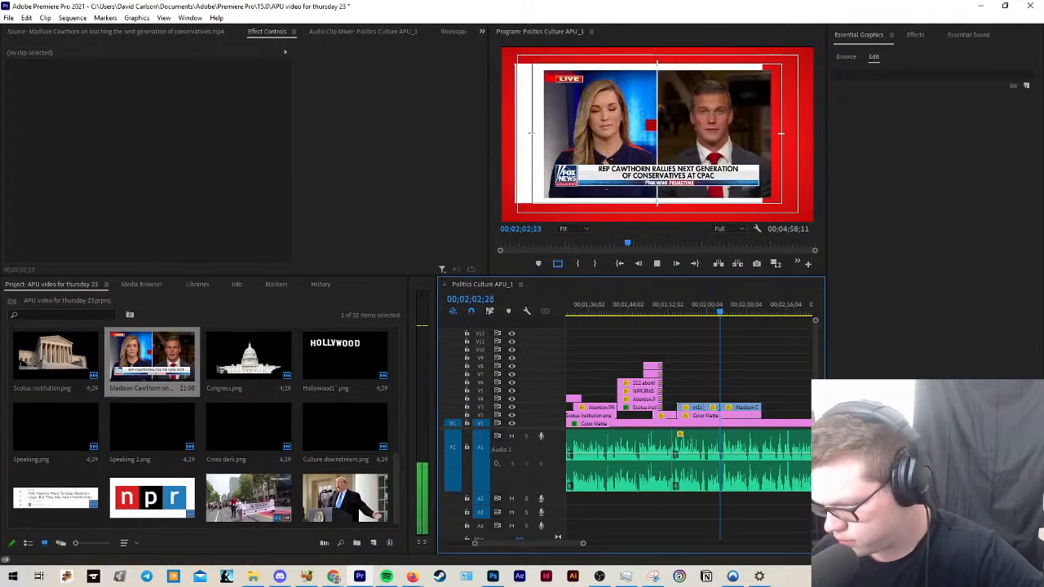
key(space)
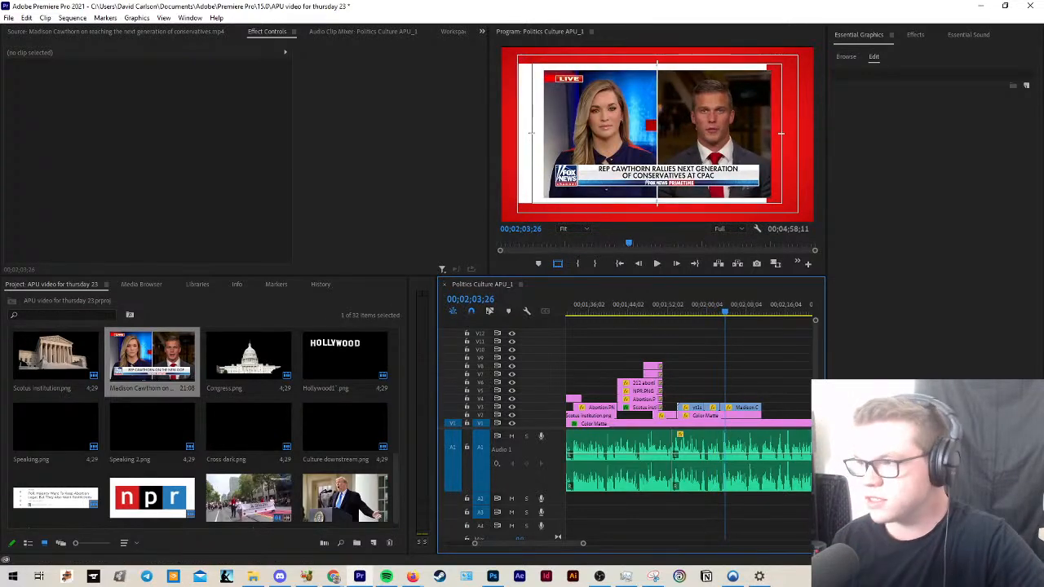
Step: Switch to Chrome and search Google Images for "50s aesthetic"
key(alt+Tab)
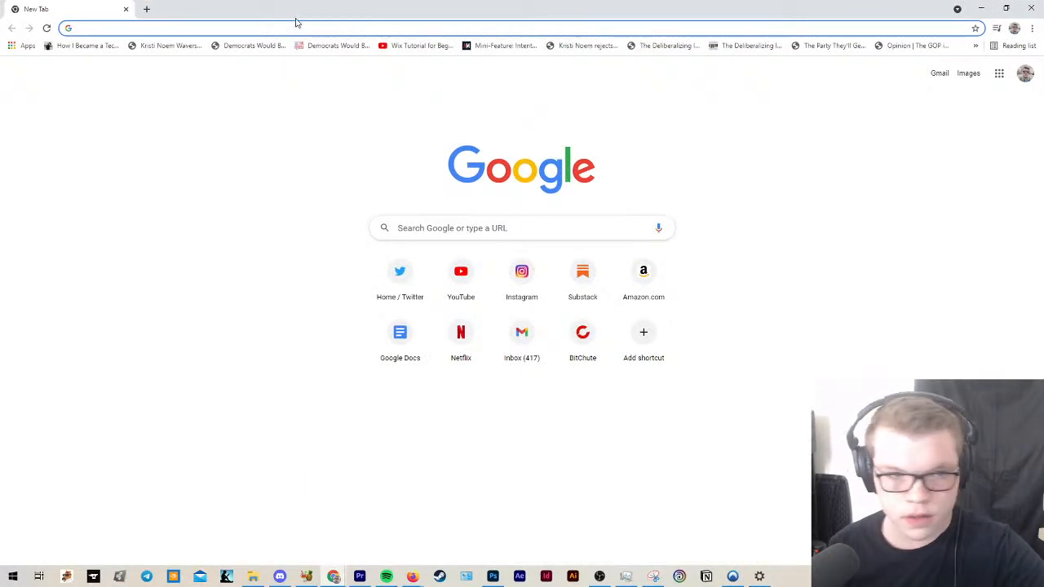
text(60s as)
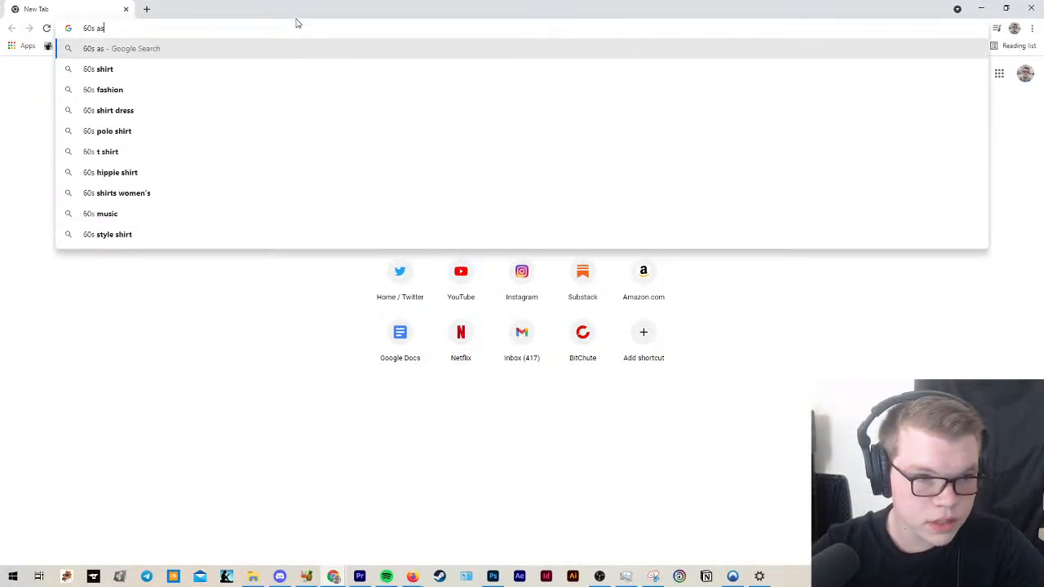
key(BackSpace)
key(BackSpace)
key(BackSpace)
key(BackSpace)
key(BackSpace)
key(BackSpace)
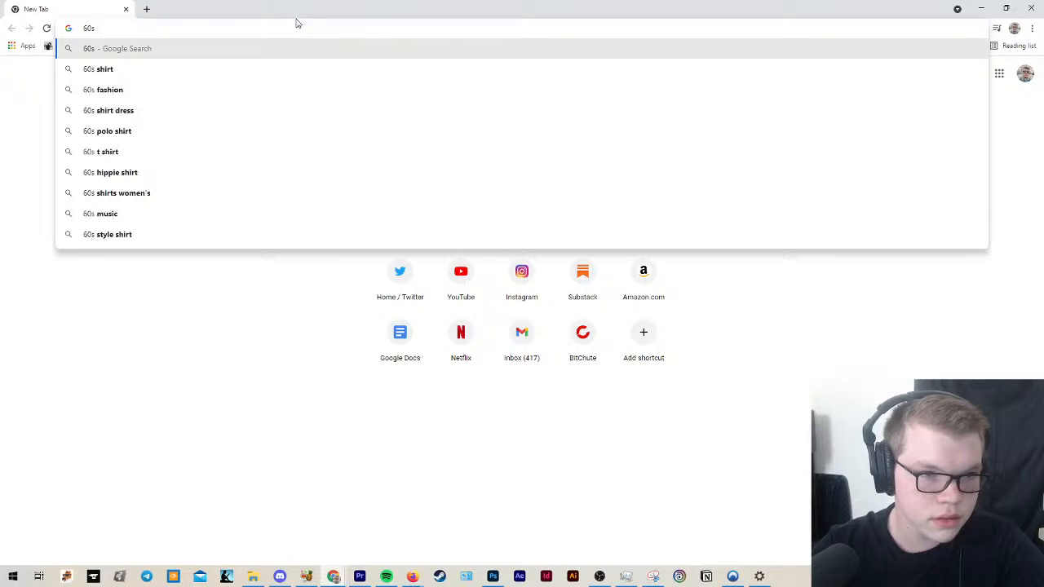
text(50s)
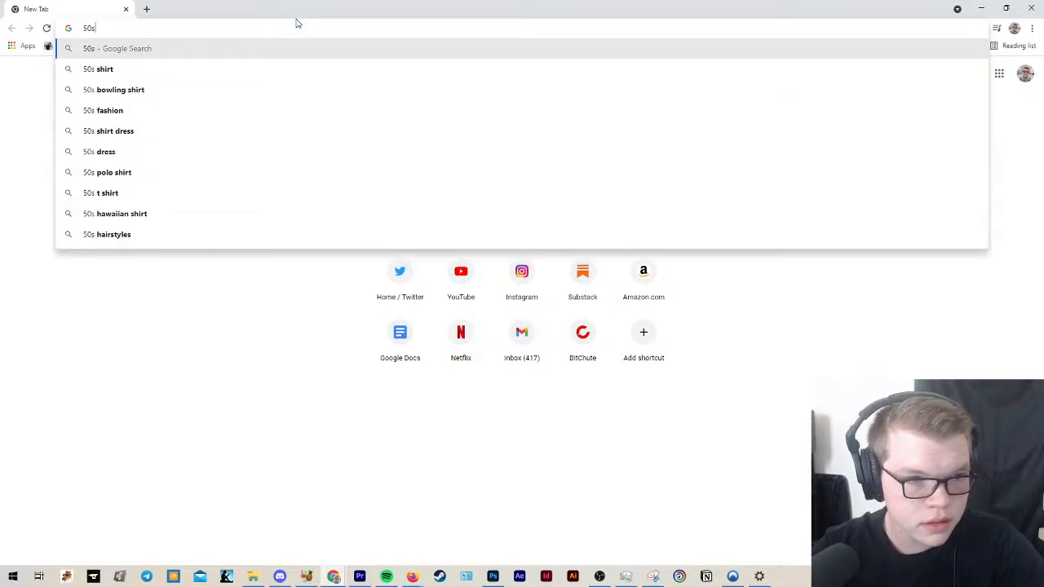
text( a)
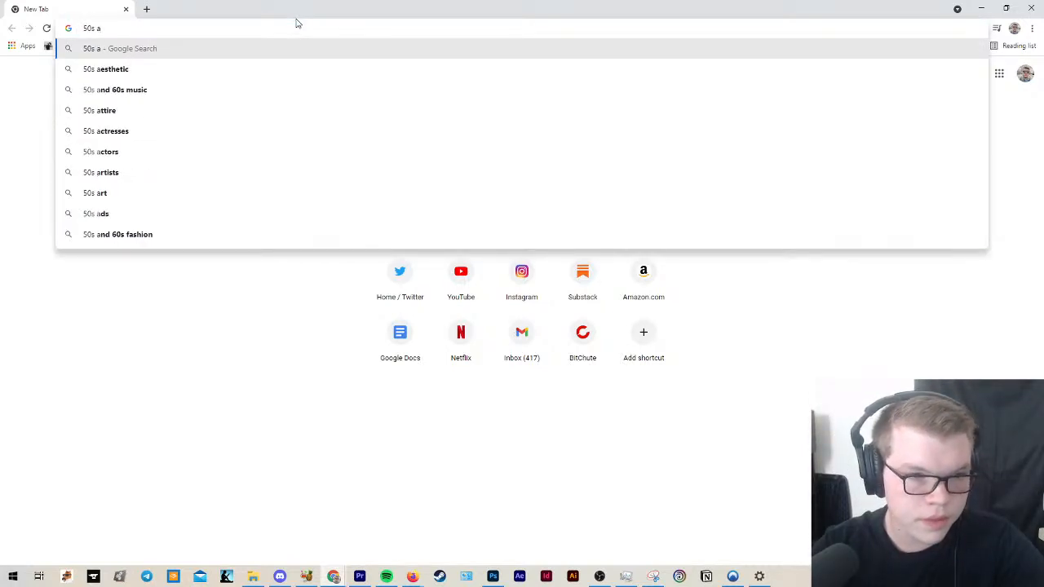
text(esthetic)
key(Return)
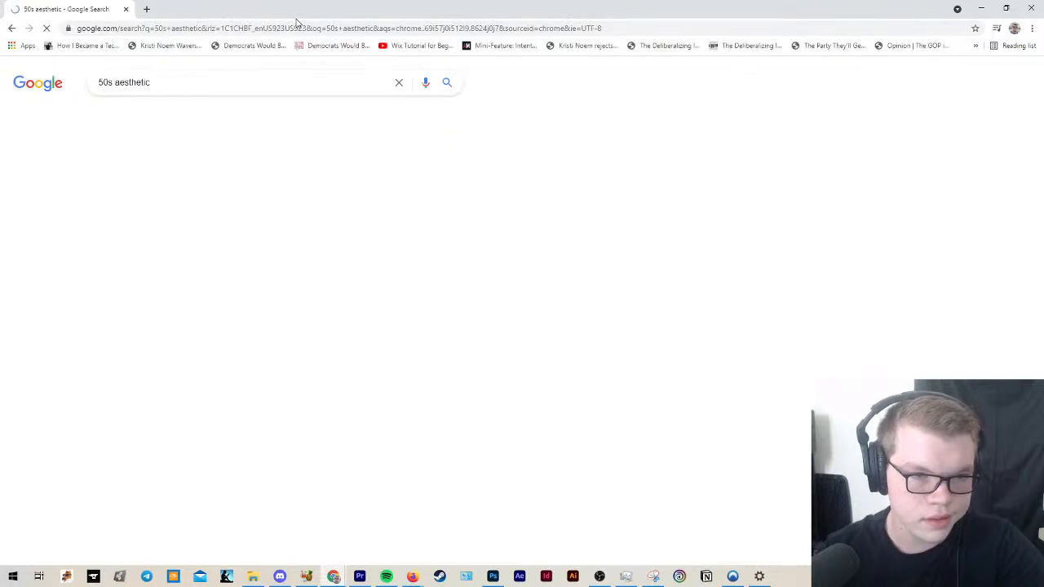
click(152, 116)
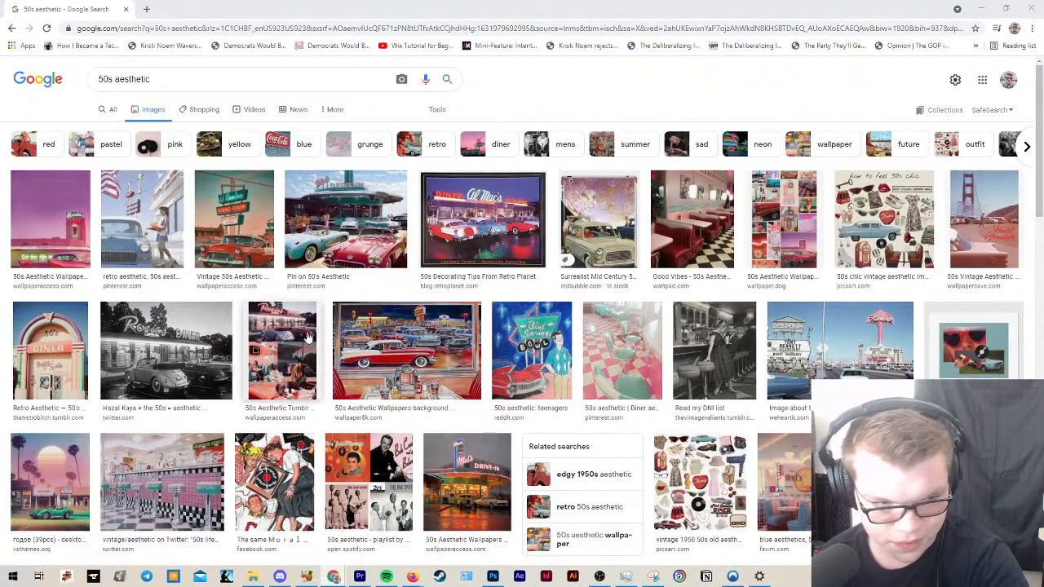
Step: Look over the 50s aesthetic results, previewing the vintage car photos and the black-and-white photo of a couple in a diner
scroll(91, 362, down, 4)
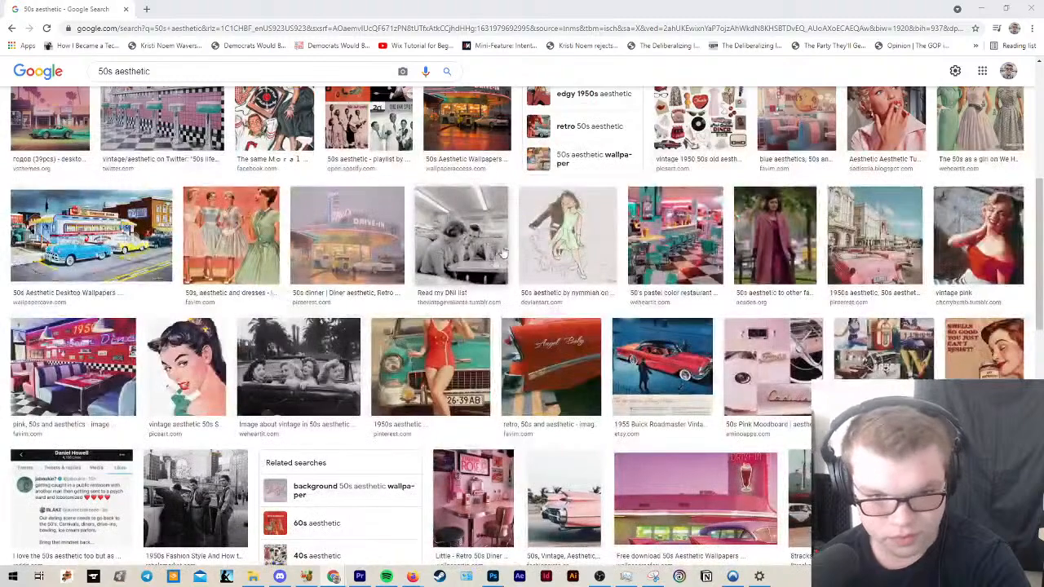
click(409, 346)
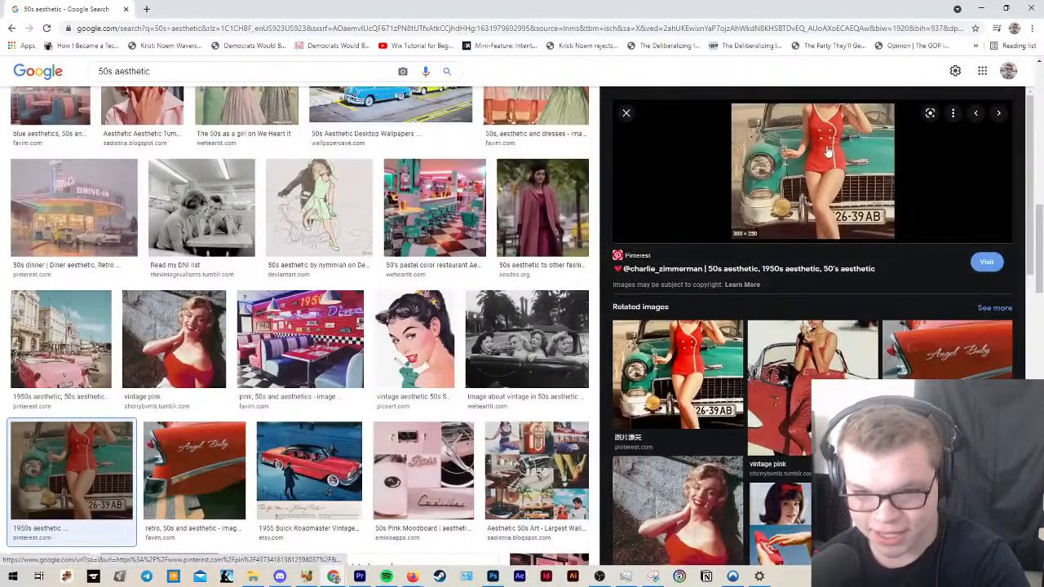
click(753, 385)
scroll(753, 384, down, 2)
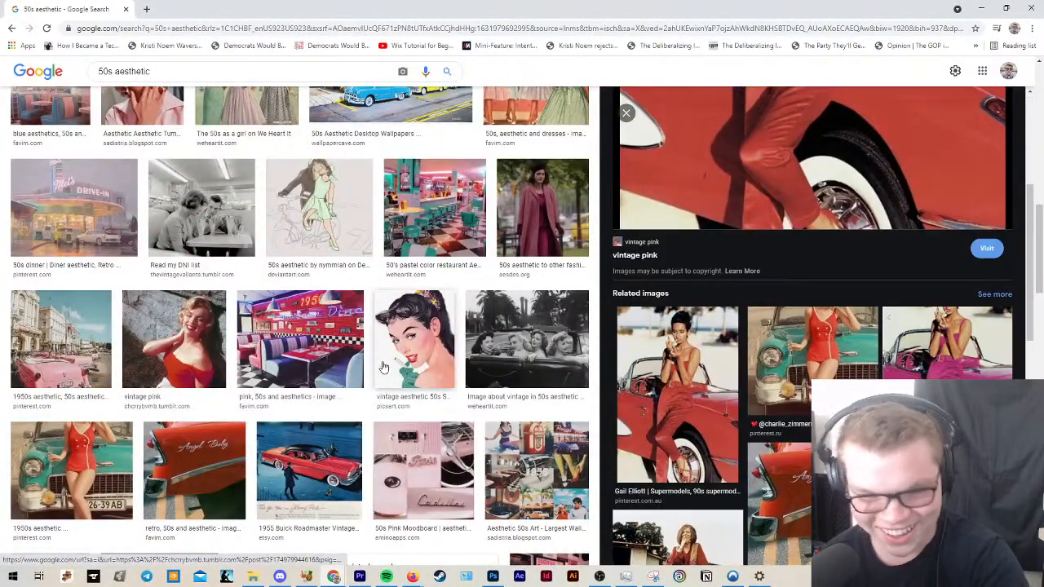
click(385, 366)
click(282, 397)
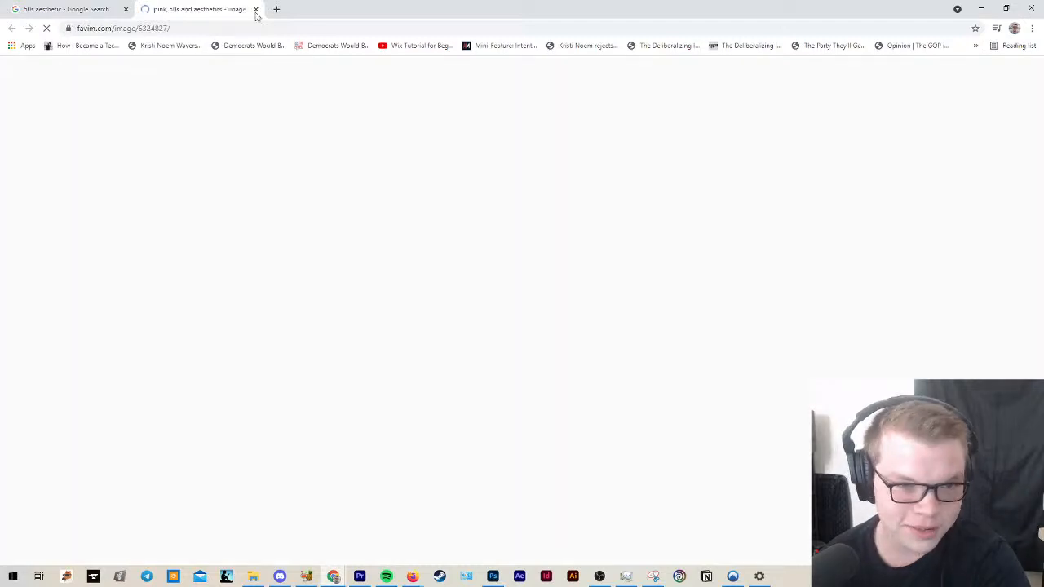
key(ctrl+w)
click(318, 208)
click(201, 208)
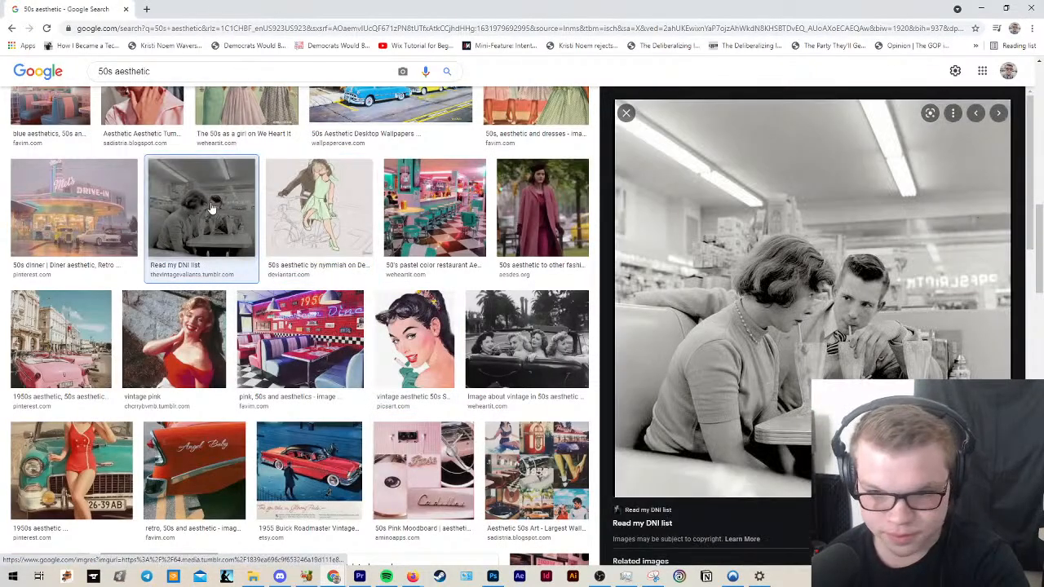
Step: Examine the successive image previews from the diner couple through to the black-and-white 1950s street fashion photo of men beside a car
key(Right)
key(Right)
key(Right)
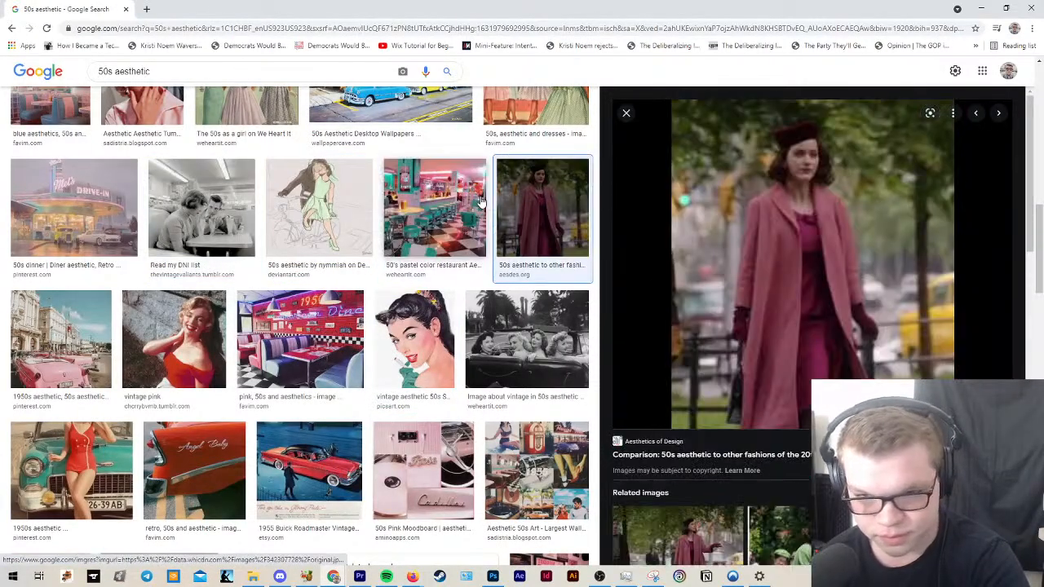
key(Right)
key(Right)
key(Right)
key(Right)
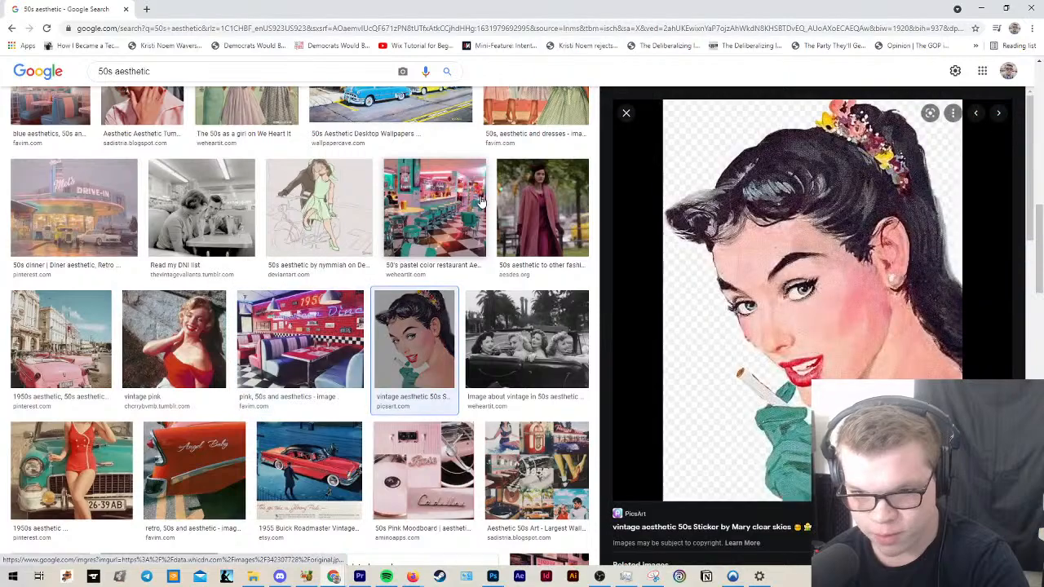
key(Right)
key(Right)
key(Right)
key(Right)
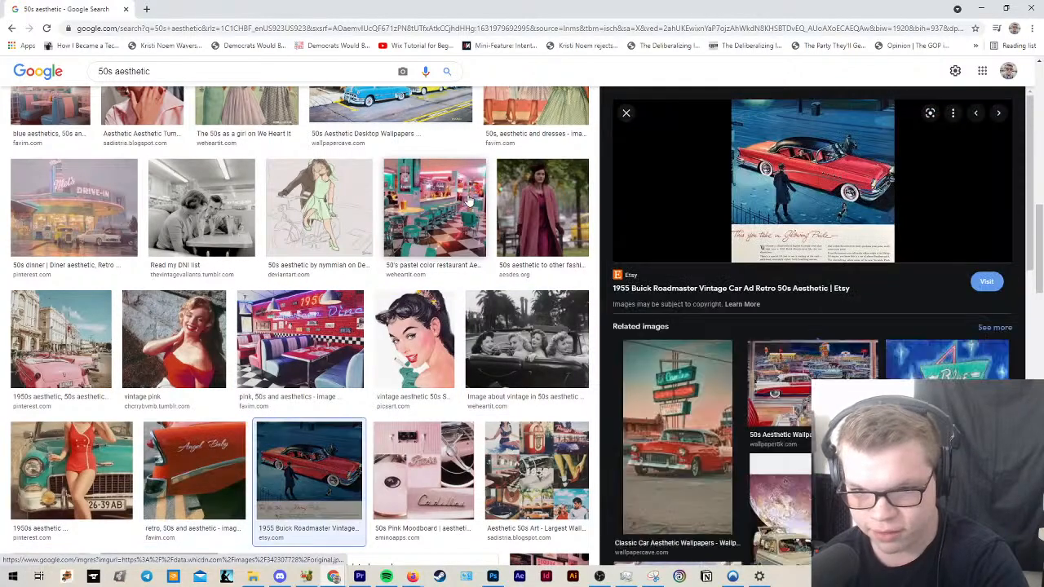
key(Right)
key(Right)
key(Right)
key(Right)
key(Right)
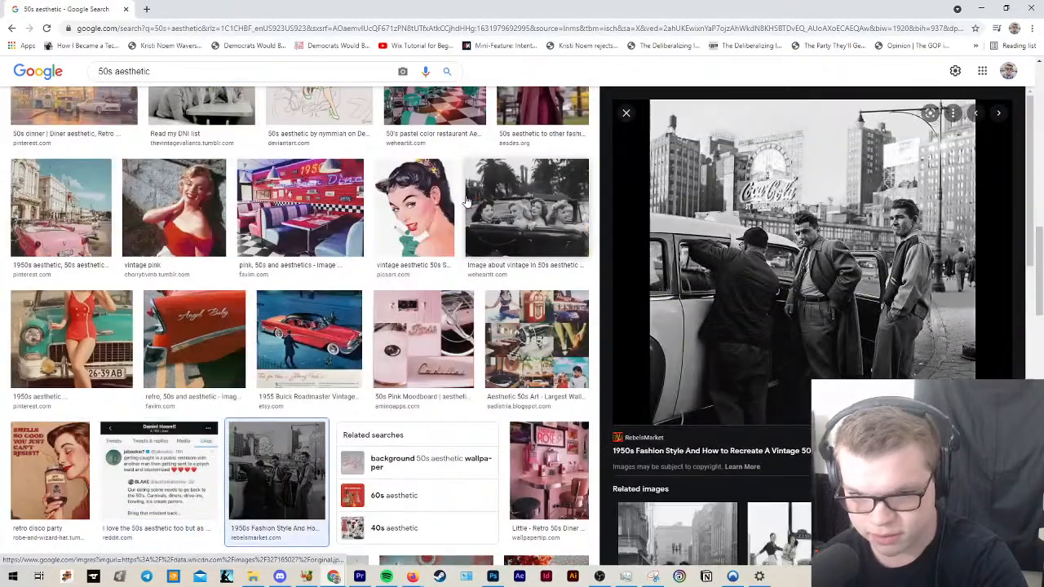
key(Left)
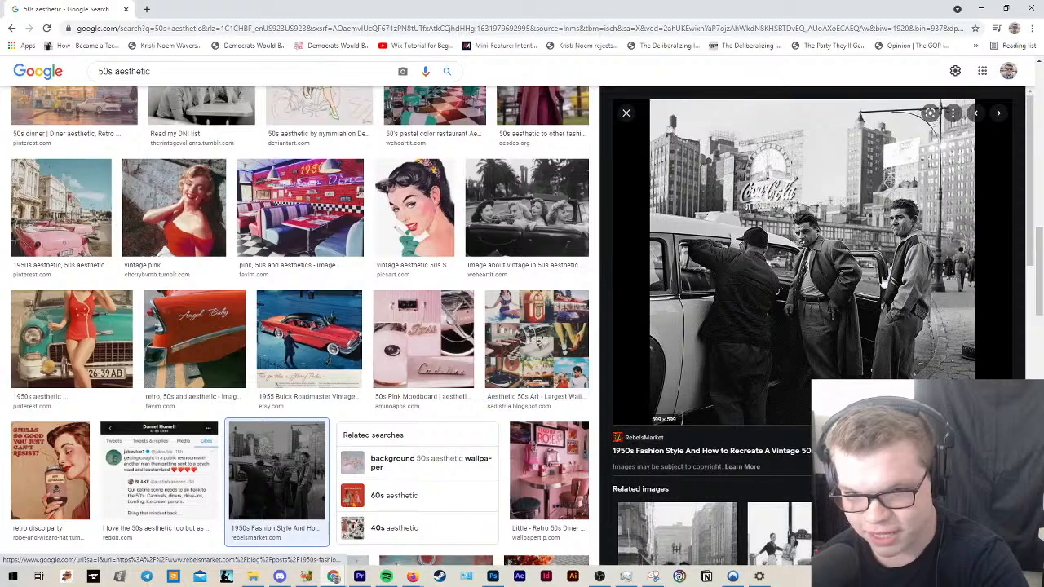
Step: Examine the further 50s aesthetic previews, including the rainy 1950s New York cinema street, up to the 1950s-style DC character artwork
key(Right)
key(Right)
key(Right)
key(Right)
key(Right)
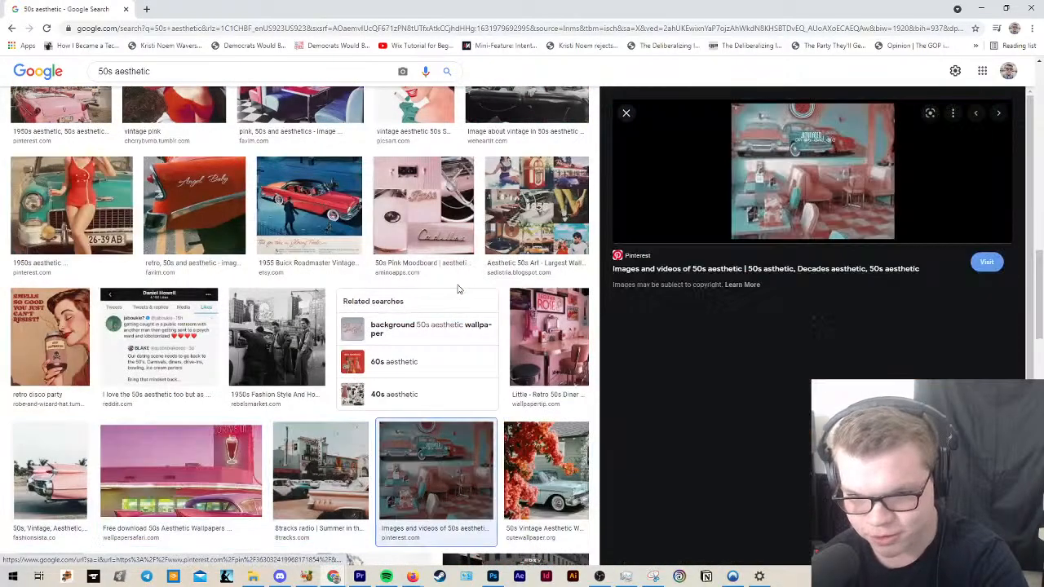
key(Right)
key(Right)
key(Right)
key(Right)
key(Right)
key(Right)
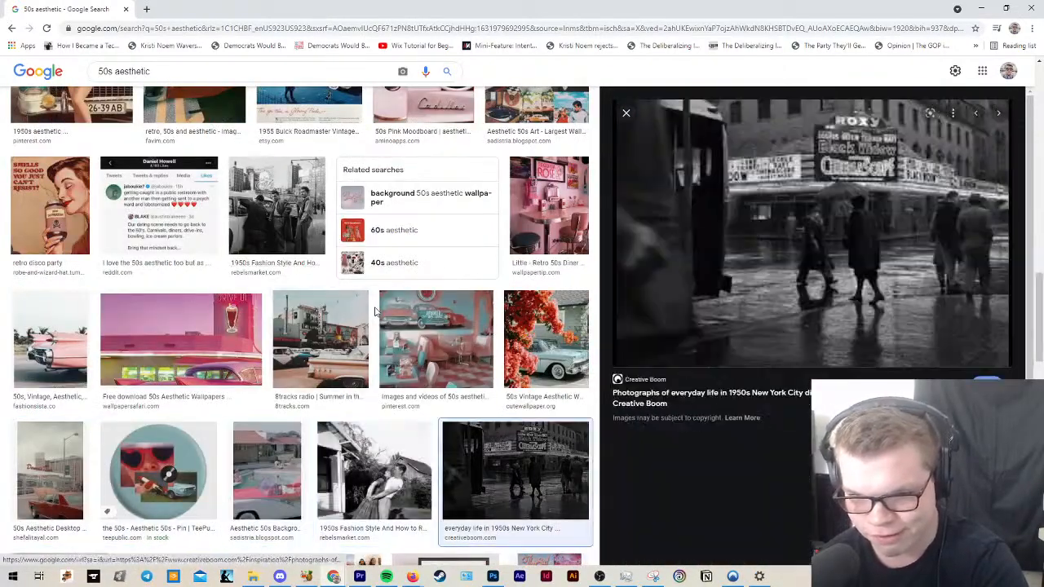
key(Right)
key(Left)
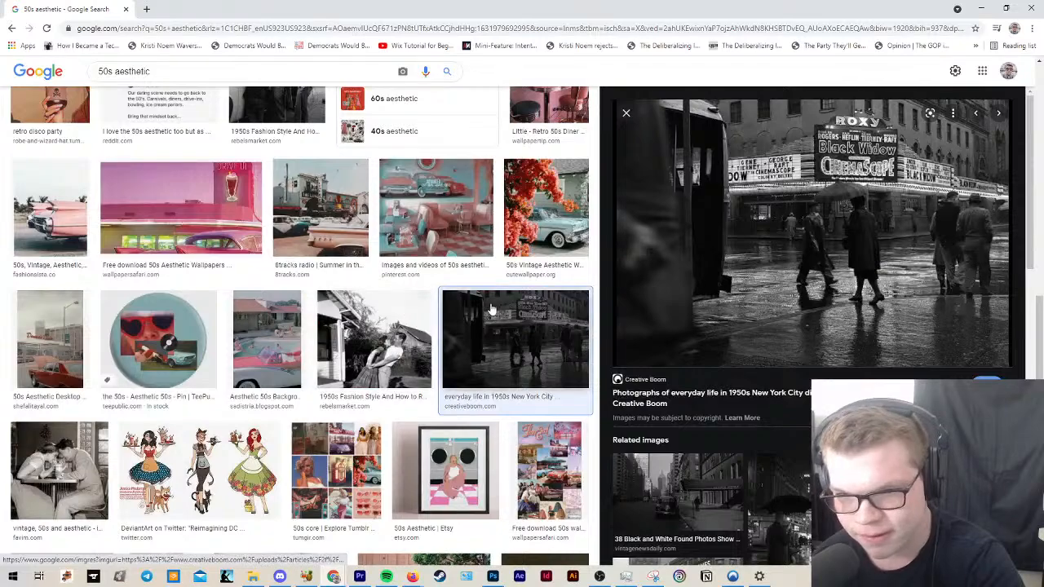
key(Right)
key(Right)
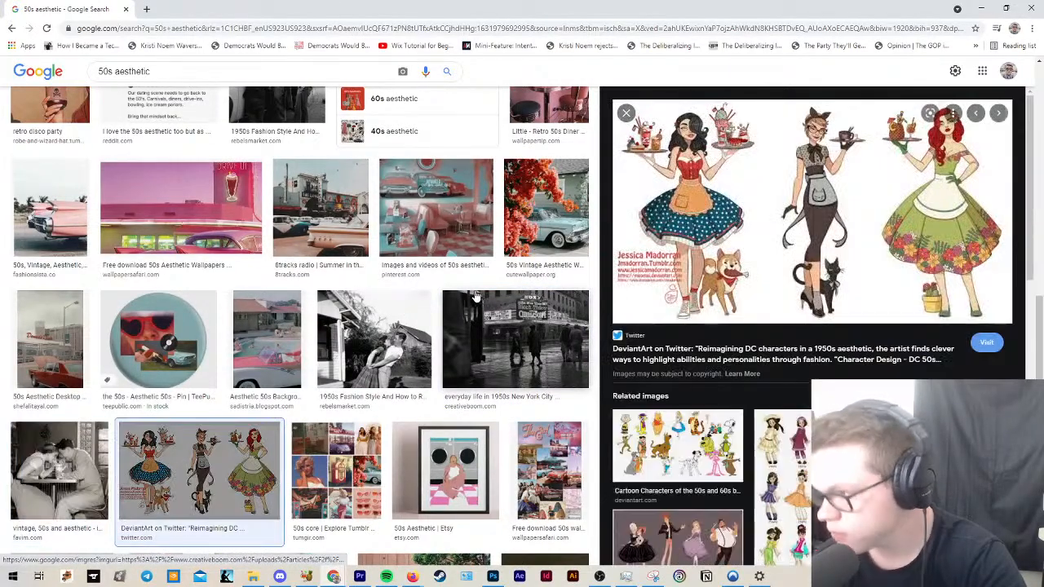
Step: Refine the image search to "50s southern diner aesthetic"
scroll(440, 273, up, 5)
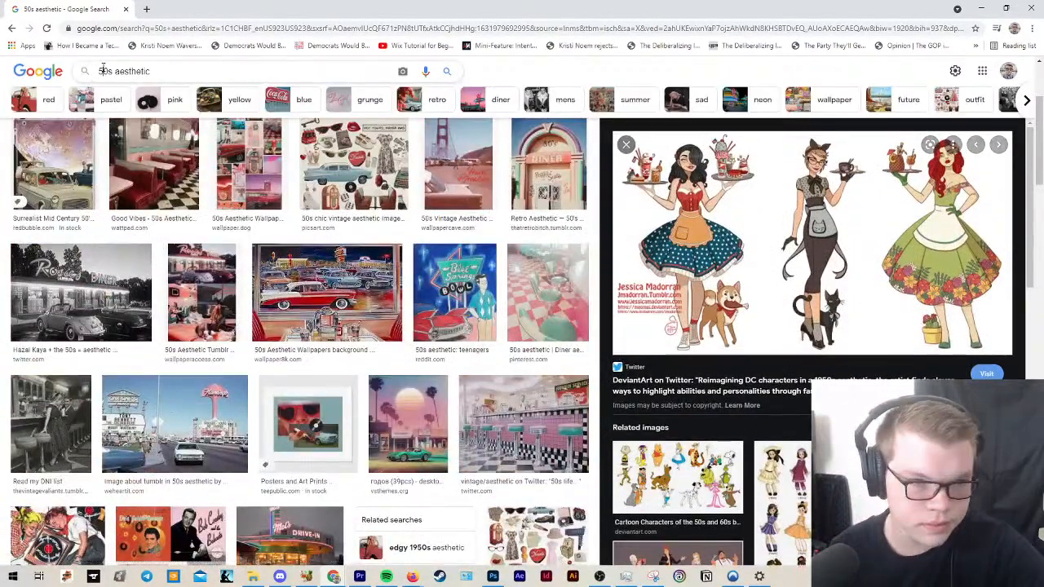
click(109, 70)
text(soul)
key(Return)
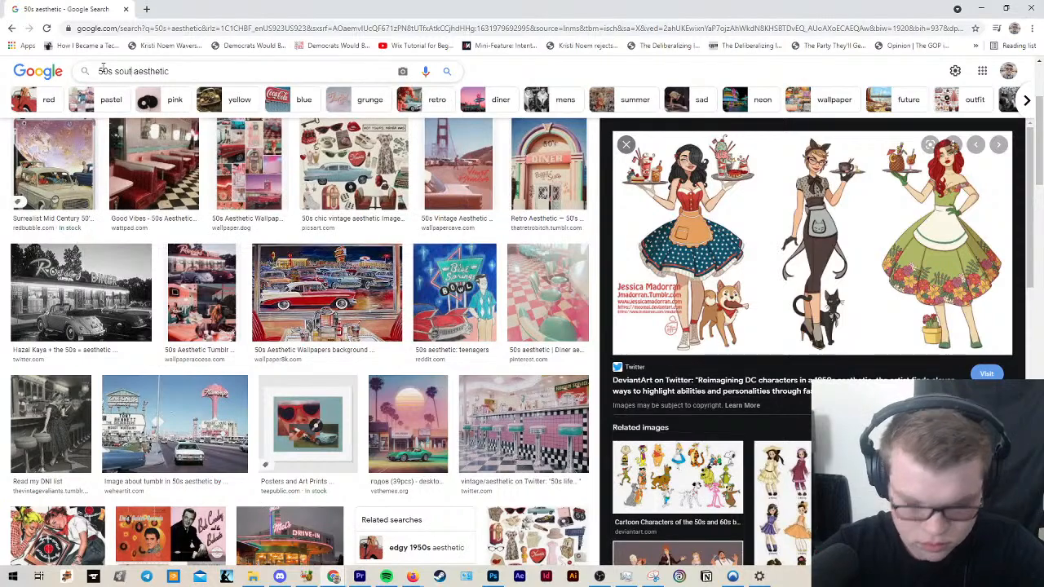
text(hern diner)
key(Return)
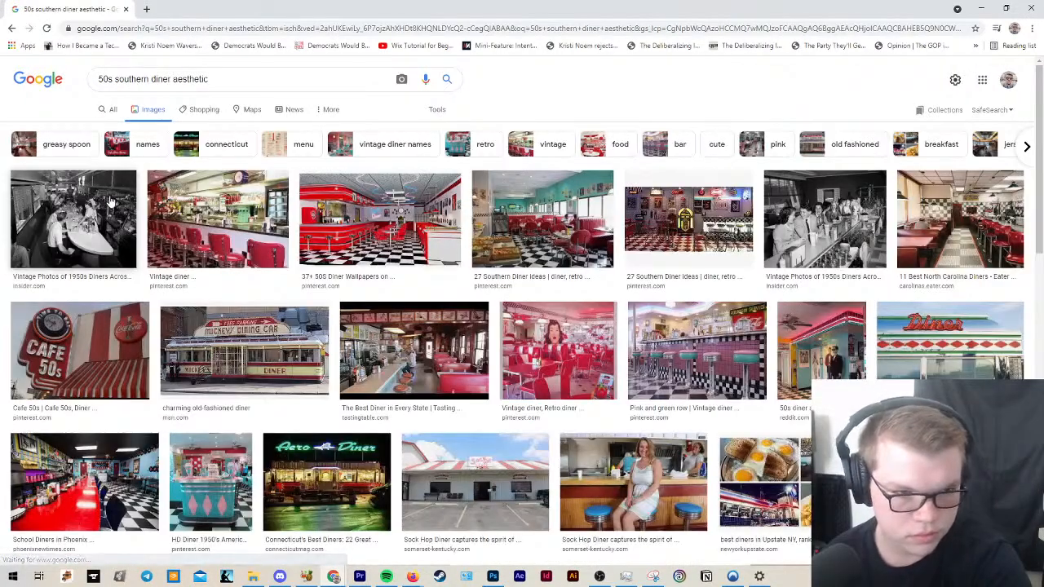
Step: Examine the first southern diner previews, comparing the black-and-white 1950s lunch counter photo with the color diner interiors
click(111, 202)
key(Right)
key(Right)
key(Right)
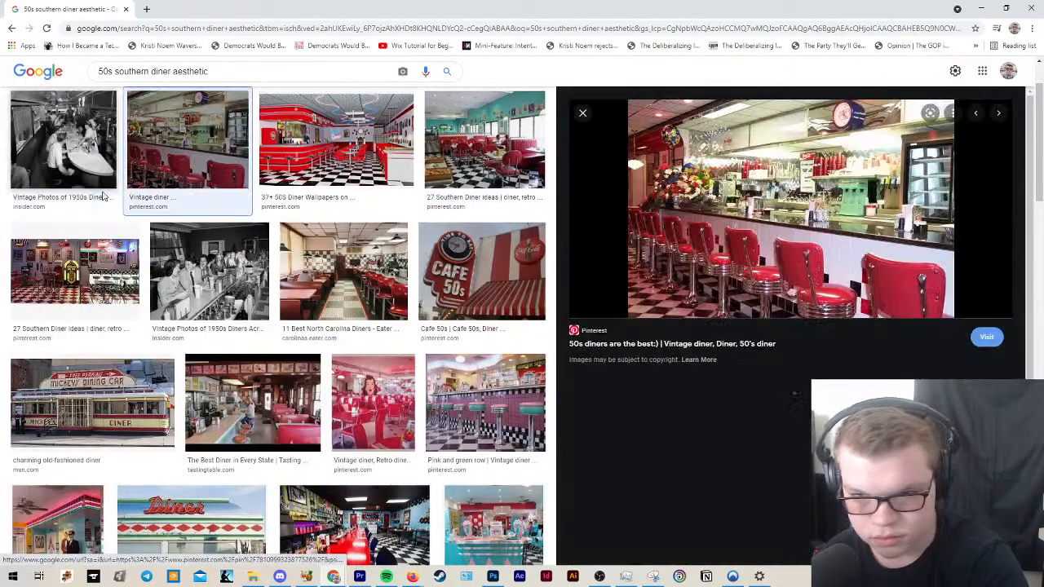
key(Right)
key(Right)
key(Right)
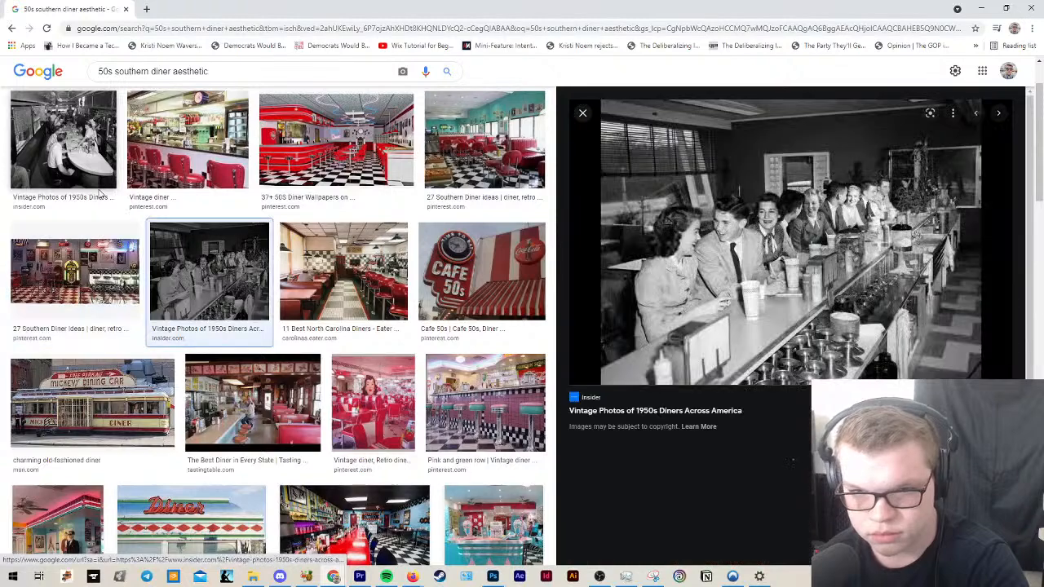
key(Left)
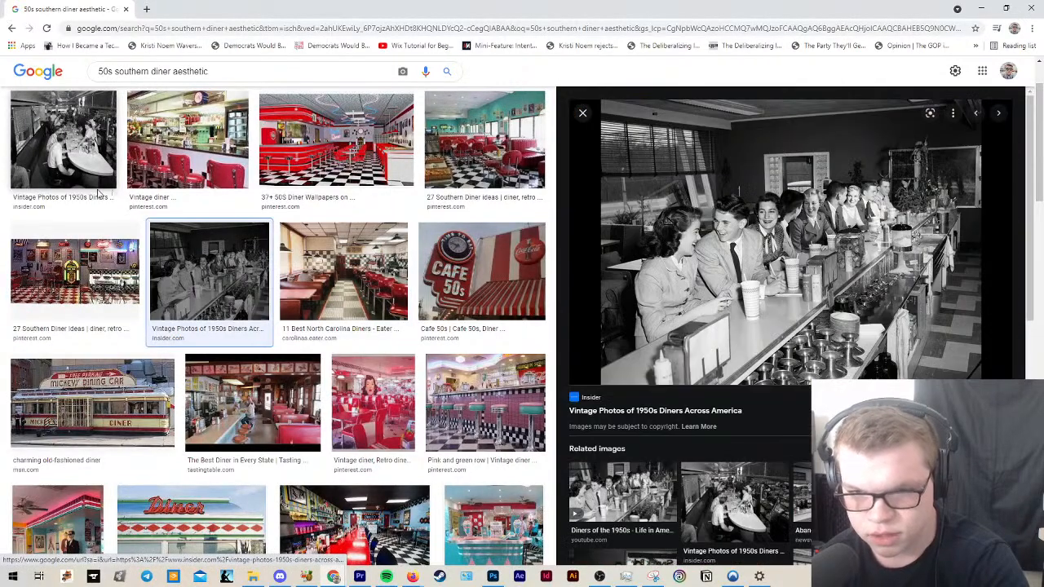
key(Right)
key(Right)
key(Right)
key(Right)
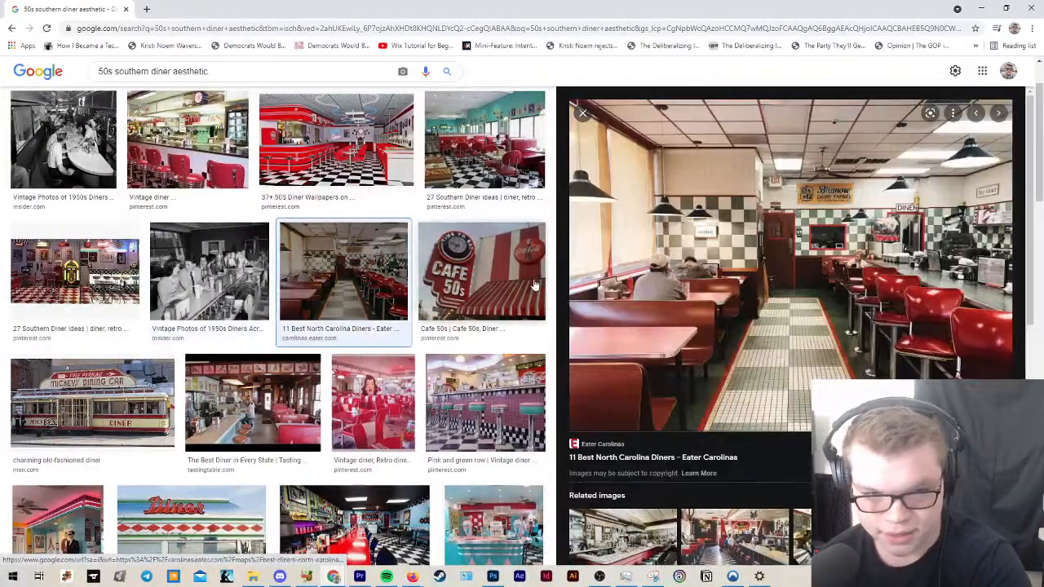
Step: Examine the color diner previews, from the North Carolina booth interior through the red-and-white retro diner to the Sock Hop Diner exterior
key(Right)
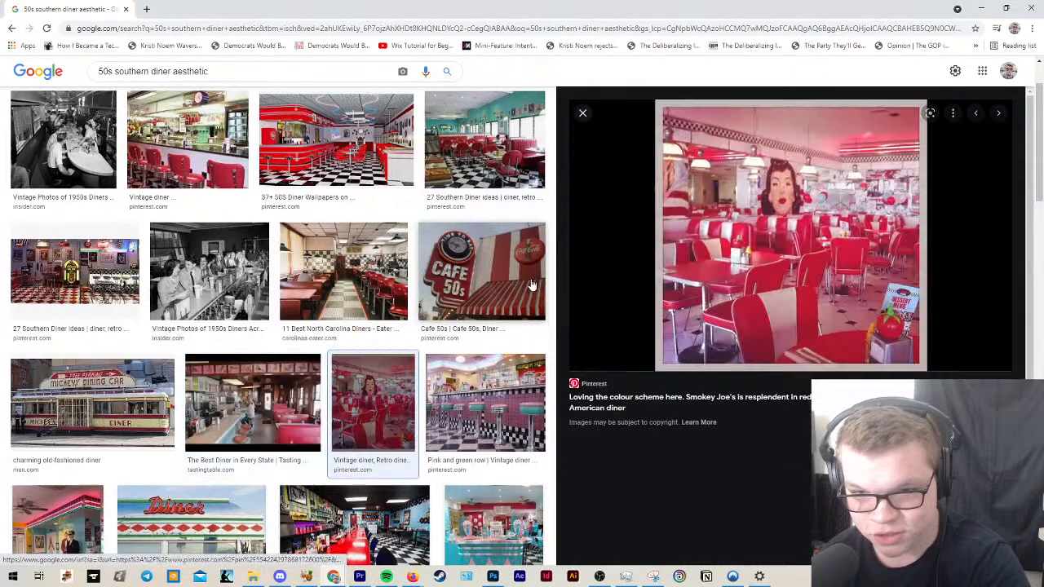
key(Left)
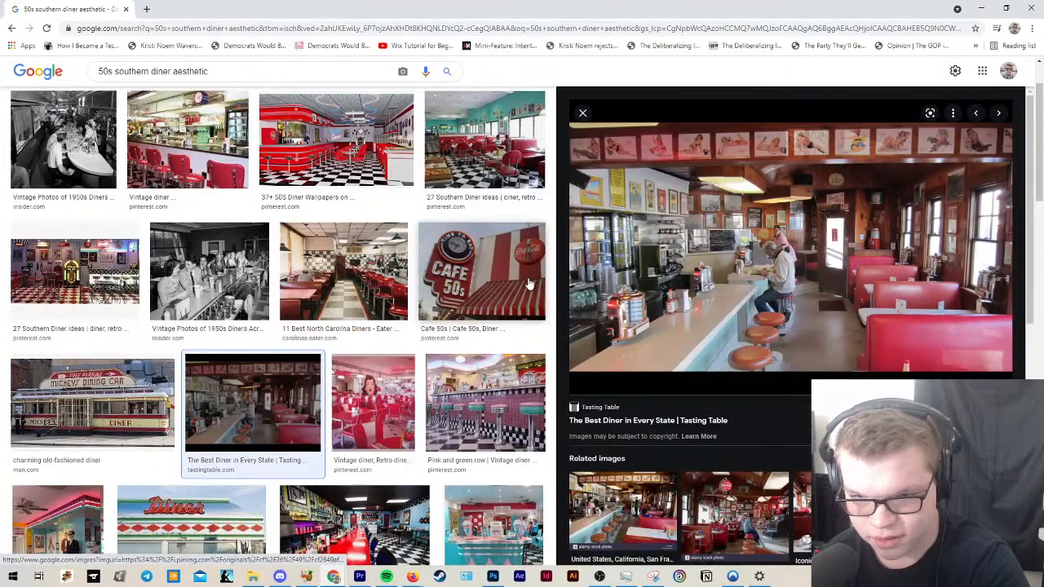
key(Right)
key(Right)
key(Right)
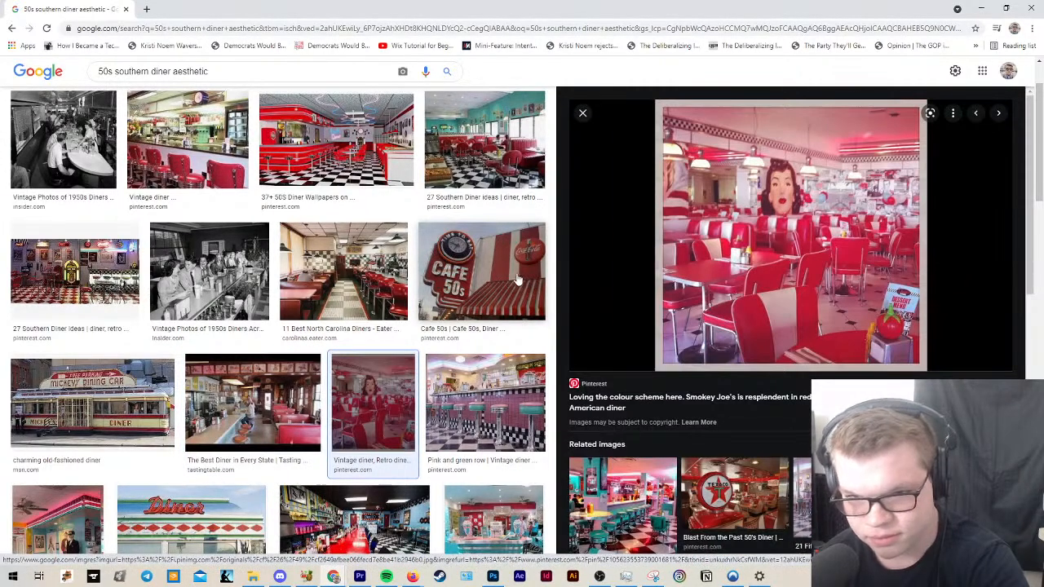
key(Right)
key(Right)
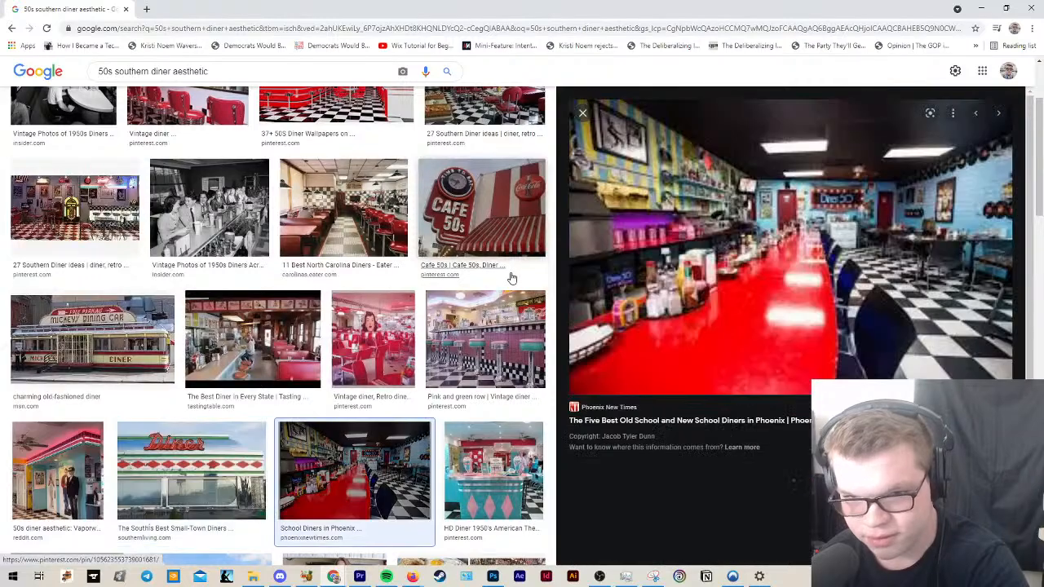
key(Right)
key(Right)
key(Right)
key(Right)
key(Right)
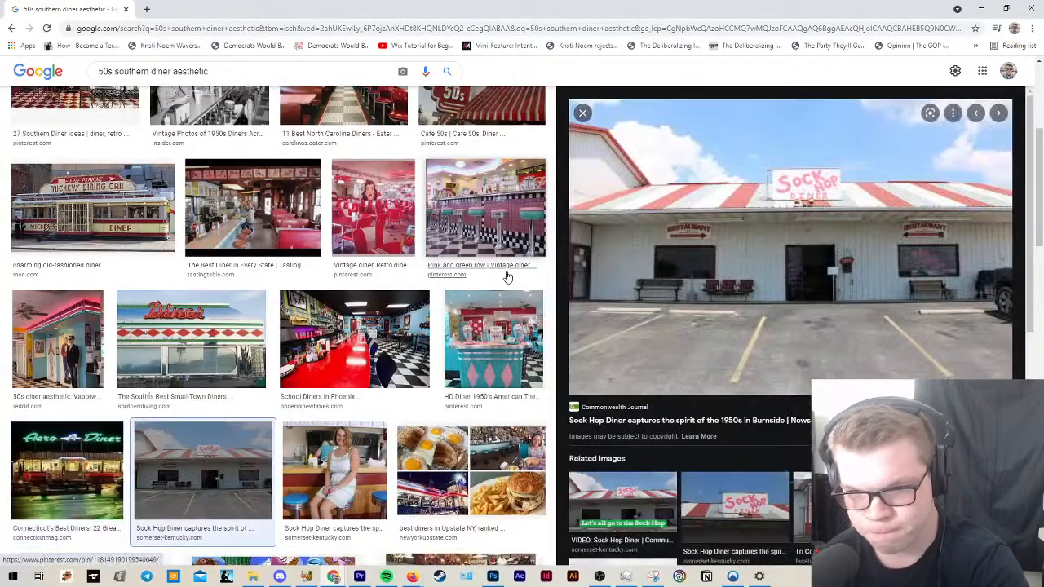
Step: Examine the next diner previews, including the Arizona 50's Diner and Starlite Diner Car exteriors, up to the Memphis restaurant interiors collage
key(Right)
key(Right)
key(Right)
key(Right)
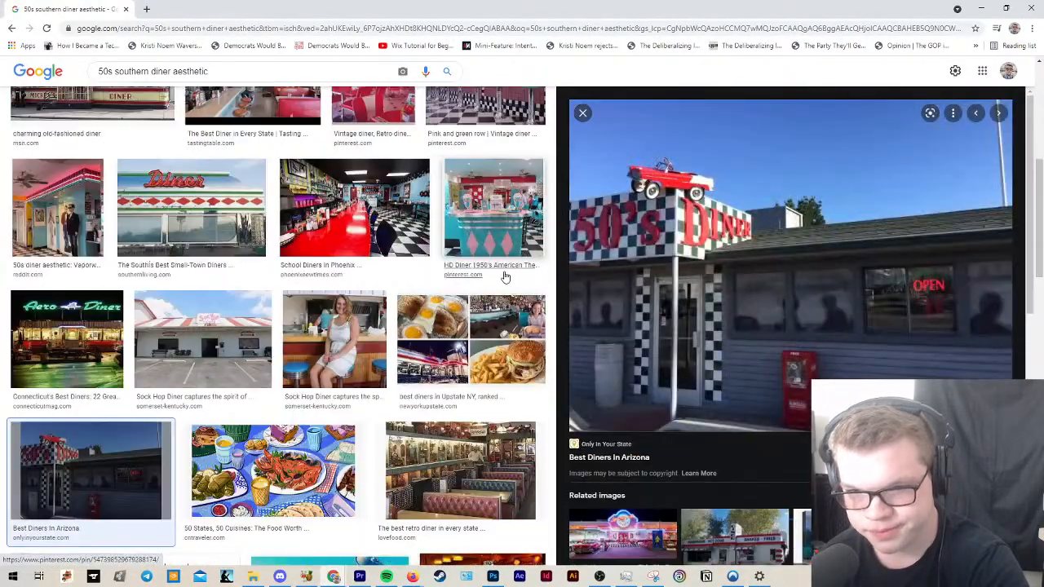
key(Right)
key(Right)
key(Right)
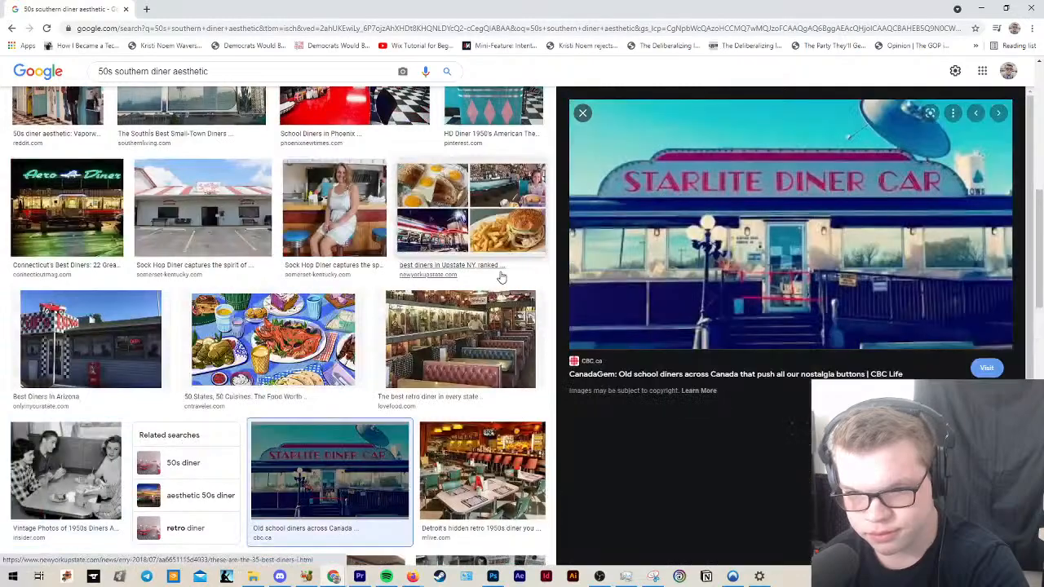
key(Right)
key(Right)
key(Right)
key(Right)
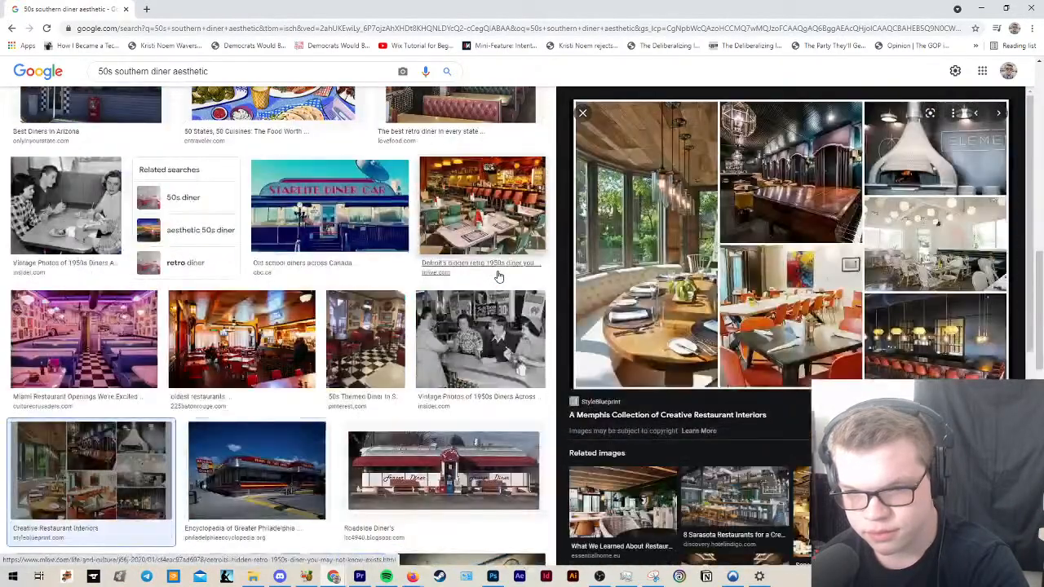
Step: Compare the black-and-white Vogue classic diner interior with the collage of old Los Angeles restaurant signs
key(Right)
key(Right)
key(Right)
key(Right)
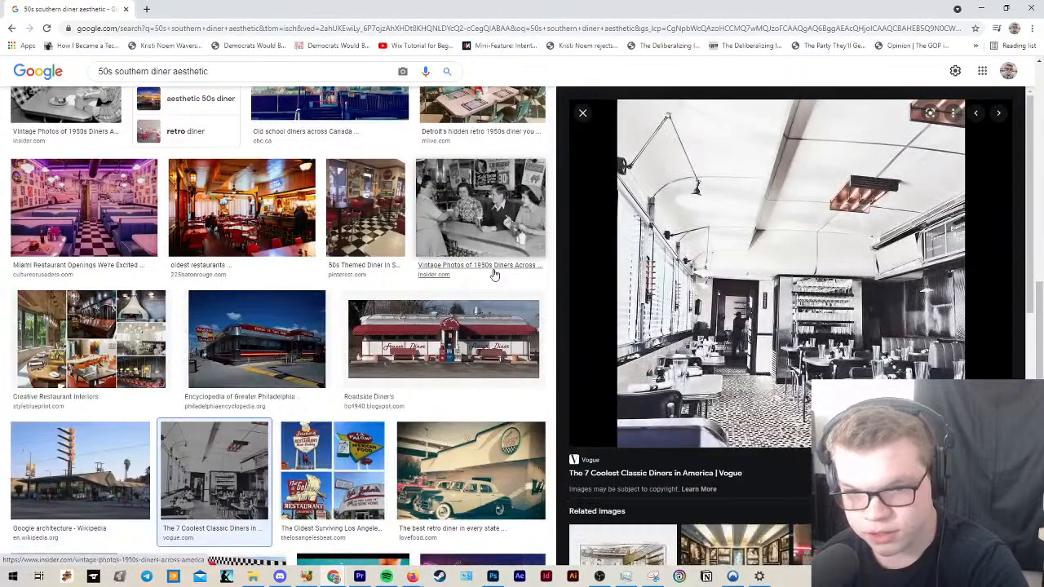
key(Right)
key(Left)
key(Right)
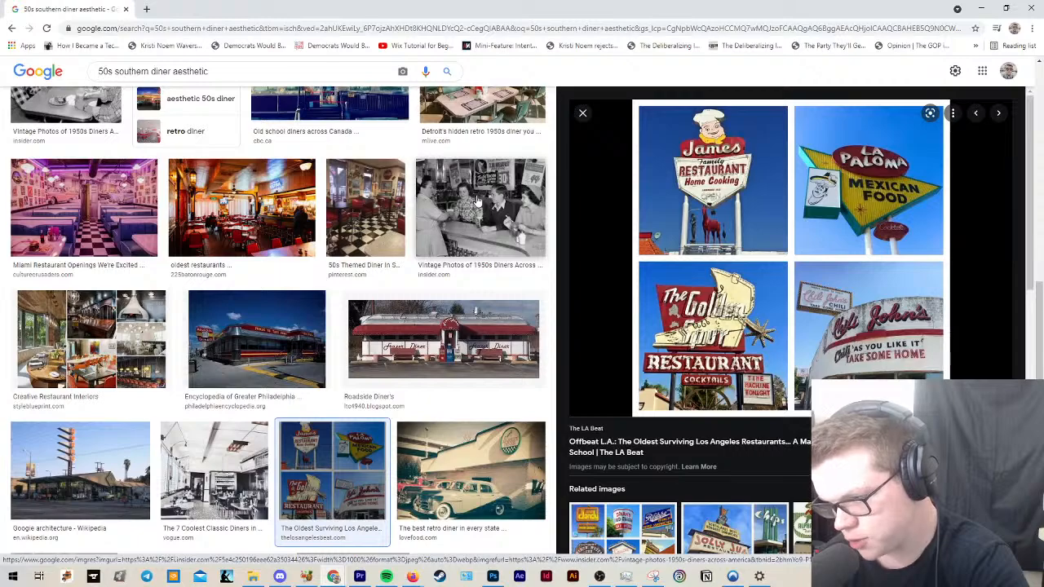
Step: Replace the image search with "golden age aesthetic"
scroll(478, 201, up, 10)
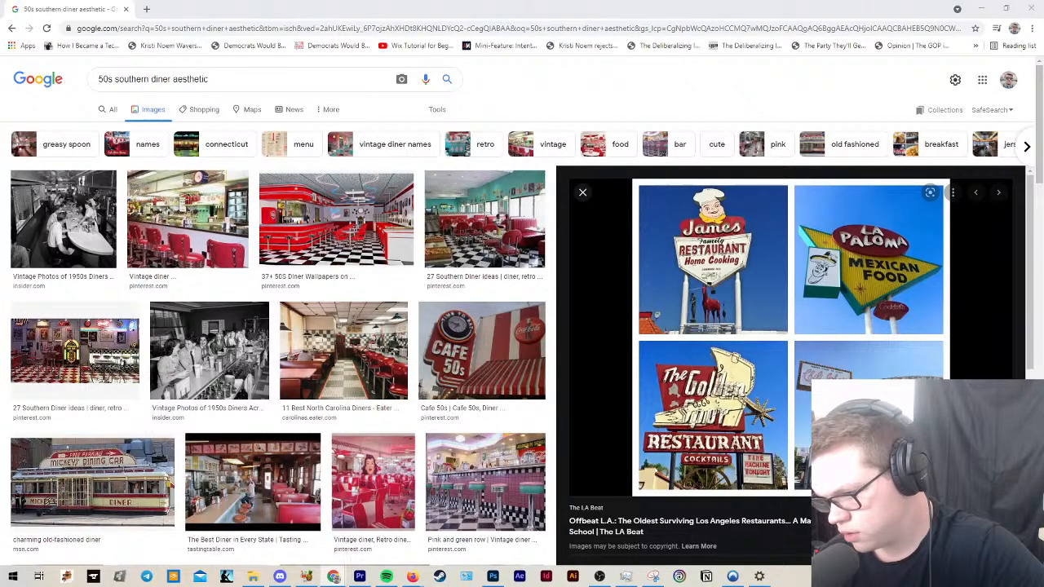
triple_click(182, 82)
key(BackSpace)
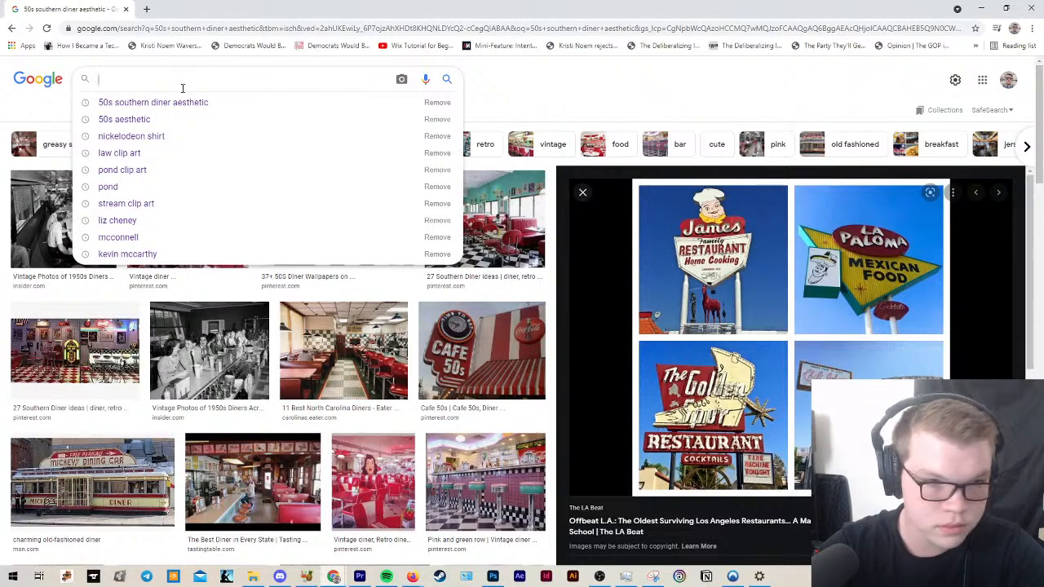
text(golden a)
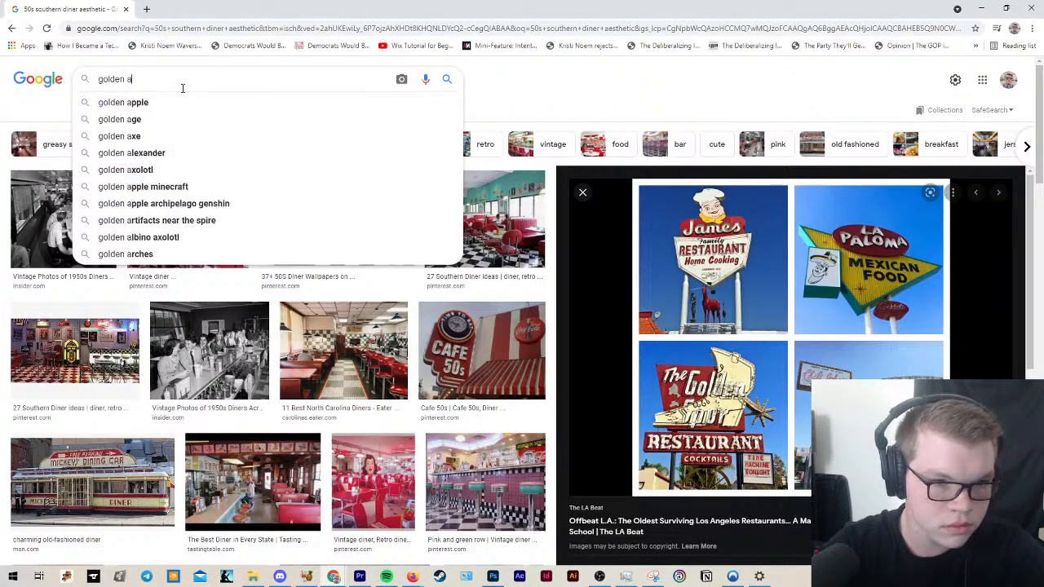
text(ge aes)
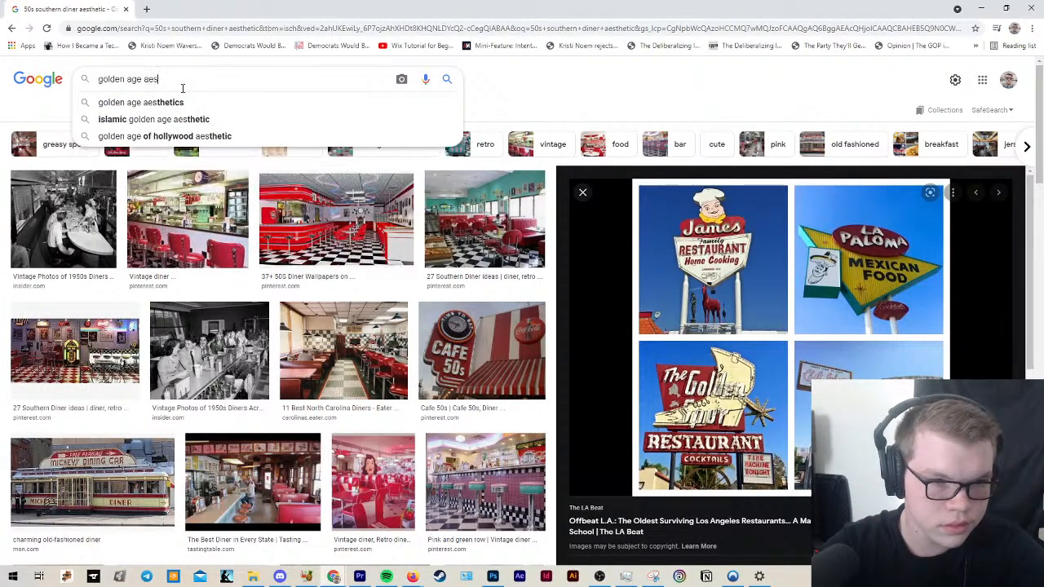
text(thetic)
key(Return)
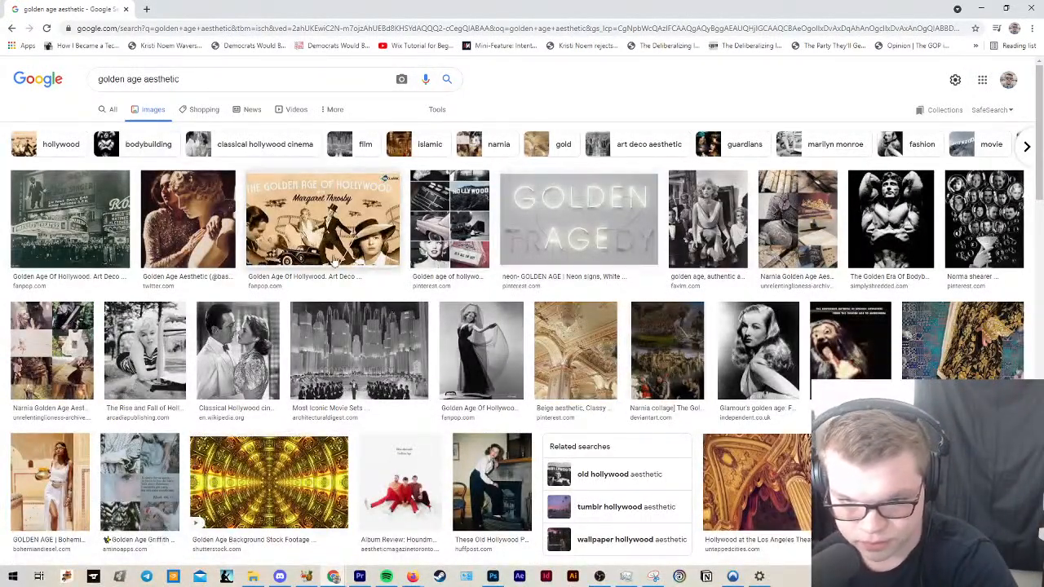
Step: Examine the golden age previews around the grotesque aesthetic book cover, the portraits-in-bubbles collage and the black-and-white bodybuilder photo
click(845, 356)
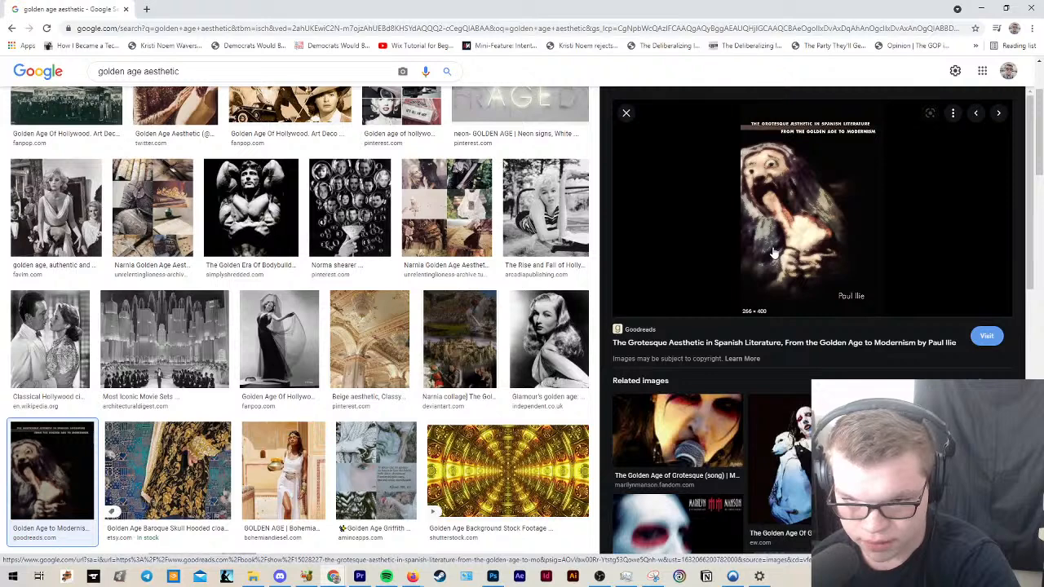
key(Left)
key(Right)
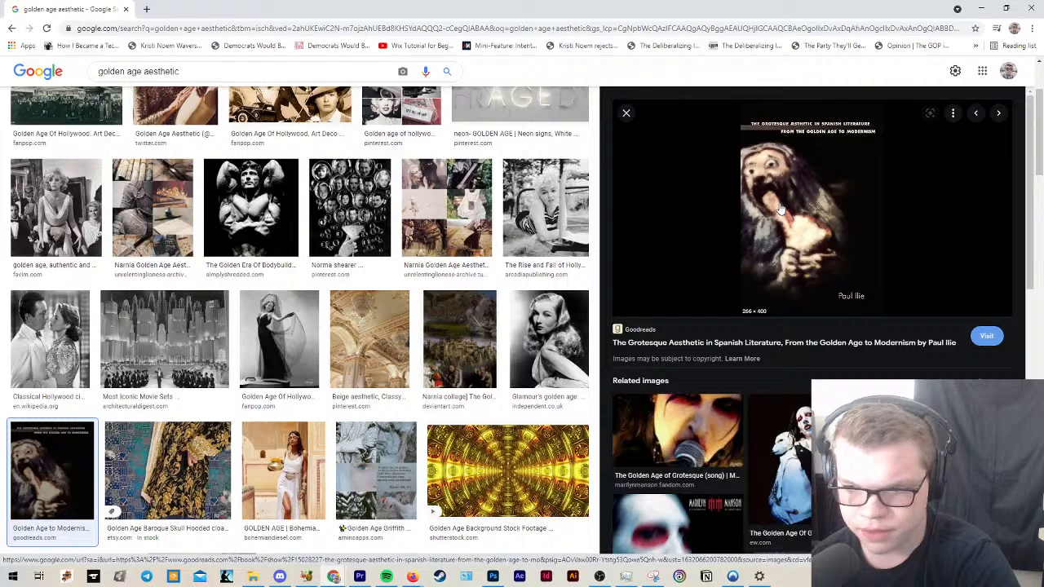
click(374, 193)
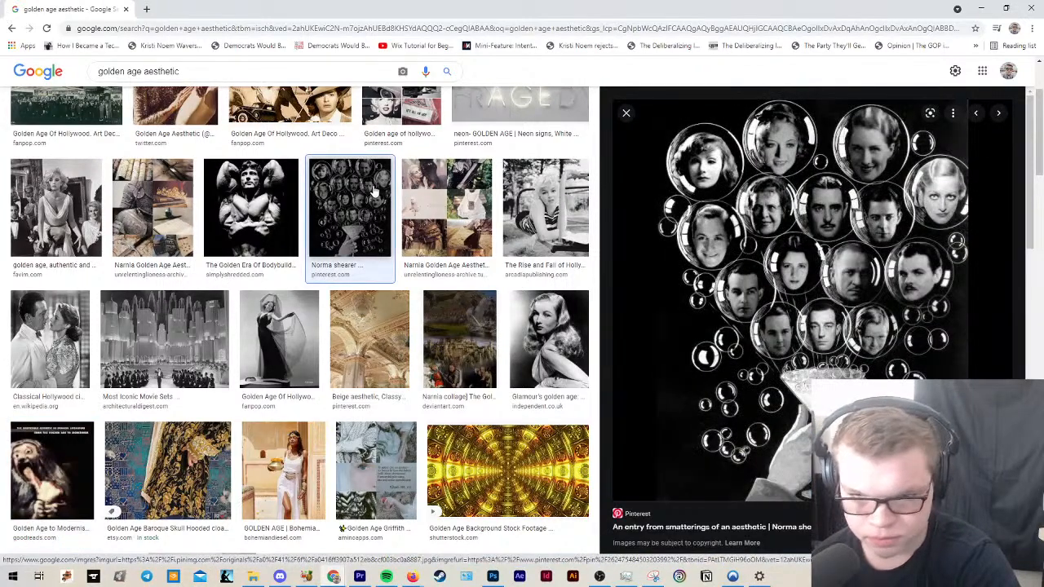
key(Right)
key(Right)
key(Left)
key(Left)
key(Left)
key(Left)
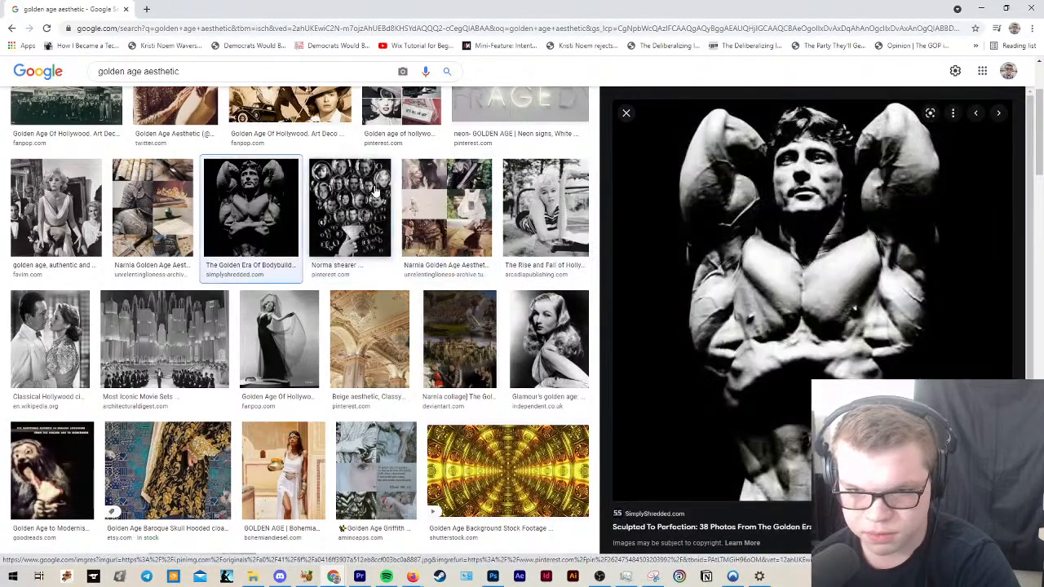
Step: Examine the first golden age previews, from the black-and-white party scene through the Hollywood collage to the Warners' Theatre crowd photo
key(Left)
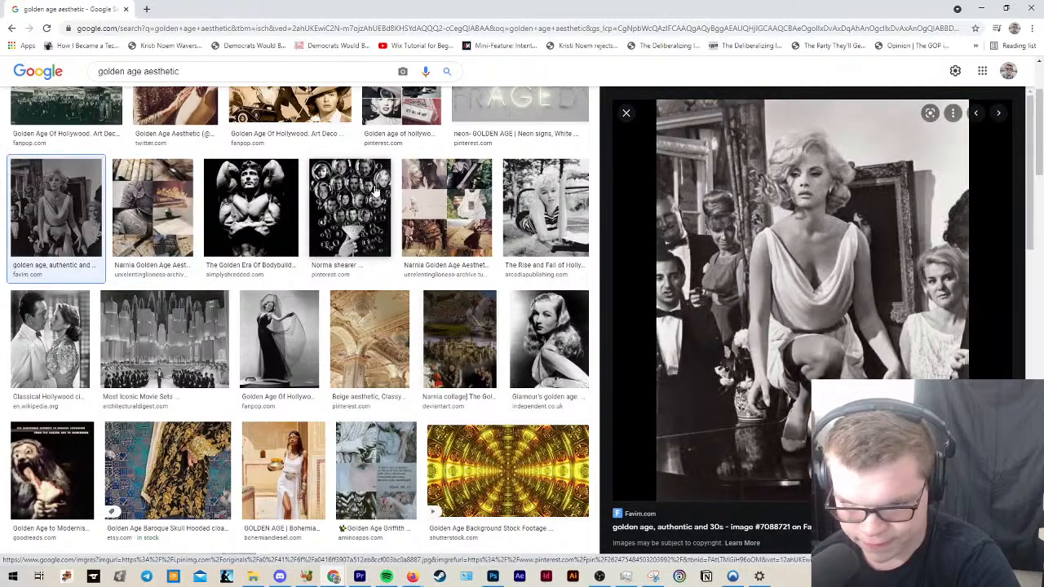
key(Left)
key(Left)
key(Left)
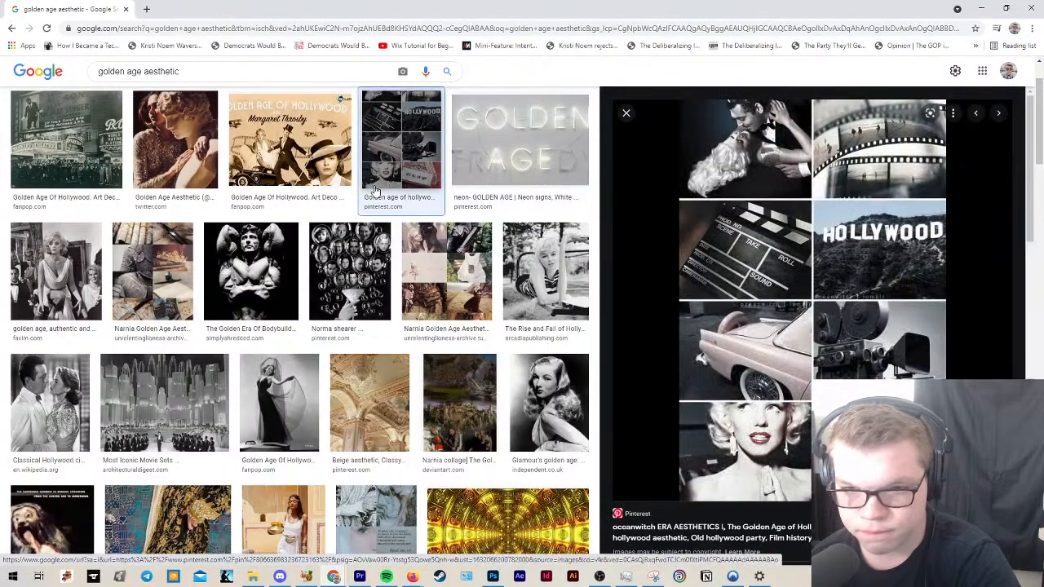
key(Left)
key(Left)
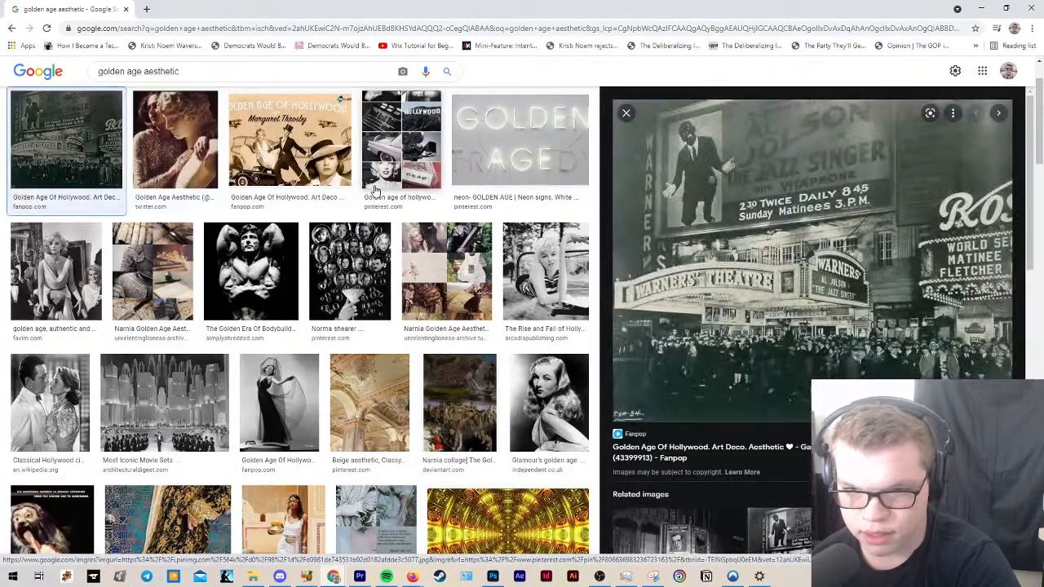
key(Right)
key(Right)
key(Left)
key(Left)
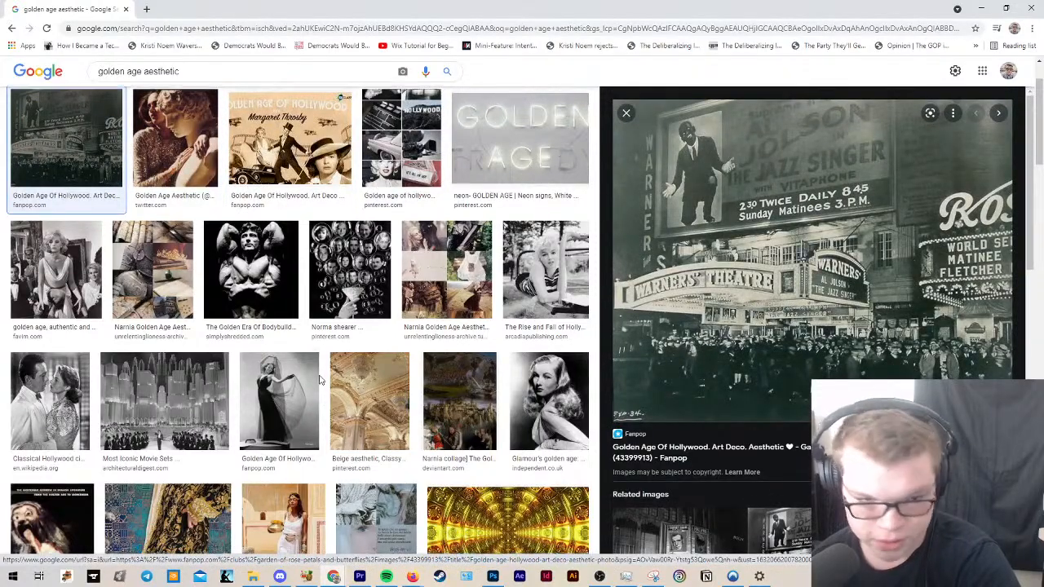
Step: Scan the rest of the golden age aesthetic results for a usable vintage image
scroll(385, 339, down, 5)
scroll(304, 359, down, 3)
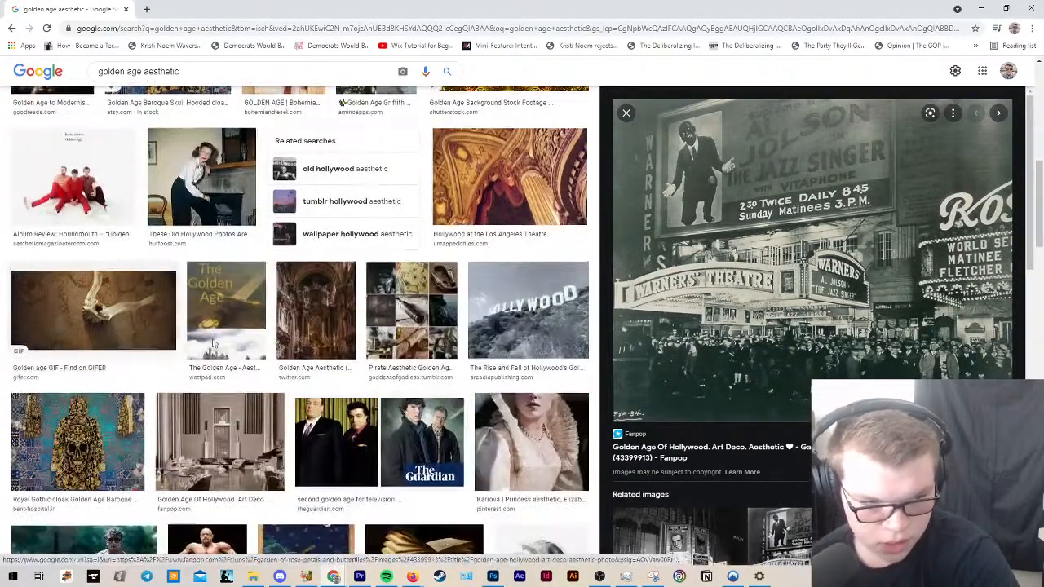
scroll(303, 359, down, 3)
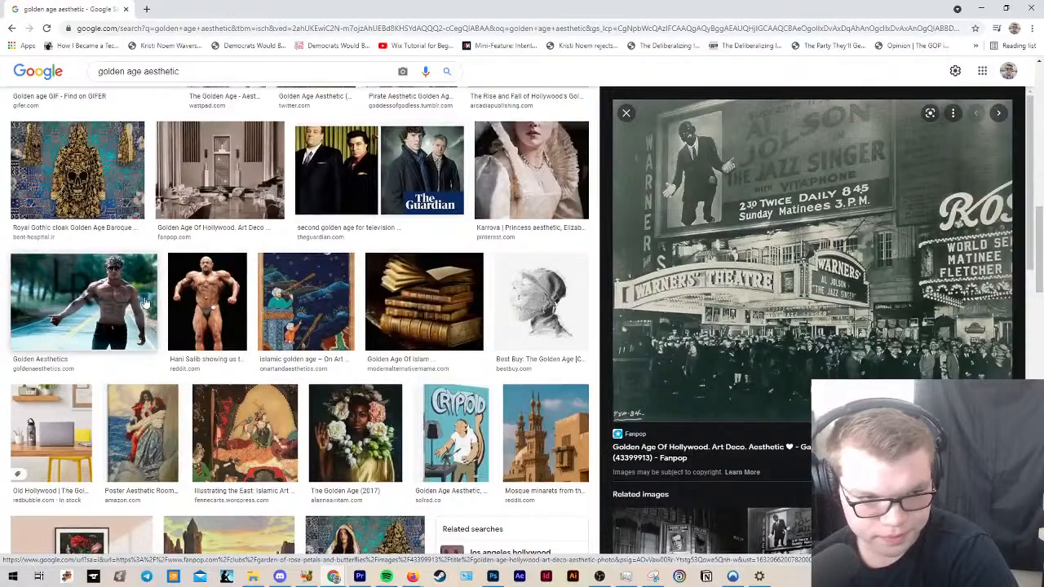
scroll(183, 302, down, 4)
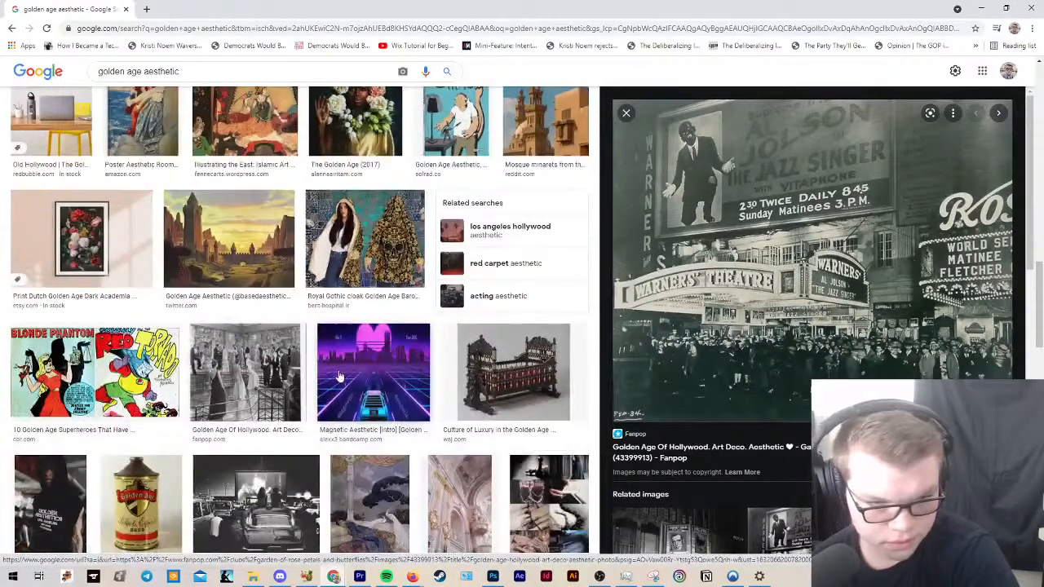
scroll(280, 333, down, 12)
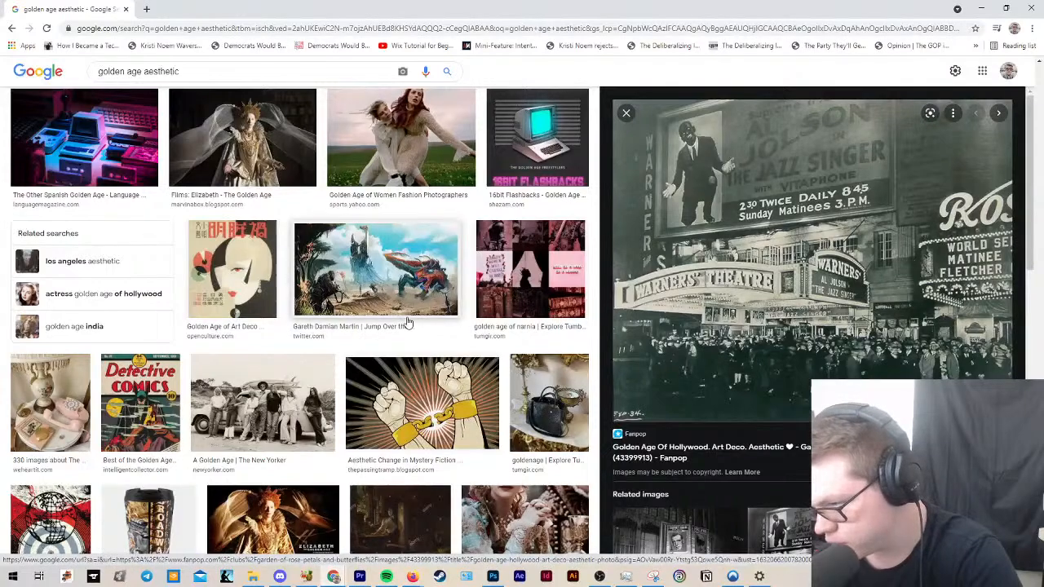
scroll(382, 322, up, 10)
scroll(381, 322, up, 10)
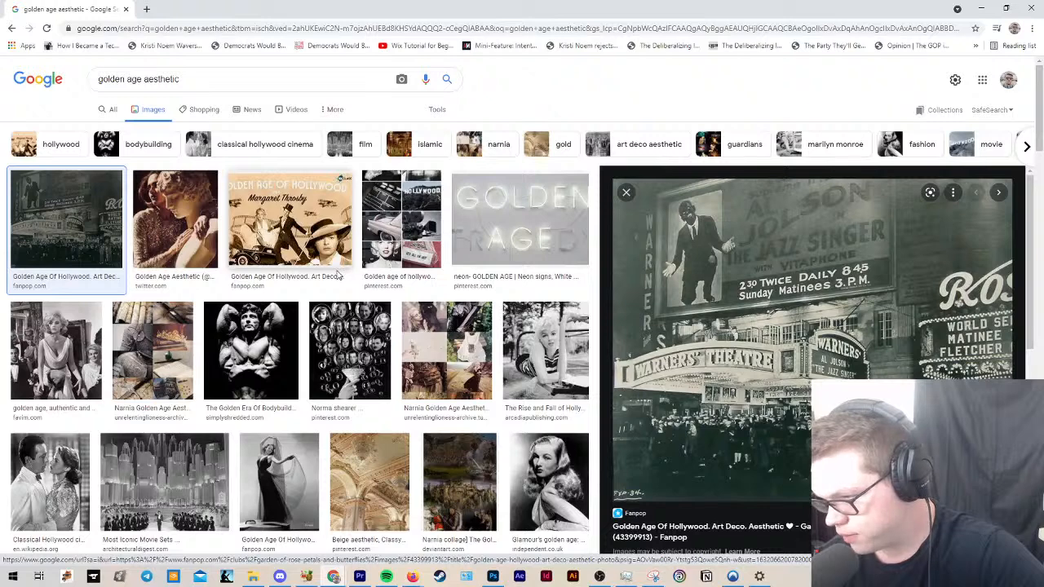
Step: Run an image search for "noir age" and scan its results for period imagery
drag(203, 82, 59, 84)
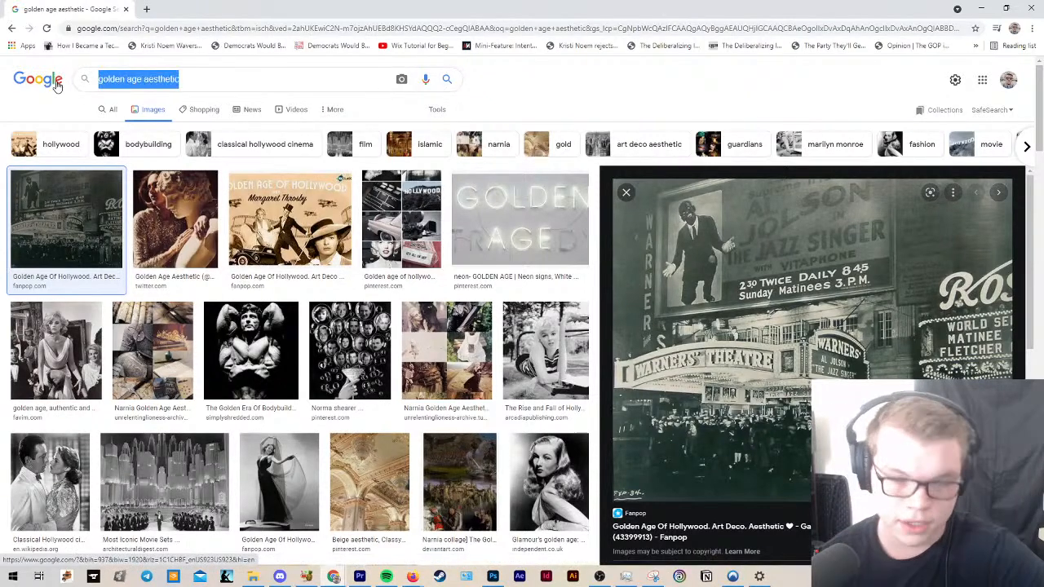
text(noir)
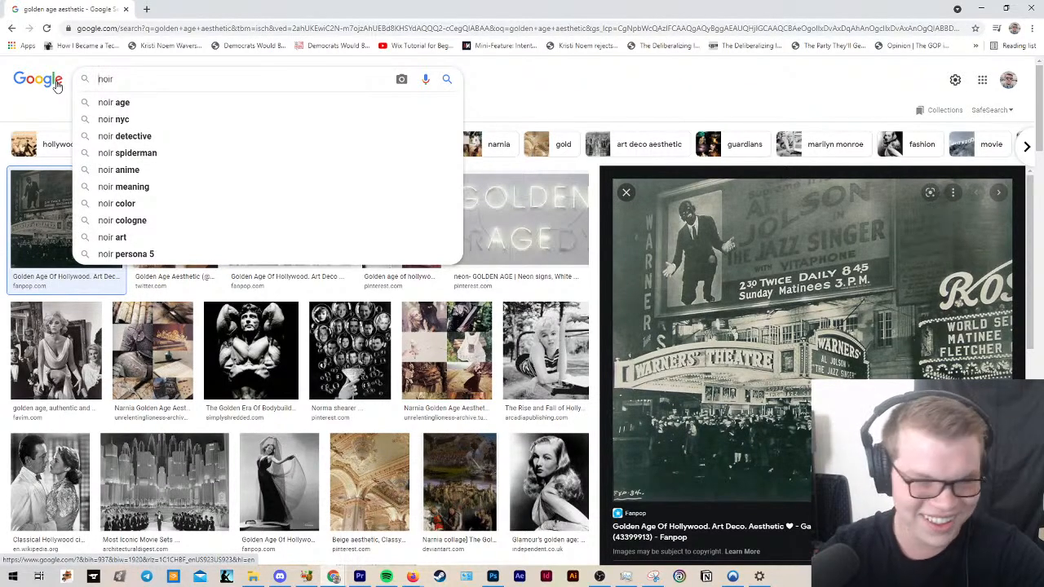
click(196, 104)
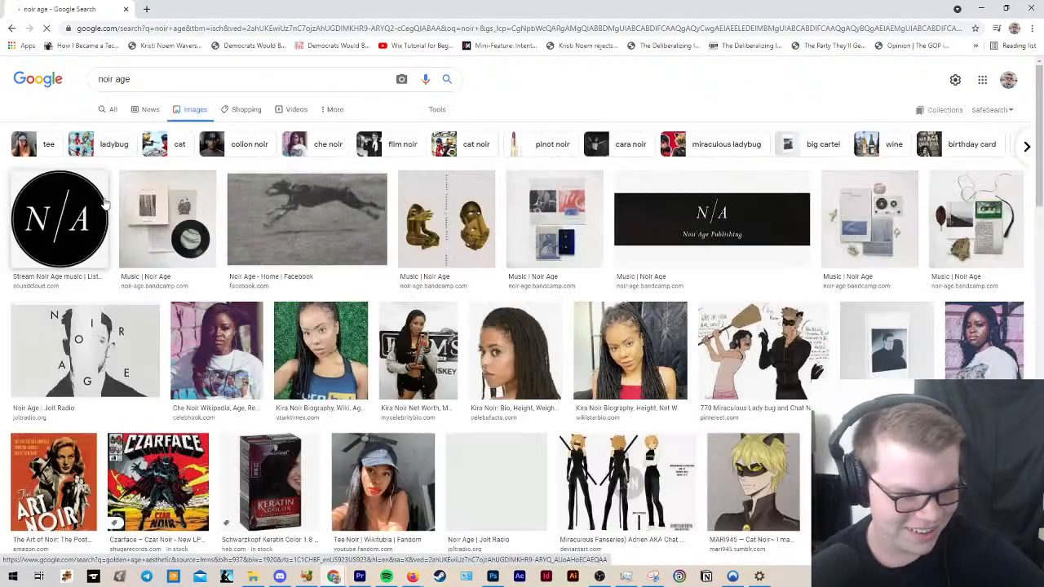
scroll(466, 289, down, 2)
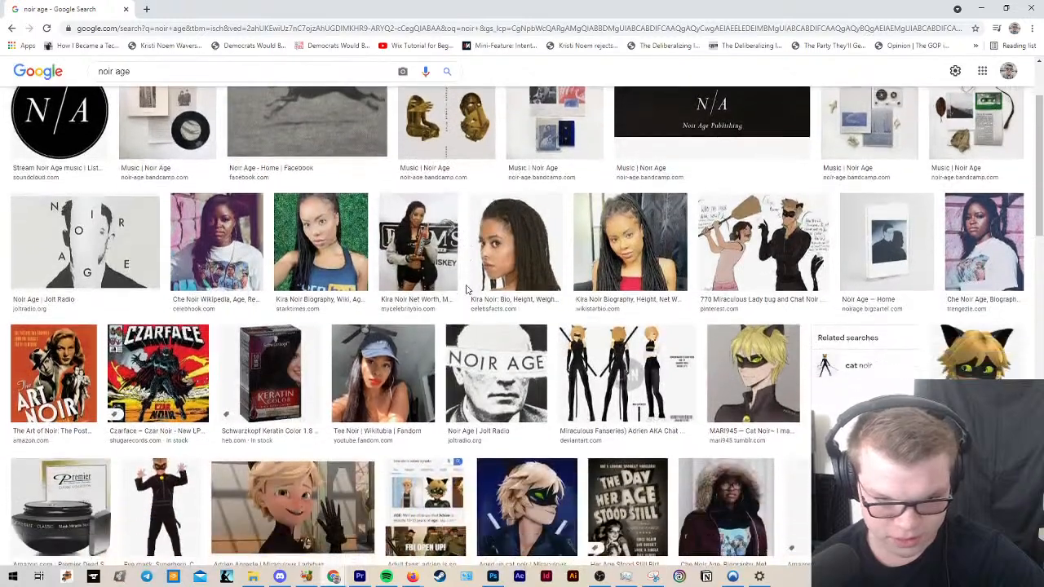
scroll(512, 351, down, 1)
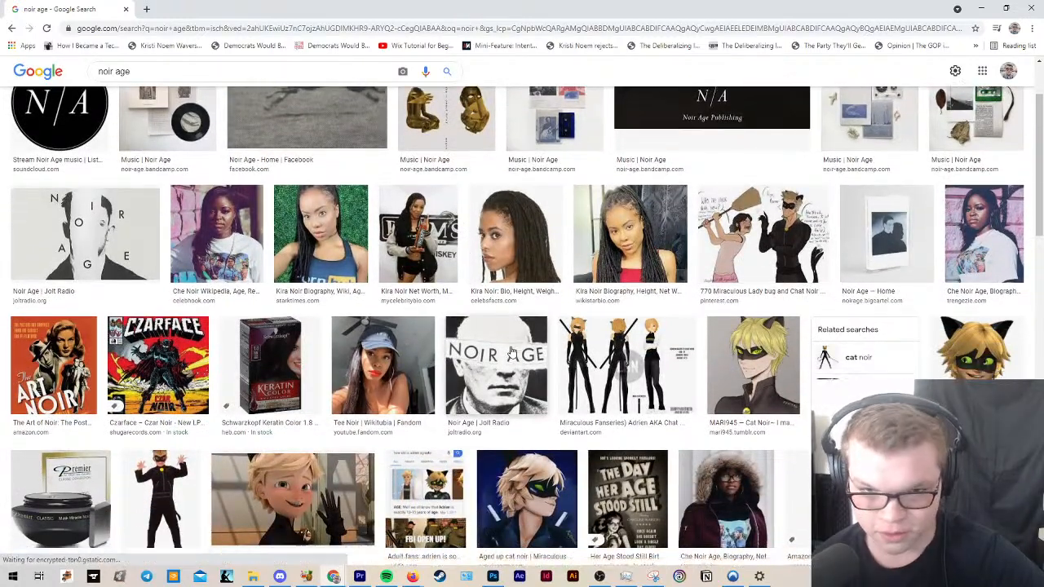
scroll(512, 351, up, 2)
scroll(327, 212, down, 1)
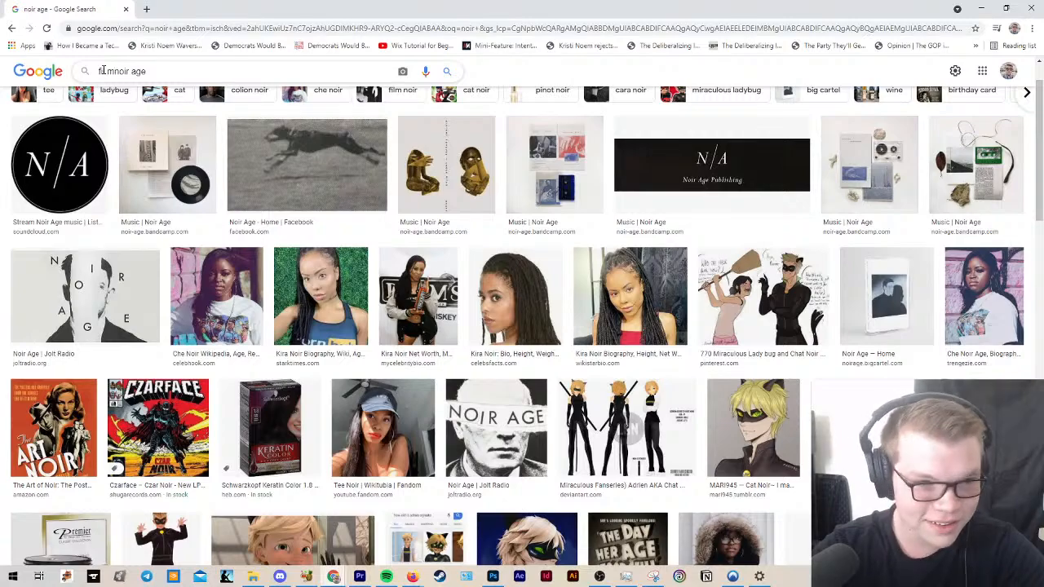
Step: Refine the image search to "film noir age"
key(BackSpace)
key(BackSpace)
key(Return)
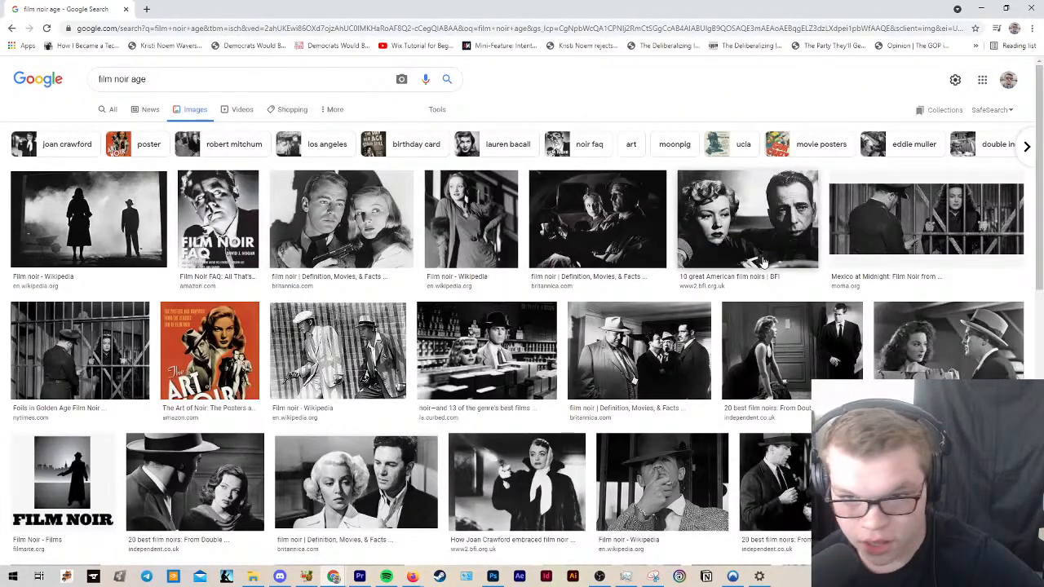
Step: Scan the film noir age image results for a usable vintage still
scroll(739, 261, down, 3)
scroll(739, 261, down, 5)
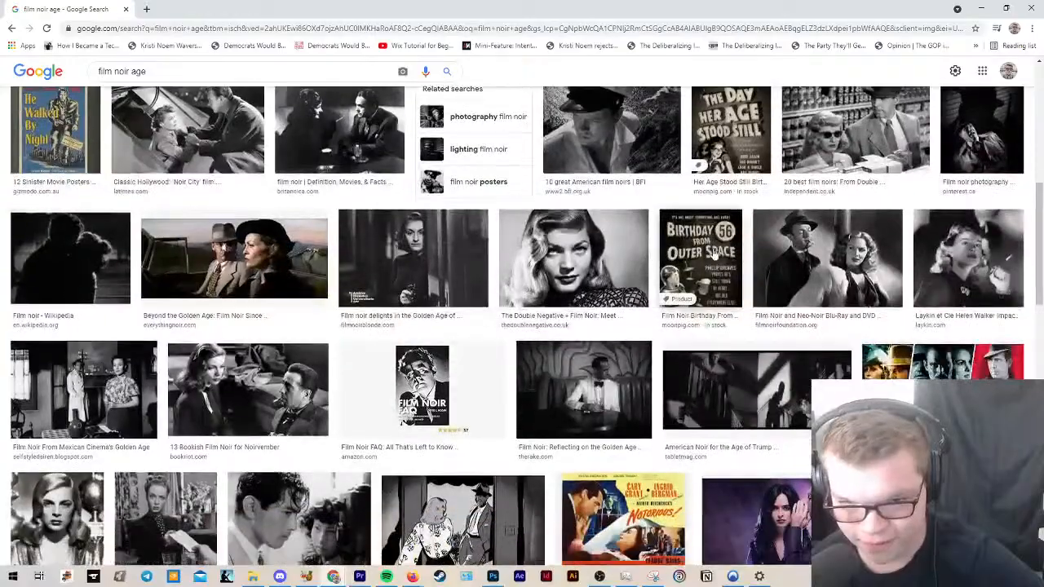
scroll(714, 251, down, 3)
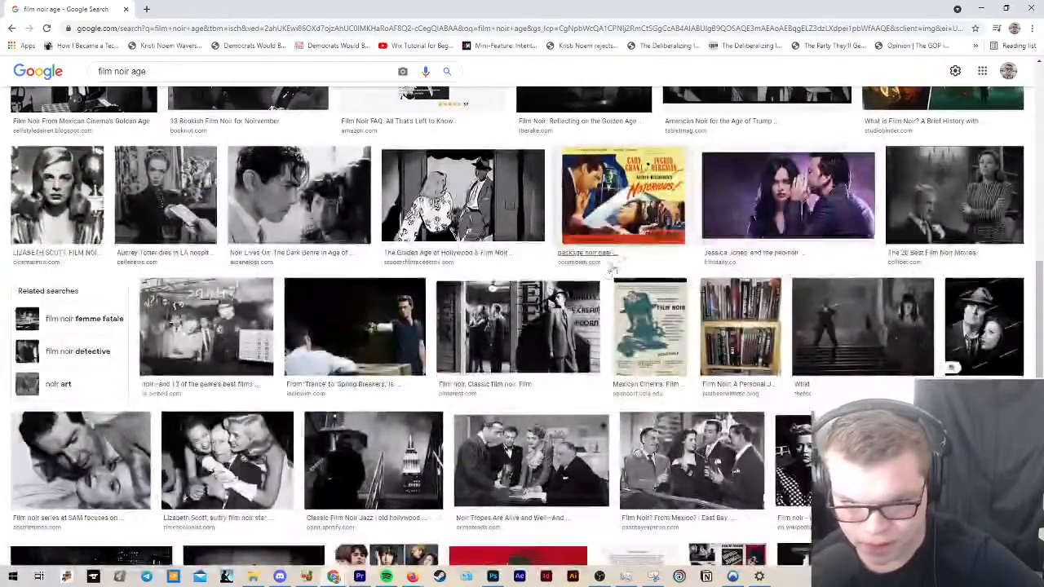
scroll(399, 217, down, 3)
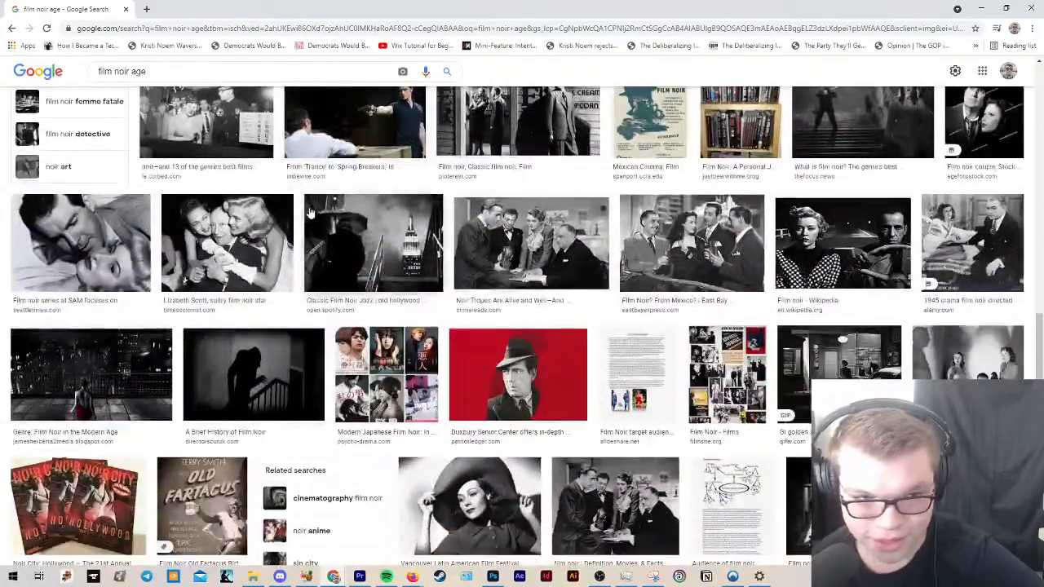
scroll(287, 213, down, 5)
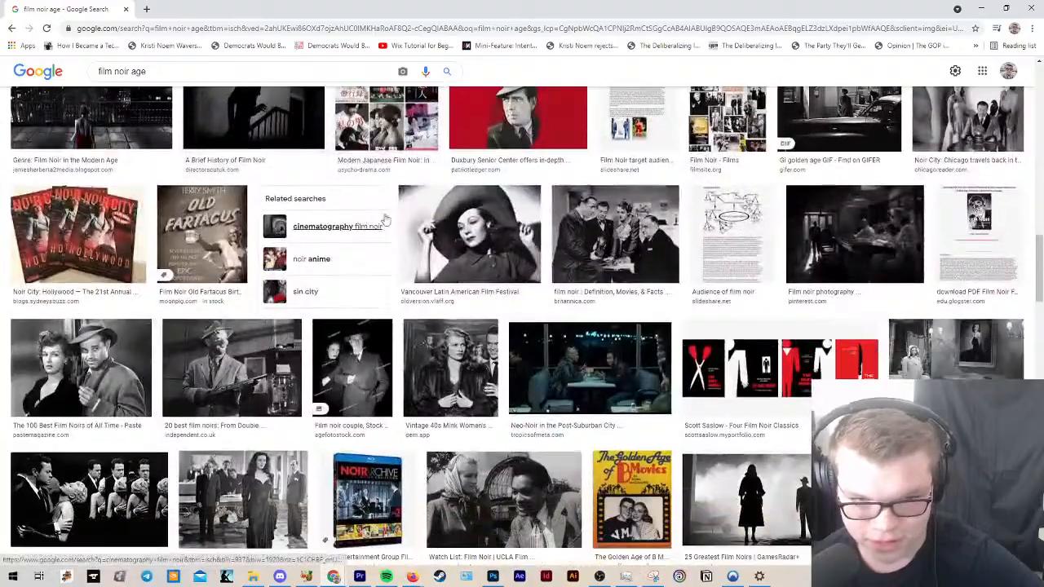
scroll(421, 253, down, 2)
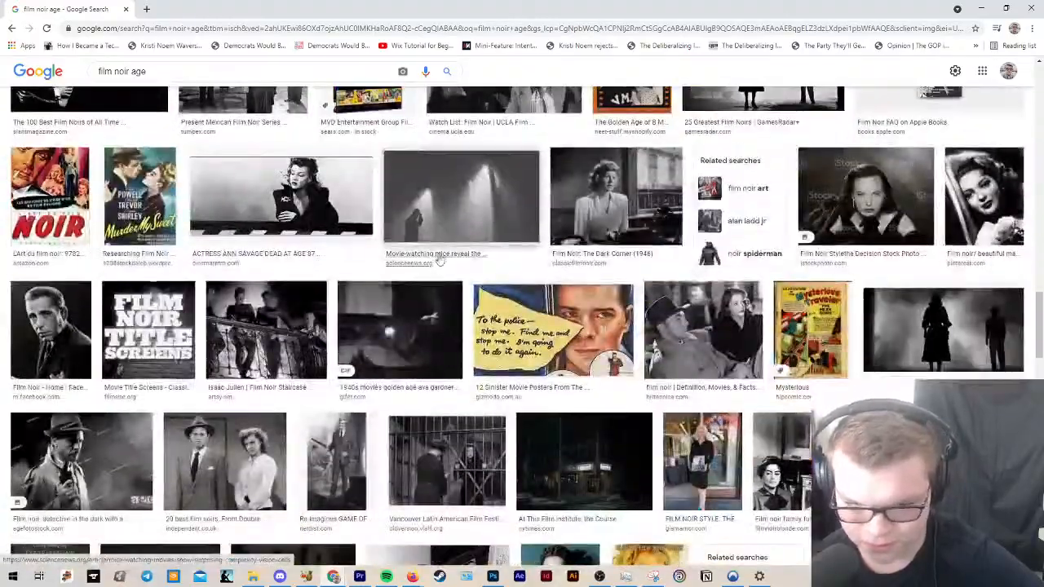
scroll(479, 258, up, 15)
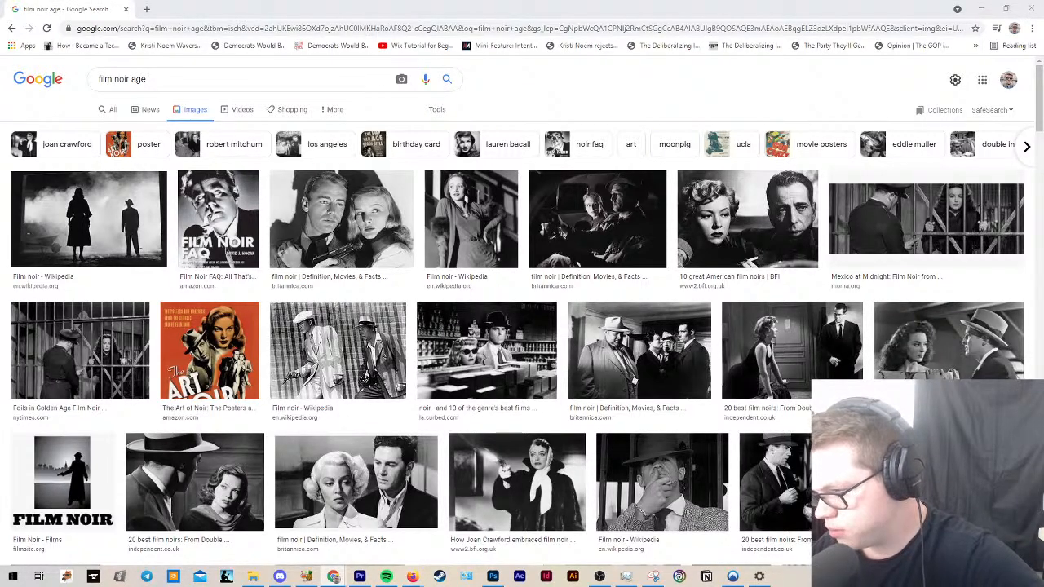
Step: Run an image search for "mobster aesthetic" and look over the first results
click(253, 78)
key(ctrl+a)
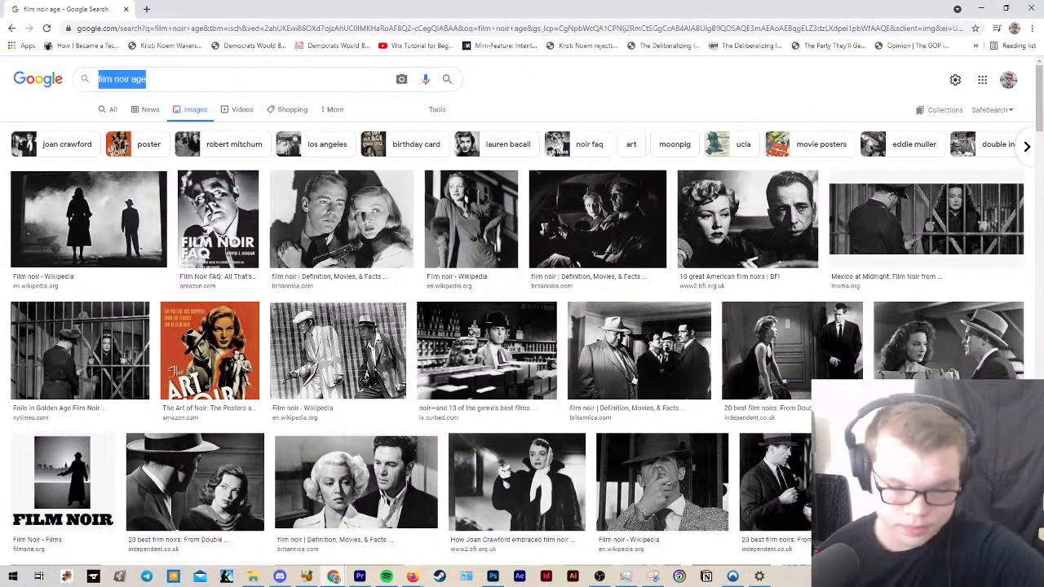
text(mobn)
key(BackSpace)
text(ster aesthe)
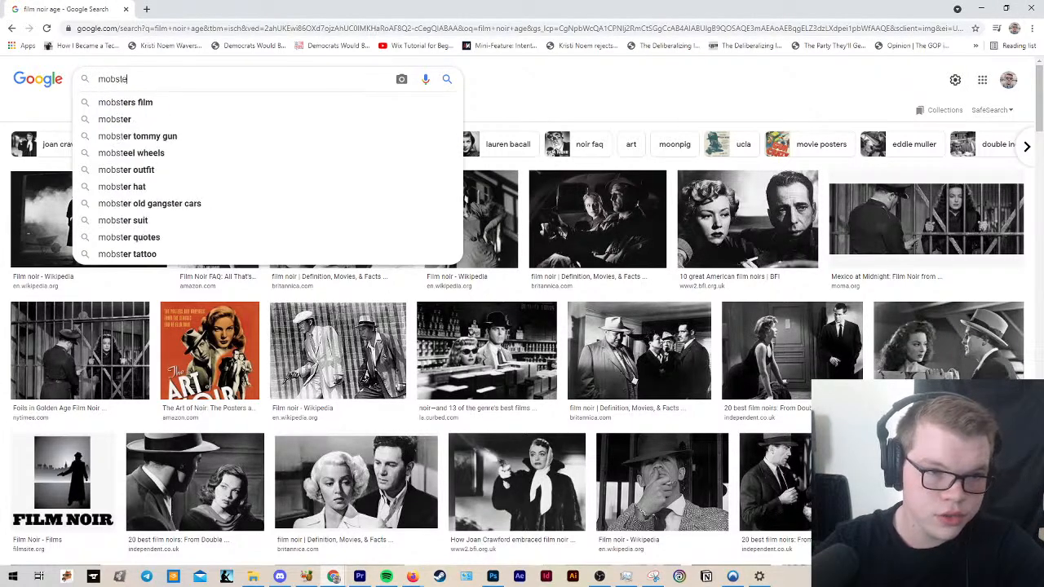
text(tic)
key(Return)
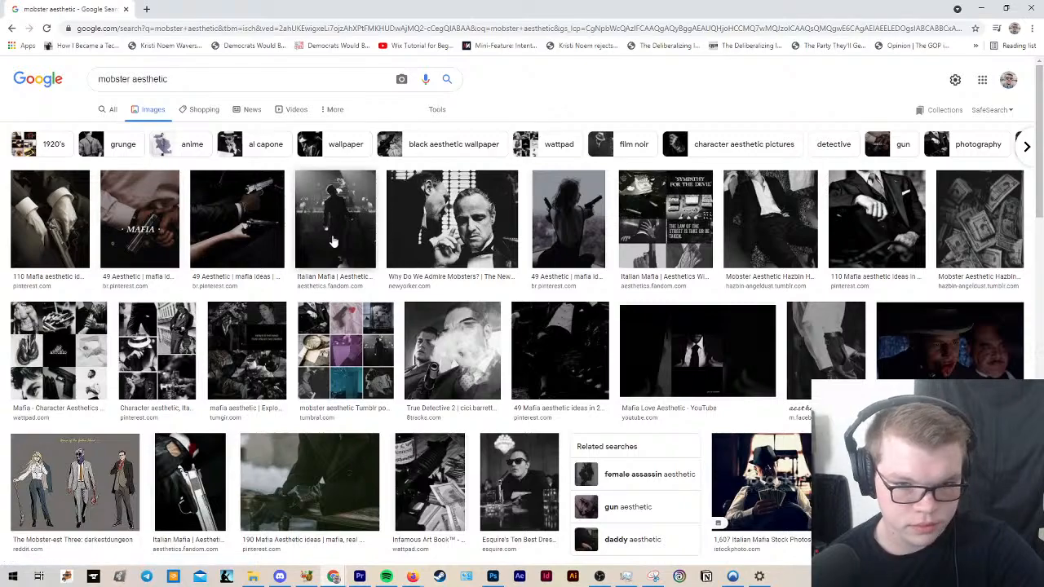
scroll(161, 229, down, 4)
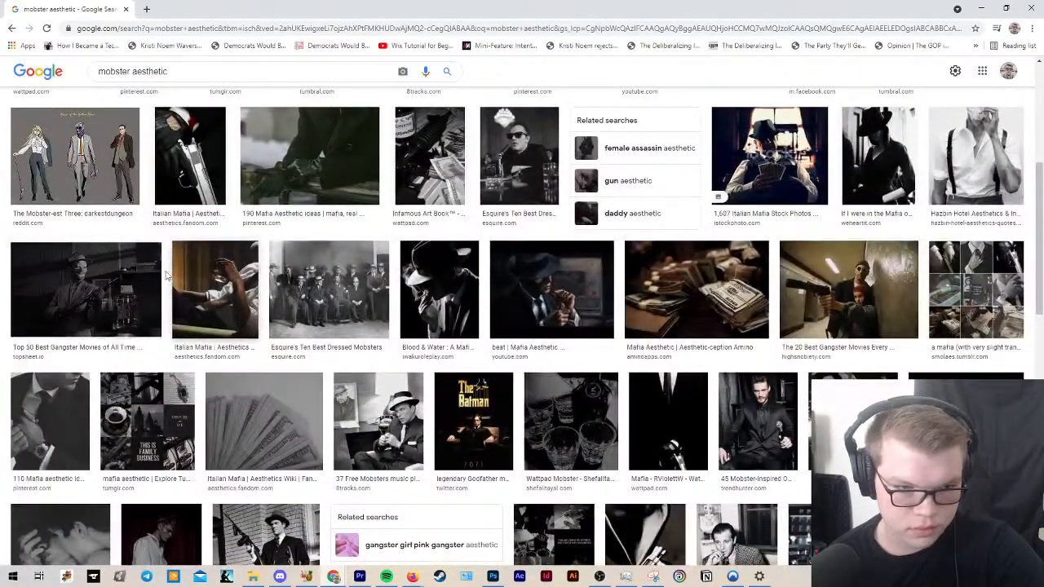
Step: Preview mobster image candidates, from the masked gangster movie still and hallway gunman to the seated man in a hat and the Italian Mafia tommy-gun photo
click(151, 277)
scroll(457, 310, down, 3)
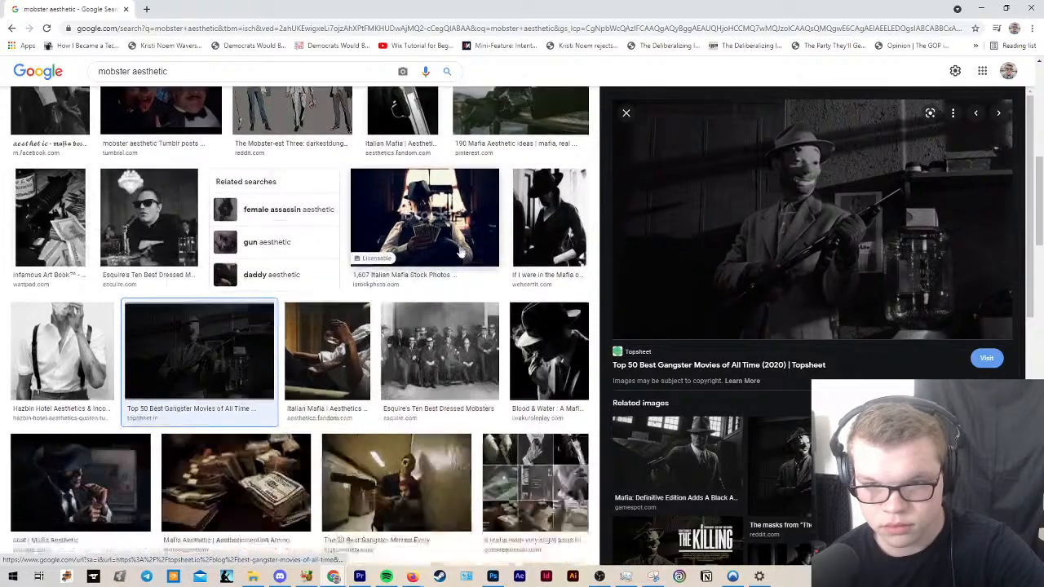
click(396, 335)
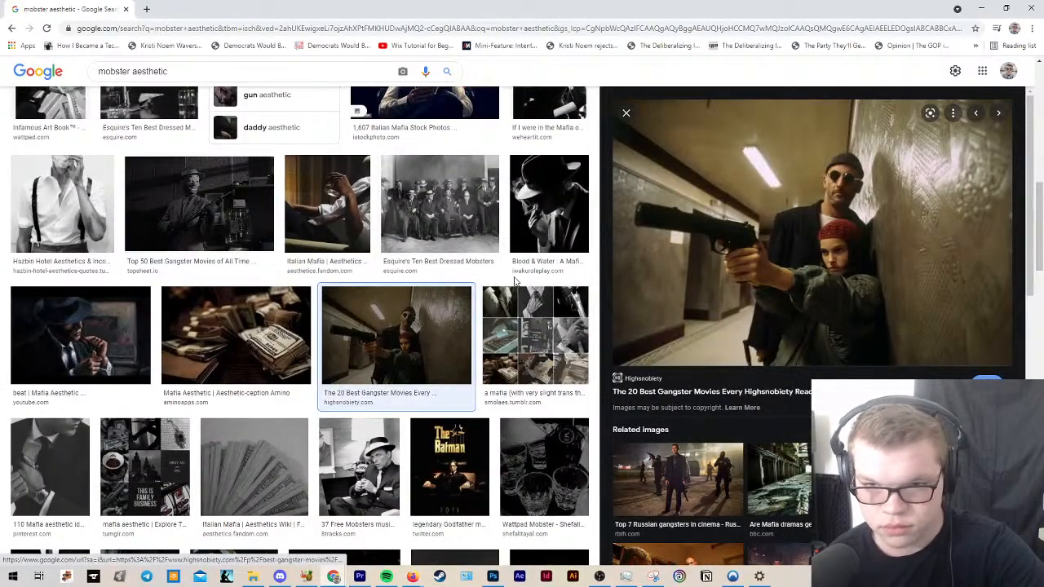
scroll(516, 283, down, 3)
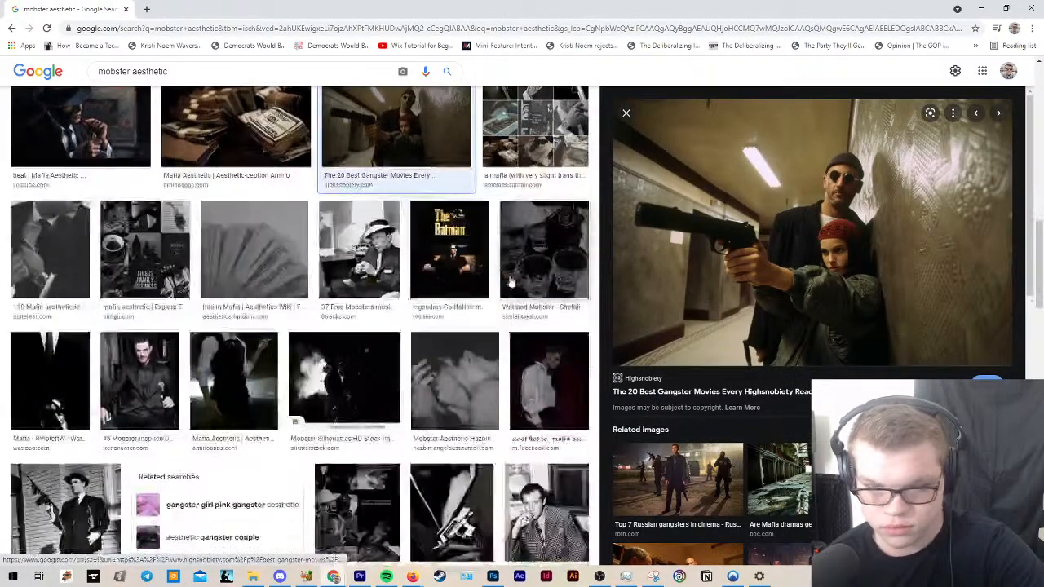
click(384, 249)
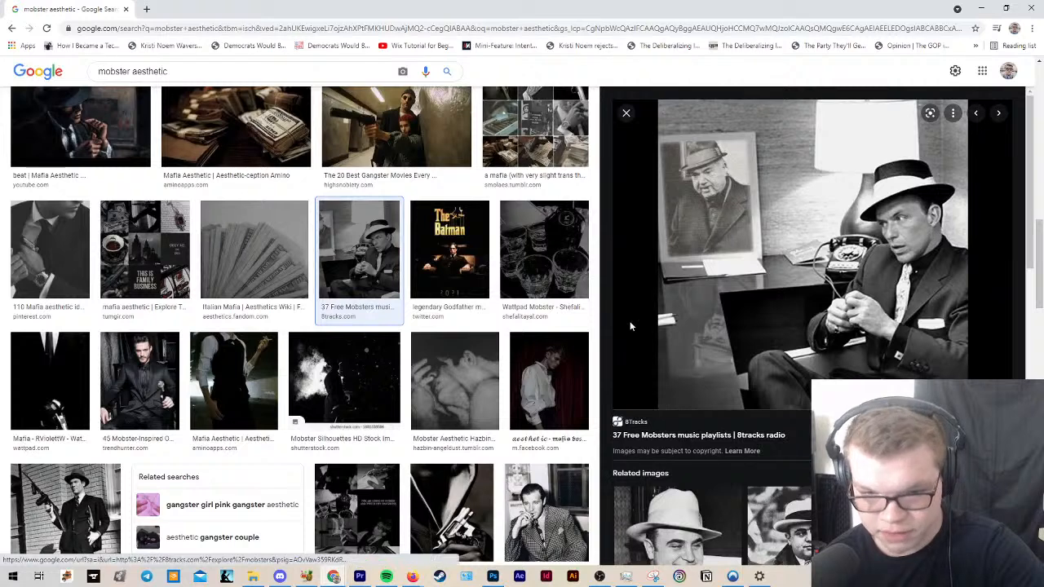
scroll(781, 296, down, 3)
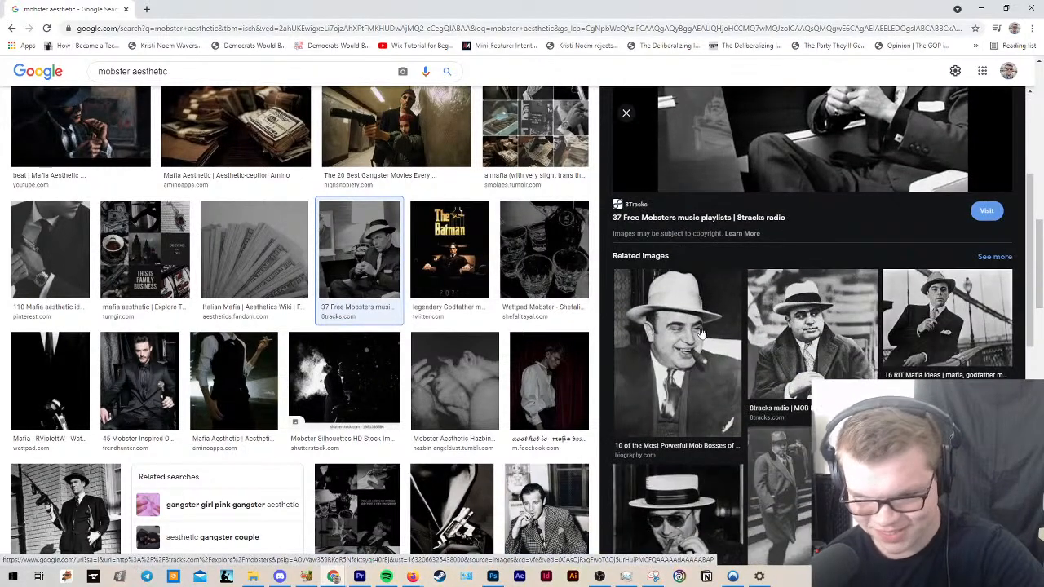
scroll(903, 304, up, 3)
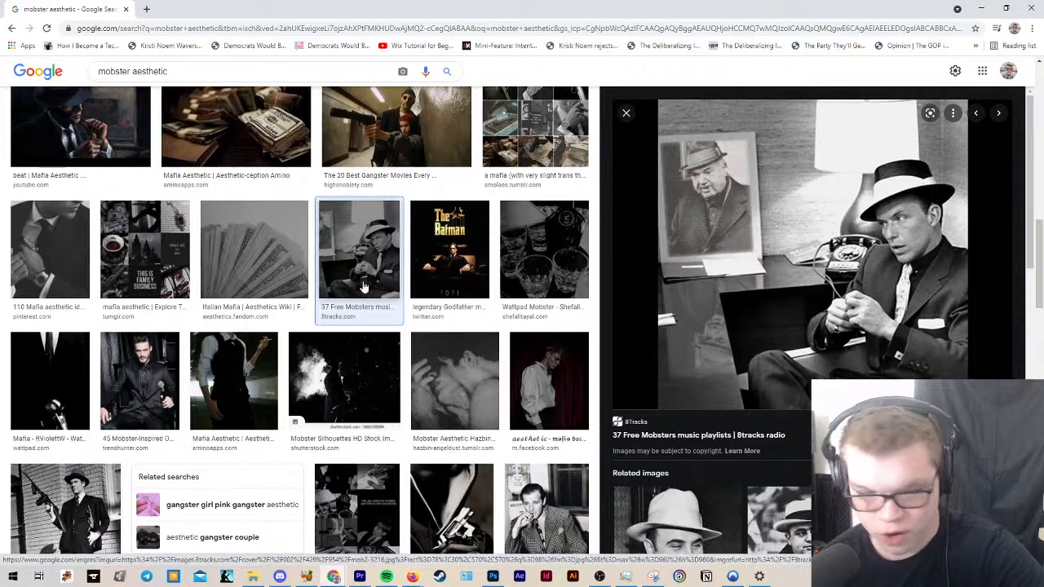
scroll(45, 392, down, 3)
click(65, 245)
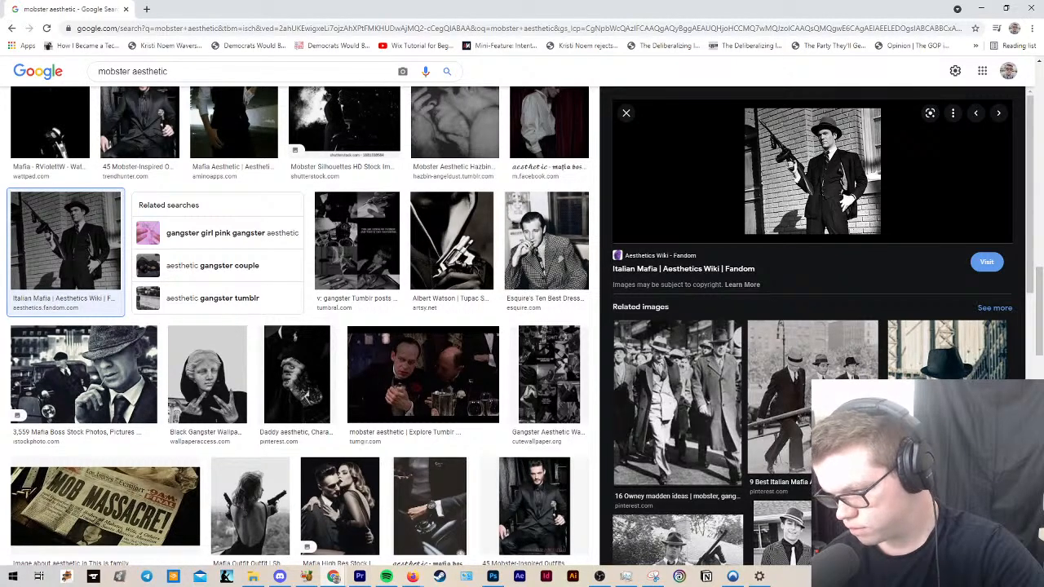
Step: Replace the image search with "art deco aesthetic"
key(slash)
text(ar)
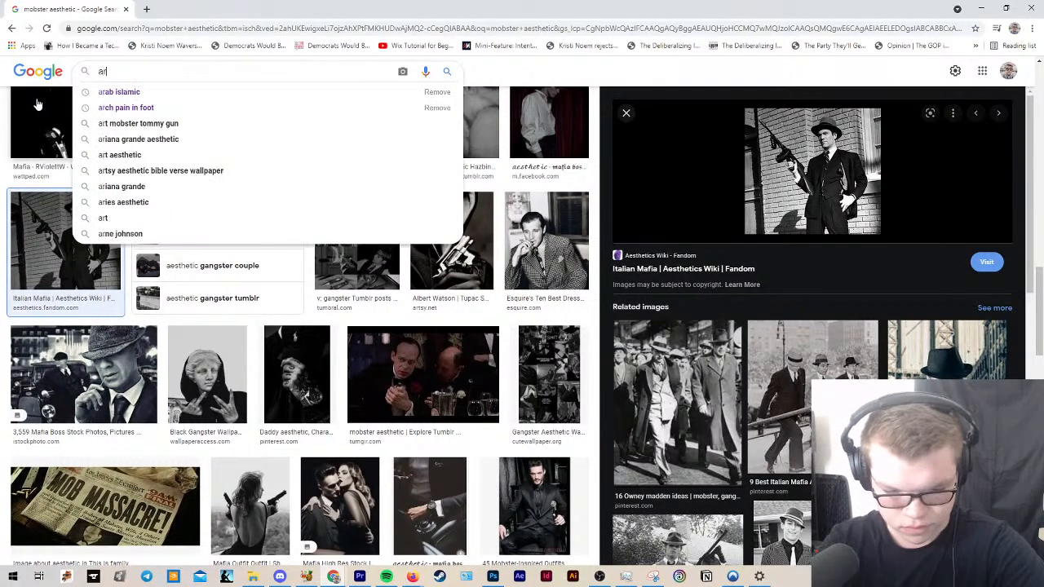
text(t deco aesth)
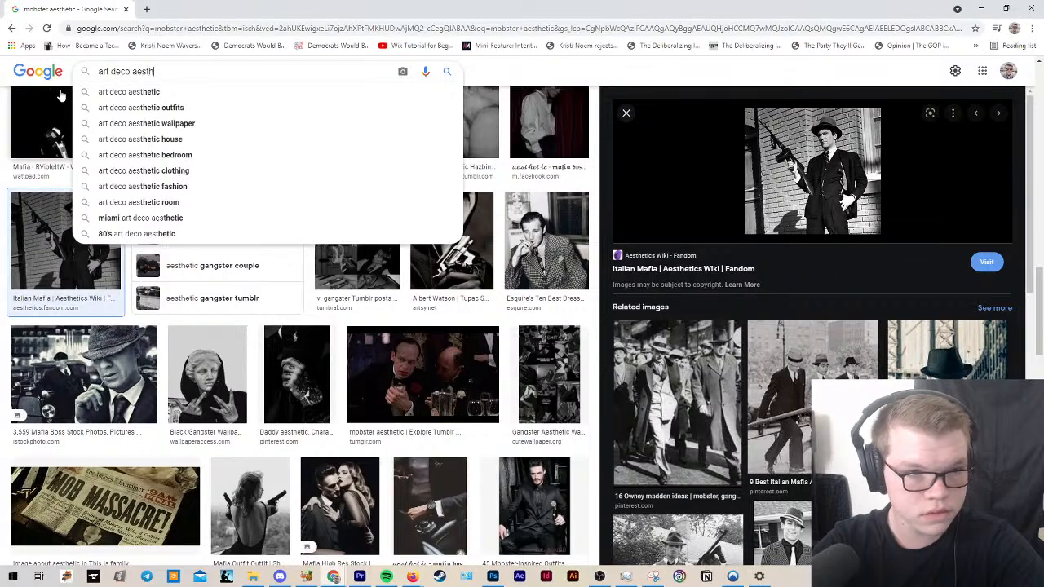
text(etic)
key(Return)
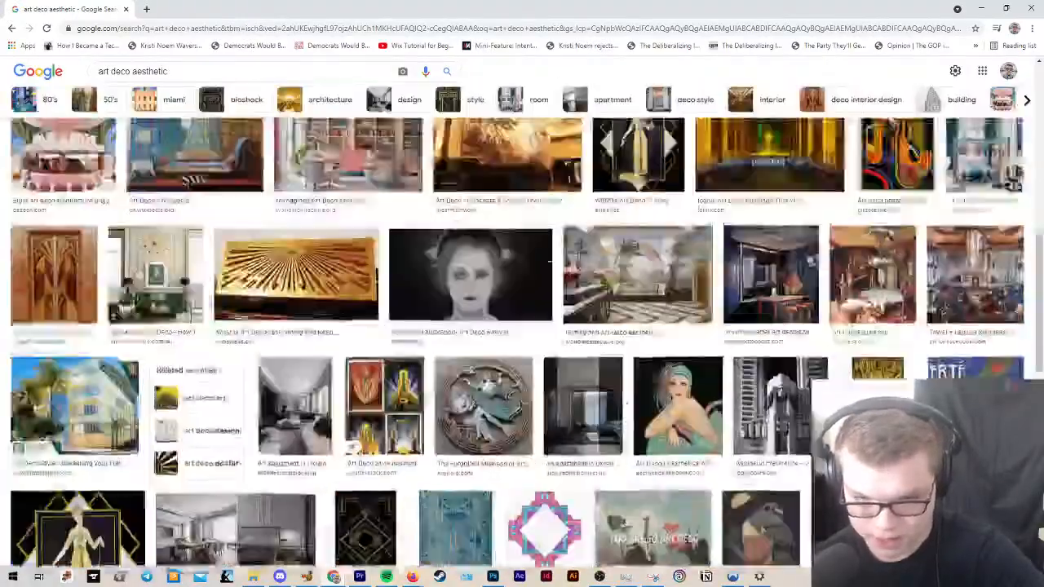
Step: Scan the art deco aesthetic results for a usable period image
scroll(626, 314, up, 5)
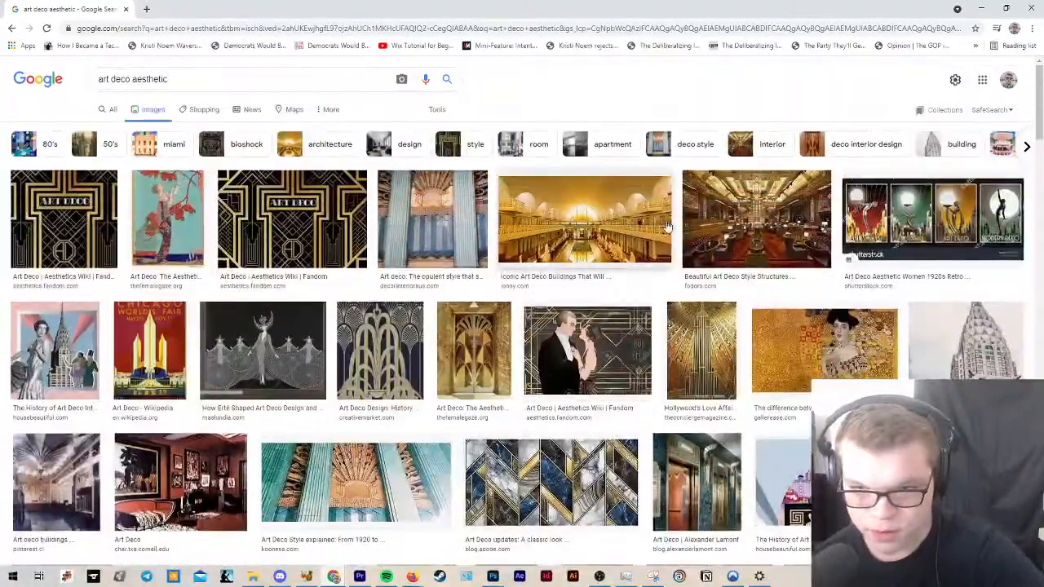
scroll(209, 310, down, 10)
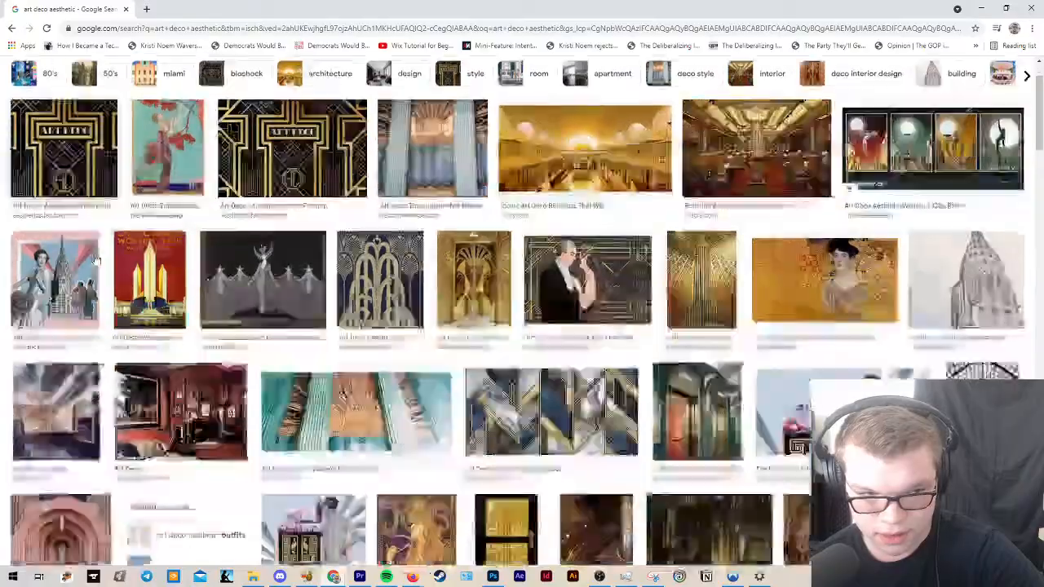
scroll(204, 302, down, 15)
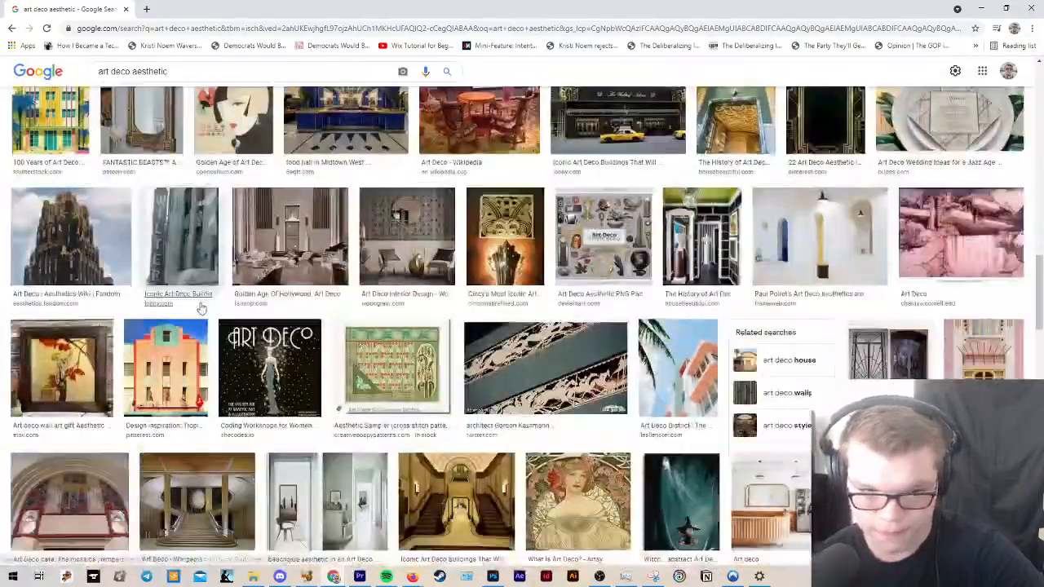
scroll(205, 307, down, 15)
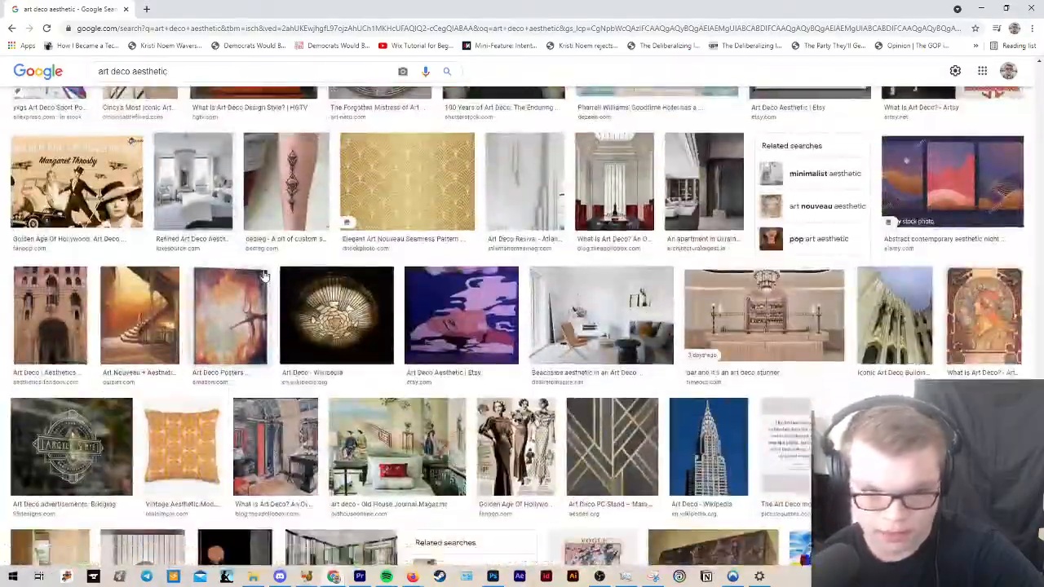
scroll(276, 277, down, 5)
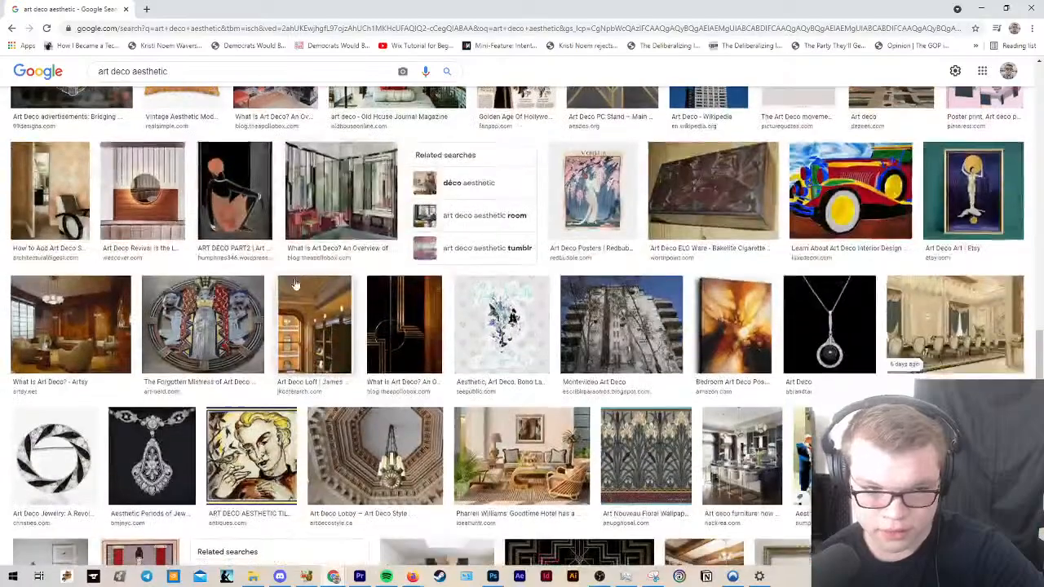
scroll(291, 281, down, 1)
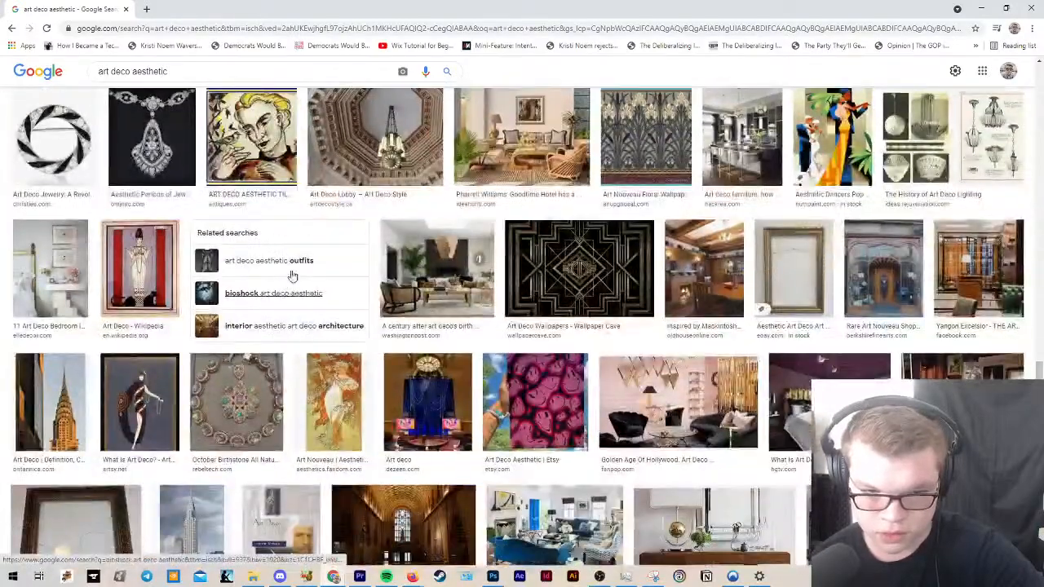
Step: Switch to Twitter in a new browser tab and show the account's notifications
click(146, 10)
text(tw)
key(Return)
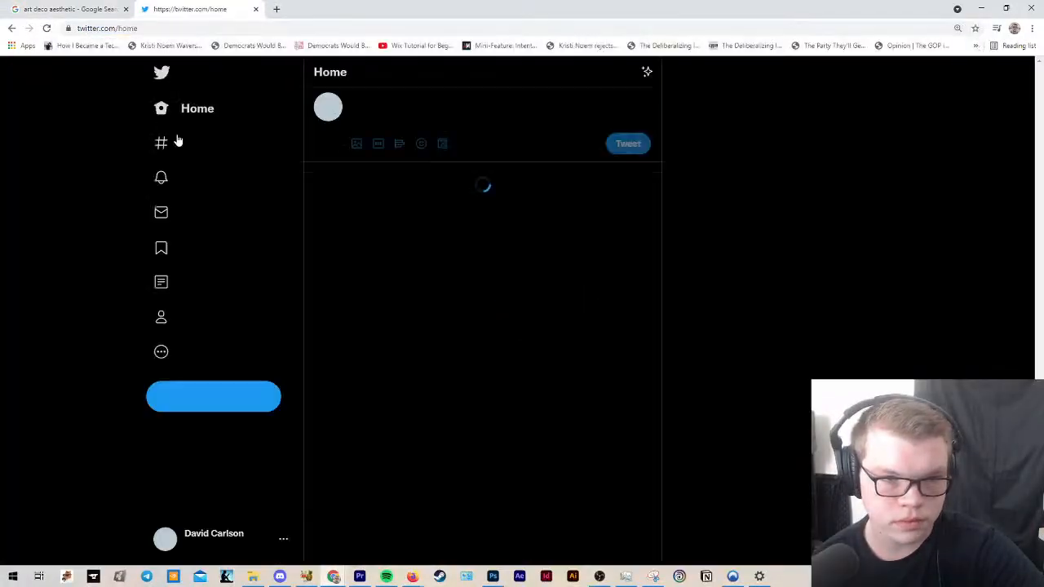
click(186, 178)
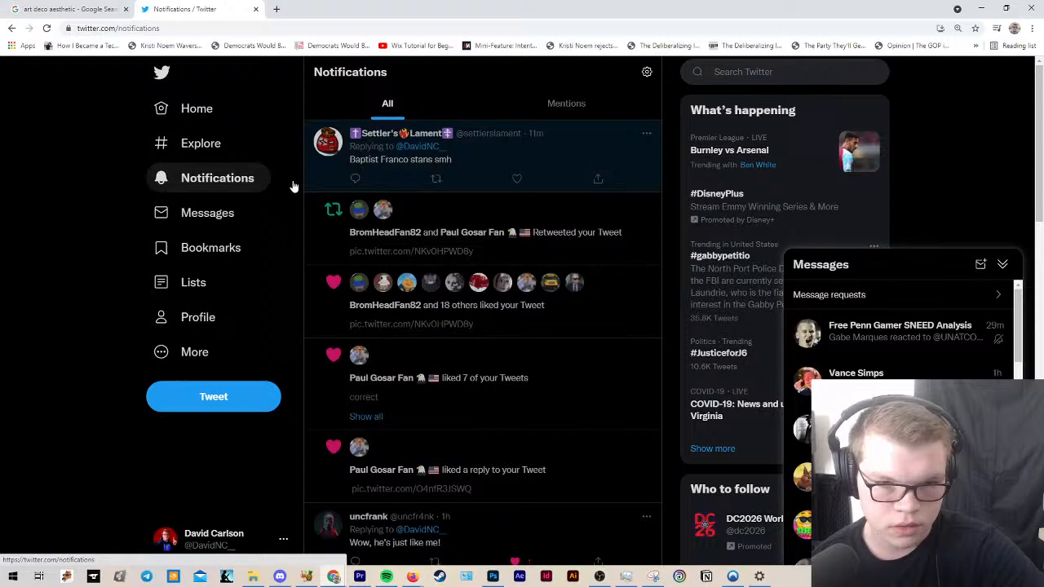
Step: Collapse the message drawer, open the "Baptist Franco stans smh" tweet and reply with "lmao"
click(891, 268)
click(488, 165)
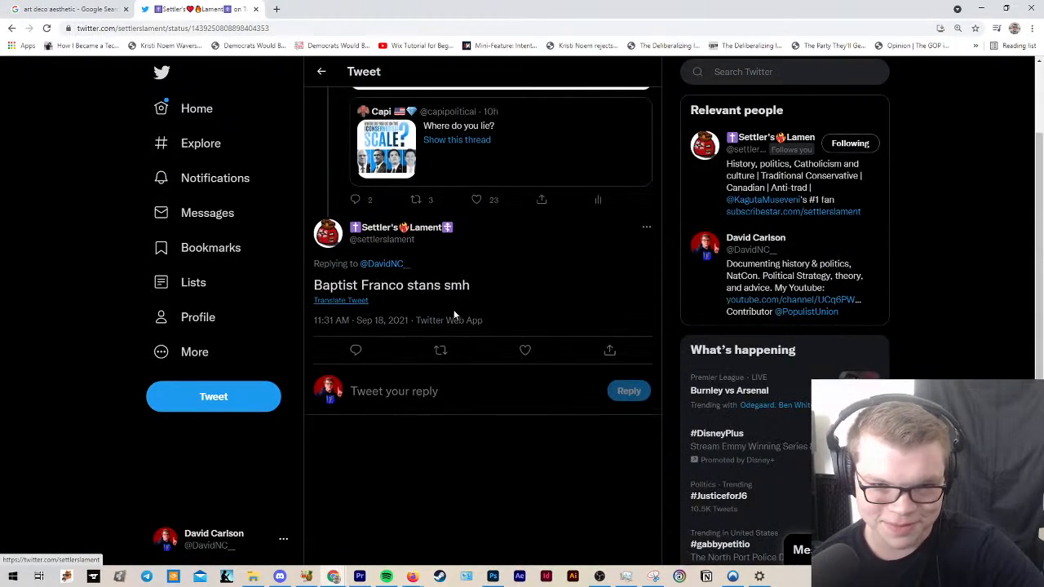
text(lmao)
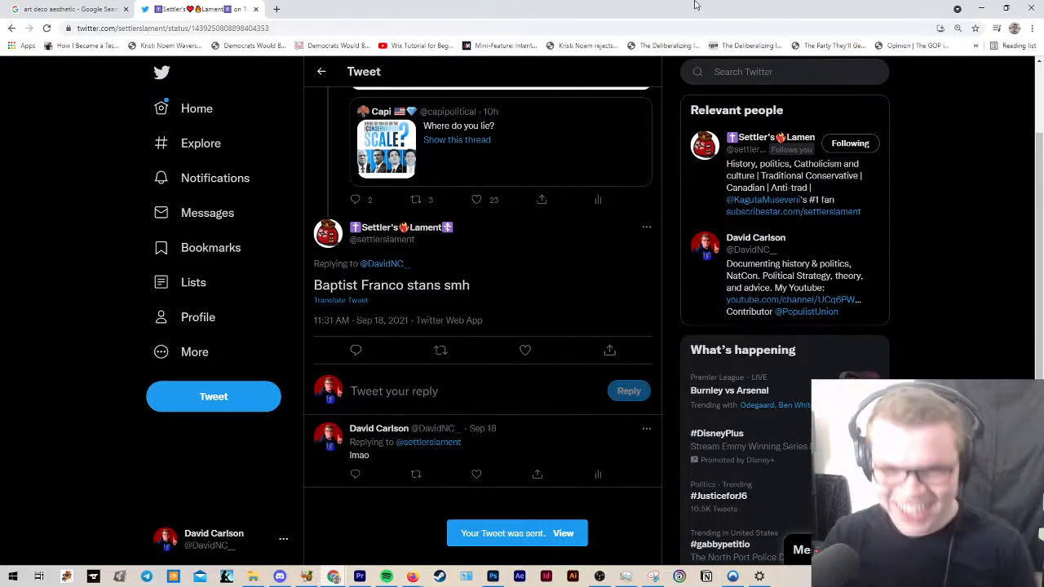
Step: Look through the recent Twitter searches, search for "baby" and open the matching account's profile
click(741, 73)
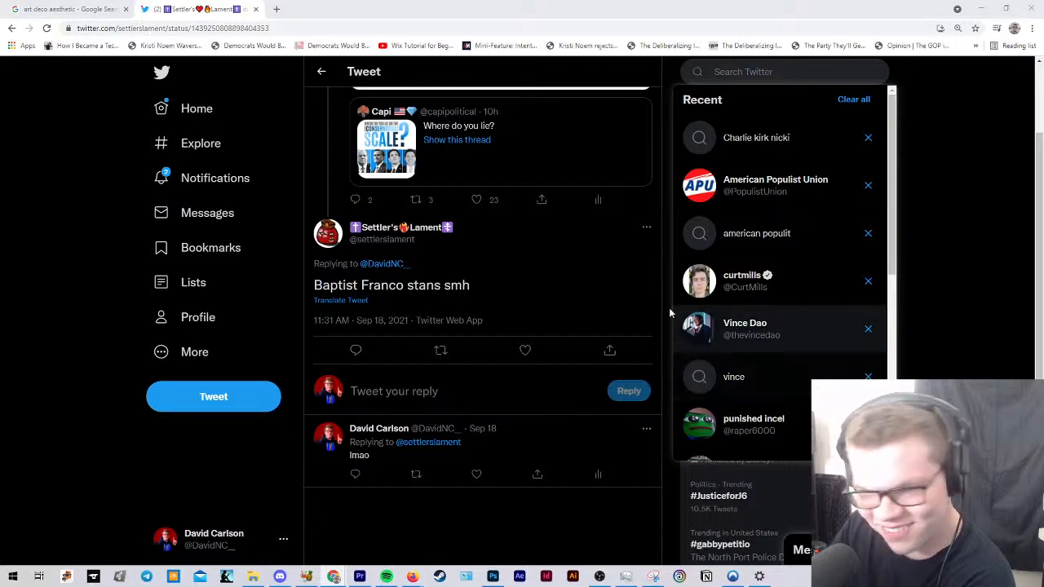
scroll(669, 313, up, 2)
scroll(808, 359, down, 2)
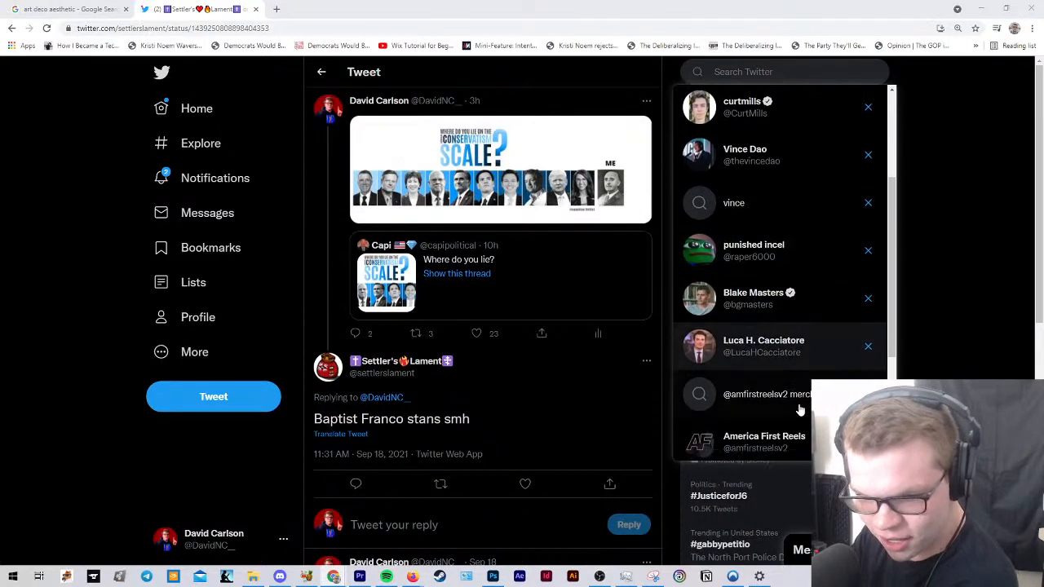
scroll(801, 392, down, 3)
scroll(800, 391, up, 6)
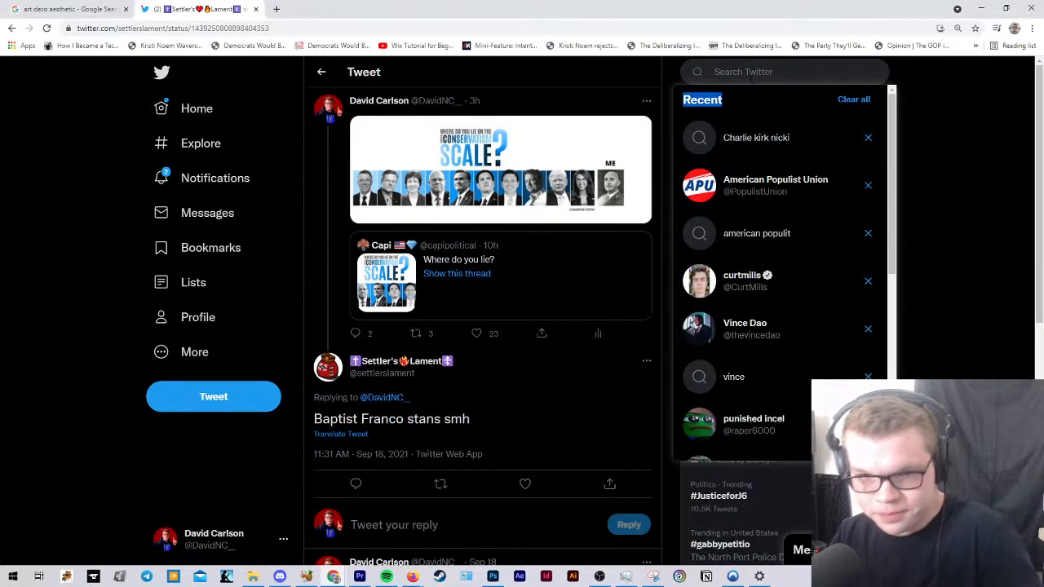
text(baby)
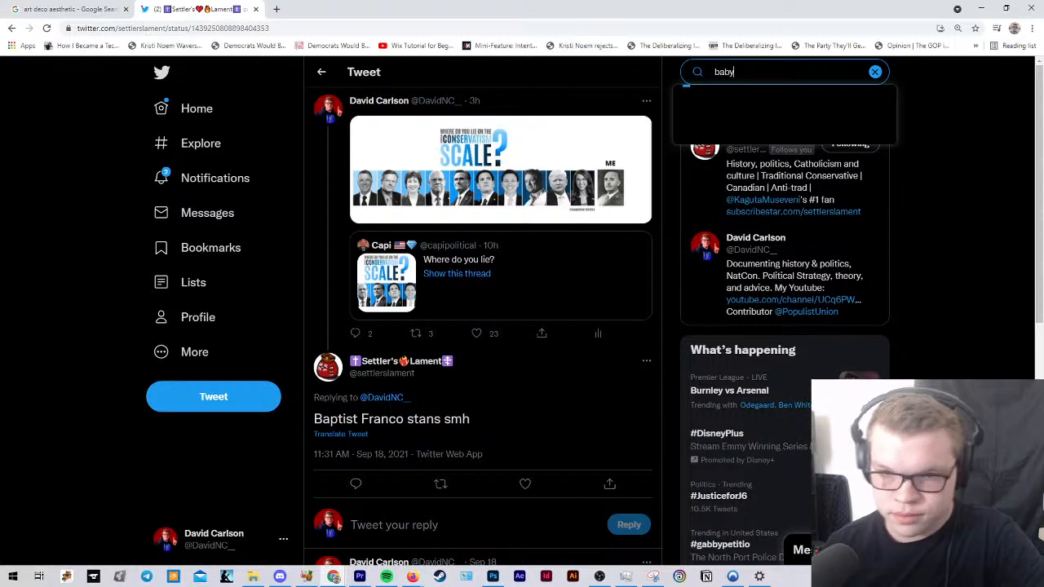
click(738, 200)
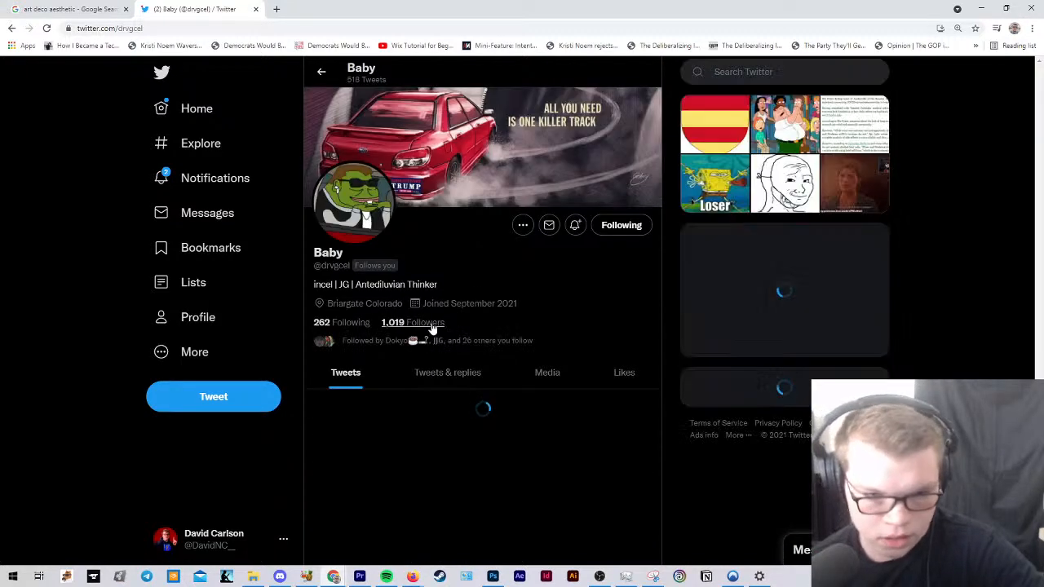
Step: Look through the Baby profile's timeline back to its September 3 tweets for a usable vintage-style clip
scroll(433, 326, down, 6)
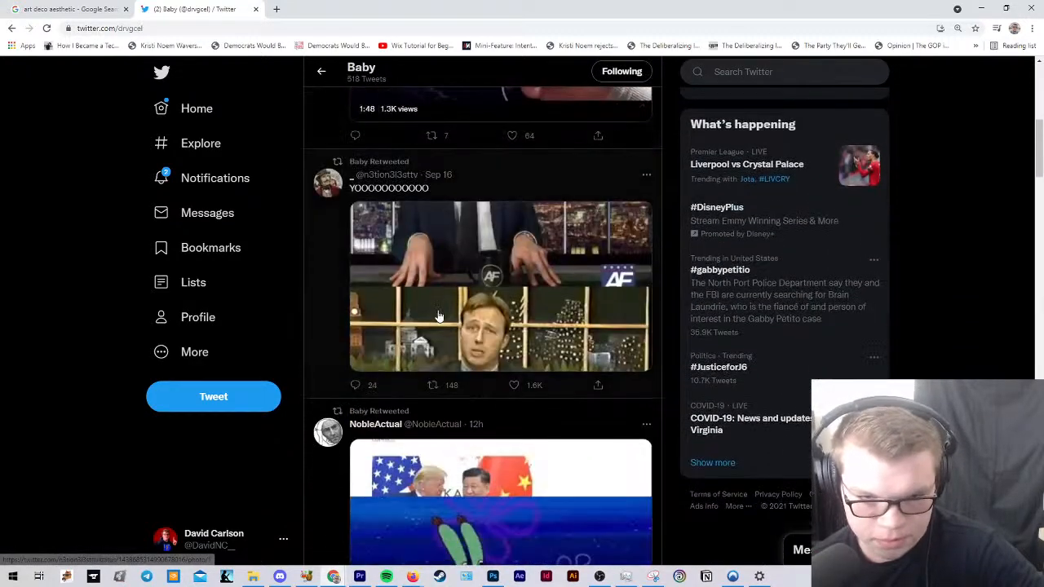
scroll(438, 316, down, 15)
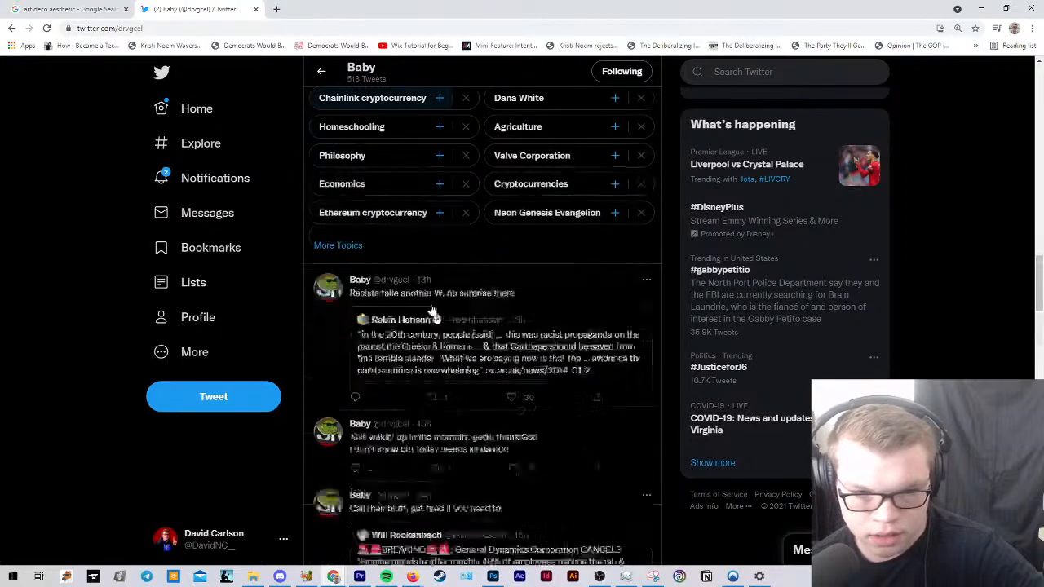
scroll(433, 312, down, 15)
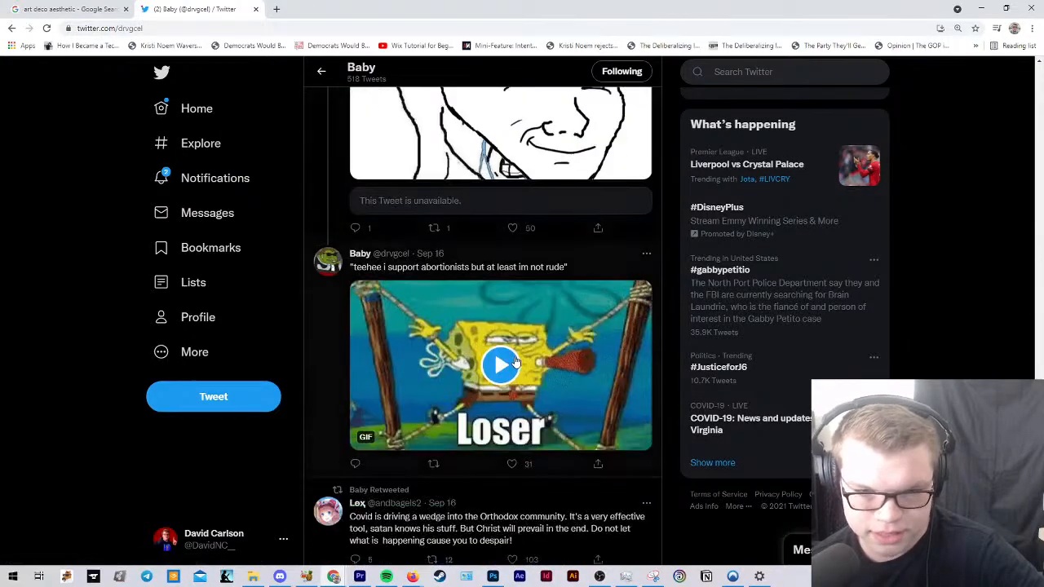
scroll(515, 362, down, 11)
scroll(504, 355, down, 15)
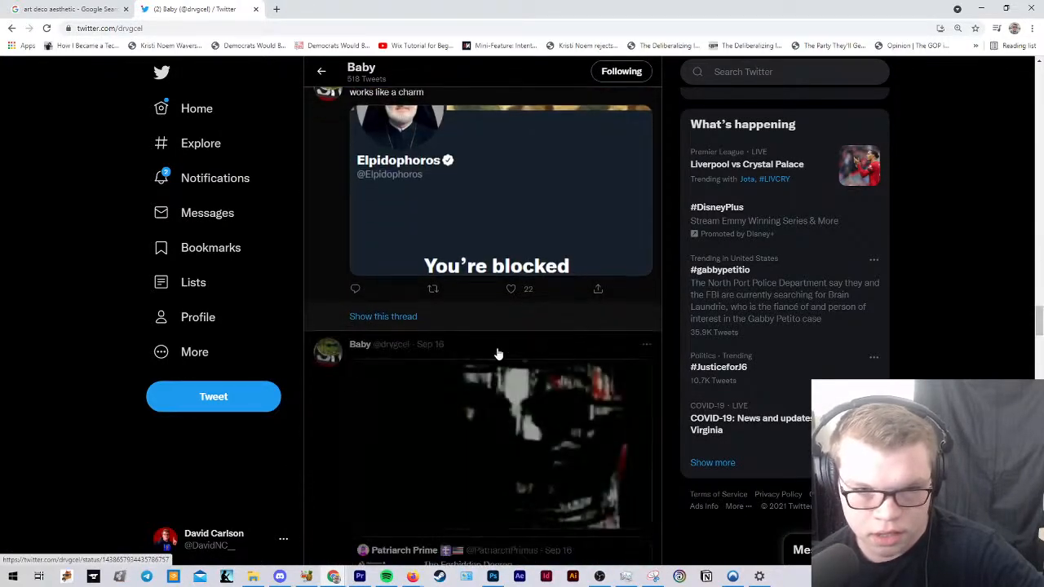
scroll(497, 362, down, 15)
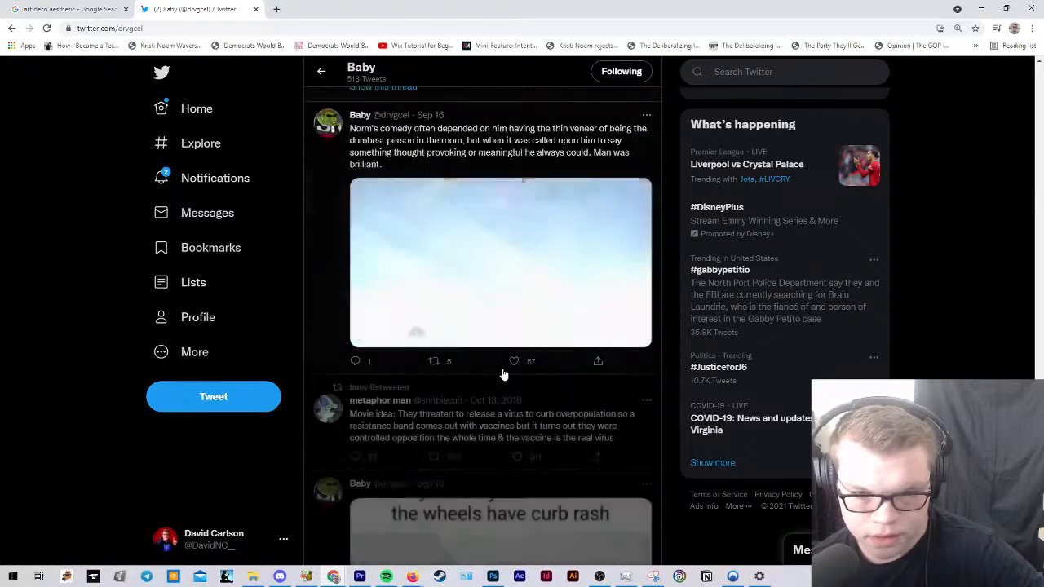
scroll(479, 390, down, 15)
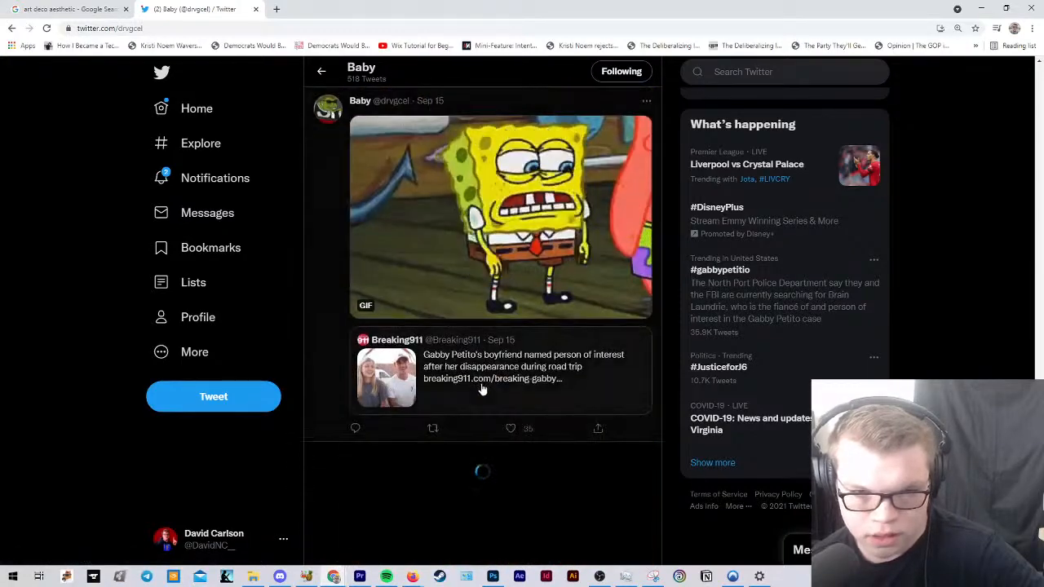
scroll(479, 388, down, 15)
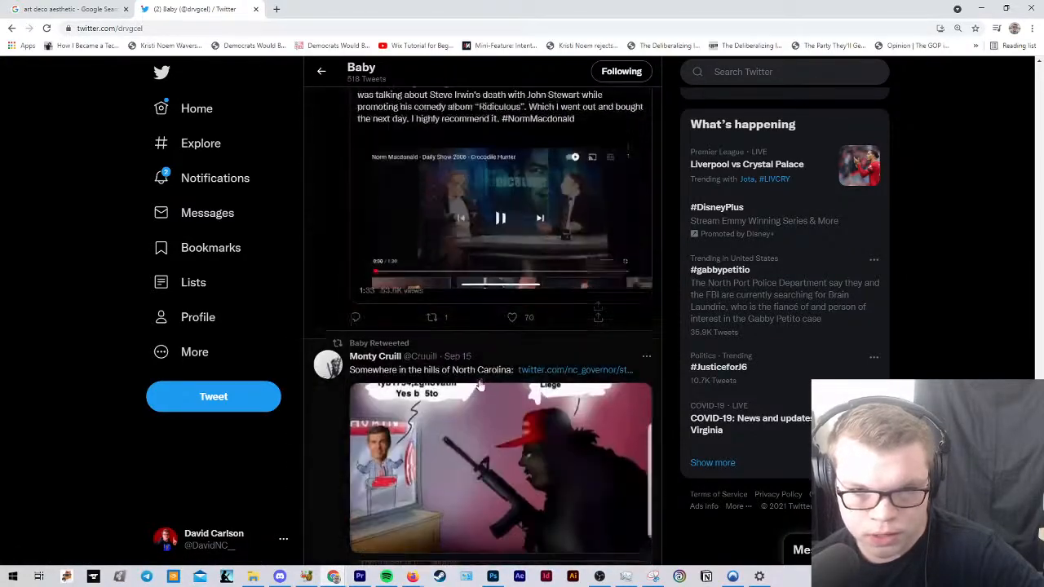
scroll(477, 383, down, 15)
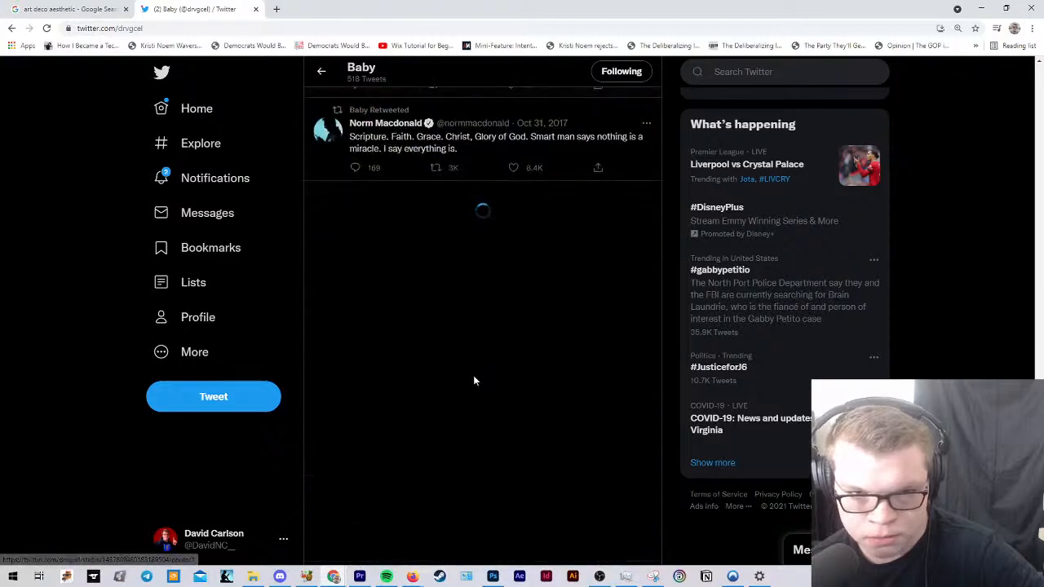
scroll(478, 380, down, 15)
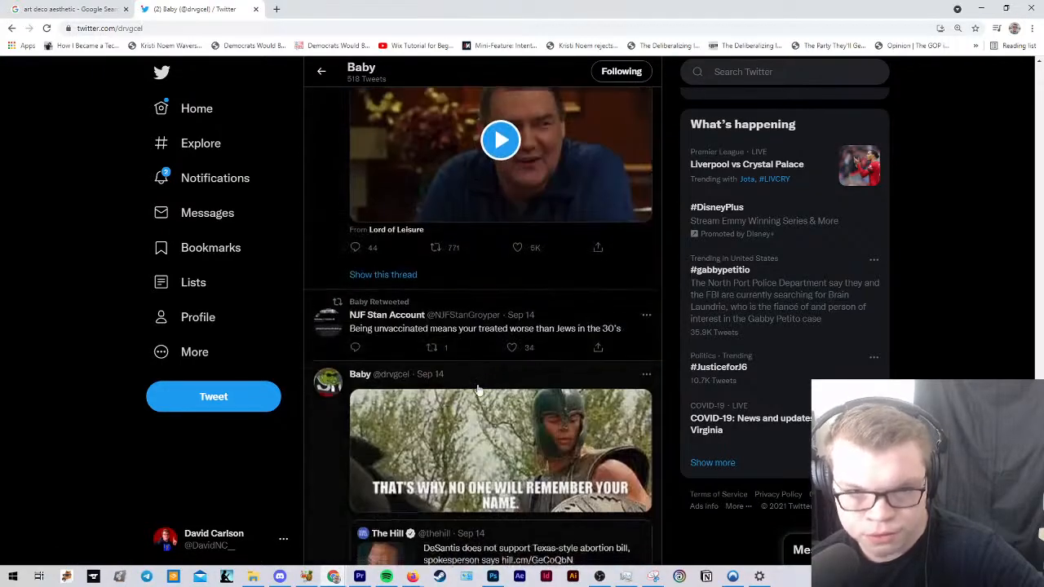
scroll(458, 394, down, 15)
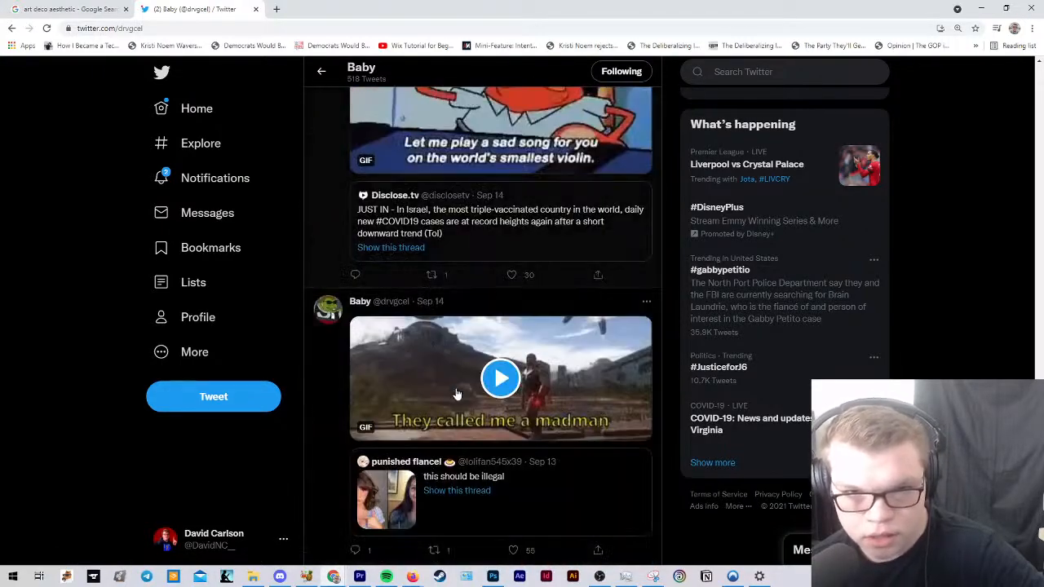
scroll(458, 394, down, 15)
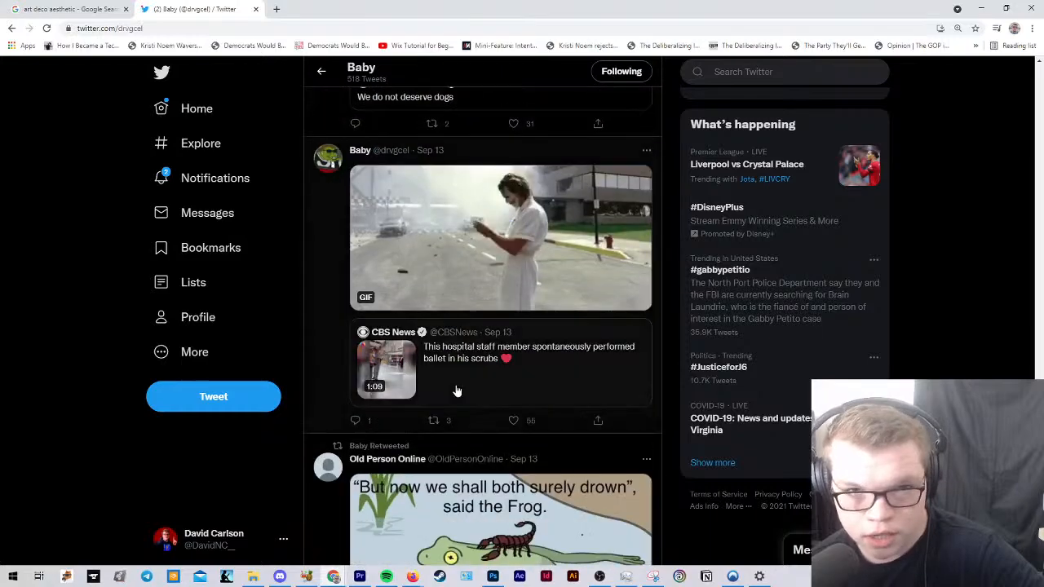
scroll(458, 393, down, 15)
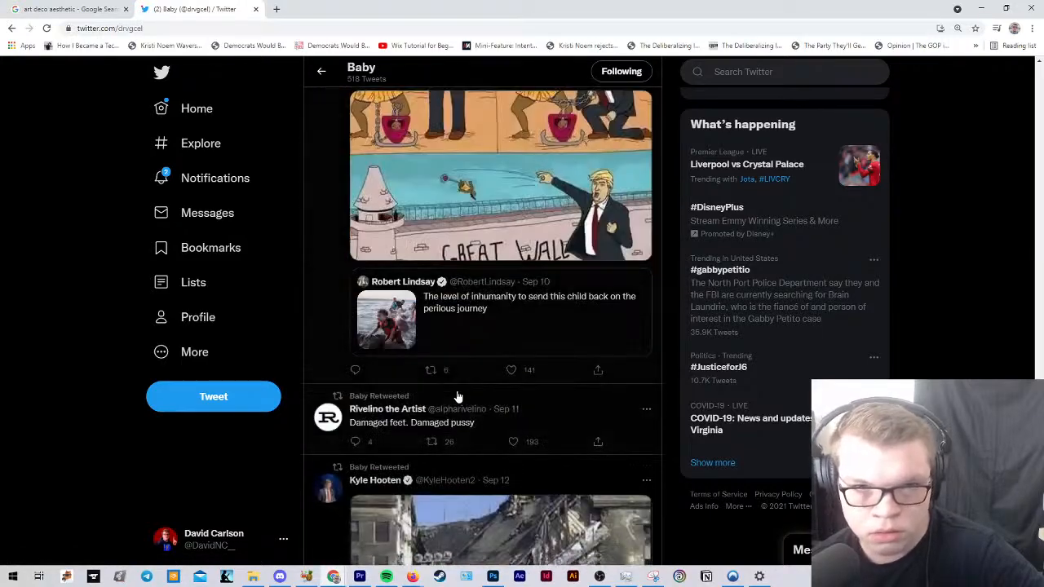
scroll(457, 404, down, 15)
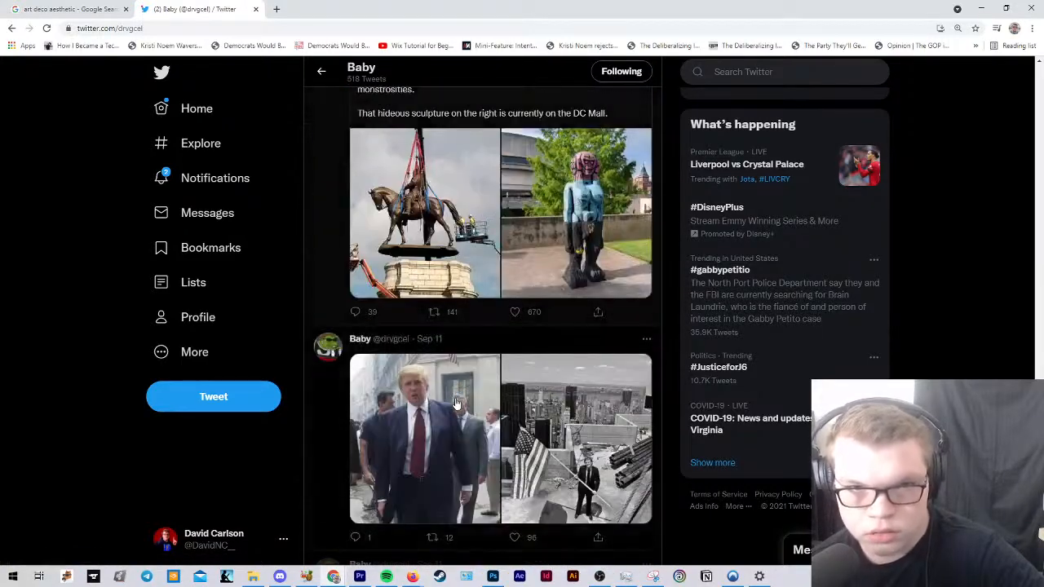
scroll(453, 400, down, 15)
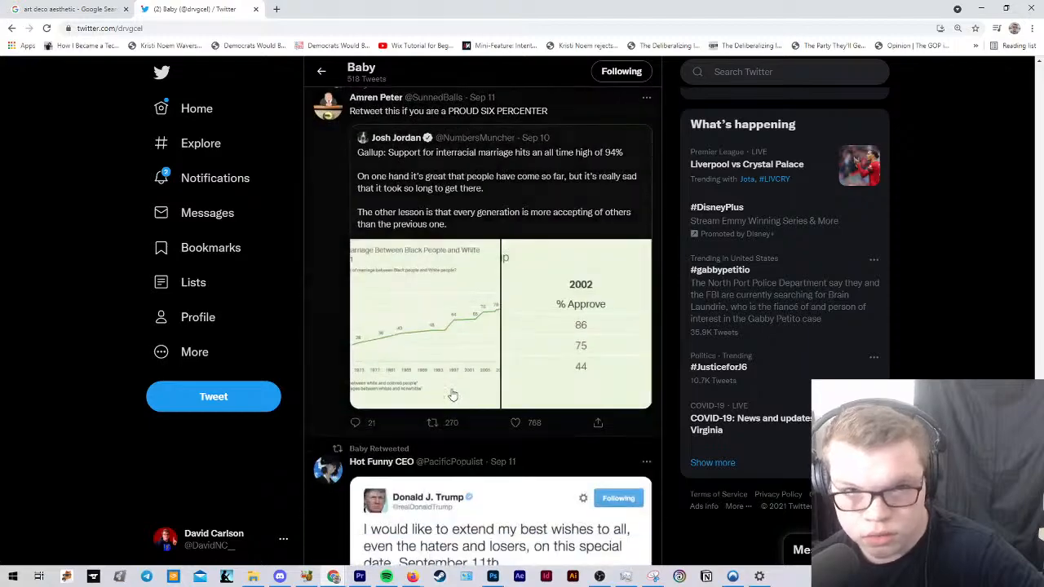
scroll(461, 397, down, 15)
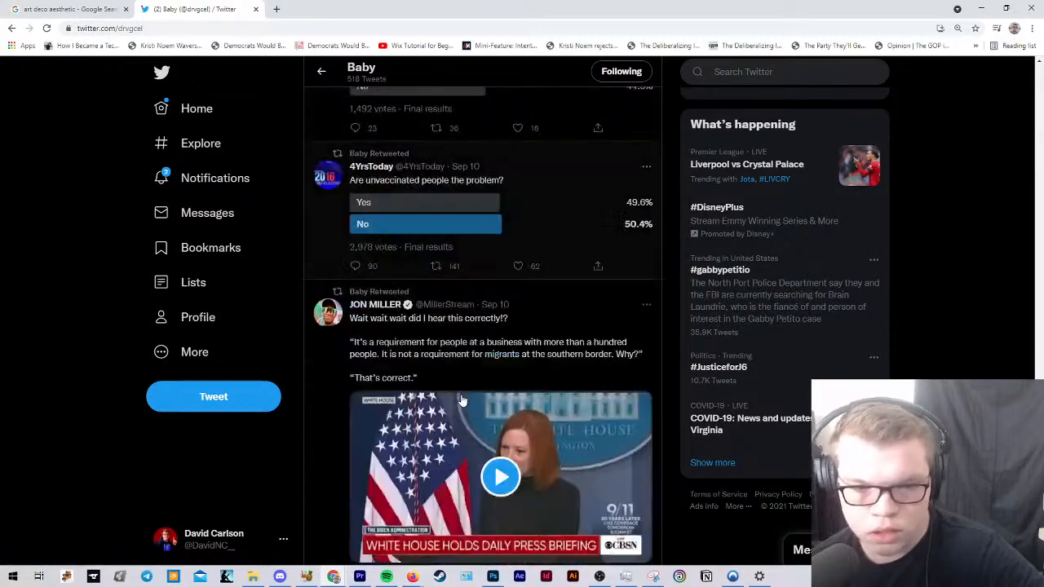
scroll(461, 397, down, 15)
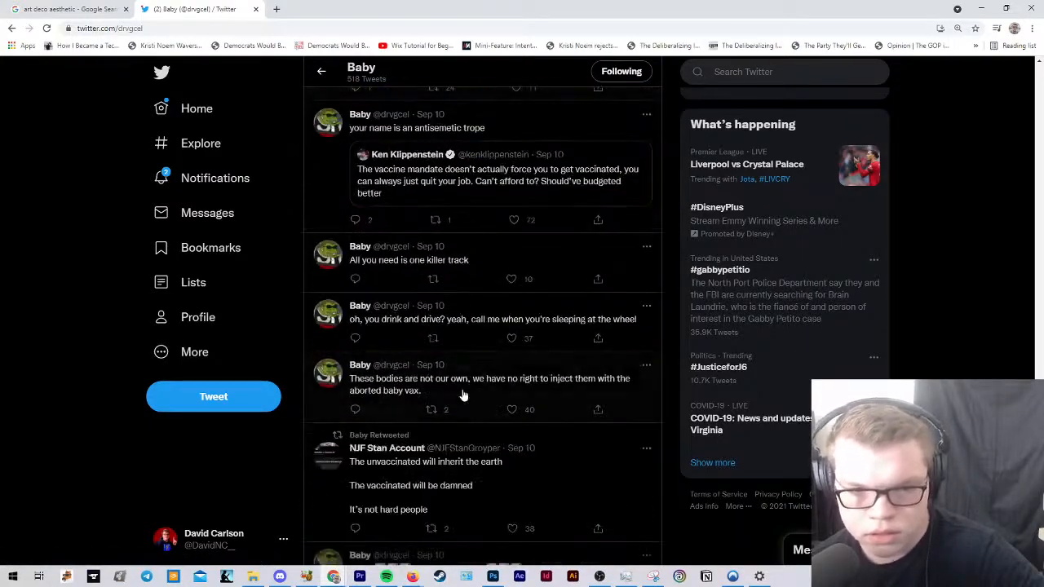
scroll(465, 394, down, 15)
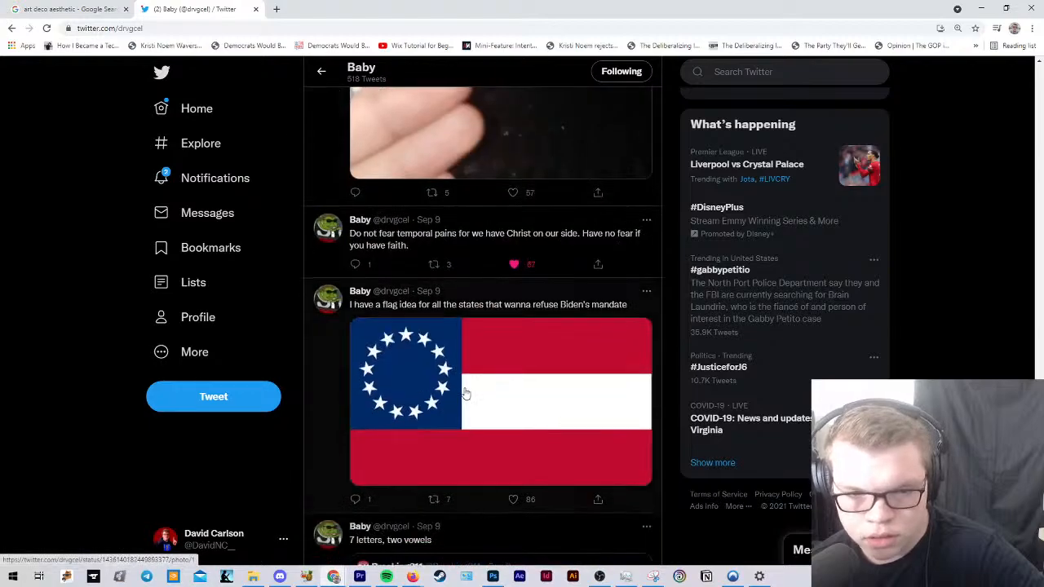
scroll(477, 342, down, 5)
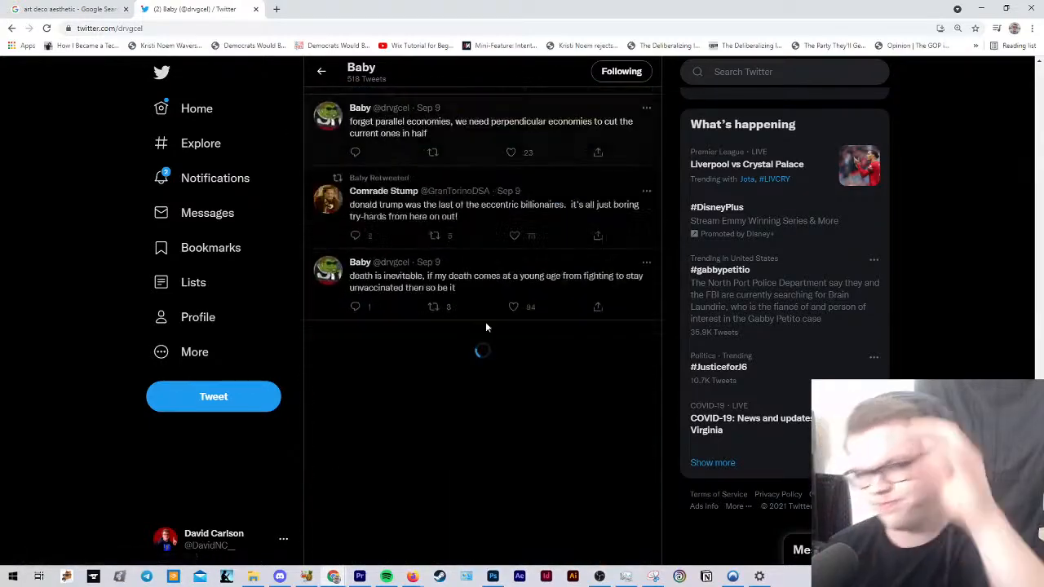
scroll(509, 326, down, 20)
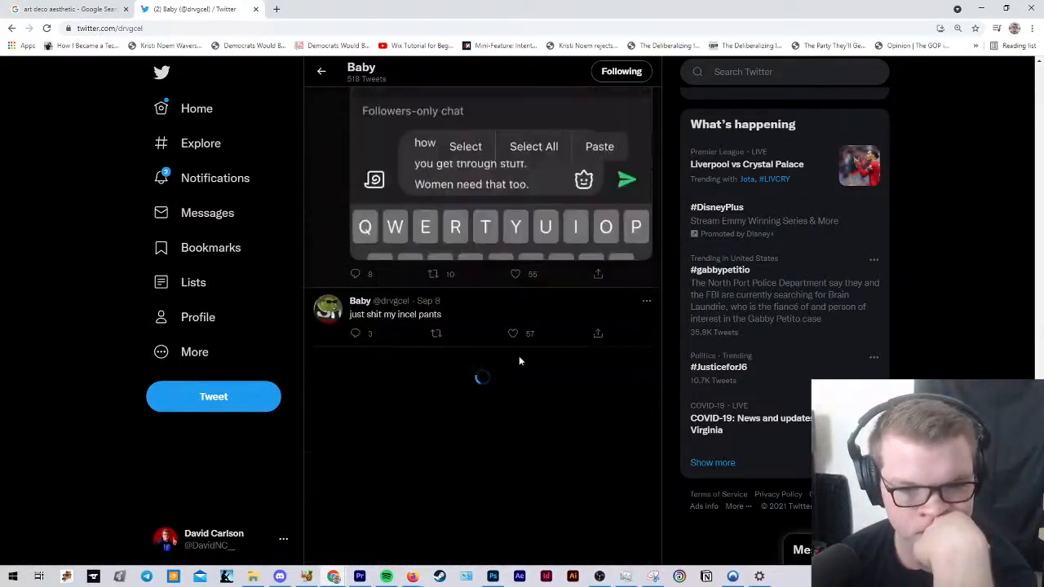
scroll(519, 359, down, 20)
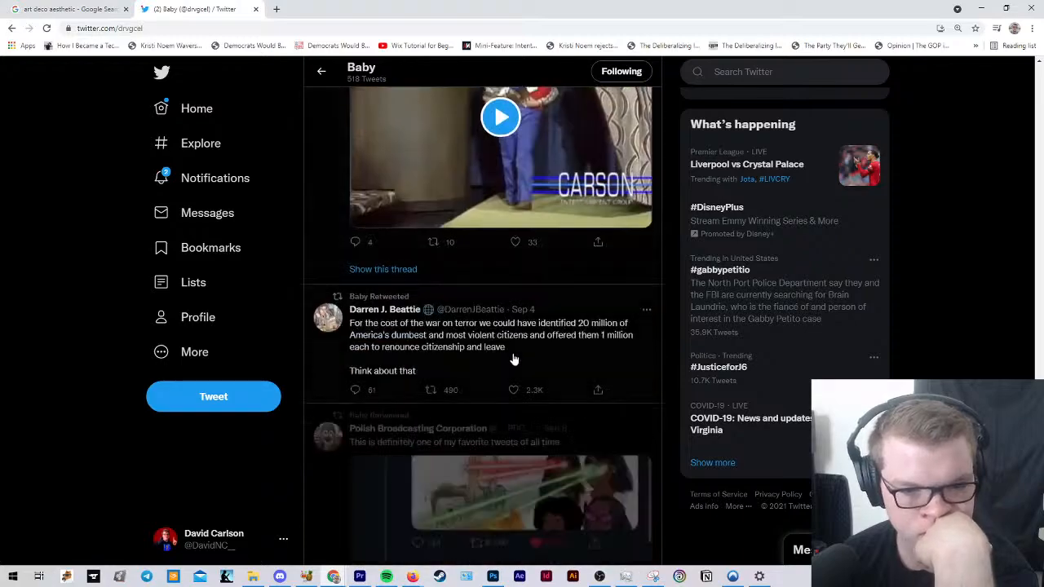
scroll(520, 348, down, 20)
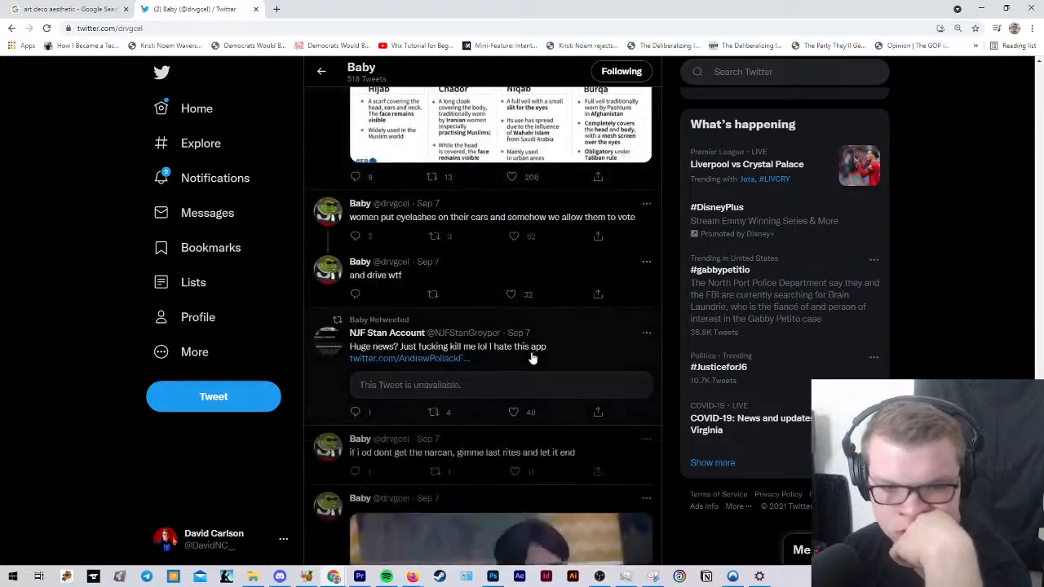
scroll(536, 378, down, 20)
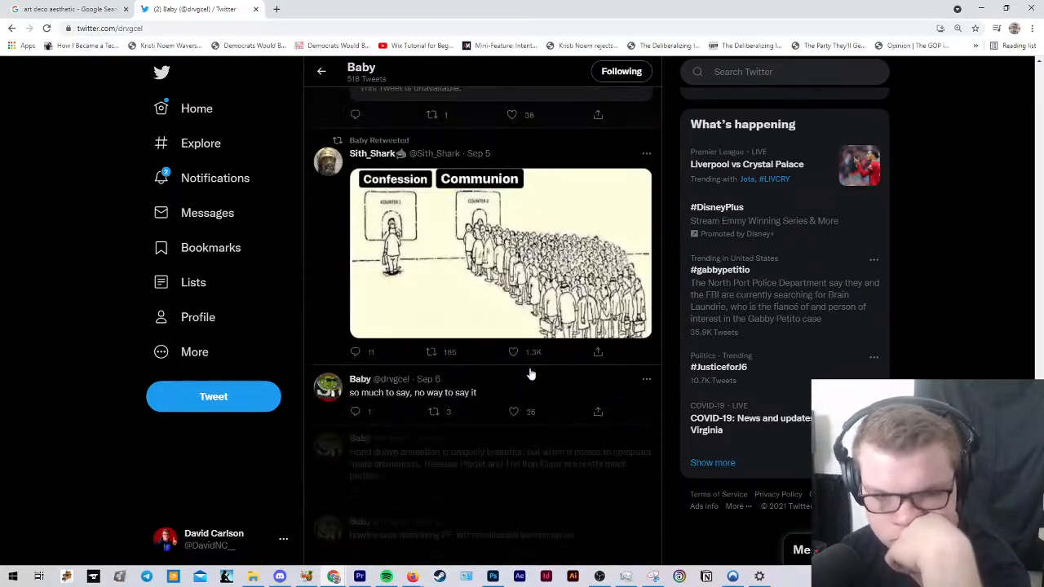
scroll(534, 365, down, 20)
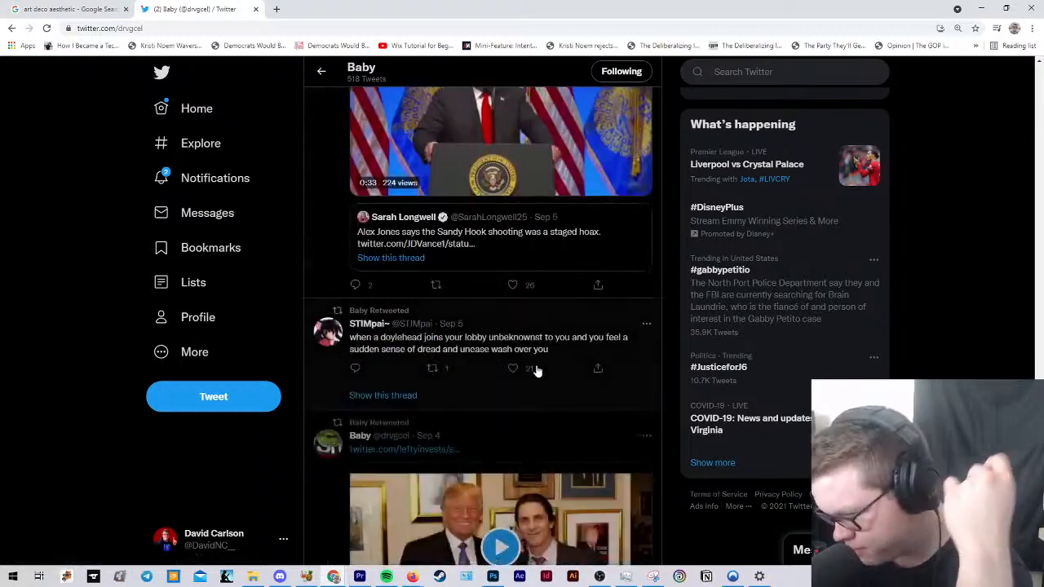
scroll(535, 367, down, 15)
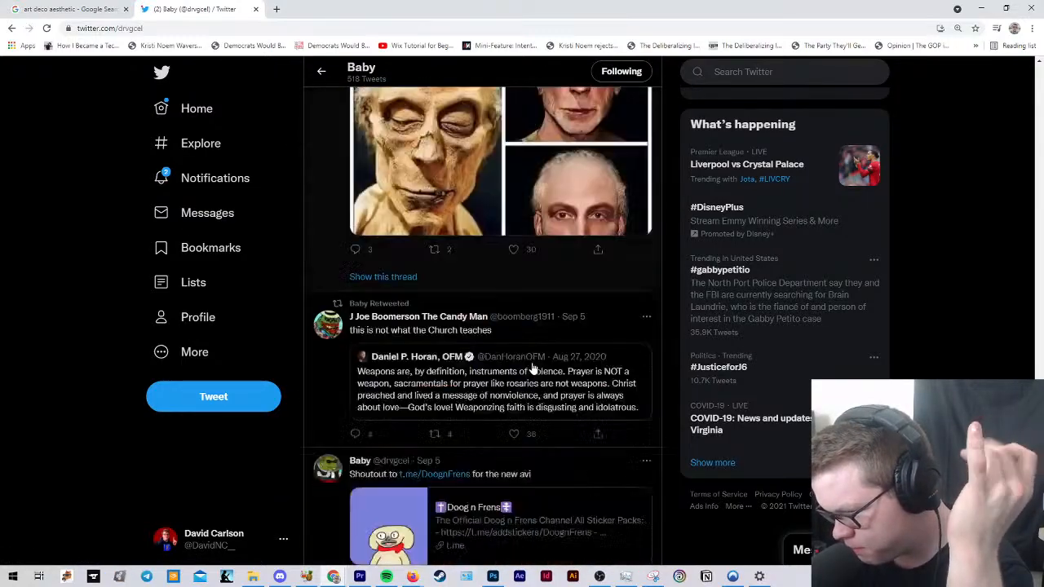
scroll(528, 365, down, 20)
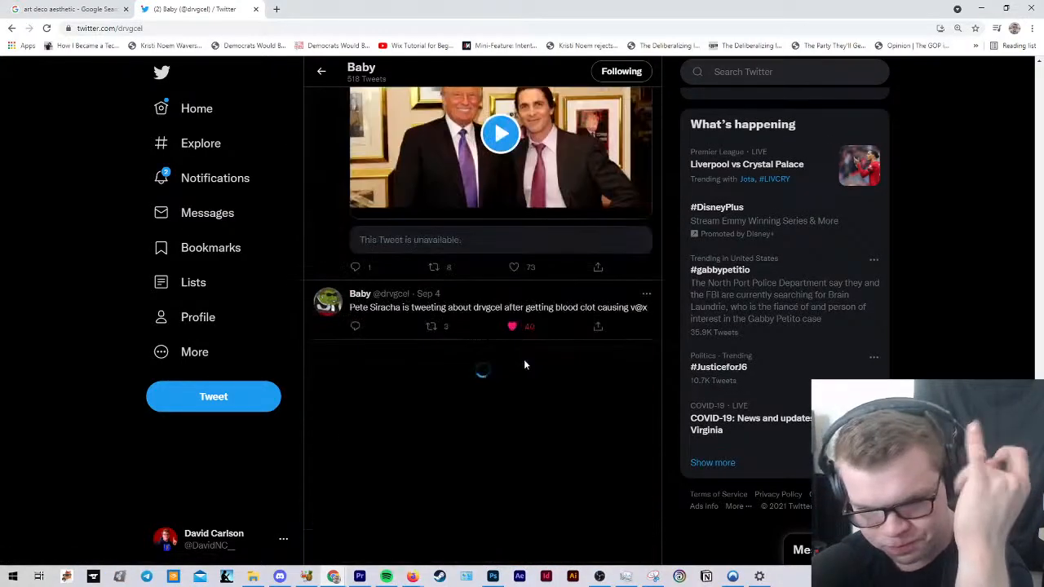
scroll(522, 360, down, 20)
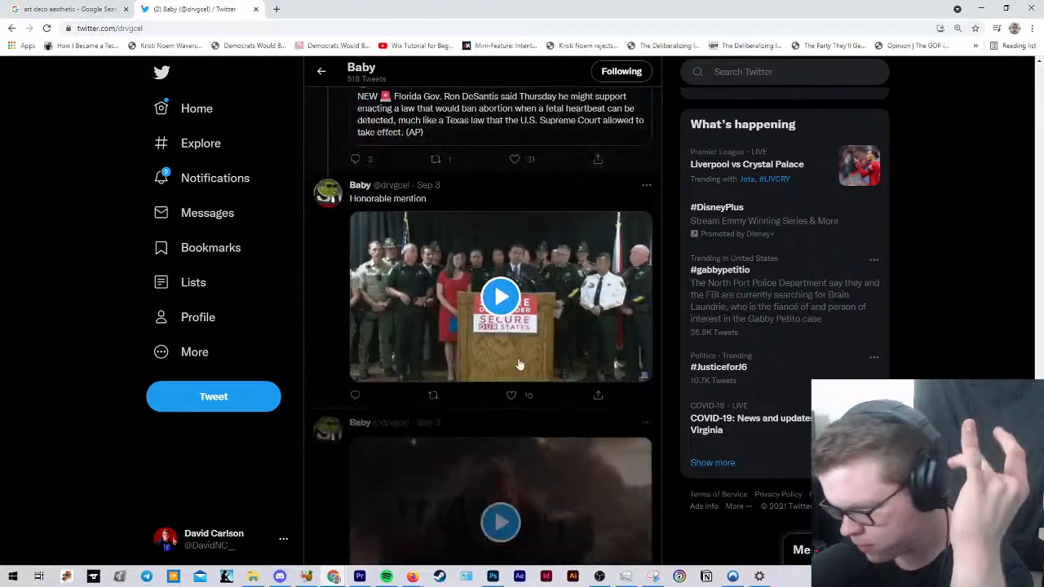
scroll(523, 359, down, 20)
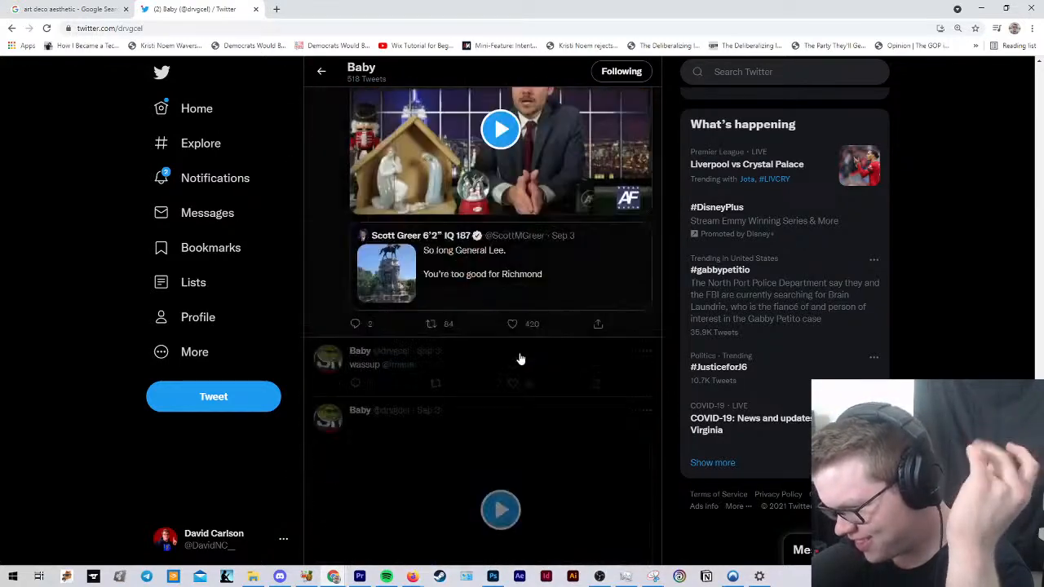
Step: Open the September 3 tweet with the cartoon warriors video and play the video in full screen
scroll(502, 367, up, 5)
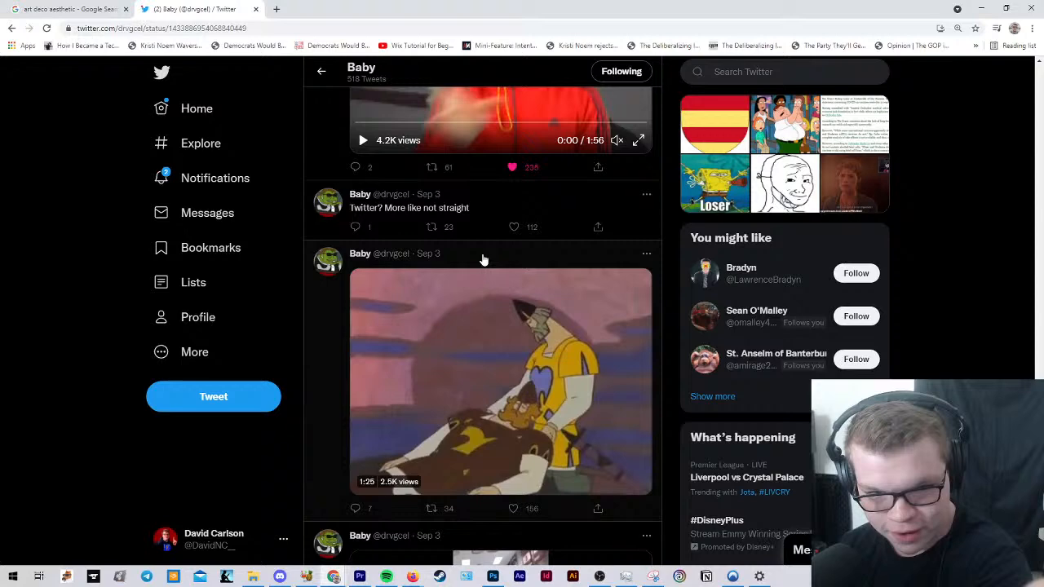
click(483, 259)
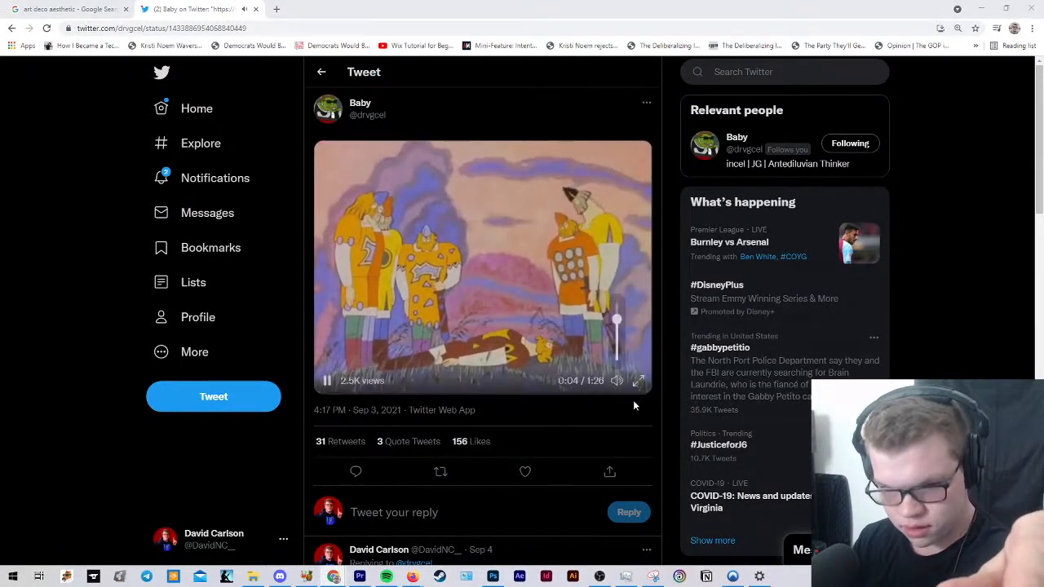
click(638, 381)
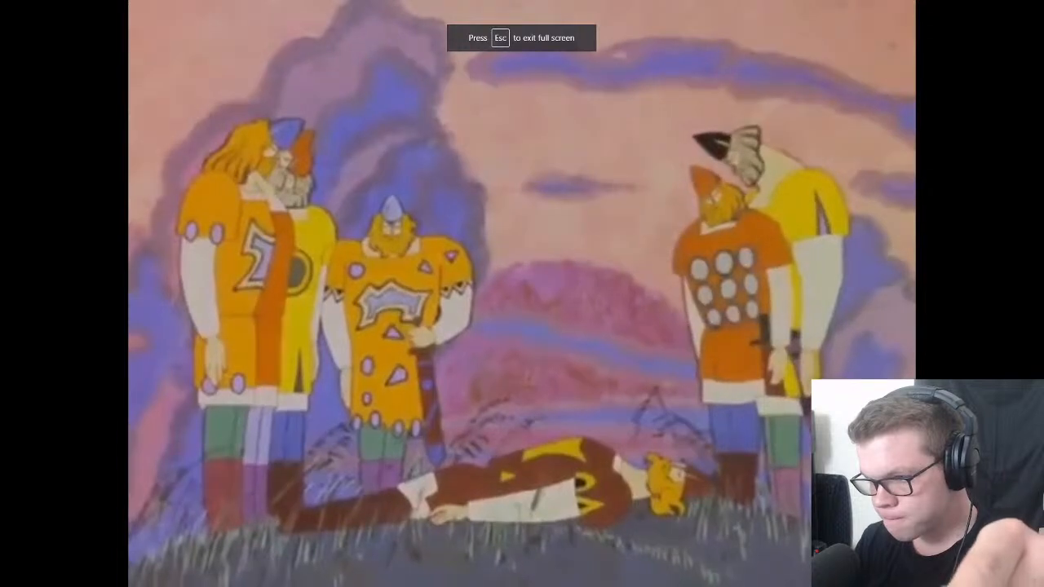